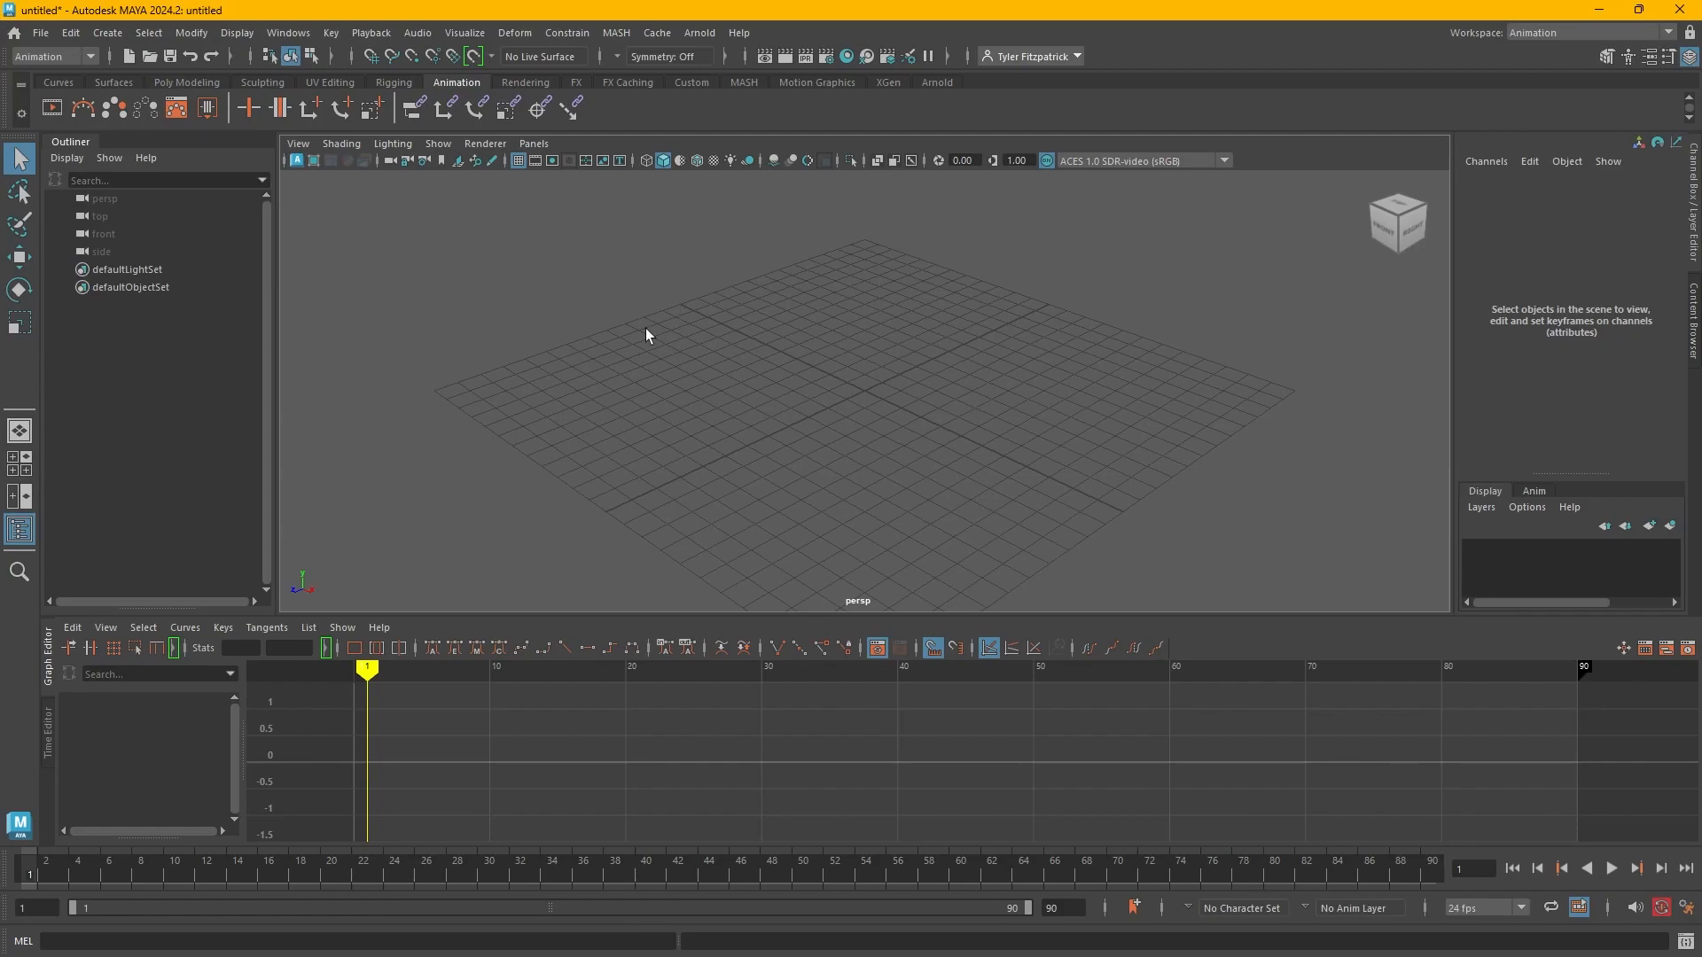
Reference the ball rig file basicsBall_rig_v0.1_beta.mb from the basics_rig_v01_beta folder into the scene.
{"action": "left_click", "coordinate": [42, 35]}
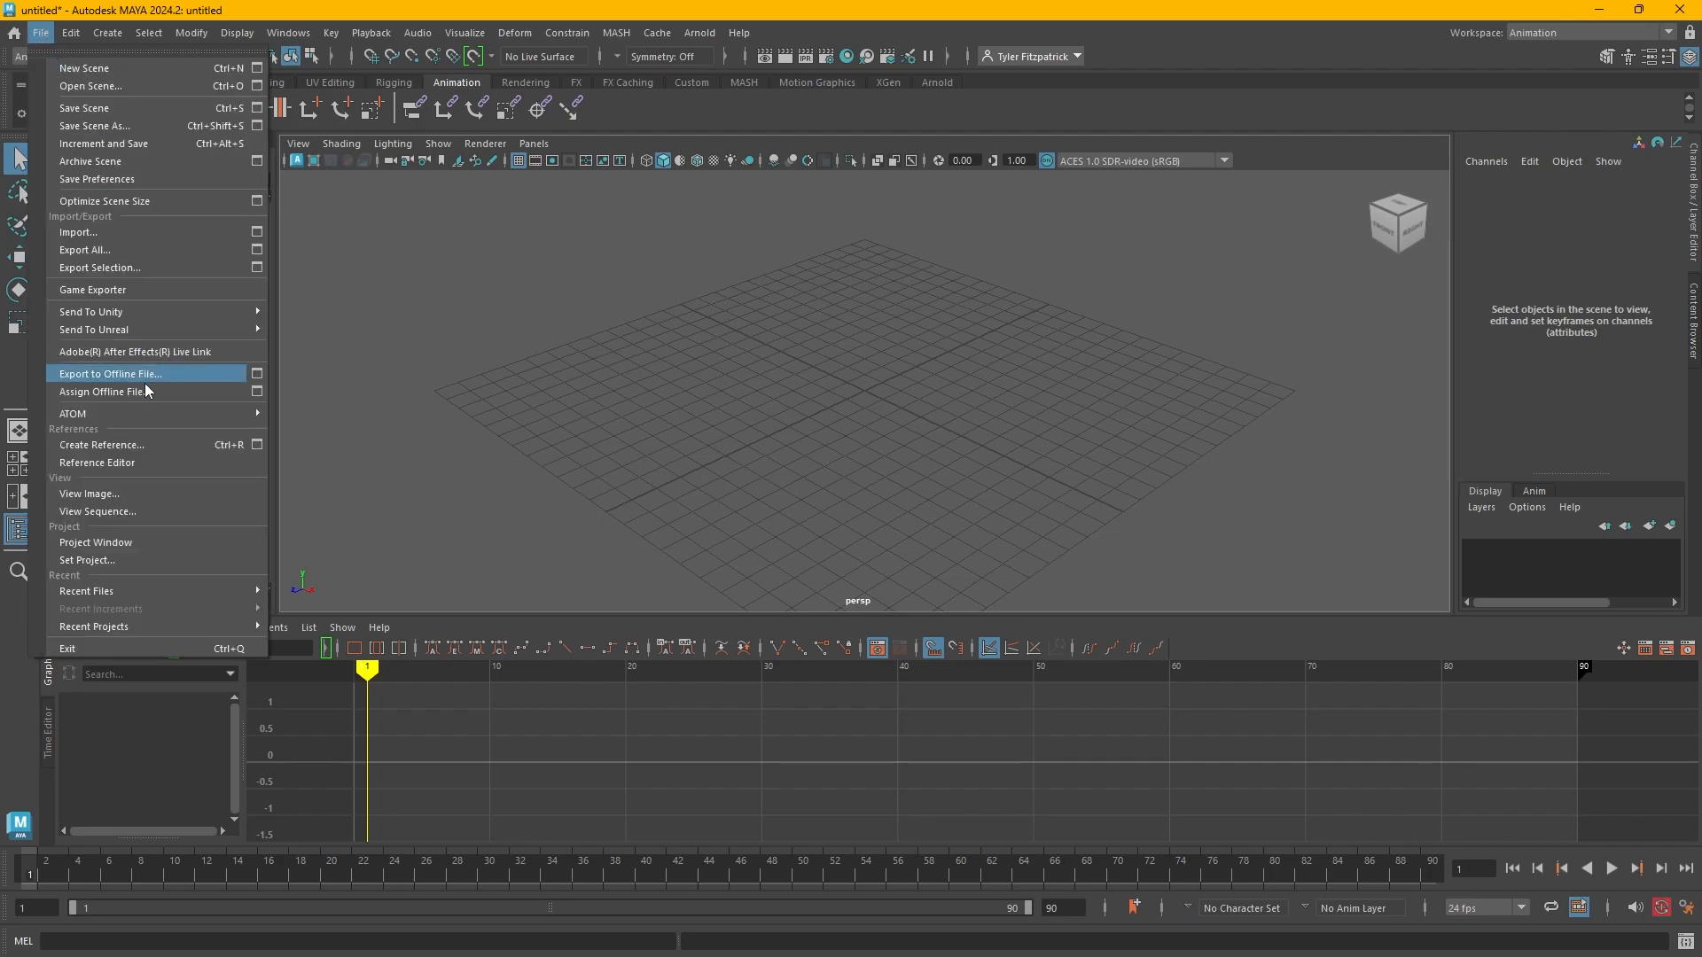
{"action": "left_click", "coordinate": [151, 441]}
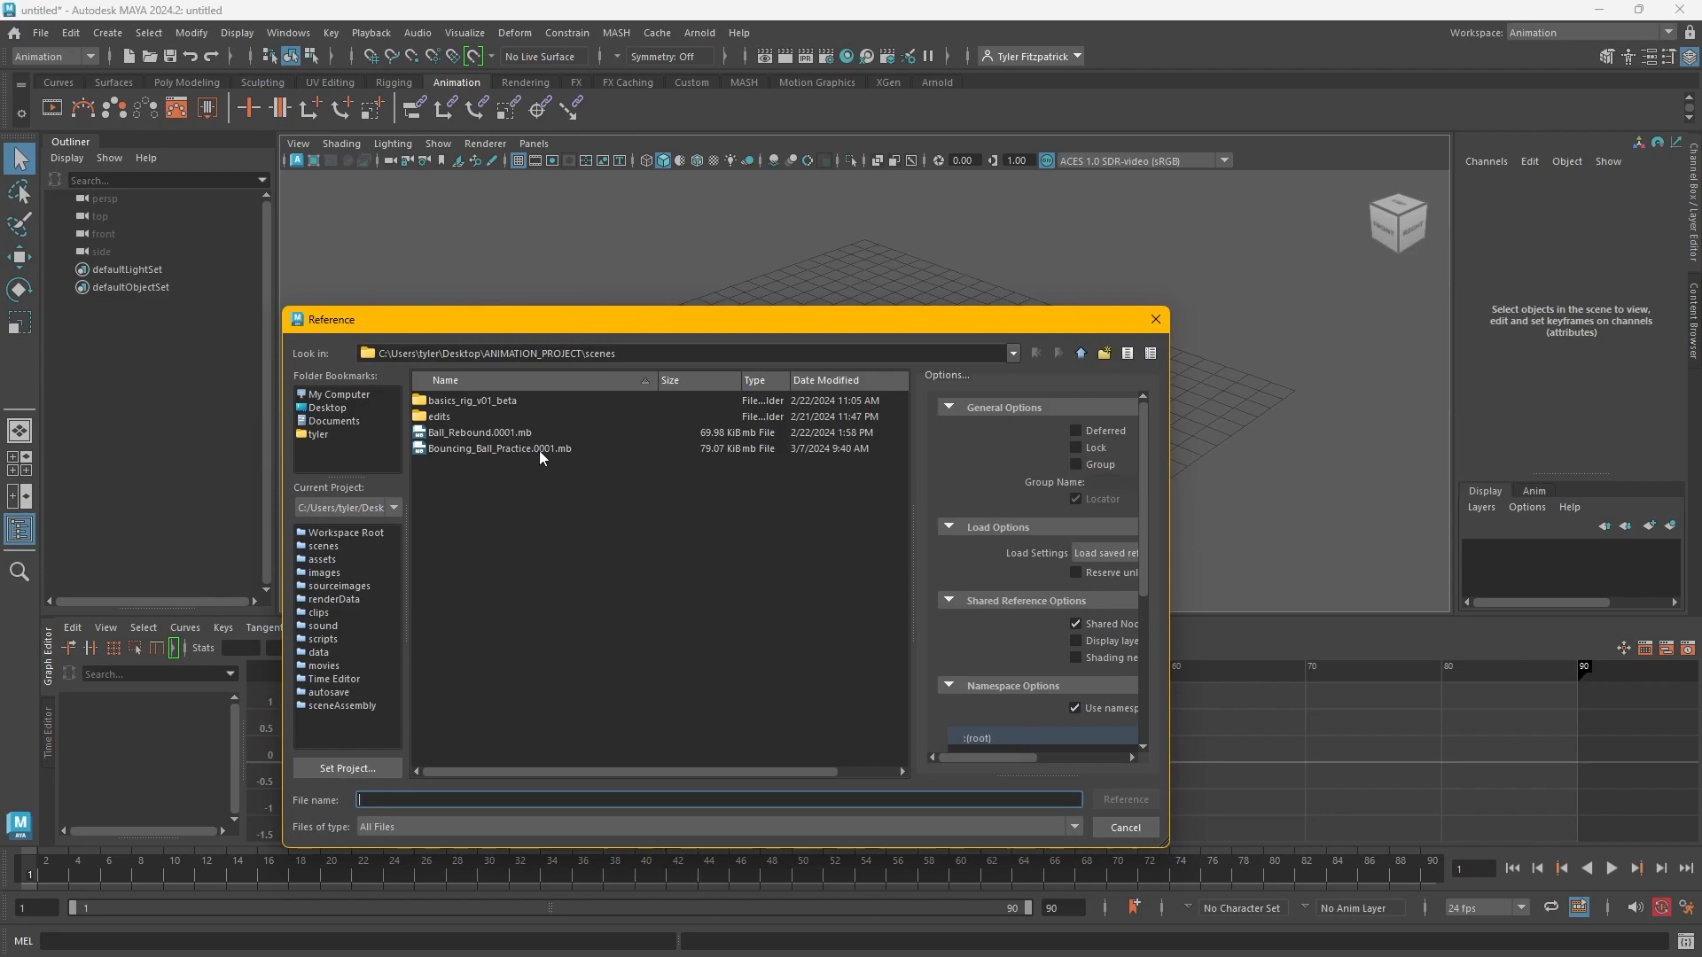
{"action": "double_click", "coordinate": [468, 403]}
{"action": "left_click", "coordinate": [529, 401]}
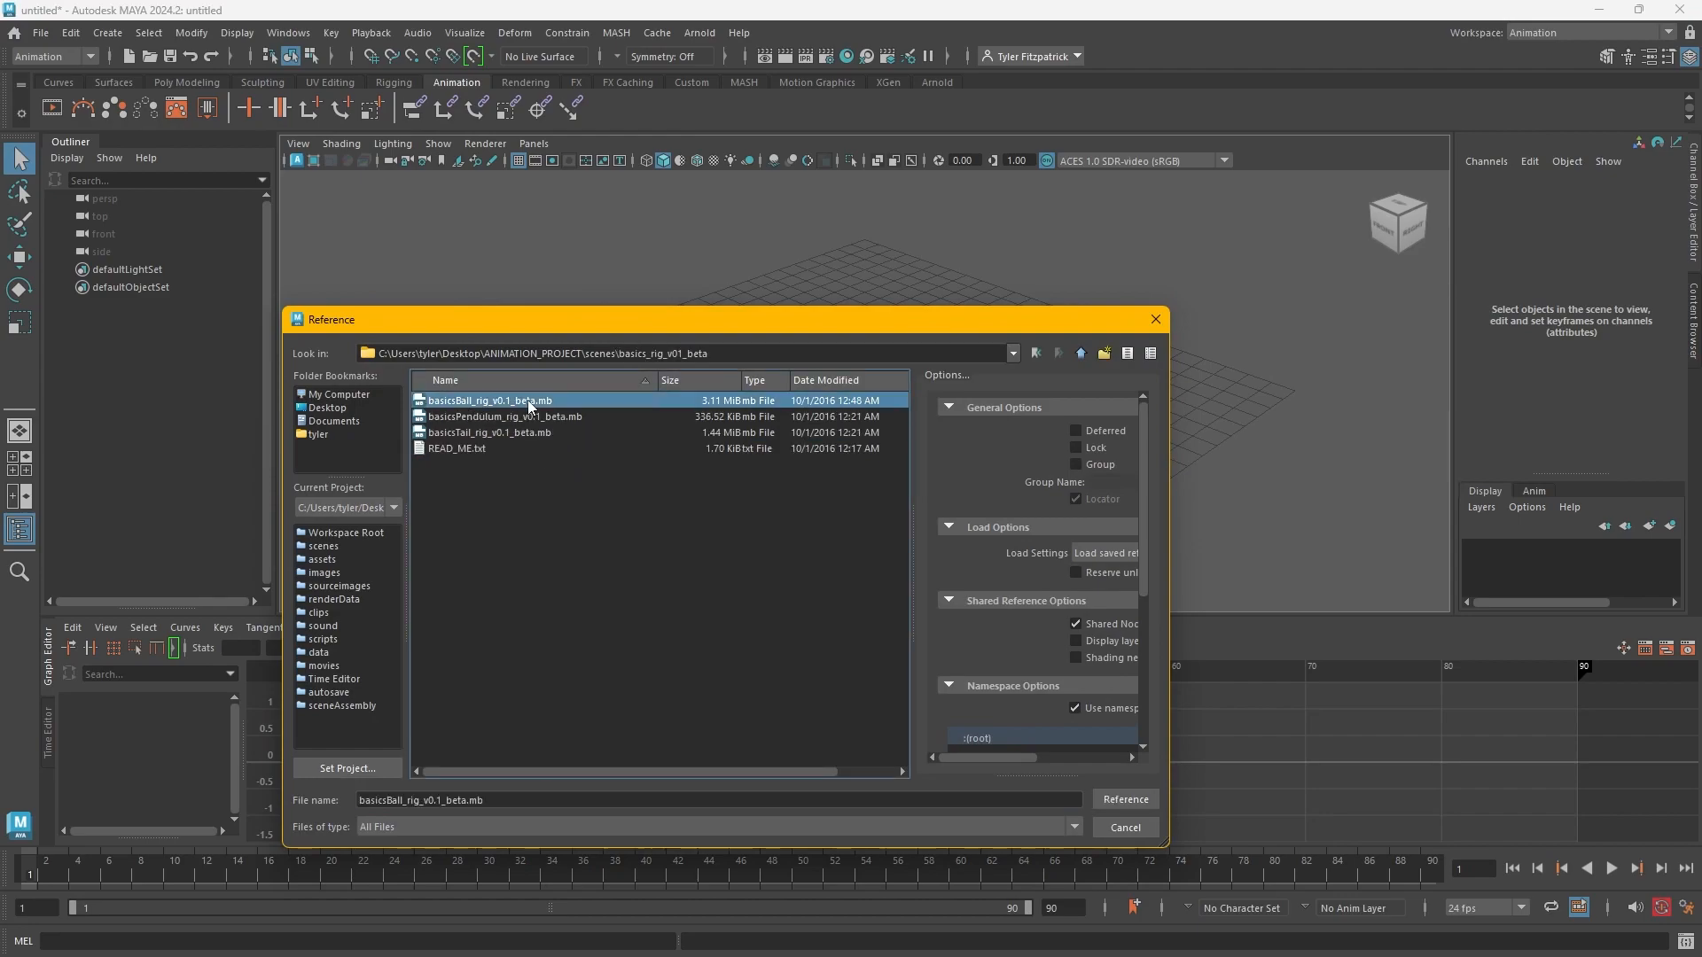
{"action": "left_click", "coordinate": [1124, 800]}
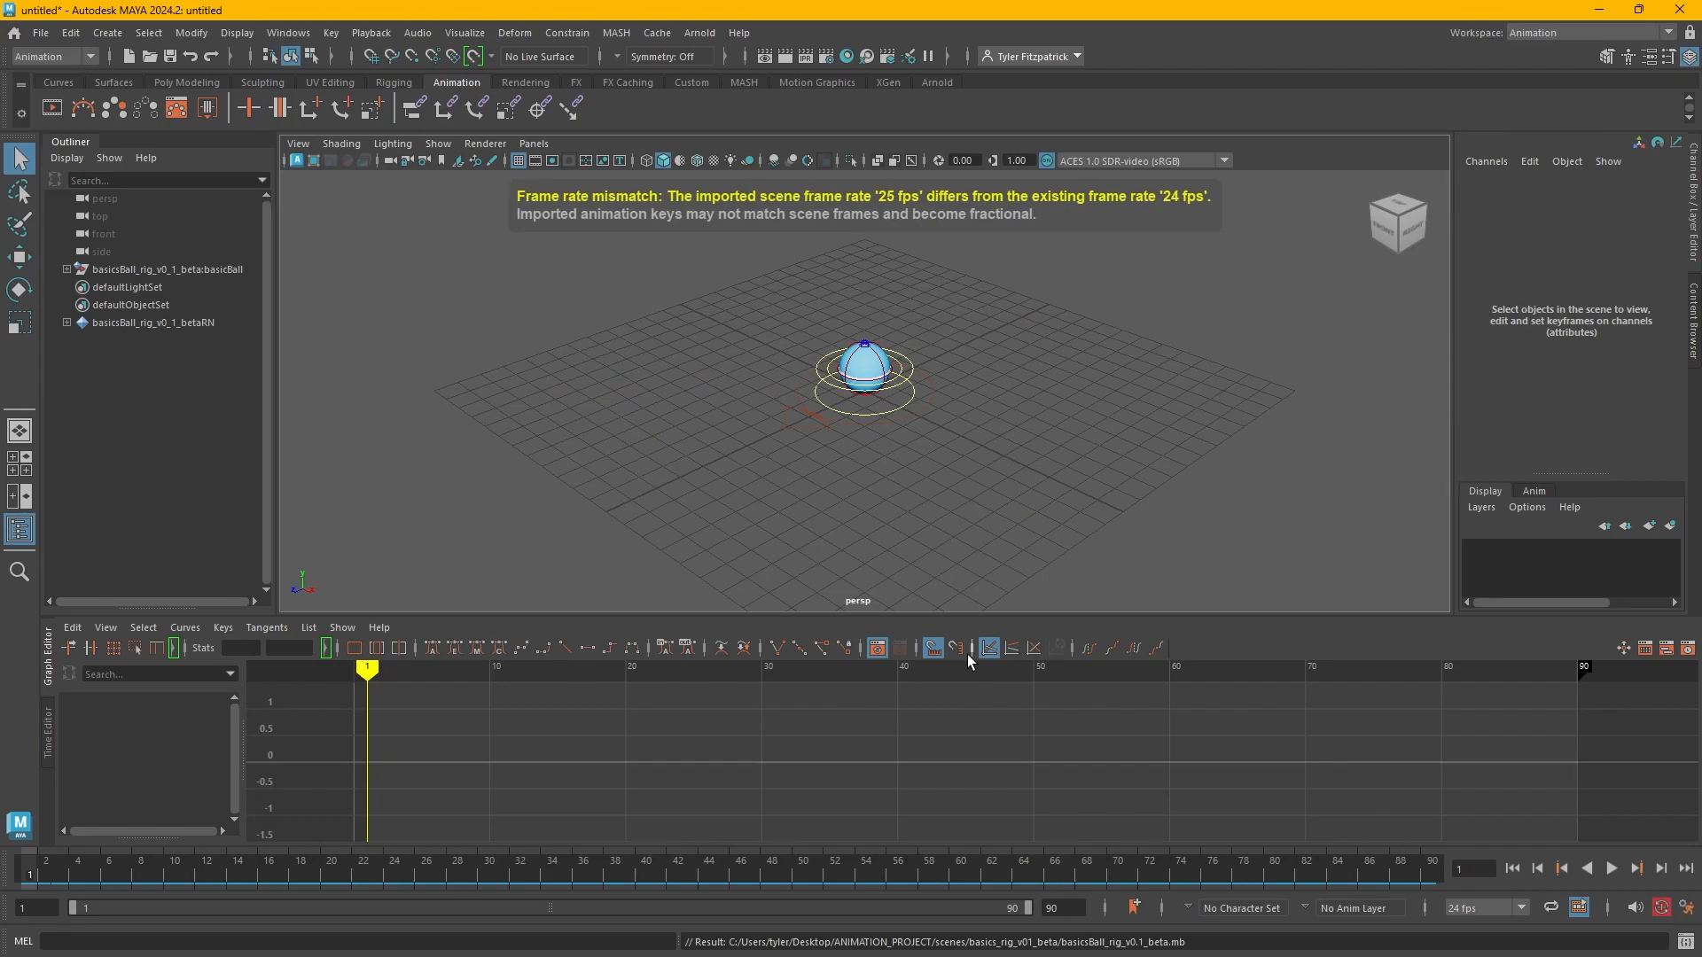
Create a polygon plane at the origin and scale it uniformly to about 80 as the ground.
{"action": "left_click_drag", "start_coordinate": [580, 429], "coordinate": [778, 441], "text": "alt"}
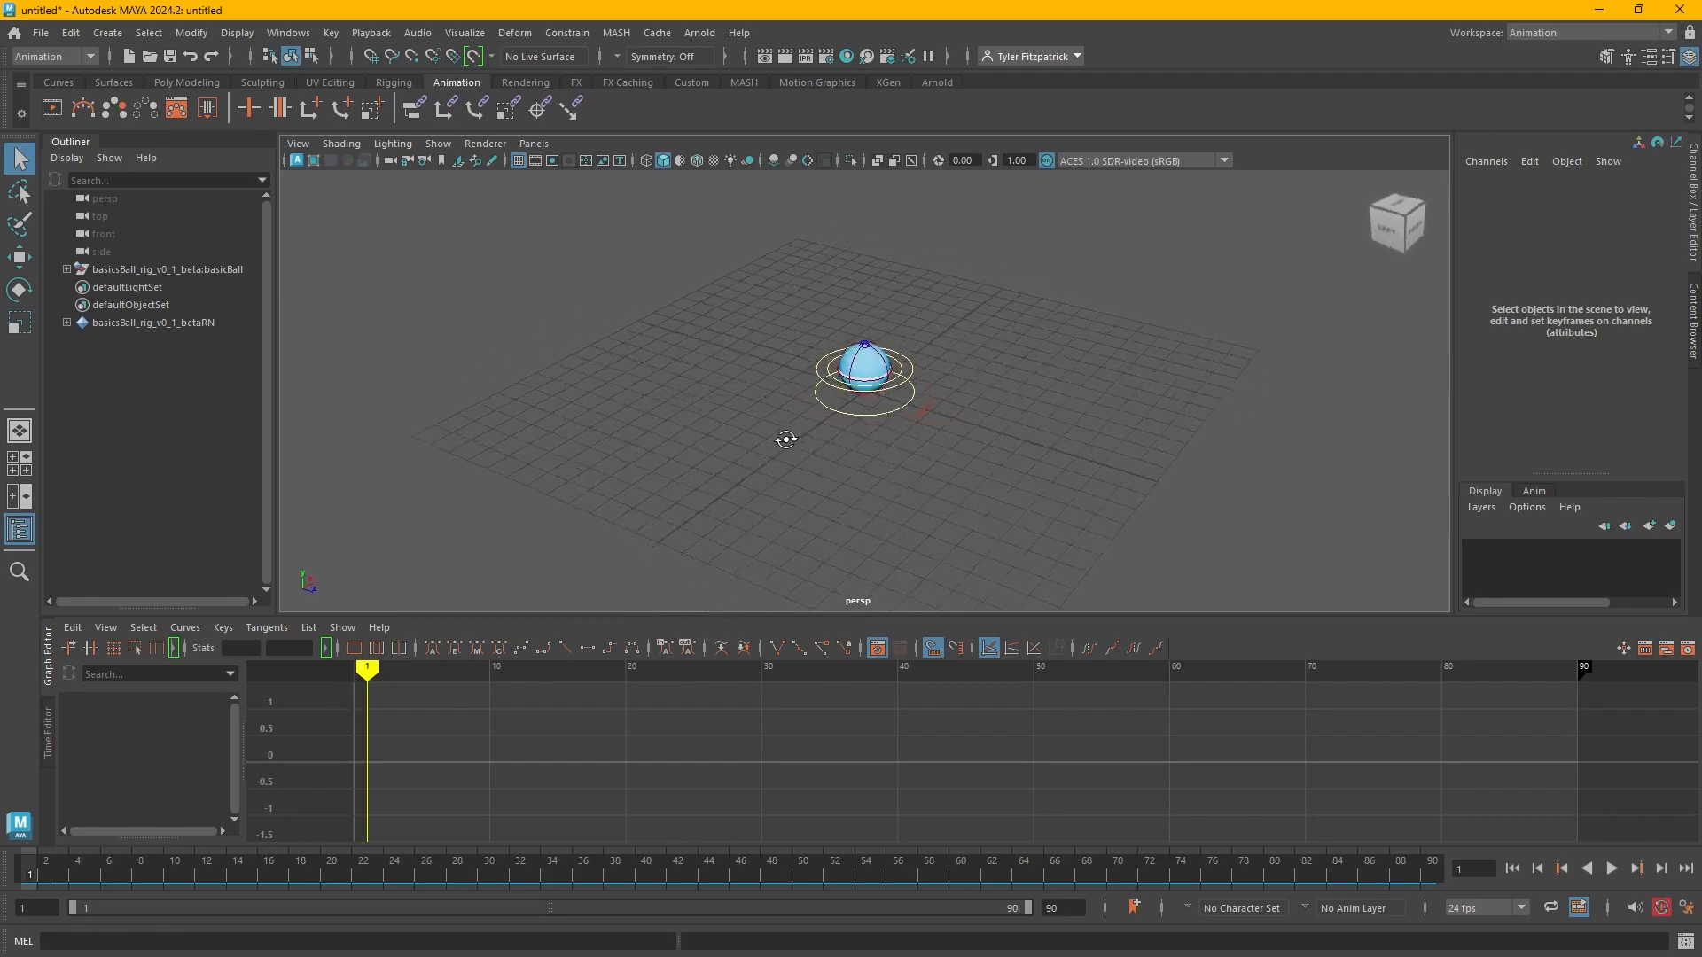
{"action": "left_click", "coordinate": [183, 83]}
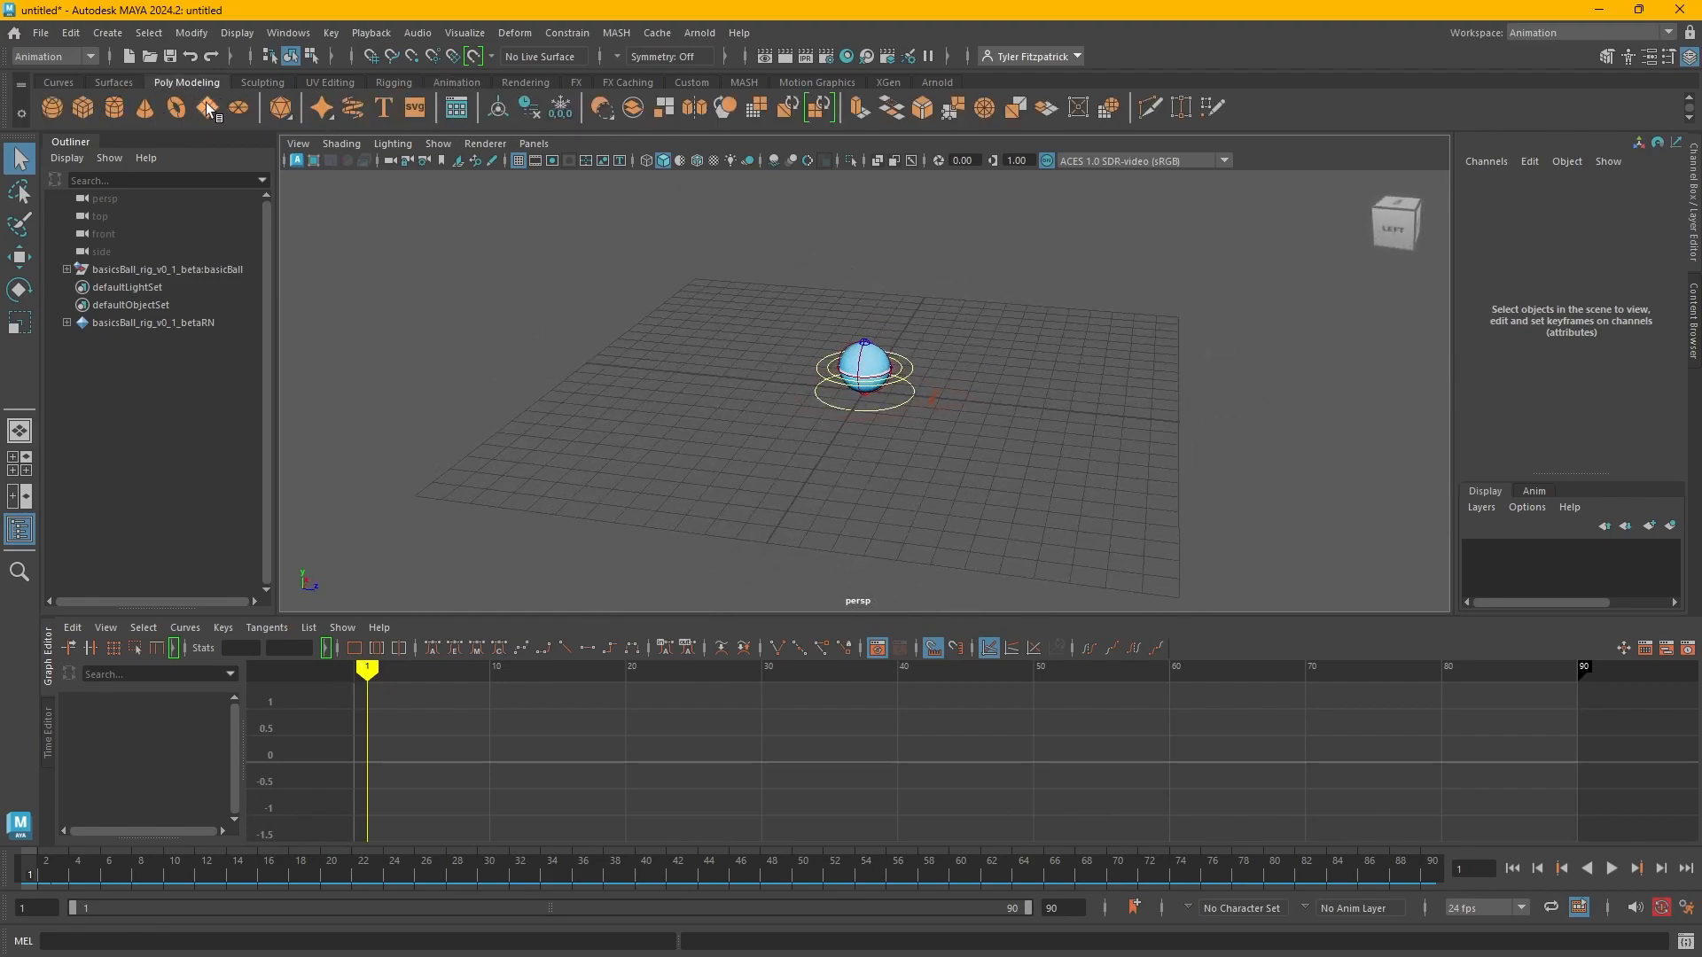
{"action": "left_click", "coordinate": [210, 100]}
{"action": "key", "text": "r"}
{"action": "left_click_drag", "start_coordinate": [864, 391], "coordinate": [1701, 459]}
{"action": "left_click_drag", "start_coordinate": [1103, 465], "coordinate": [1068, 437], "text": "alt"}
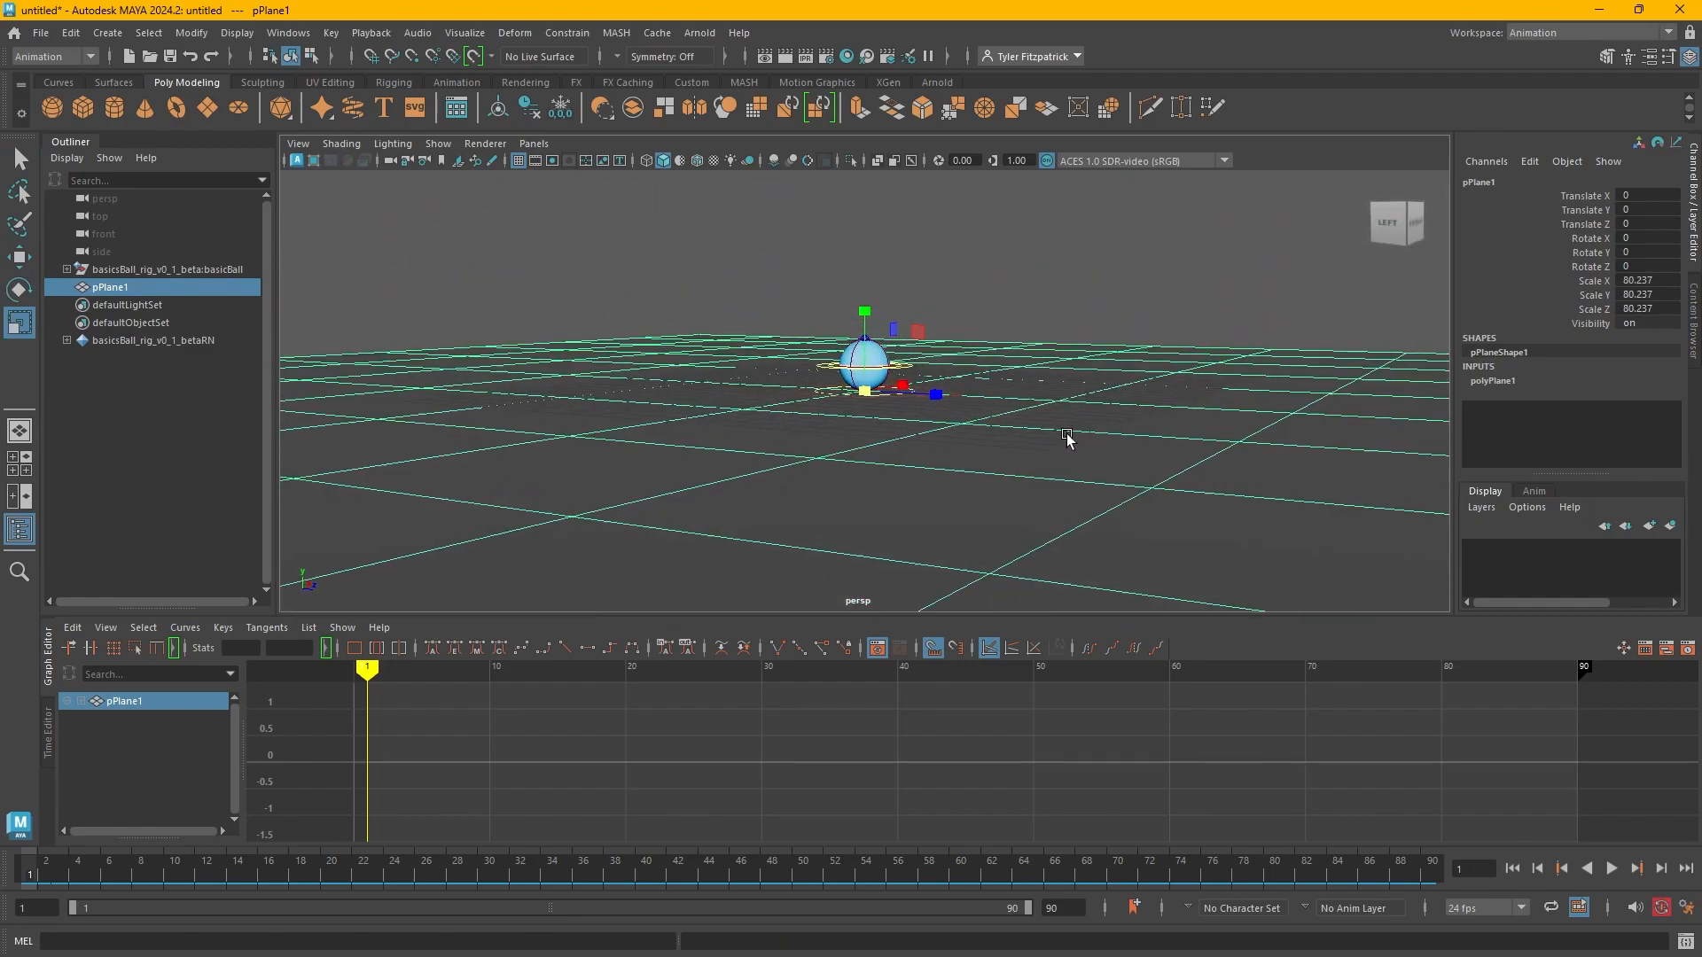
{"action": "left_click_drag", "start_coordinate": [1136, 312], "coordinate": [1139, 339], "text": "alt"}
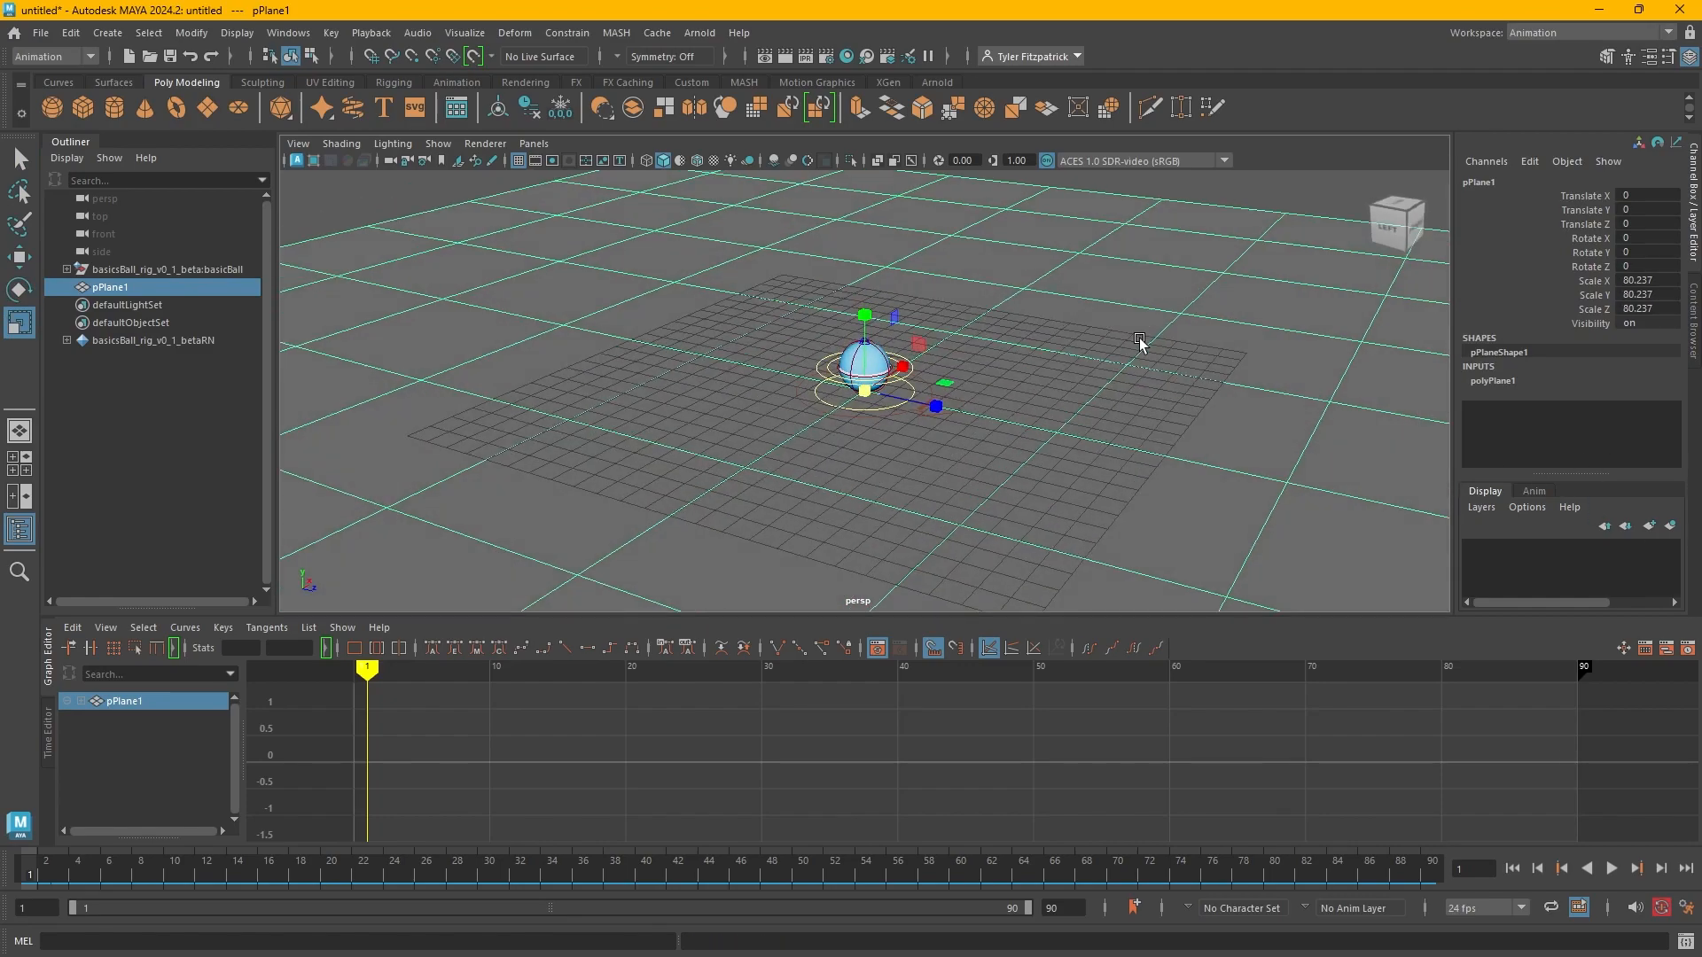
Add the selected plane to a new display layer and name the layer GROUND.
{"action": "left_click", "coordinate": [1671, 528]}
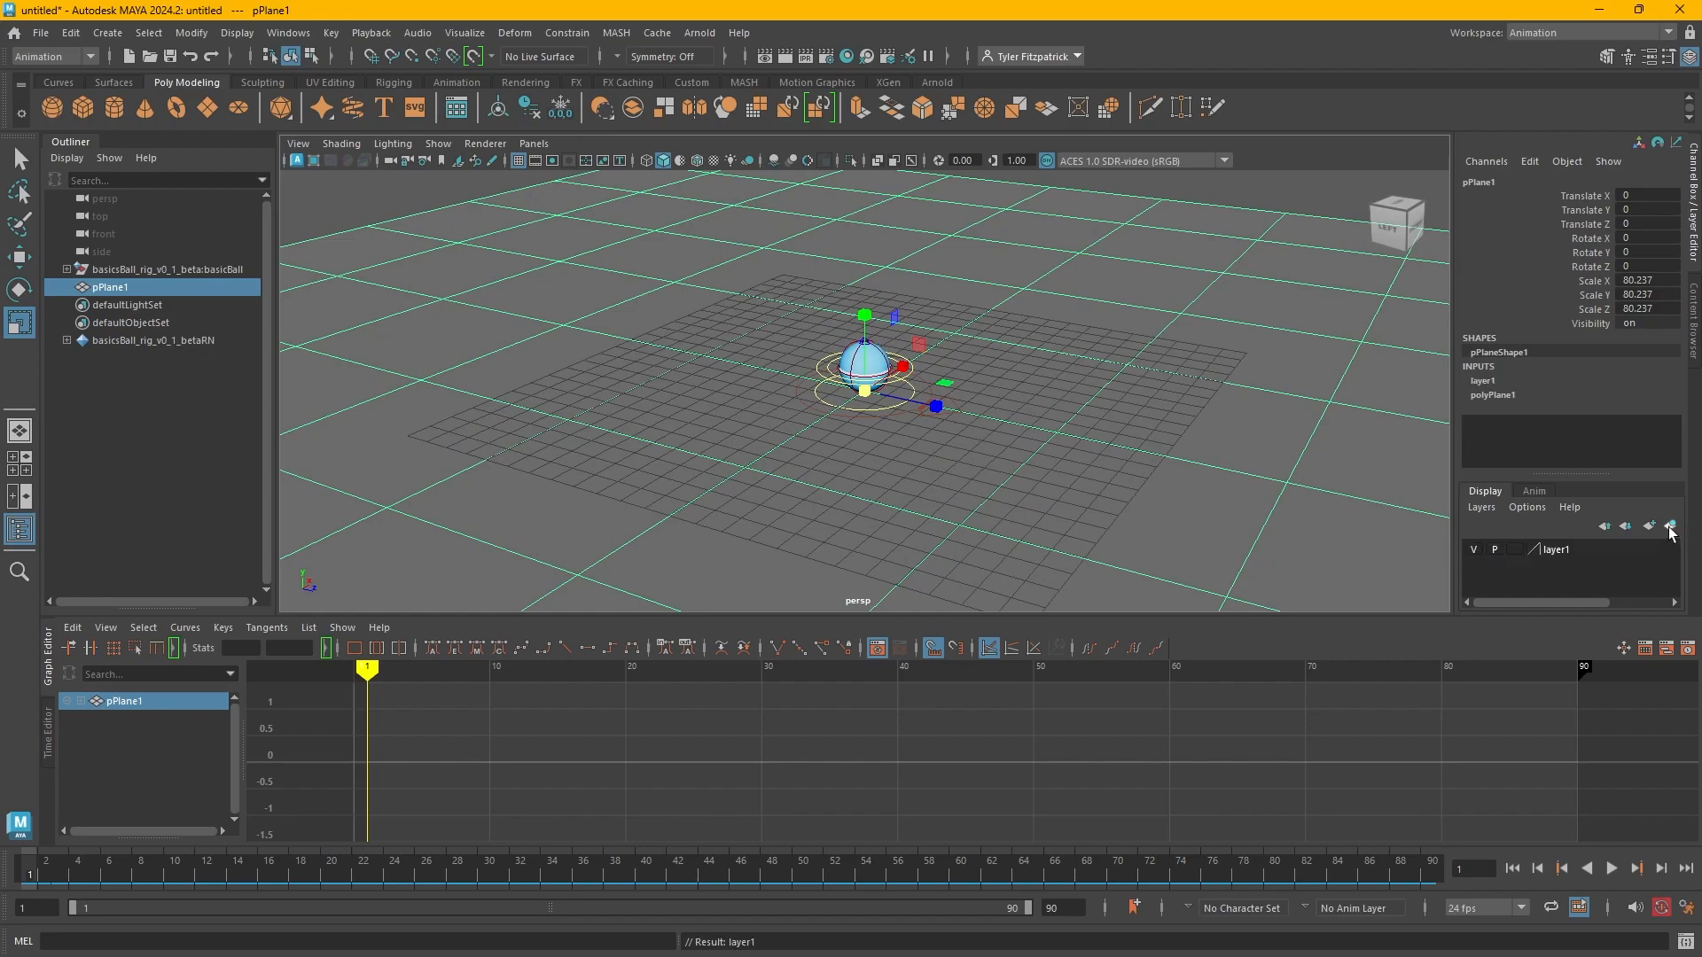
{"action": "double_click", "coordinate": [1562, 550]}
{"action": "double_click", "coordinate": [1041, 349]}
{"action": "type", "text": "GROUND"}
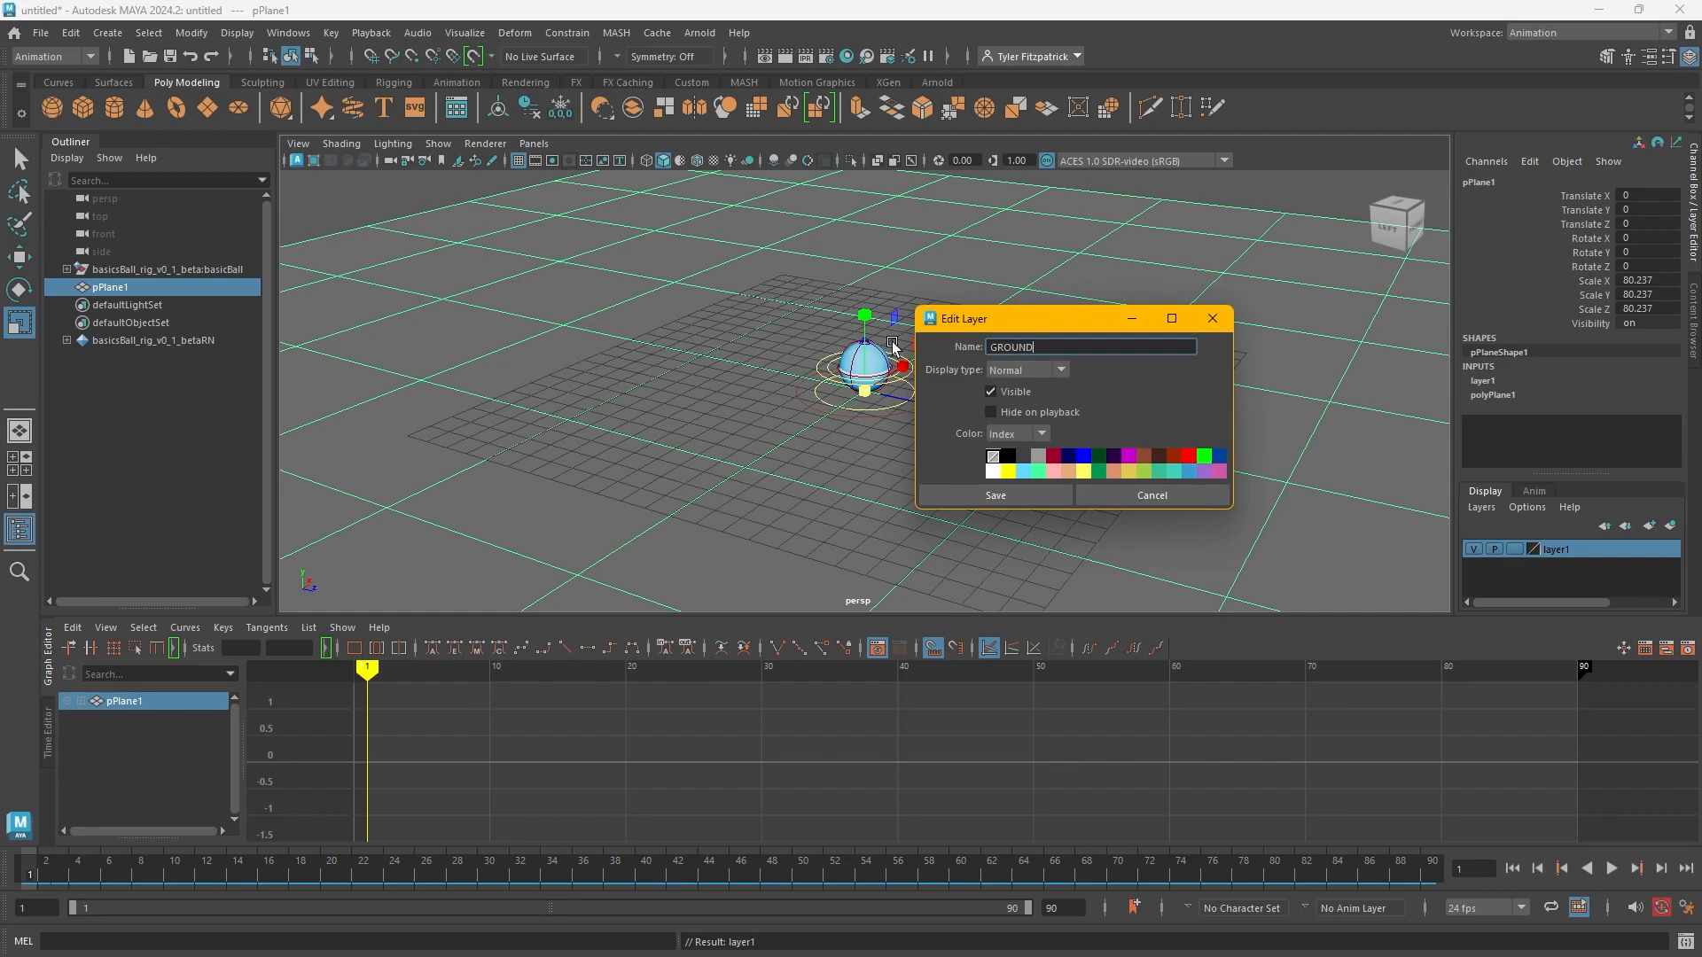
{"action": "left_click", "coordinate": [994, 497]}
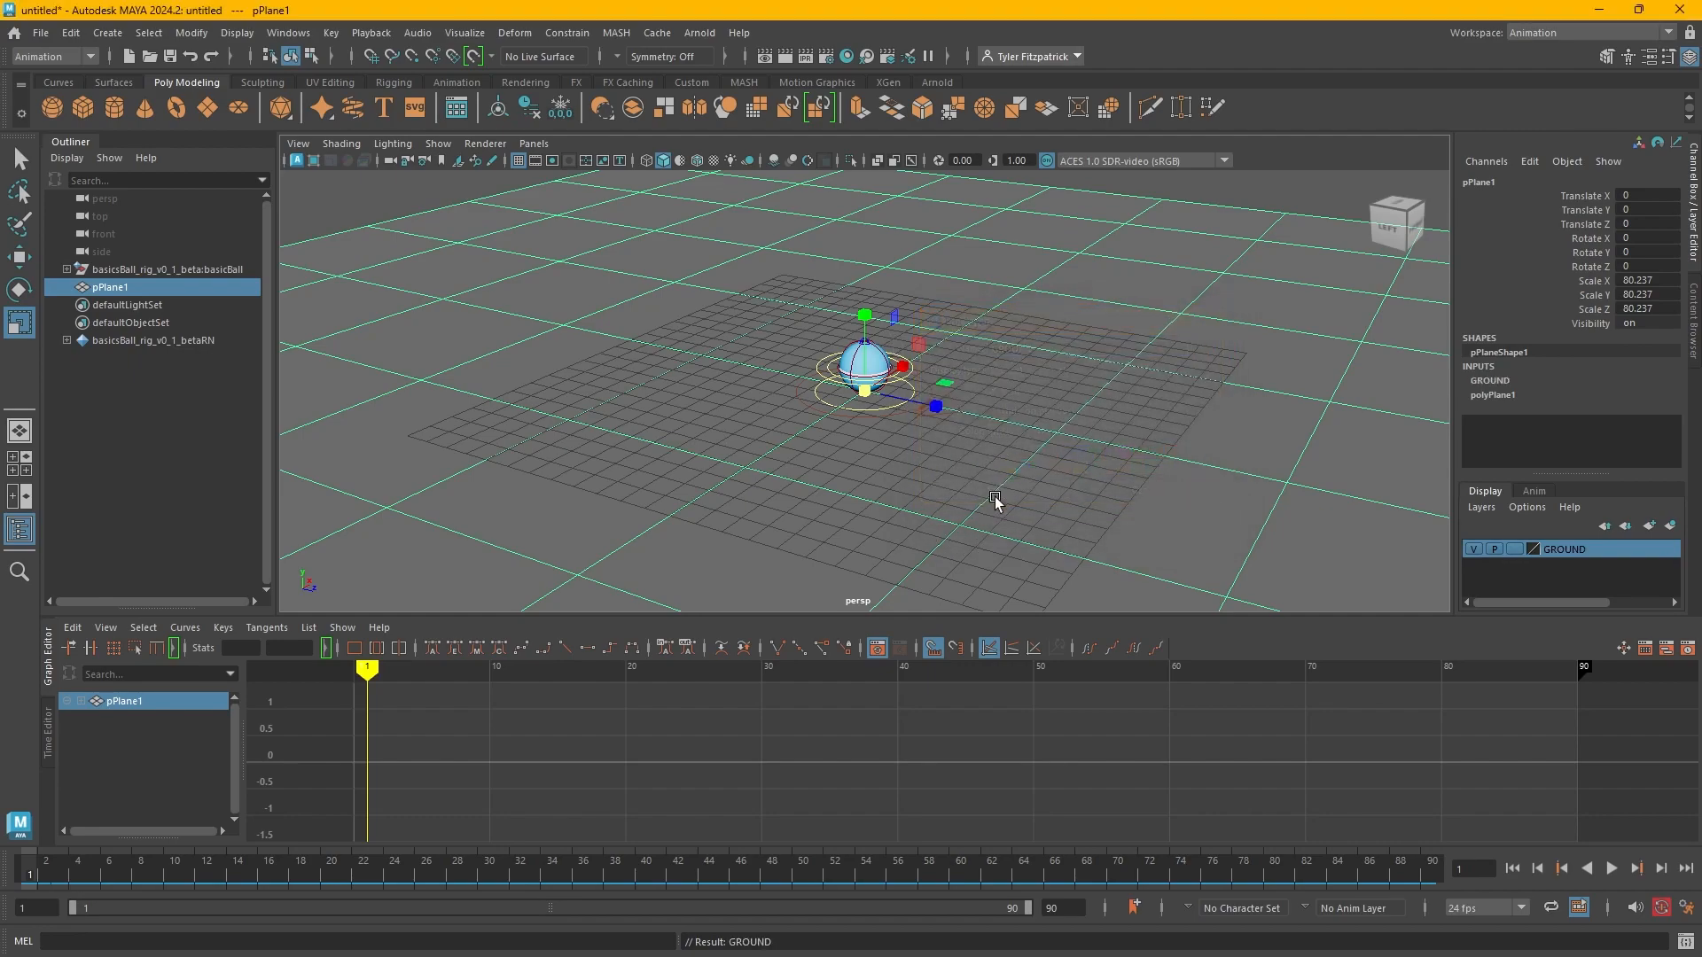
Set the GROUND layer's display type to Reference and deselect the plane.
{"action": "left_click", "coordinate": [1516, 550]}
{"action": "left_click", "coordinate": [1516, 550]}
{"action": "left_click", "coordinate": [1274, 461]}
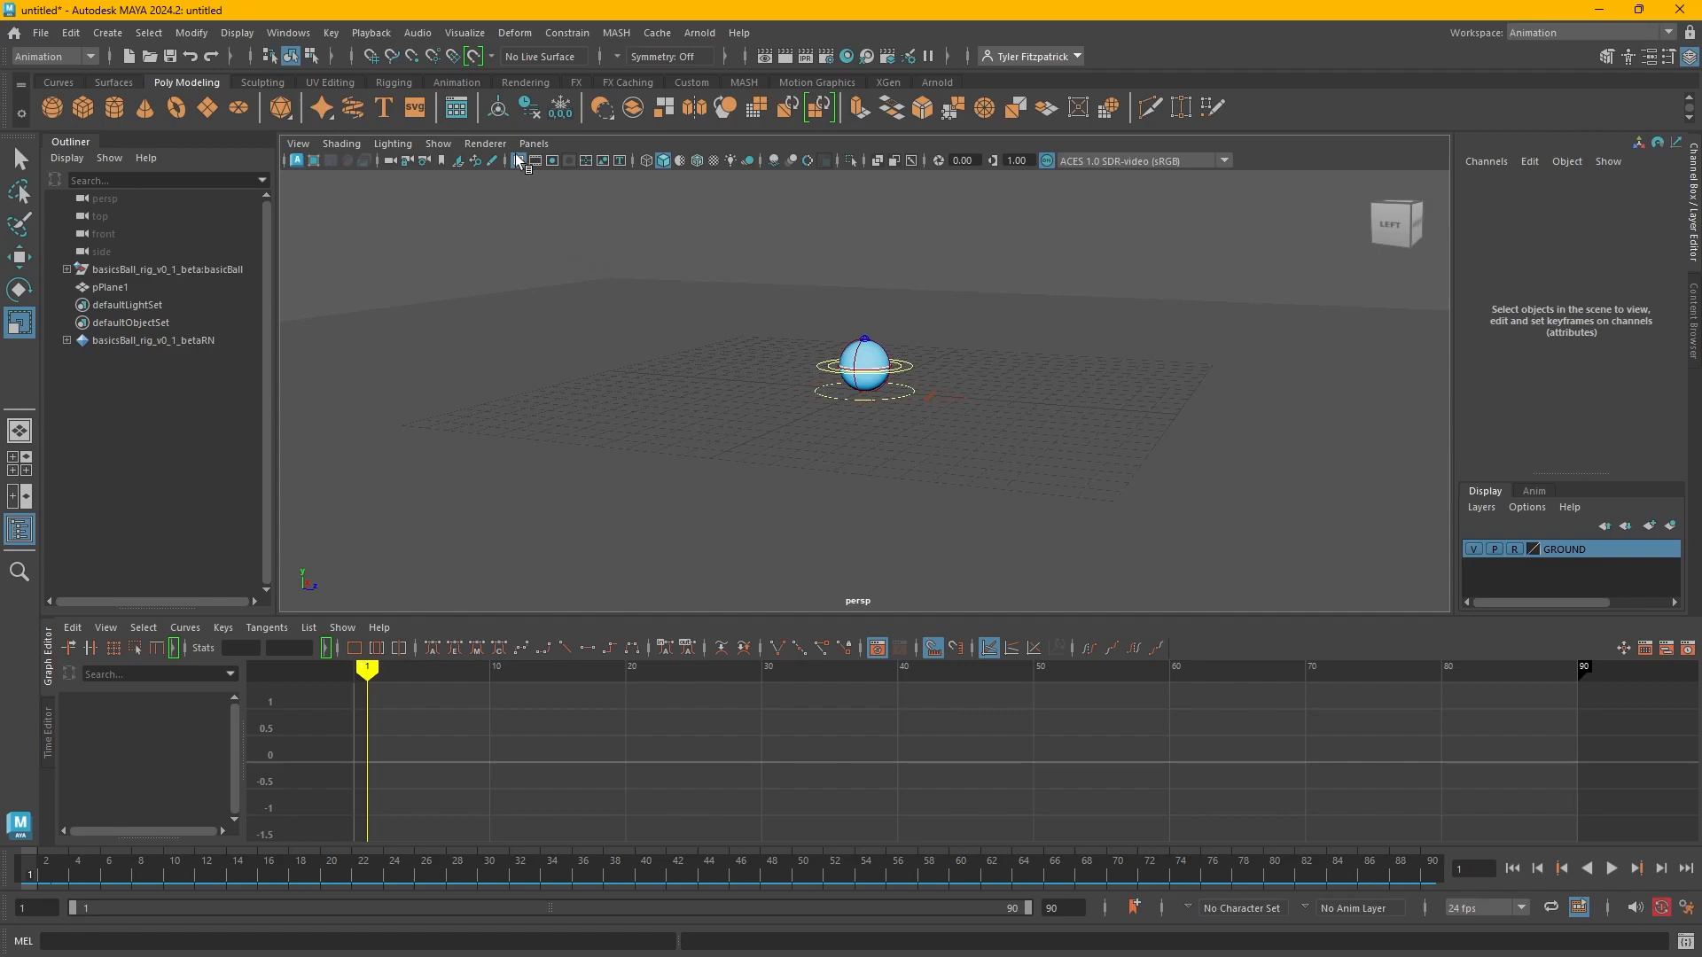
Hide the grid, enable anti-aliasing and the resolution gate in the persp view, and frame the ball low and left of centre.
{"action": "left_click", "coordinate": [808, 162]}
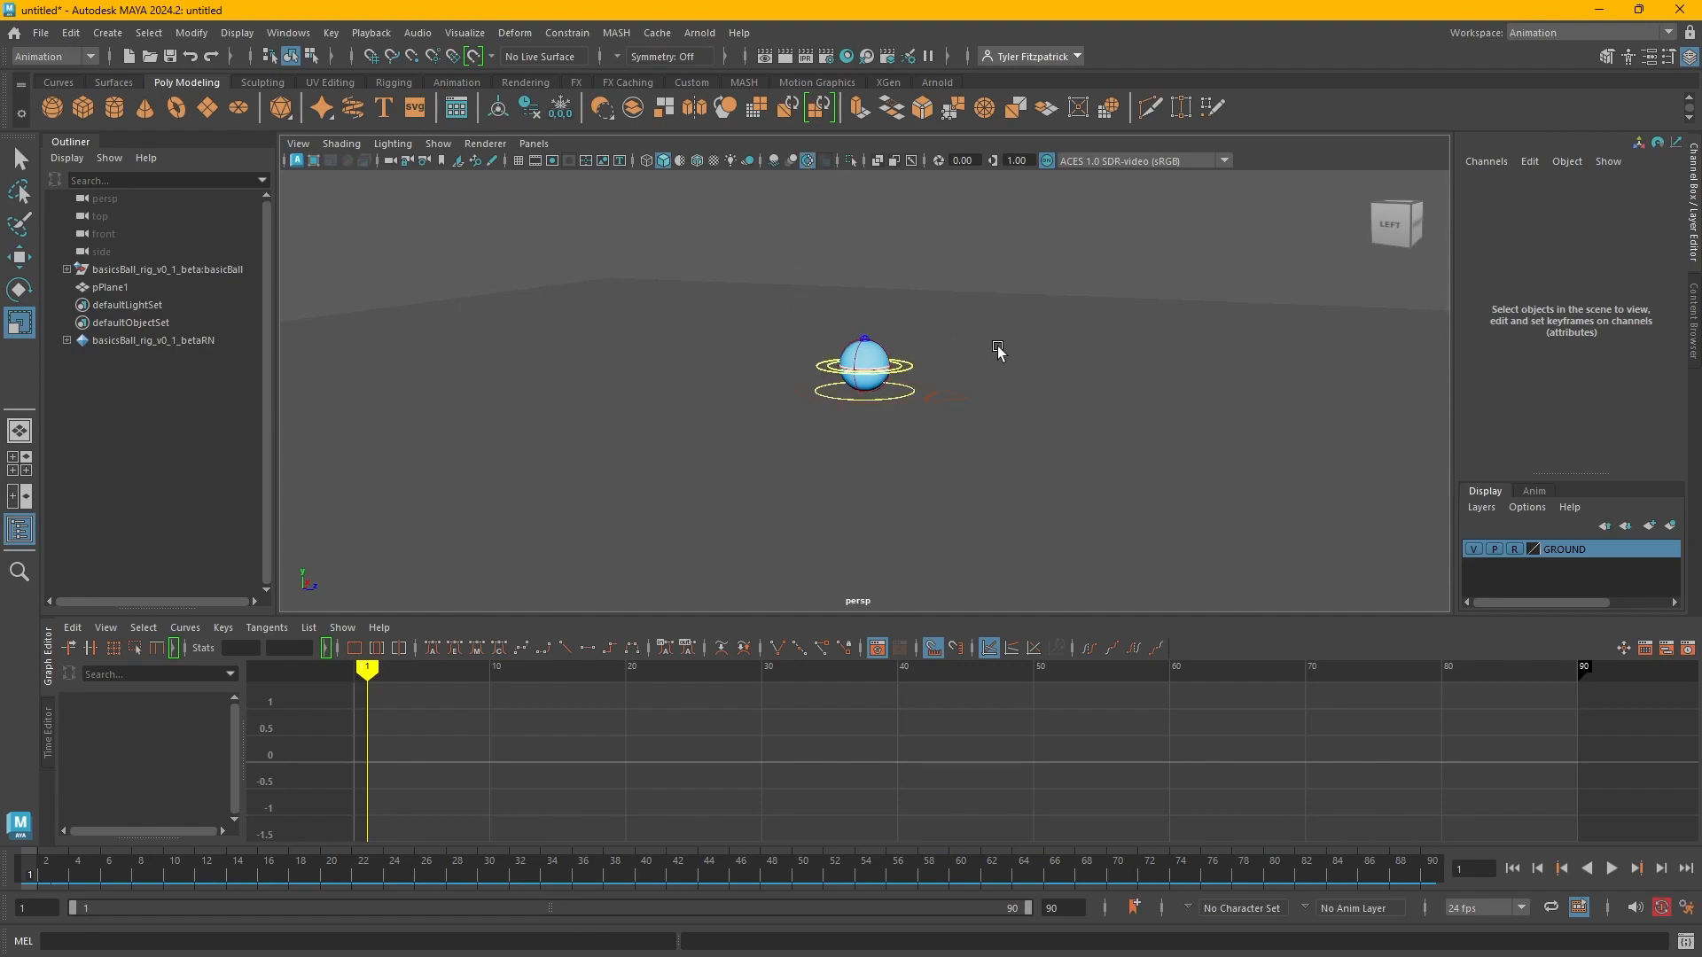
{"action": "left_click_drag", "start_coordinate": [1022, 372], "coordinate": [1053, 456], "text": "alt"}
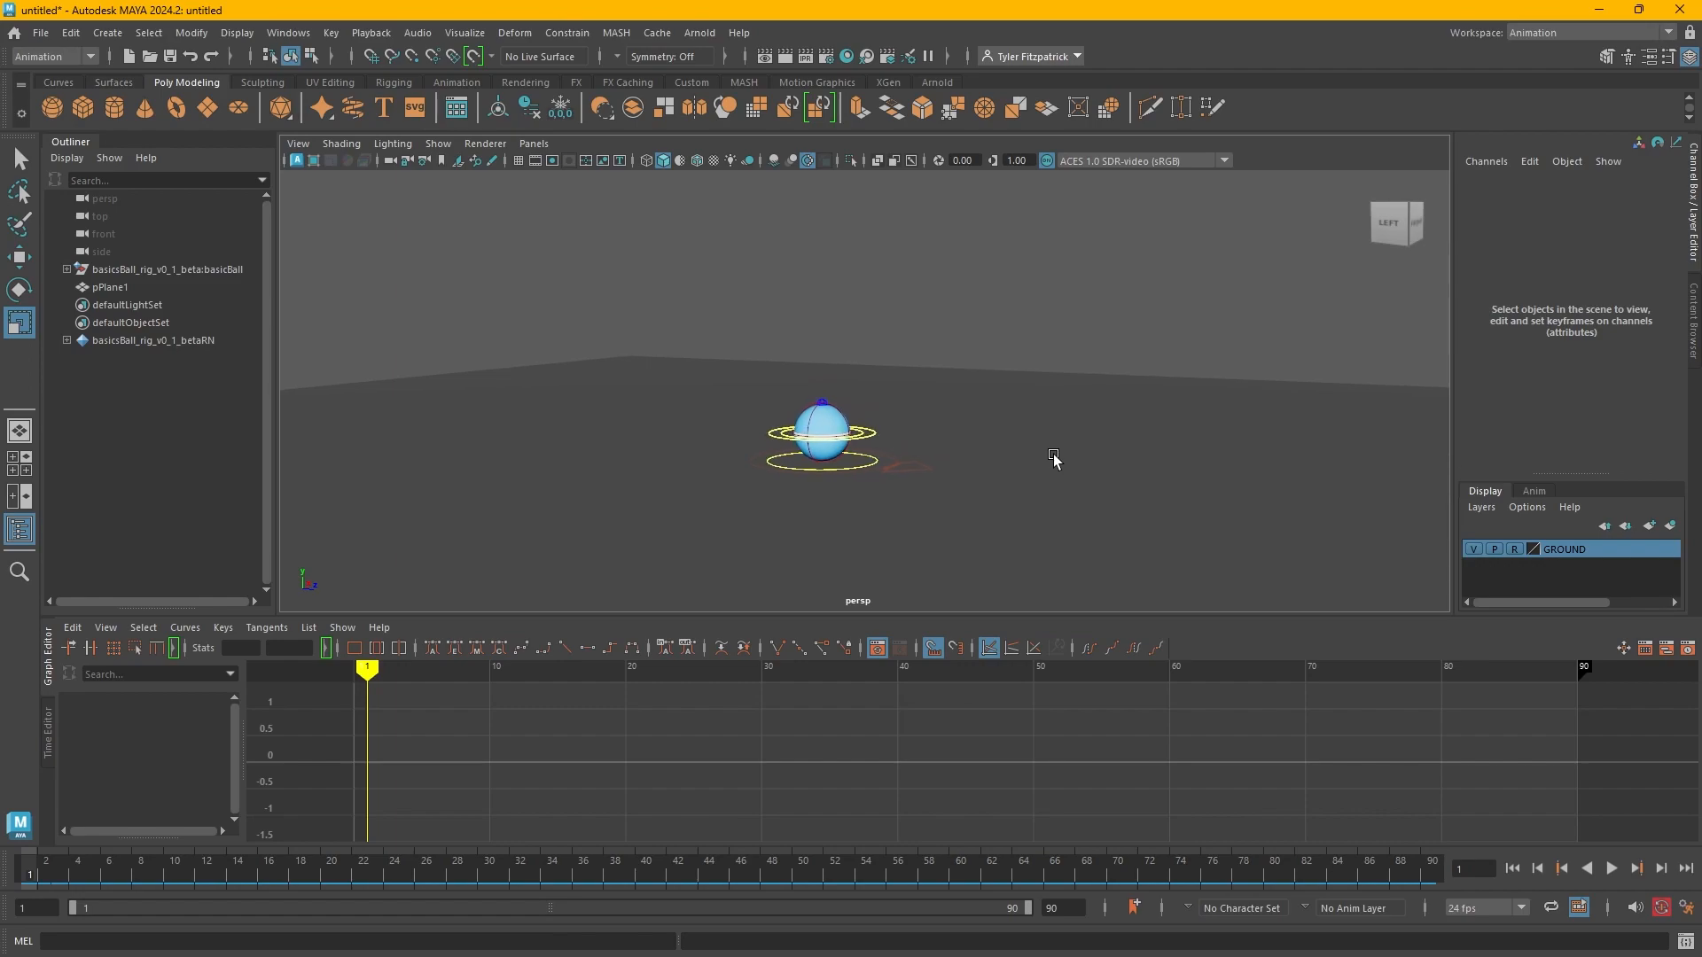
{"action": "left_click", "coordinate": [551, 158]}
{"action": "left_click_drag", "start_coordinate": [896, 380], "coordinate": [949, 391], "text": "alt"}
{"action": "right_click_drag", "start_coordinate": [949, 389], "coordinate": [1094, 399], "text": "alt"}
{"action": "middle_click_drag", "start_coordinate": [1094, 399], "coordinate": [1014, 372], "text": "alt"}
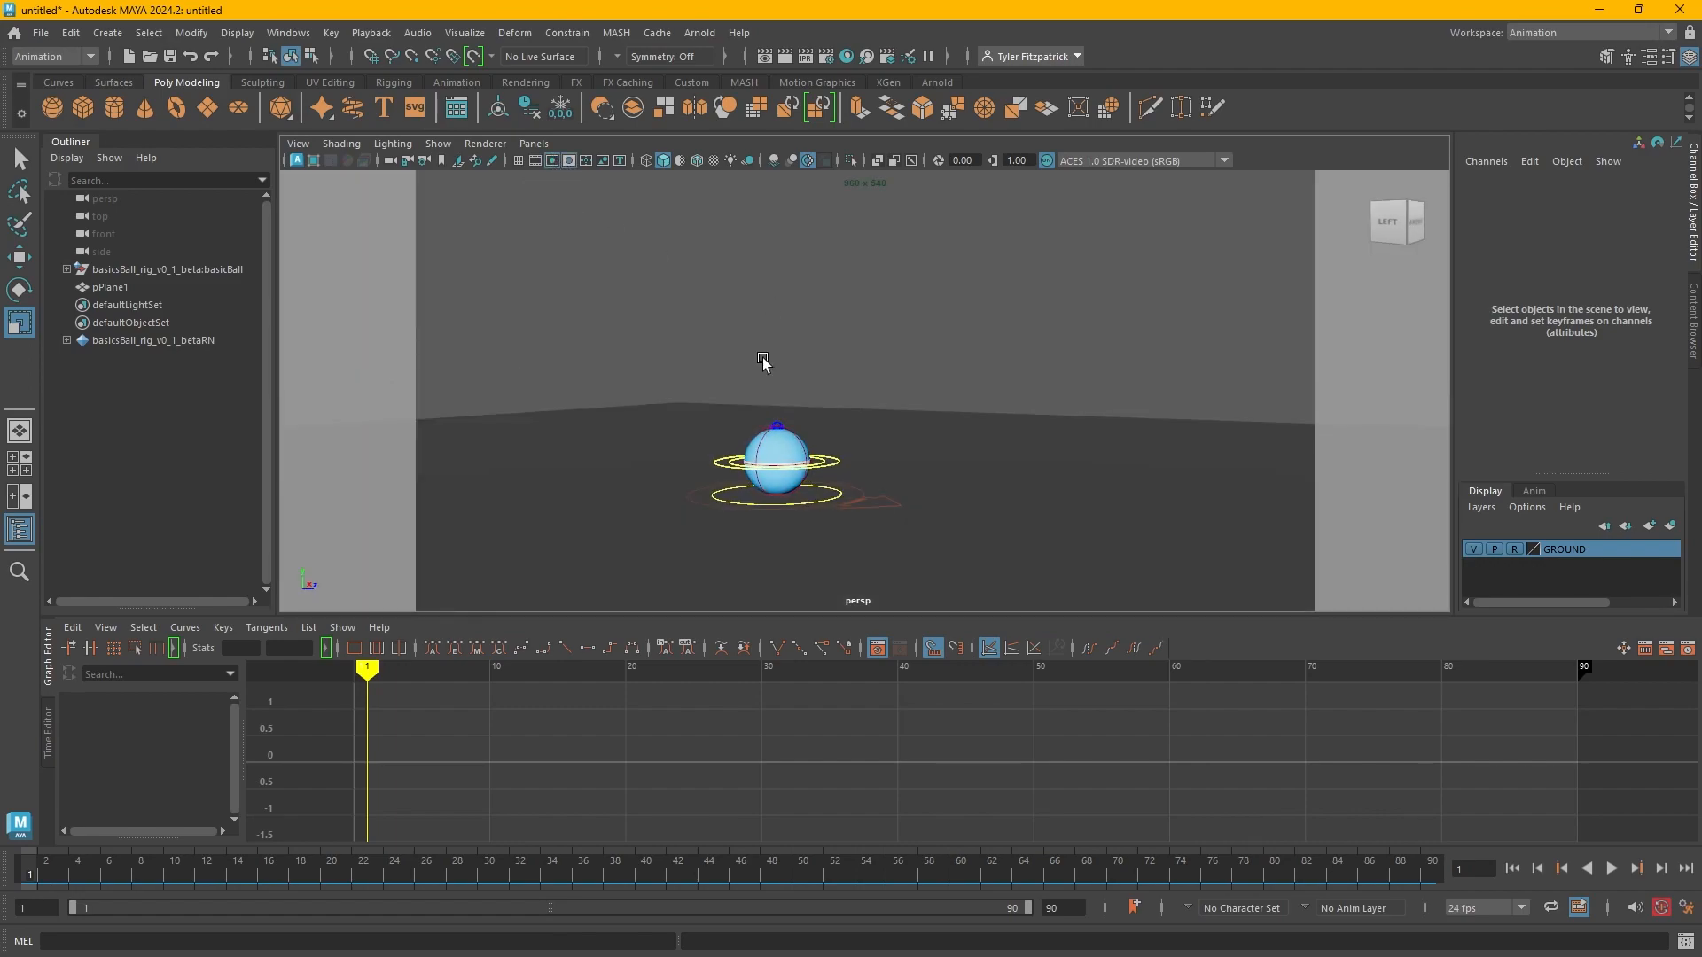
Create a camera from the current view and rename it RenderCam.
{"action": "left_click", "coordinate": [306, 148]}
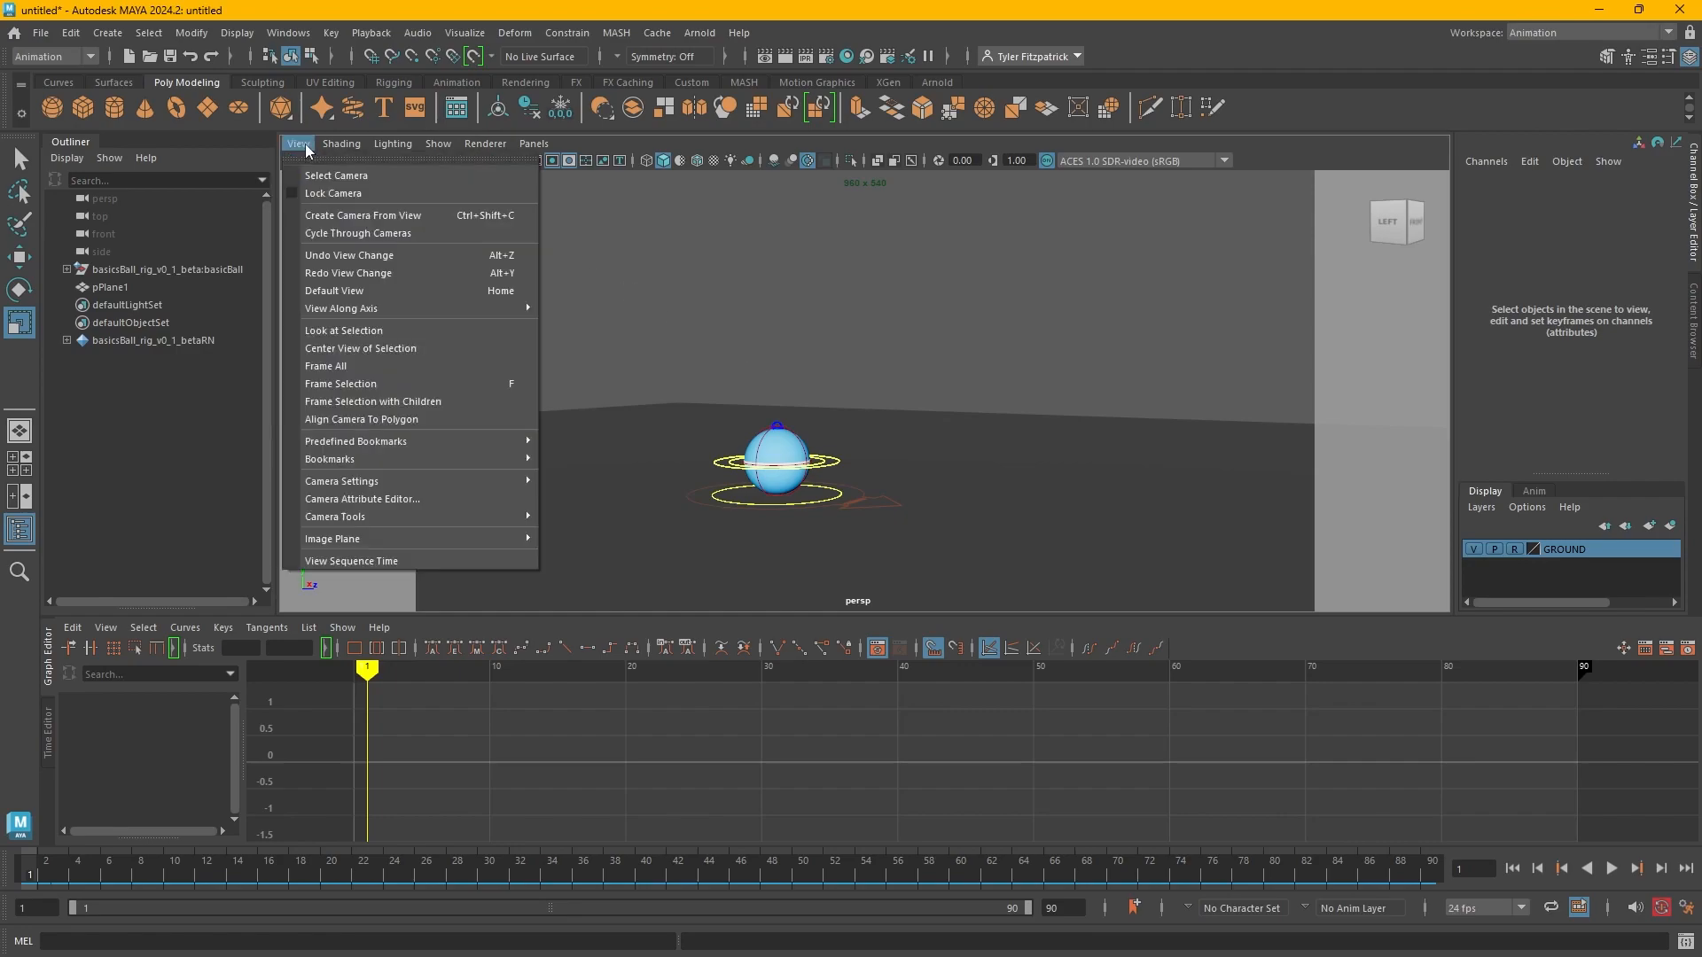
{"action": "left_click", "coordinate": [426, 215]}
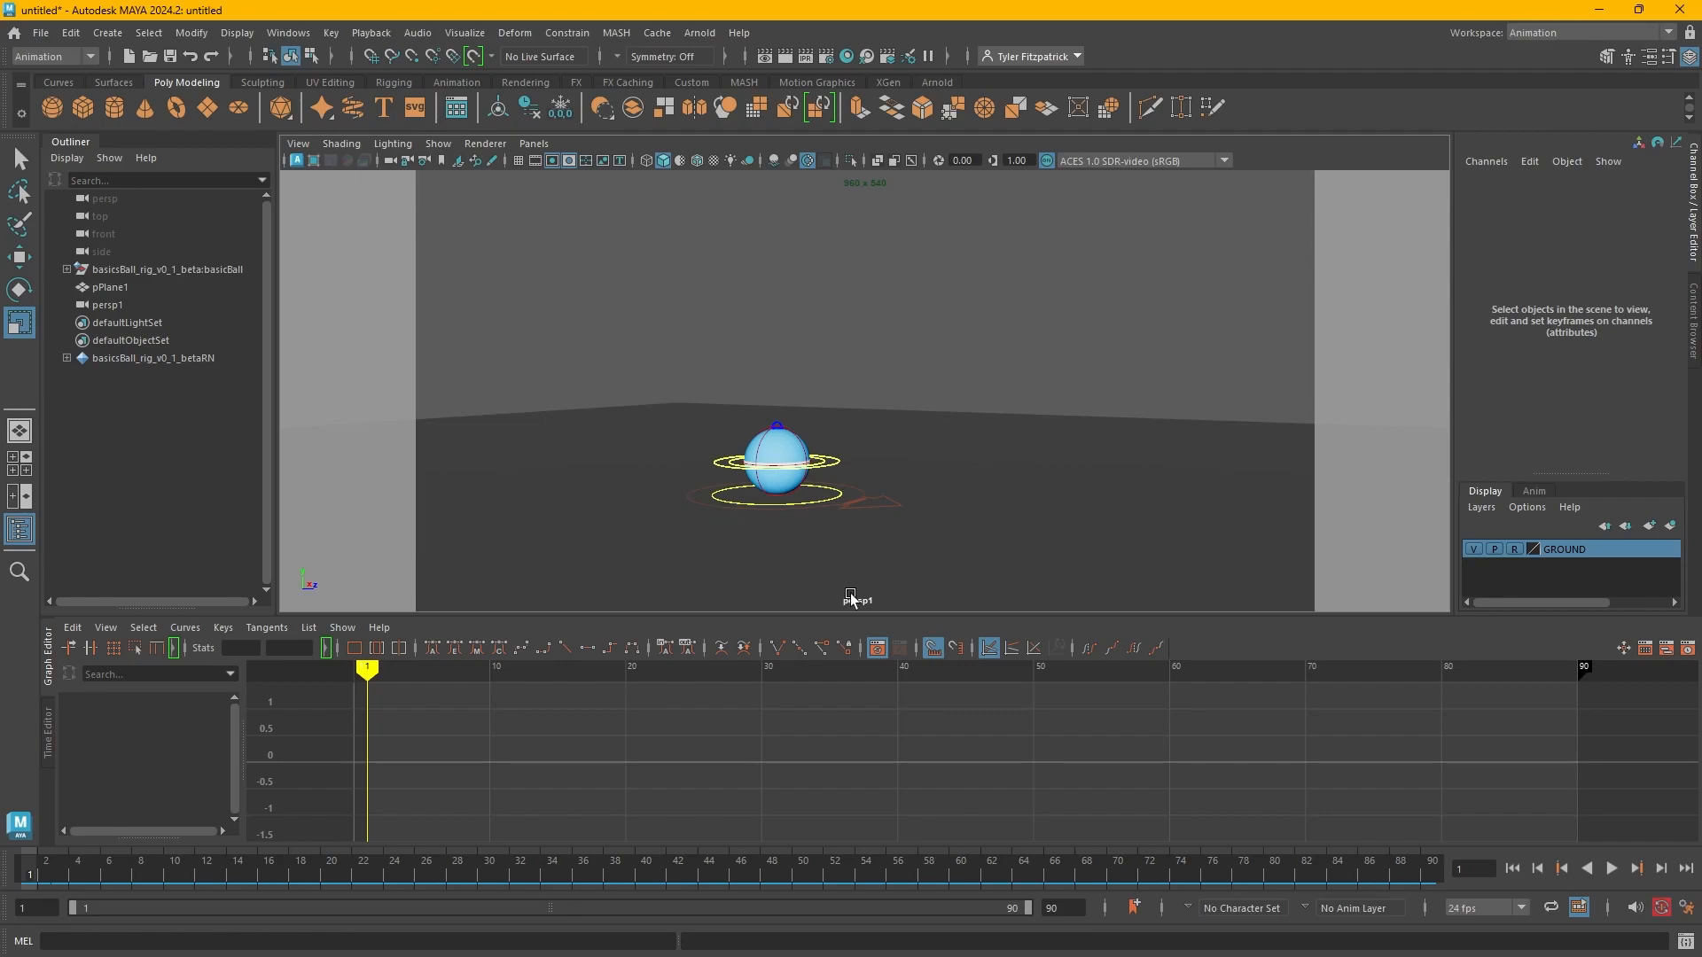
{"action": "double_click", "coordinate": [113, 305]}
{"action": "type", "text": "RenderCam"}
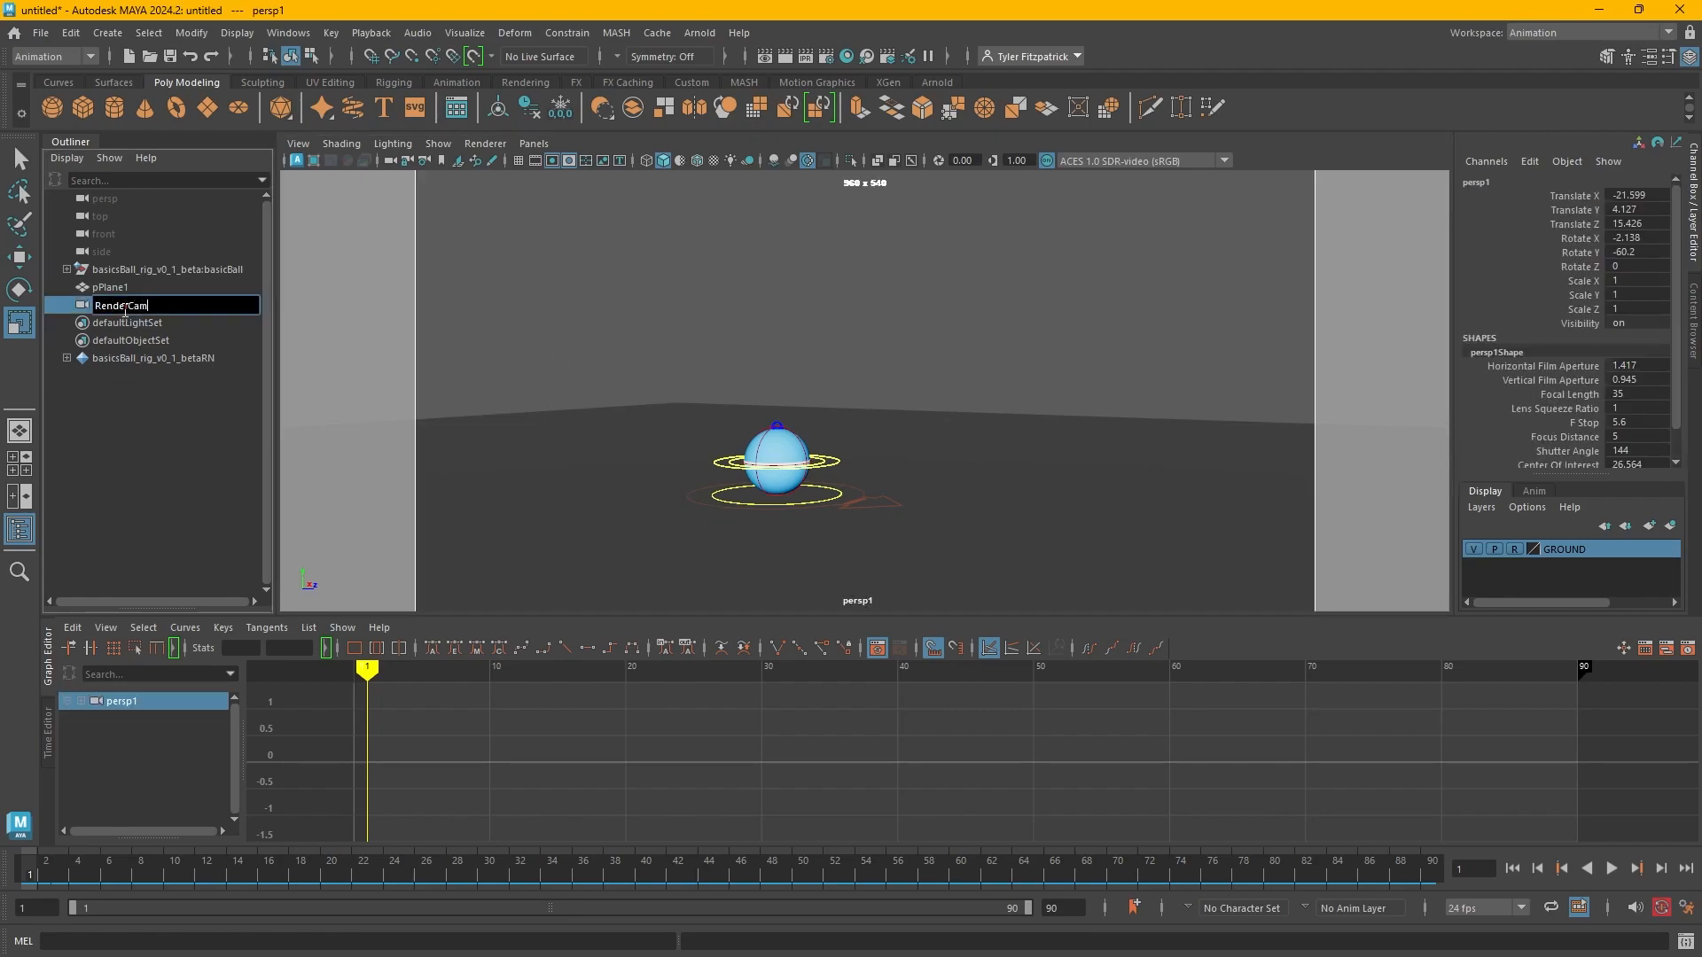
{"action": "key", "text": "Return"}
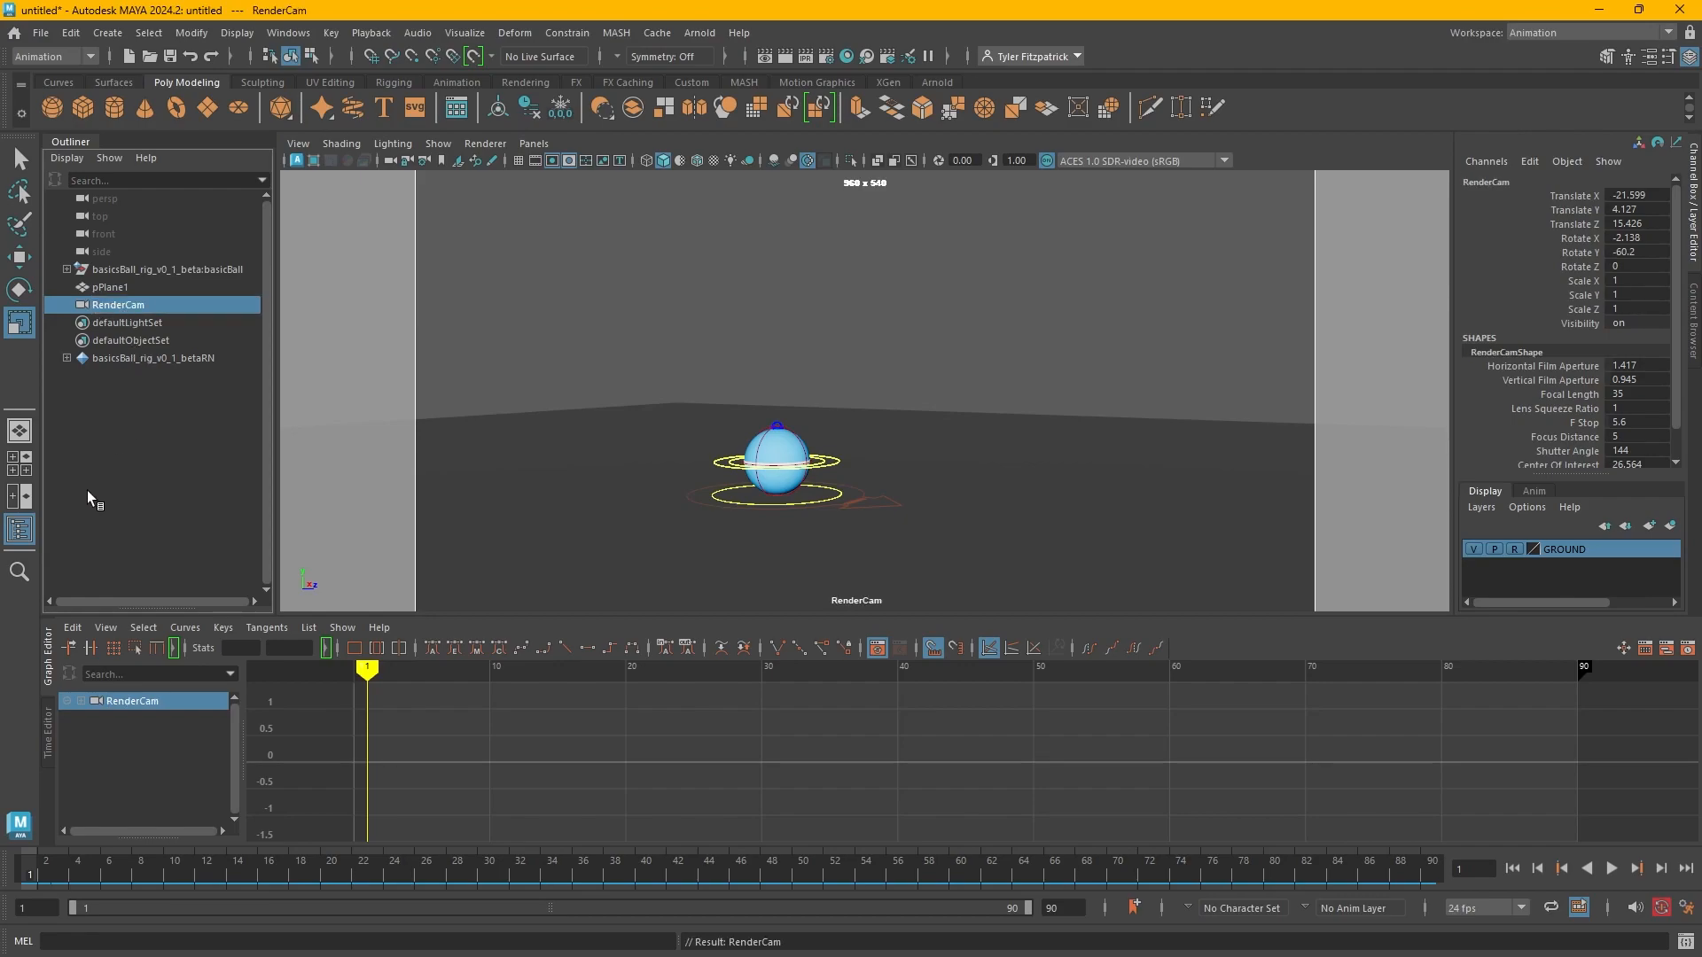
Switch to a layout with two side-by-side views and show RenderCam in place of the front view.
{"action": "left_click", "coordinate": [16, 495]}
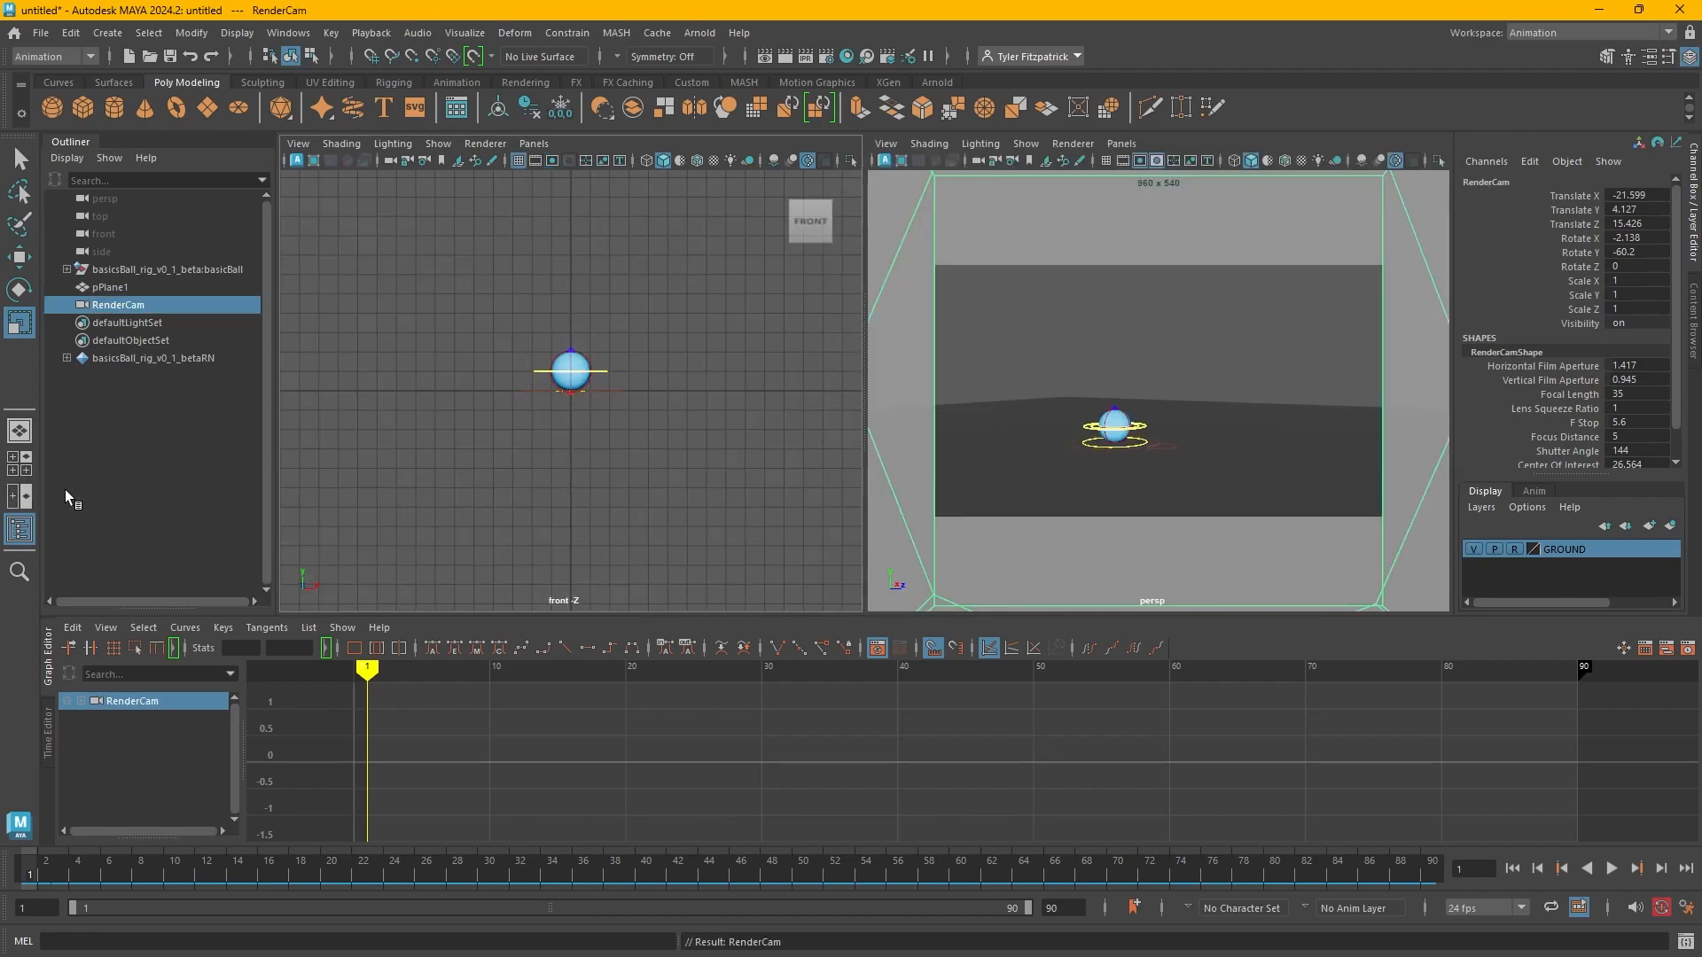
{"action": "left_click", "coordinate": [533, 144]}
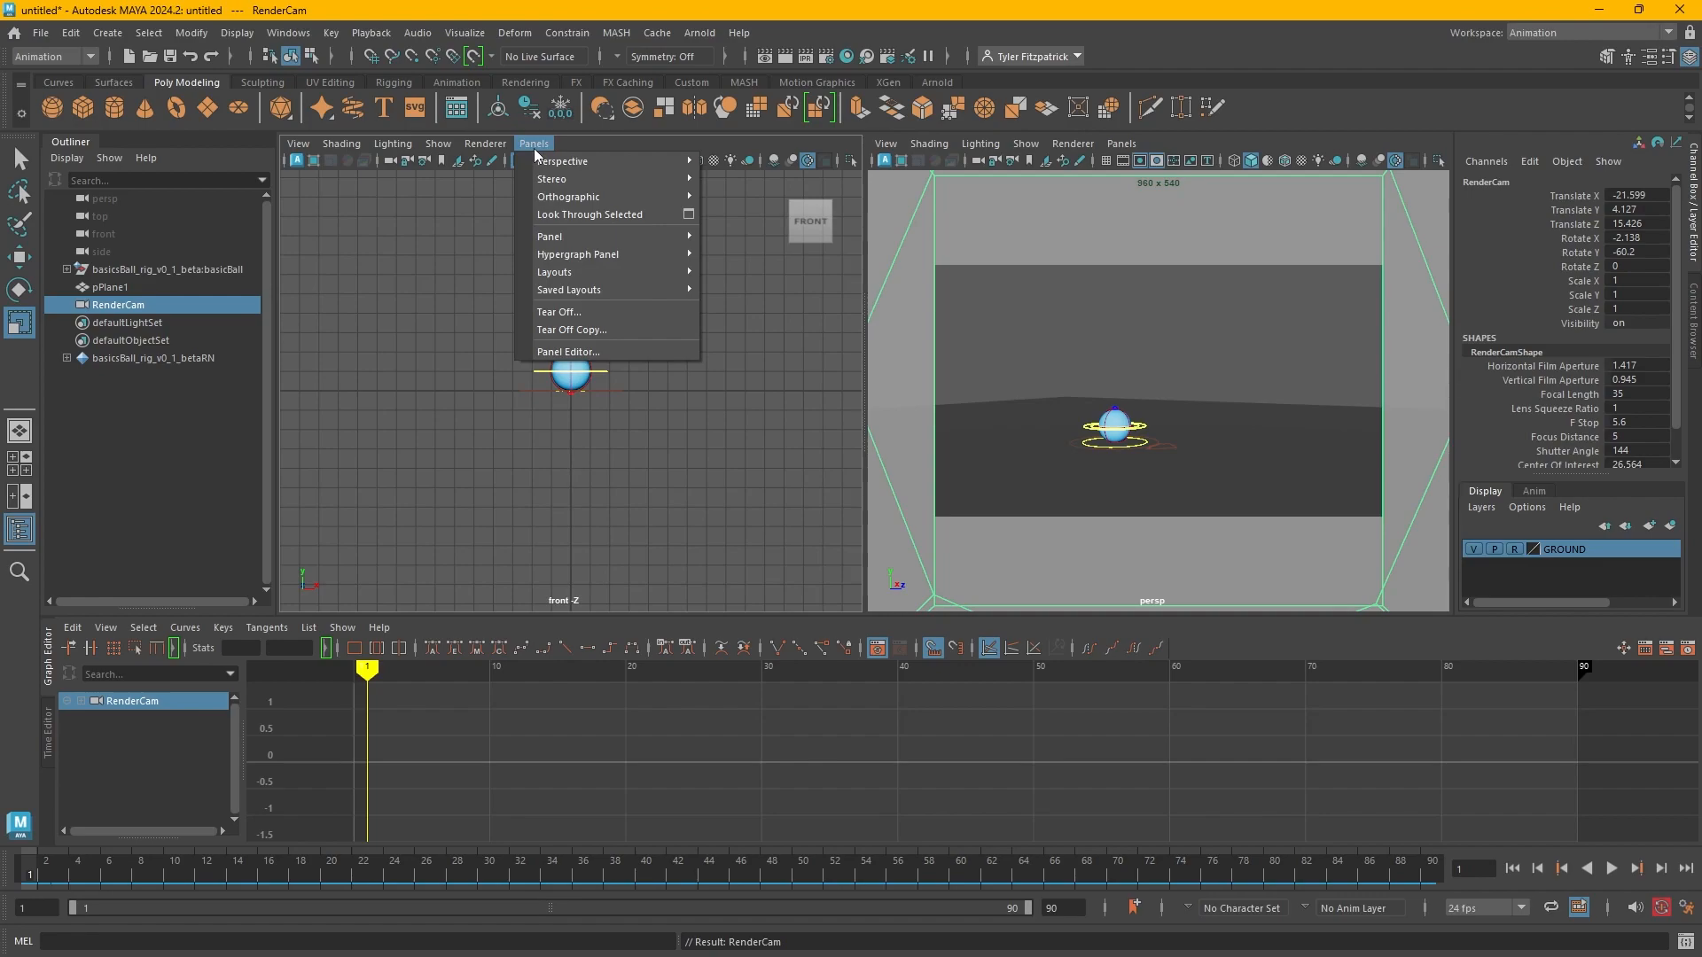
{"action": "mouse_move", "coordinate": [569, 161]}
{"action": "left_click", "coordinate": [779, 158]}
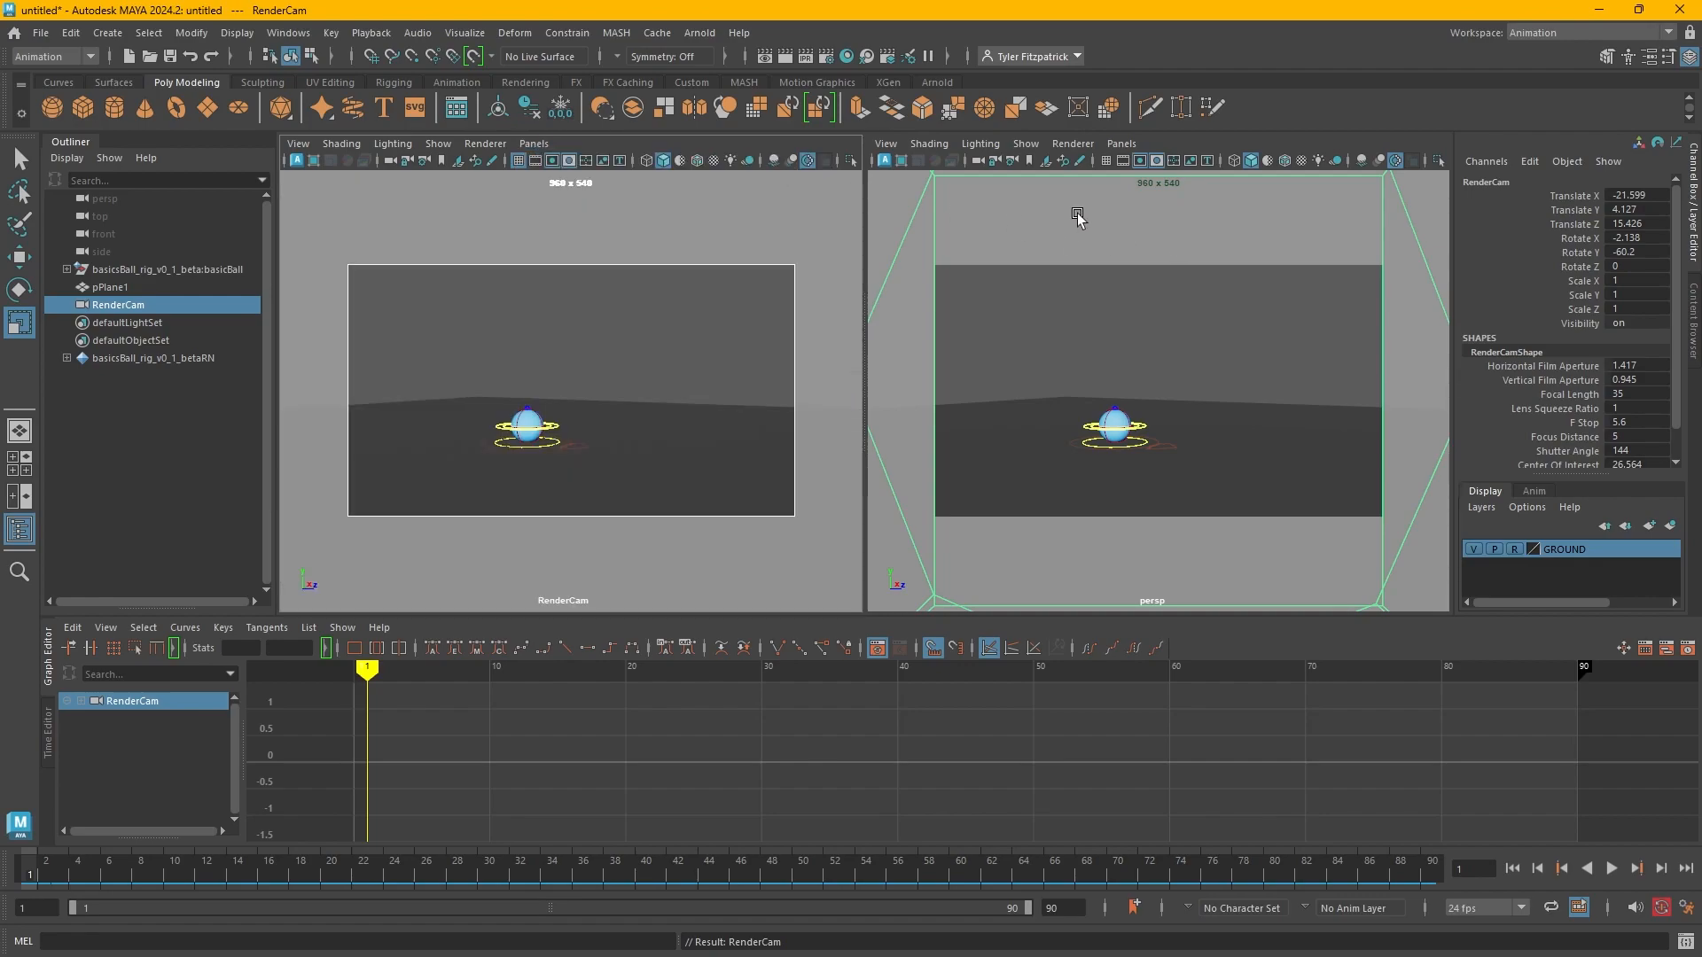
Lock RenderCam, and in the persp view disable the resolution gate and enable ambient occlusion.
{"action": "left_click", "coordinate": [408, 161]}
{"action": "left_click", "coordinate": [1142, 163]}
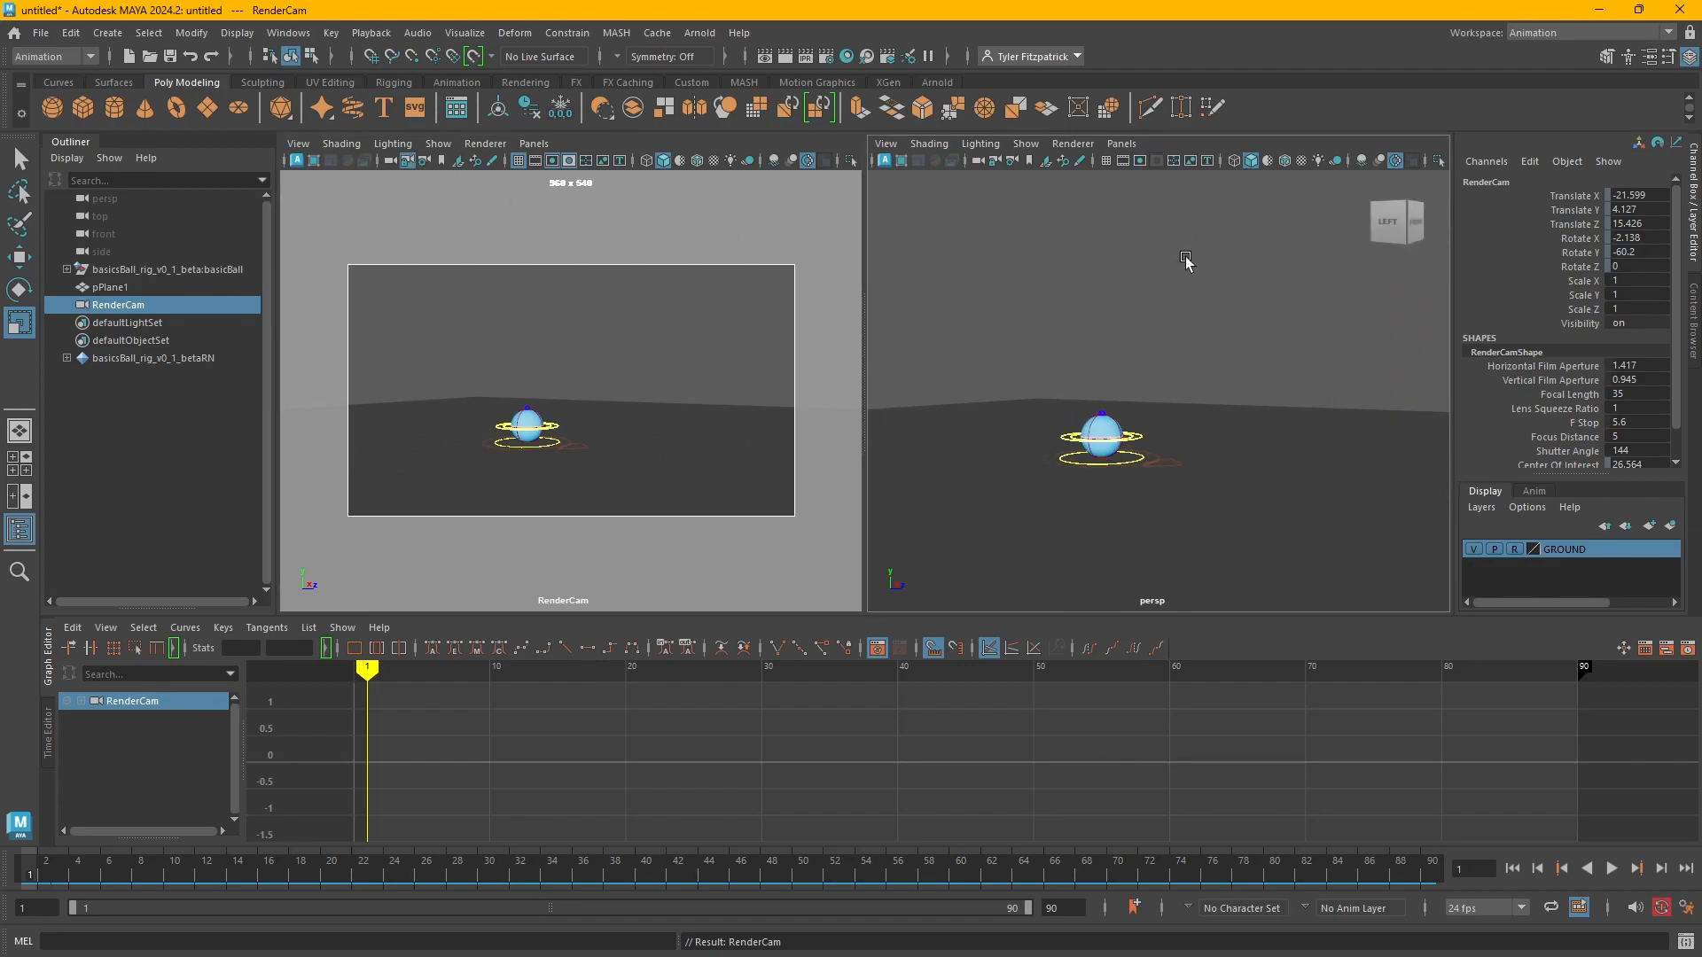
{"action": "left_click", "coordinate": [1361, 163]}
Select the ball rig's base control, the ground ring with the arrow.
{"action": "scroll", "coordinate": [1314, 510], "scroll_direction": "up", "scroll_amount": 3}
{"action": "left_click_drag", "start_coordinate": [1313, 511], "coordinate": [1042, 423], "text": "alt"}
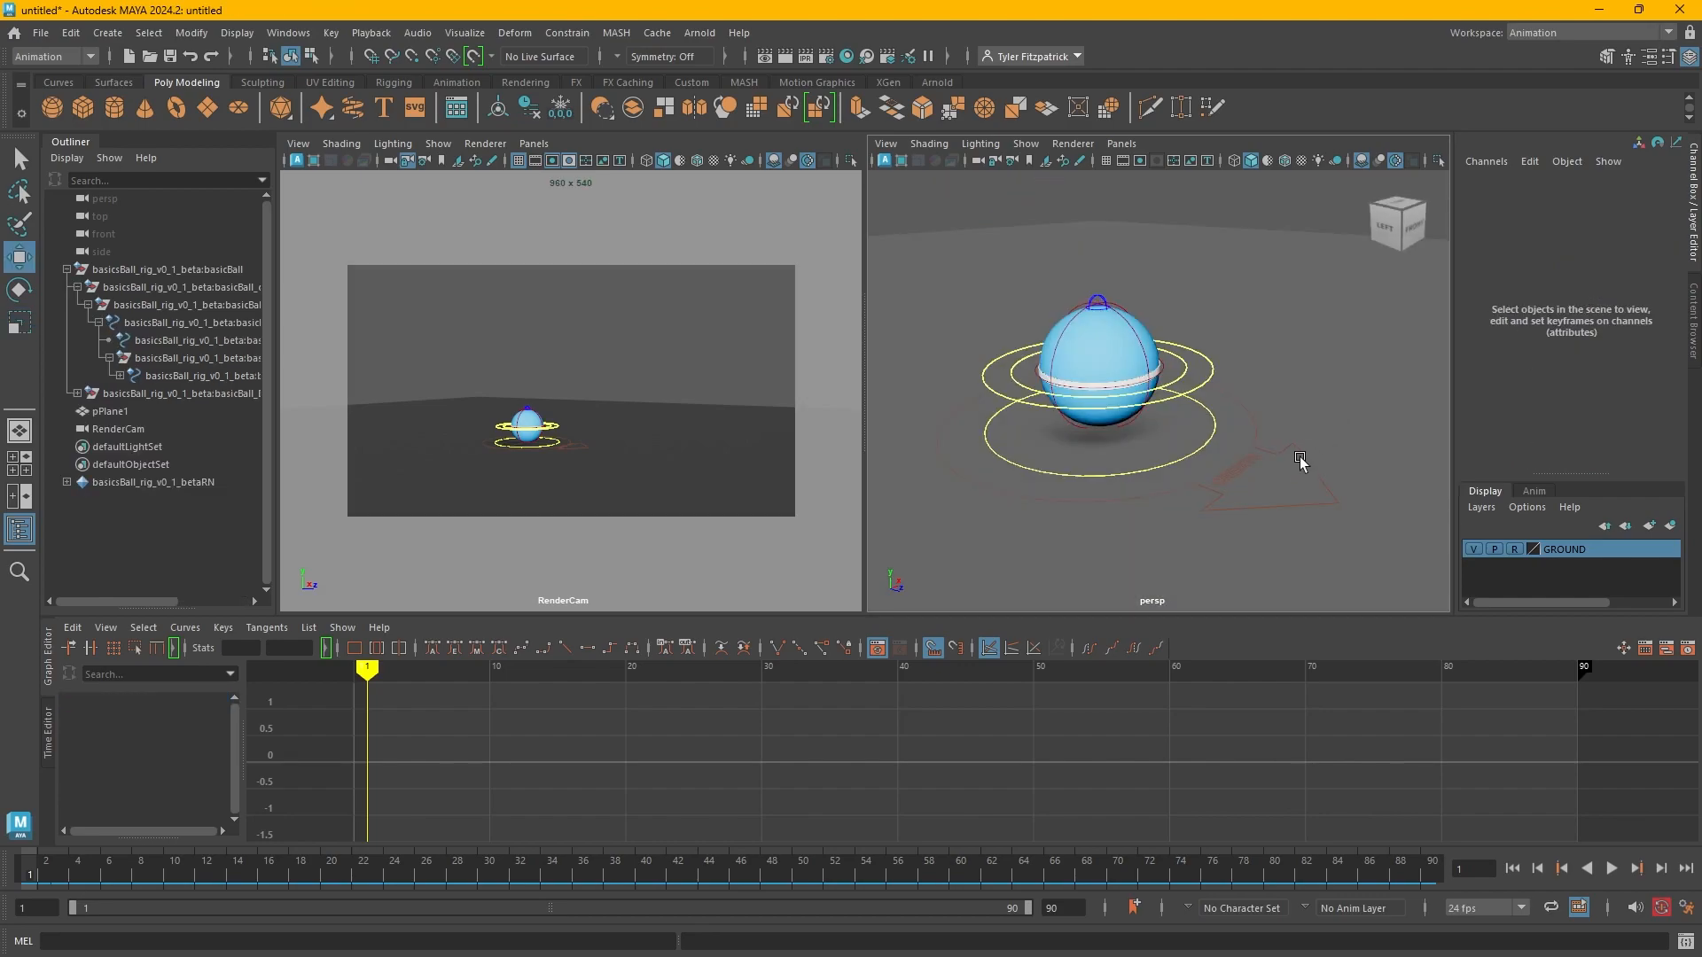
{"action": "left_click", "coordinate": [1299, 456]}
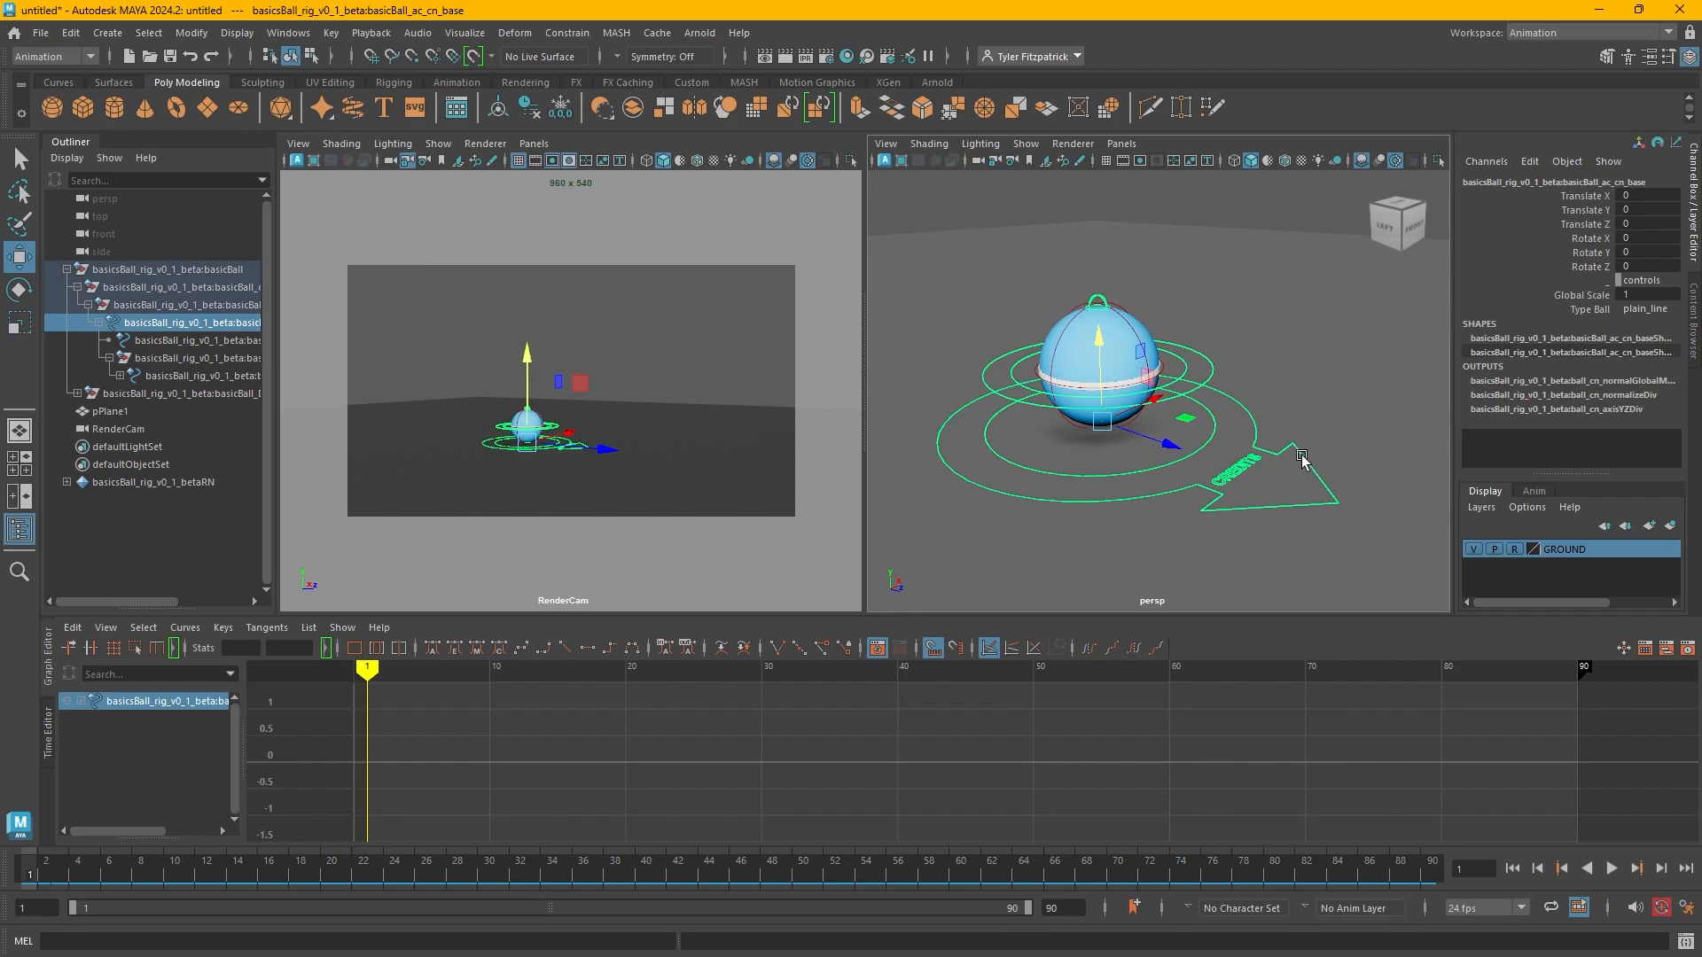
Try the basket, baseball, beach, golf and volleyball options for the rig's Type Ball attribute and return it to plain_line.
{"action": "left_click", "coordinate": [1658, 310]}
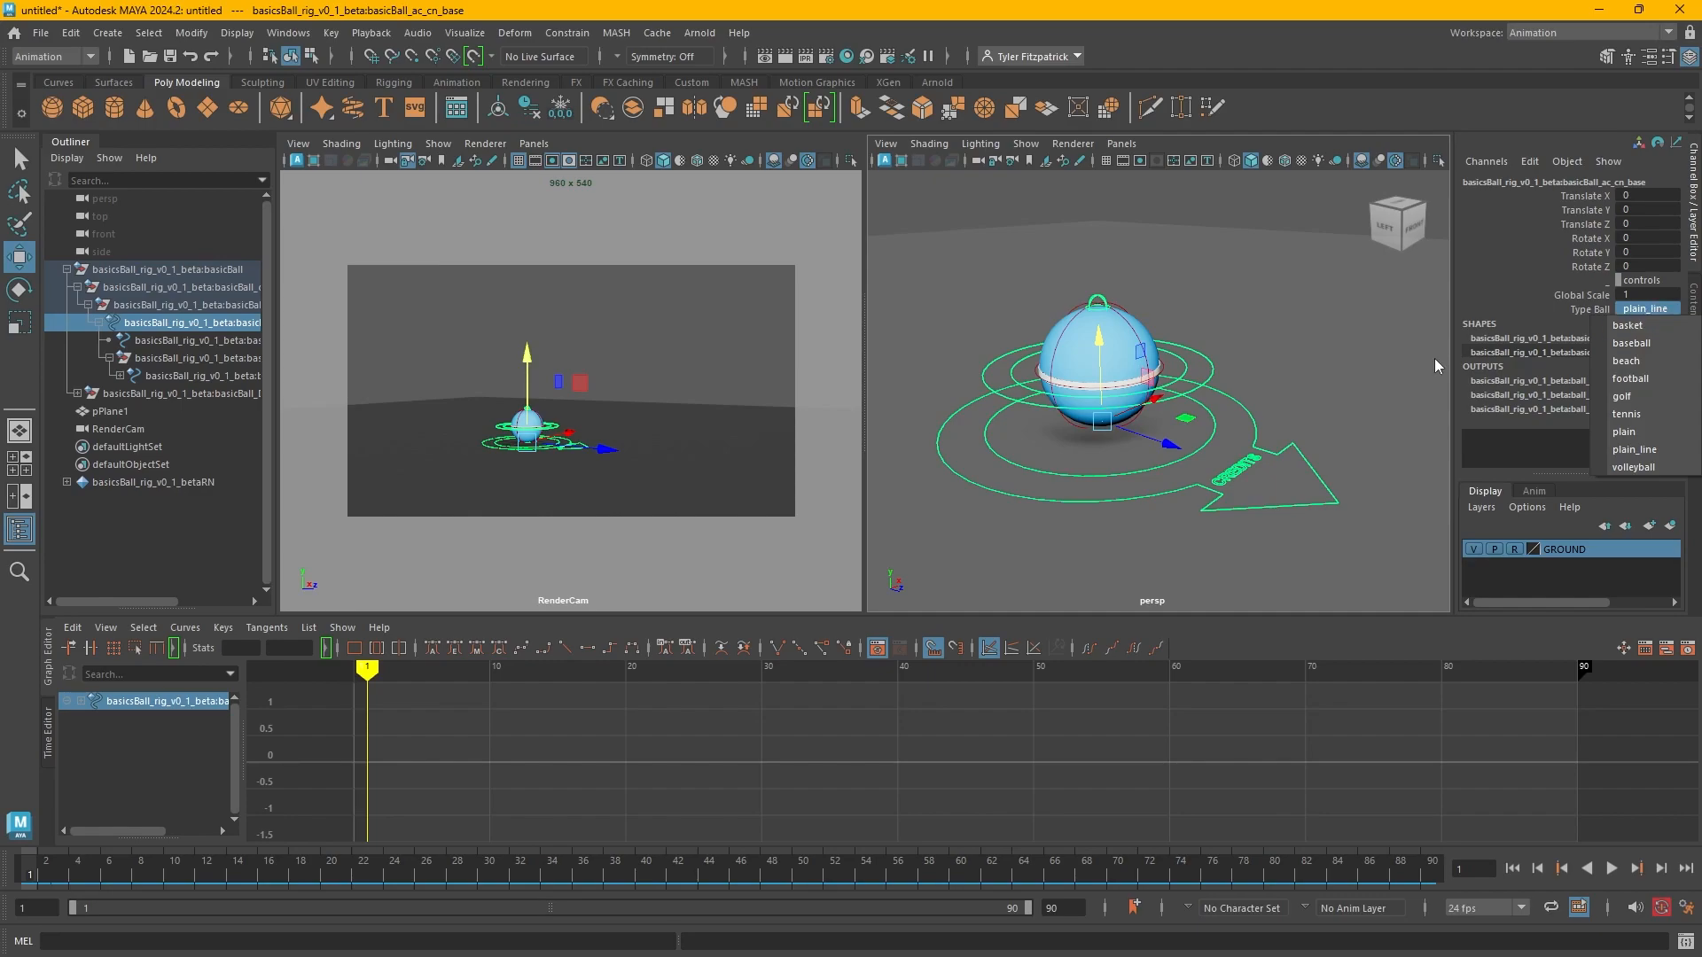
{"action": "left_click", "coordinate": [1654, 325]}
{"action": "left_click", "coordinate": [1649, 308]}
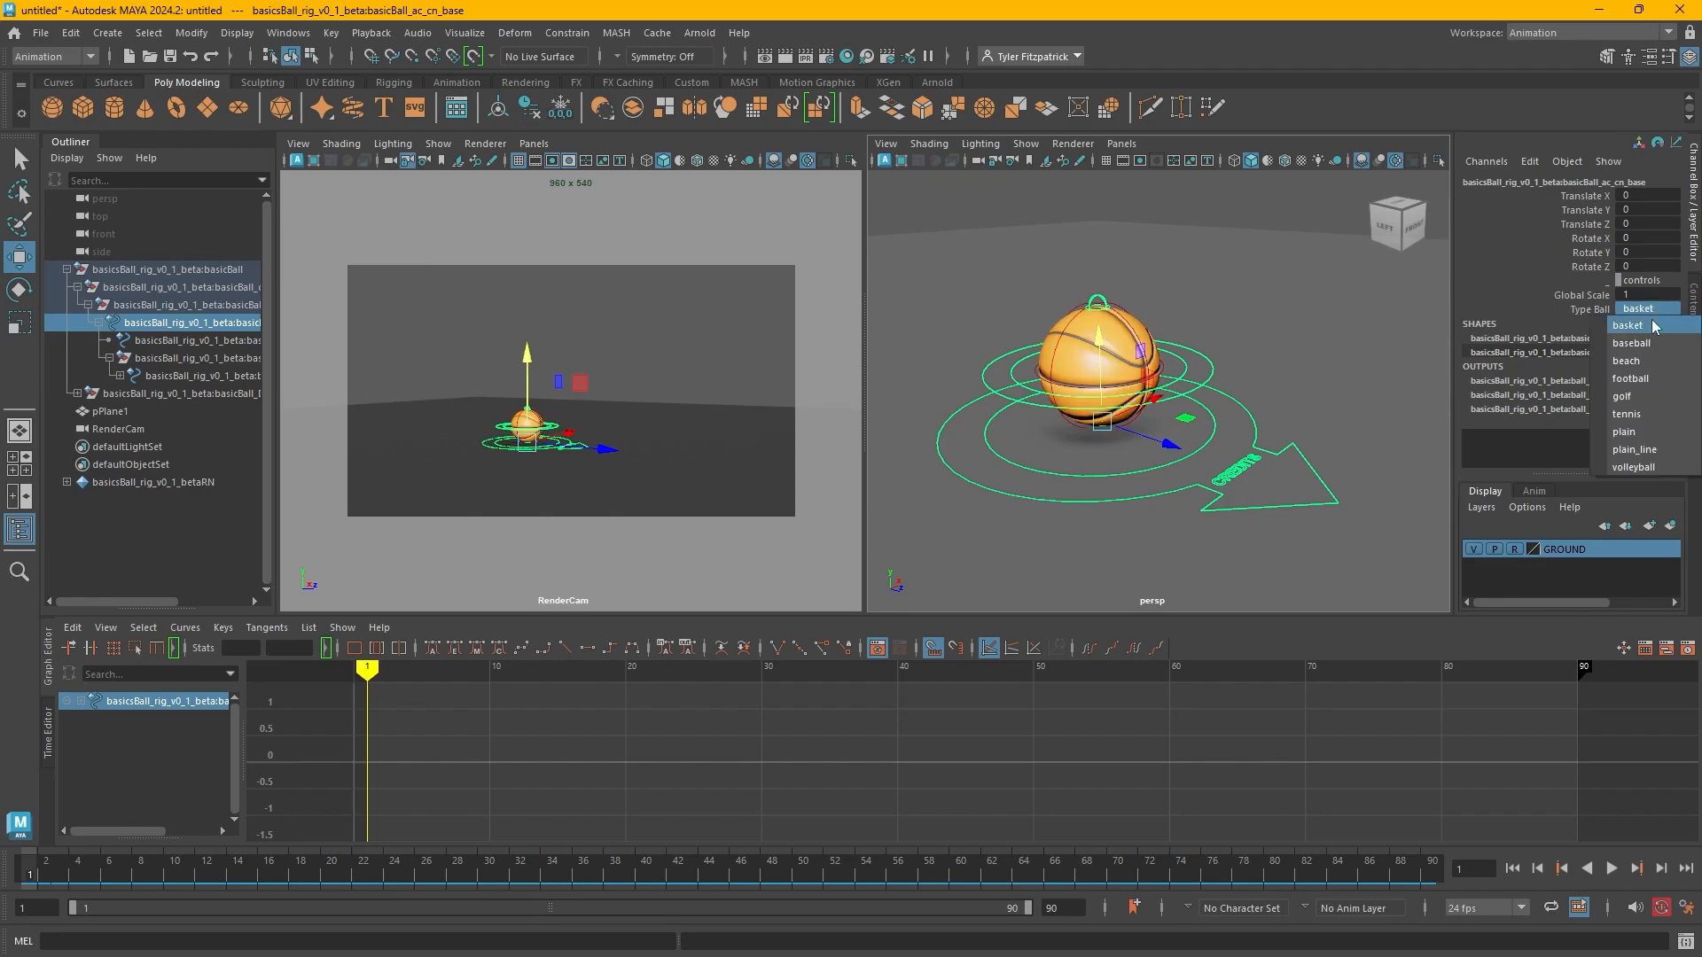
{"action": "left_click", "coordinate": [1653, 343]}
{"action": "left_click", "coordinate": [1645, 308]}
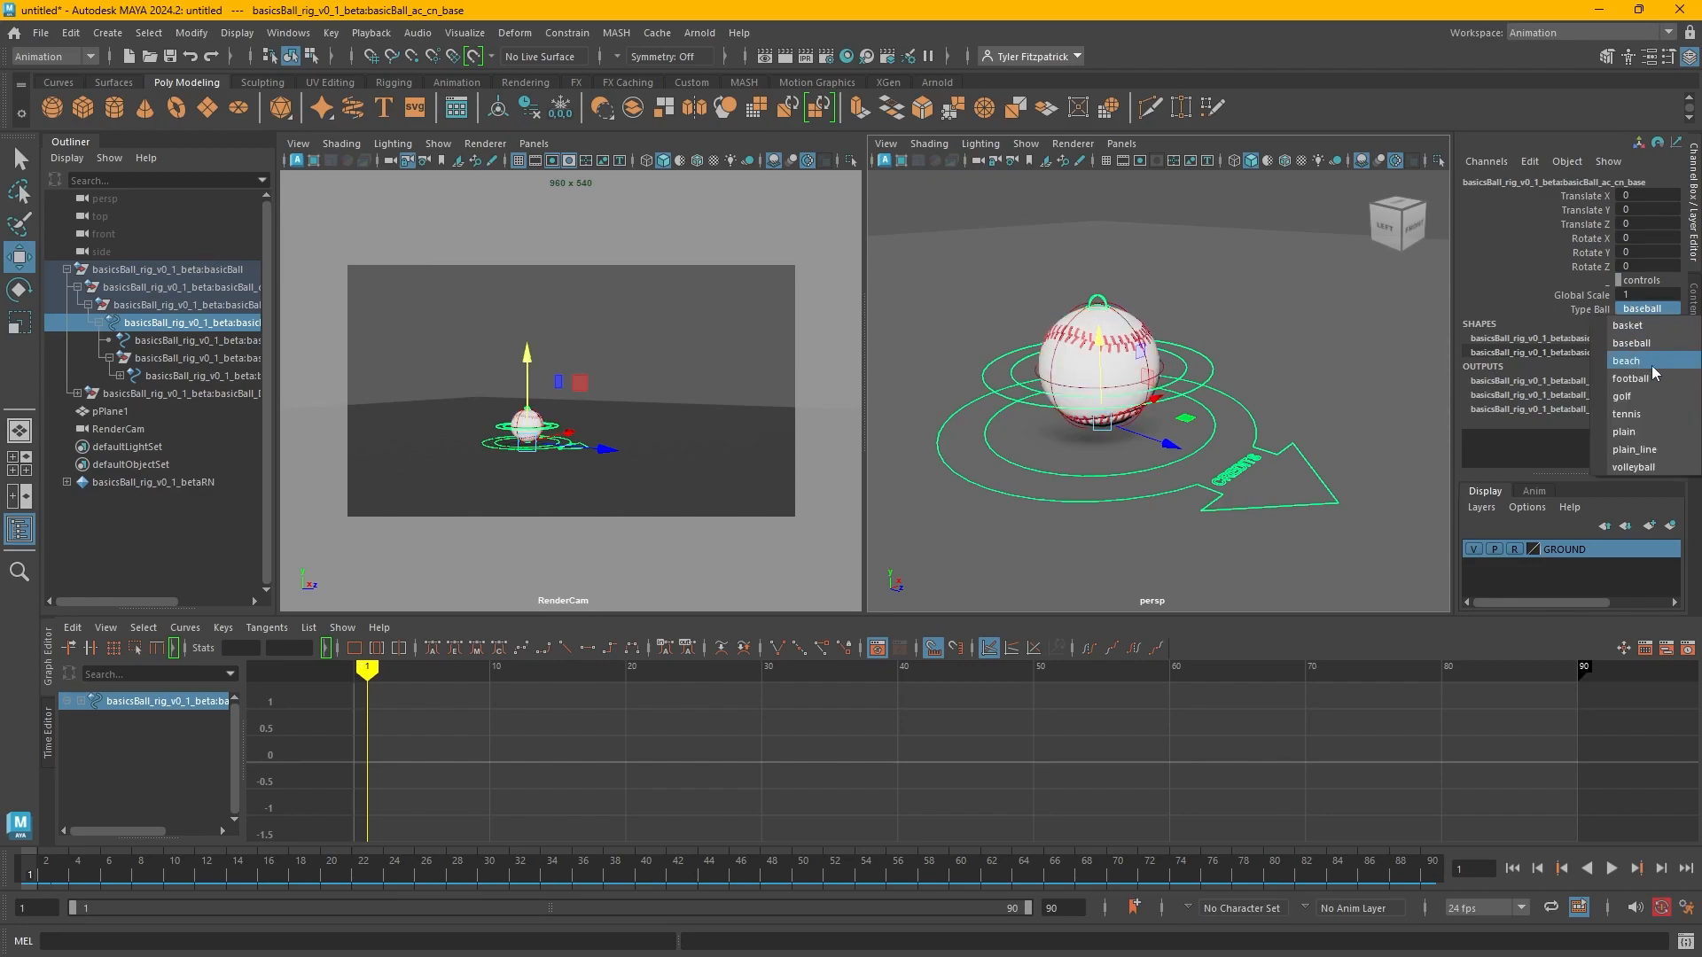
{"action": "left_click", "coordinate": [1652, 361]}
{"action": "left_click", "coordinate": [1649, 308]}
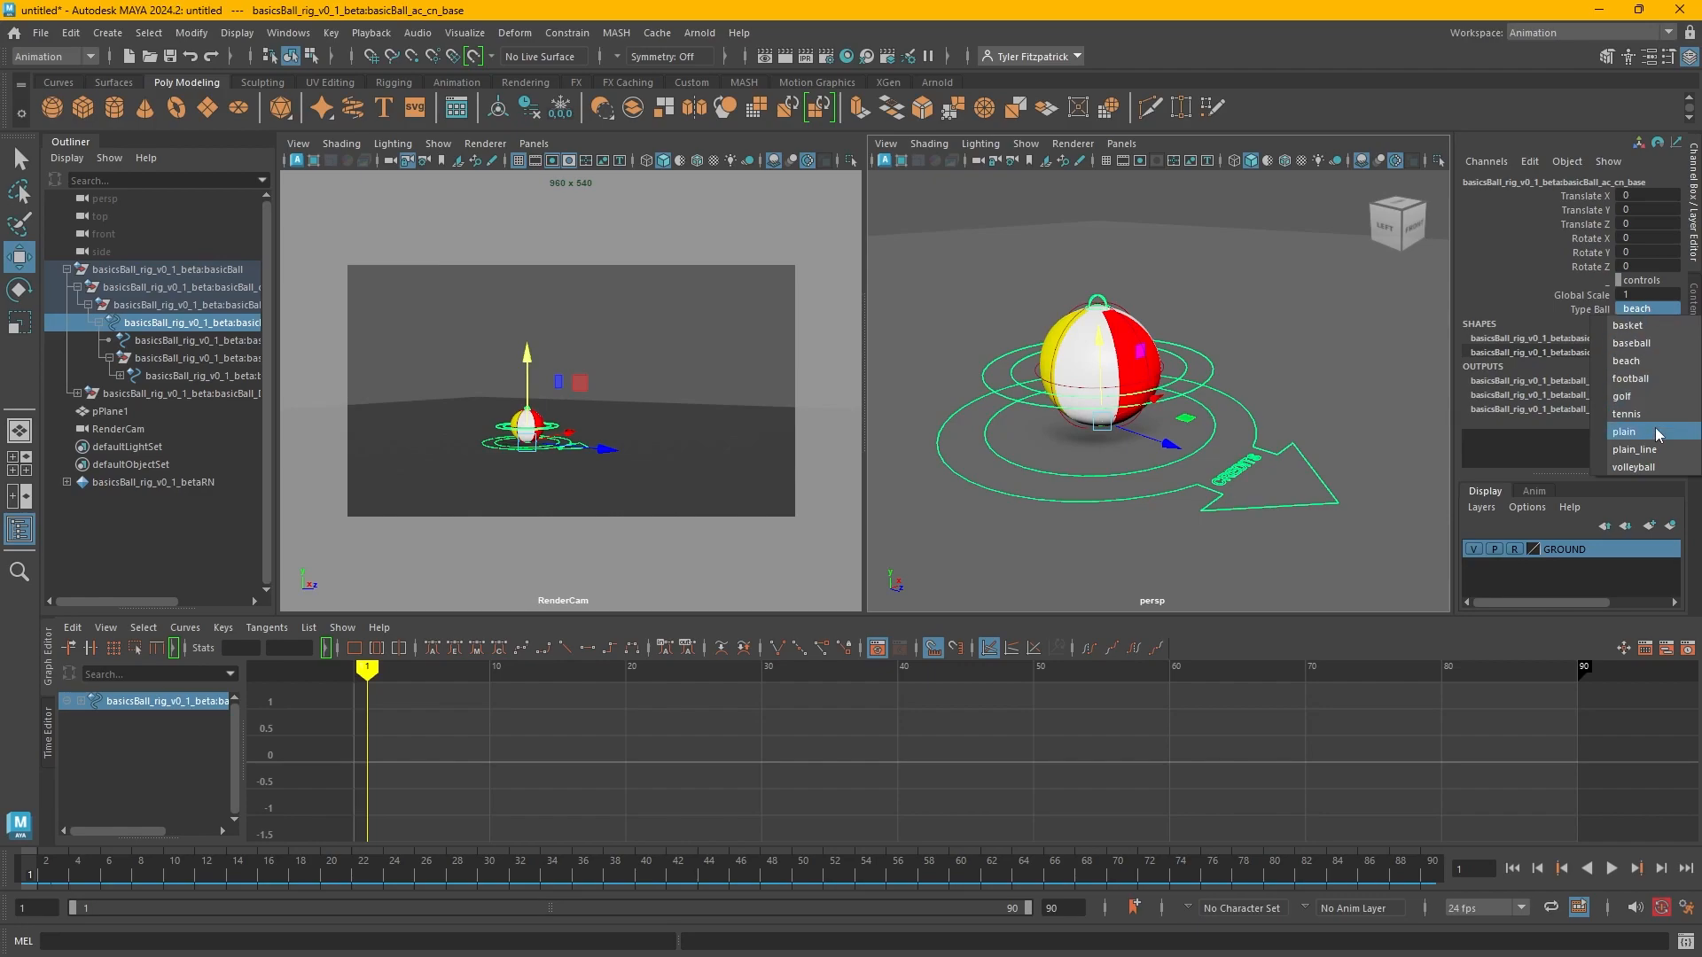
{"action": "left_click", "coordinate": [1641, 396]}
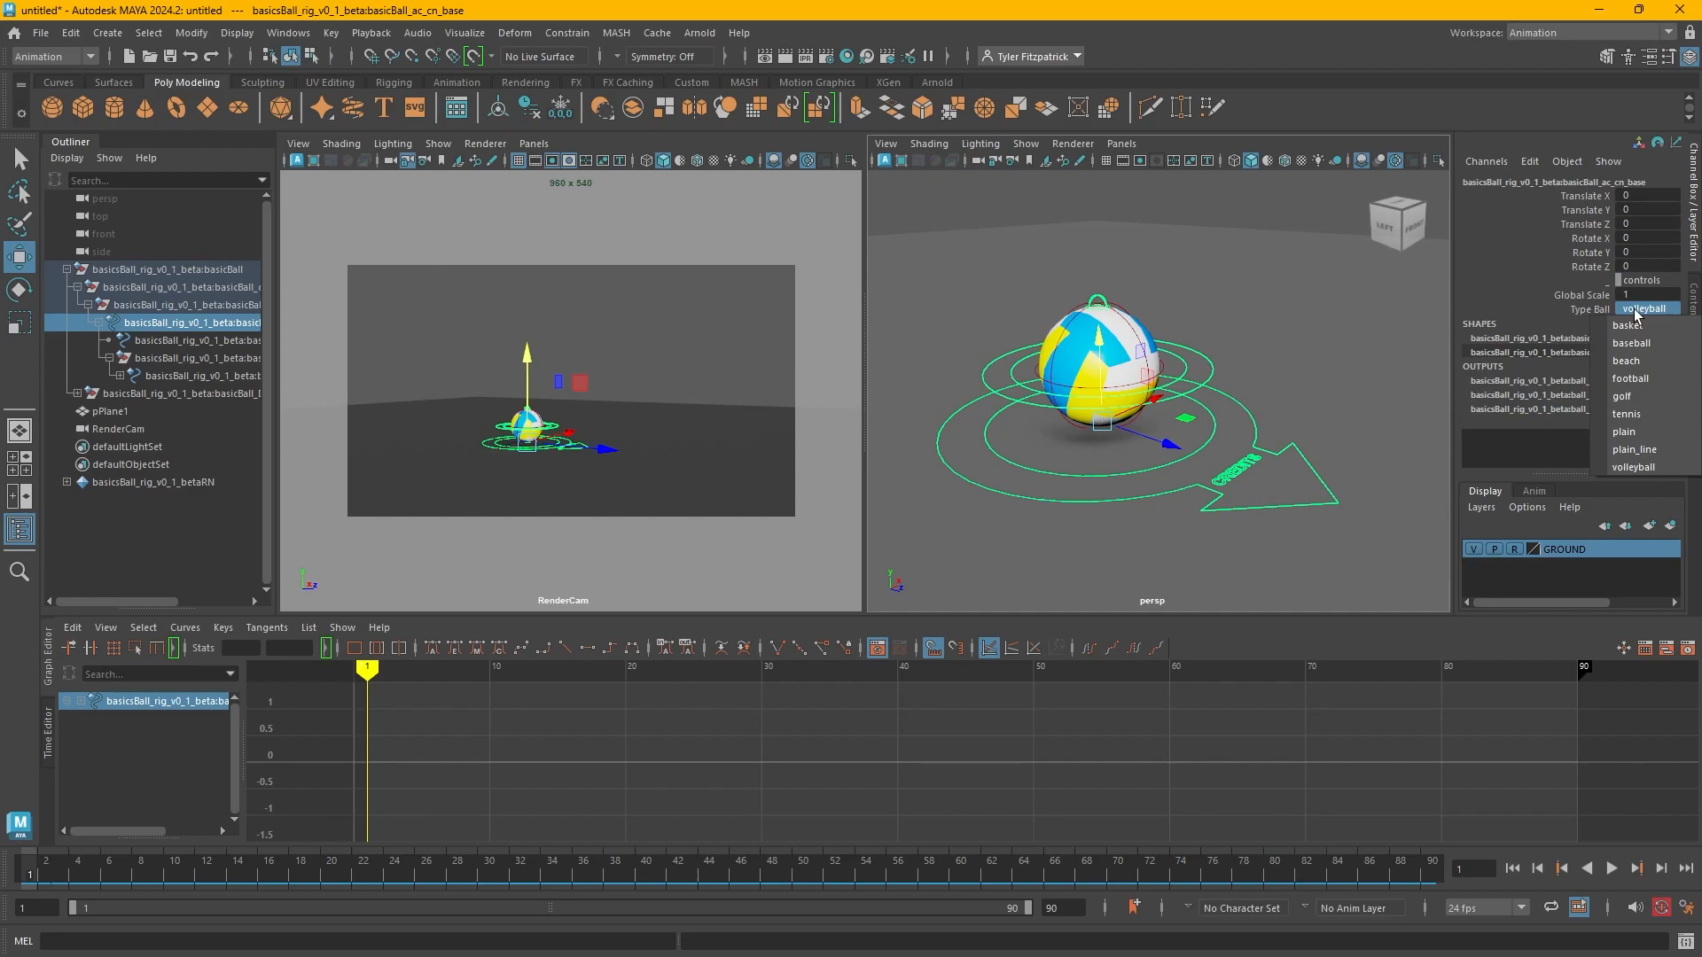
{"action": "left_click", "coordinate": [1633, 450]}
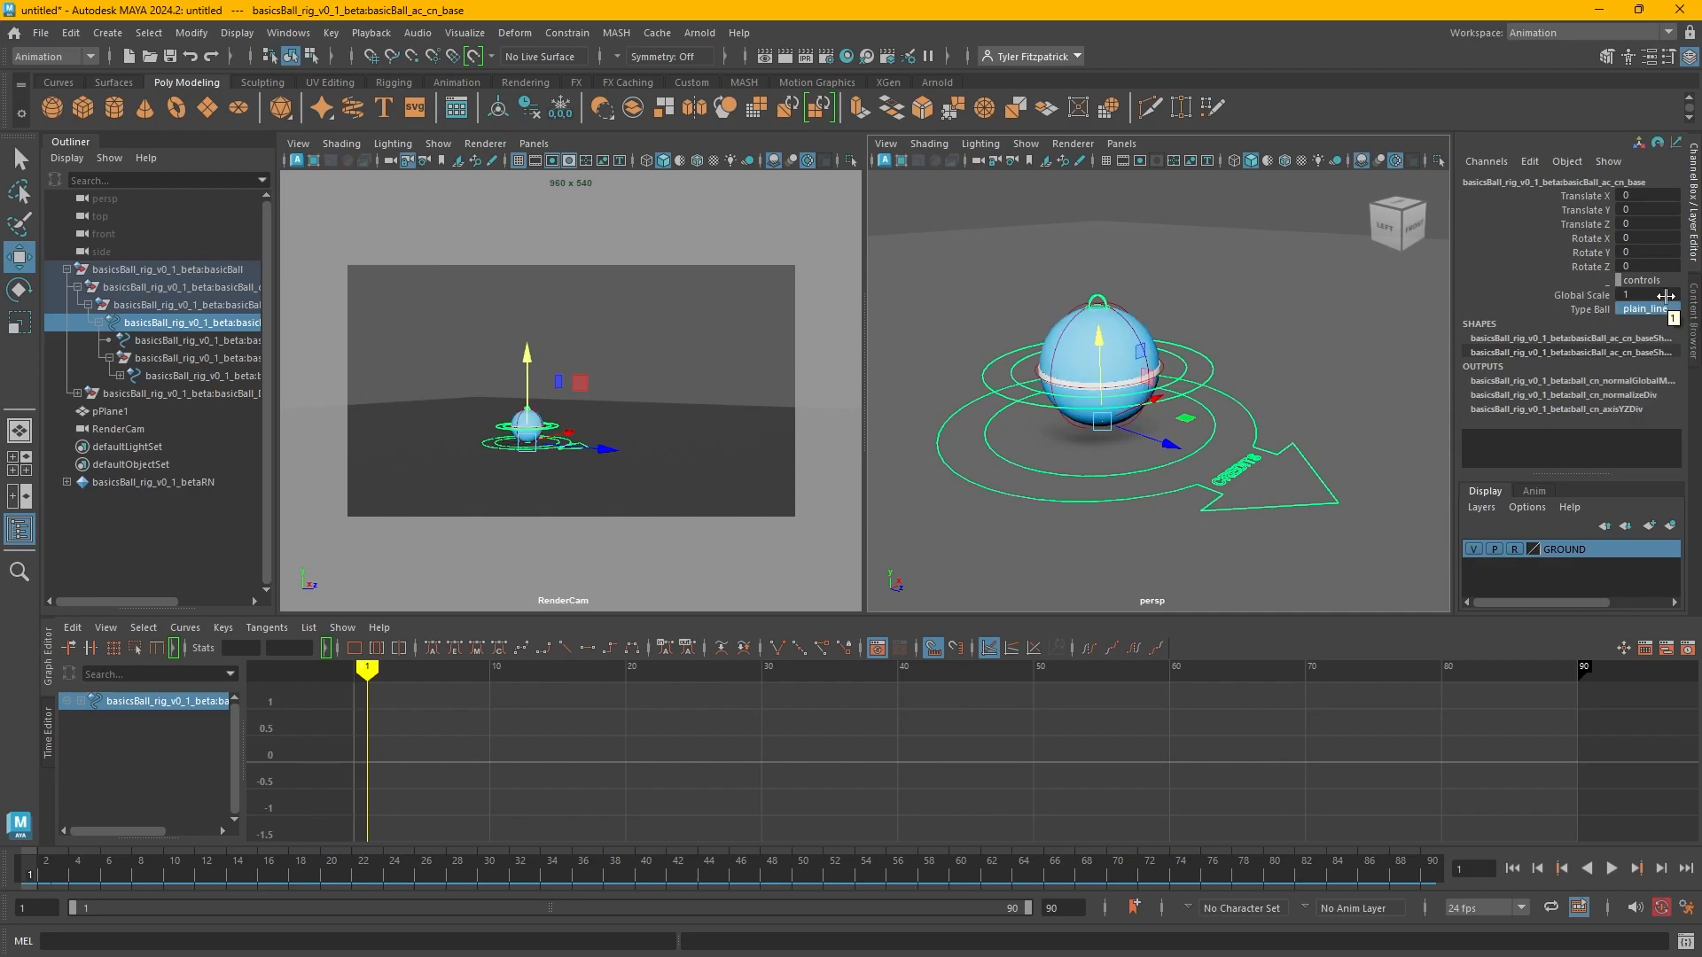
Move the base control along Z to about -12.54, and unlock RenderCam to reframe the ball lower at the left edge of its frame.
{"action": "scroll", "coordinate": [1298, 404], "scroll_direction": "down", "scroll_amount": 6}
{"action": "left_click_drag", "start_coordinate": [1205, 384], "coordinate": [1220, 393], "text": "alt"}
{"action": "middle_click_drag", "start_coordinate": [1220, 393], "coordinate": [1294, 456], "text": "alt"}
{"action": "left_click_drag", "start_coordinate": [1293, 455], "coordinate": [1039, 412], "text": "alt"}
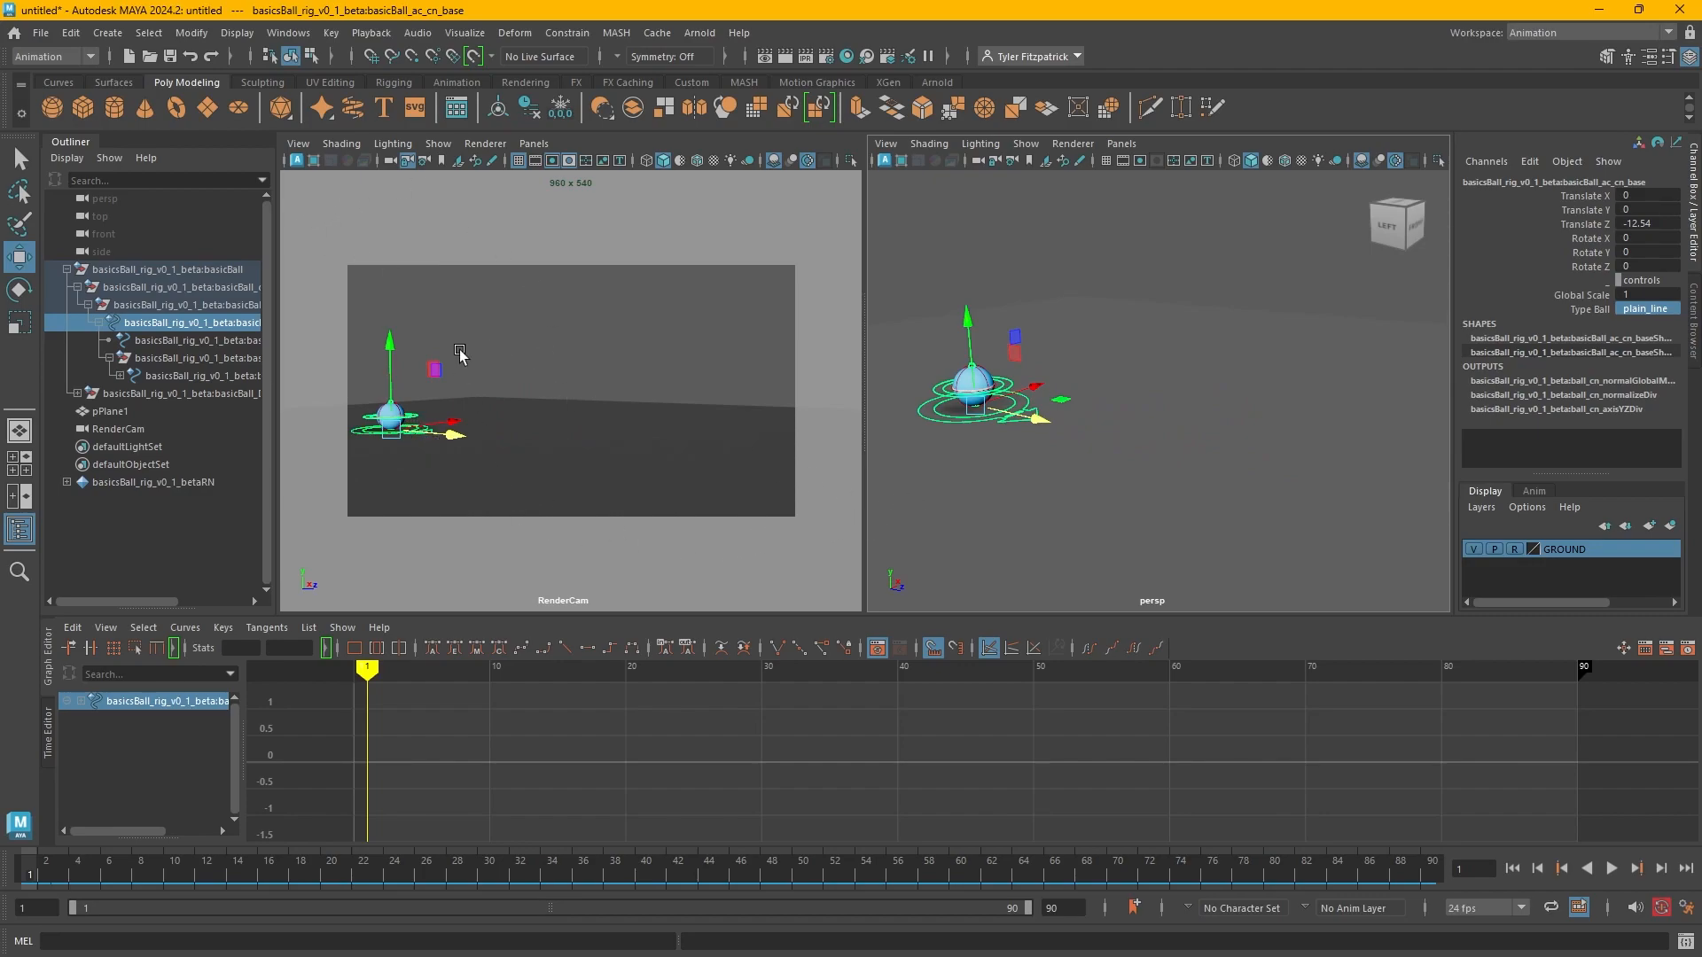
{"action": "left_click", "coordinate": [405, 165]}
{"action": "middle_click_drag", "start_coordinate": [560, 350], "coordinate": [569, 374], "text": "alt"}
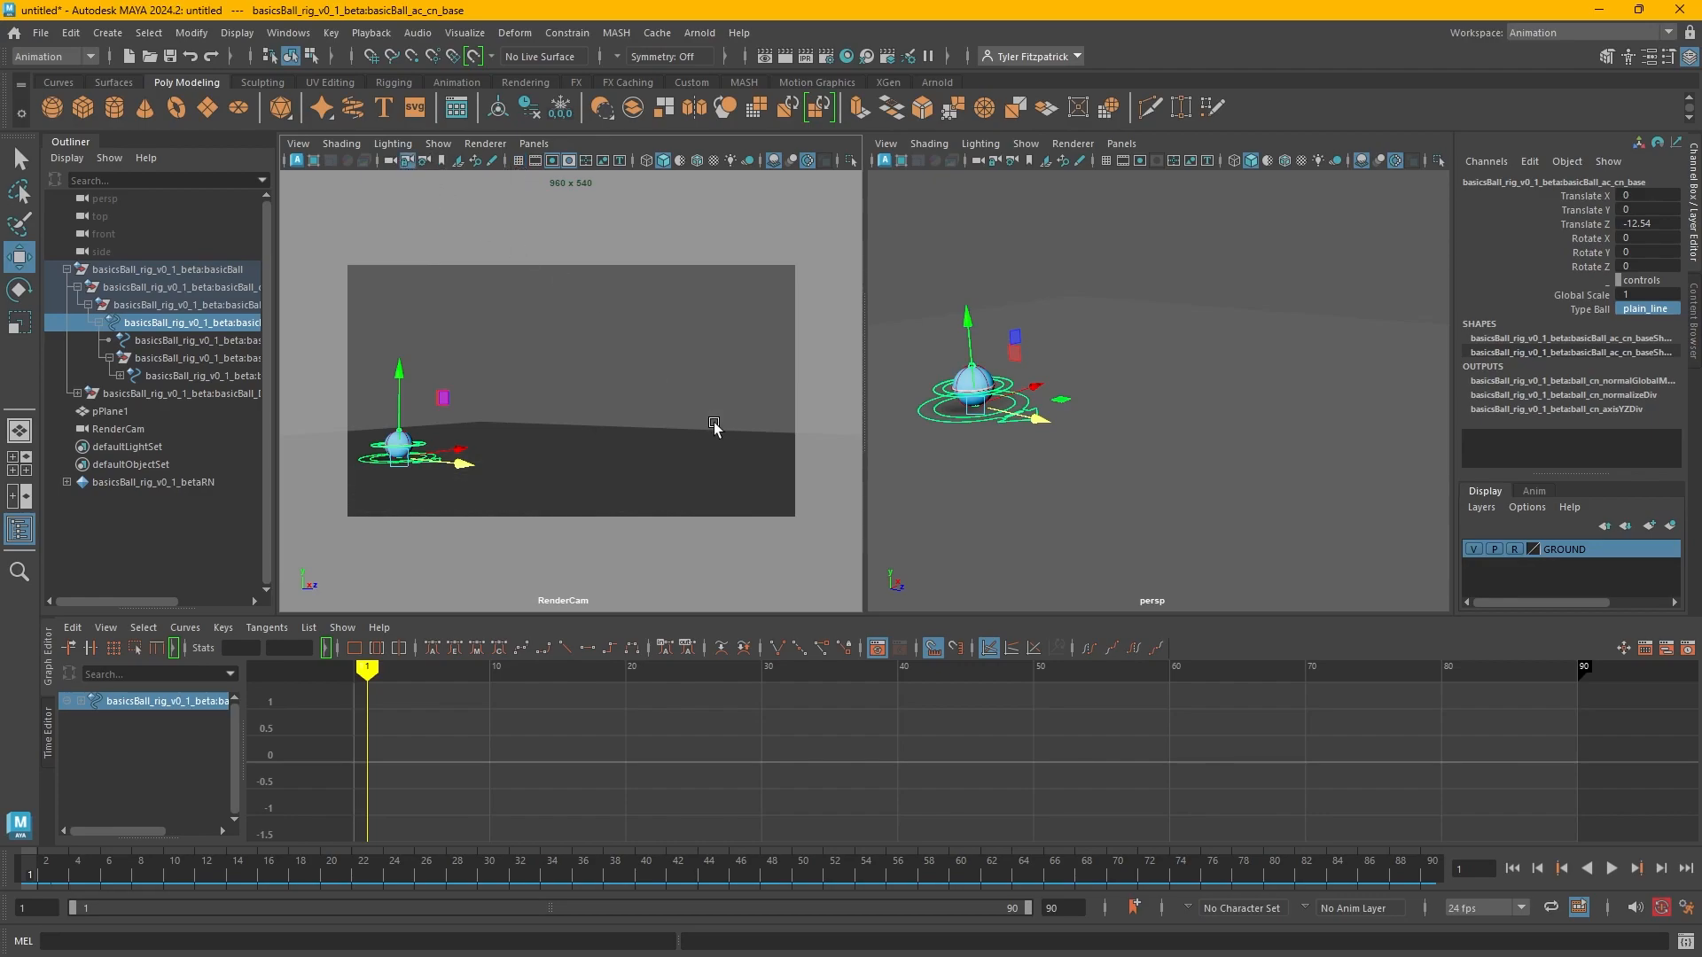
Select the ball rig's center control, the ring around the ball inside the base ring.
{"action": "middle_click_drag", "start_coordinate": [1118, 380], "coordinate": [1220, 365], "text": "alt"}
{"action": "right_click_drag", "start_coordinate": [1093, 403], "coordinate": [1186, 437], "text": "alt"}
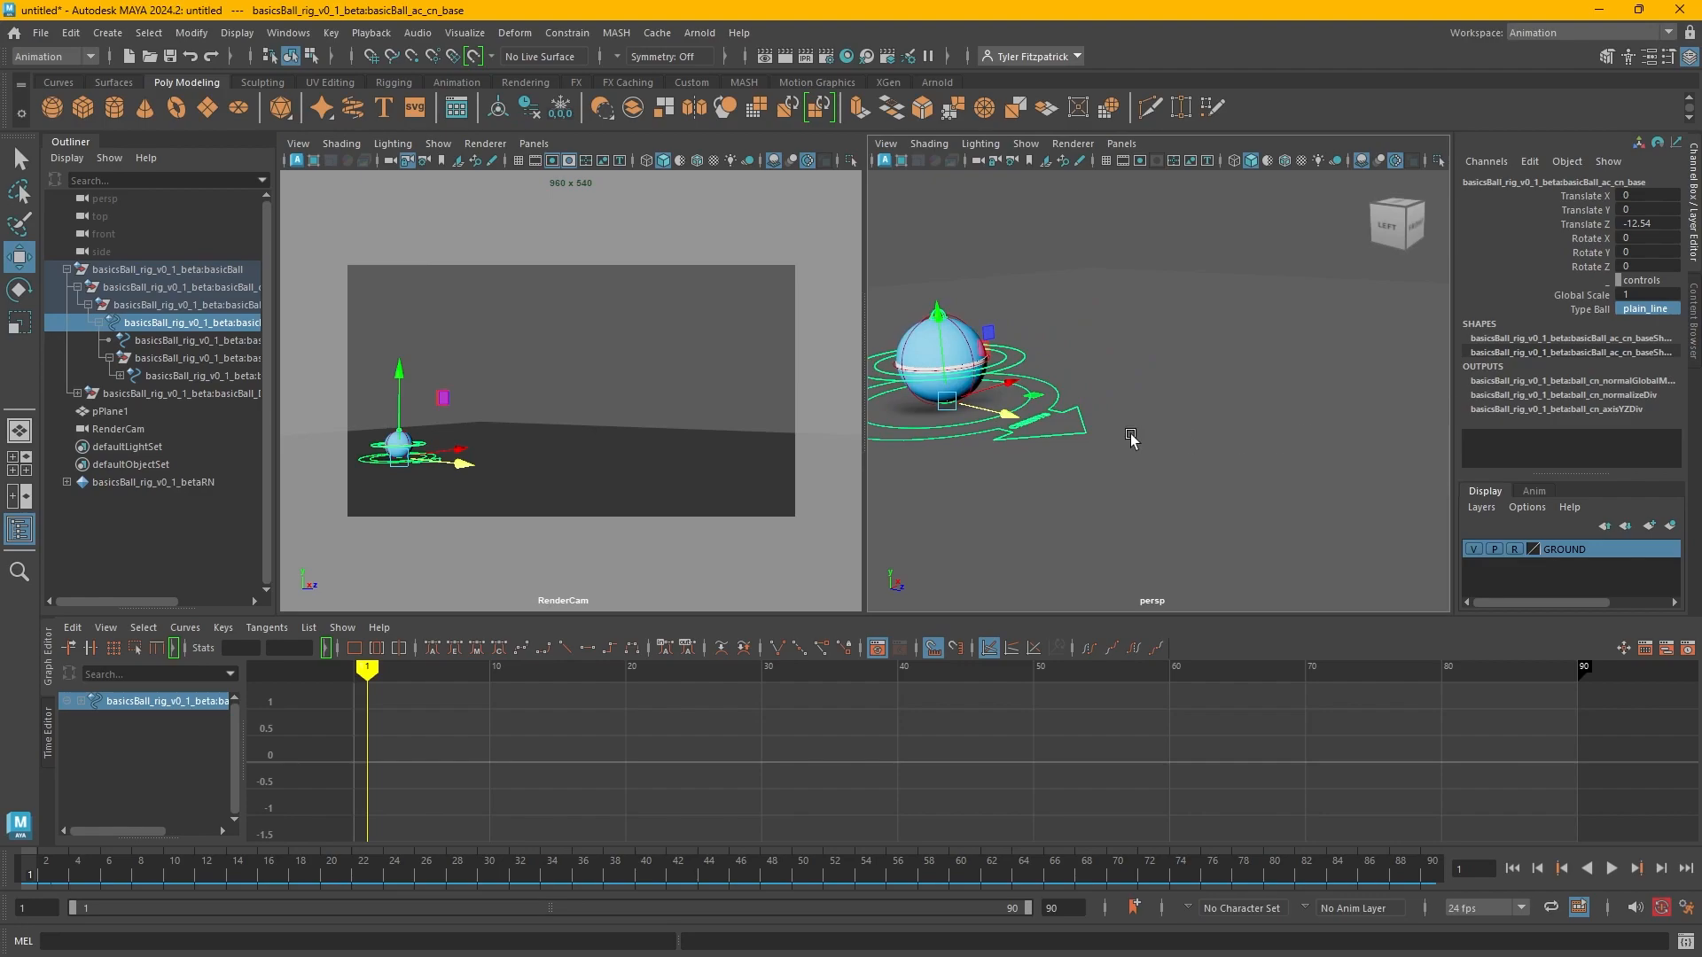
{"action": "middle_click_drag", "start_coordinate": [1185, 437], "coordinate": [1301, 462], "text": "alt"}
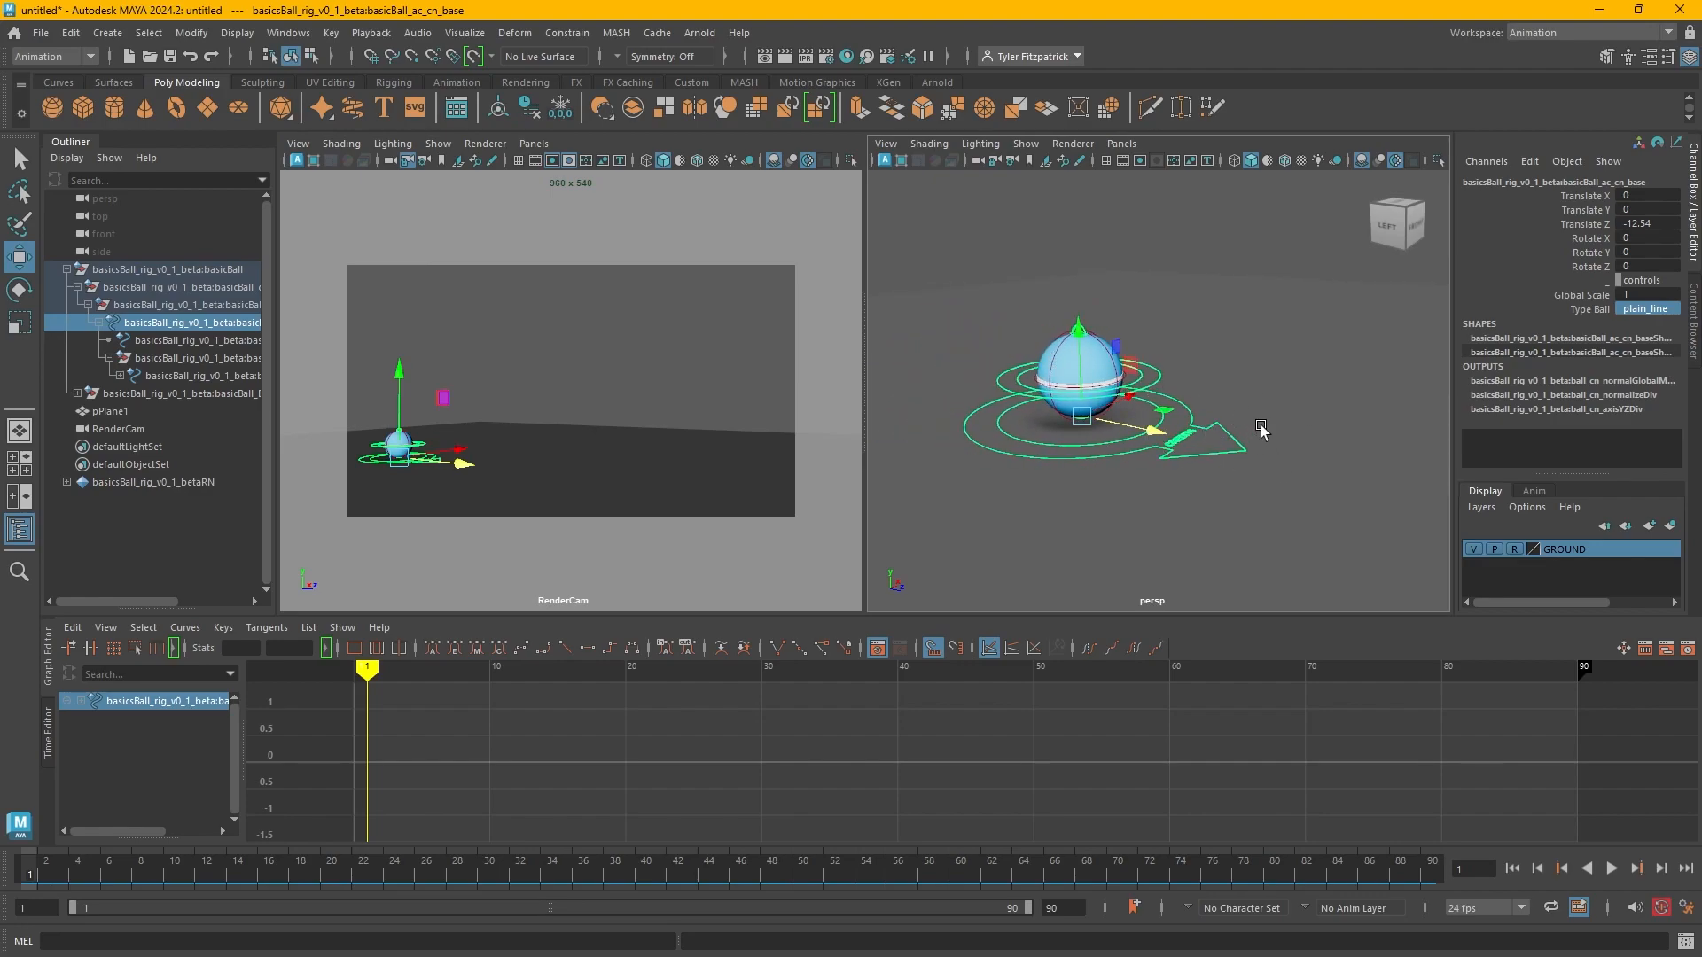
{"action": "left_click", "coordinate": [1086, 346]}
{"action": "left_click", "coordinate": [1006, 431]}
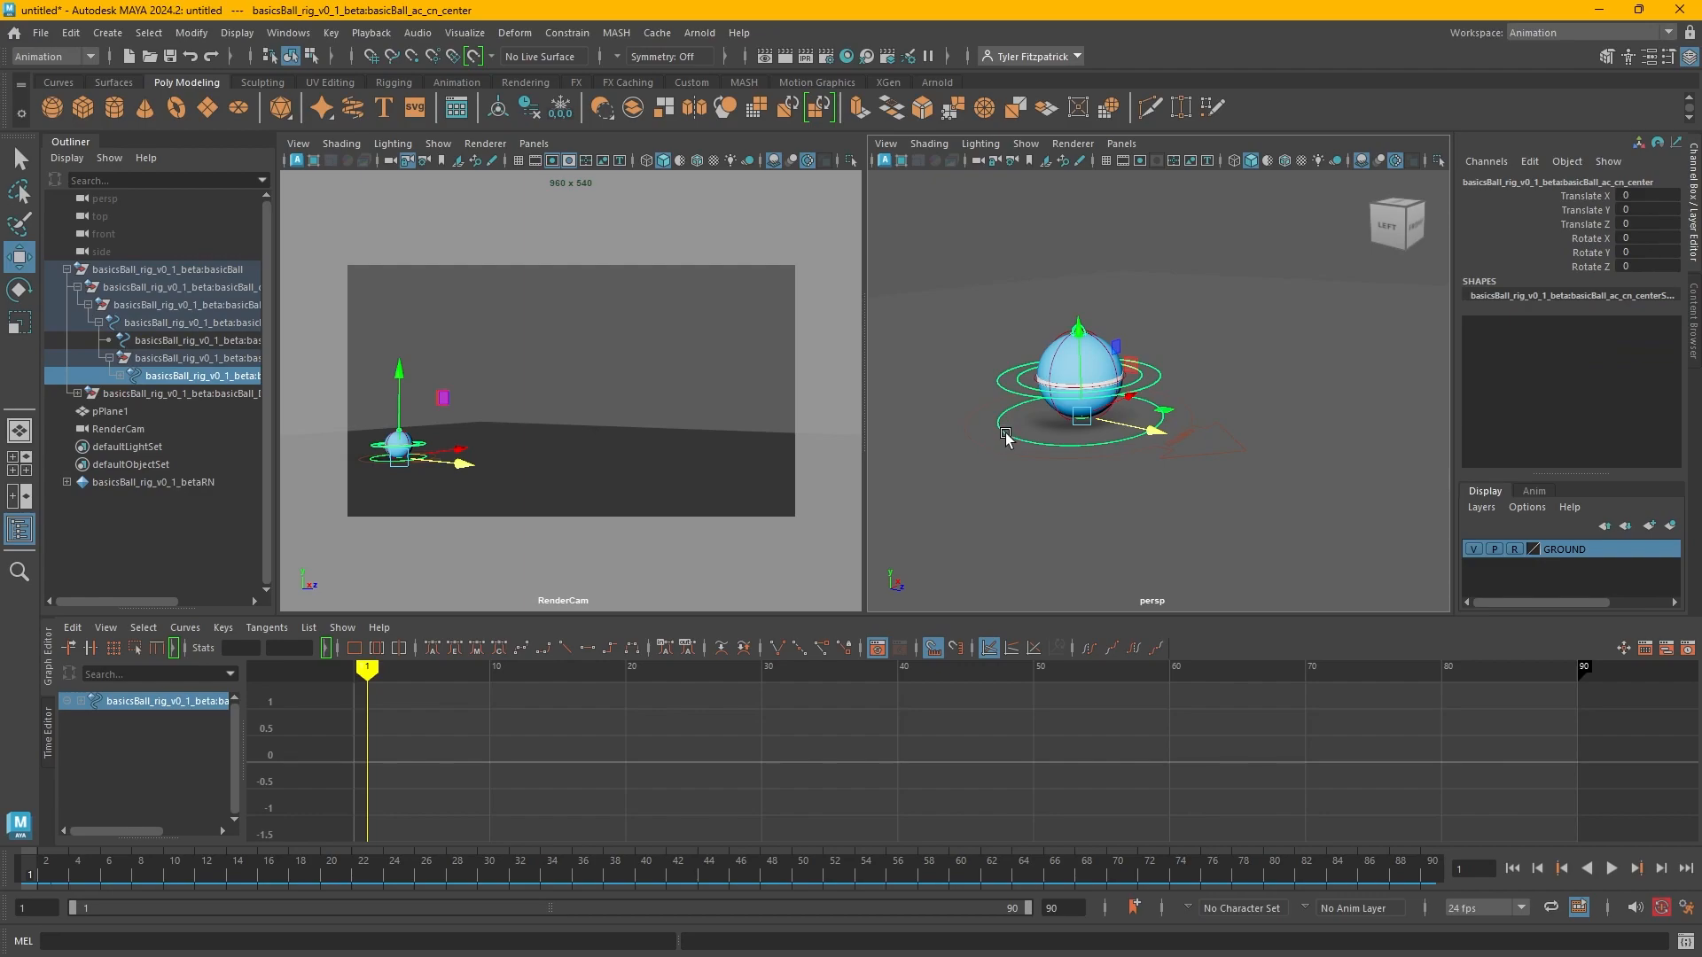
Raise the center control to about 12.27 in Y, then reframe RenderCam around the raised ball and lock the camera.
{"action": "left_click_drag", "start_coordinate": [1082, 342], "coordinate": [1055, 173]}
{"action": "left_click_drag", "start_coordinate": [397, 328], "coordinate": [373, 222]}
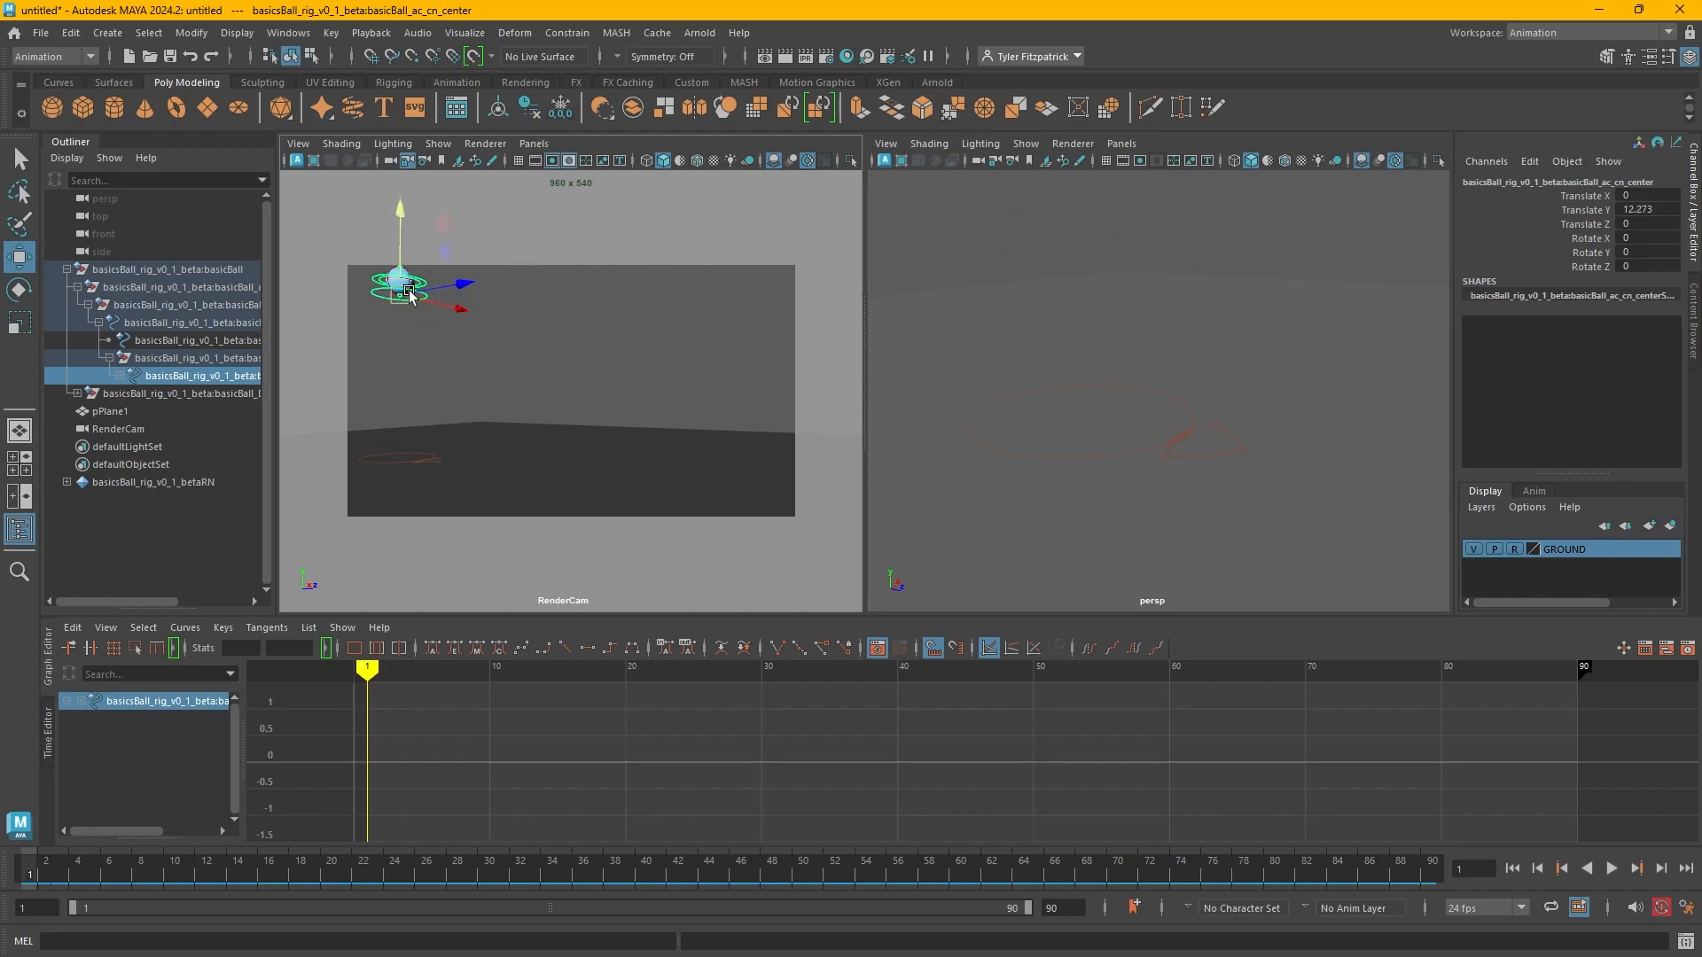
{"action": "left_click_drag", "start_coordinate": [546, 436], "coordinate": [575, 414], "text": "alt"}
{"action": "left_click", "coordinate": [407, 159]}
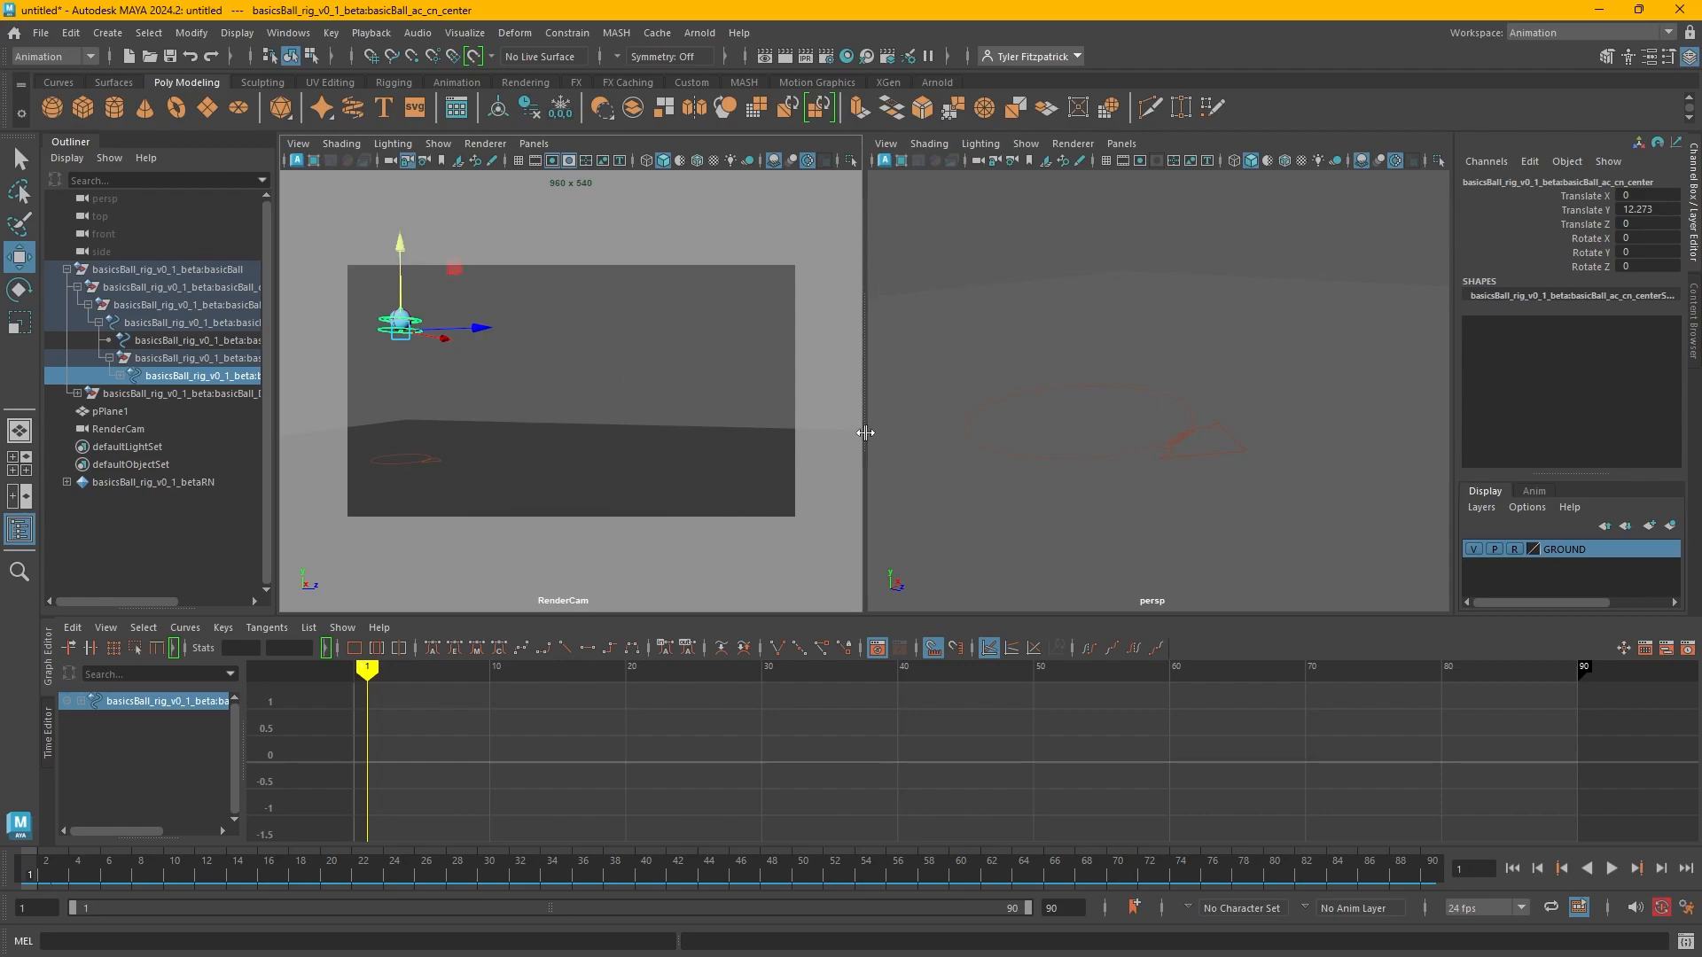
Raise the center control to a Translate Y of about 13.45 and key only its Translate Y and Translate Z at frame 1.
{"action": "key", "text": "f"}
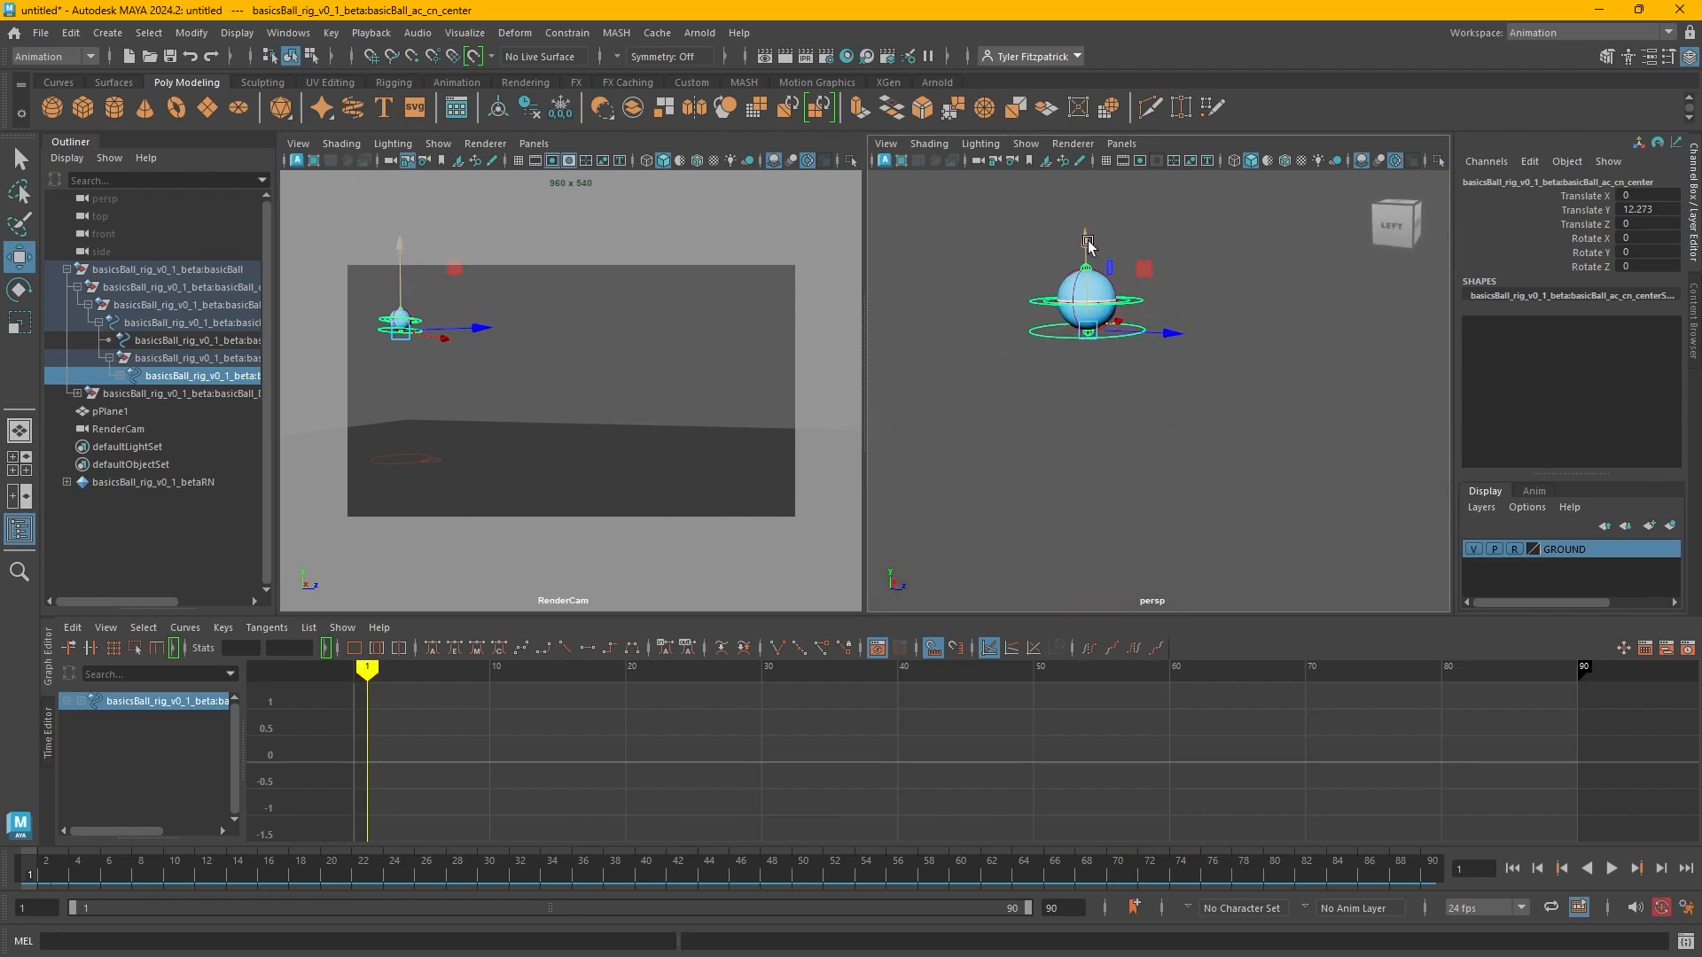
{"action": "left_click_drag", "start_coordinate": [1088, 244], "coordinate": [1281, 462], "text": "alt"}
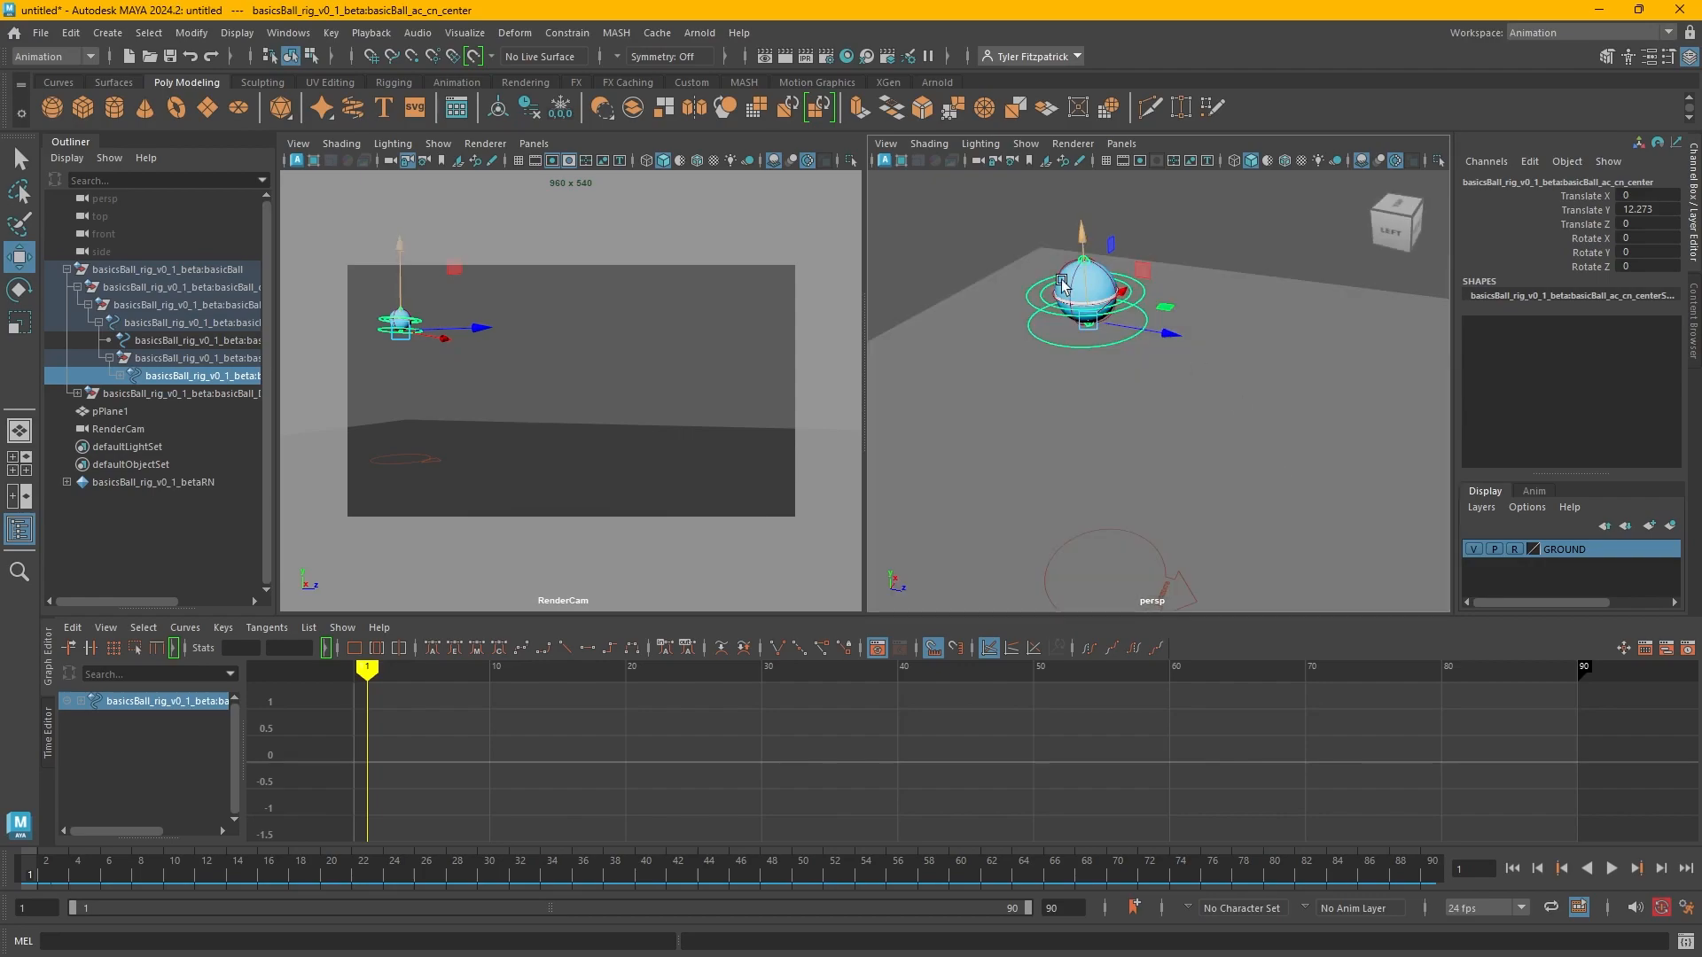
{"action": "left_click_drag", "start_coordinate": [1084, 236], "coordinate": [1080, 202]}
{"action": "mouse_move", "coordinate": [1168, 304]}
{"action": "left_mouse_down"}
{"action": "mouse_move", "coordinate": [1208, 315]}
{"action": "mouse_move", "coordinate": [1185, 311]}
{"action": "left_mouse_up"}
{"action": "key", "text": "ctrl+z"}
{"action": "left_click_drag", "start_coordinate": [1606, 216], "coordinate": [1594, 226]}
{"action": "right_click", "coordinate": [1593, 225]}
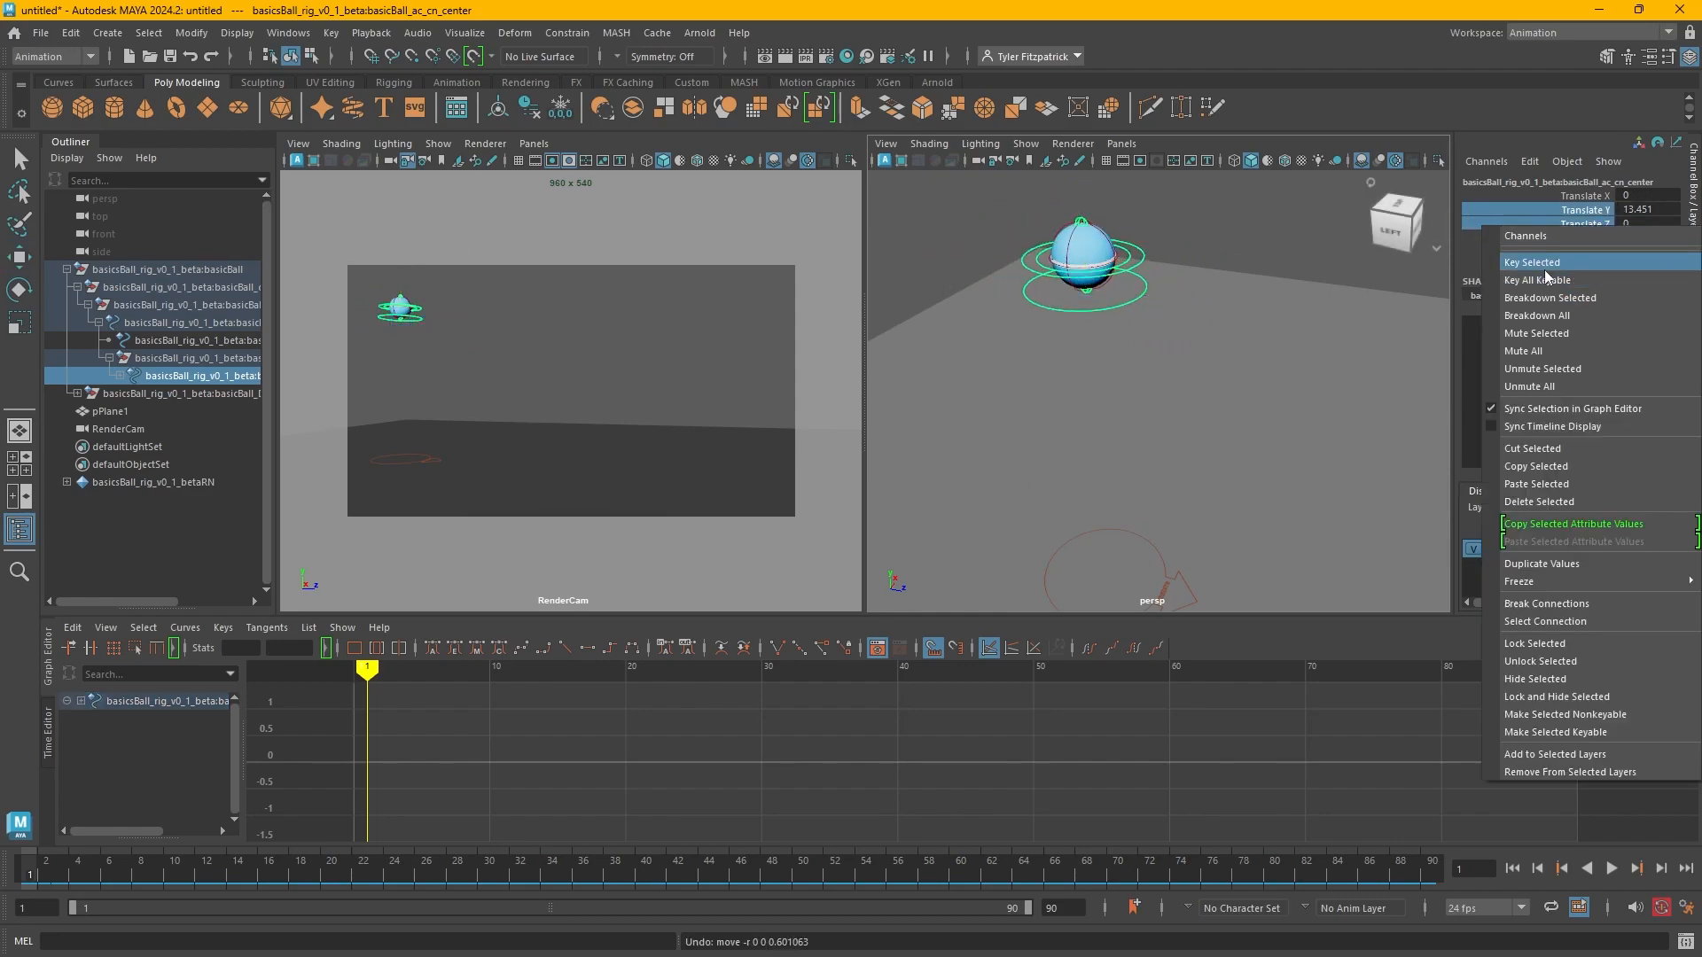
{"action": "left_click", "coordinate": [1545, 262]}
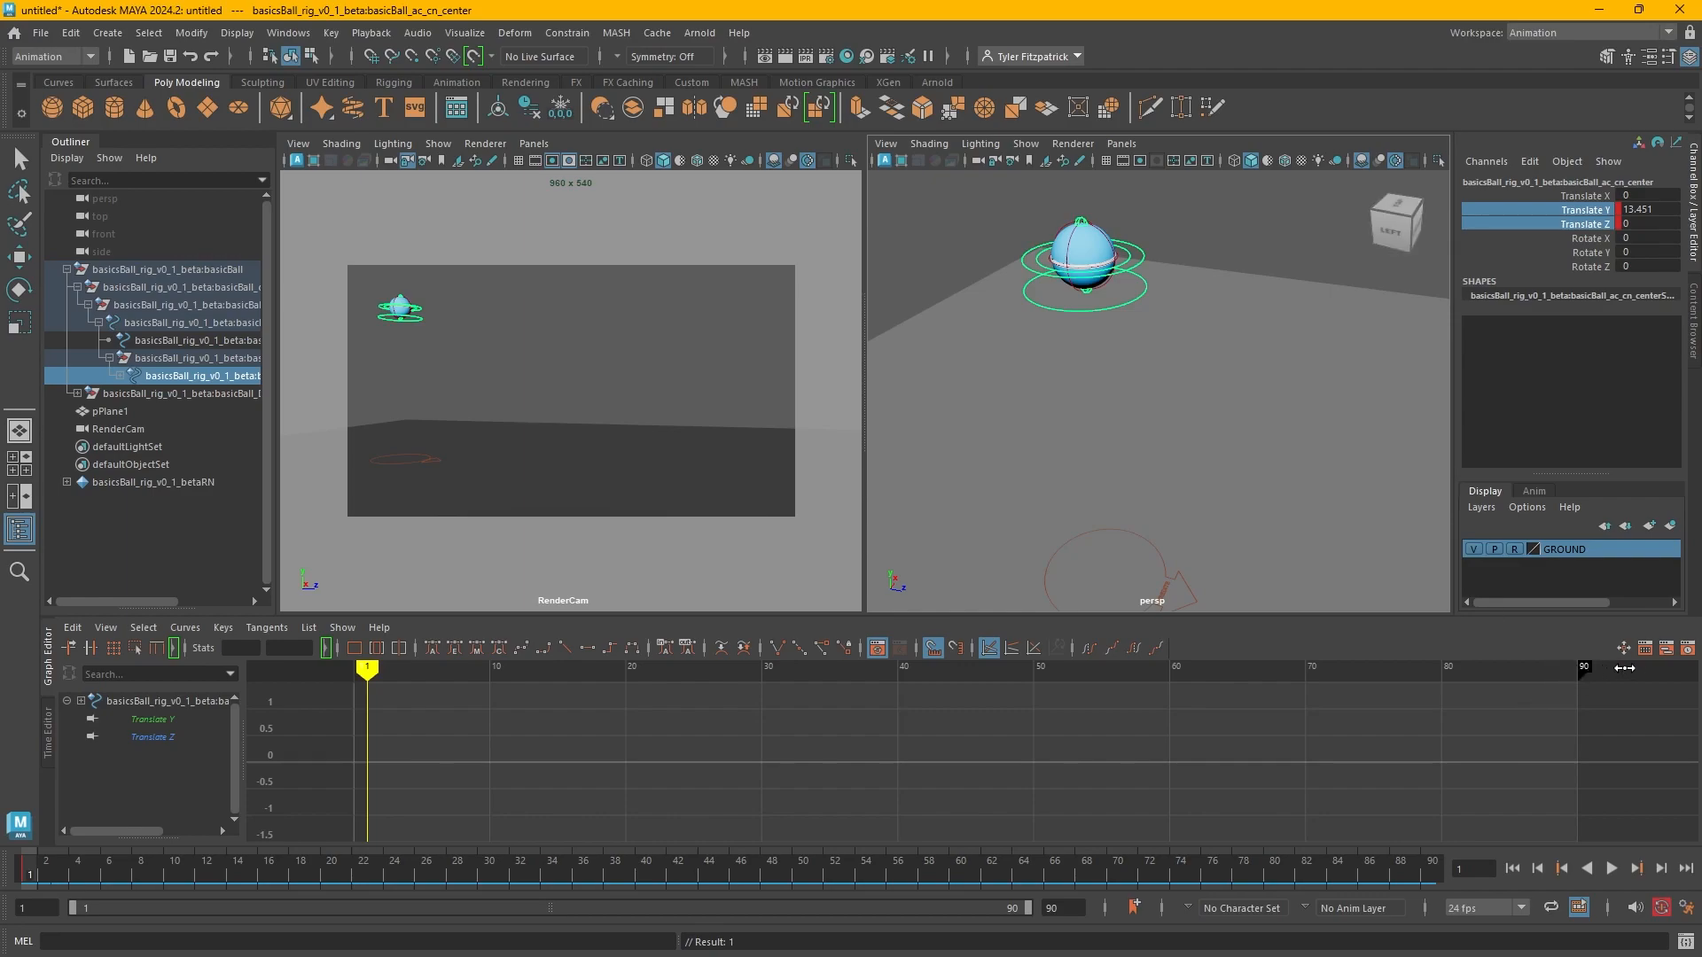
Set the animation end time of the scene to frame 120.
{"action": "left_click", "coordinate": [1076, 907]}
{"action": "key", "text": "BackSpace"}
{"action": "type", "text": "120"}
{"action": "key", "text": "Return"}
At frame 90, set the center control's Translate Y to 0 and move it along Z to about 30.39.
{"action": "middle_click_drag", "start_coordinate": [1470, 749], "coordinate": [1310, 770], "text": "alt"}
{"action": "scroll", "coordinate": [1420, 781], "scroll_direction": "down", "scroll_amount": 3}
{"action": "left_click", "coordinate": [1217, 666]}
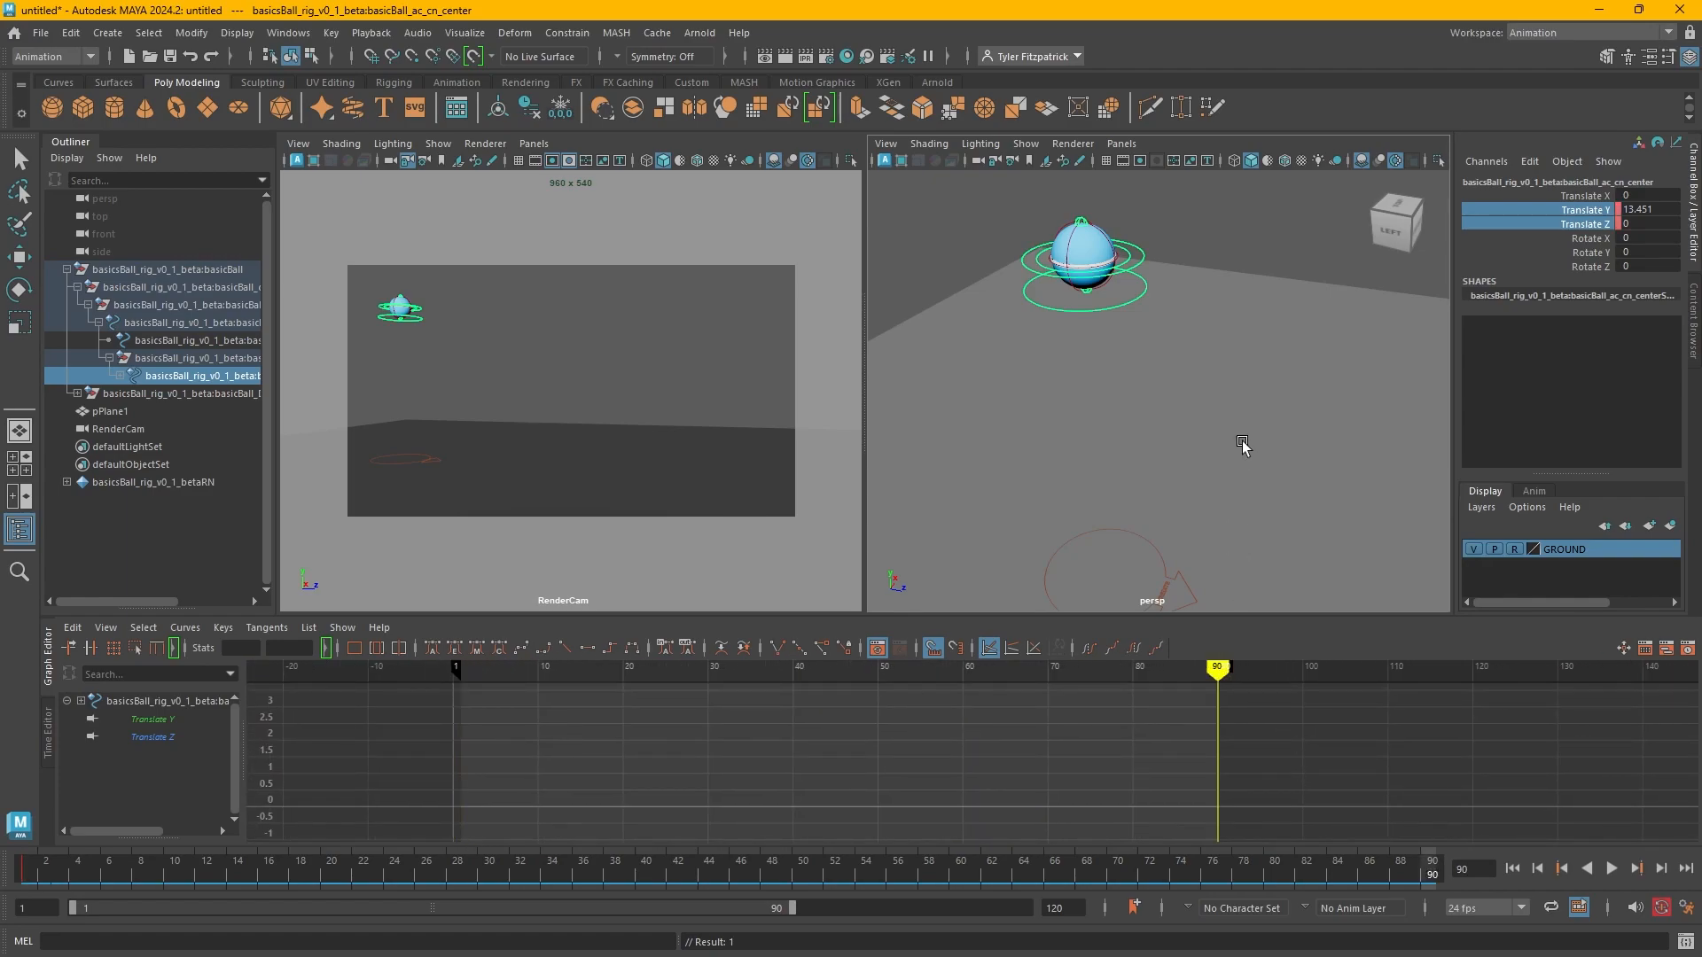
{"action": "scroll", "coordinate": [1102, 376], "scroll_direction": "down", "scroll_amount": 2}
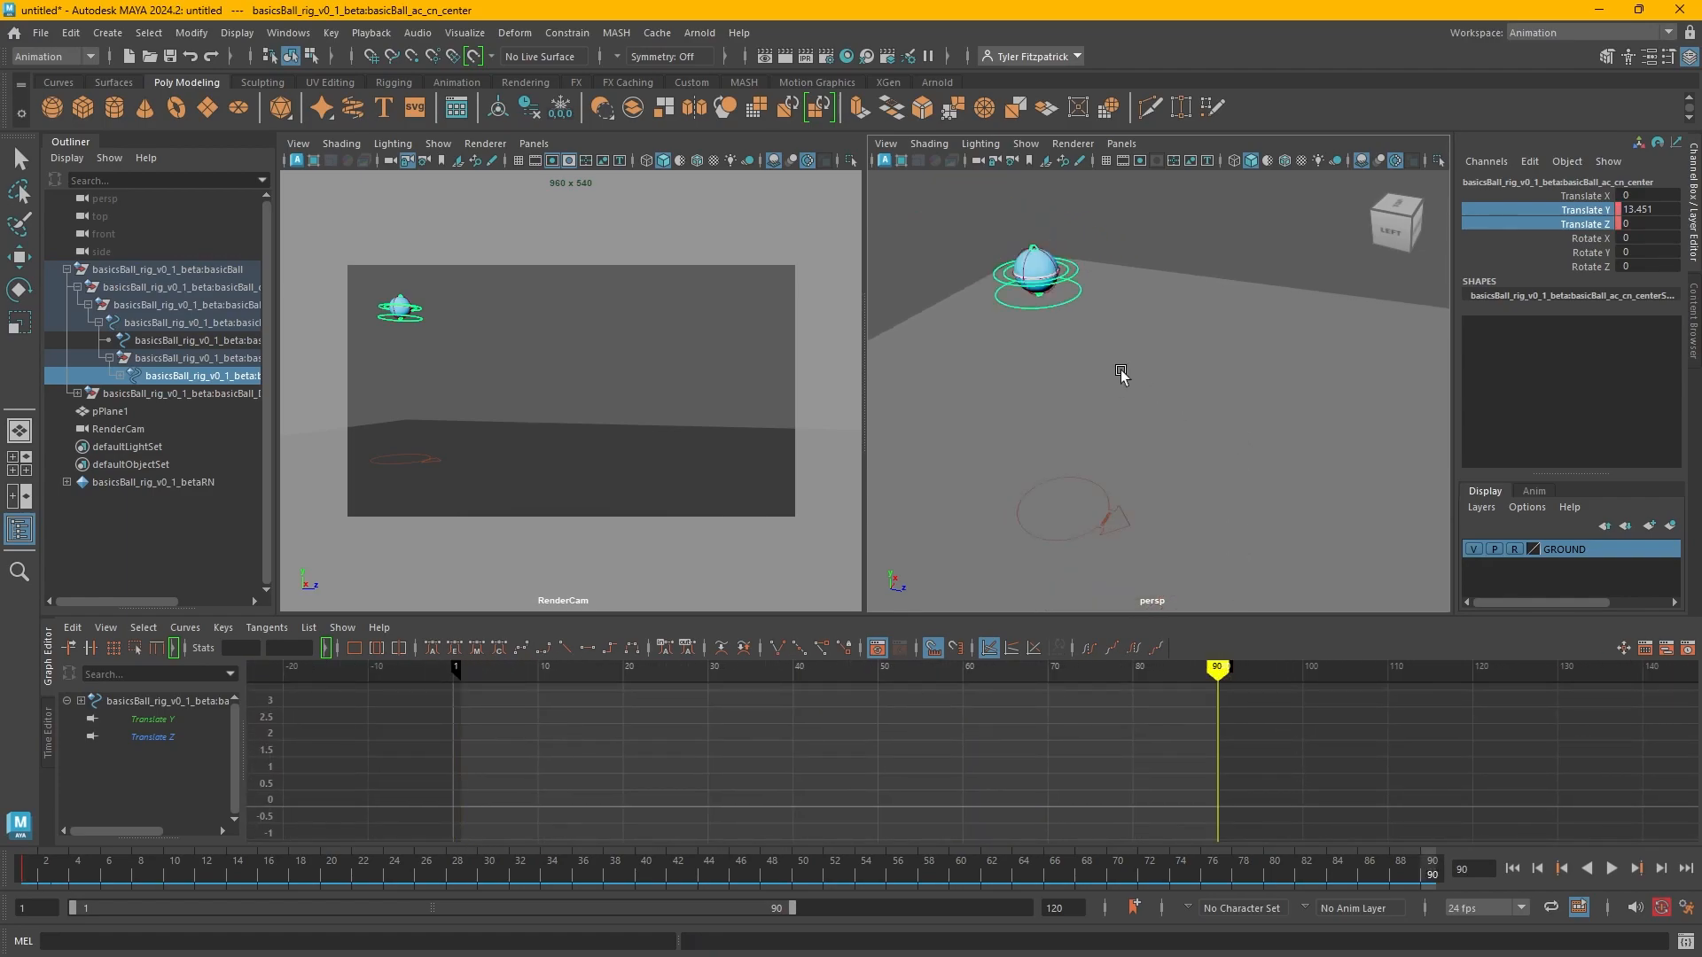
{"action": "middle_click_drag", "start_coordinate": [1122, 372], "coordinate": [920, 289], "text": "alt"}
{"action": "left_click_drag", "start_coordinate": [1060, 348], "coordinate": [1099, 323], "text": "alt"}
{"action": "middle_click_drag", "start_coordinate": [1056, 320], "coordinate": [1117, 445], "text": "alt"}
{"action": "key", "text": "w"}
{"action": "left_click_drag", "start_coordinate": [1117, 445], "coordinate": [1115, 342], "text": "alt"}
{"action": "key", "text": "ctrl+z"}
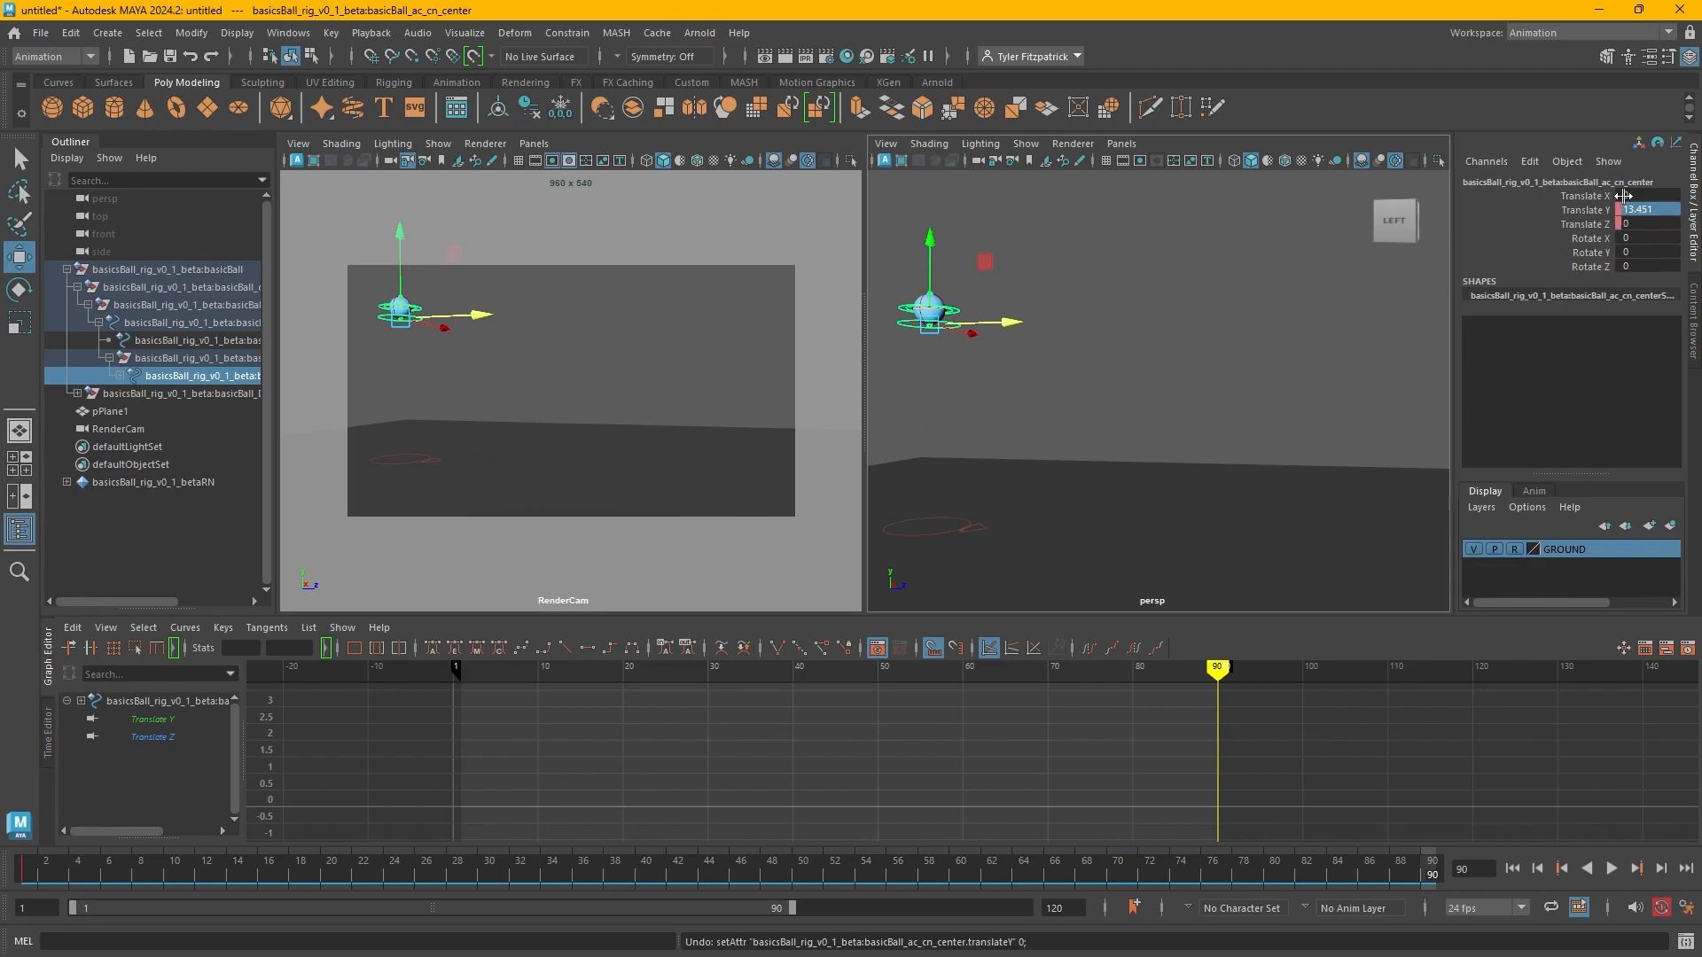
{"action": "double_click", "coordinate": [1652, 210]}
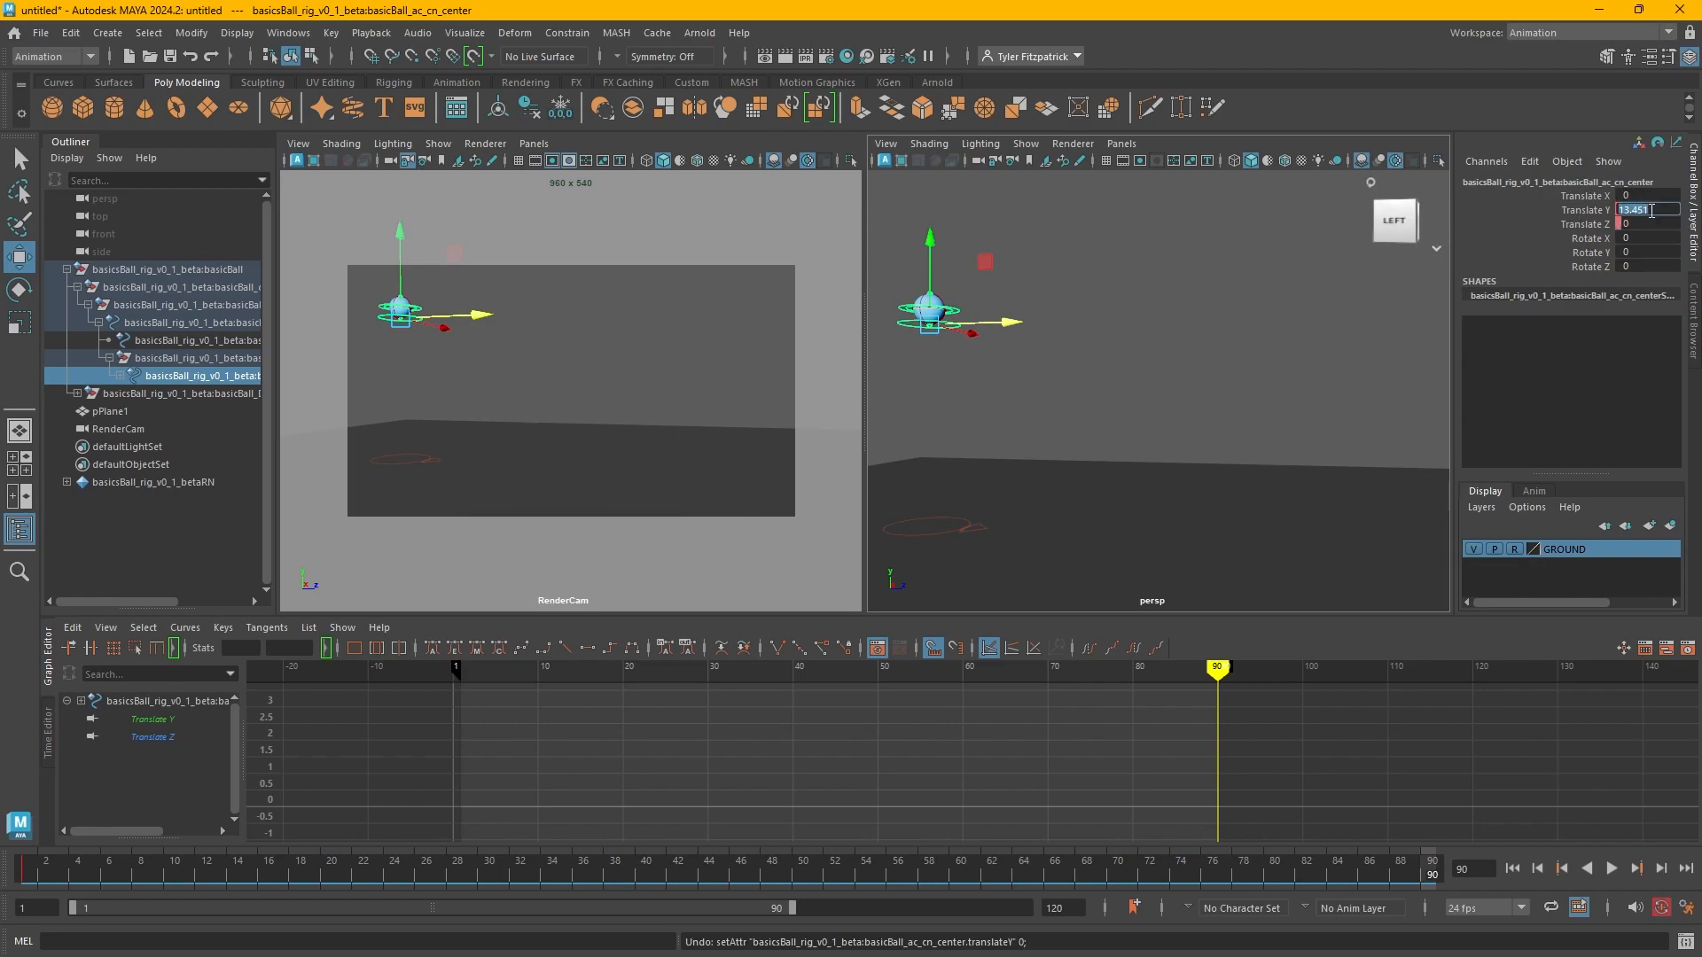
{"action": "type", "text": "0"}
{"action": "key", "text": "Return"}
{"action": "left_click_drag", "start_coordinate": [1006, 517], "coordinate": [1546, 555]}
{"action": "mouse_move", "coordinate": [837, 480]}
{"action": "left_mouse_down"}
{"action": "mouse_move", "coordinate": [788, 475]}
{"action": "mouse_move", "coordinate": [830, 481]}
{"action": "left_mouse_up"}
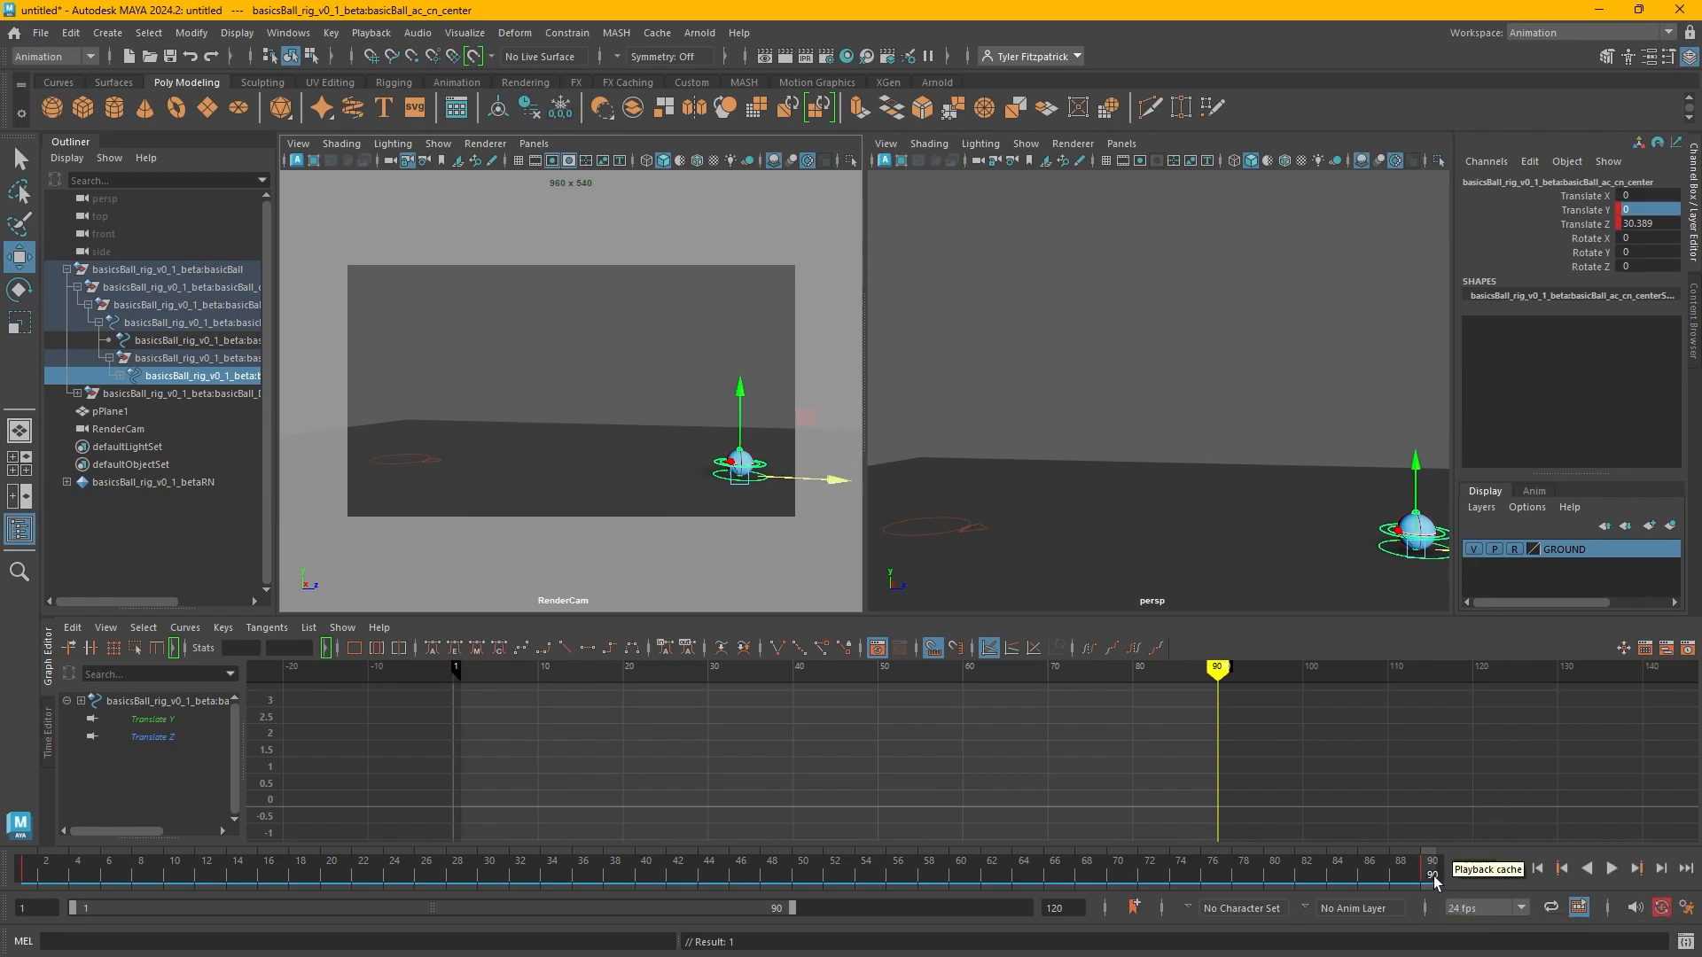
Play back the ball's travel between the keys at frames 1 and 90.
{"action": "key", "text": "alt+v"}
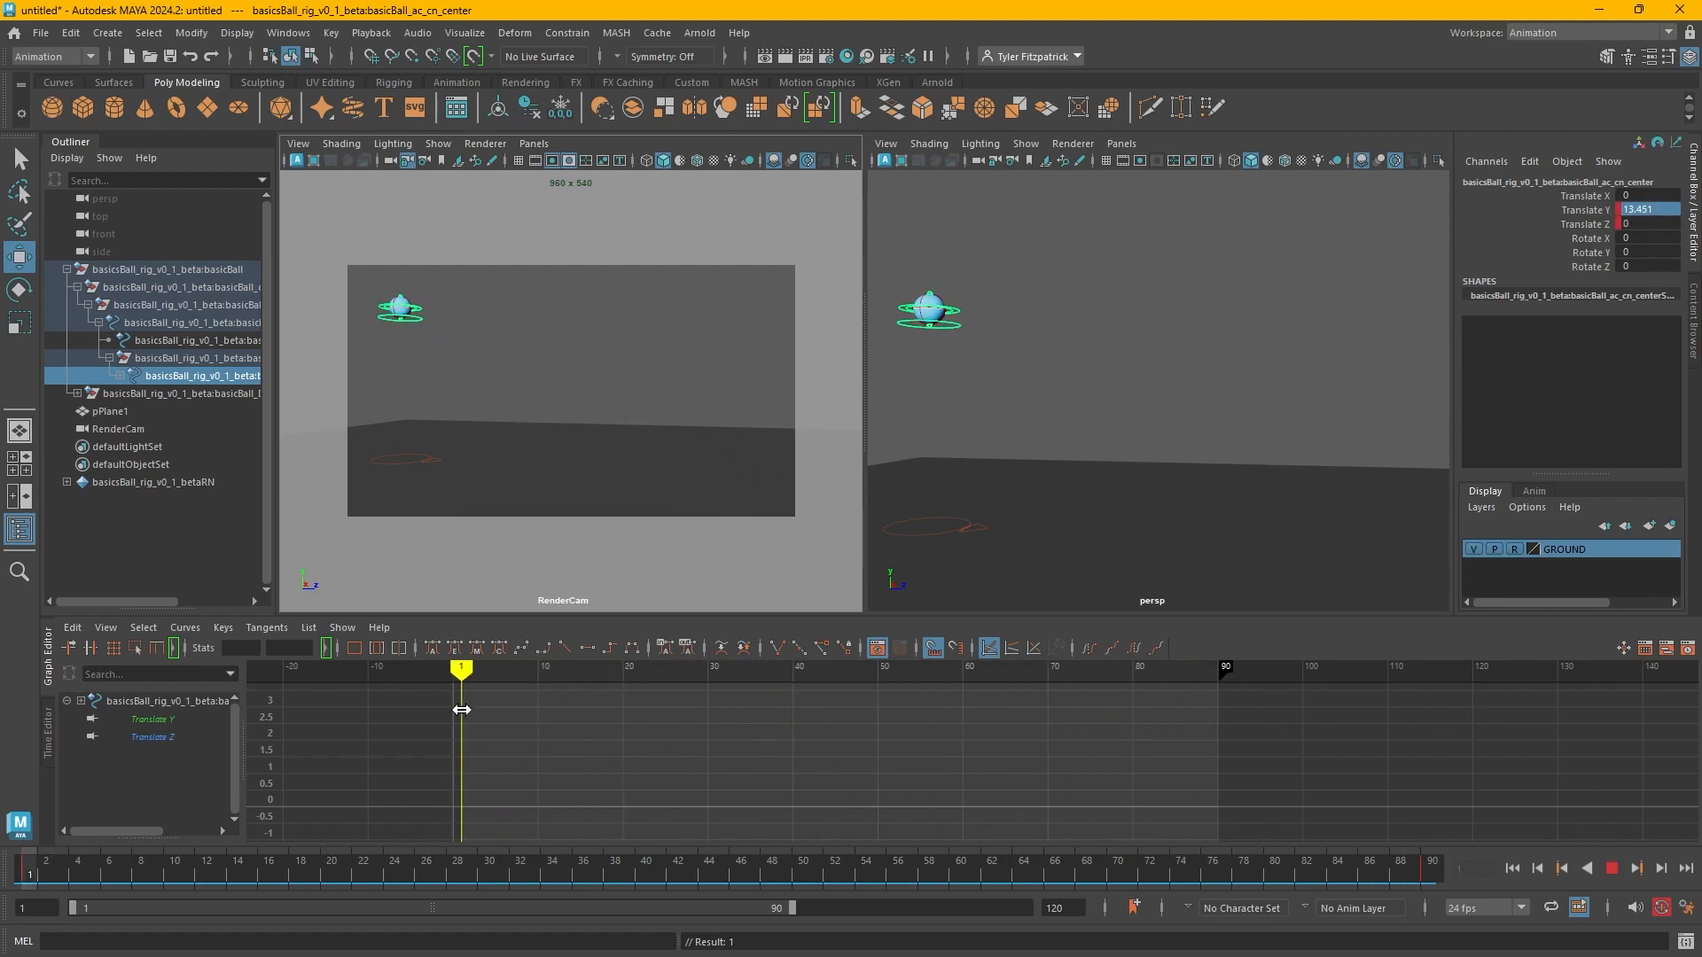
{"action": "key", "text": "alt+v"}
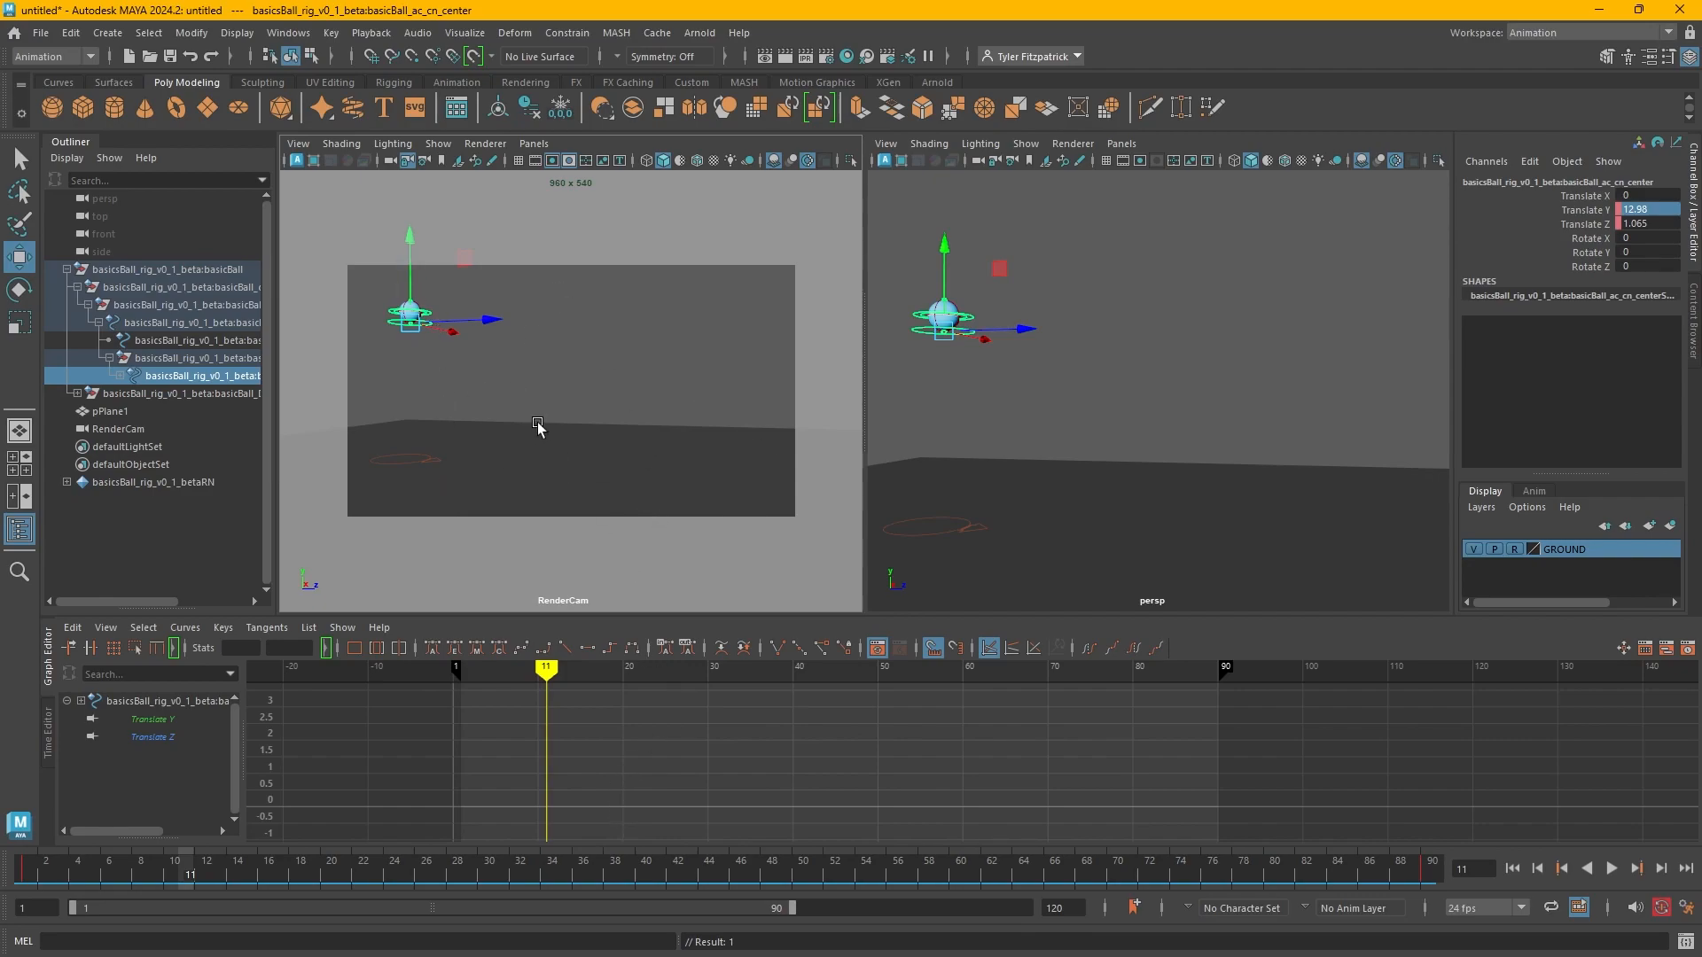
{"action": "key", "text": "alt+comma"}
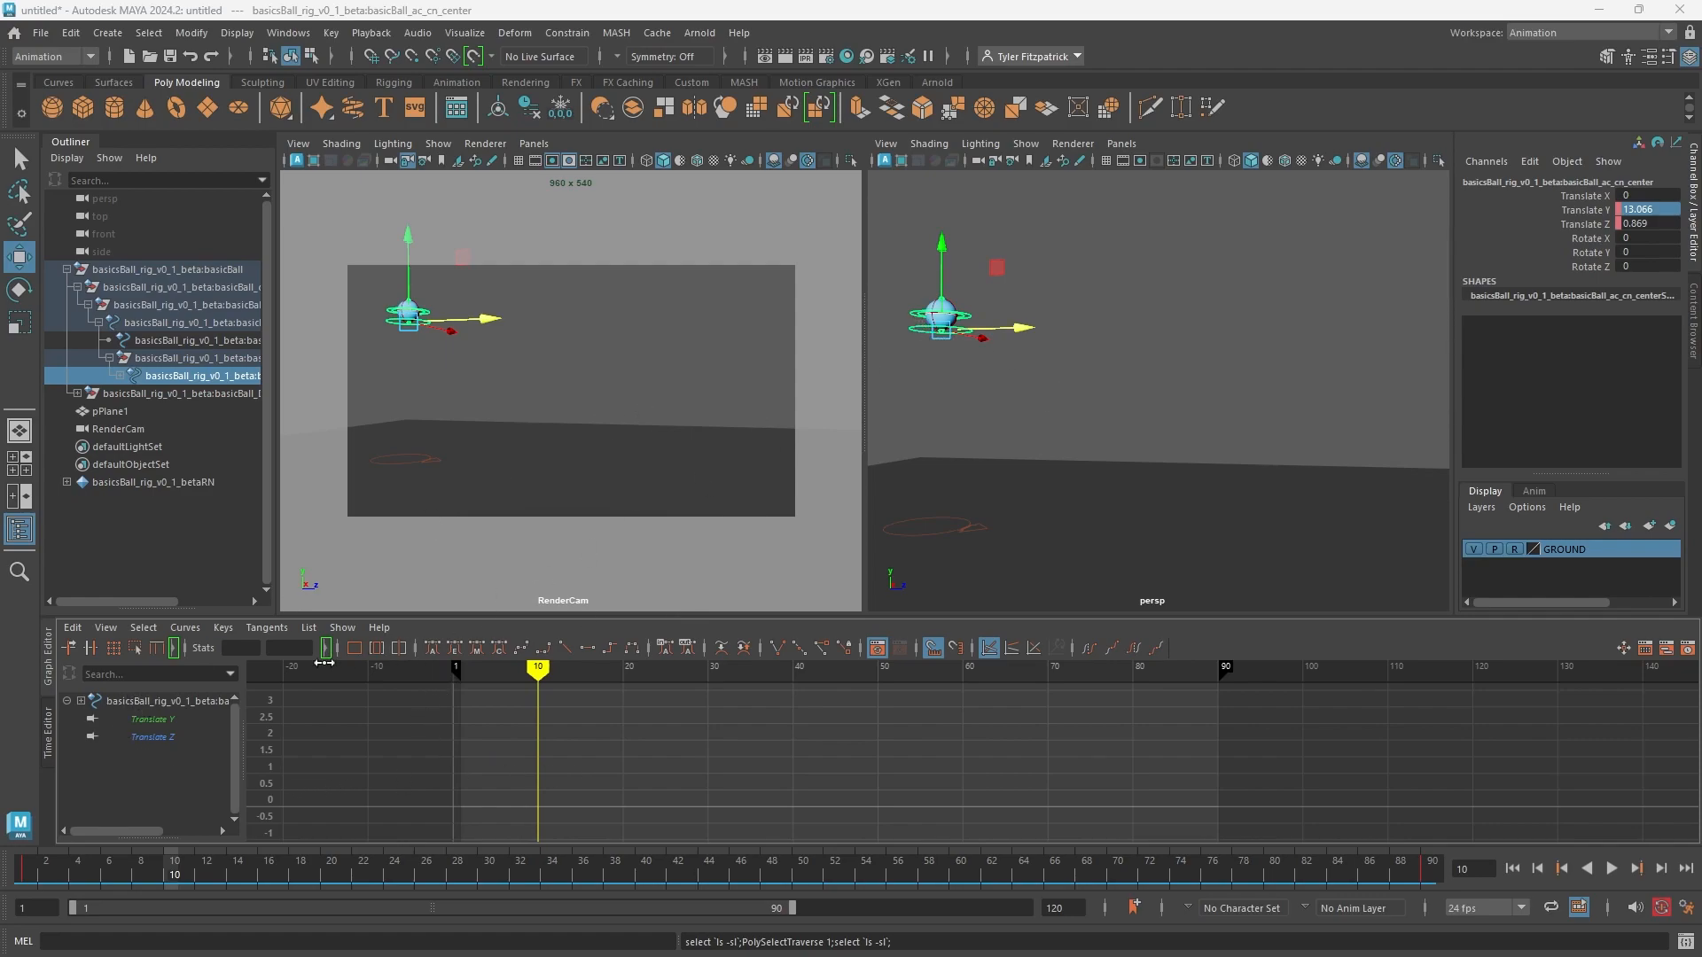
Show the center control's curves and give the frame 1 Translate Z key a linear, broken tangent with a steeper outgoing slope.
{"action": "left_click", "coordinate": [146, 703]}
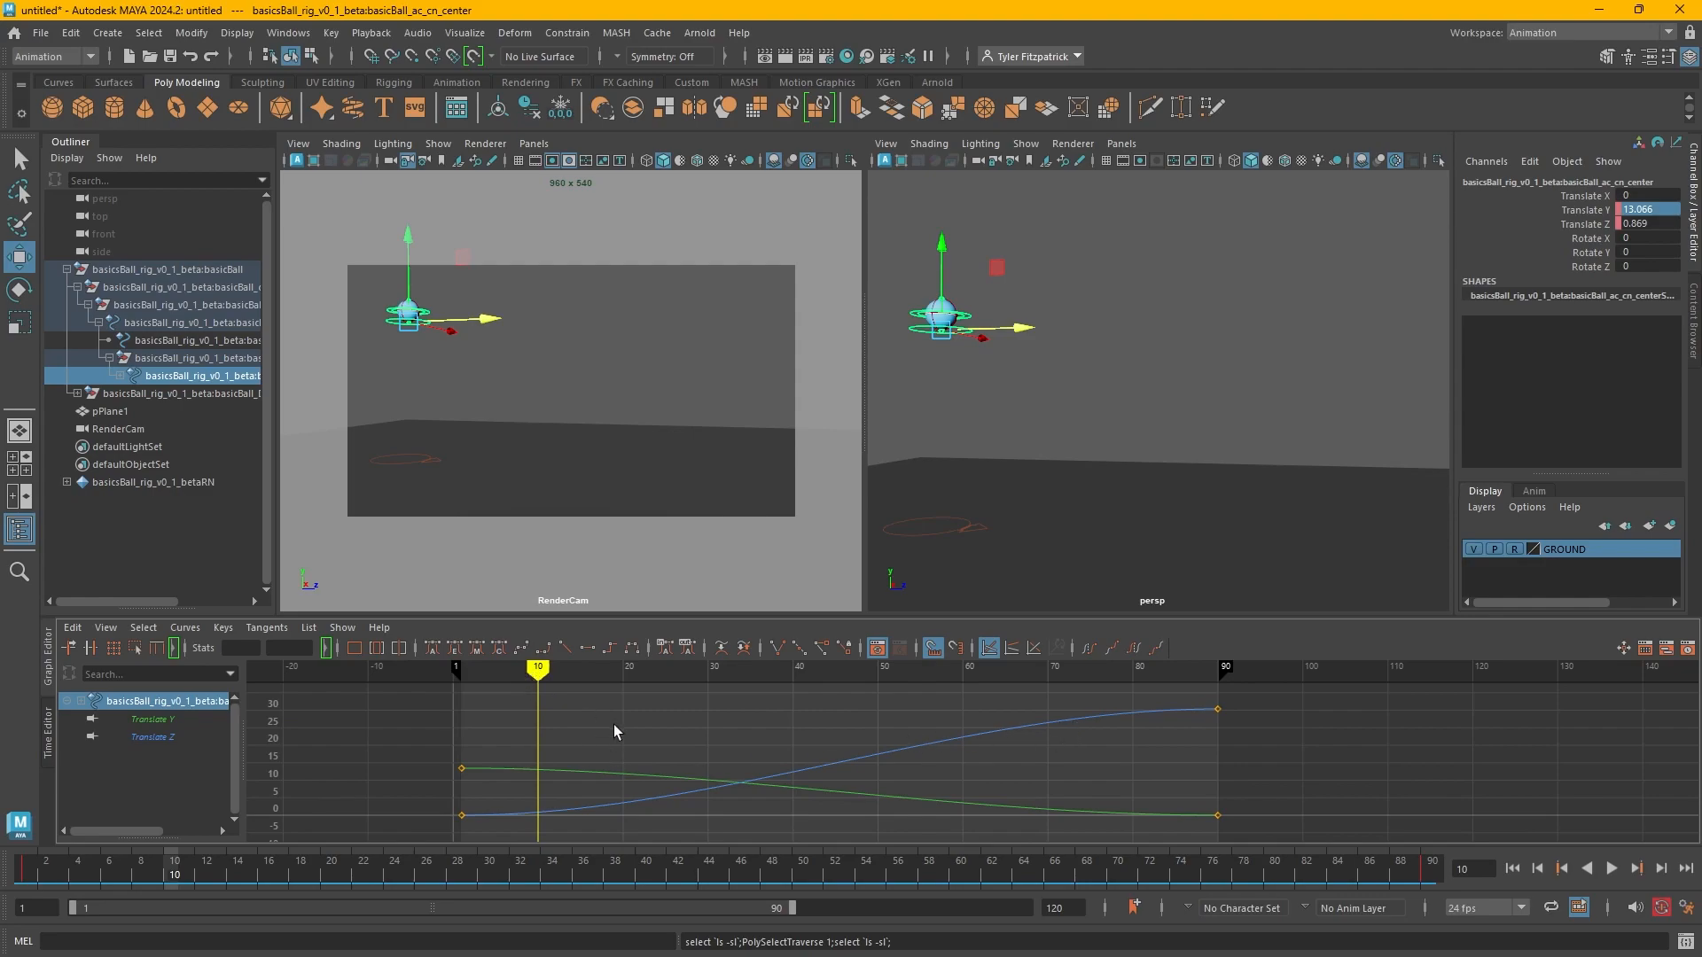
{"action": "mouse_move", "coordinate": [514, 675]}
{"action": "left_mouse_down"}
{"action": "mouse_move", "coordinate": [531, 701]}
{"action": "mouse_move", "coordinate": [521, 798]}
{"action": "mouse_move", "coordinate": [962, 750]}
{"action": "mouse_move", "coordinate": [460, 811]}
{"action": "mouse_move", "coordinate": [683, 787]}
{"action": "mouse_move", "coordinate": [462, 824]}
{"action": "mouse_move", "coordinate": [495, 824]}
{"action": "mouse_move", "coordinate": [446, 807]}
{"action": "left_mouse_up"}
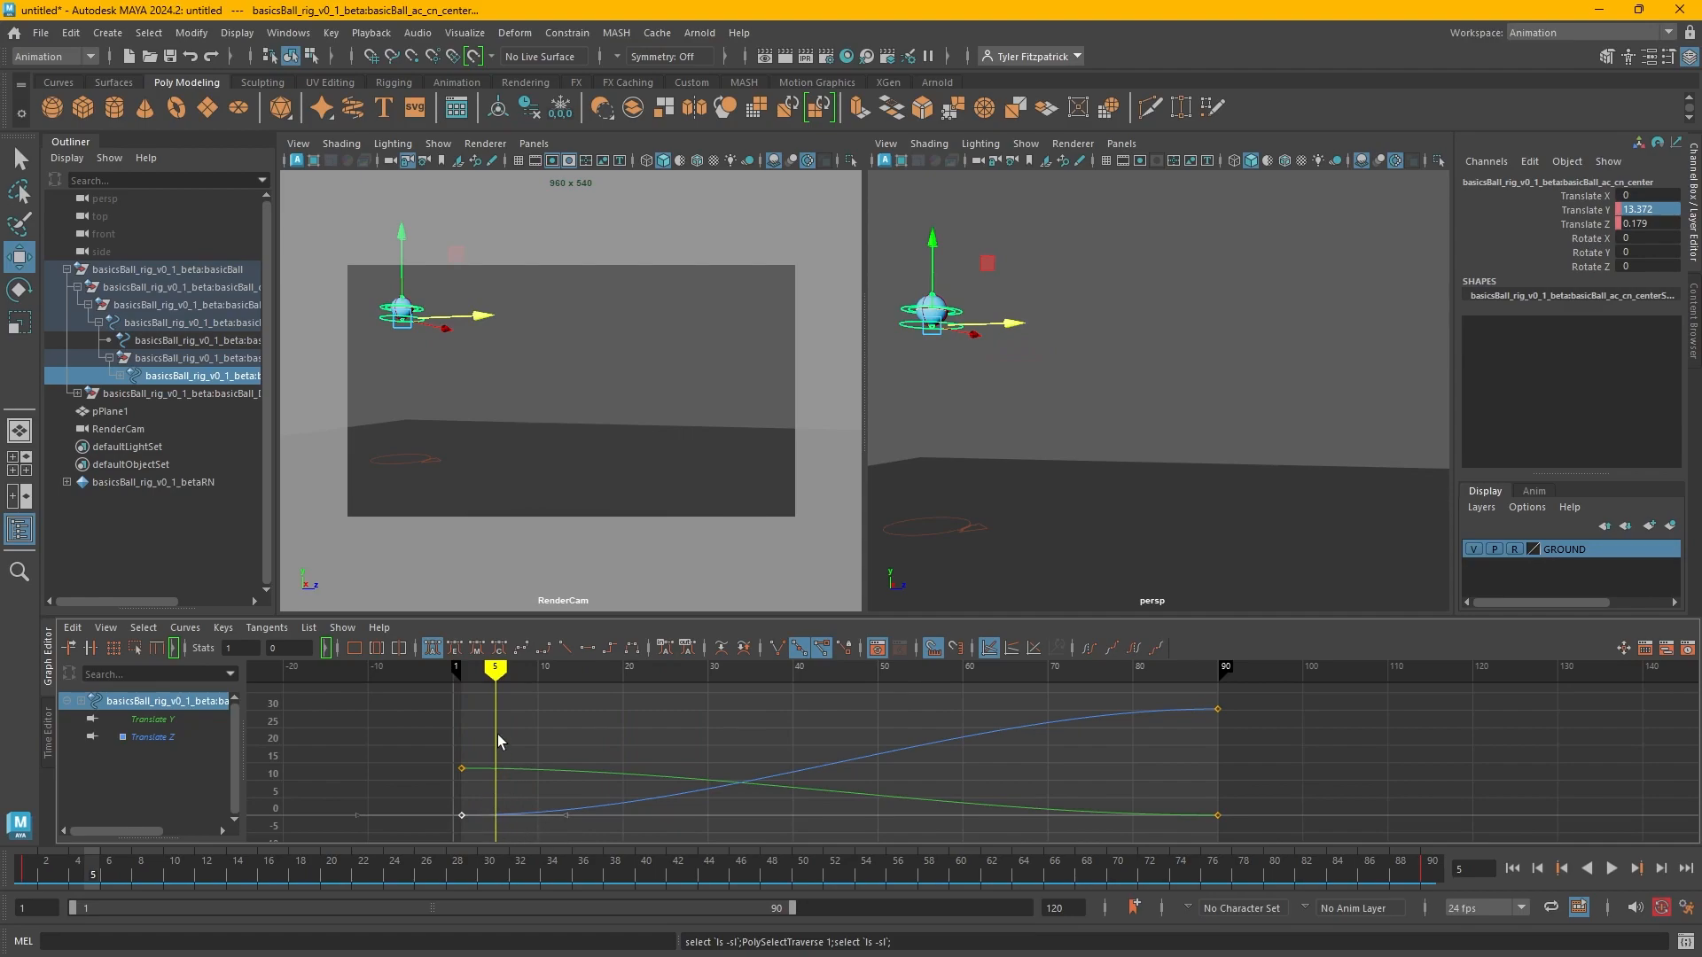
{"action": "left_click", "coordinate": [562, 652]}
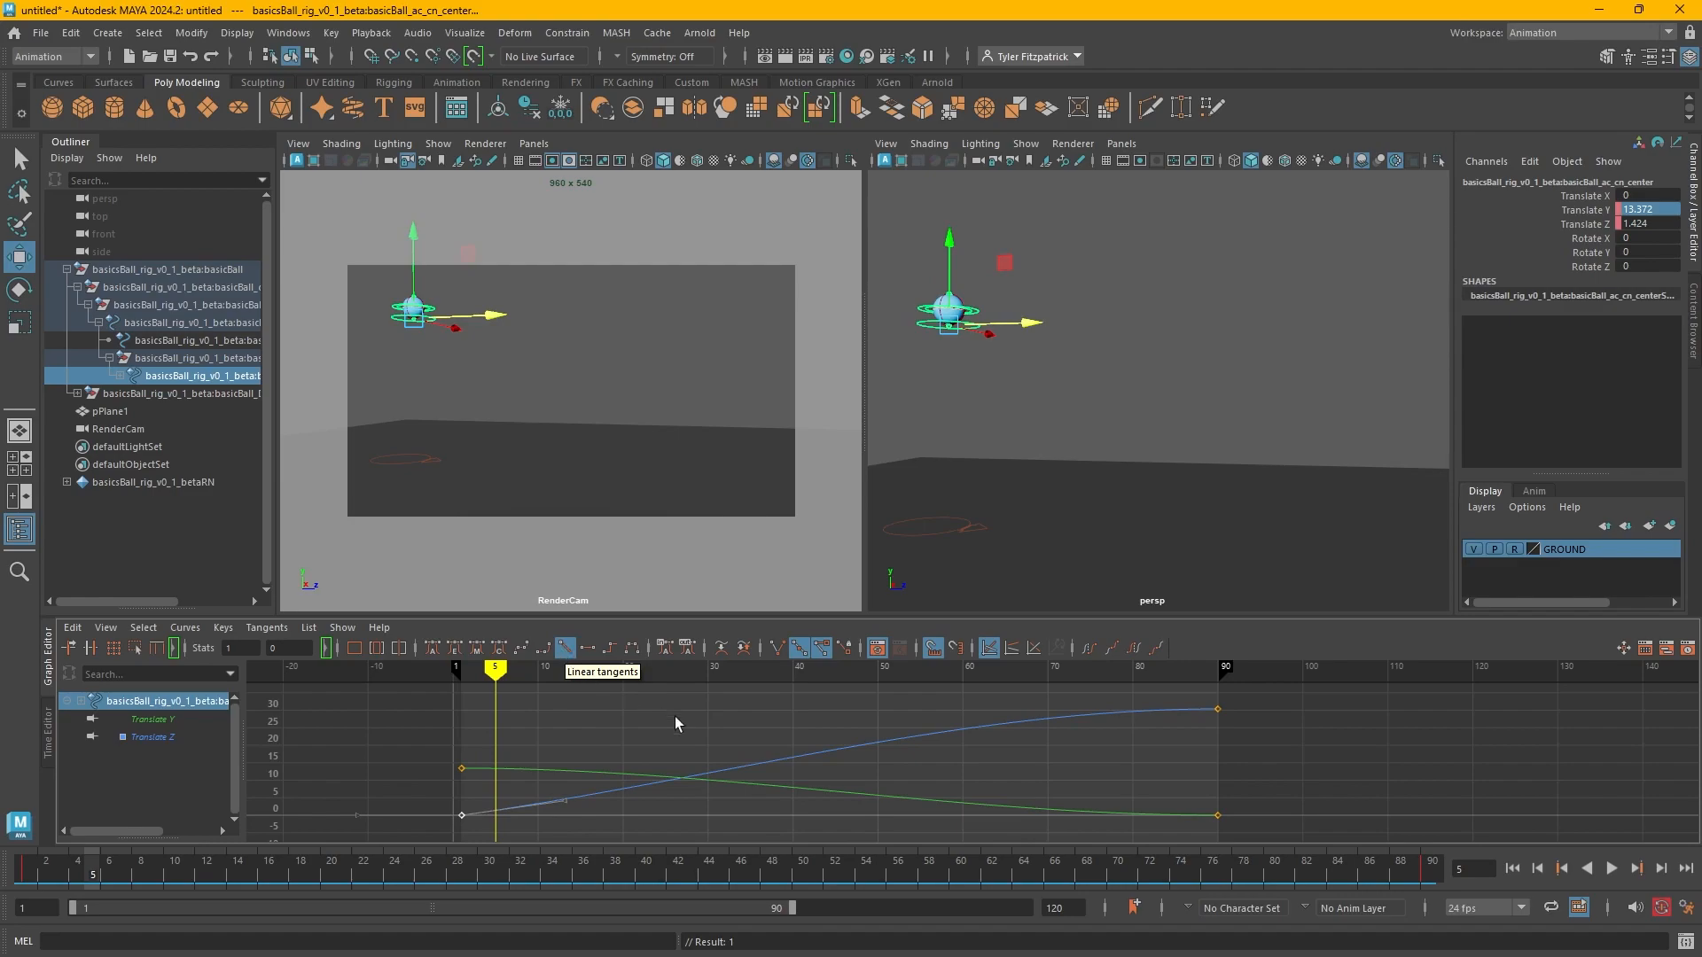
{"action": "left_click", "coordinate": [775, 656]}
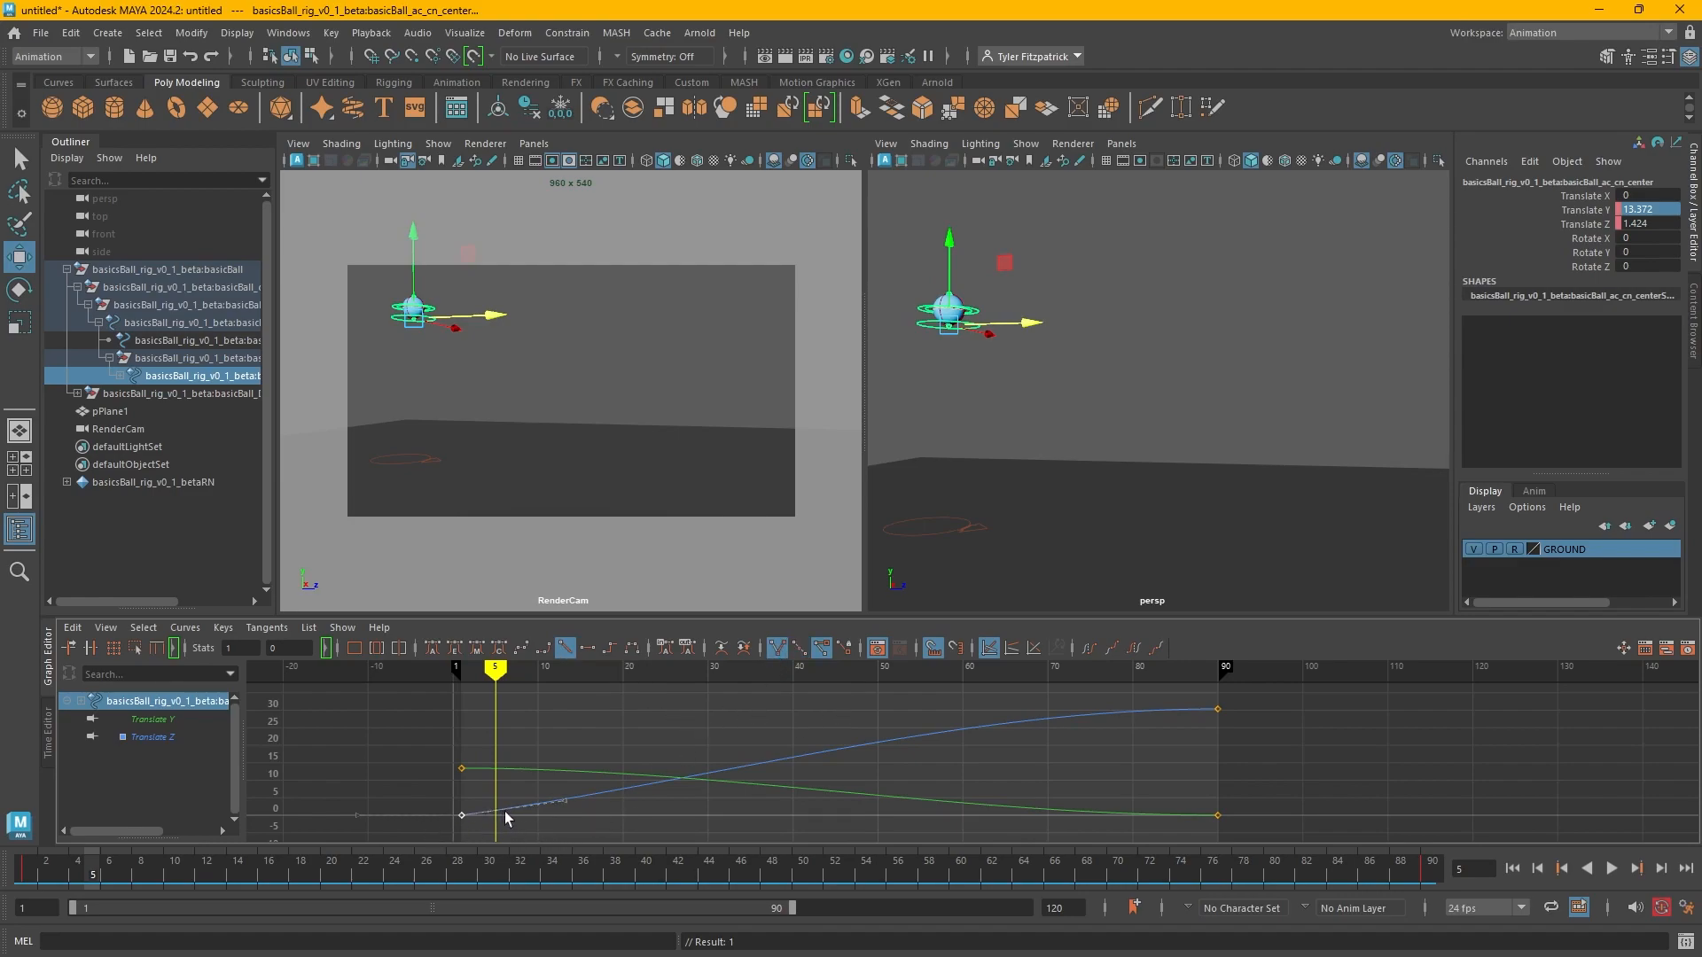
{"action": "mouse_move", "coordinate": [566, 802]}
{"action": "left_mouse_down"}
{"action": "mouse_move", "coordinate": [418, 809]}
{"action": "mouse_move", "coordinate": [561, 782]}
{"action": "left_mouse_up"}
Play the animation from frame 1 to review the faster forward start.
{"action": "left_click_drag", "start_coordinate": [497, 666], "coordinate": [454, 689]}
{"action": "left_click", "coordinate": [1611, 869]}
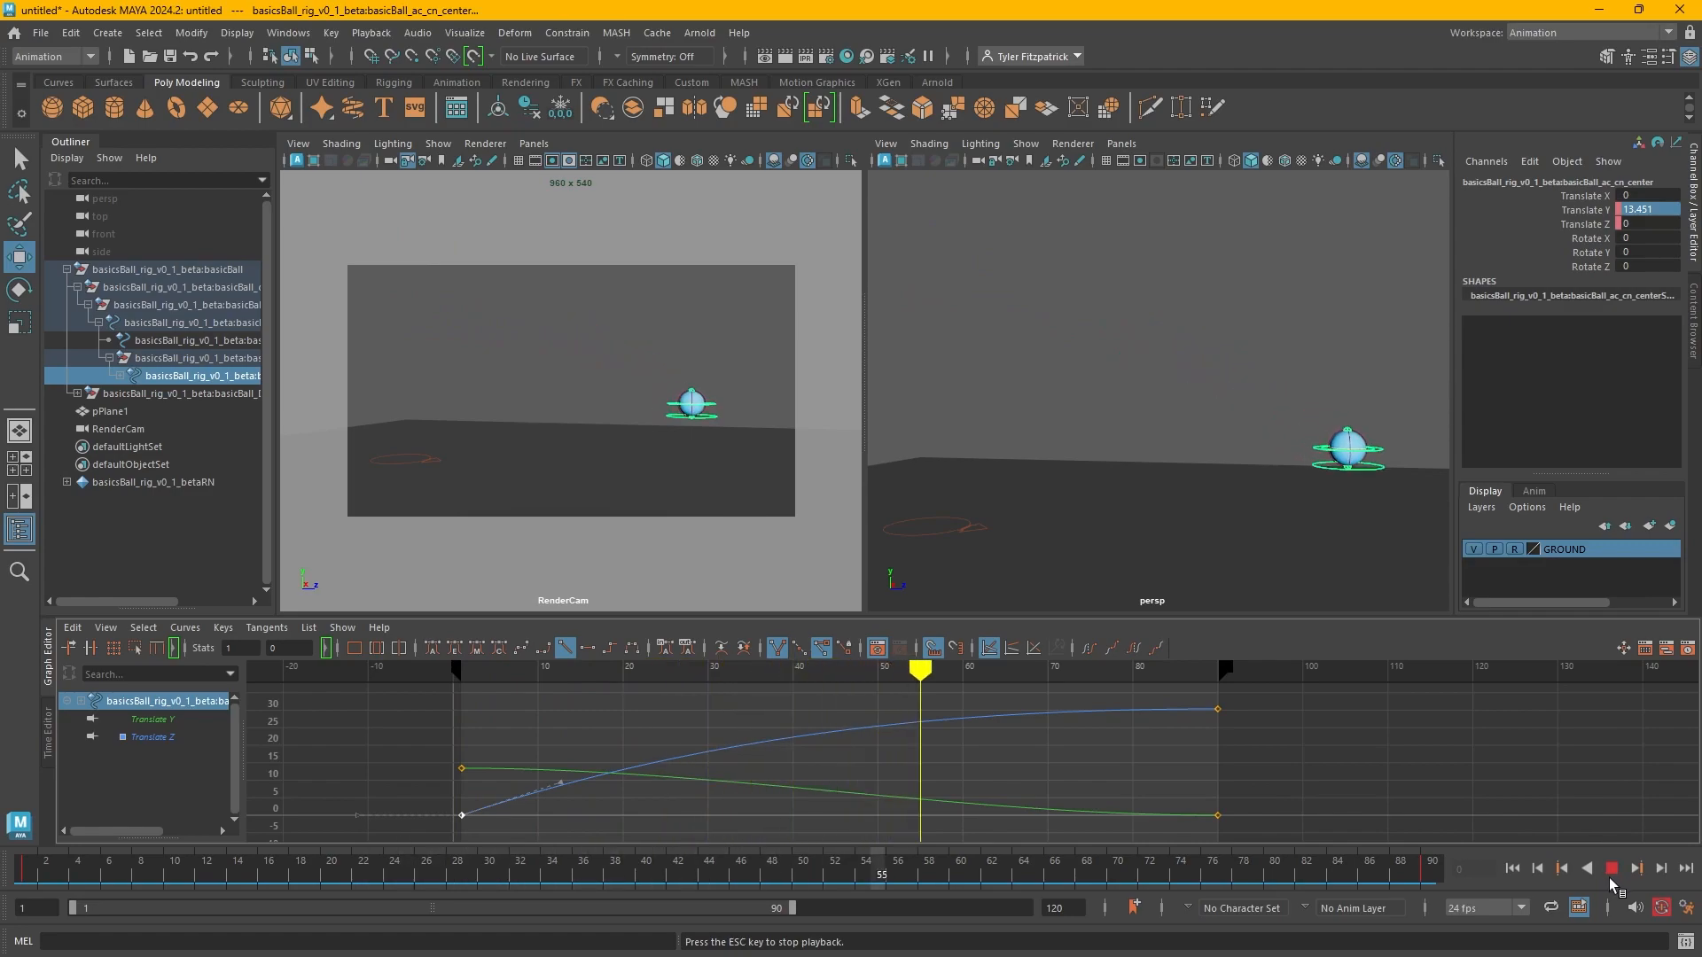
{"action": "left_click", "coordinate": [1612, 869]}
{"action": "left_click", "coordinate": [590, 671]}
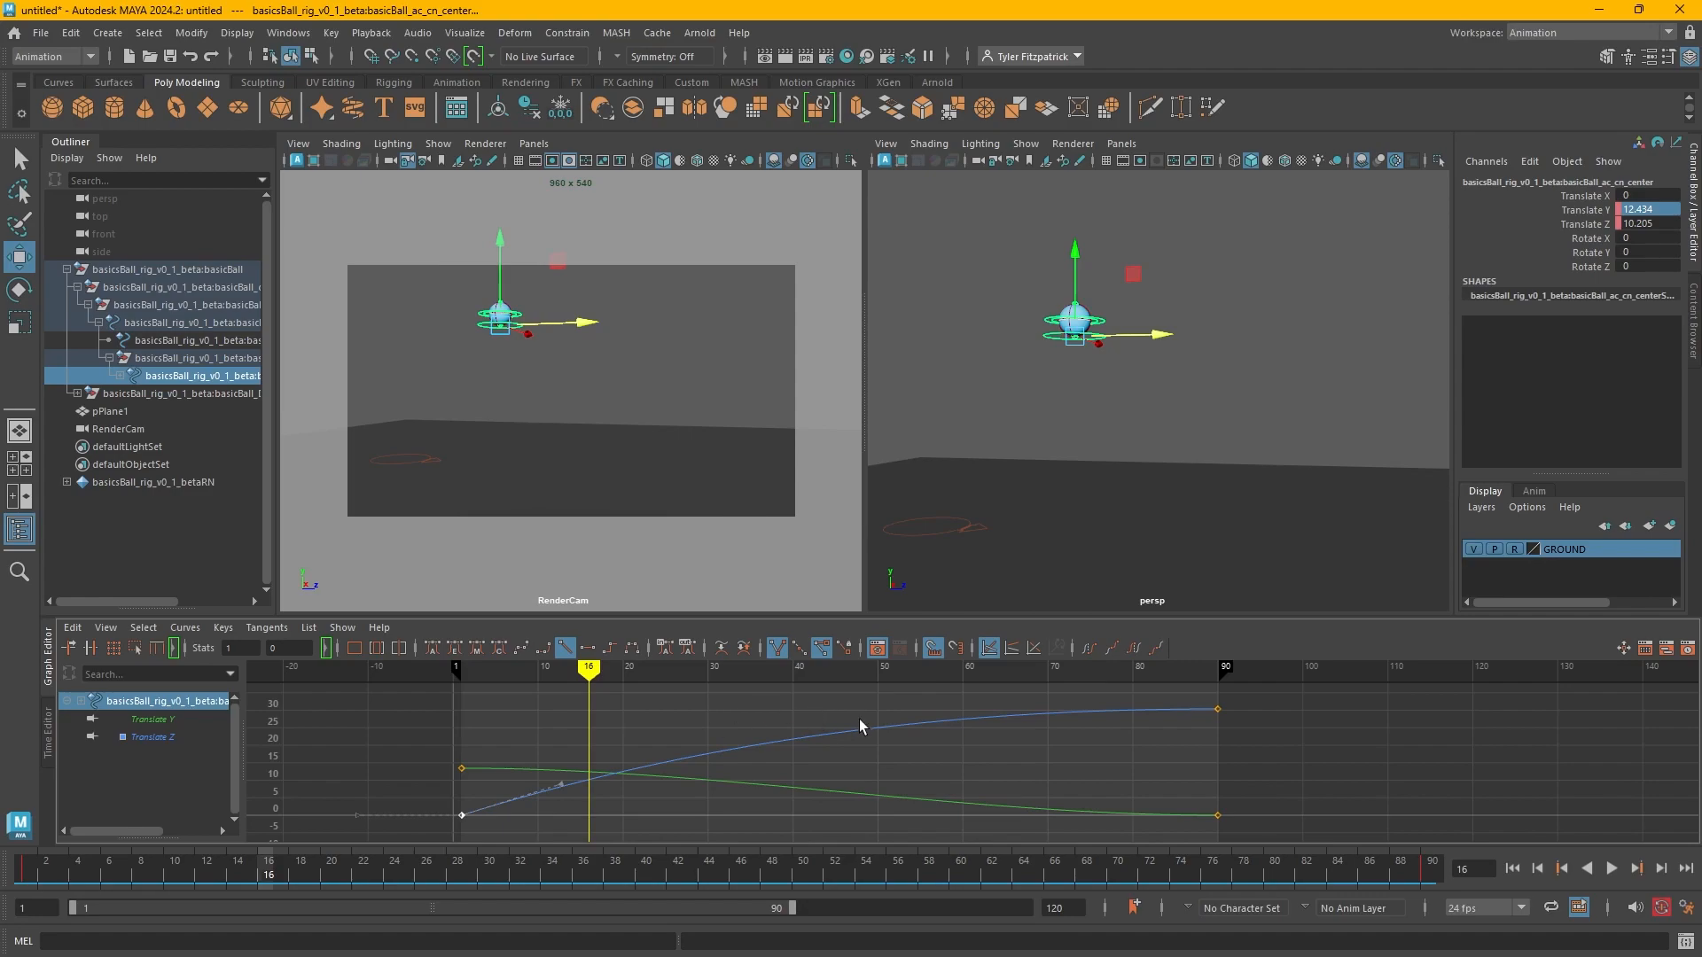
At frame 10, set the center control's Translate Y to 0 for the first ground contact.
{"action": "left_click", "coordinate": [825, 737]}
{"action": "left_click_drag", "start_coordinate": [596, 680], "coordinate": [466, 686]}
{"action": "middle_click_drag", "start_coordinate": [465, 686], "coordinate": [726, 711], "text": "alt"}
{"action": "mouse_move", "coordinate": [618, 677]}
{"action": "left_mouse_down"}
{"action": "mouse_move", "coordinate": [684, 684]}
{"action": "mouse_move", "coordinate": [692, 706]}
{"action": "left_mouse_up"}
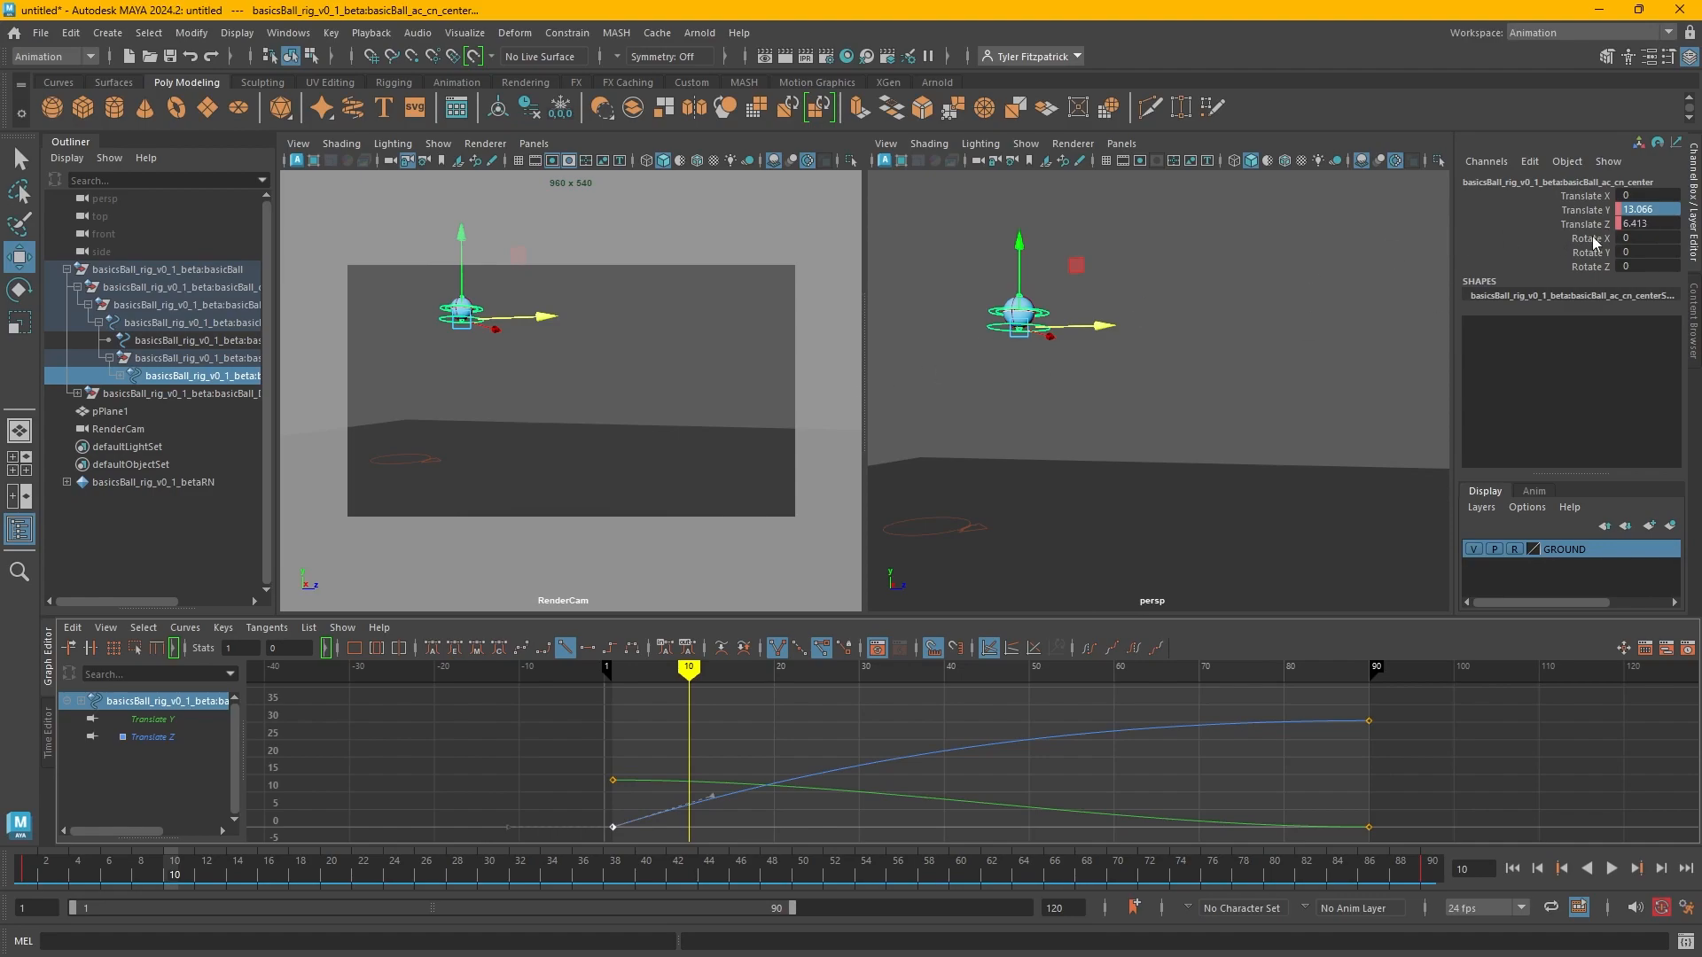
{"action": "double_click", "coordinate": [1654, 208]}
{"action": "type", "text": "0"}
{"action": "key", "text": "Return"}
Play the animation from frame 1 to check the ball's drop to the ground.
{"action": "mouse_move", "coordinate": [689, 673]}
{"action": "left_mouse_down"}
{"action": "mouse_move", "coordinate": [609, 671]}
{"action": "mouse_move", "coordinate": [688, 672]}
{"action": "mouse_move", "coordinate": [627, 674]}
{"action": "mouse_move", "coordinate": [658, 691]}
{"action": "mouse_move", "coordinate": [613, 693]}
{"action": "left_mouse_up"}
{"action": "left_click", "coordinate": [1610, 869]}
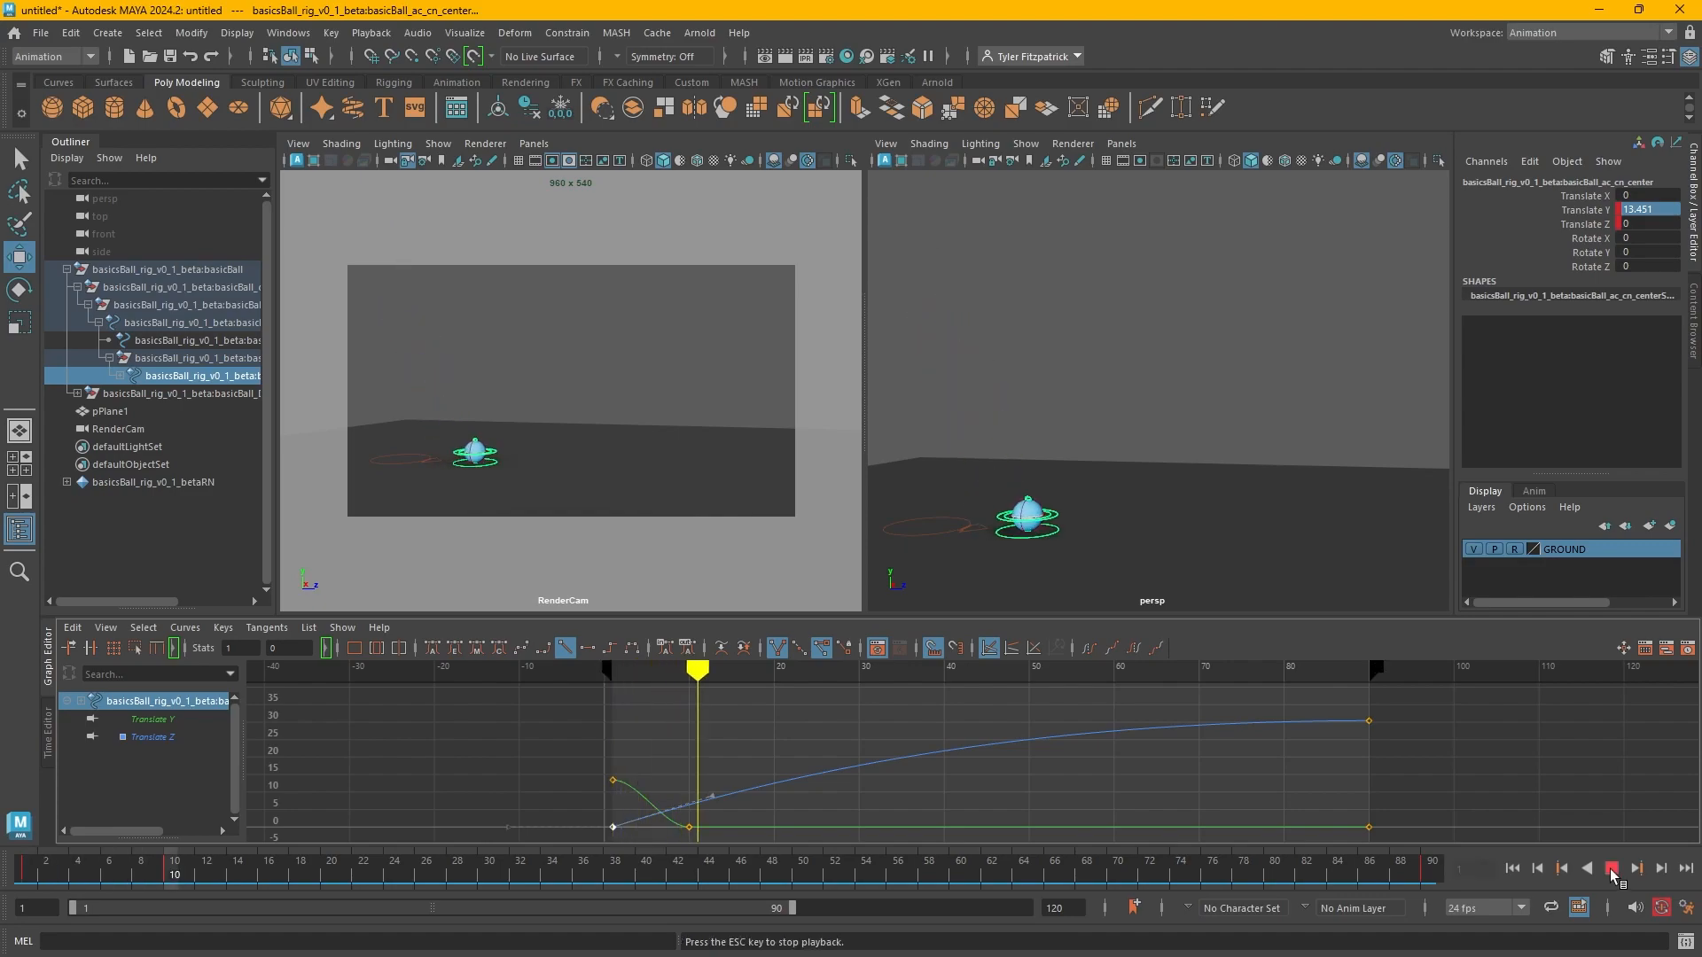
{"action": "left_click", "coordinate": [1613, 877]}
Make the frame 10 Translate Y key's tangents linear and break them, undoing a trial adjustment of the incoming handle.
{"action": "left_click_drag", "start_coordinate": [915, 726], "coordinate": [615, 716]}
{"action": "scroll", "coordinate": [741, 683], "scroll_direction": "up", "scroll_amount": 3}
{"action": "left_click_drag", "start_coordinate": [521, 676], "coordinate": [633, 675]}
{"action": "left_click", "coordinate": [632, 800]}
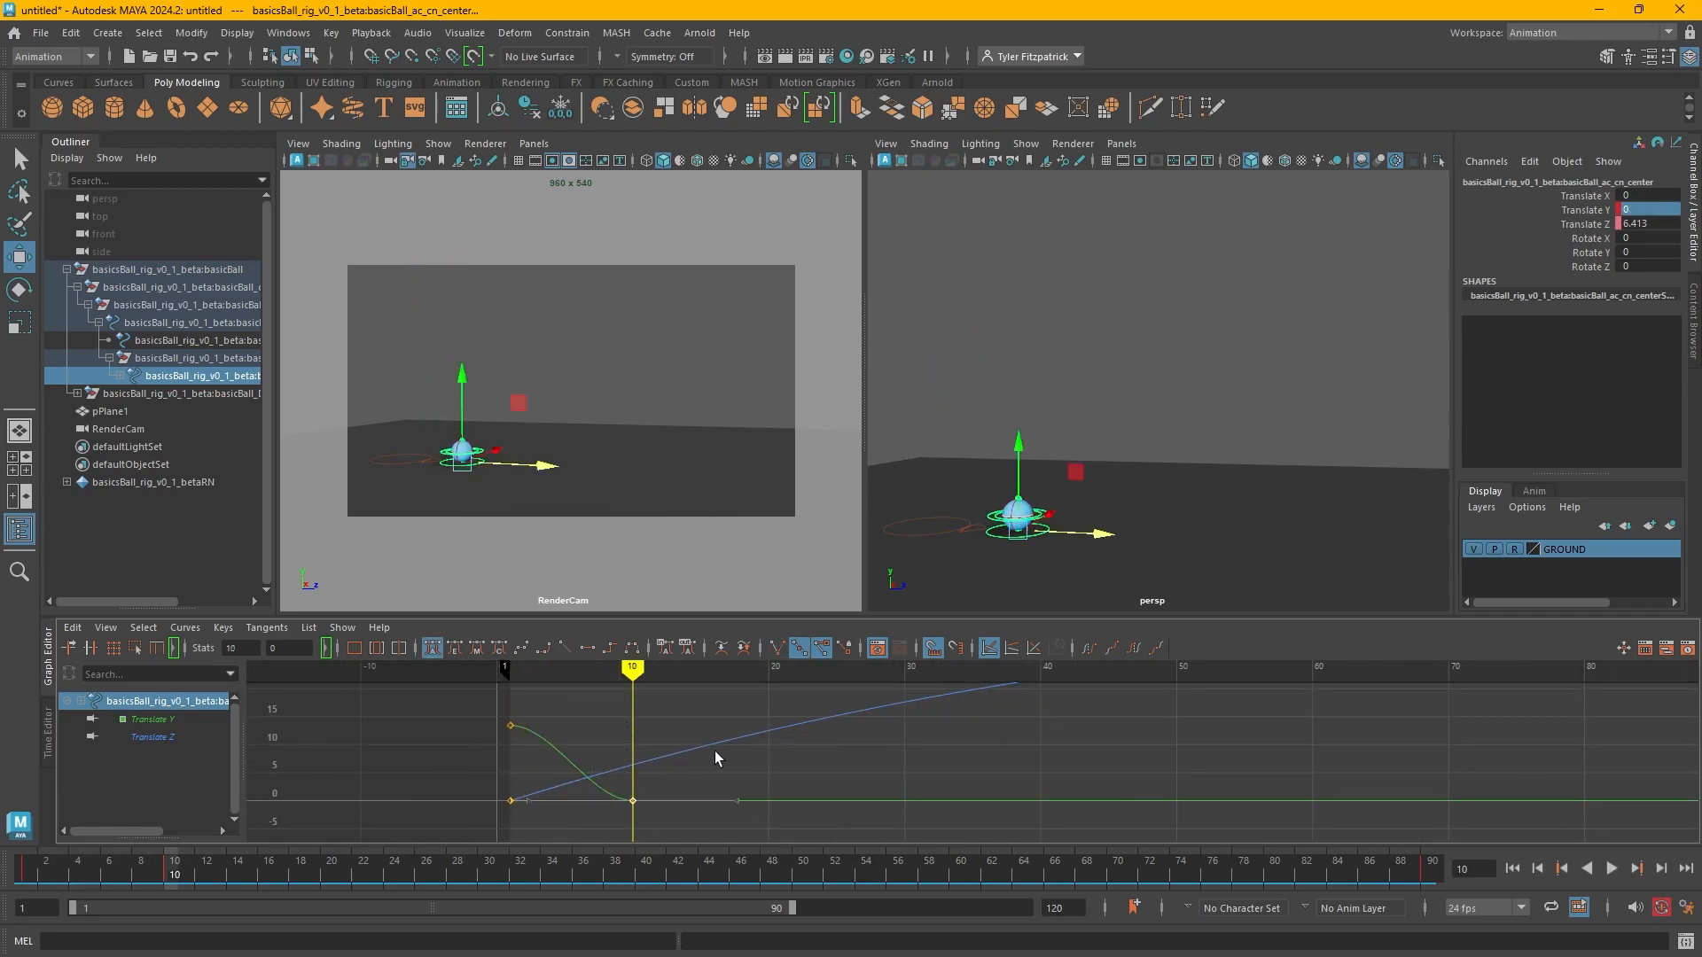
{"action": "left_click", "coordinate": [566, 648]}
{"action": "left_click", "coordinate": [777, 649]}
{"action": "left_click_drag", "start_coordinate": [550, 750], "coordinate": [619, 753]}
{"action": "key", "text": "ctrl+z"}
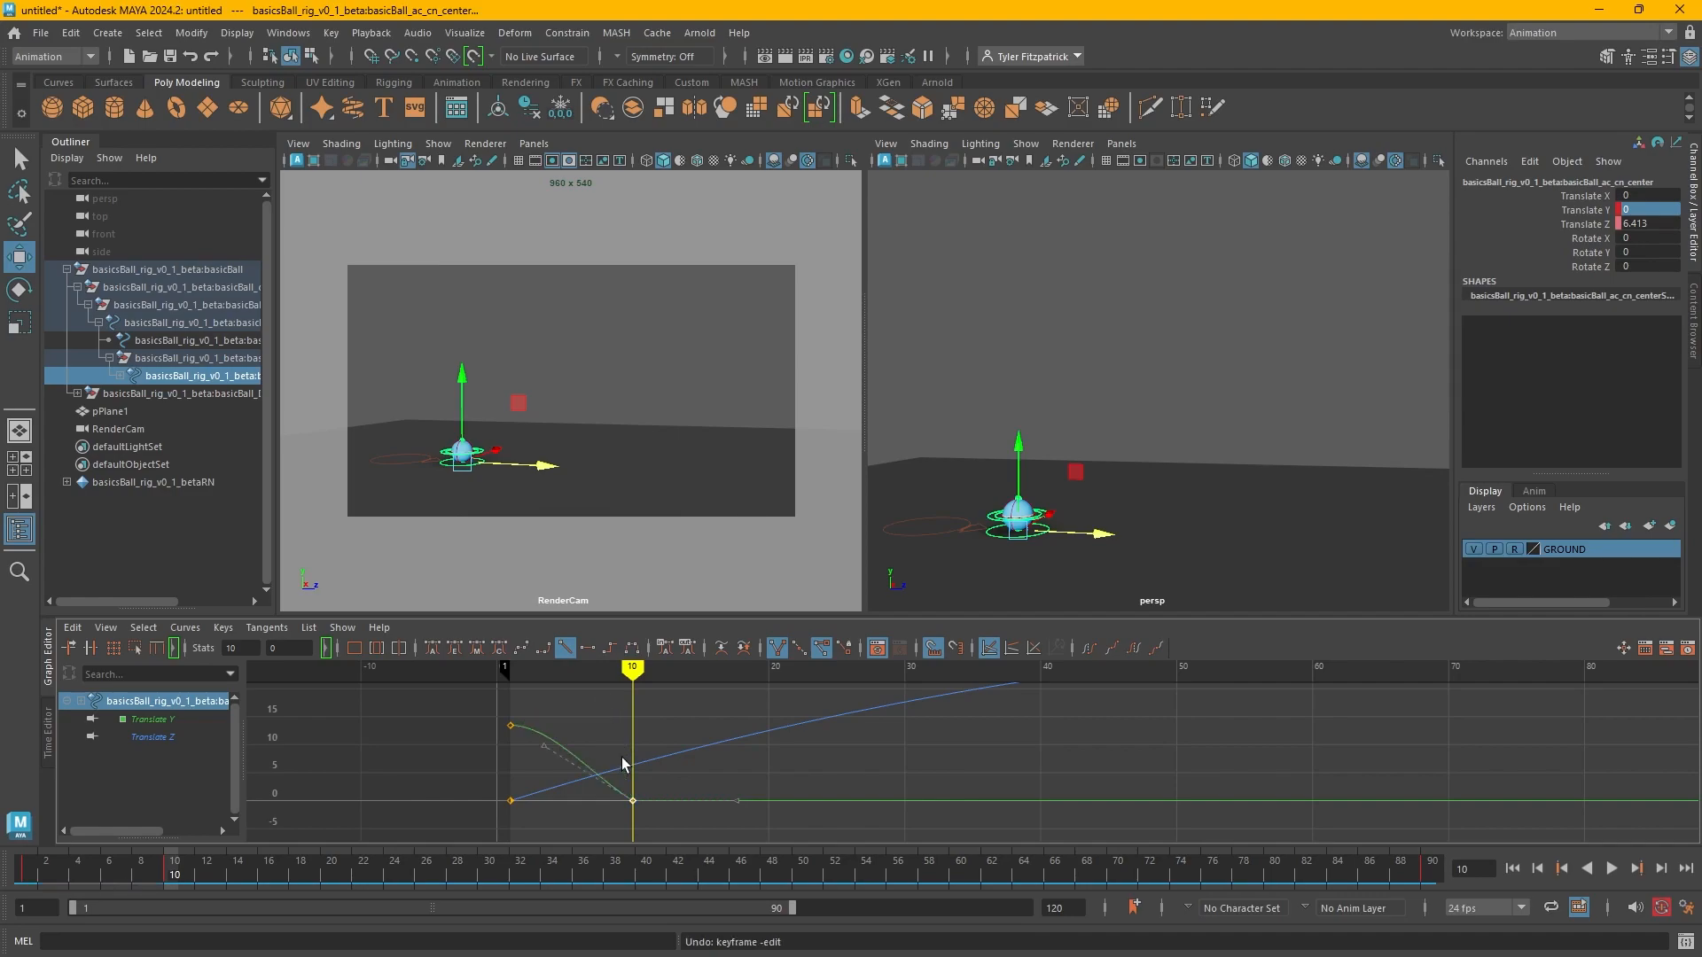
Convert the Translate Y curve to weighted tangents and pull the frame 10 key's incoming handle upward for a rounder, accelerating fall.
{"action": "right_click", "coordinate": [635, 808]}
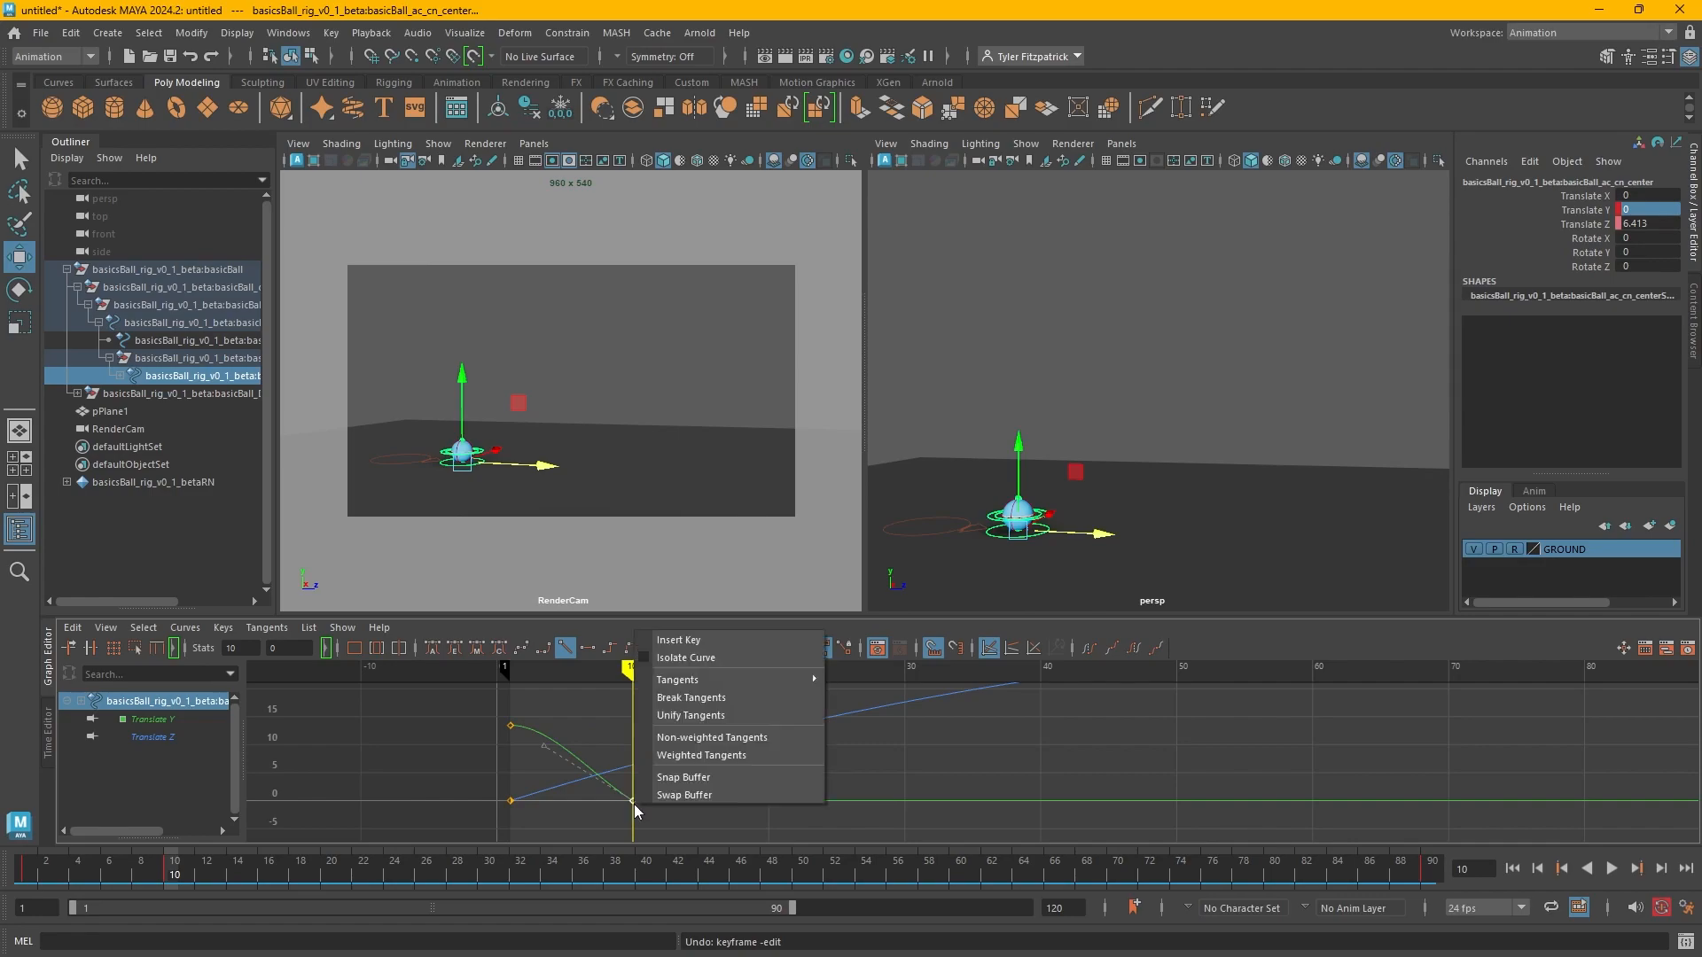
{"action": "left_click", "coordinate": [672, 756]}
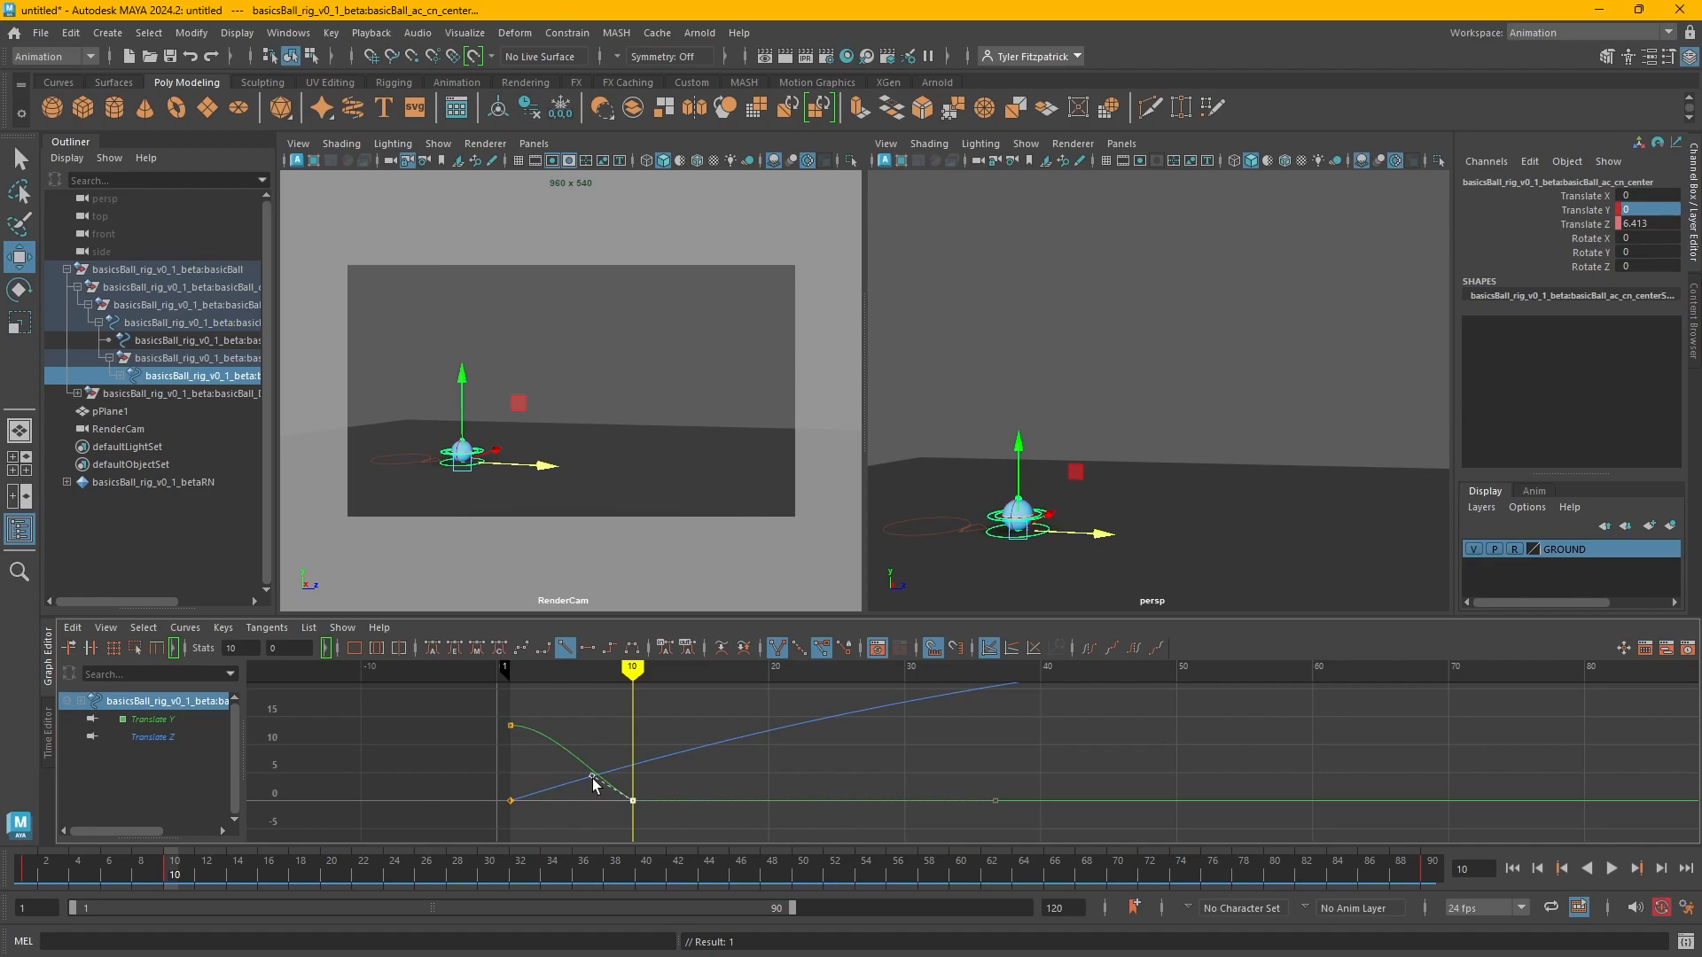
{"action": "left_click_drag", "start_coordinate": [589, 778], "coordinate": [593, 742]}
Play back the reshaped fall and scrub around the ground contact at frame 10.
{"action": "left_click", "coordinate": [1590, 869]}
{"action": "left_click", "coordinate": [1612, 869]}
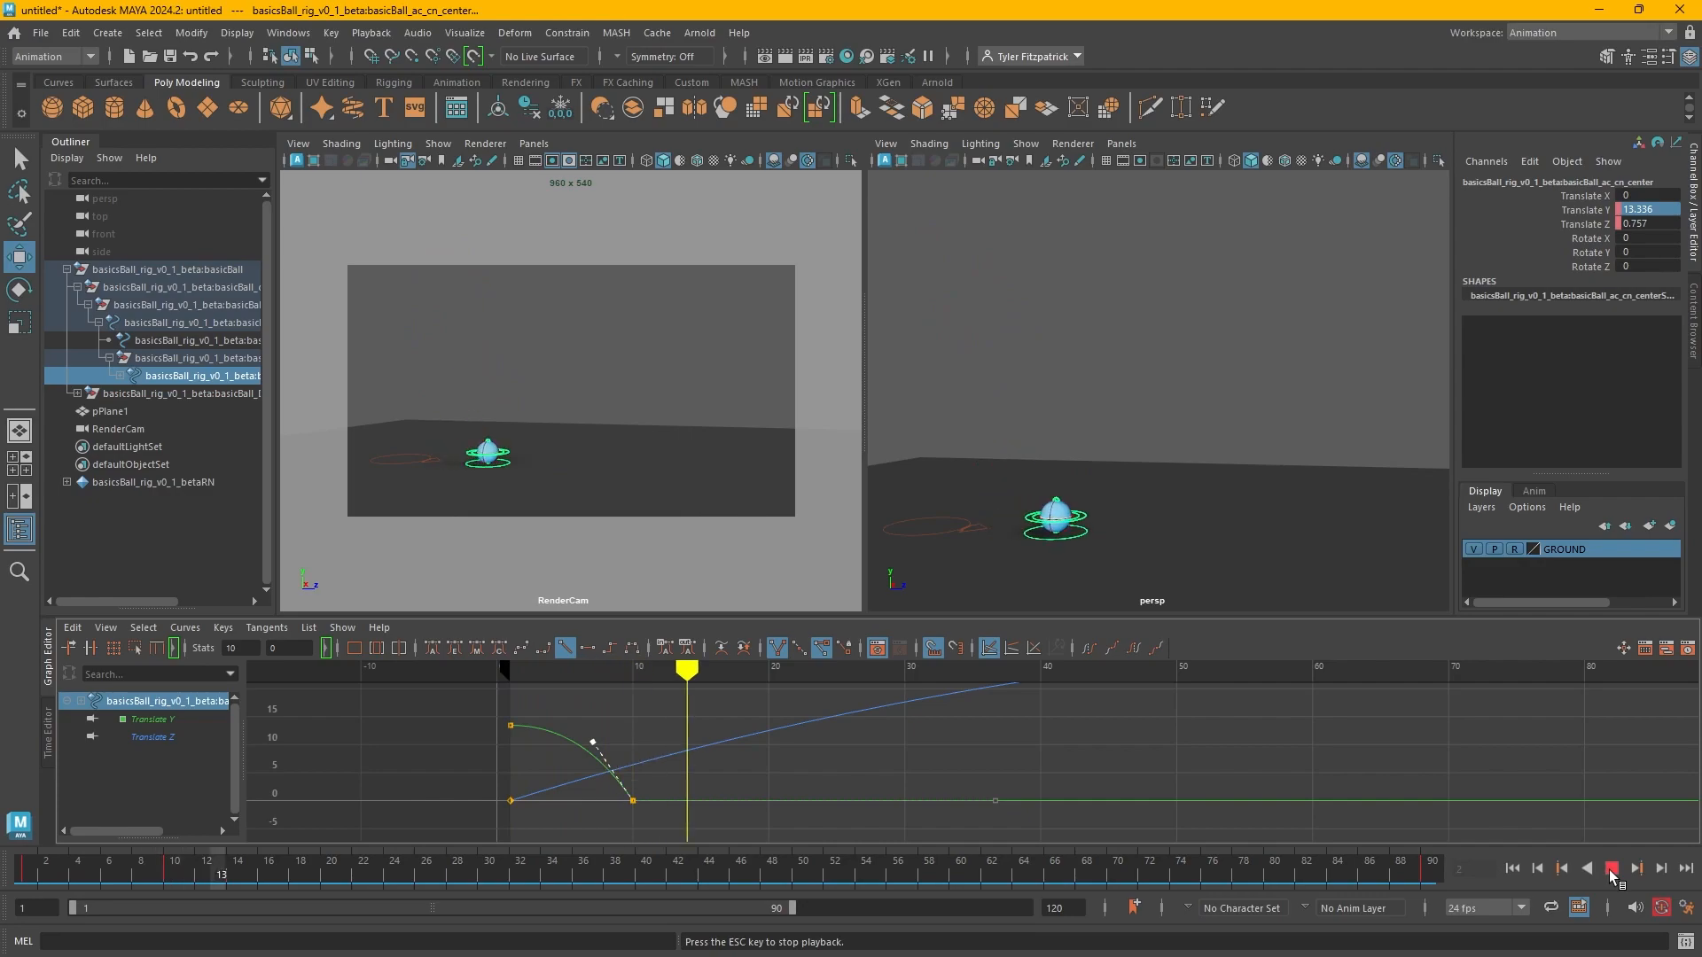
{"action": "mouse_move", "coordinate": [804, 674]}
{"action": "left_mouse_down"}
{"action": "mouse_move", "coordinate": [537, 663]}
{"action": "mouse_move", "coordinate": [643, 715]}
{"action": "mouse_move", "coordinate": [551, 700]}
{"action": "mouse_move", "coordinate": [619, 739]}
{"action": "left_mouse_up"}
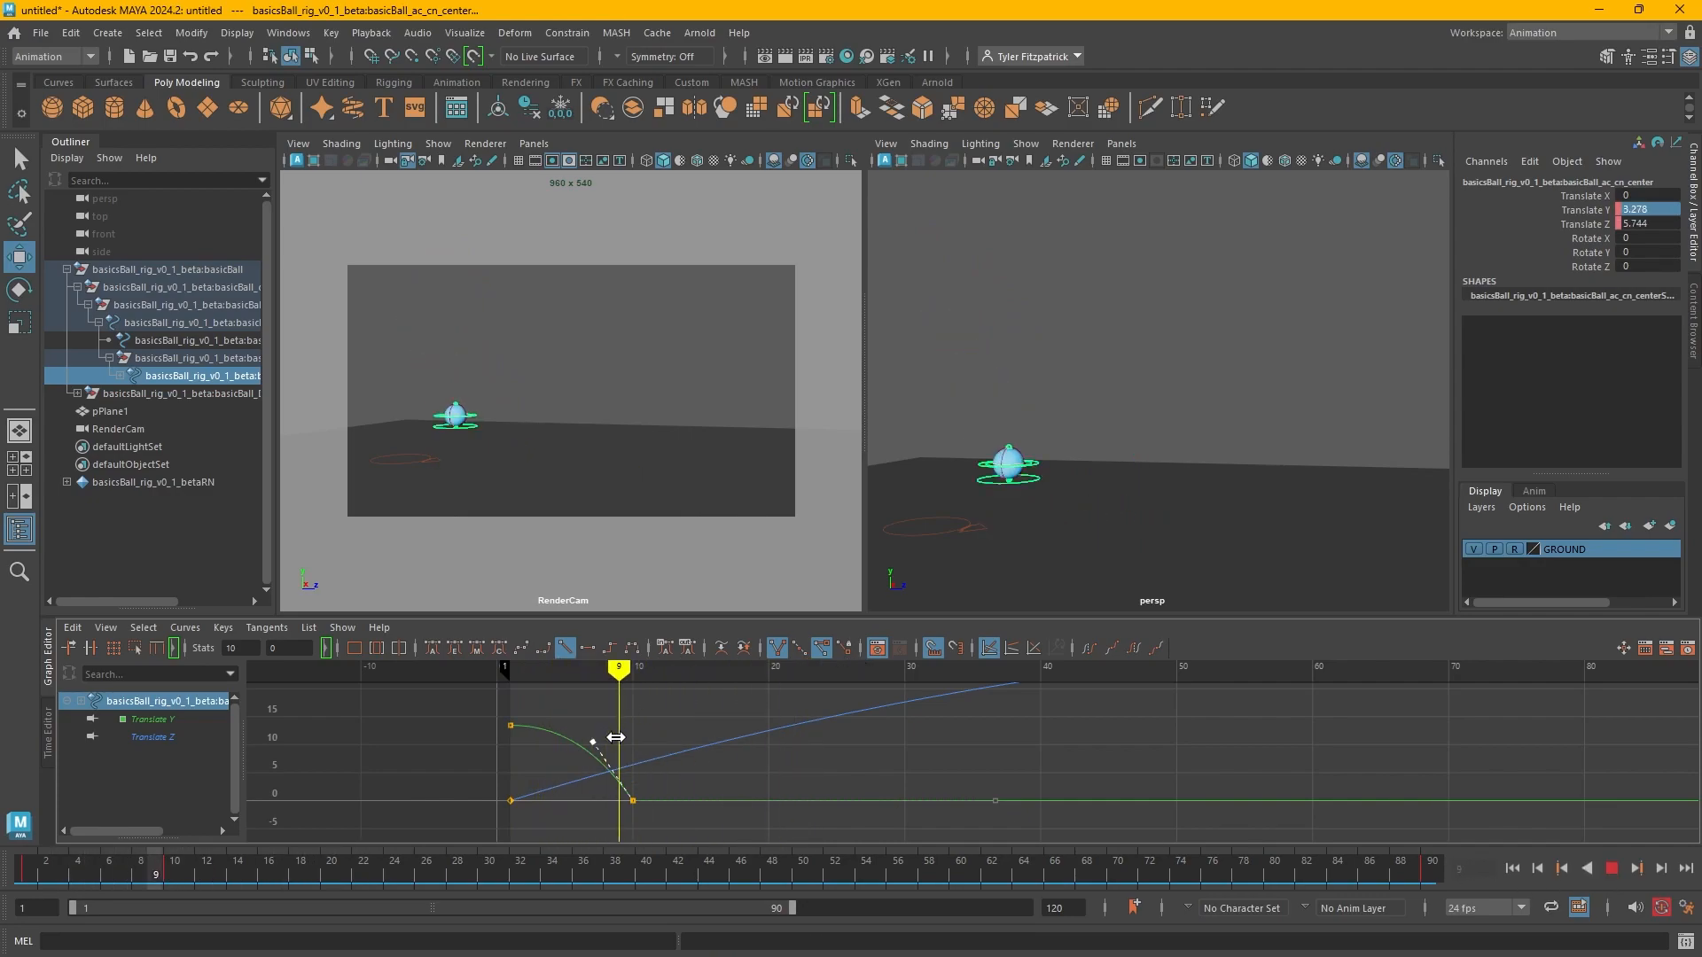
{"action": "mouse_move", "coordinate": [618, 670]}
{"action": "left_mouse_down"}
{"action": "mouse_move", "coordinate": [562, 667]}
{"action": "mouse_move", "coordinate": [633, 682]}
{"action": "left_mouse_up"}
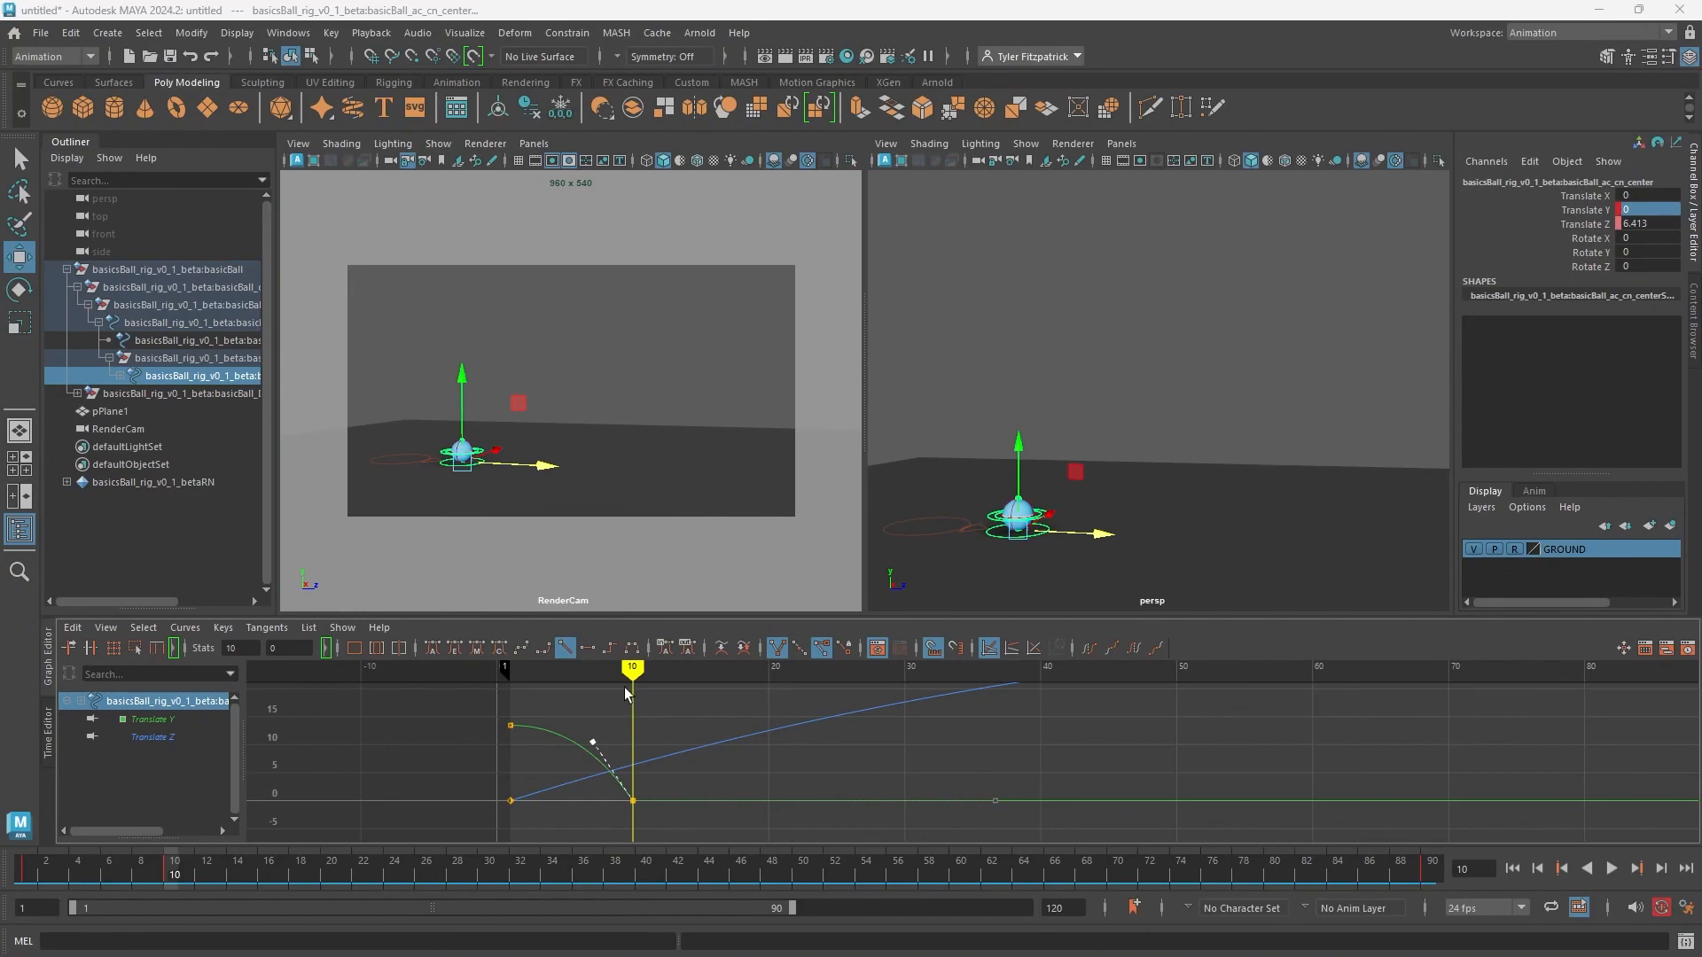
{"action": "mouse_move", "coordinate": [632, 669]}
{"action": "left_mouse_down"}
{"action": "mouse_move", "coordinate": [710, 674]}
{"action": "mouse_move", "coordinate": [646, 678]}
{"action": "mouse_move", "coordinate": [629, 701]}
{"action": "left_mouse_up"}
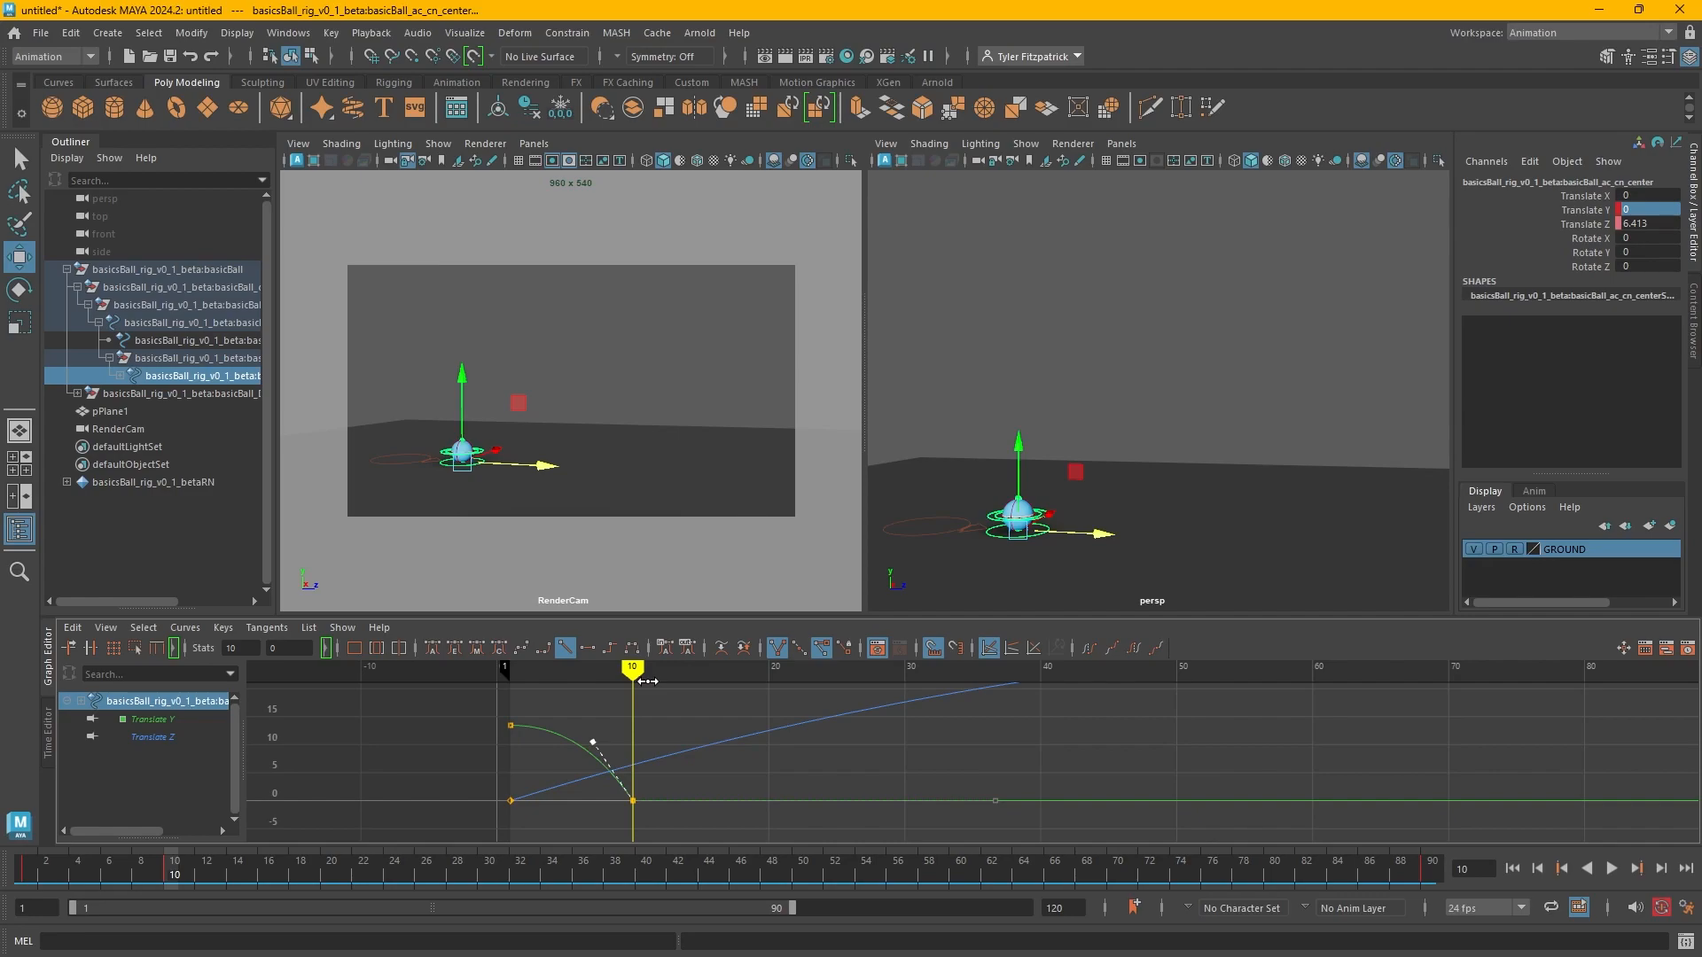
Return to frame 1 and step back and forth between the keys at frames 1 and 10.
{"action": "key", "text": "alt+shift+v"}
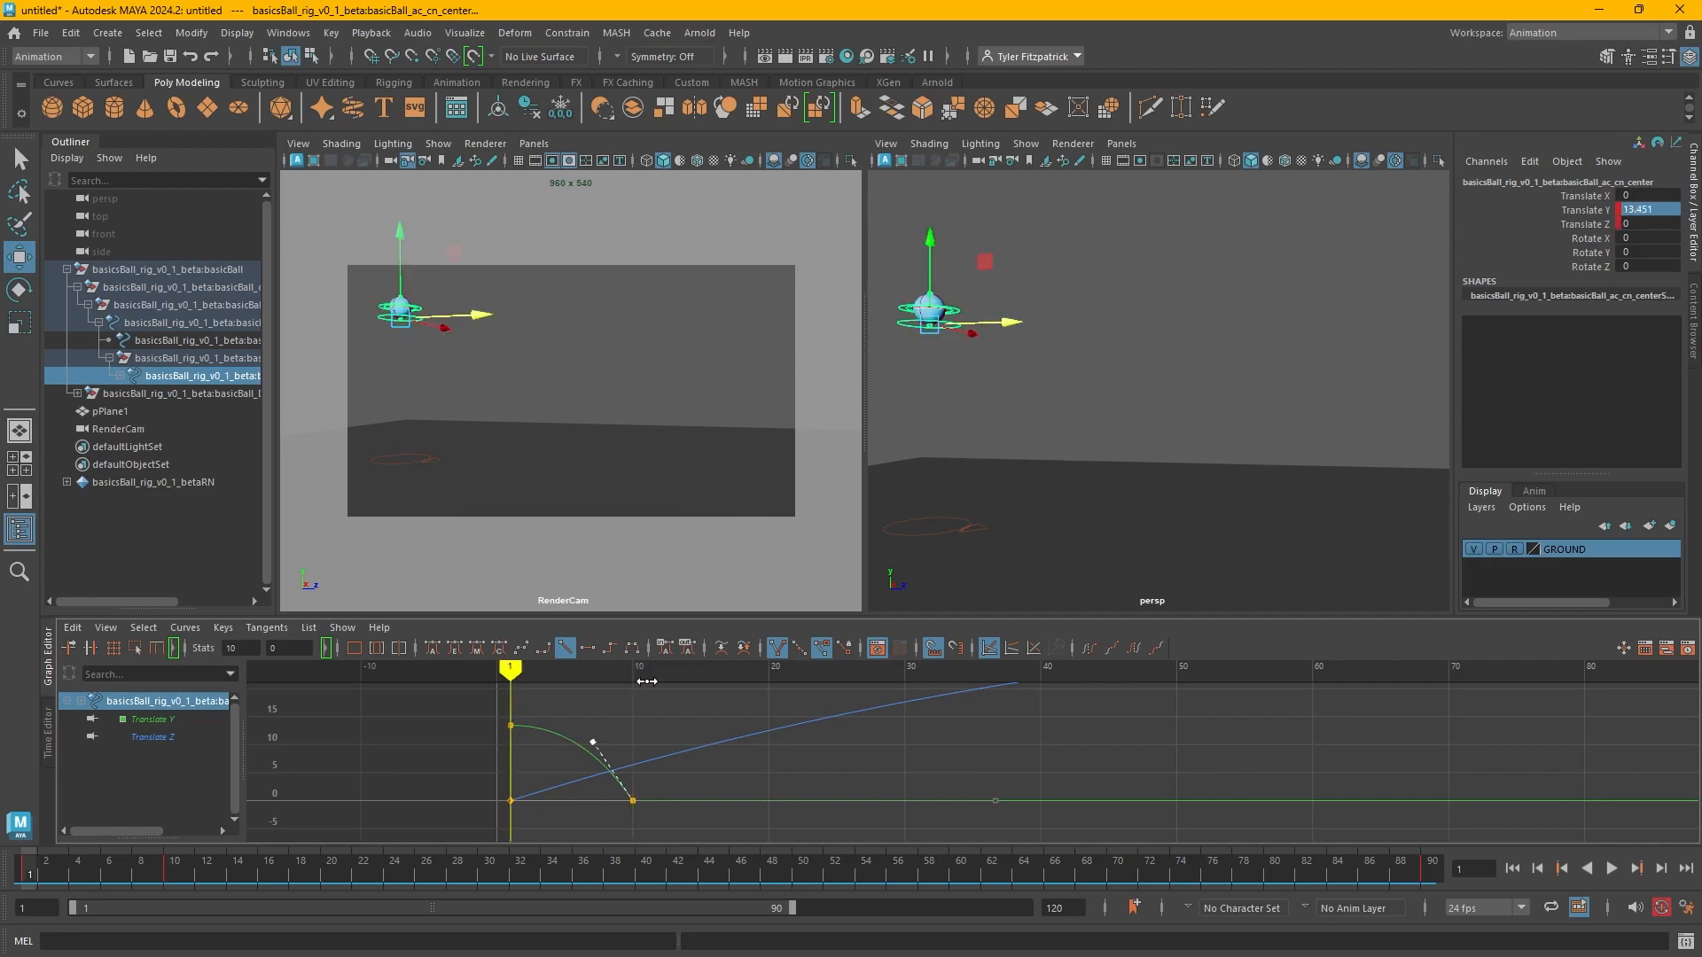
{"action": "key", "text": "period"}
{"action": "key", "text": "comma"}
{"action": "key", "text": "period"}
{"action": "key", "text": "comma"}
{"action": "key", "text": "period"}
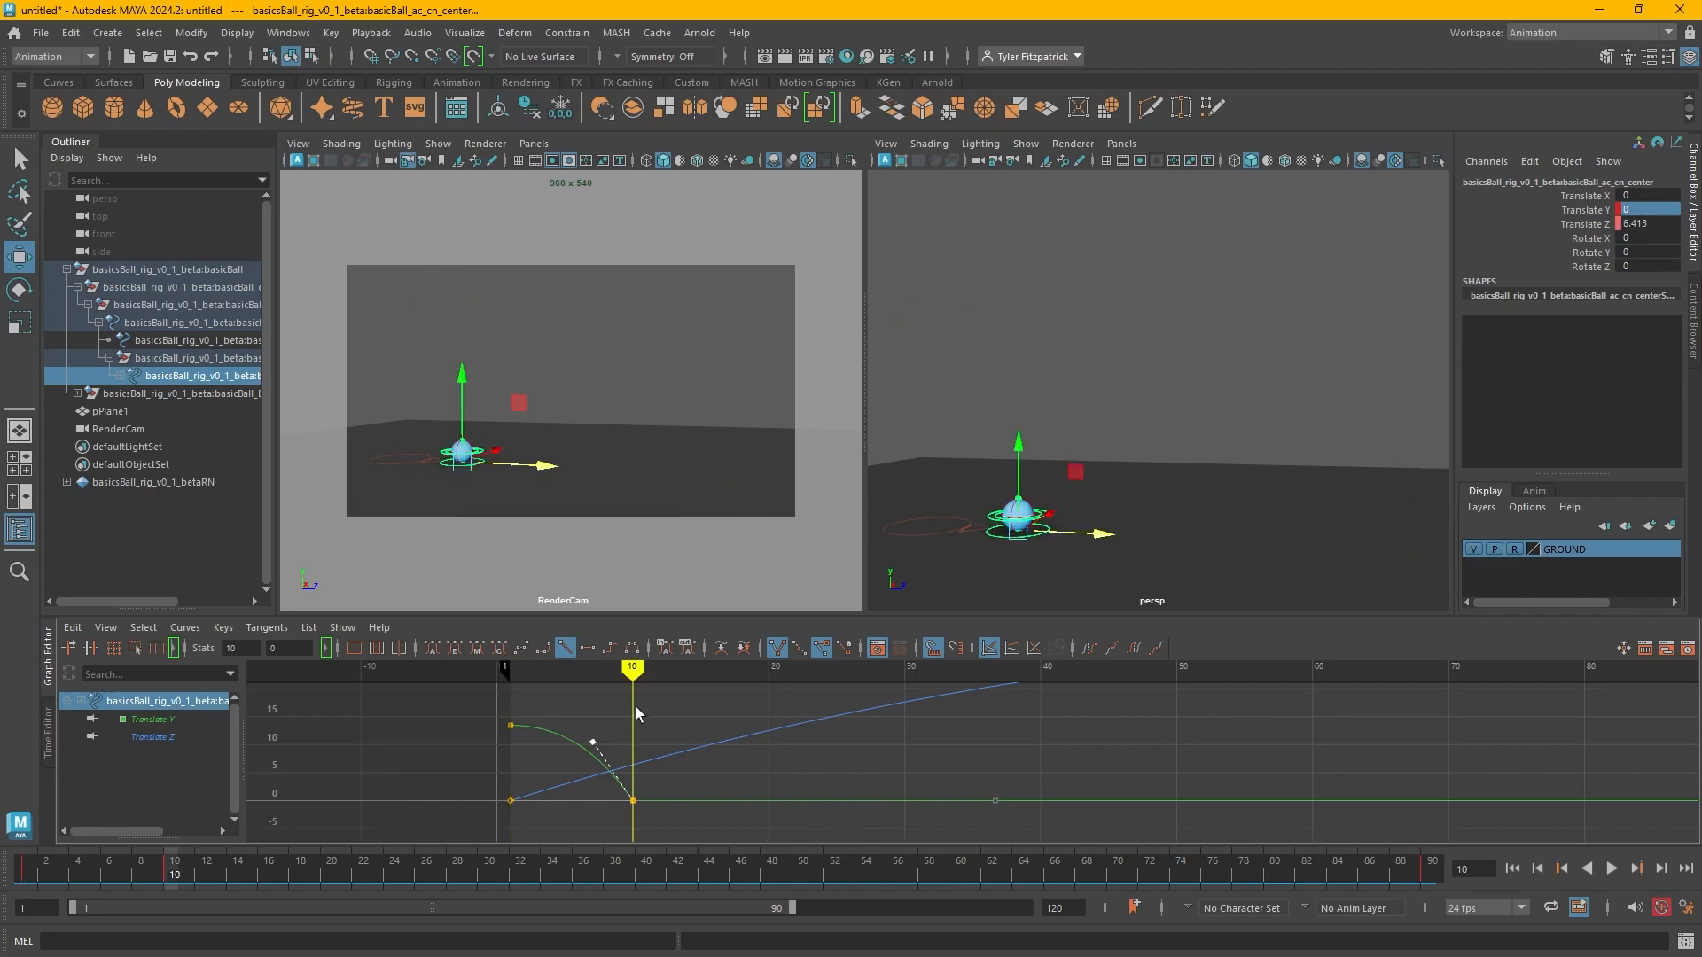
Step through the first fall frame by frame from frame 1 to the ground contact at frame 10.
{"action": "key", "text": "comma"}
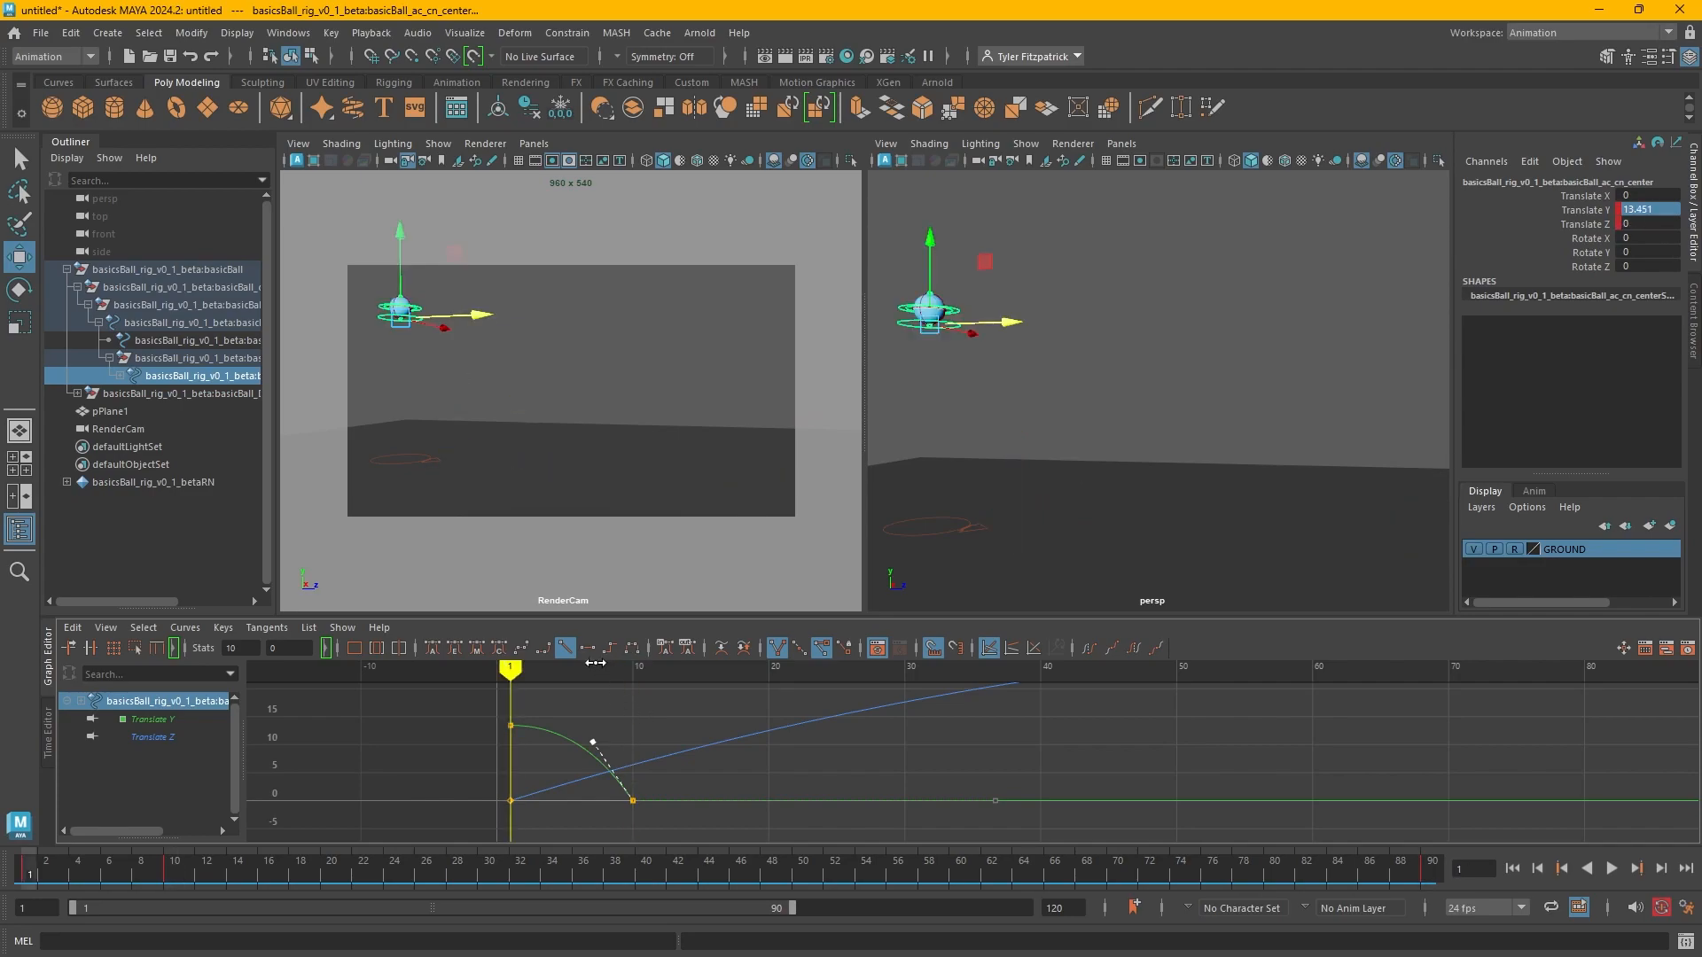
{"action": "key", "text": "alt+period"}
{"action": "key", "text": "alt+period"}
{"action": "key", "text": "alt+period"}
{"action": "key", "text": "alt+period"}
{"action": "key", "text": "alt+comma"}
{"action": "key", "text": "alt+comma"}
{"action": "key", "text": "alt+period"}
{"action": "key", "text": "alt+period"}
{"action": "key", "text": "alt+period"}
{"action": "key", "text": "alt+period"}
{"action": "key", "text": "alt+period"}
{"action": "key", "text": "alt+period"}
{"action": "key", "text": "alt+period"}
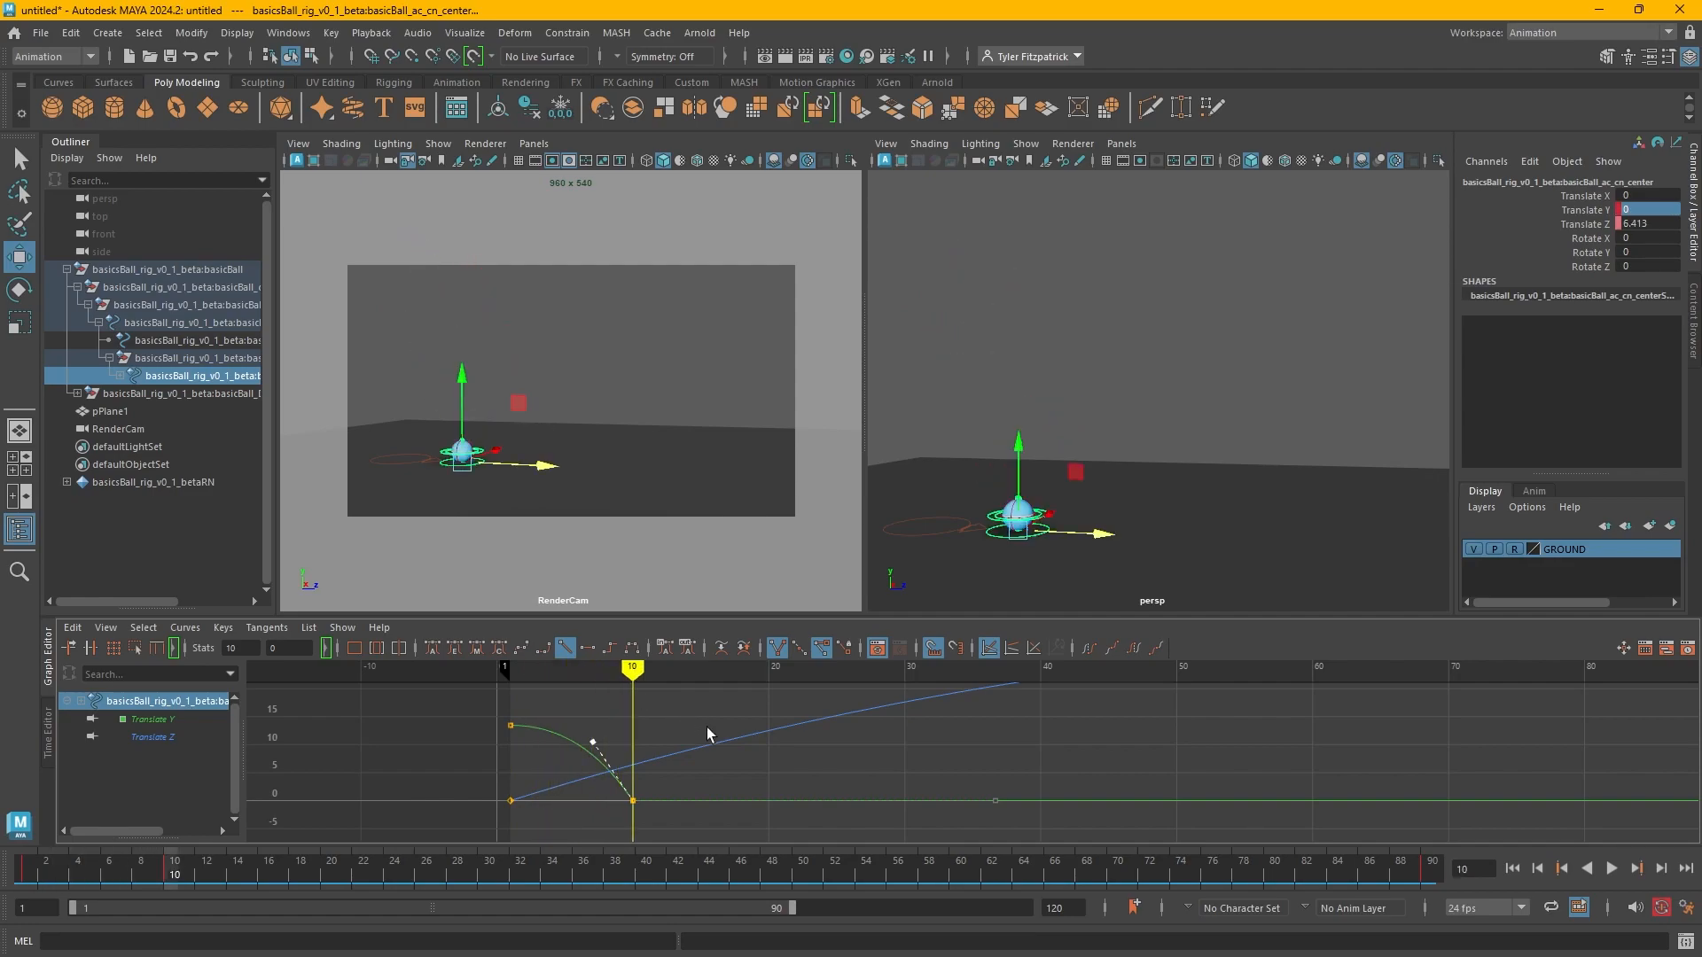
Advance to frame 18, raise the ball to a Translate Y of about 8.387, and key it as the second bounce's peak.
{"action": "key", "text": "alt+period"}
{"action": "key", "text": "alt+period"}
{"action": "key", "text": "alt+period"}
{"action": "key", "text": "alt+period"}
{"action": "key", "text": "alt+period"}
{"action": "key", "text": "alt+period"}
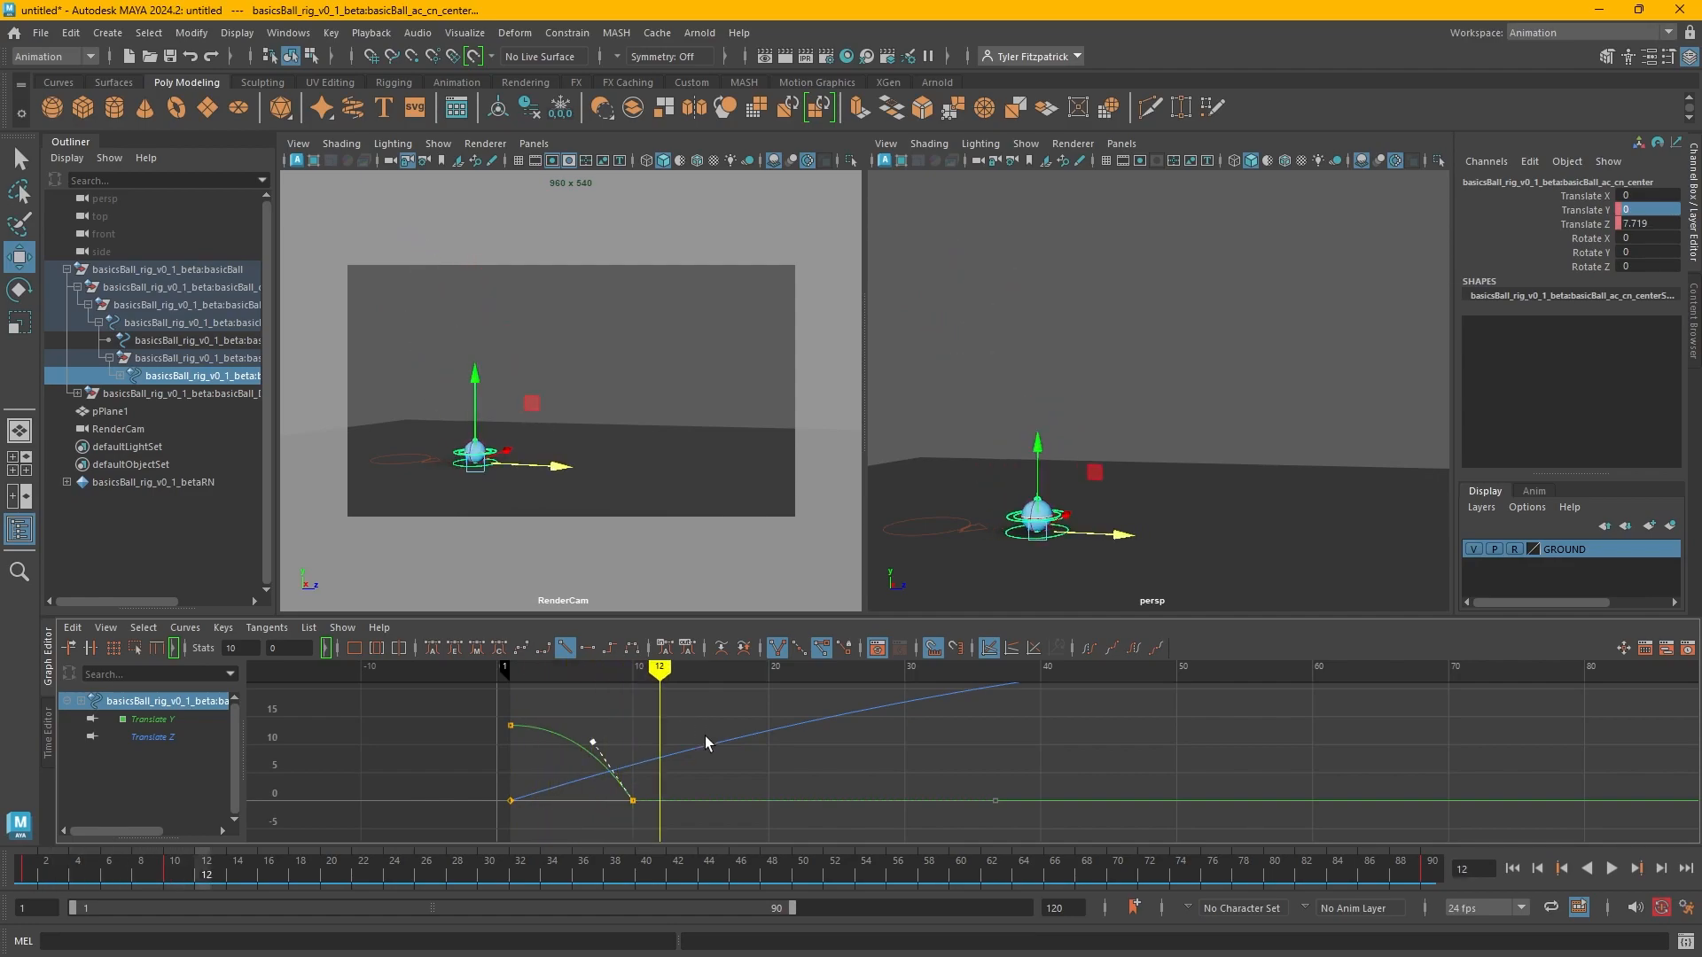
{"action": "key", "text": "alt+period"}
{"action": "key", "text": "alt+period"}
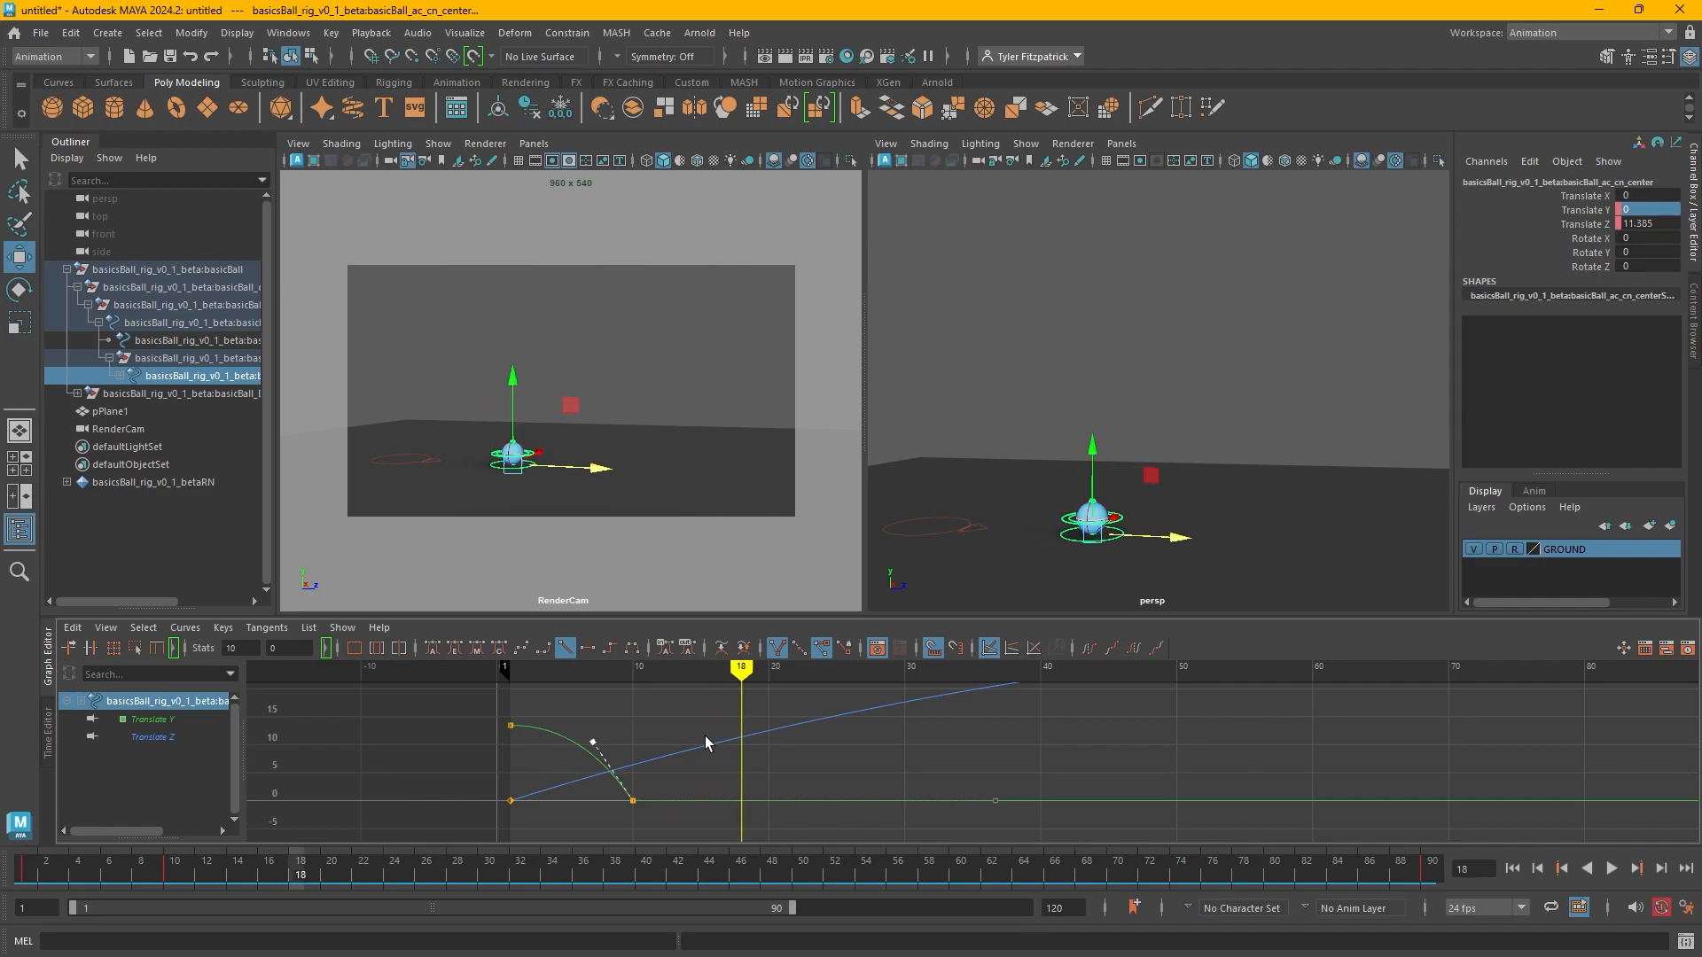
{"action": "left_click_drag", "start_coordinate": [1094, 448], "coordinate": [1100, 312]}
{"action": "key", "text": "s"}
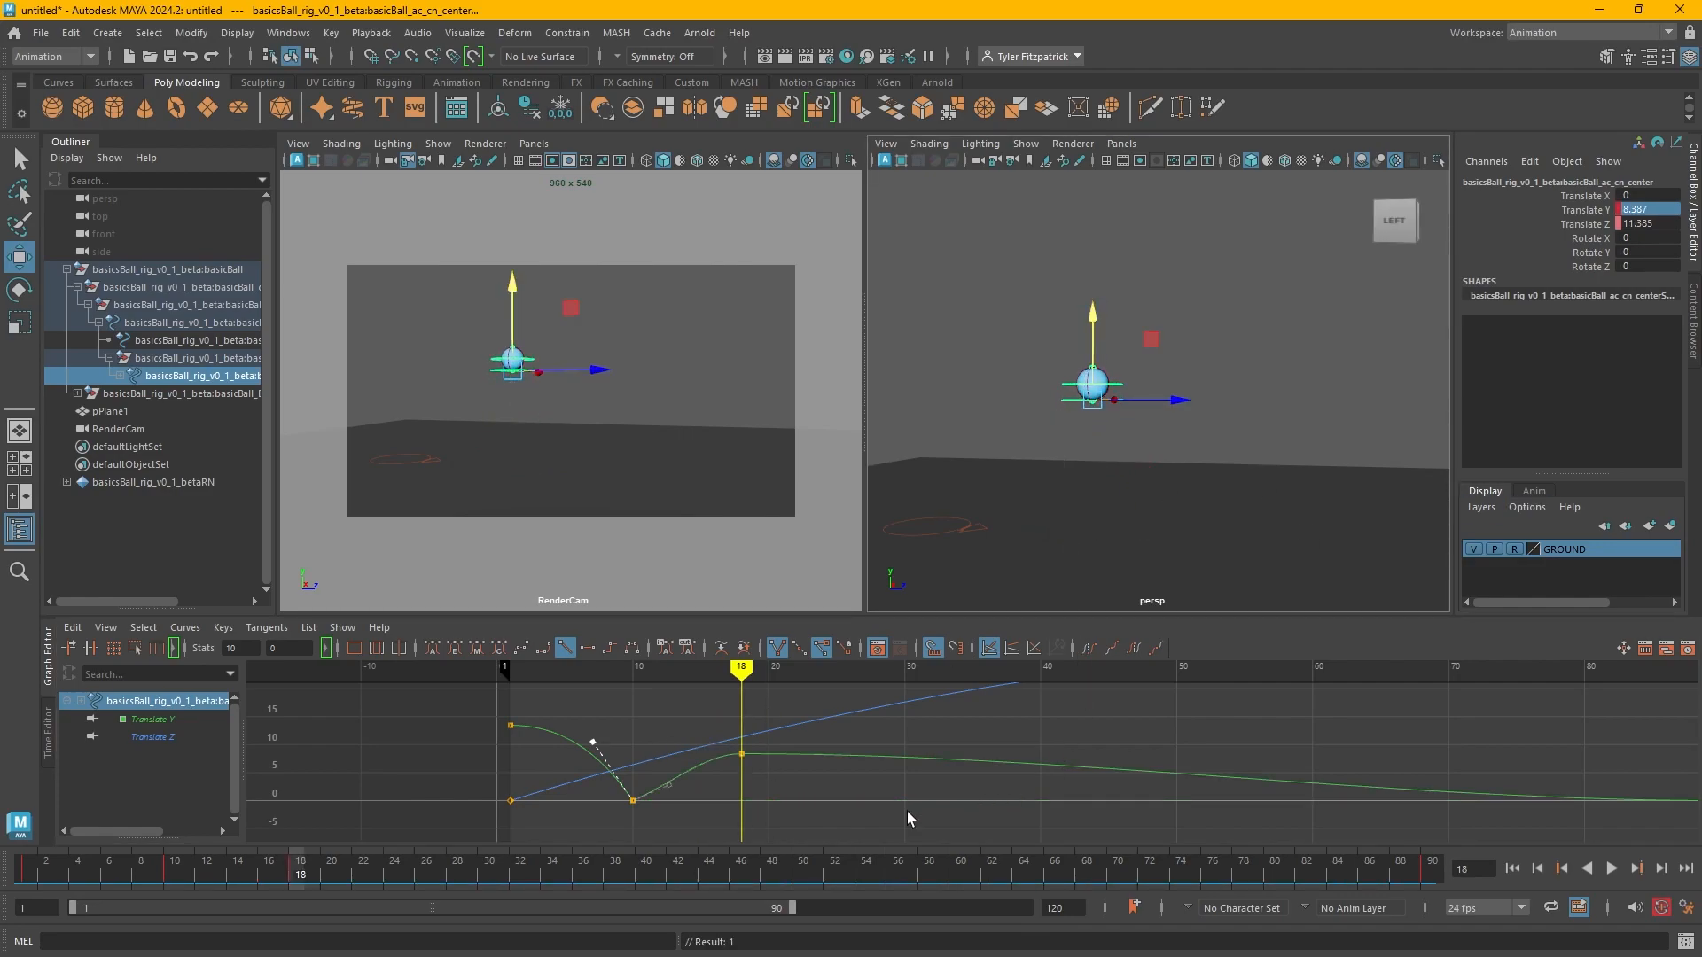
Copy the frame 10 ground-contact key of Translate Y and paste it at frame 26.
{"action": "key", "text": "alt+period"}
{"action": "key", "text": "alt+period"}
{"action": "key", "text": "alt+period"}
{"action": "key", "text": "alt+period"}
{"action": "key", "text": "alt+period"}
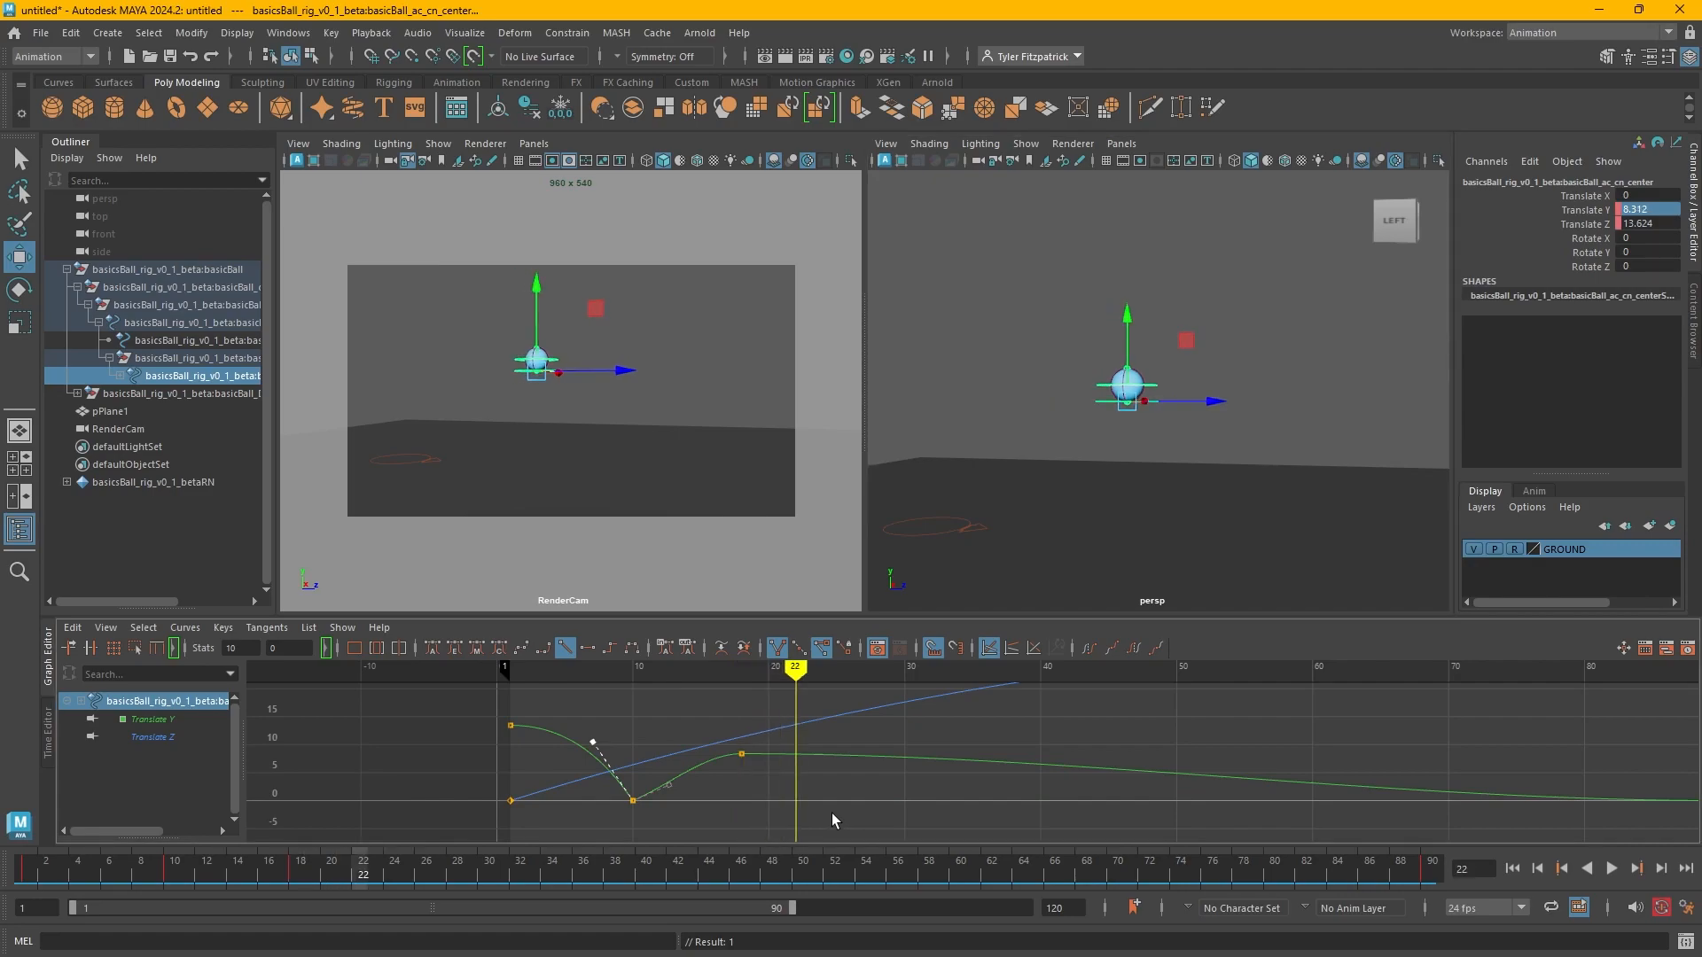
{"action": "key", "text": "alt+period"}
{"action": "key", "text": "alt+period"}
{"action": "key", "text": "alt+period"}
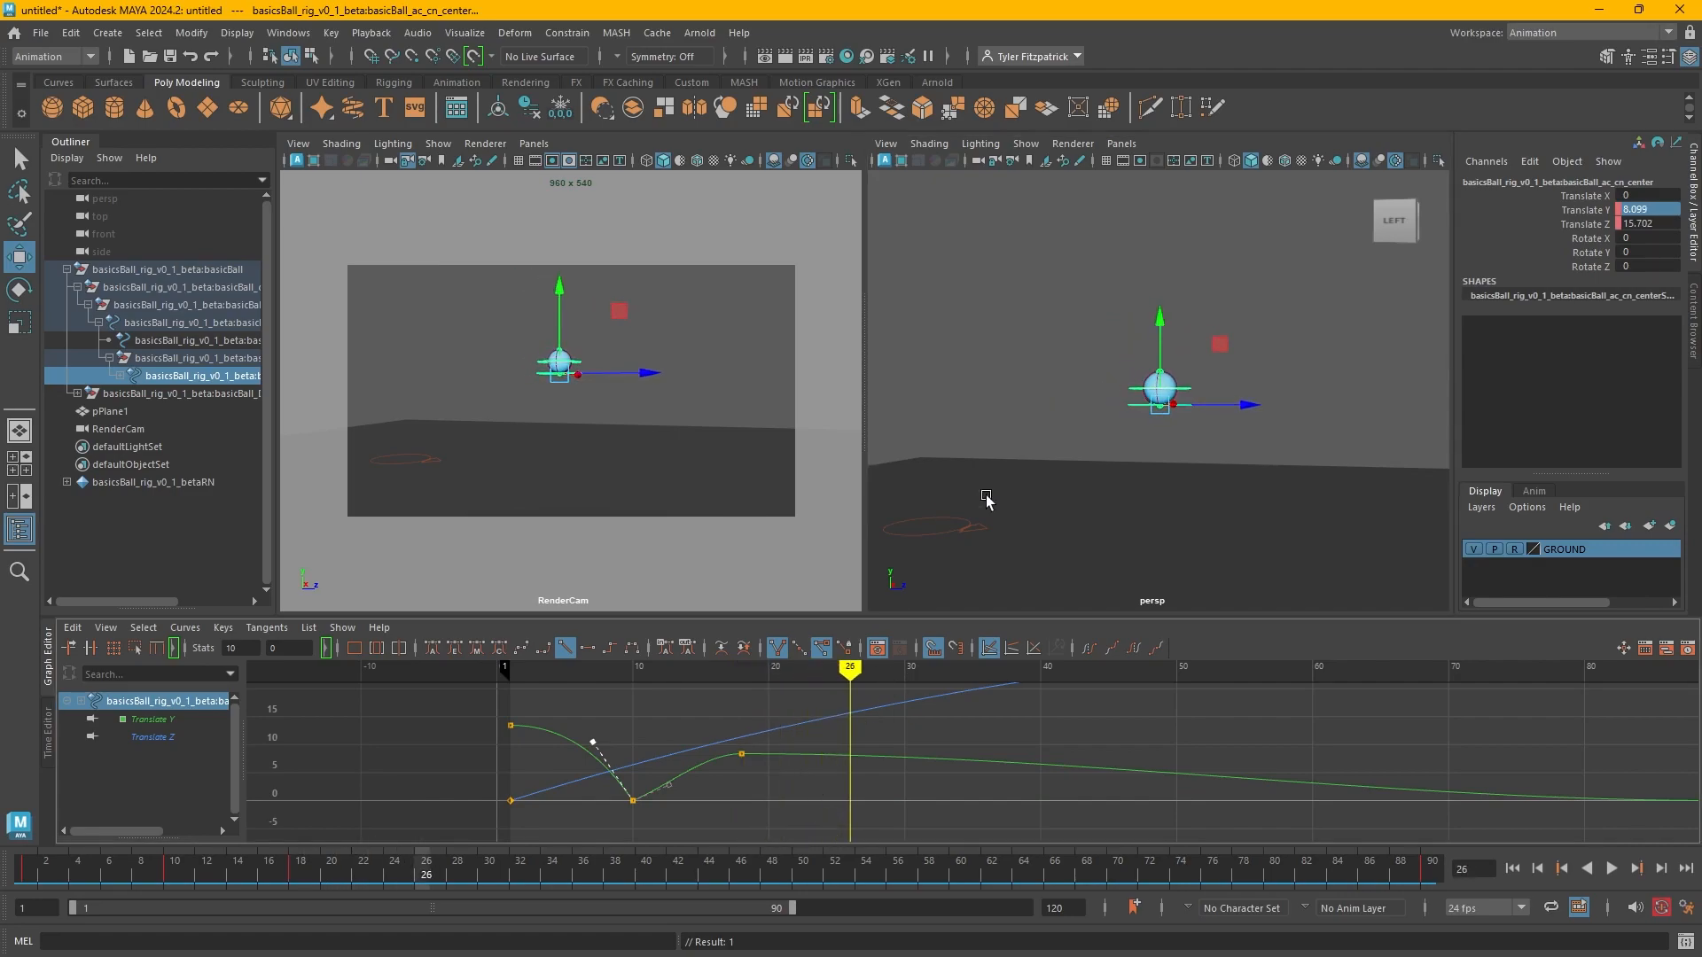
{"action": "left_click_drag", "start_coordinate": [678, 824], "coordinate": [607, 793]}
{"action": "key", "text": "ctrl+v"}
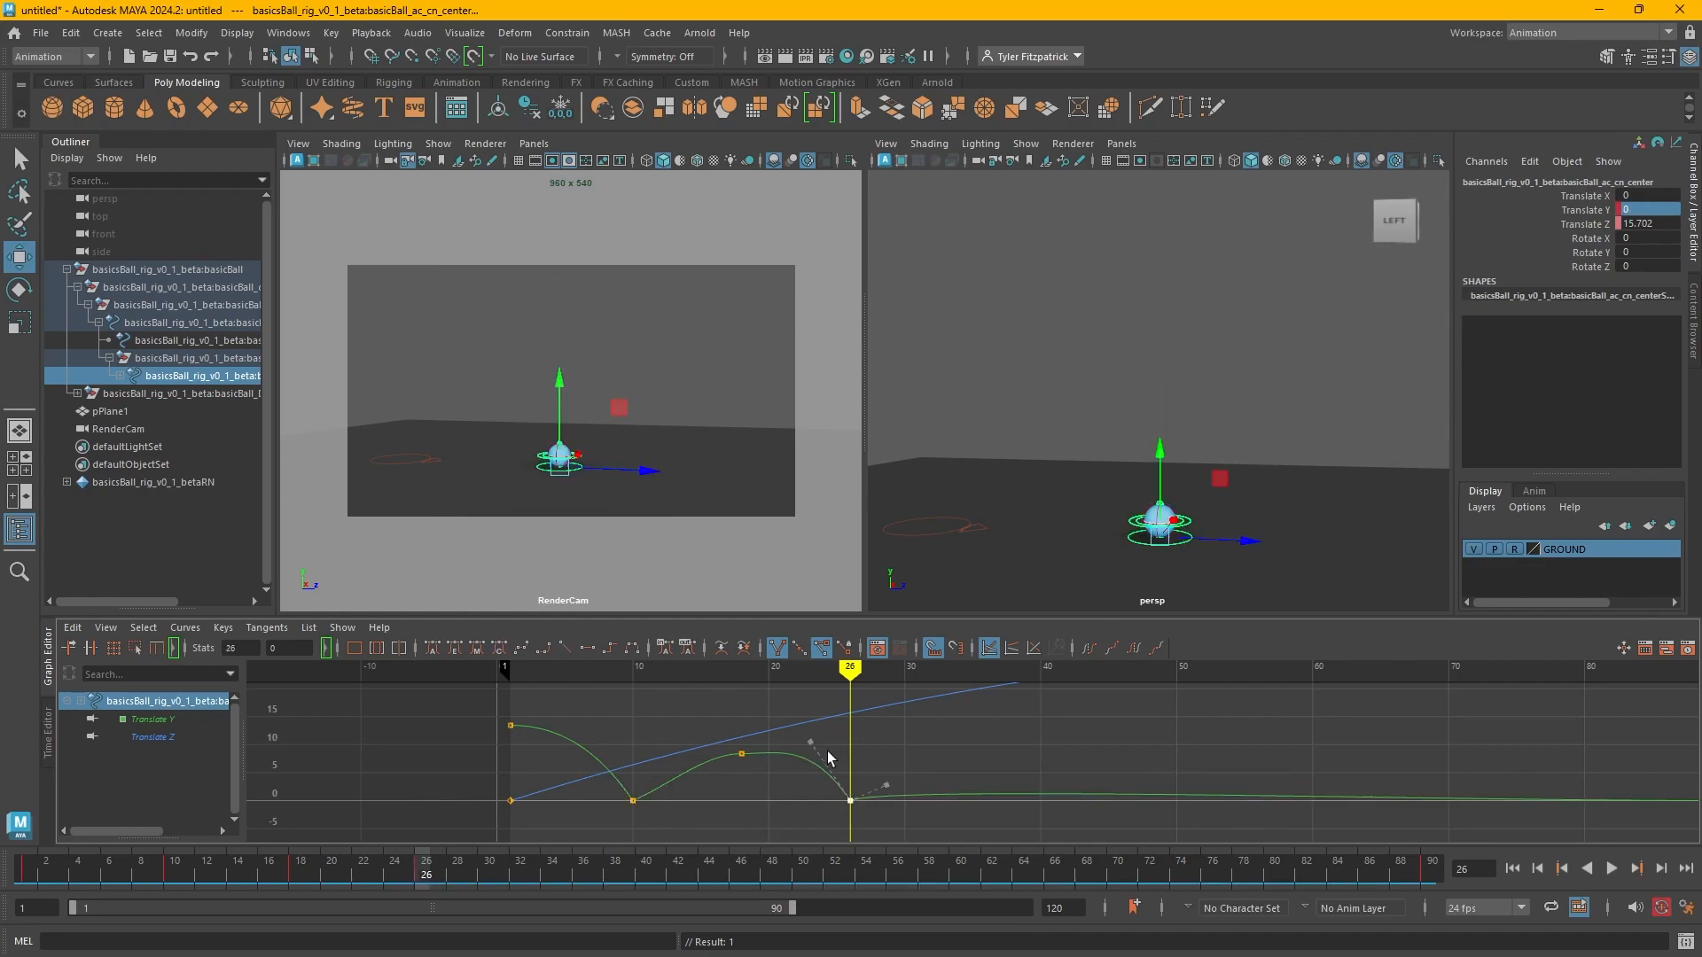
Lower the frame 26 key's incoming handle and scrub through the second bounce up to frame 26.
{"action": "left_click_drag", "start_coordinate": [810, 742], "coordinate": [806, 760]}
{"action": "key", "text": "ctrl+z"}
{"action": "left_click_drag", "start_coordinate": [539, 733], "coordinate": [703, 890]}
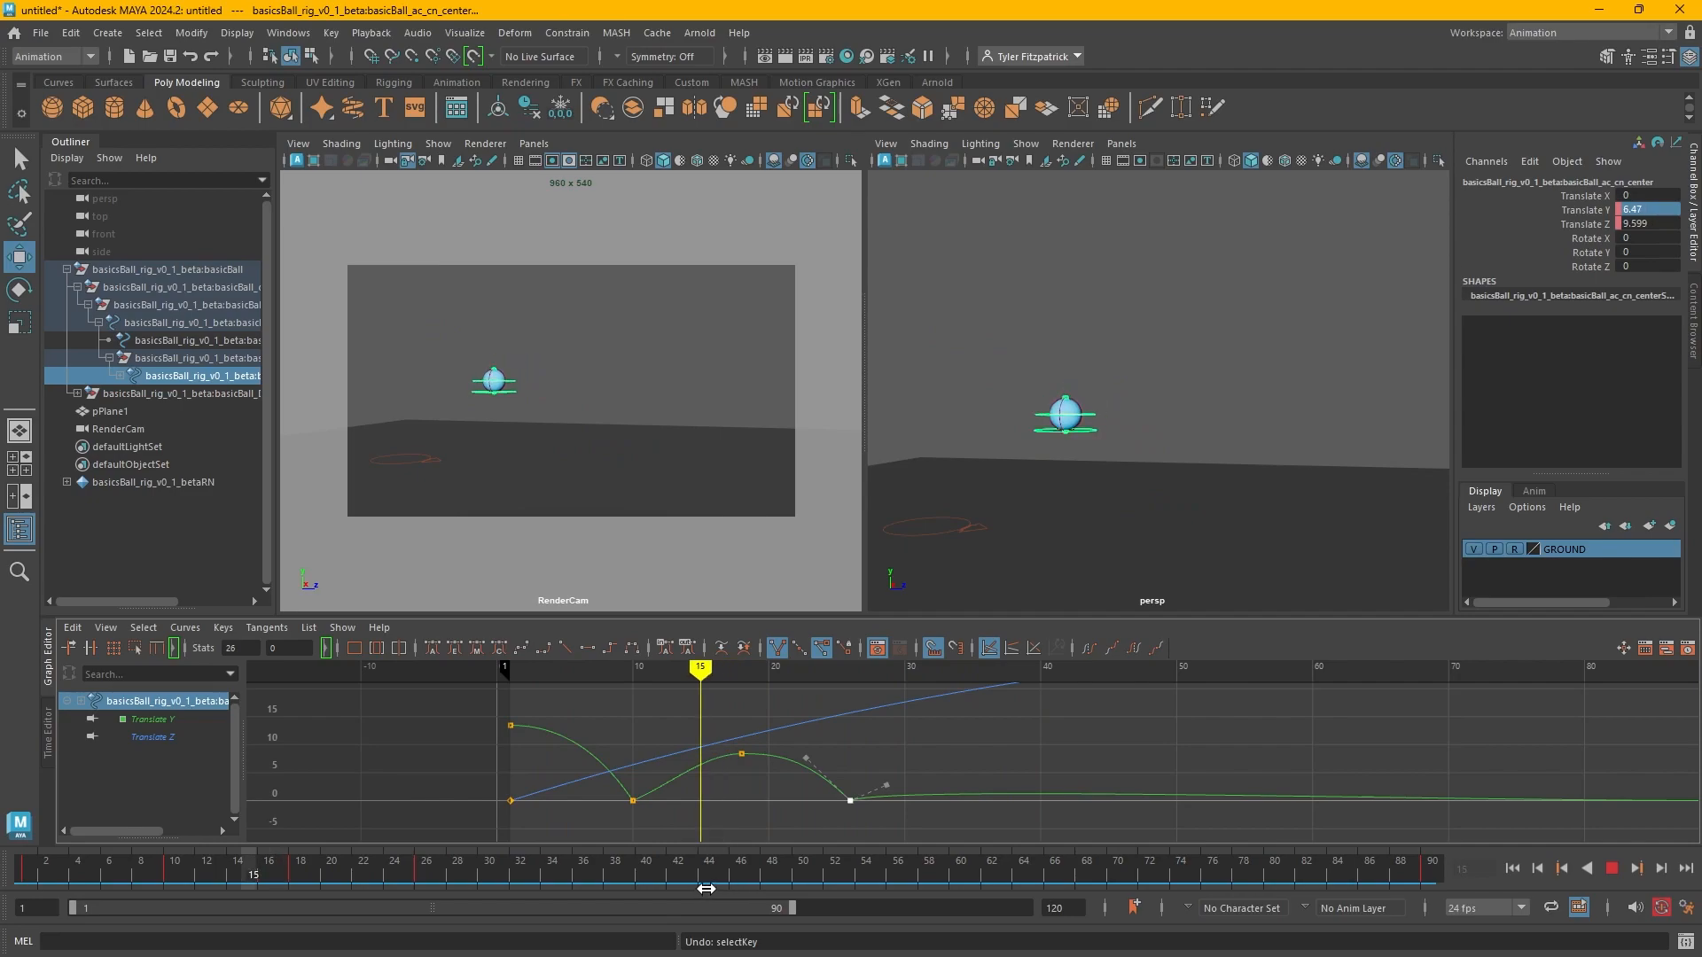
{"action": "left_click_drag", "start_coordinate": [706, 889], "coordinate": [769, 896]}
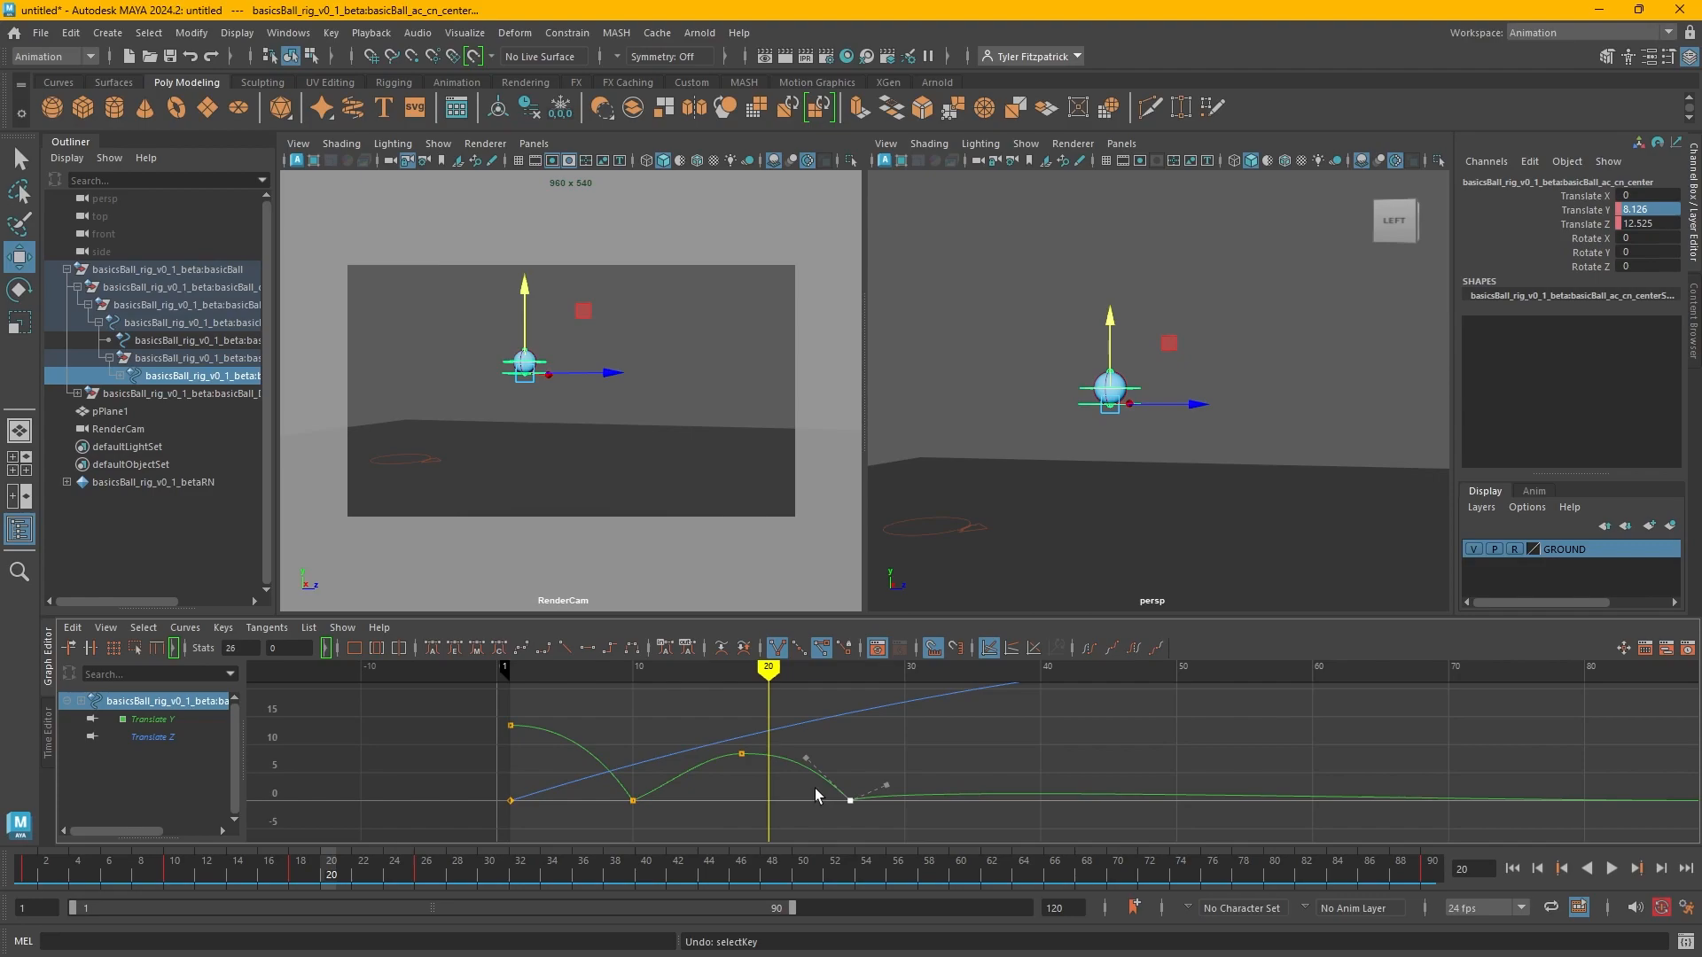
{"action": "mouse_move", "coordinate": [768, 671]}
{"action": "left_mouse_down"}
{"action": "mouse_move", "coordinate": [560, 660]}
{"action": "mouse_move", "coordinate": [848, 745]}
{"action": "left_mouse_up"}
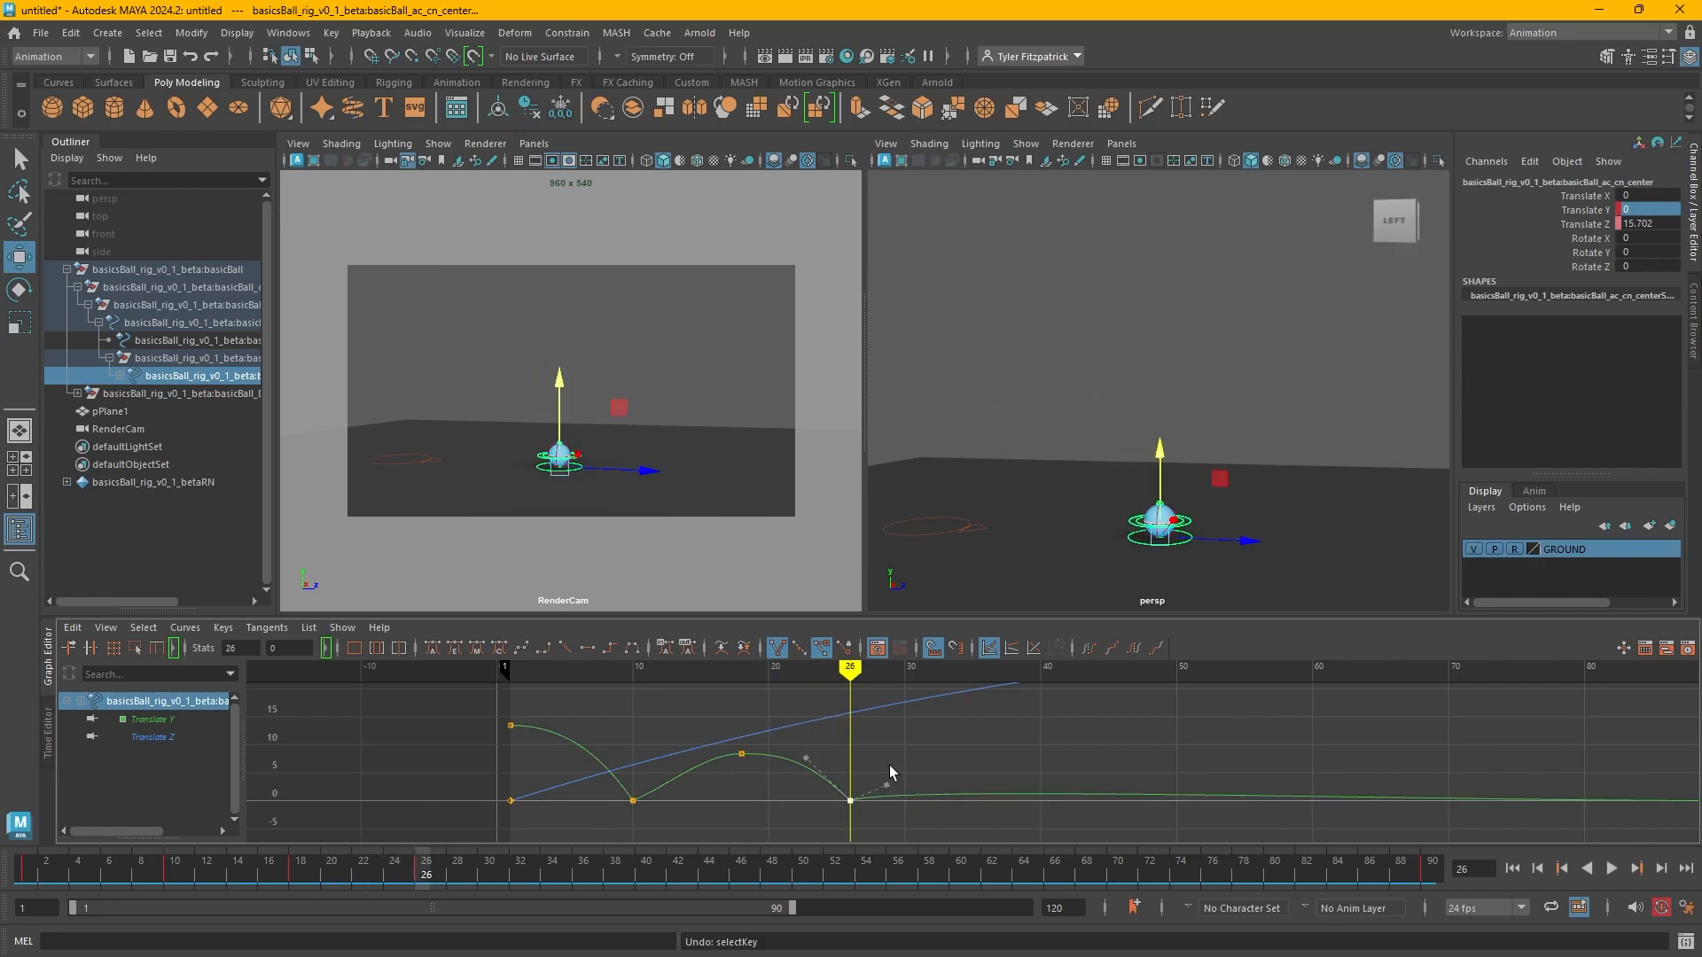
Round the second bounce with the frame 26 incoming and frame 10 outgoing handles, and enlarge the Graph Editor.
{"action": "left_click_drag", "start_coordinate": [804, 759], "coordinate": [816, 760]}
{"action": "left_click", "coordinate": [633, 801]}
{"action": "left_click", "coordinate": [664, 761]}
{"action": "left_click_drag", "start_coordinate": [874, 621], "coordinate": [874, 549]}
{"action": "key", "text": "shift+z"}
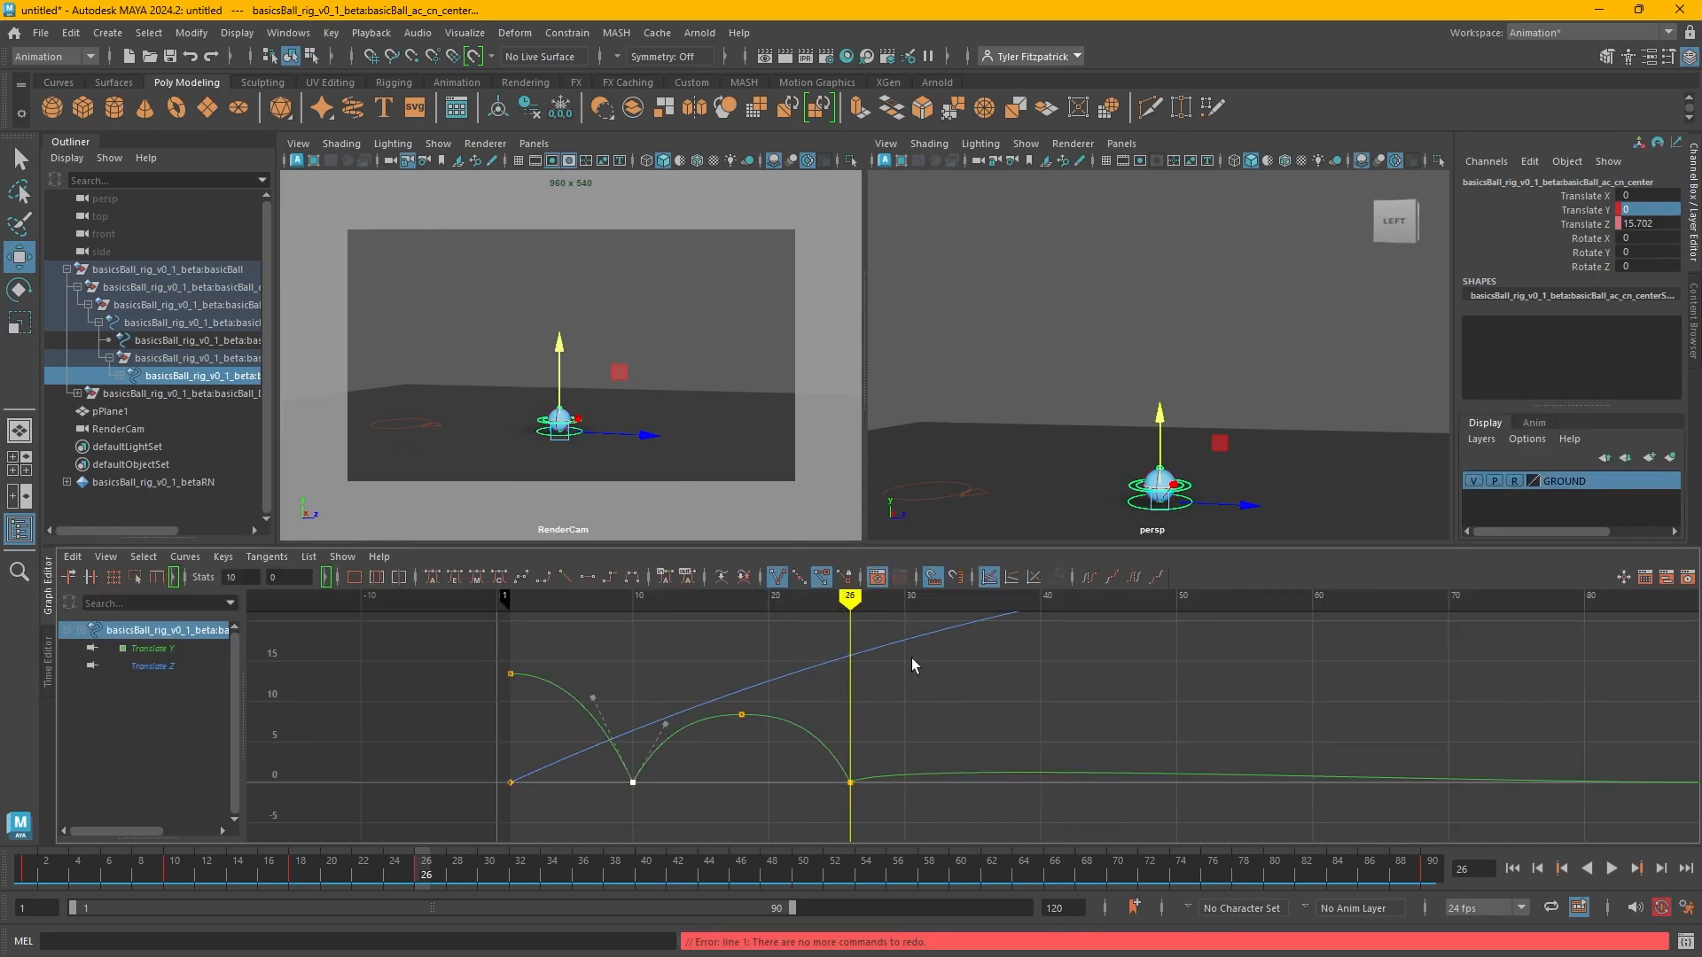
Advance to frame 33 and raise the ball to key a third peak lower than the one at frame 18.
{"action": "key", "text": "alt+period"}
{"action": "key", "text": "alt+comma"}
{"action": "key", "text": "alt+period"}
{"action": "key", "text": "alt+comma"}
{"action": "key", "text": "alt+period"}
{"action": "key", "text": "alt+period"}
{"action": "key", "text": "alt+period"}
{"action": "key", "text": "alt+period"}
{"action": "key", "text": "alt+period"}
{"action": "key", "text": "alt+period"}
{"action": "key", "text": "alt+period"}
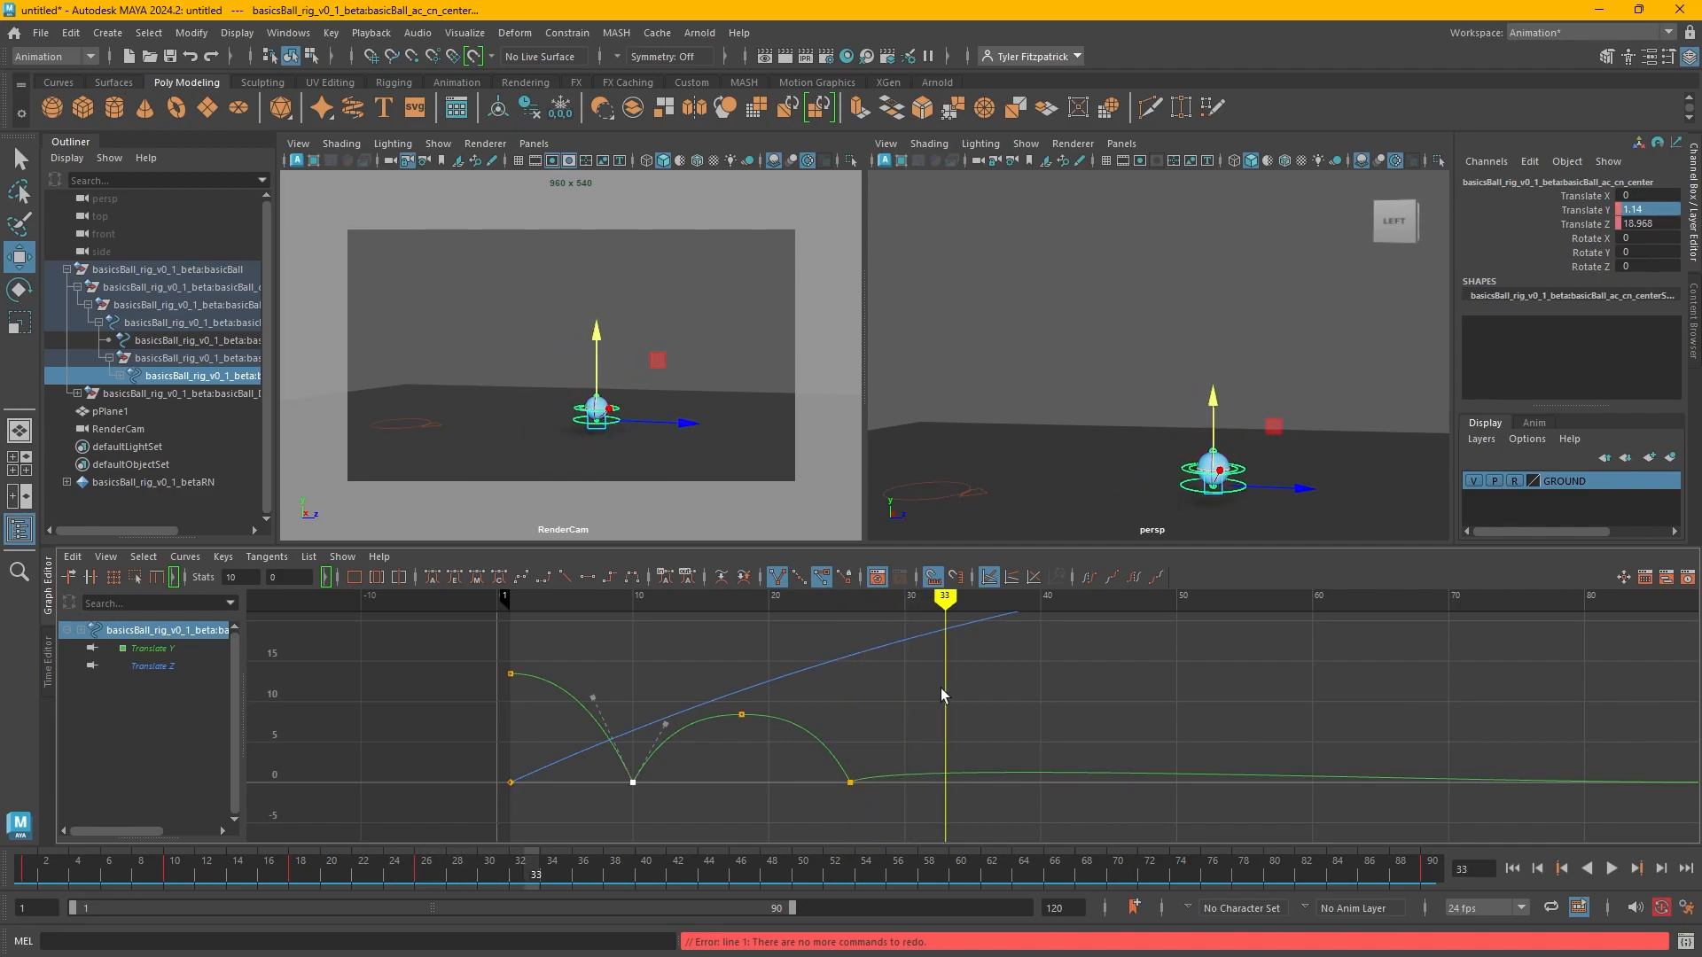
{"action": "left_click", "coordinate": [1043, 772]}
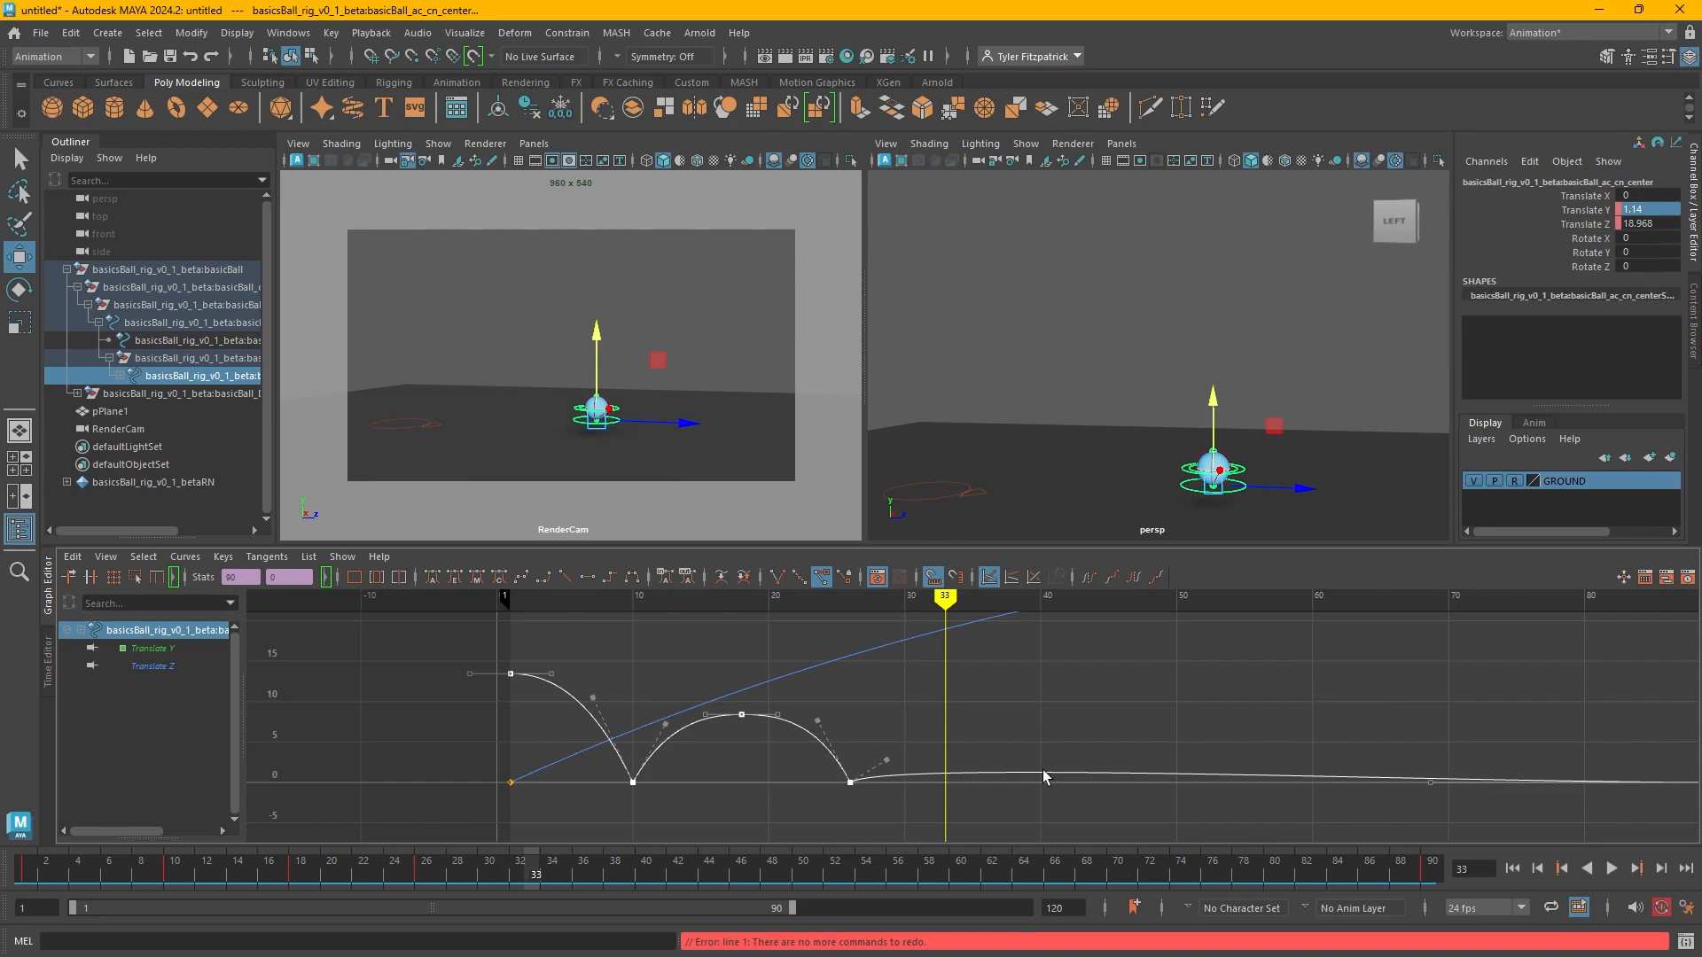
{"action": "left_click_drag", "start_coordinate": [1215, 396], "coordinate": [1216, 331]}
Set Translate Y to 0 at frame 40 and shape the contact key's broken handles into a rounded arc.
{"action": "key", "text": "alt+period"}
{"action": "key", "text": "alt+period"}
{"action": "key", "text": "alt+period"}
{"action": "key", "text": "alt+period"}
{"action": "key", "text": "alt+period"}
{"action": "key", "text": "alt+period"}
{"action": "key", "text": "alt+period"}
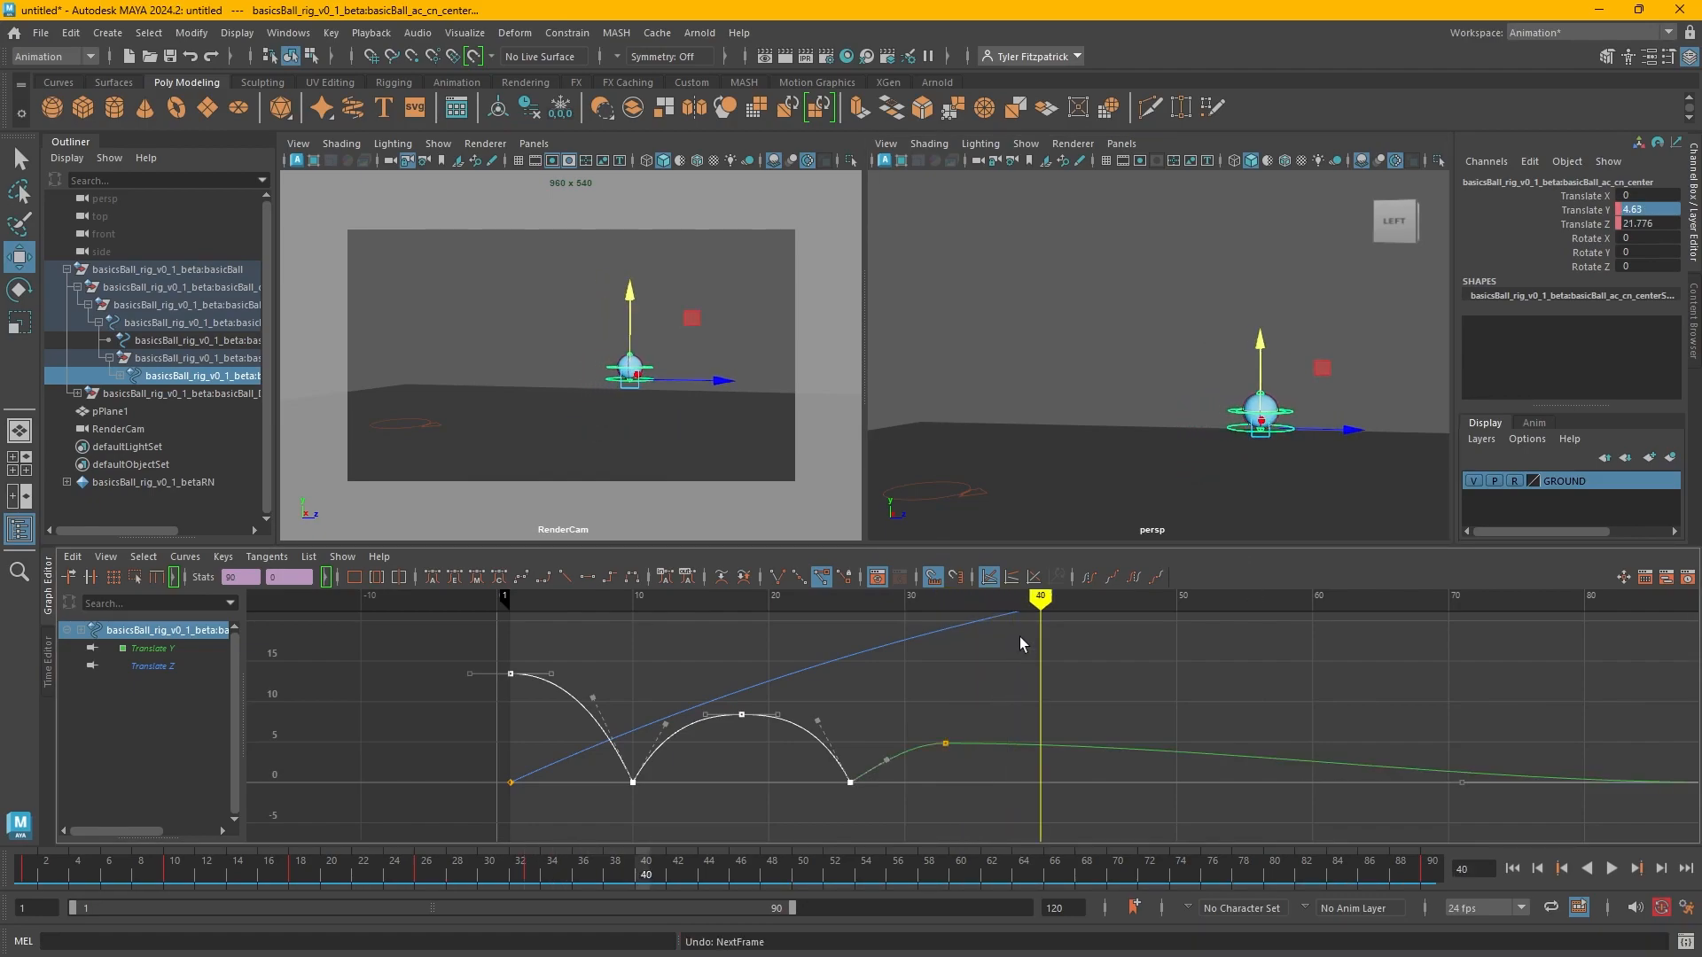
{"action": "type", "text": "0"}
{"action": "key", "text": "Return"}
{"action": "left_click_drag", "start_coordinate": [1002, 698], "coordinate": [1074, 748]}
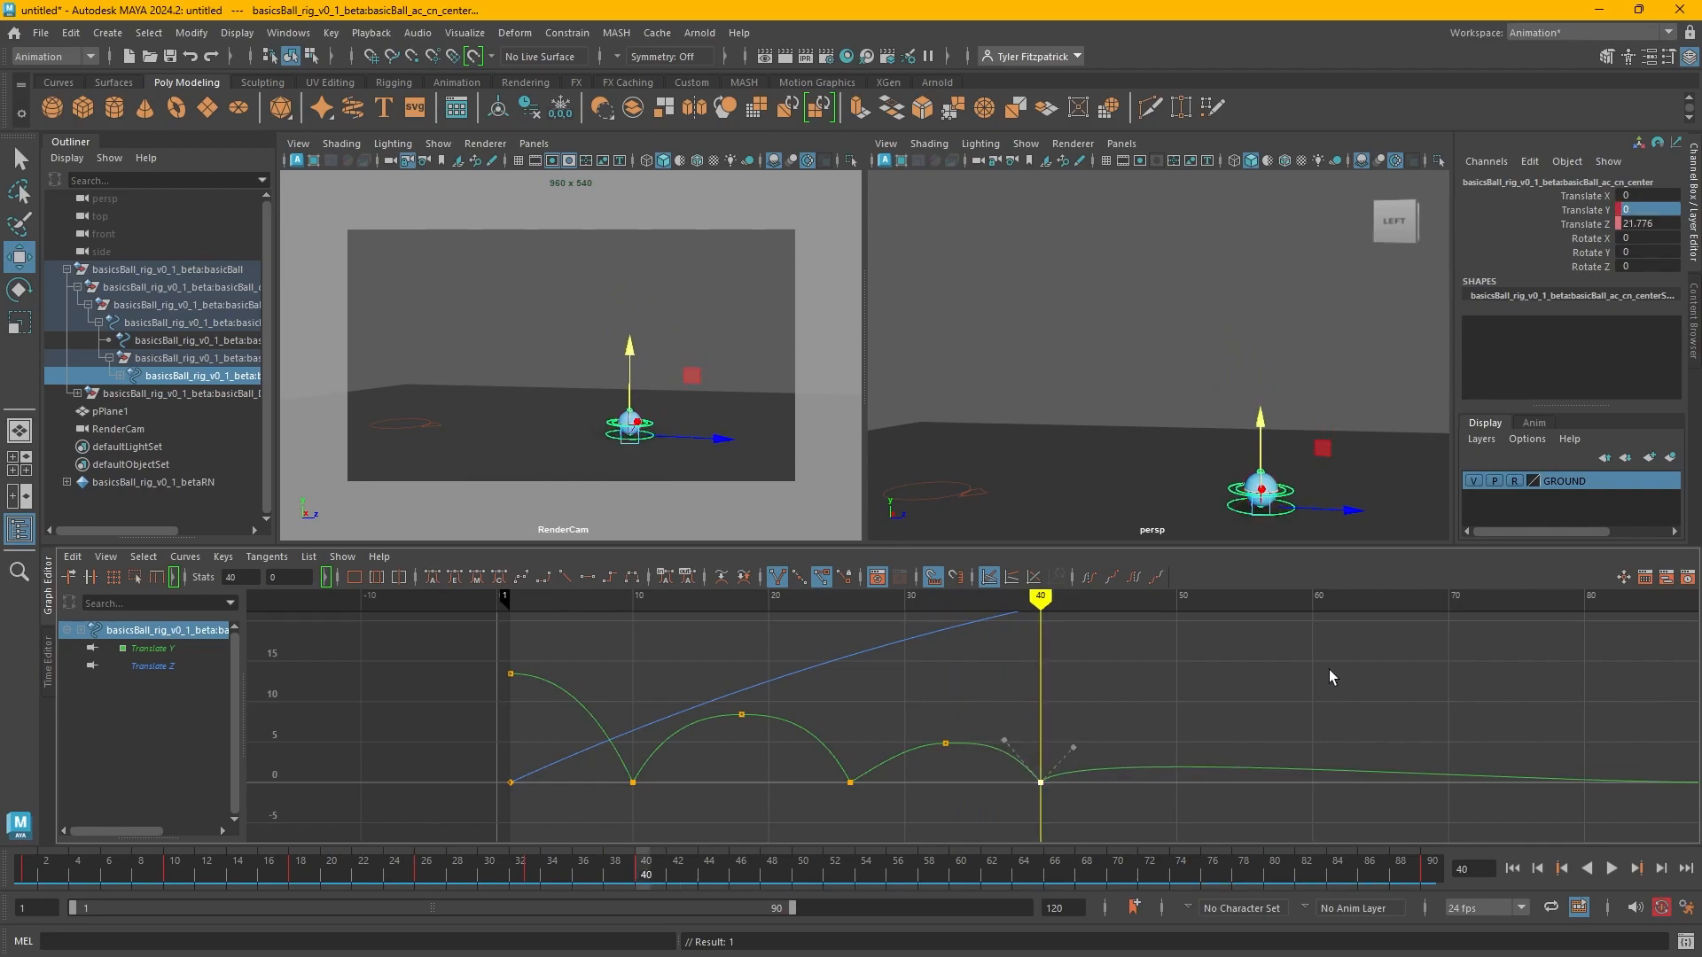
Advance to frame 46 and raise the ball to a Translate Y of about 3.148 for the next peak.
{"action": "key", "text": "alt+period"}
{"action": "key", "text": "alt+period"}
{"action": "key", "text": "alt+period"}
{"action": "key", "text": "alt+period"}
{"action": "key", "text": "alt+period"}
{"action": "key", "text": "alt+period"}
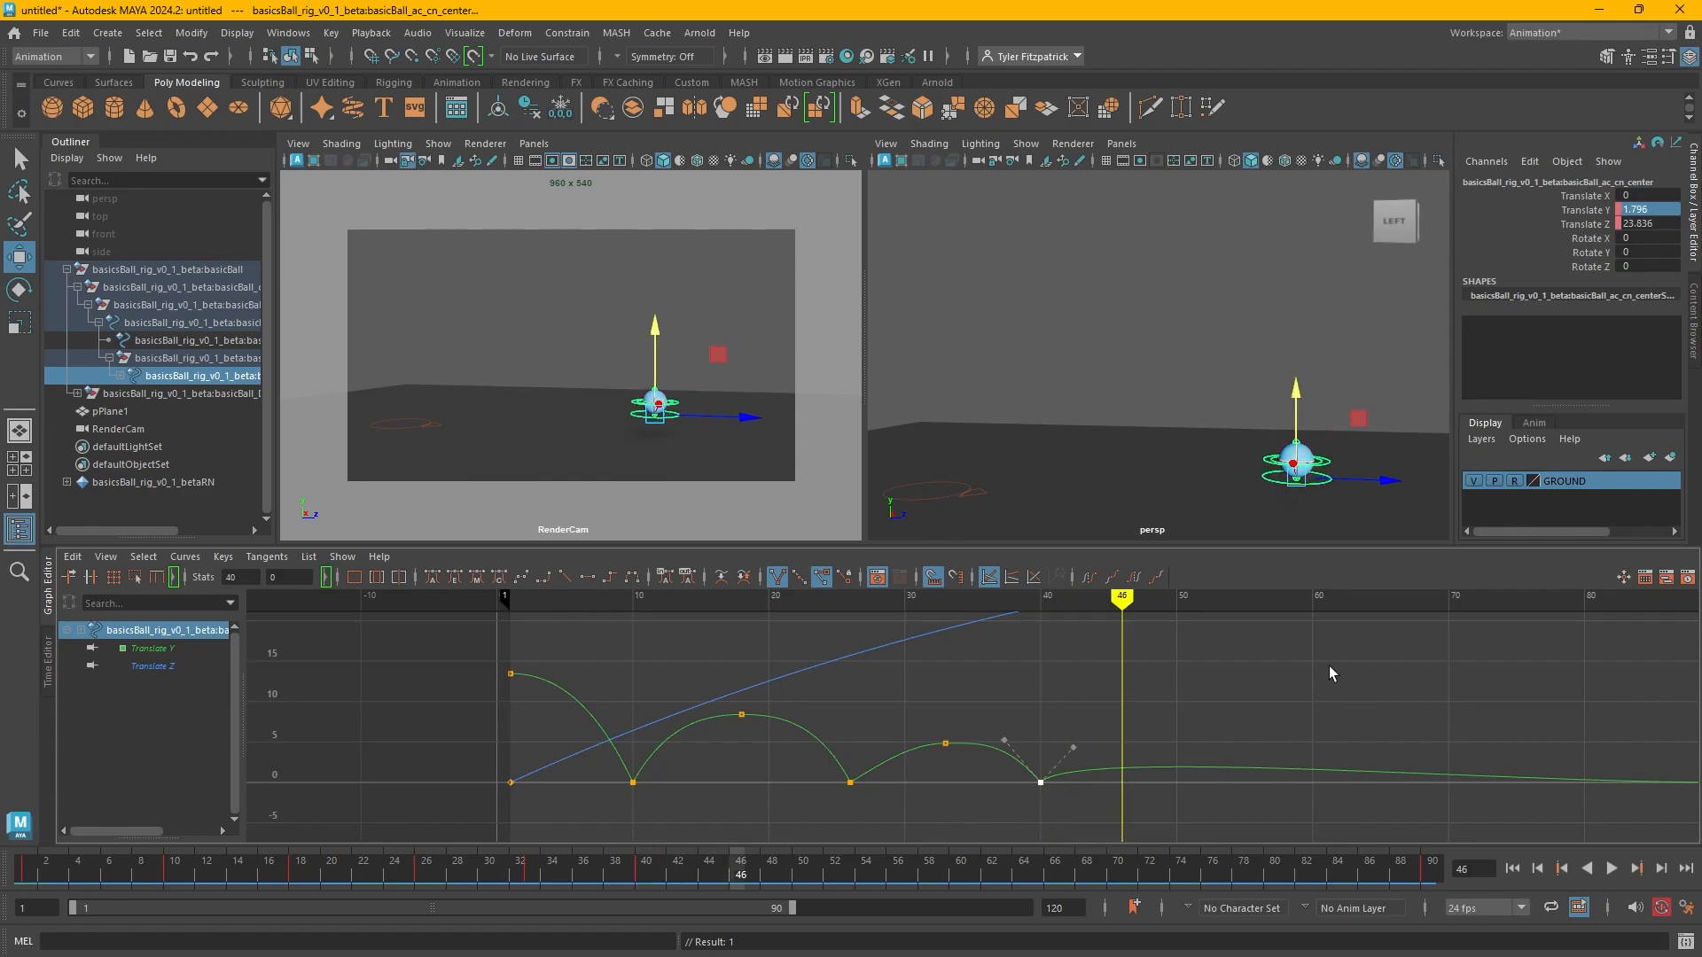
{"action": "mouse_move", "coordinate": [1295, 391]}
{"action": "left_mouse_down"}
{"action": "mouse_move", "coordinate": [1294, 340]}
{"action": "mouse_move", "coordinate": [1295, 366]}
{"action": "left_mouse_up"}
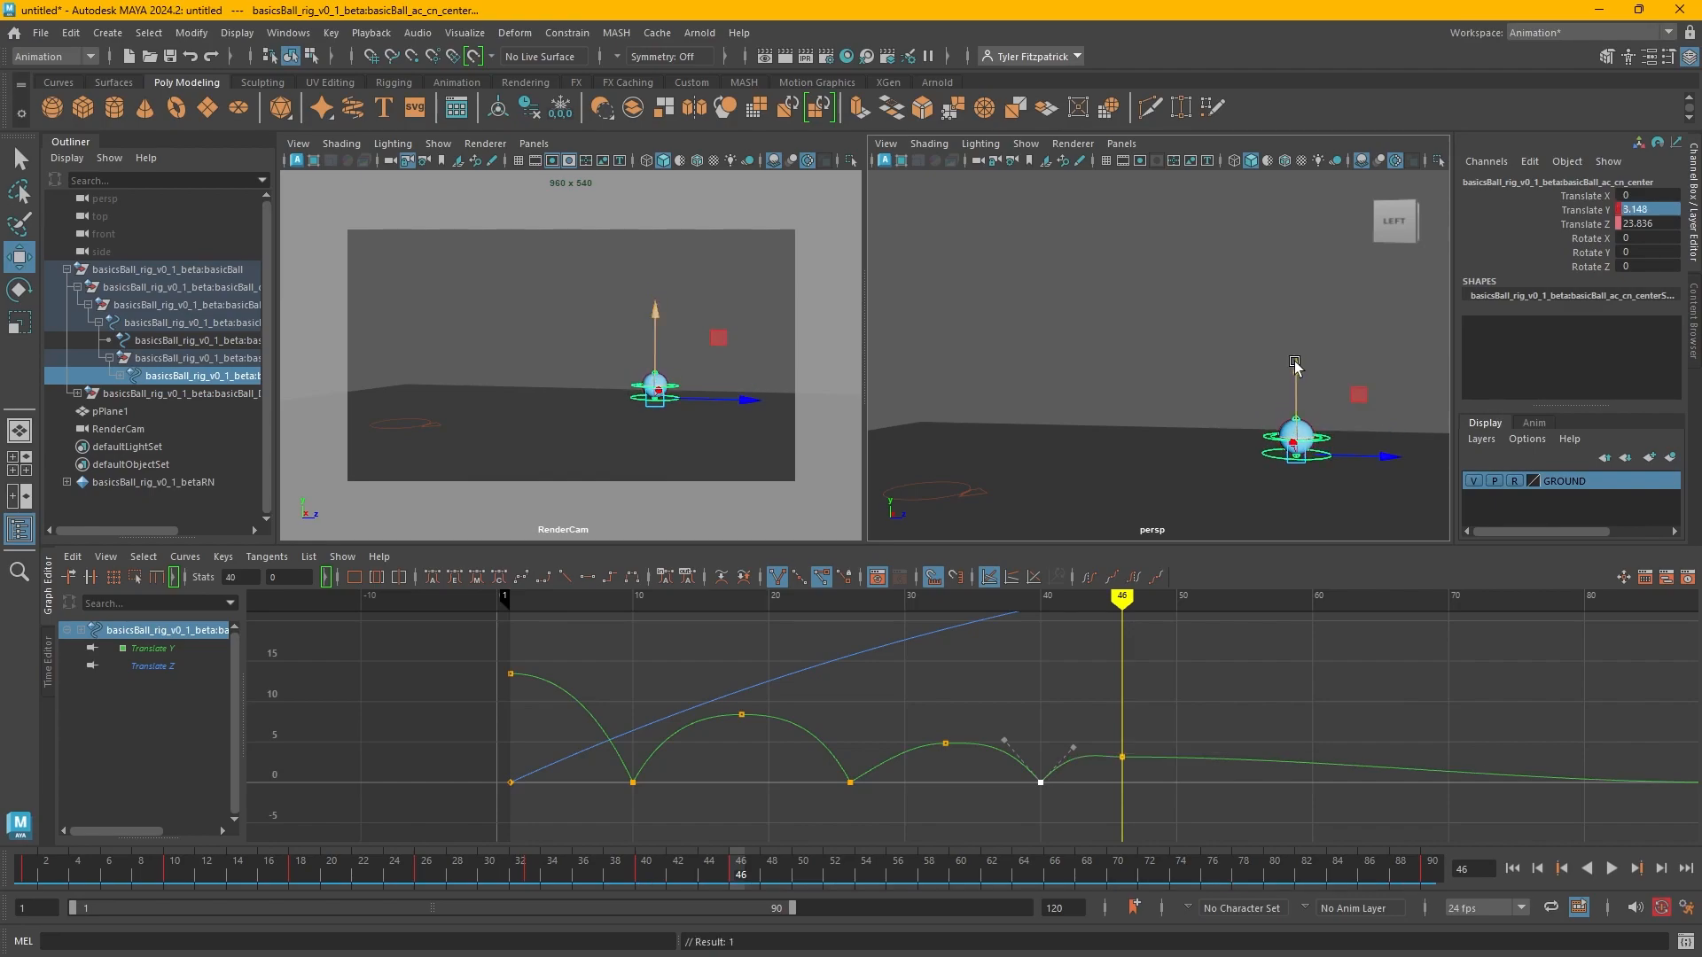
Advance to frame 52 and set Translate Y to 0 for the next ground contact.
{"action": "key", "text": "alt+period"}
{"action": "key", "text": "alt+period"}
{"action": "key", "text": "alt+period"}
{"action": "key", "text": "alt+period"}
{"action": "key", "text": "alt+period"}
{"action": "key", "text": "alt+period"}
{"action": "left_click", "coordinate": [1327, 404]}
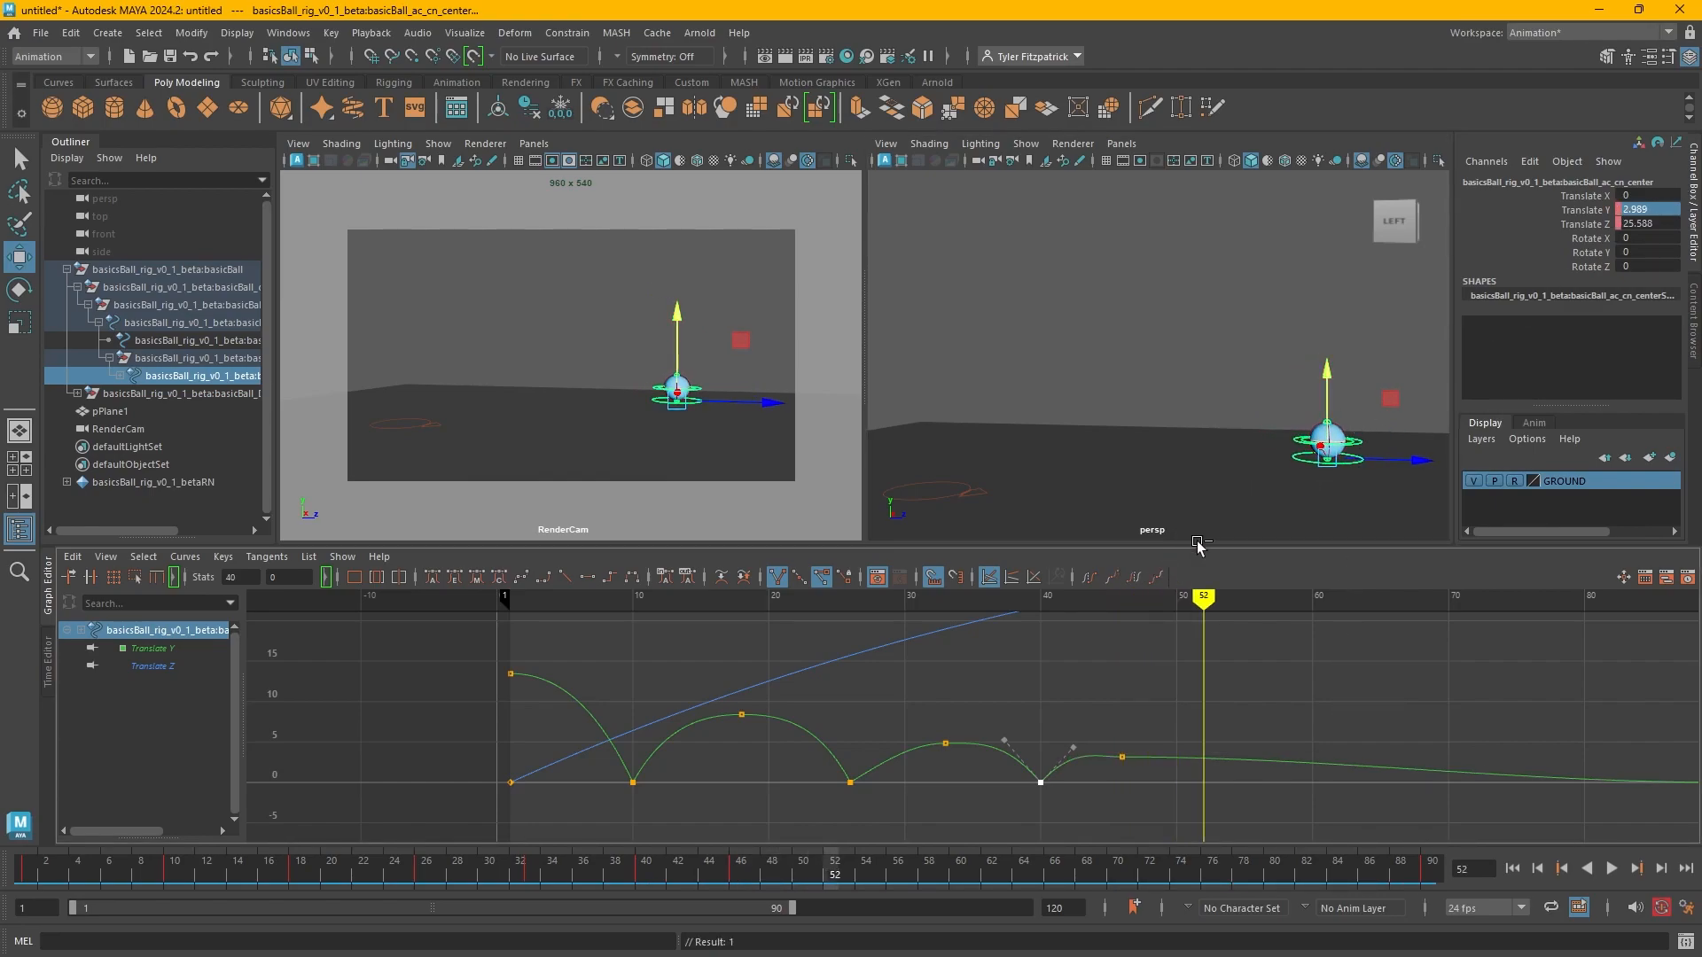
{"action": "type", "text": "0"}
{"action": "key", "text": "Return"}
Adjust the frame 52 incoming and frame 40 outgoing handles to round the bounce between those contacts.
{"action": "left_click_drag", "start_coordinate": [1164, 690], "coordinate": [1173, 760]}
{"action": "left_click", "coordinate": [1041, 782]}
{"action": "left_click_drag", "start_coordinate": [1069, 748], "coordinate": [1062, 757]}
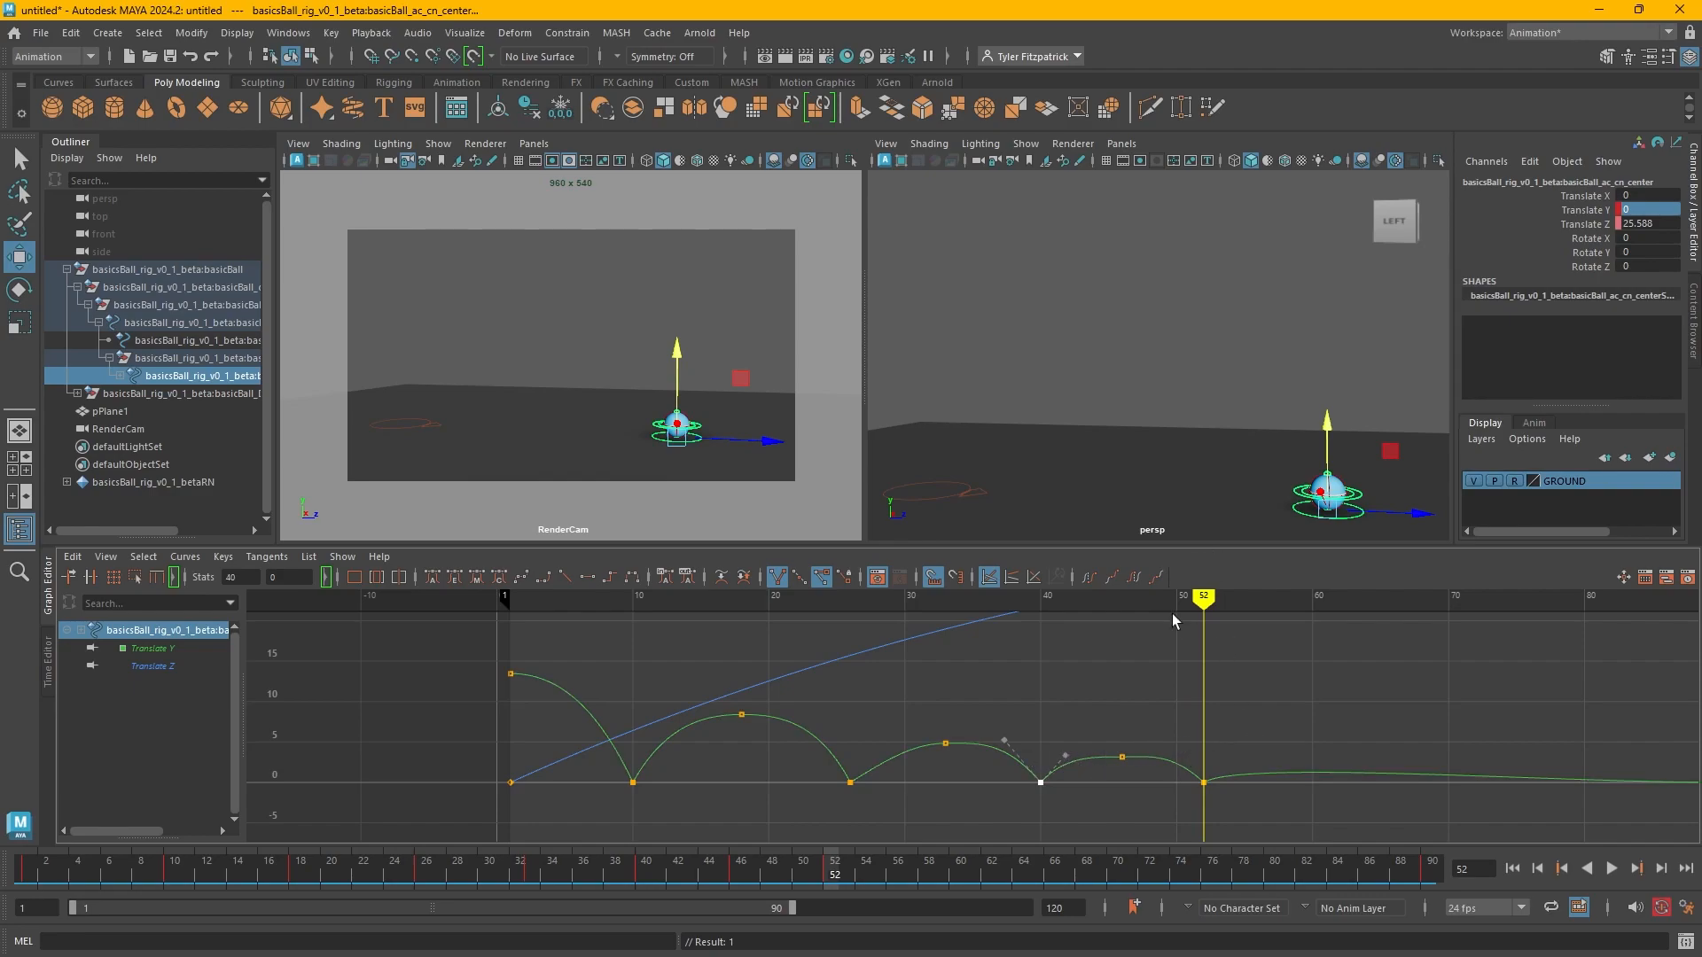
Move to frame 57 and raise the ball to a Translate Y of about 1.676 for a smaller peak.
{"action": "key", "text": "alt+period"}
{"action": "key", "text": "alt+period"}
{"action": "key", "text": "alt+period"}
{"action": "key", "text": "alt+period"}
{"action": "key", "text": "ctrl+z"}
{"action": "key", "text": "alt+period"}
{"action": "key", "text": "alt+period"}
{"action": "key", "text": "alt+period"}
{"action": "key", "text": "alt+period"}
{"action": "key", "text": "alt+period"}
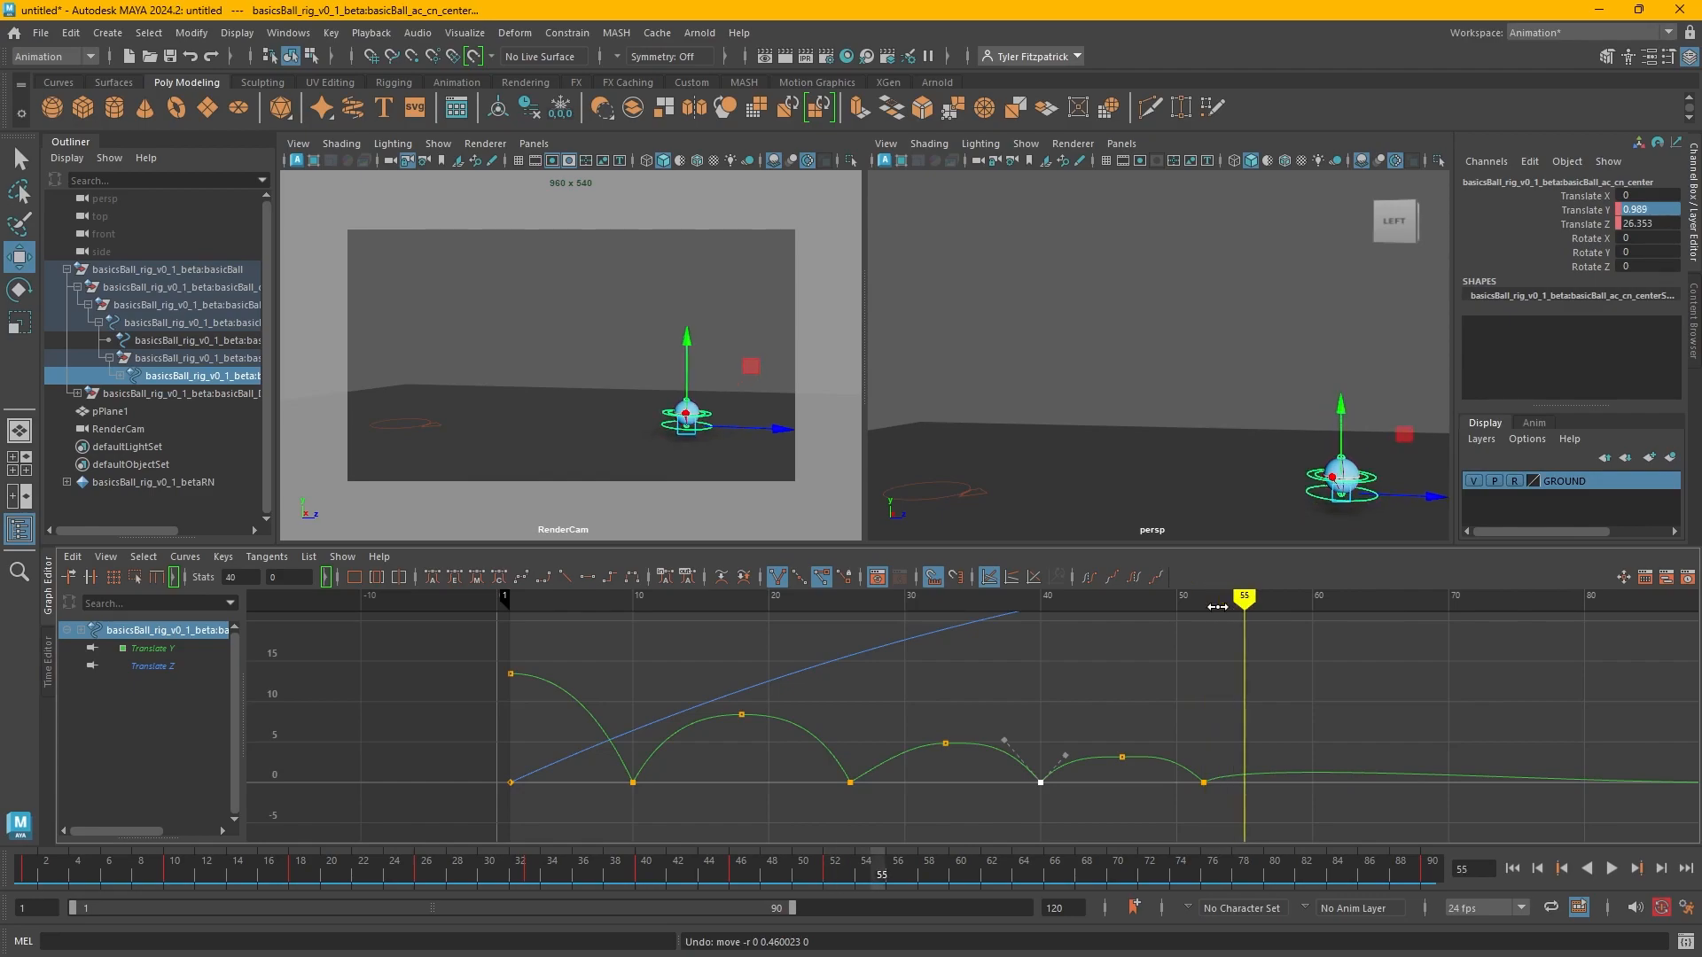
{"action": "left_click_drag", "start_coordinate": [1349, 405], "coordinate": [1348, 396]}
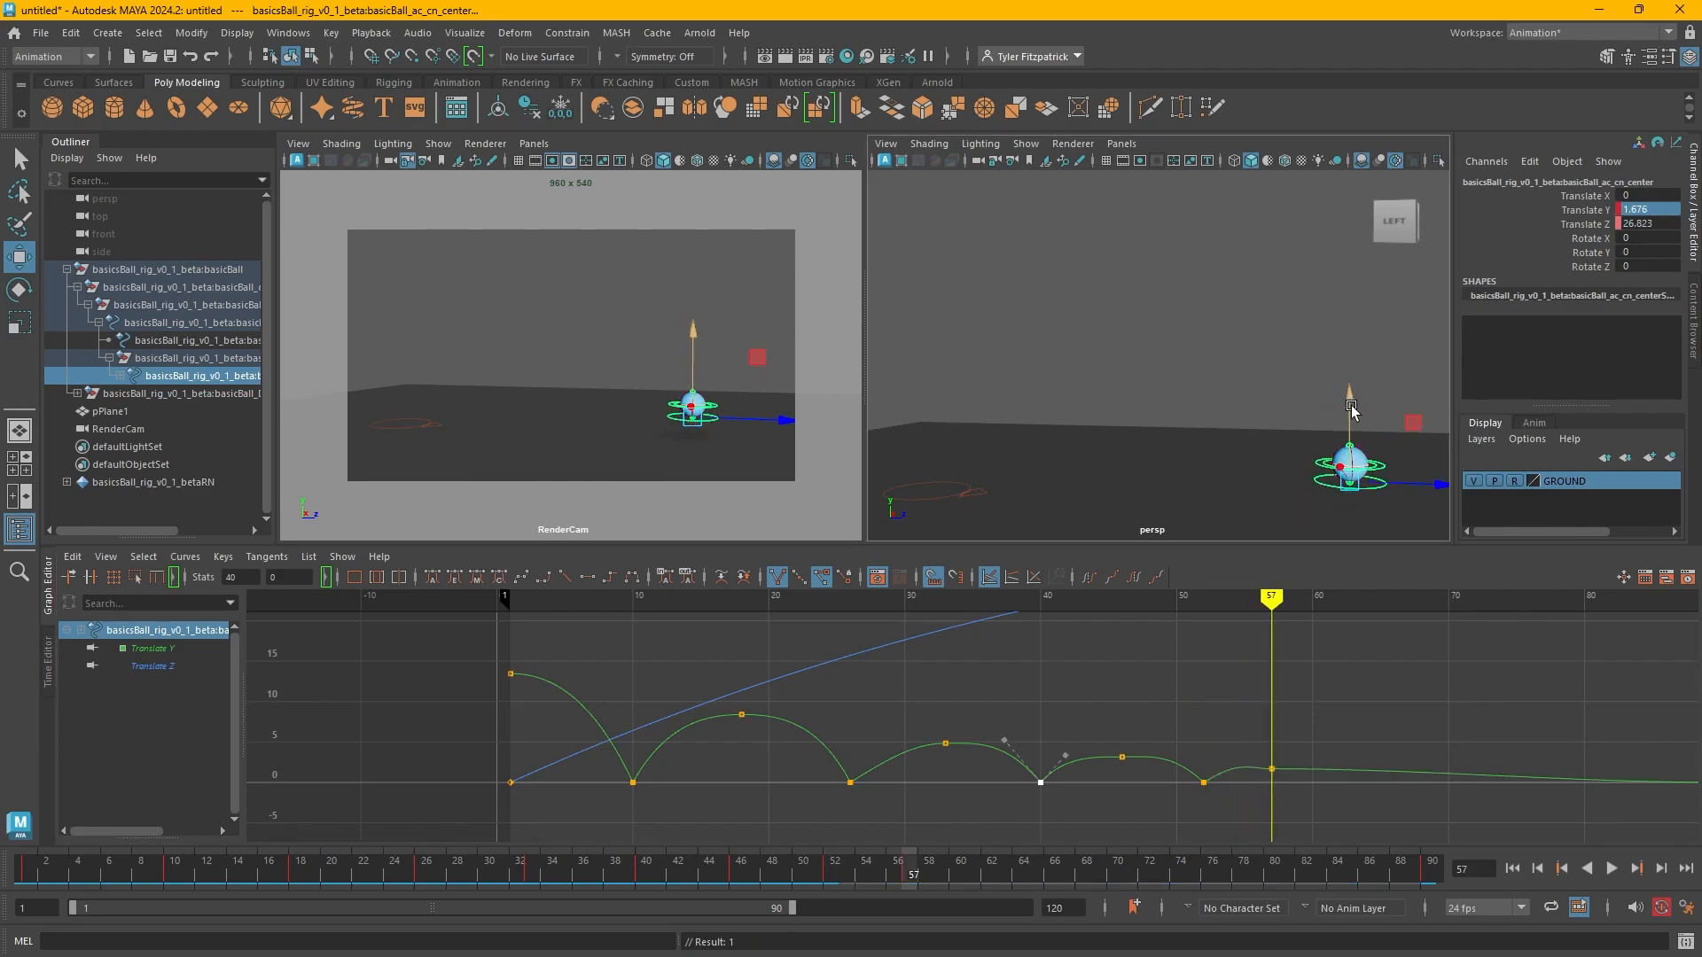
Paste the ground-contact key with Translate Y 0 at frame 62 and shape the handles of its arc.
{"action": "key", "text": "ctrl+c"}
{"action": "key", "text": "alt+period"}
{"action": "key", "text": "alt+period"}
{"action": "key", "text": "alt+period"}
{"action": "key", "text": "alt+period"}
{"action": "key", "text": "alt+period"}
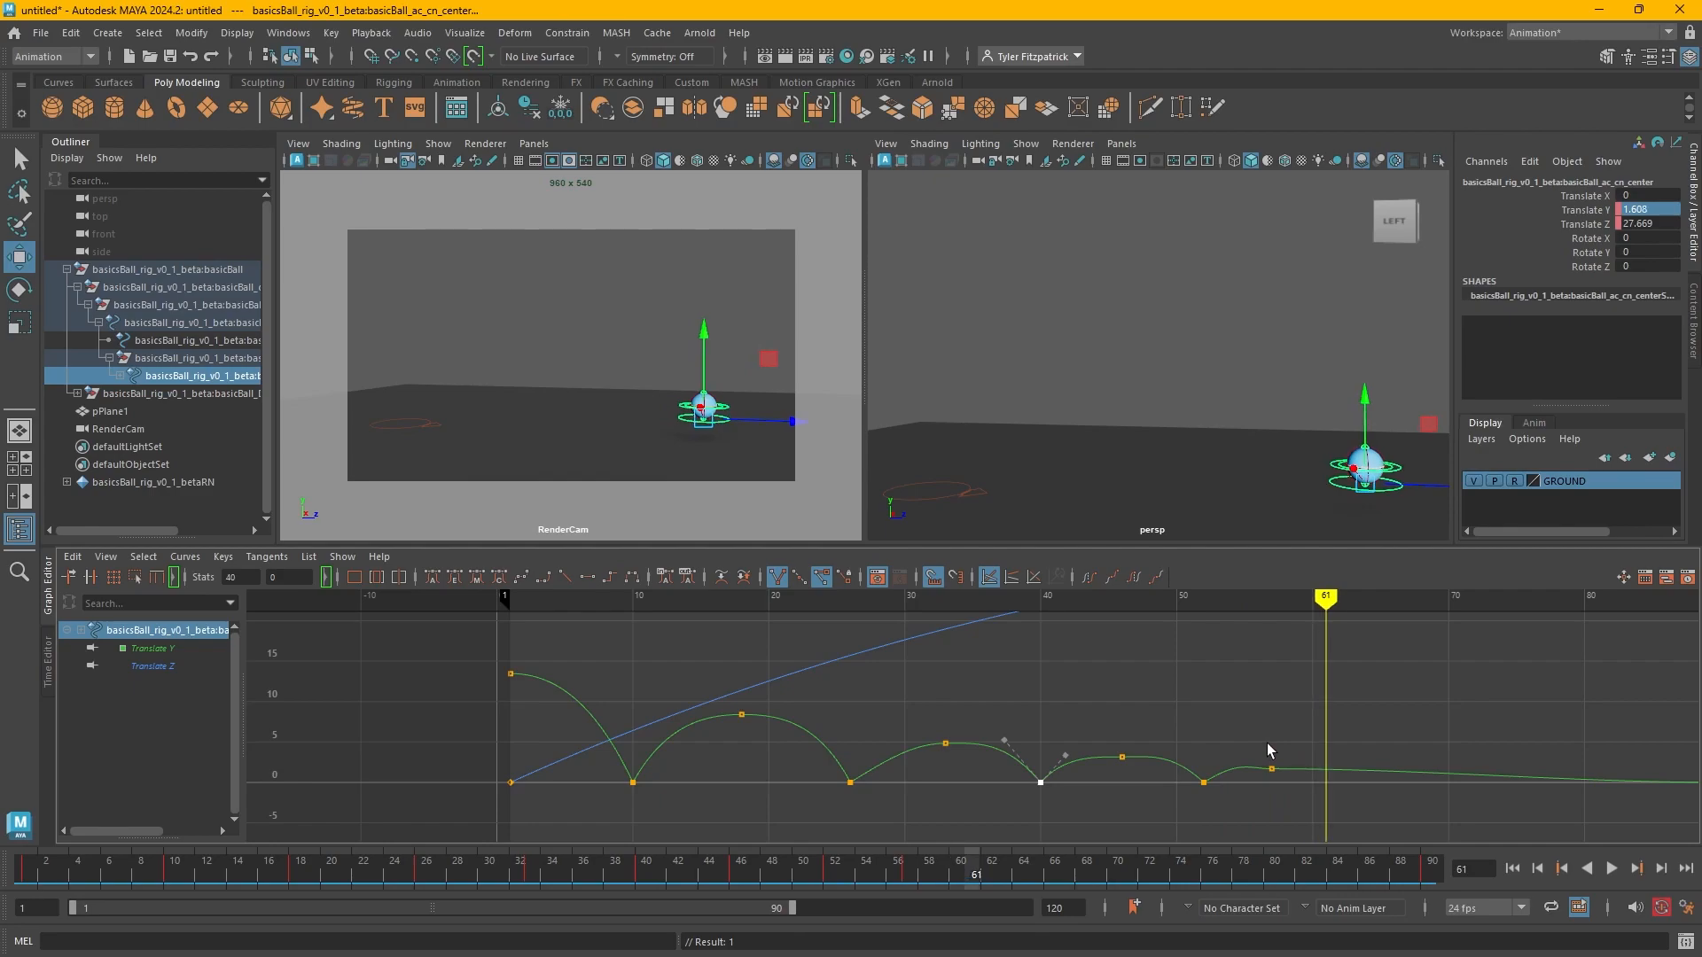
{"action": "key", "text": "ctrl+v"}
{"action": "left_click_drag", "start_coordinate": [1300, 697], "coordinate": [1314, 765]}
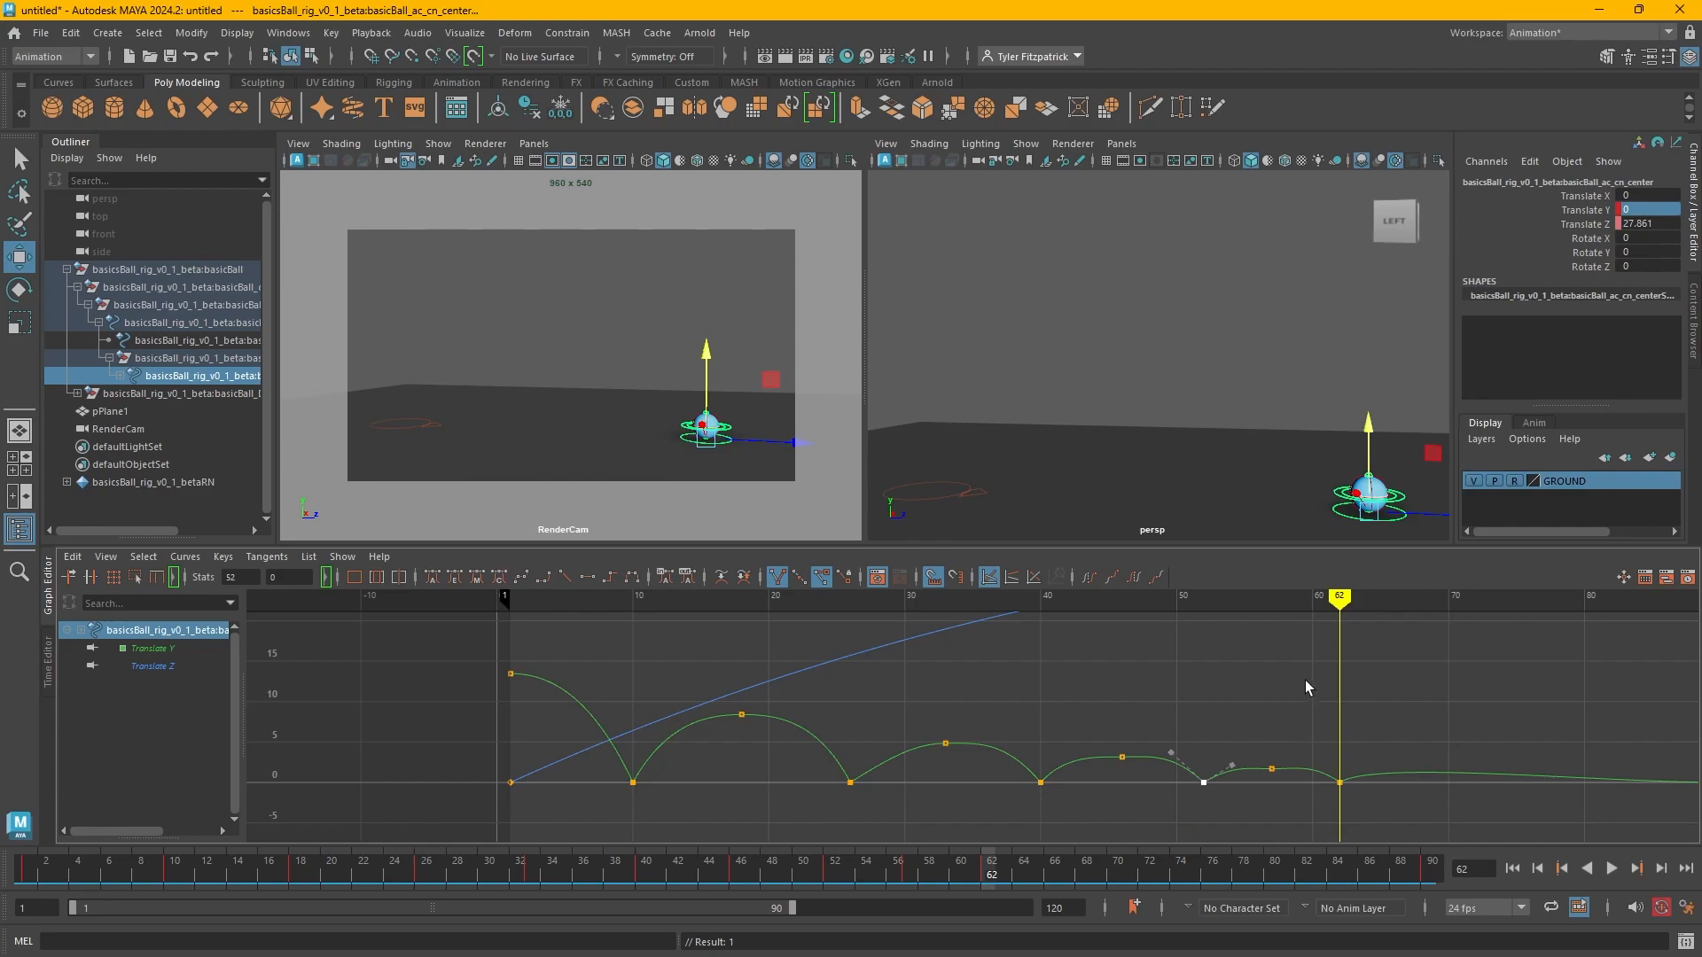
Refine the Translate Y tangent handles at the frame 40, 52 and 62 contacts to make the small bounces evenly rounded.
{"action": "right_click_drag", "start_coordinate": [1317, 702], "coordinate": [1321, 627], "text": "alt+shift"}
{"action": "key", "text": "ctrl+z"}
{"action": "middle_click_drag", "start_coordinate": [1345, 779], "coordinate": [1218, 681], "text": "alt"}
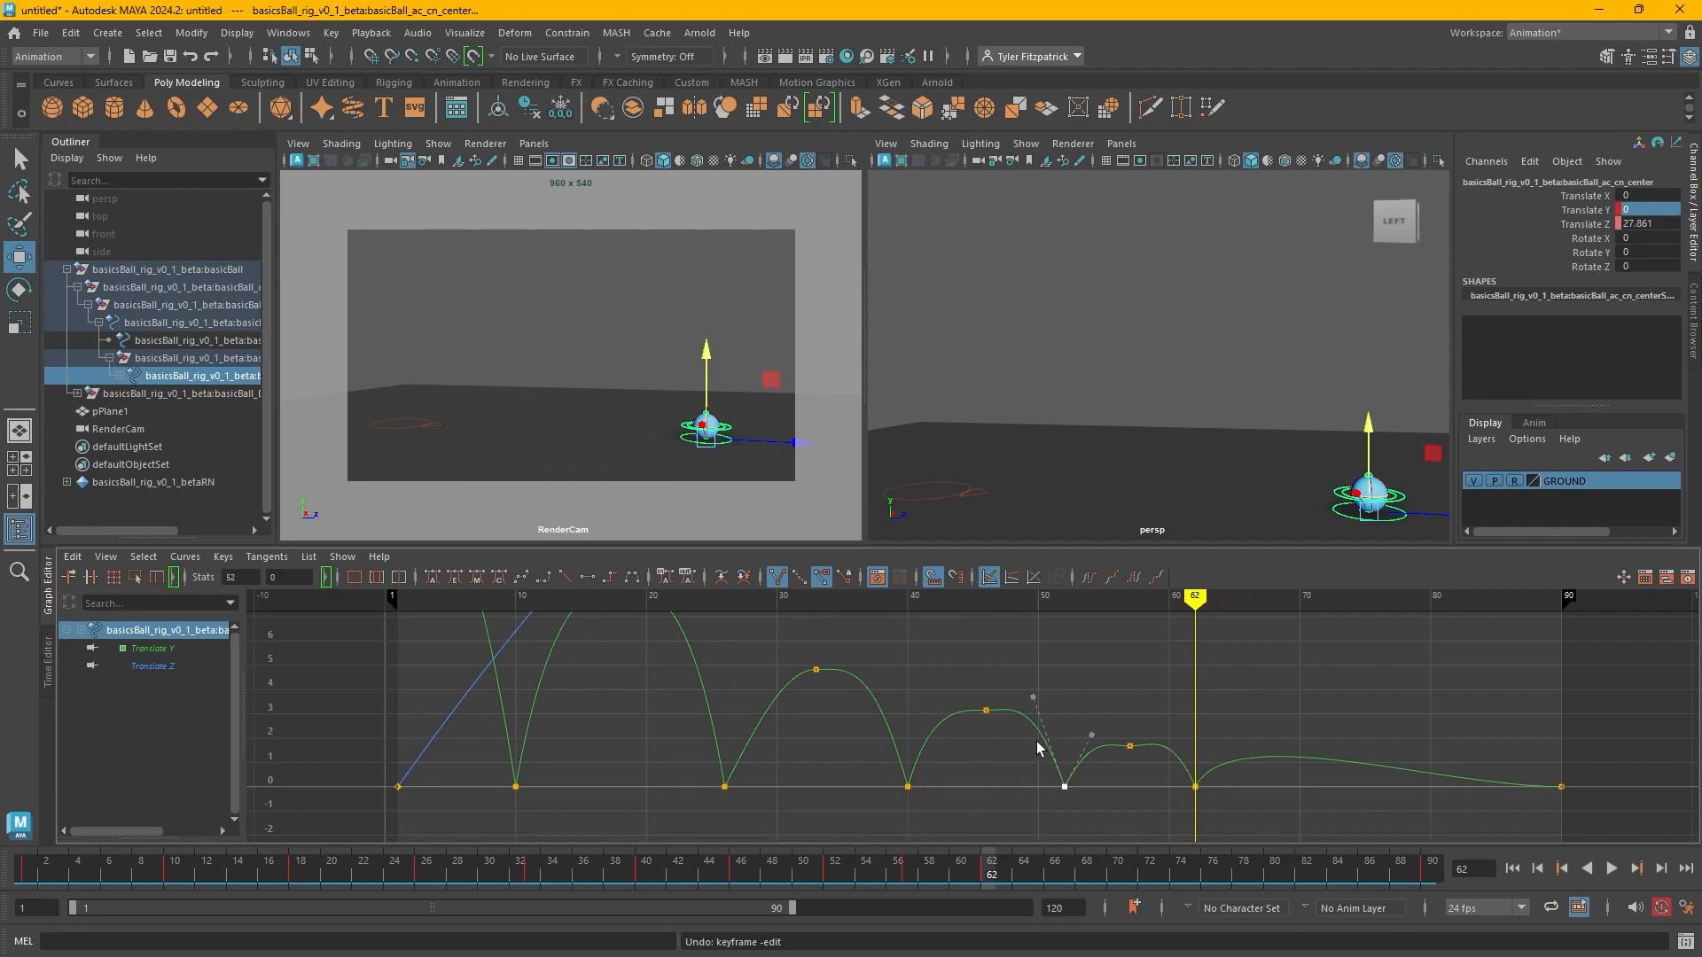
{"action": "right_click_drag", "start_coordinate": [1258, 767], "coordinate": [1144, 794], "text": "alt+shift"}
{"action": "left_click_drag", "start_coordinate": [1097, 742], "coordinate": [1079, 768]}
{"action": "left_click", "coordinate": [1195, 818]}
{"action": "left_click_drag", "start_coordinate": [1170, 738], "coordinate": [1168, 760]}
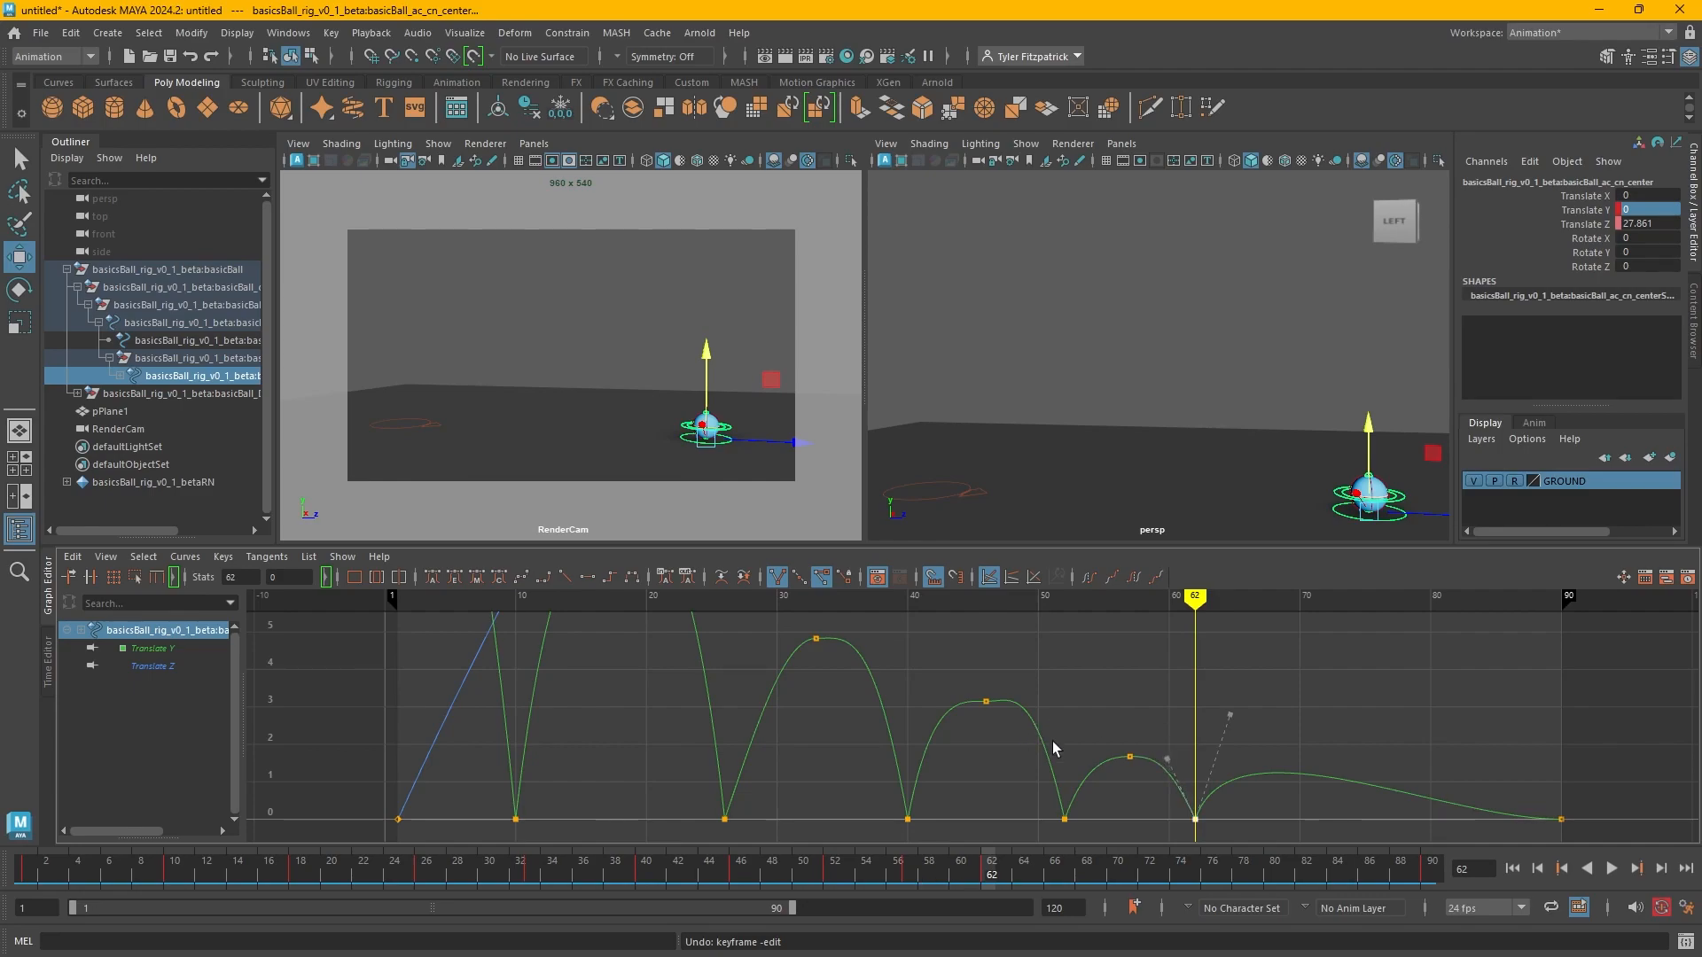
{"action": "left_click", "coordinate": [1064, 818]}
{"action": "left_click", "coordinate": [906, 820]}
Key a peak at frame 66 with Translate Y about 1.064 and lower the frame 62 key's outgoing handle.
{"action": "middle_click_drag", "start_coordinate": [1334, 793], "coordinate": [771, 733], "text": "alt"}
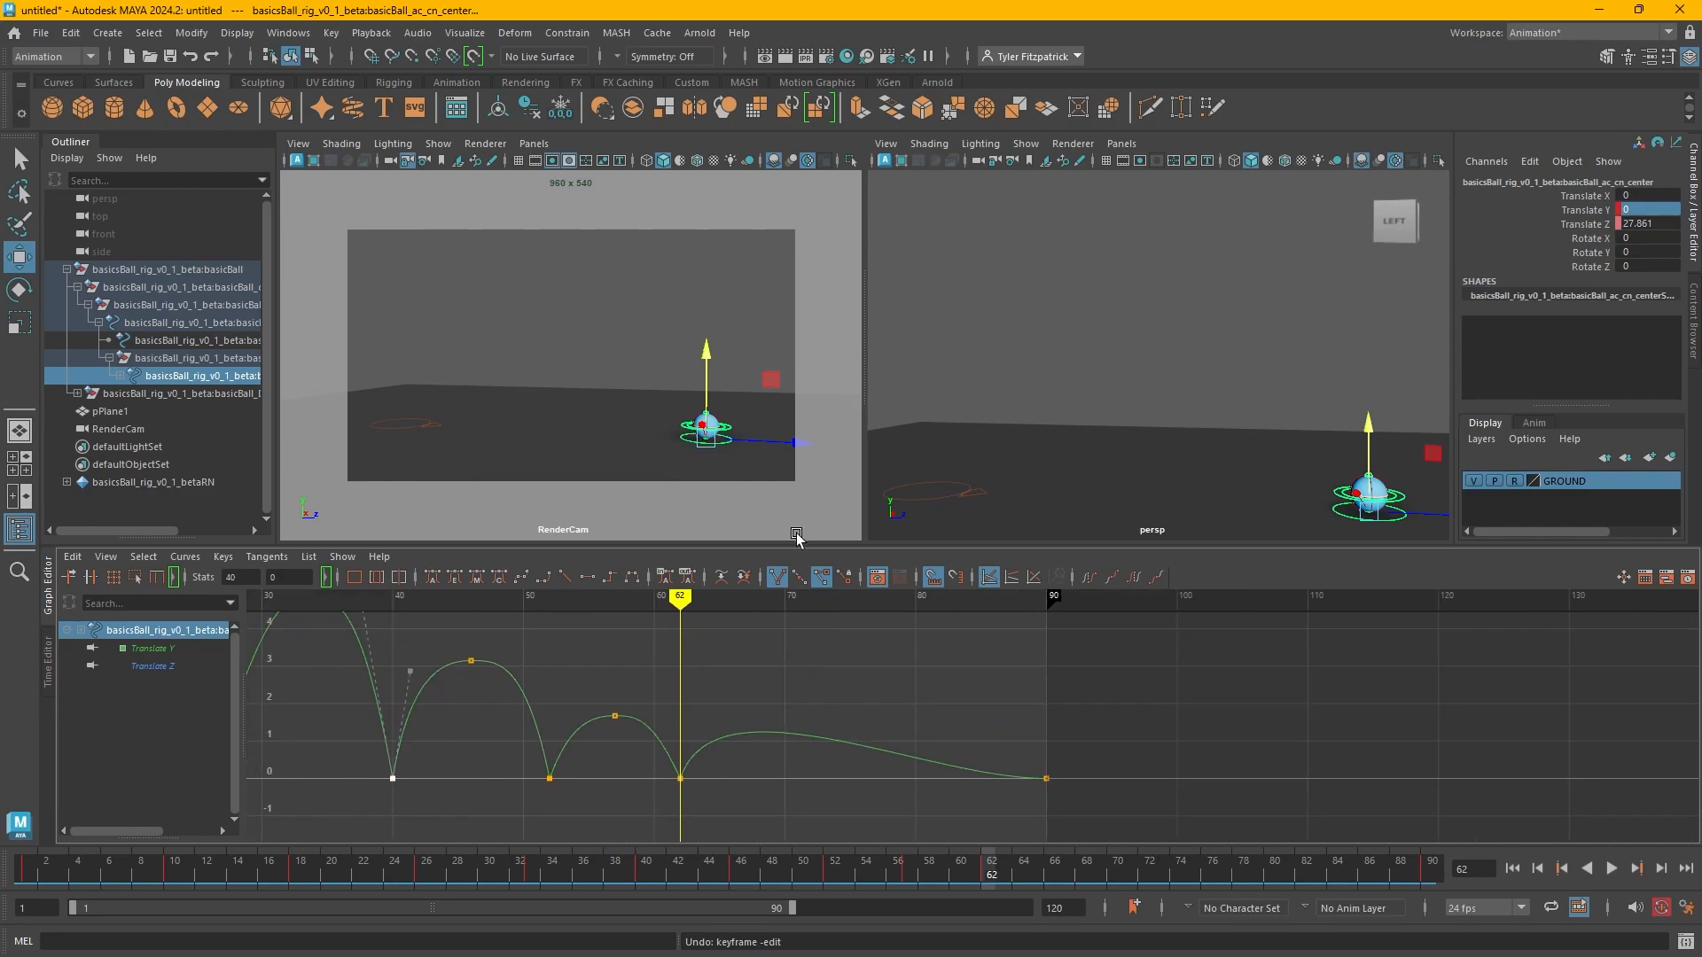
{"action": "key", "text": "alt+period"}
{"action": "key", "text": "alt+period"}
{"action": "key", "text": "alt+period"}
{"action": "key", "text": "alt+period"}
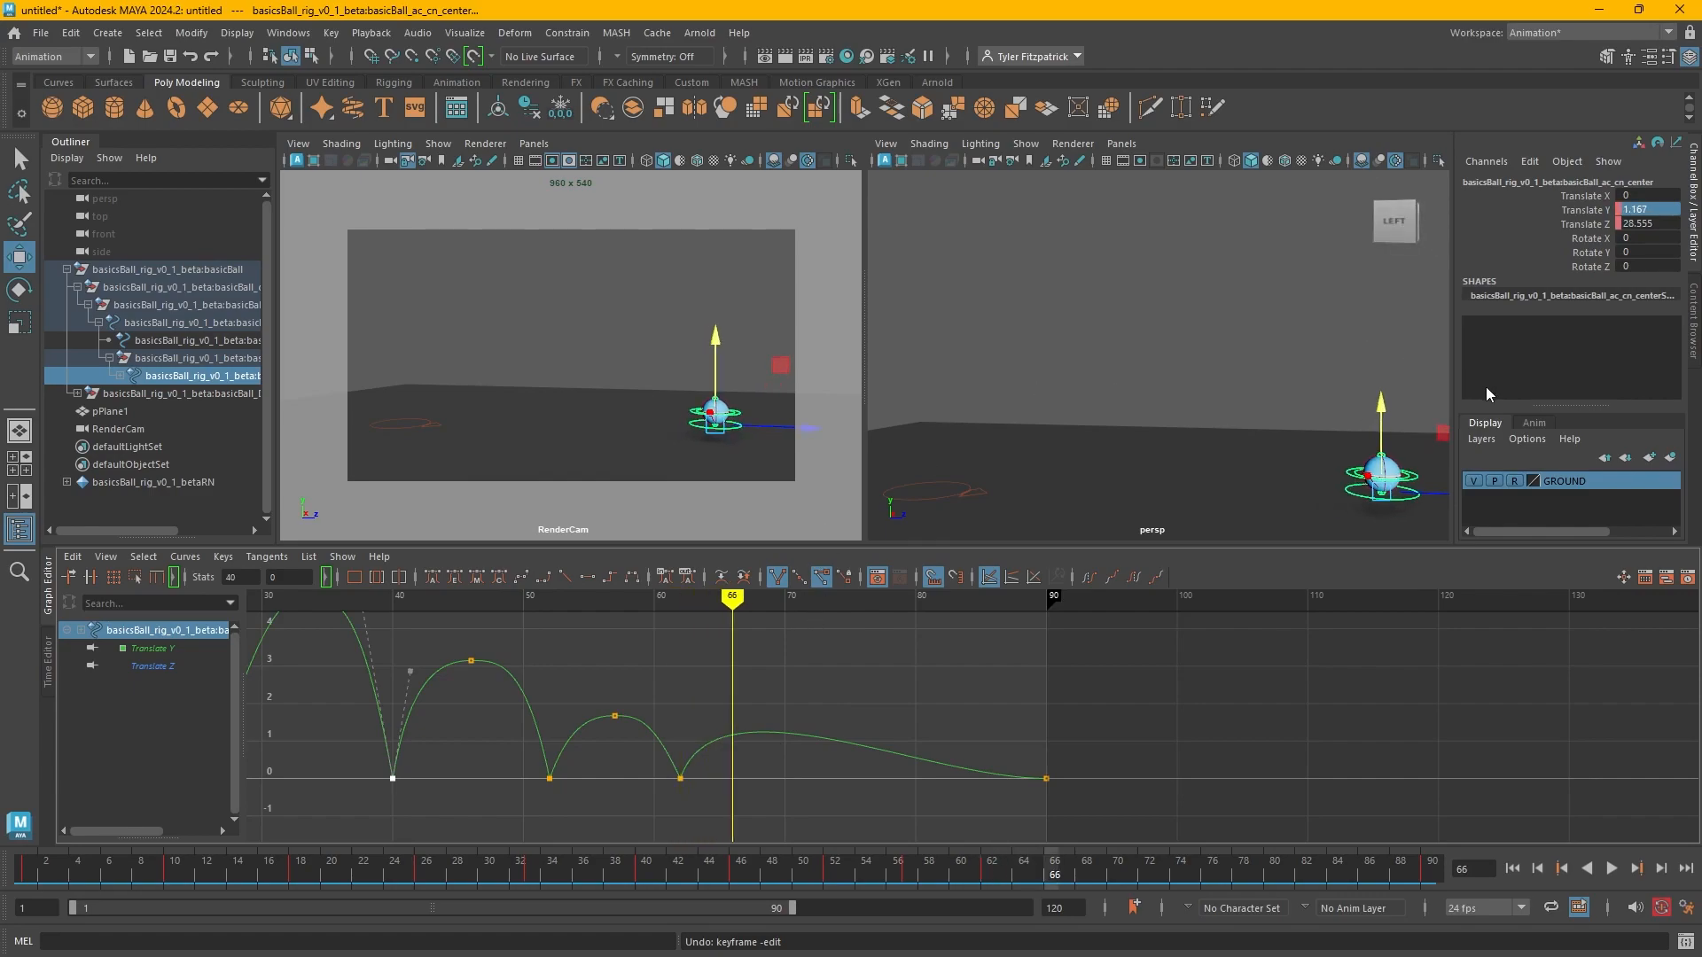
{"action": "left_click_drag", "start_coordinate": [1379, 398], "coordinate": [1379, 404]}
{"action": "key", "text": "s"}
{"action": "left_click", "coordinate": [680, 778]}
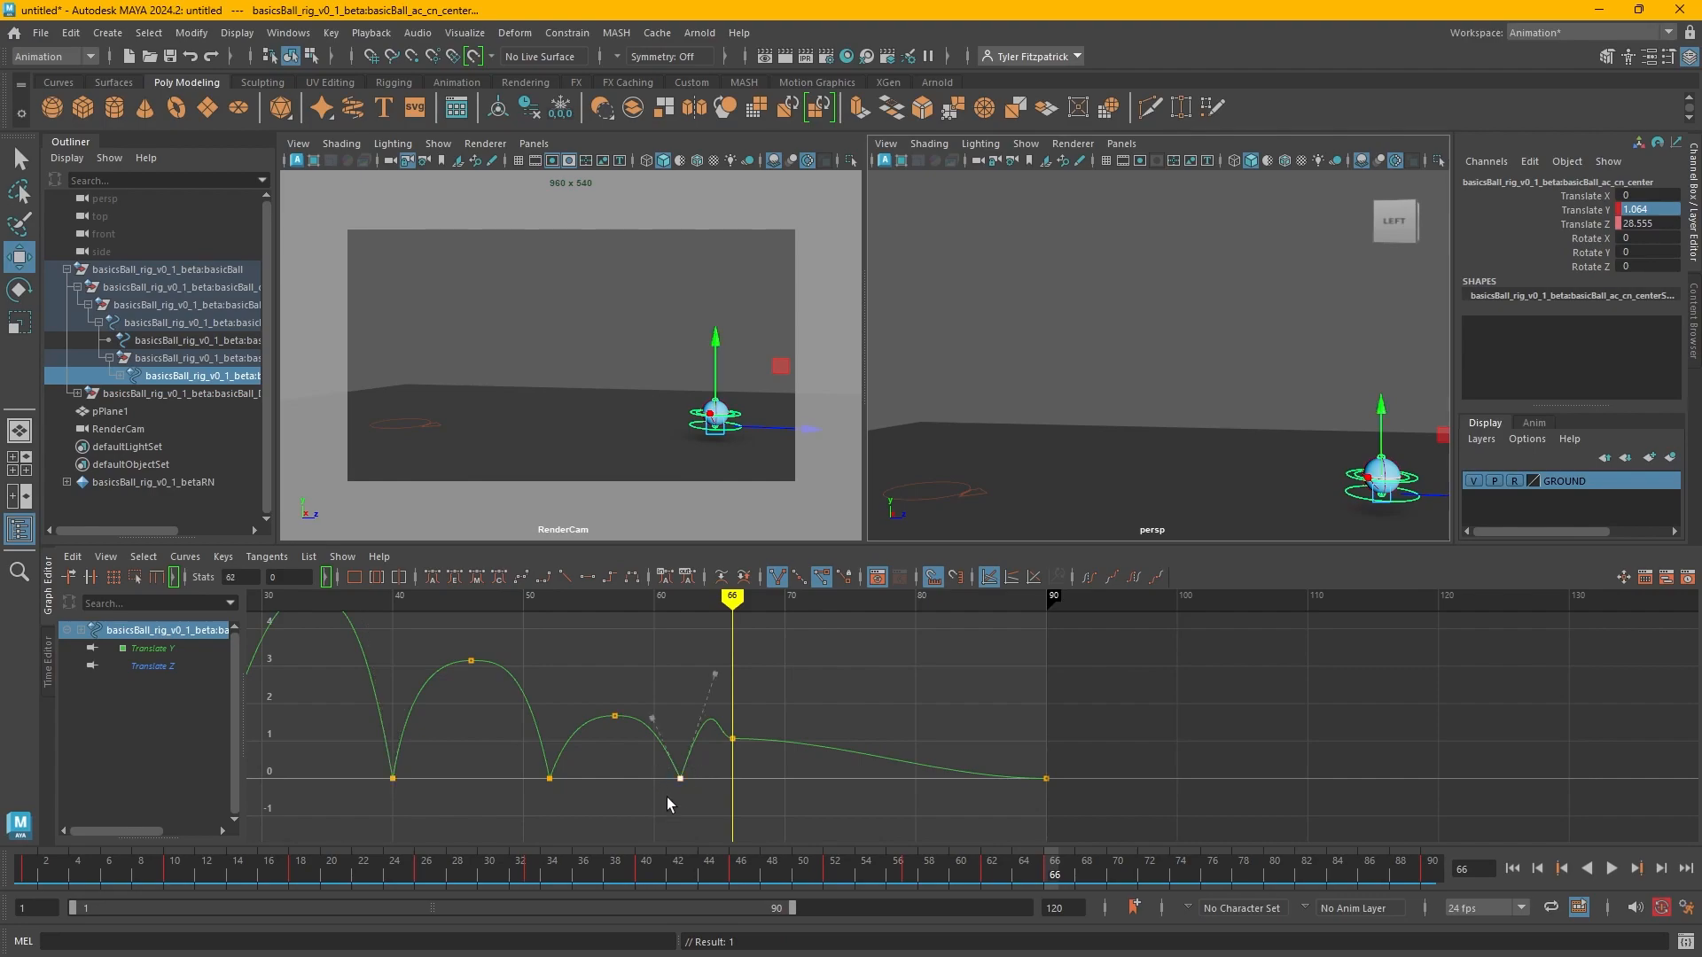
{"action": "left_click", "coordinate": [715, 675]}
Copy the frame 62 contact key to frame 70 and lower the pasted key's incoming handle.
{"action": "left_click_drag", "start_coordinate": [717, 785], "coordinate": [659, 772]}
{"action": "key", "text": "alt+period"}
{"action": "key", "text": "alt+period"}
{"action": "key", "text": "alt+period"}
{"action": "key", "text": "alt+period"}
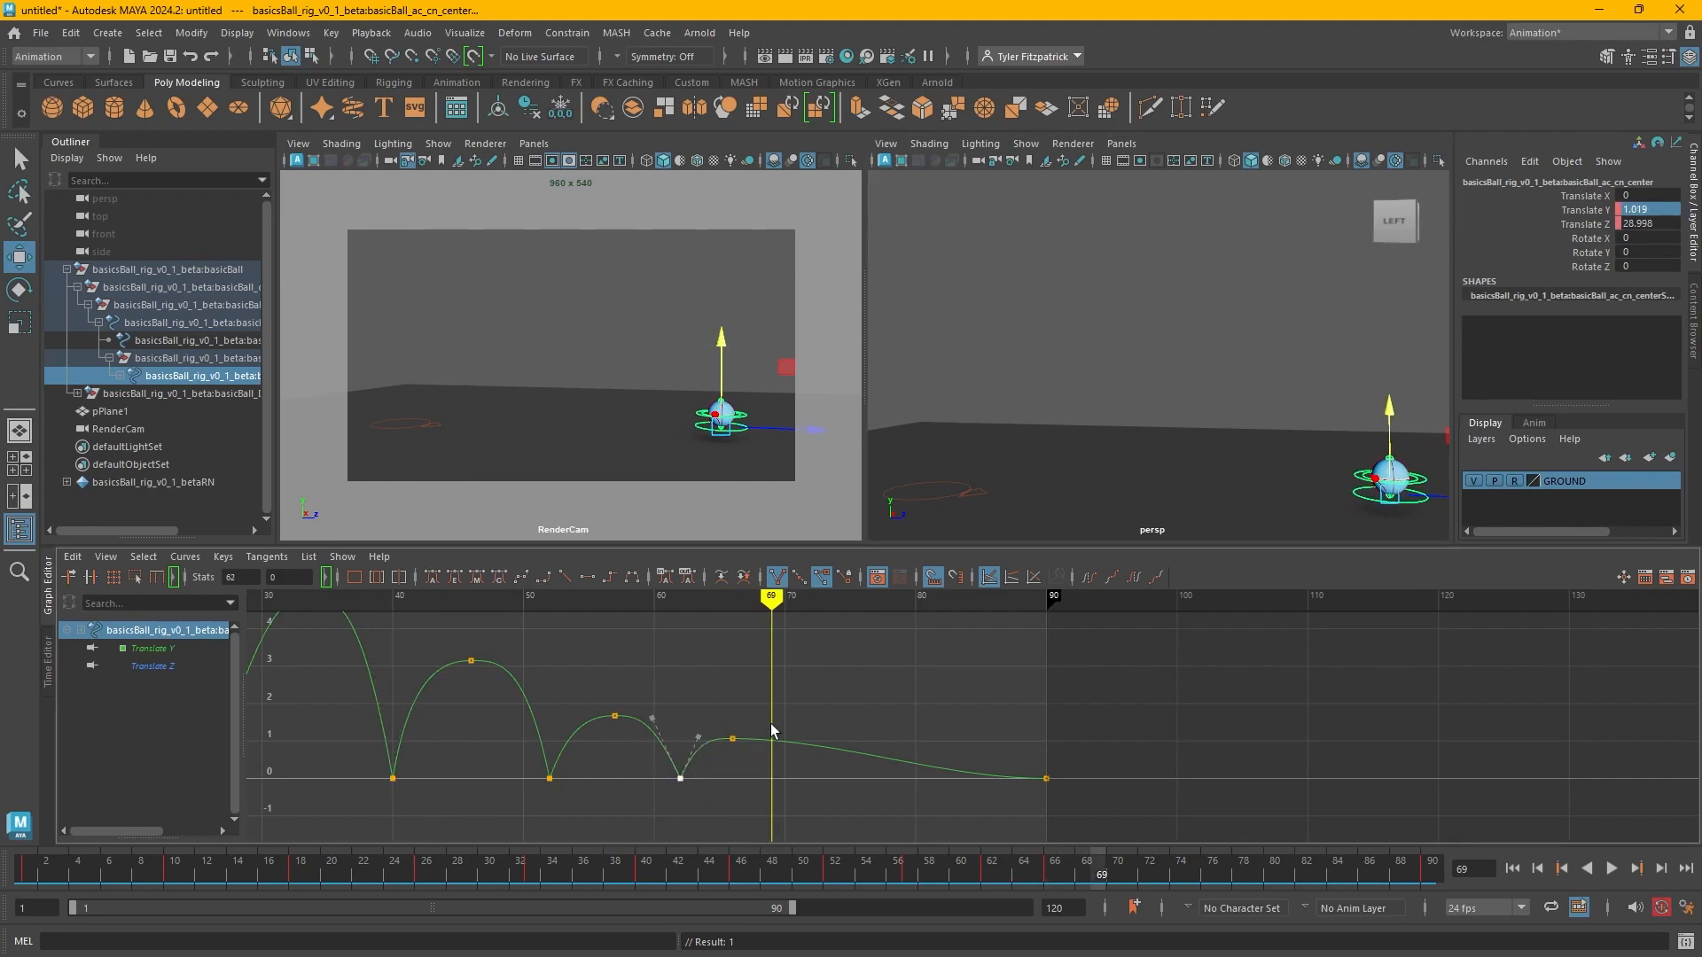
{"action": "key", "text": "ctrl+v"}
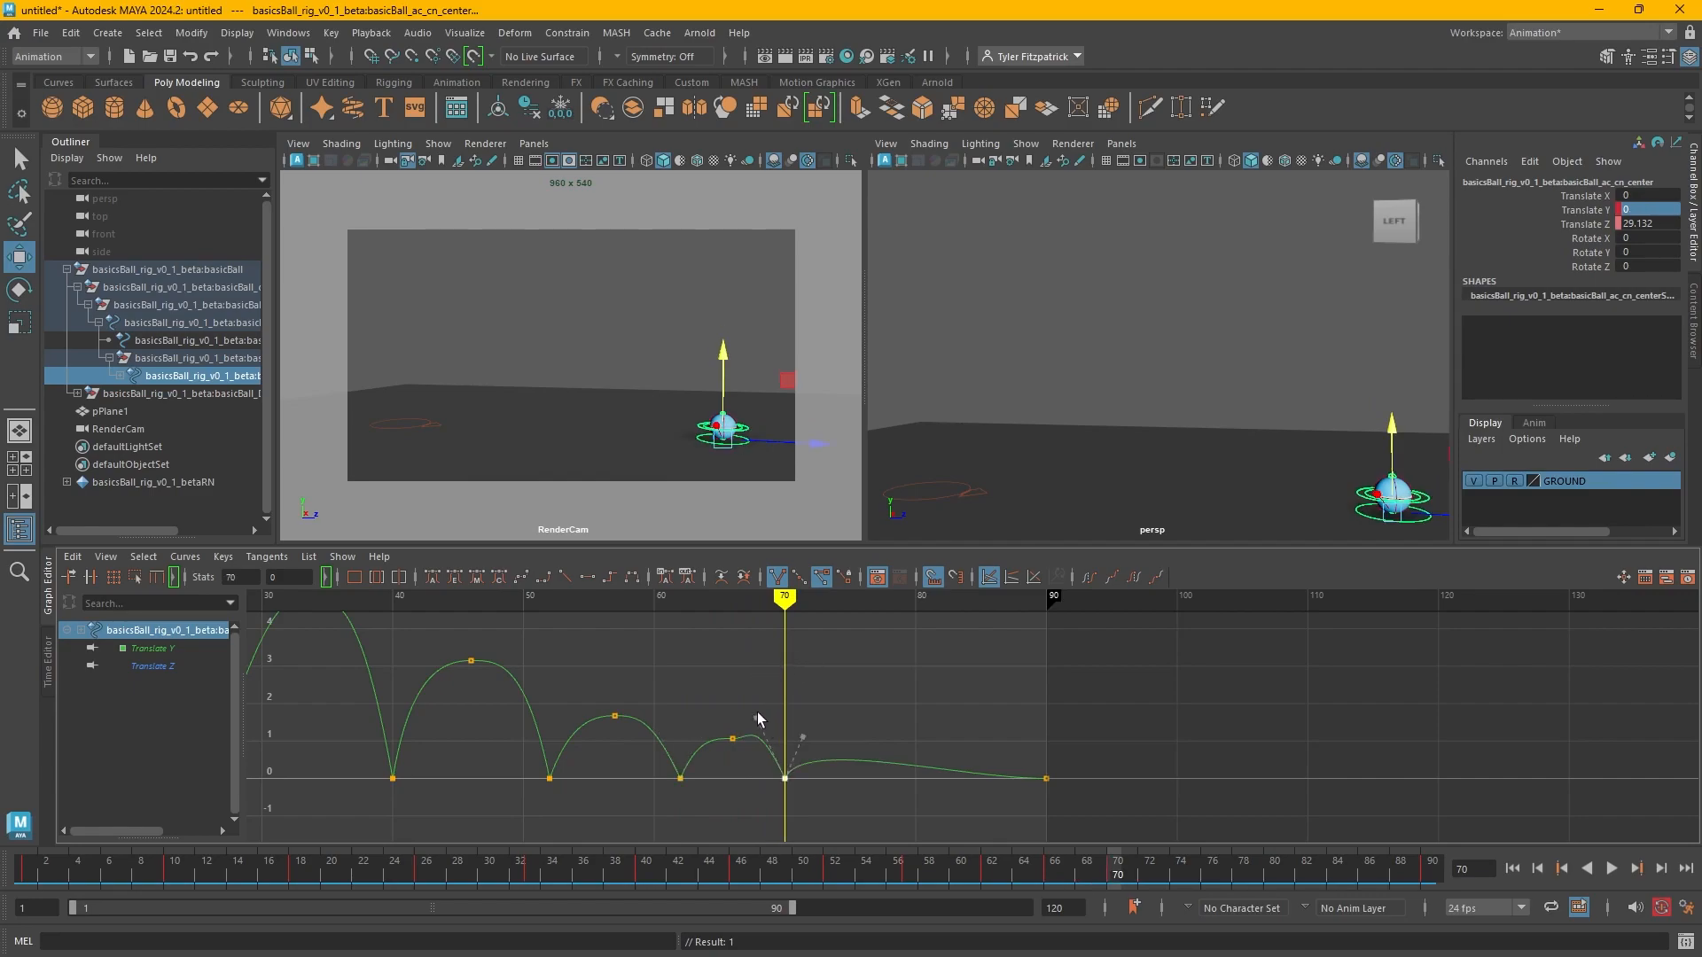
{"action": "left_click_drag", "start_coordinate": [759, 720], "coordinate": [765, 734]}
Scrub the latest bounce, move to frame 73, and raise the ball to a Translate Y of about 0.636.
{"action": "left_click_drag", "start_coordinate": [692, 599], "coordinate": [786, 683]}
{"action": "left_click_drag", "start_coordinate": [798, 741], "coordinate": [841, 674]}
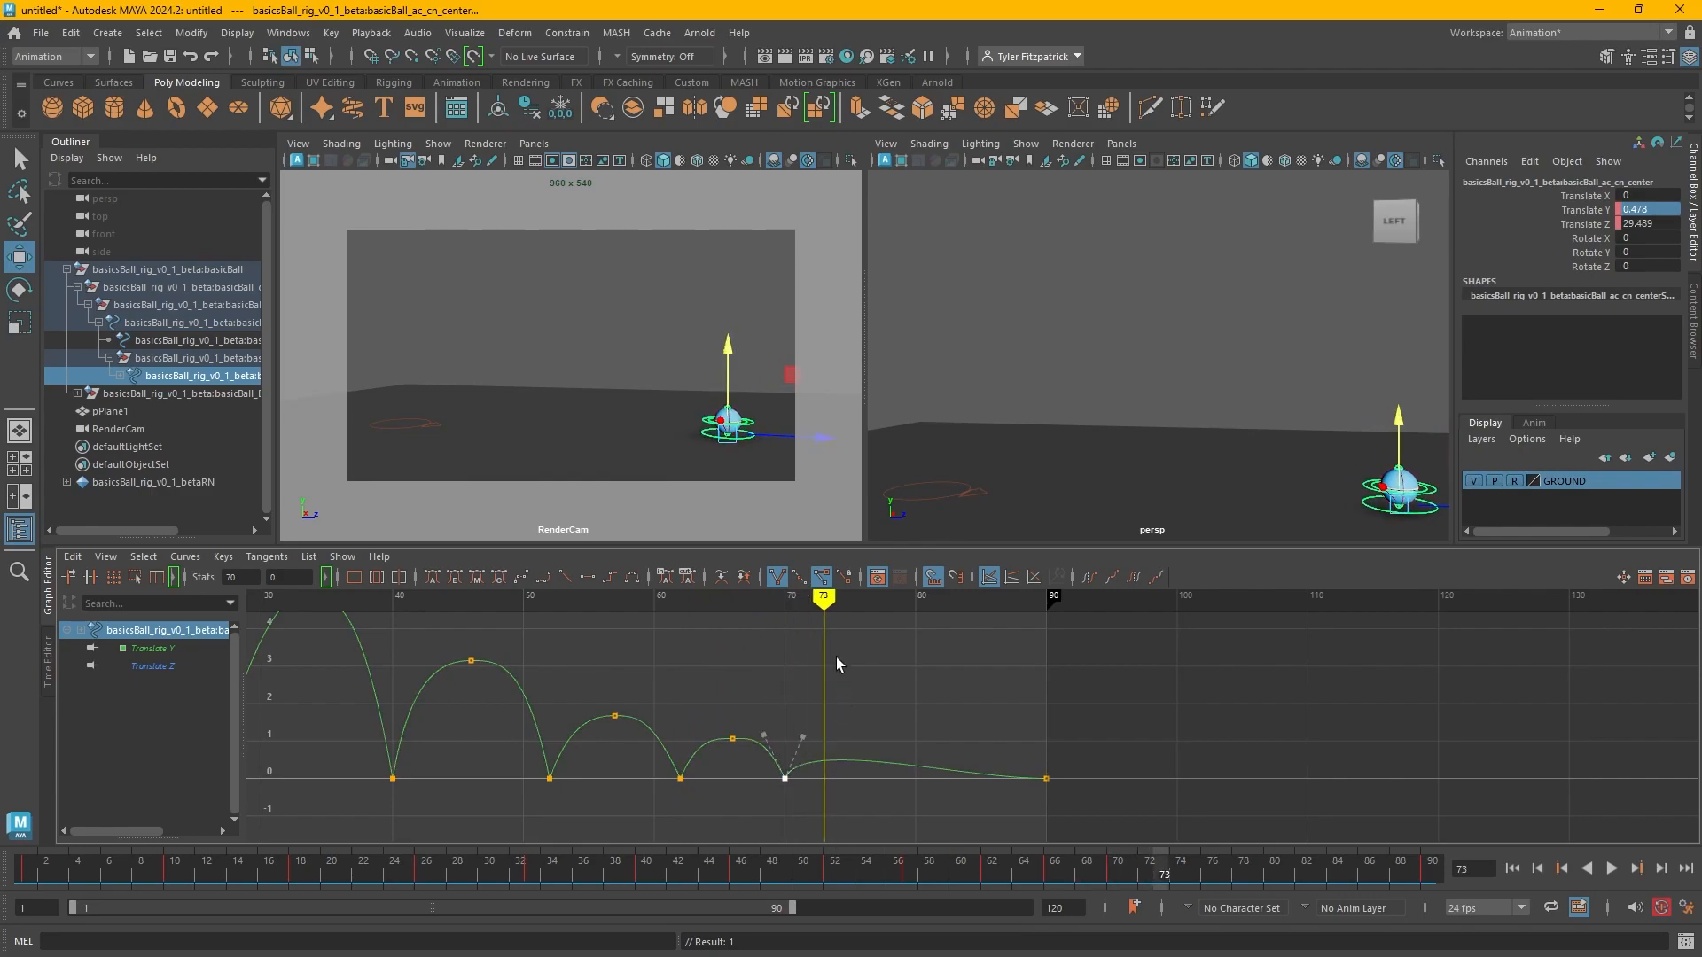
{"action": "left_click_drag", "start_coordinate": [1400, 424], "coordinate": [1400, 422]}
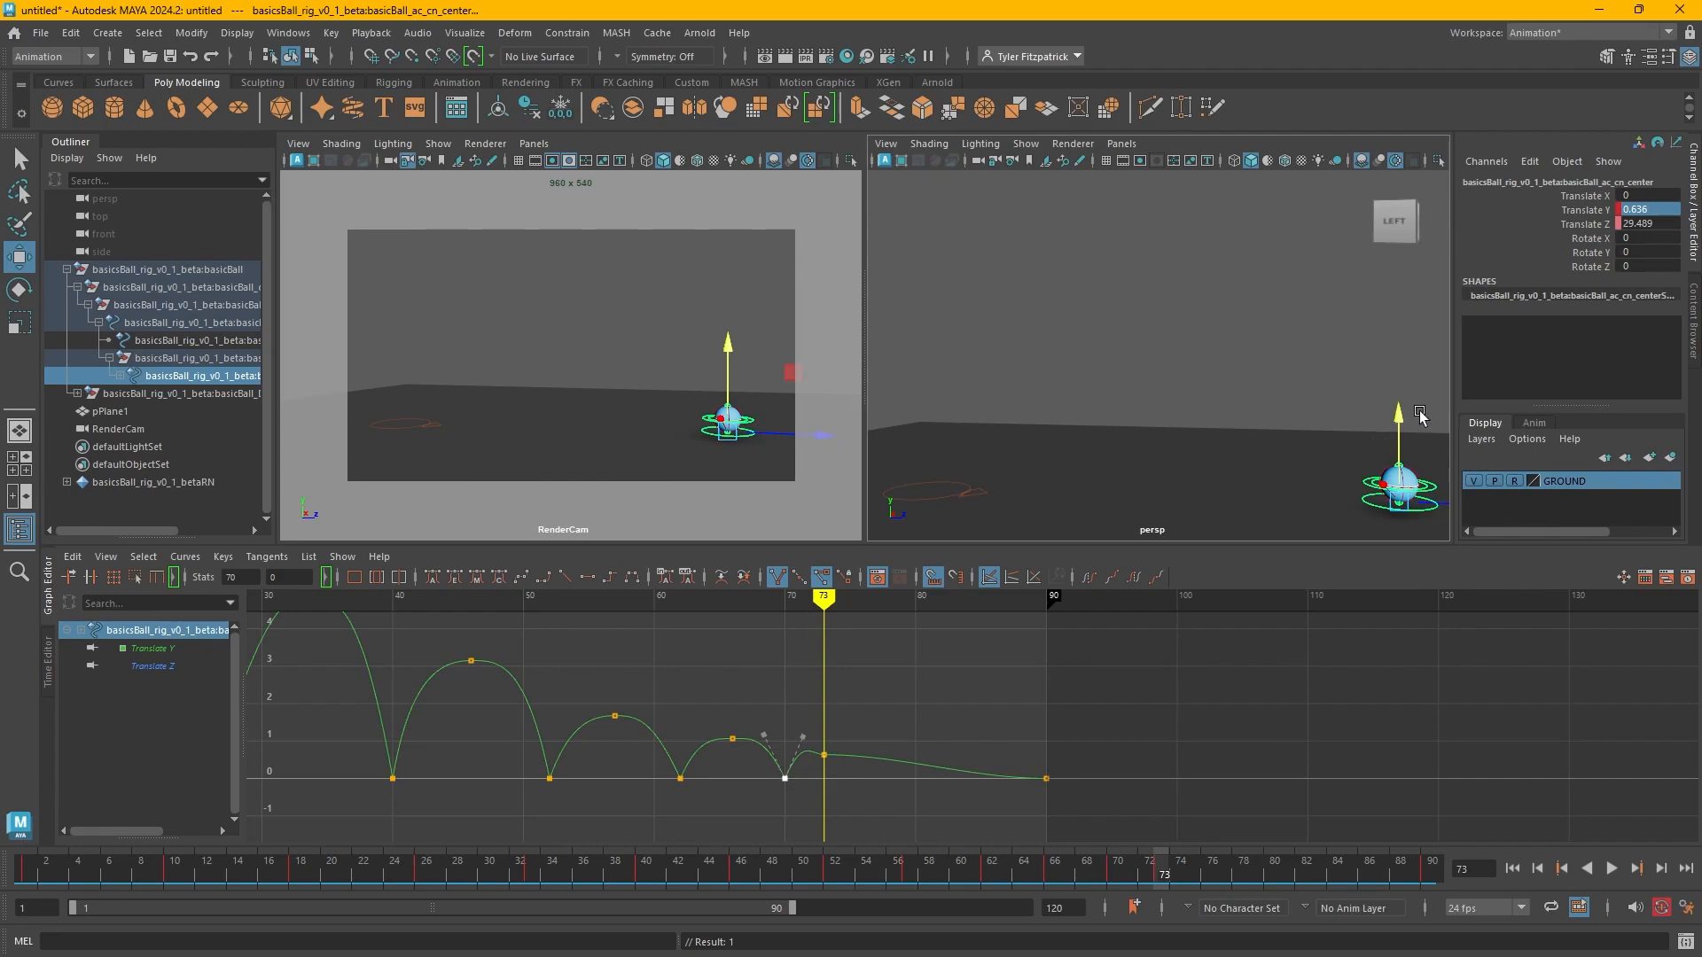
Frame the ball closely in the persp view and lower the frame 70 key's outgoing handle to smooth the rise.
{"action": "middle_click_drag", "start_coordinate": [1347, 448], "coordinate": [1133, 410], "text": "alt"}
{"action": "right_click_drag", "start_coordinate": [1180, 361], "coordinate": [1204, 446], "text": "alt"}
{"action": "middle_click_drag", "start_coordinate": [1205, 450], "coordinate": [973, 434], "text": "alt"}
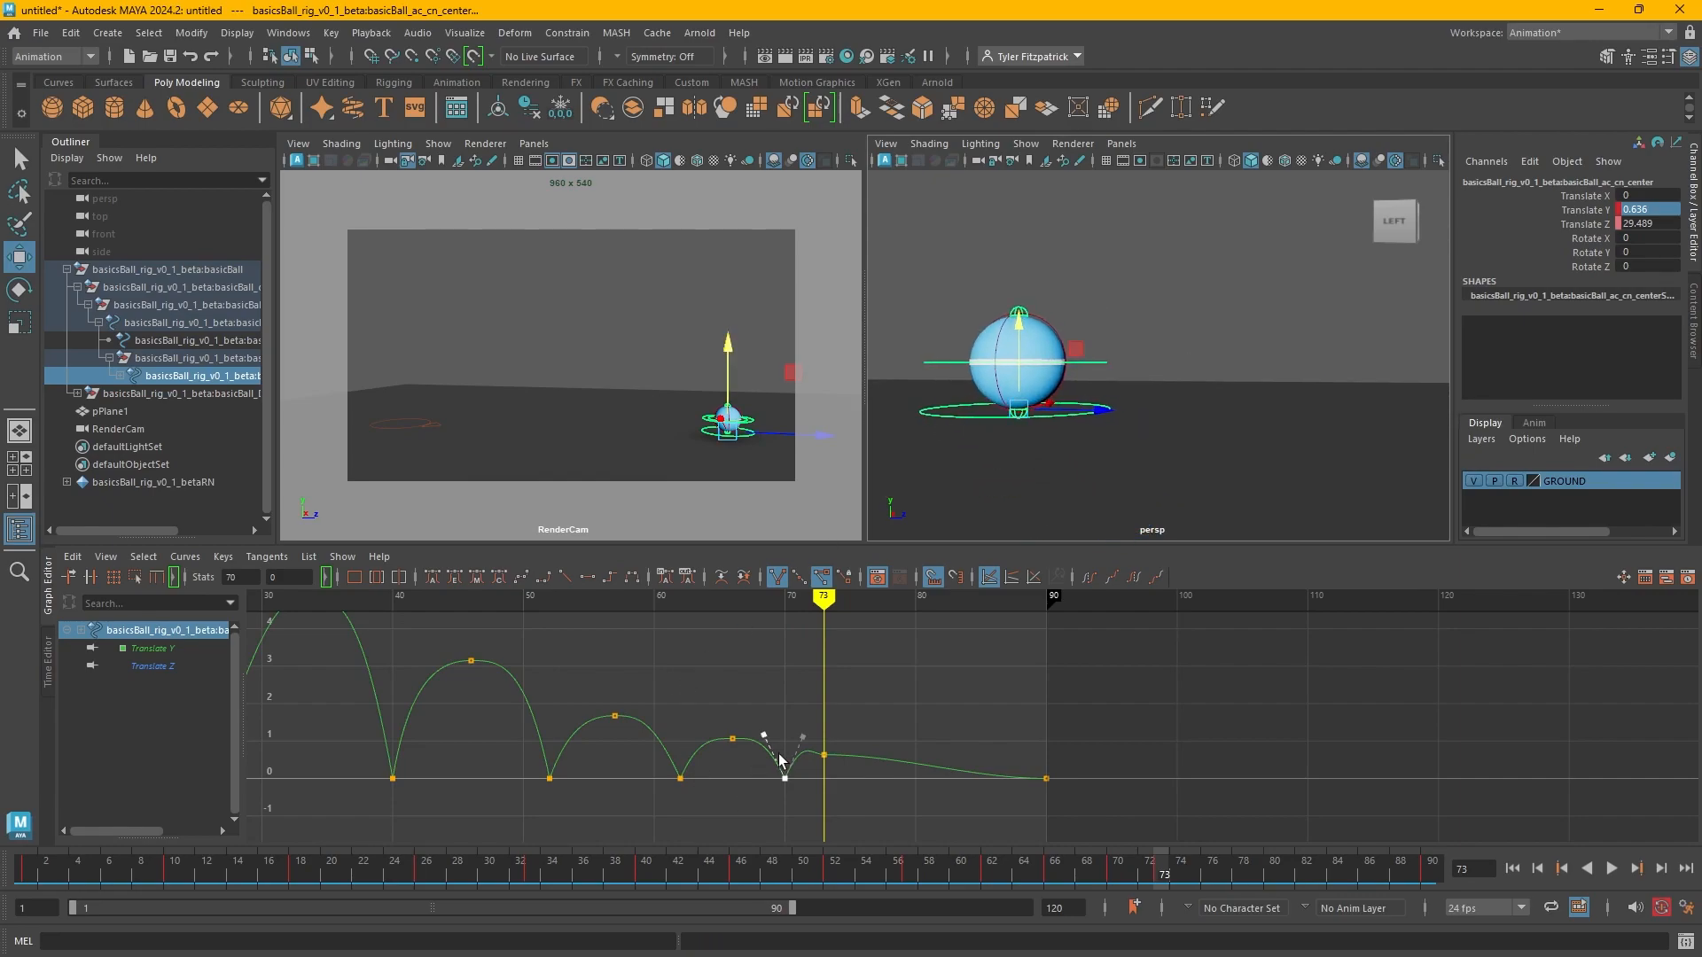
{"action": "left_click_drag", "start_coordinate": [801, 740], "coordinate": [796, 749]}
Copy the frame 70 contact key to frame 76 and lower the pasted key's handles.
{"action": "key", "text": "alt+period"}
{"action": "key", "text": "alt+period"}
{"action": "key", "text": "alt+period"}
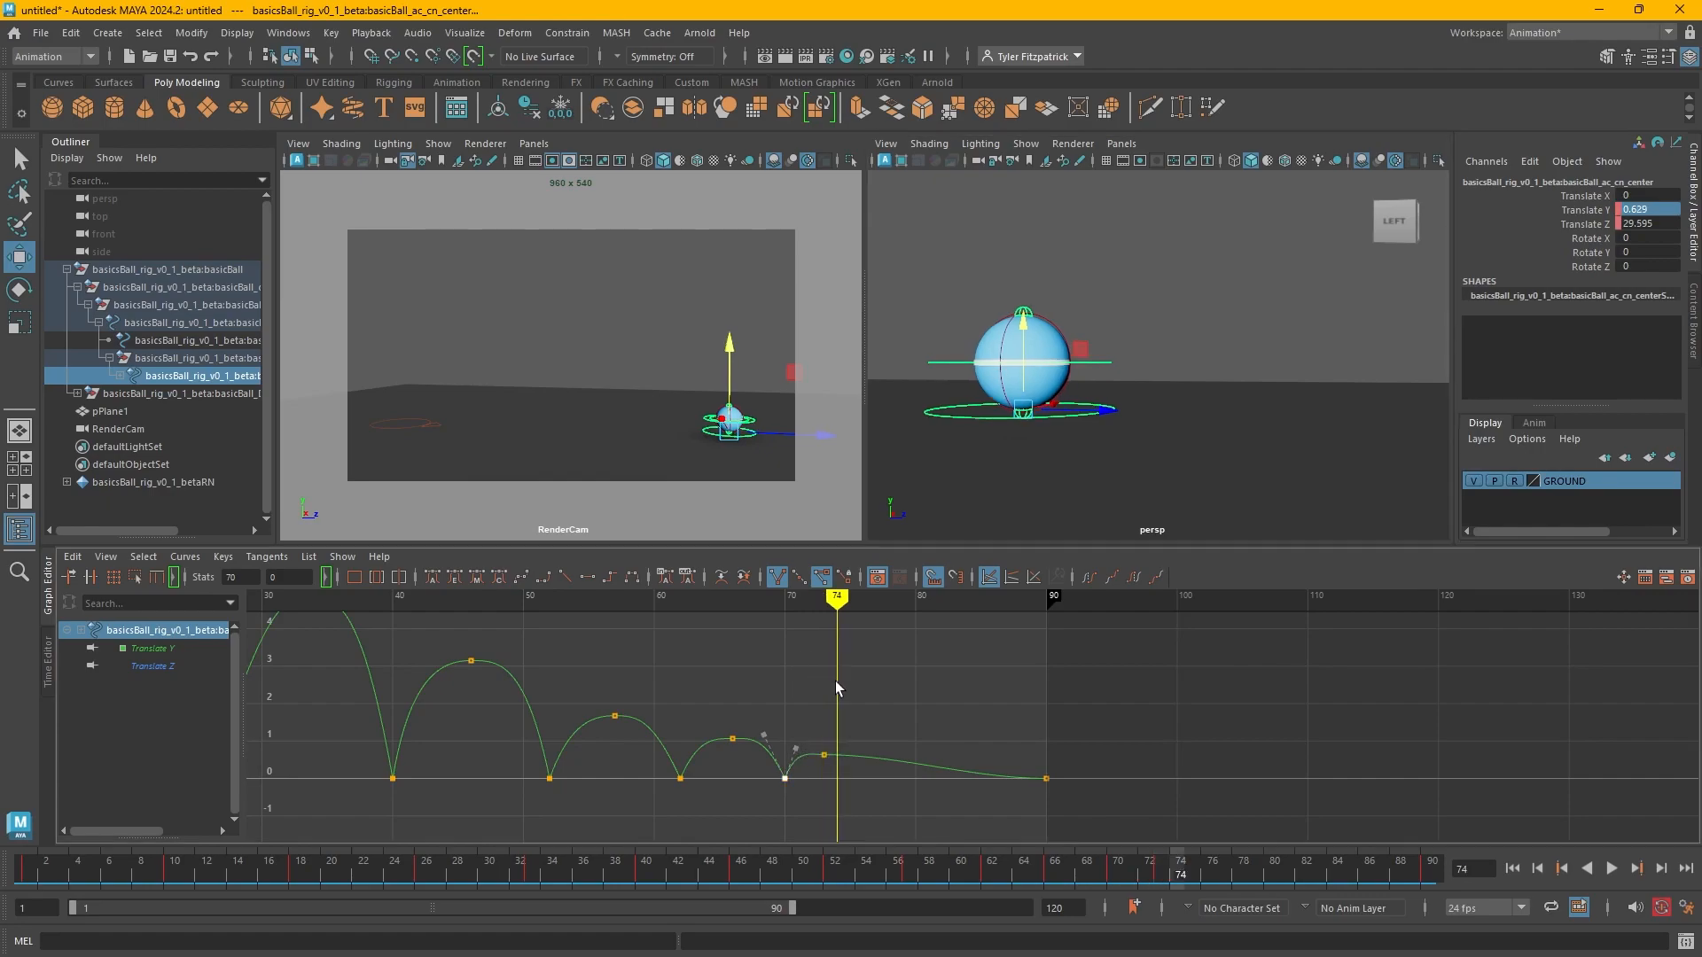
{"action": "key", "text": "ctrl+c"}
{"action": "key", "text": "ctrl+v"}
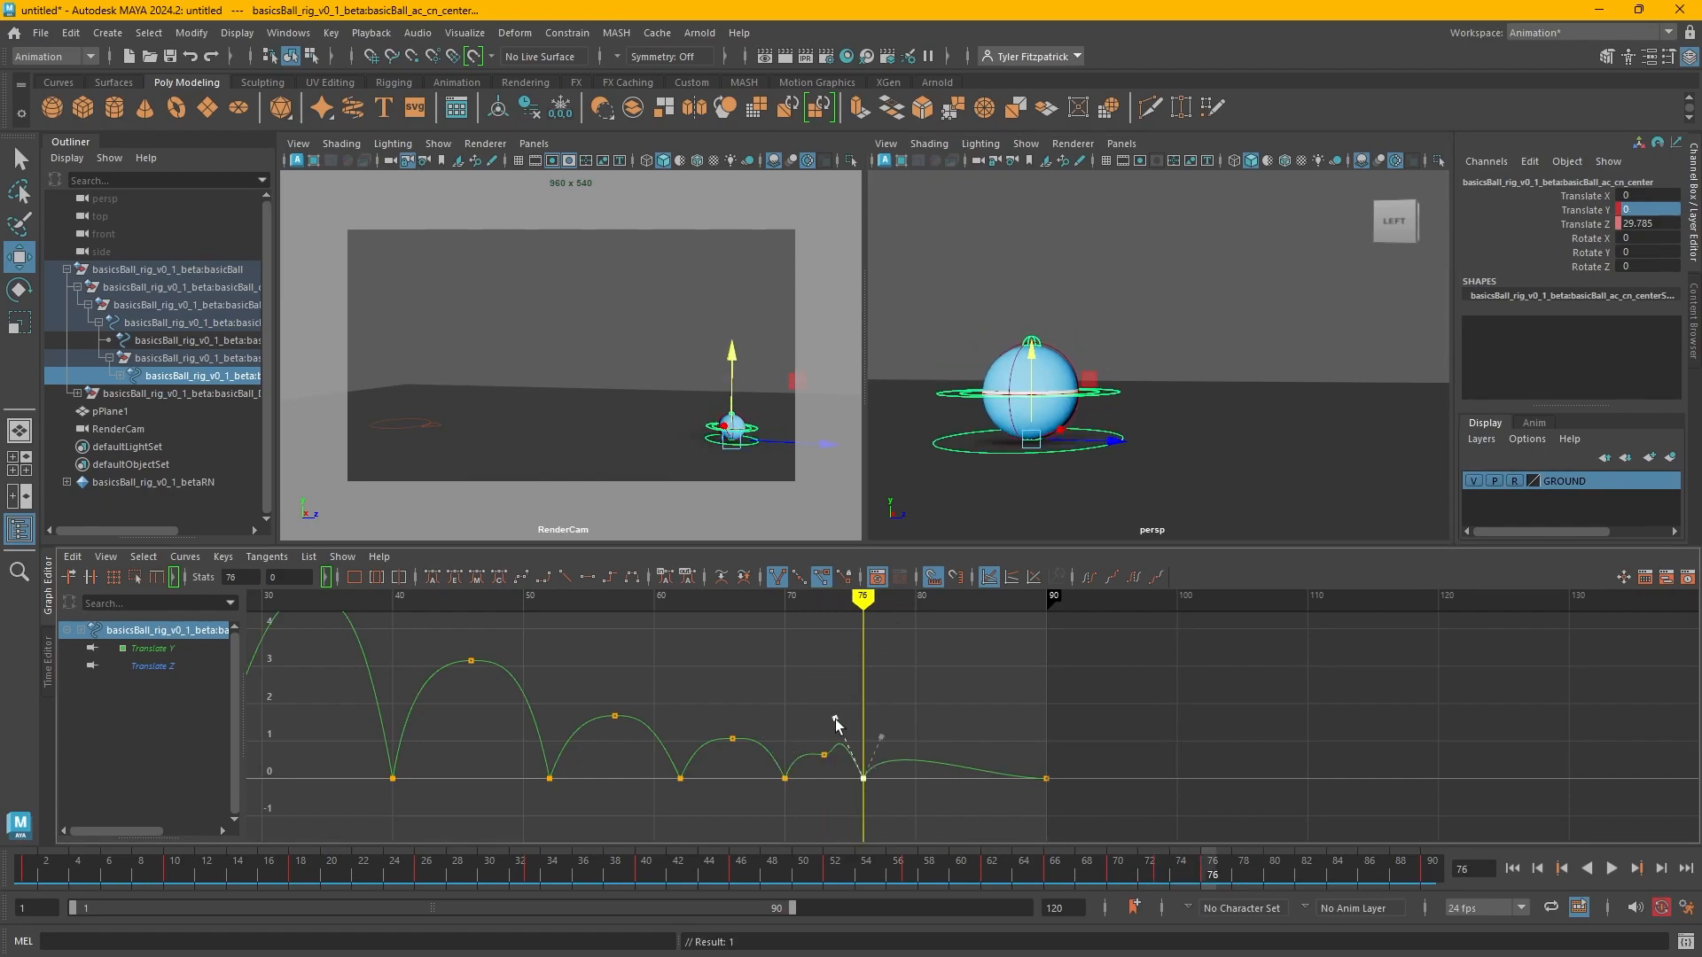
{"action": "left_click_drag", "start_coordinate": [882, 736], "coordinate": [887, 746]}
Key a low peak at frame 78 and paste the ground contact key at frame 80.
{"action": "key", "text": "alt+period"}
{"action": "key", "text": "alt+period"}
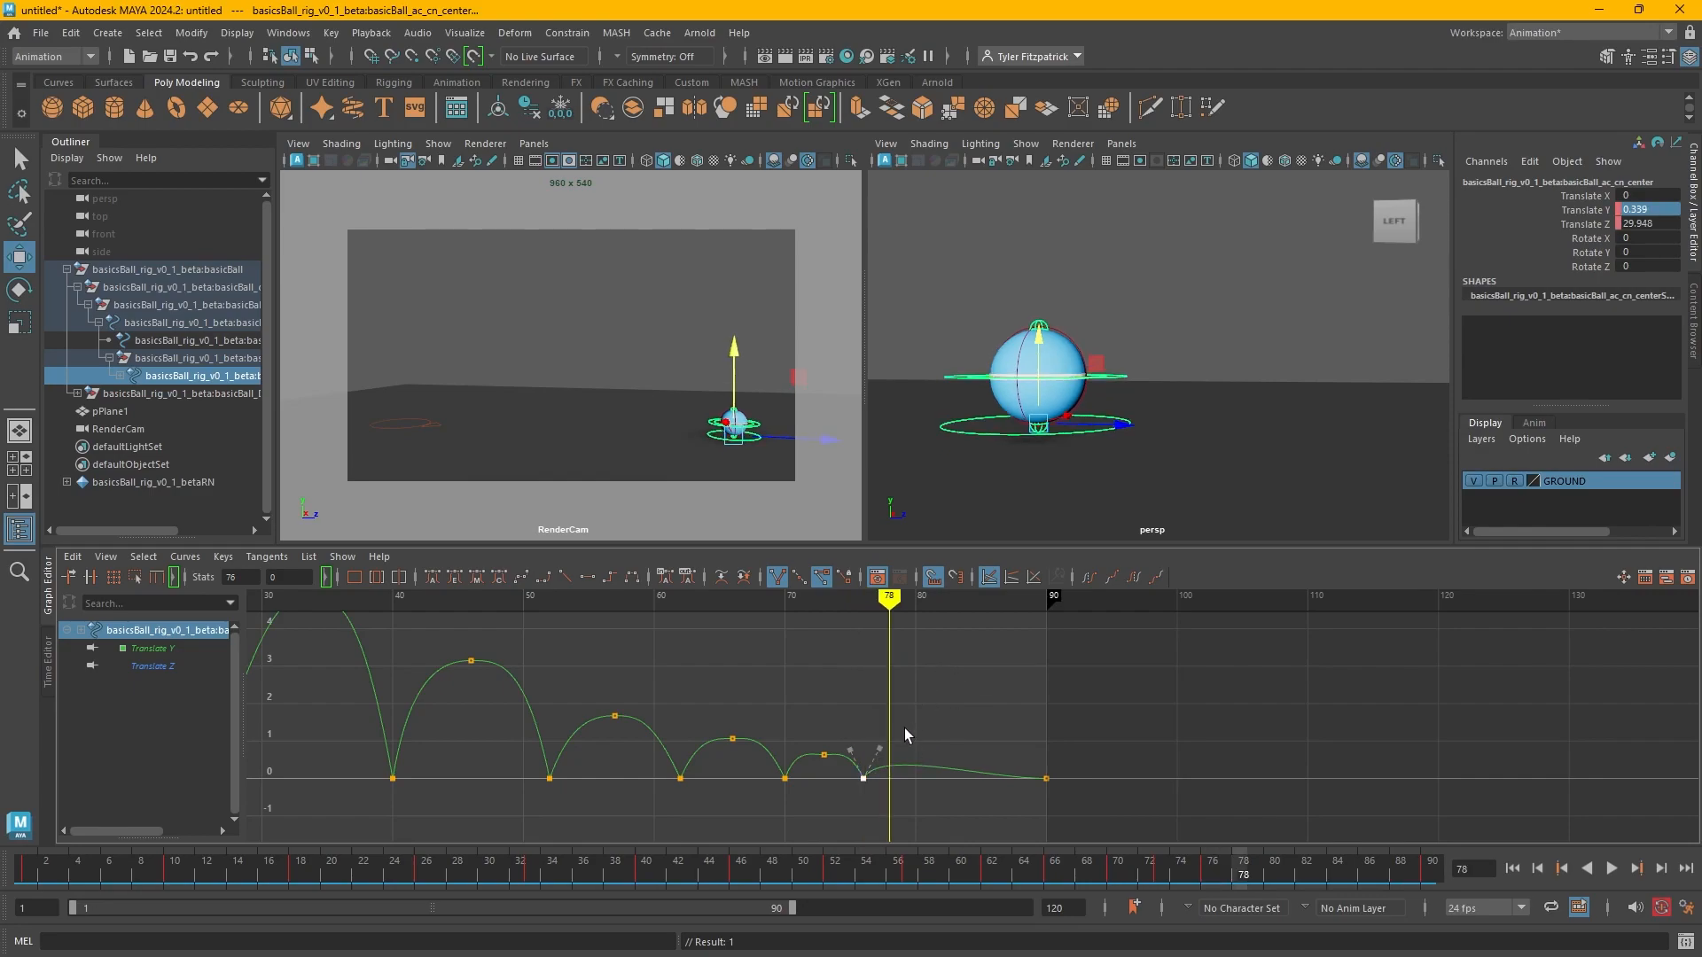
{"action": "key", "text": "s"}
{"action": "key", "text": "alt+period"}
{"action": "key", "text": "alt+period"}
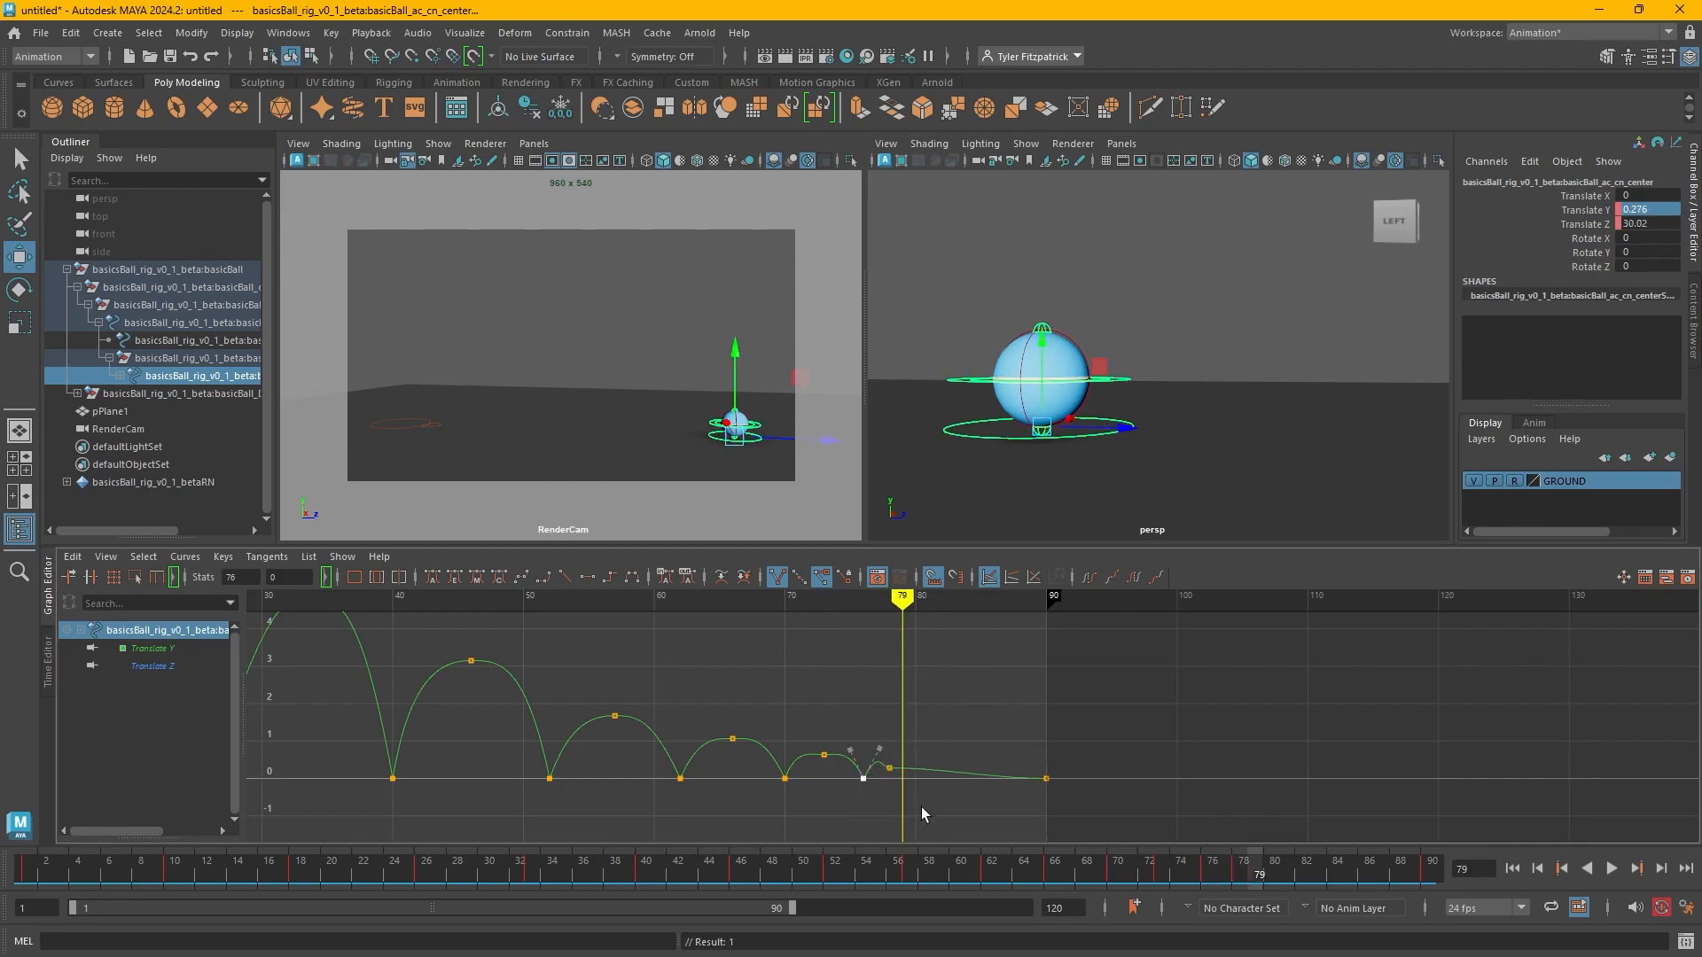
{"action": "key", "text": "ctrl+v"}
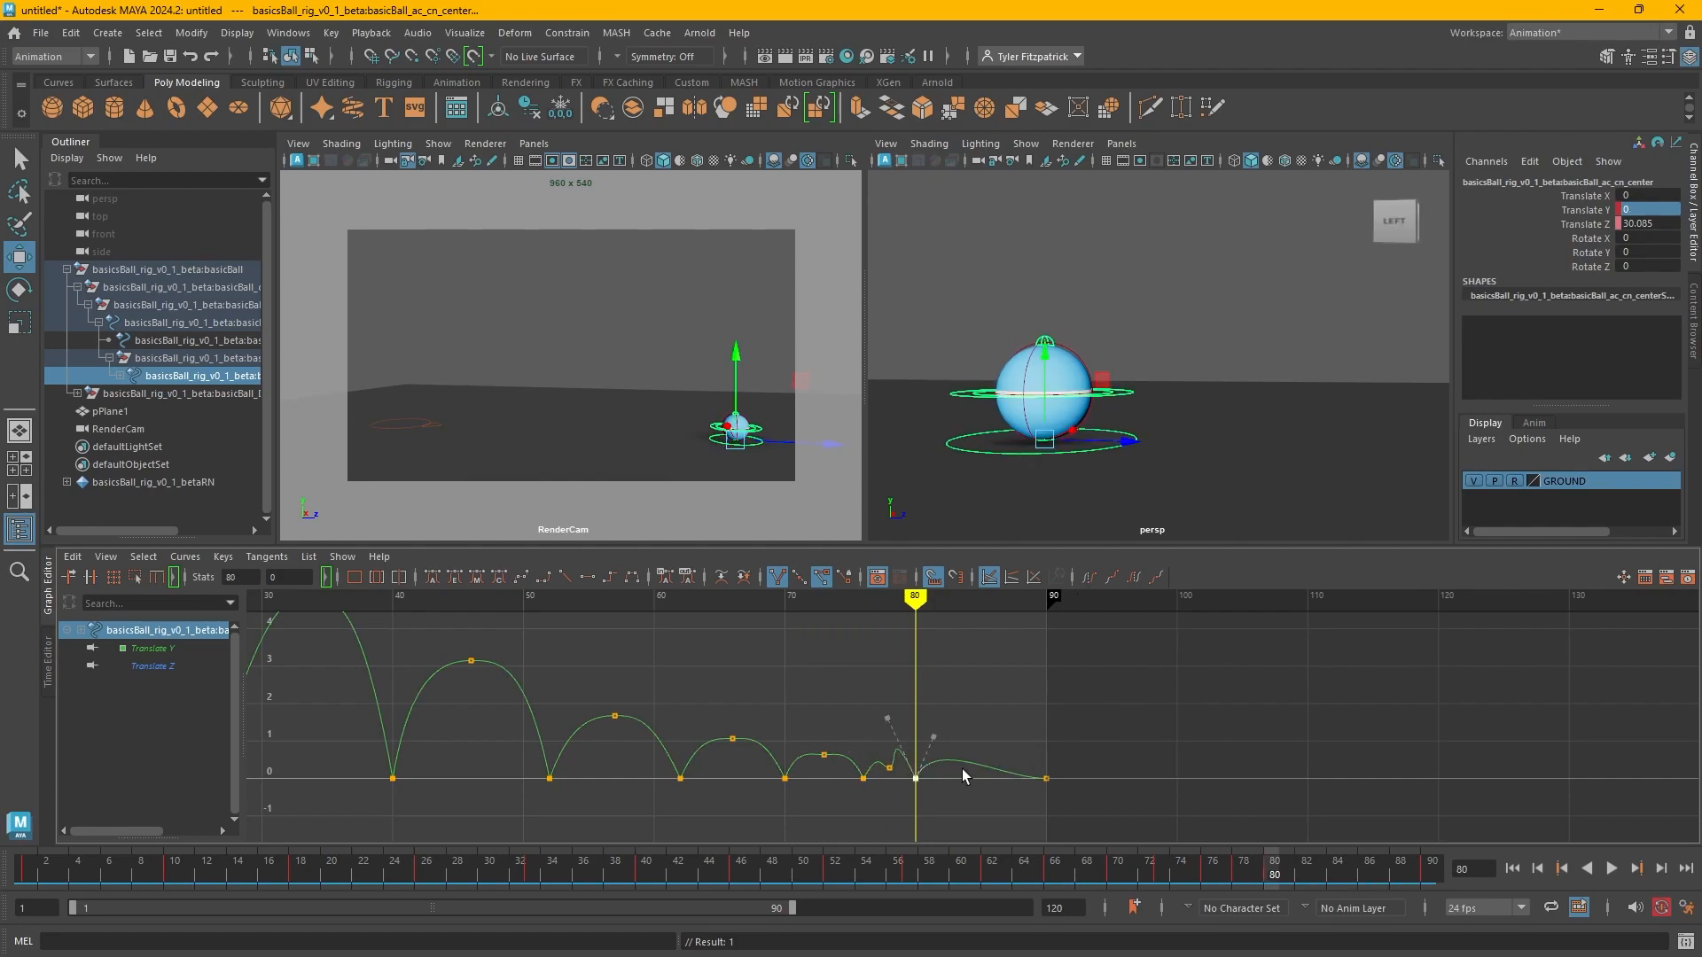
Reshape the tangent handles of the contact keys from frame 70 to frame 80 to round the last small bounces.
{"action": "right_click_drag", "start_coordinate": [968, 768], "coordinate": [972, 653], "text": "alt"}
{"action": "middle_click_drag", "start_coordinate": [968, 734], "coordinate": [957, 660], "text": "alt"}
{"action": "middle_click_drag", "start_coordinate": [862, 692], "coordinate": [856, 735], "text": "alt"}
{"action": "middle_click_drag", "start_coordinate": [814, 623], "coordinate": [813, 702], "text": "alt"}
{"action": "left_click_drag", "start_coordinate": [805, 642], "coordinate": [820, 808]}
{"action": "middle_click_drag", "start_coordinate": [832, 806], "coordinate": [797, 729], "text": "alt"}
{"action": "left_click_drag", "start_coordinate": [815, 635], "coordinate": [839, 798]}
{"action": "left_click_drag", "start_coordinate": [784, 740], "coordinate": [819, 775]}
{"action": "left_click_drag", "start_coordinate": [762, 682], "coordinate": [737, 729]}
{"action": "left_click", "coordinate": [667, 797]}
{"action": "left_click_drag", "start_coordinate": [677, 680], "coordinate": [679, 707]}
{"action": "left_click", "coordinate": [815, 750]}
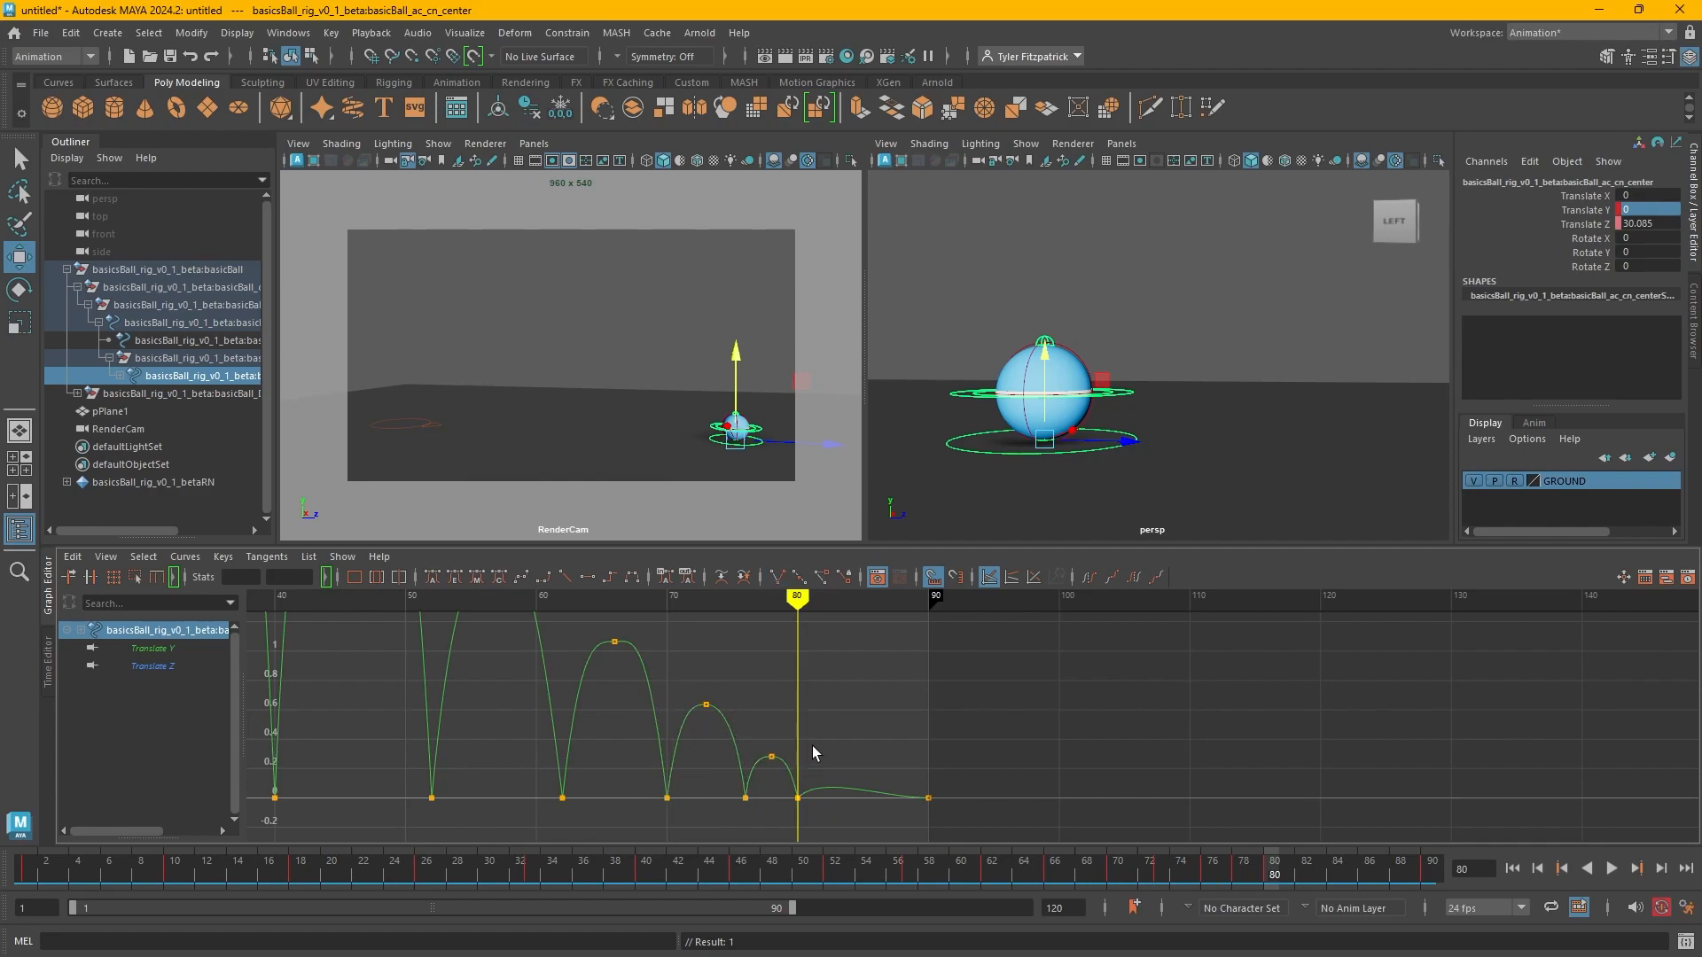
Key only Translate Y at frame 81 with a value of about 0.053.
{"action": "key", "text": "alt+period"}
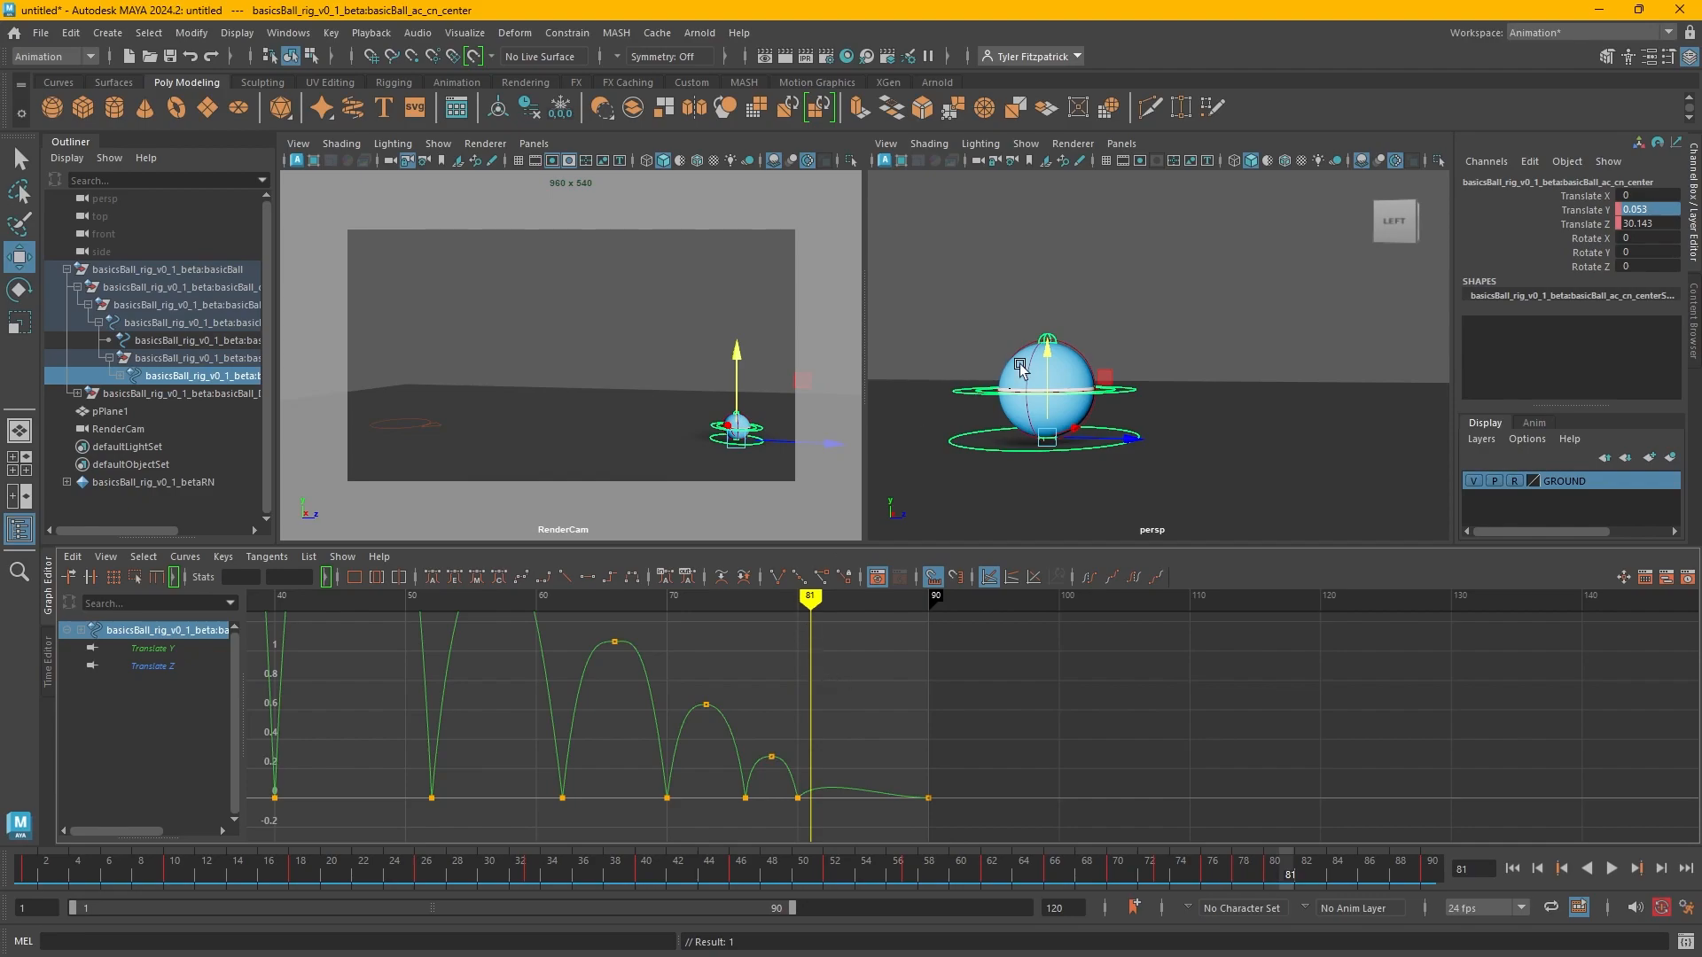
{"action": "right_click", "coordinate": [1588, 213]}
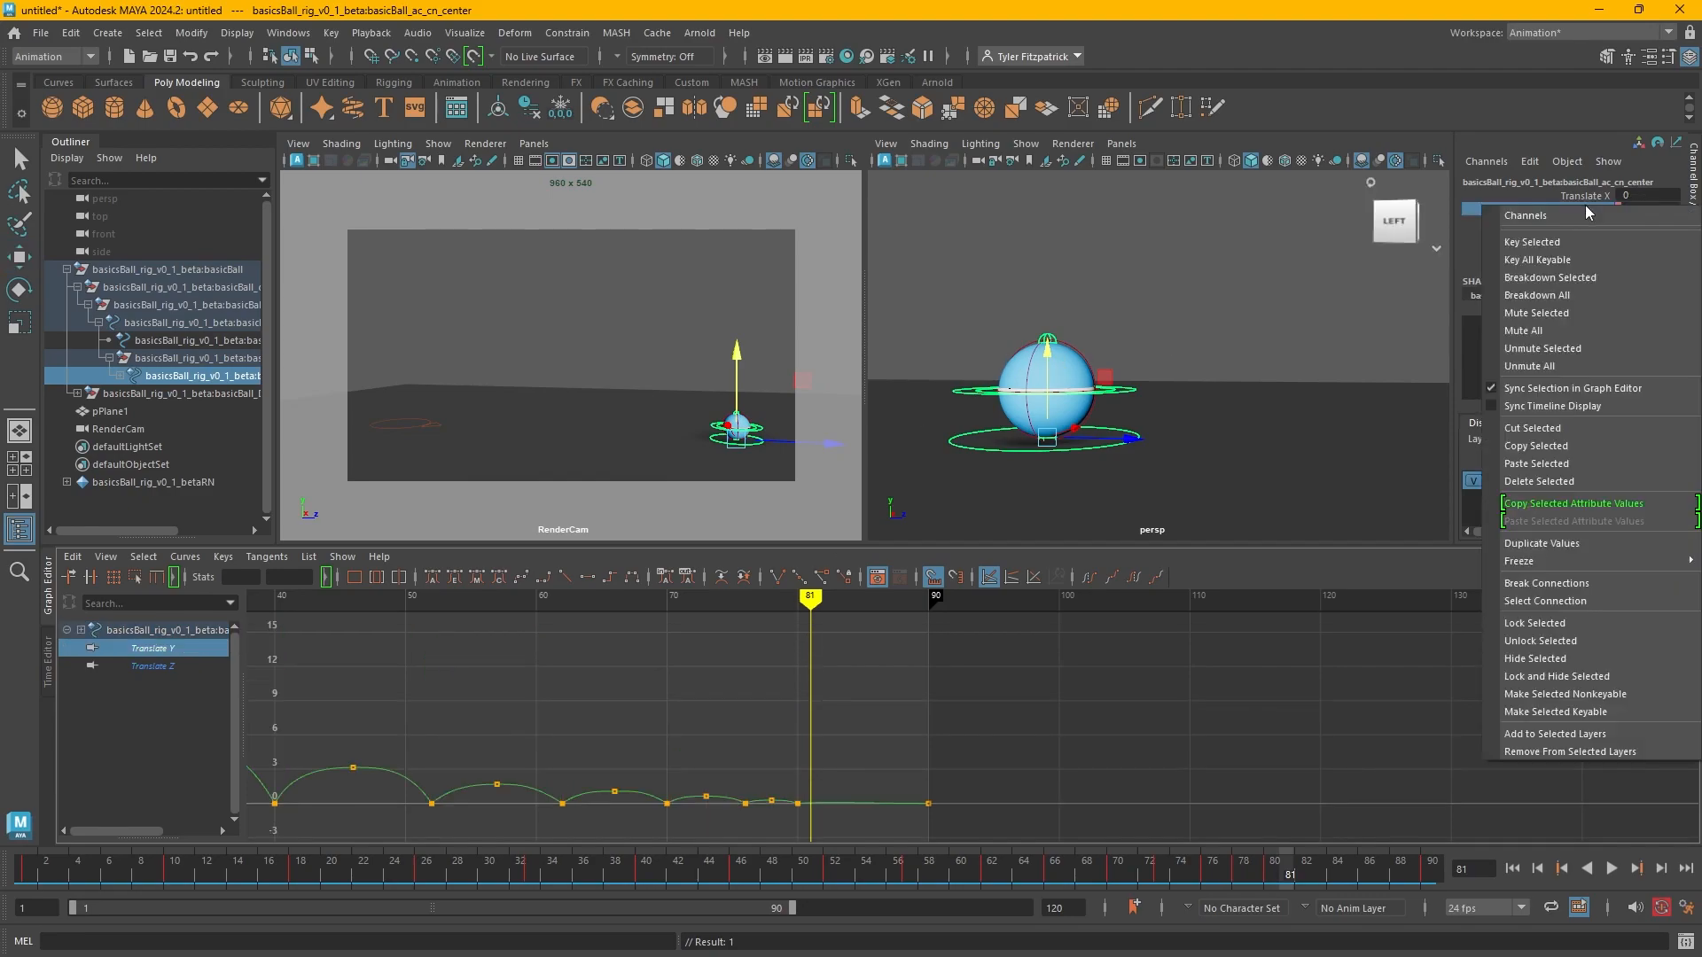
{"action": "left_click", "coordinate": [1533, 243]}
{"action": "right_click_drag", "start_coordinate": [706, 816], "coordinate": [1162, 628], "text": "alt"}
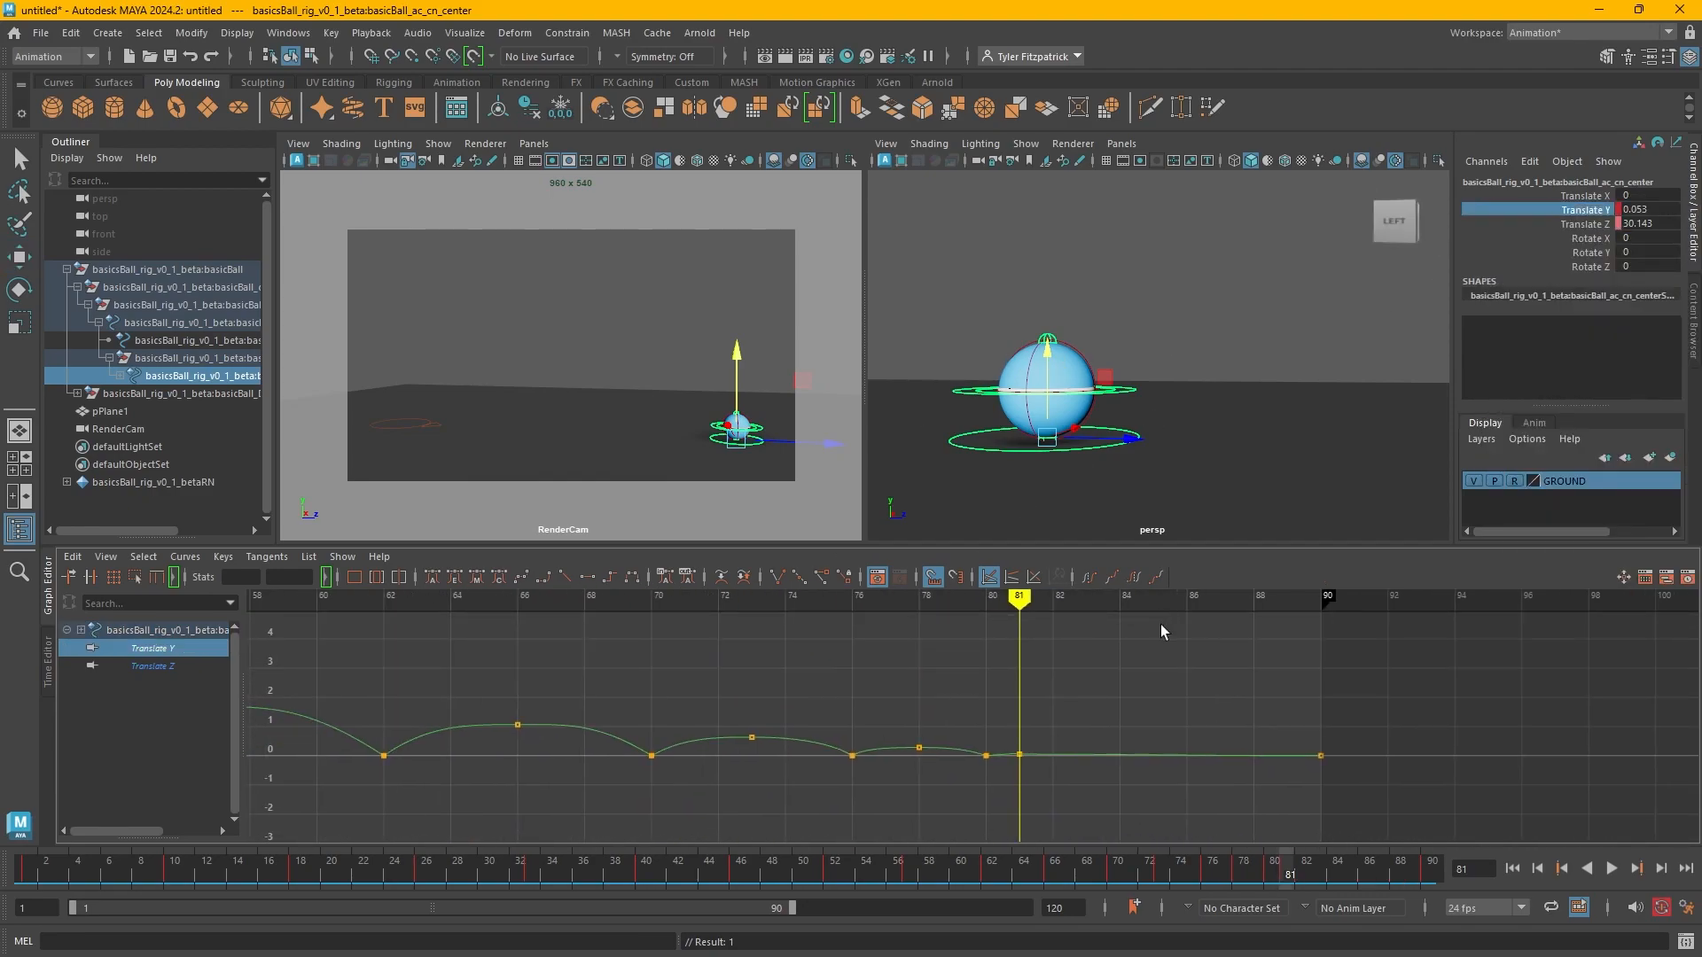
{"action": "right_click_drag", "start_coordinate": [1331, 729], "coordinate": [1321, 615], "text": "alt+shift"}
{"action": "middle_click_drag", "start_coordinate": [1256, 723], "coordinate": [1084, 537], "text": "alt"}
Paste the ground contact key at frame 82 and lower its incoming handle.
{"action": "left_click_drag", "start_coordinate": [794, 705], "coordinate": [795, 701]}
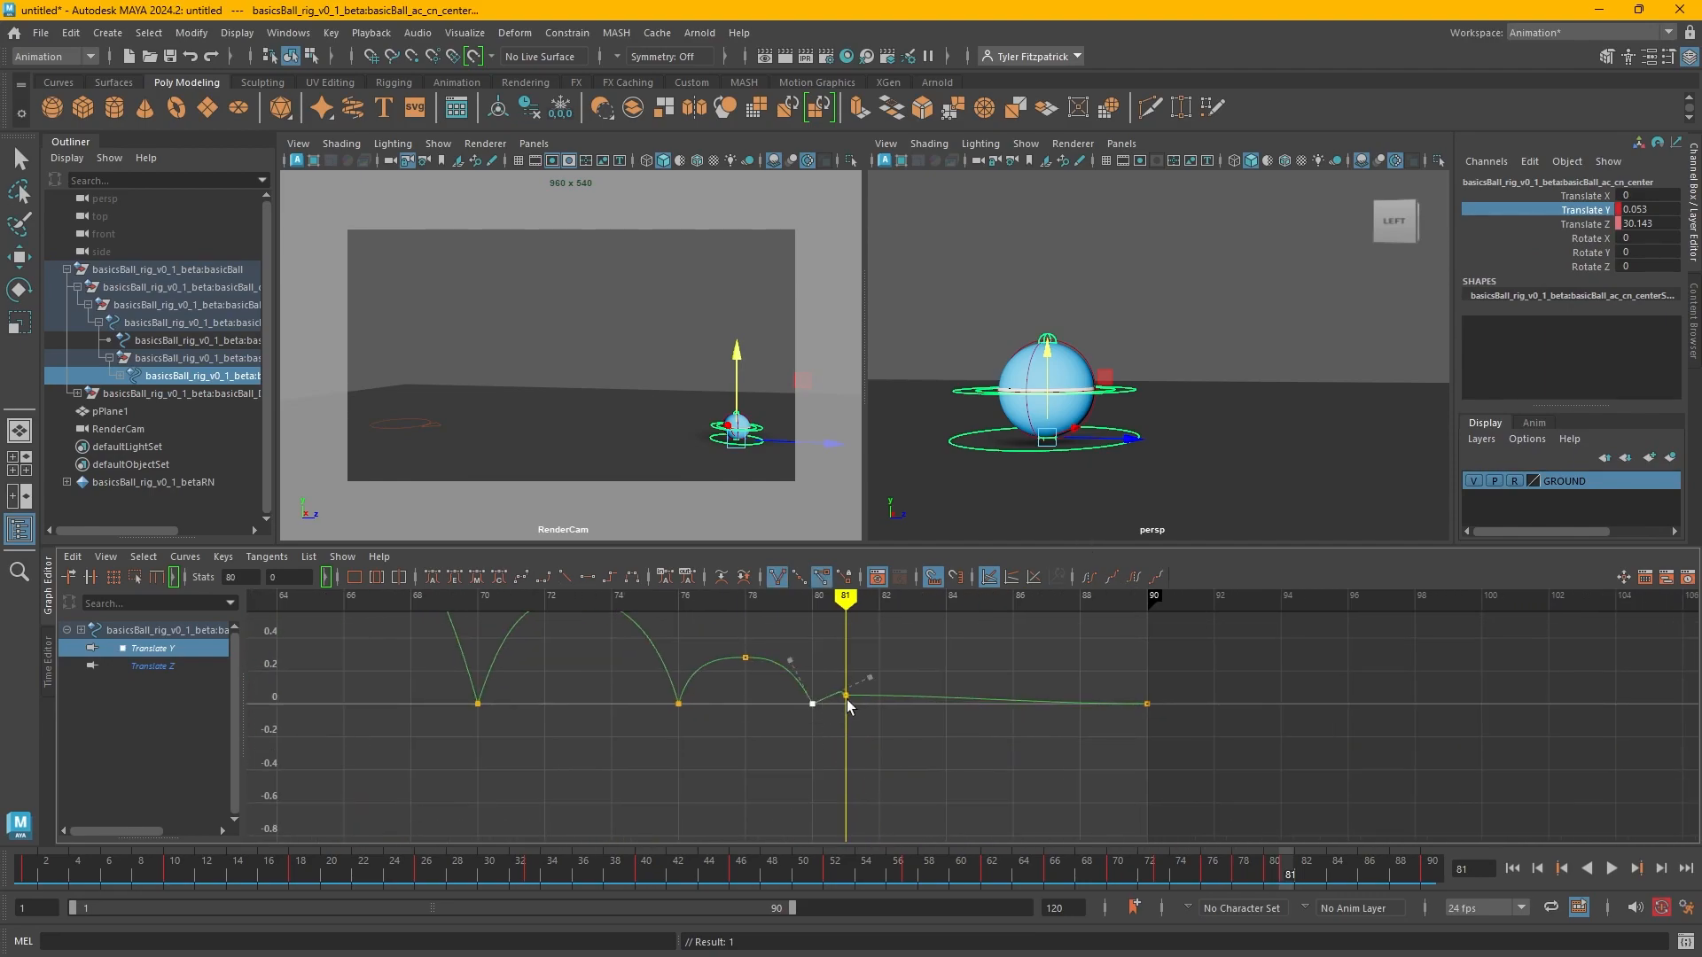
{"action": "left_click", "coordinate": [886, 611]}
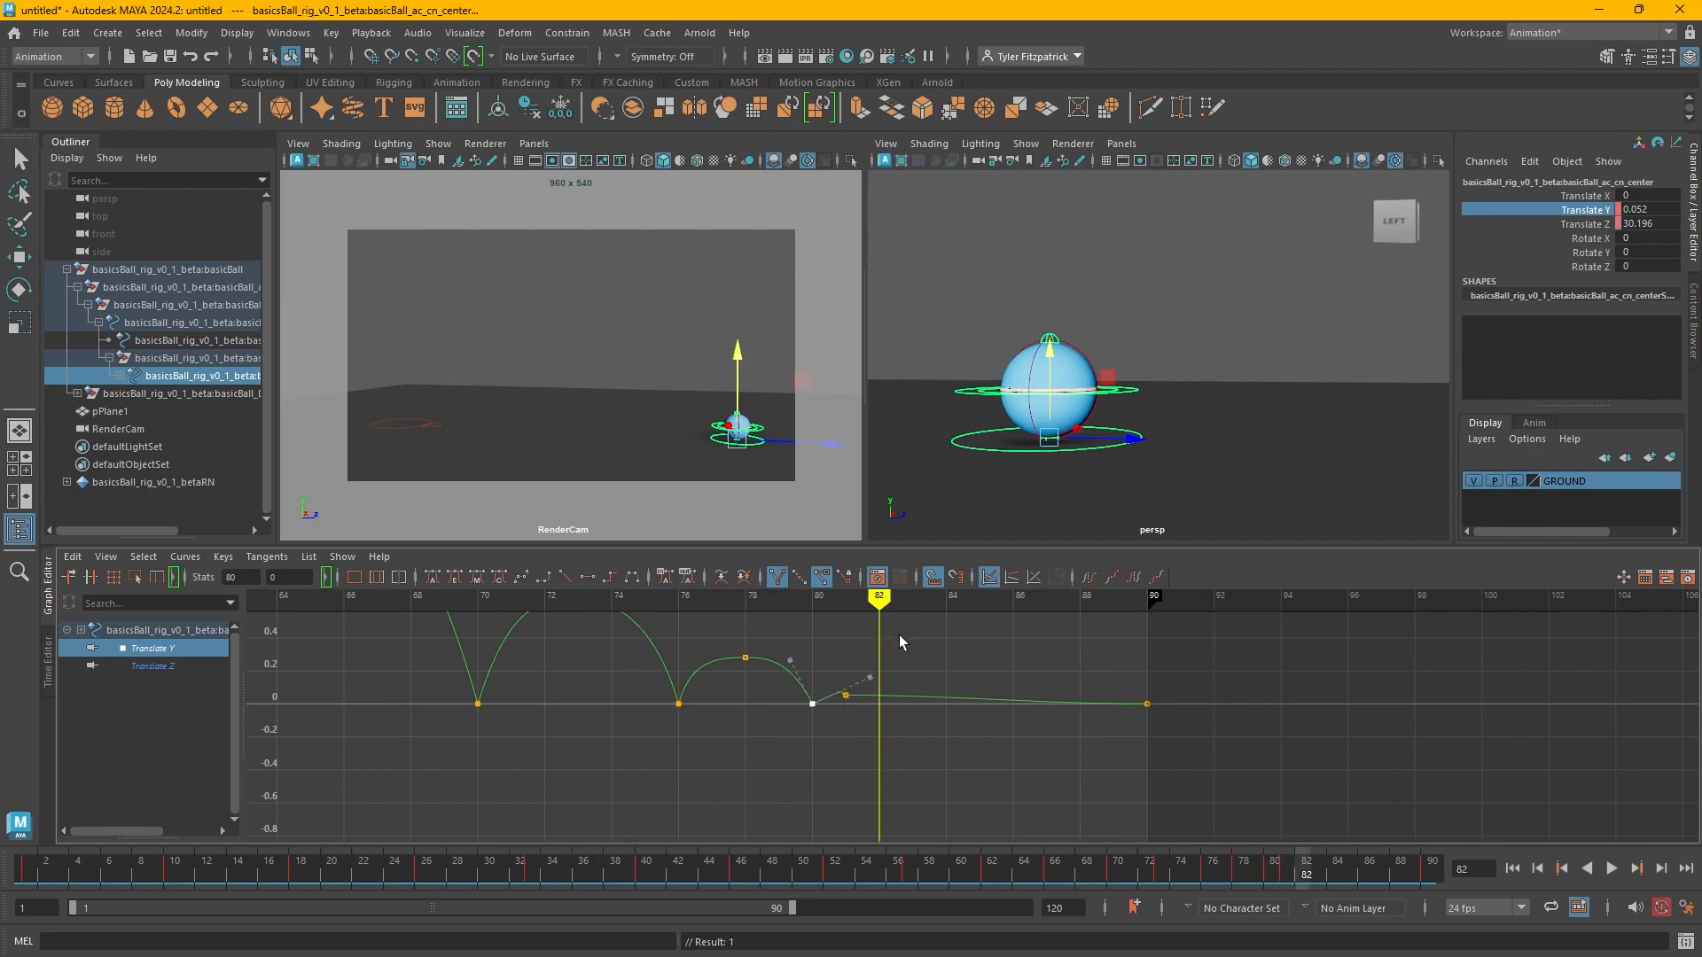
{"action": "key", "text": "ctrl+v"}
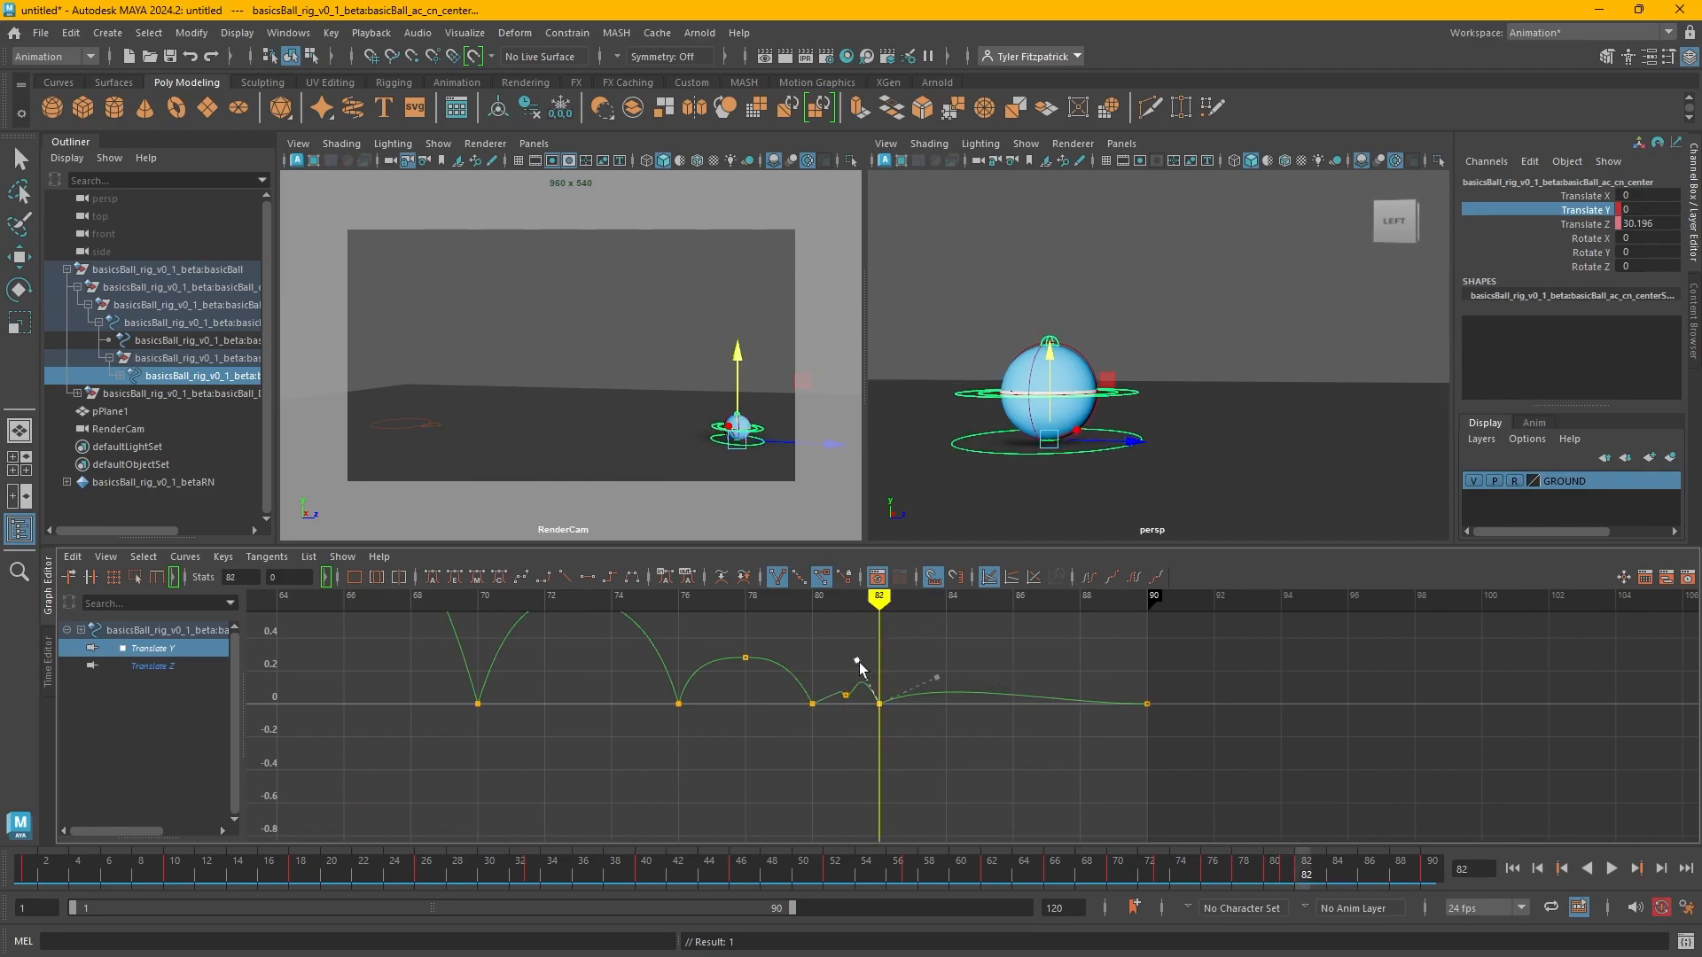
{"action": "left_click_drag", "start_coordinate": [859, 661], "coordinate": [865, 682]}
Lower the frame 80 key's outgoing handle and give the frame 82 key linear tangents.
{"action": "key", "text": "f"}
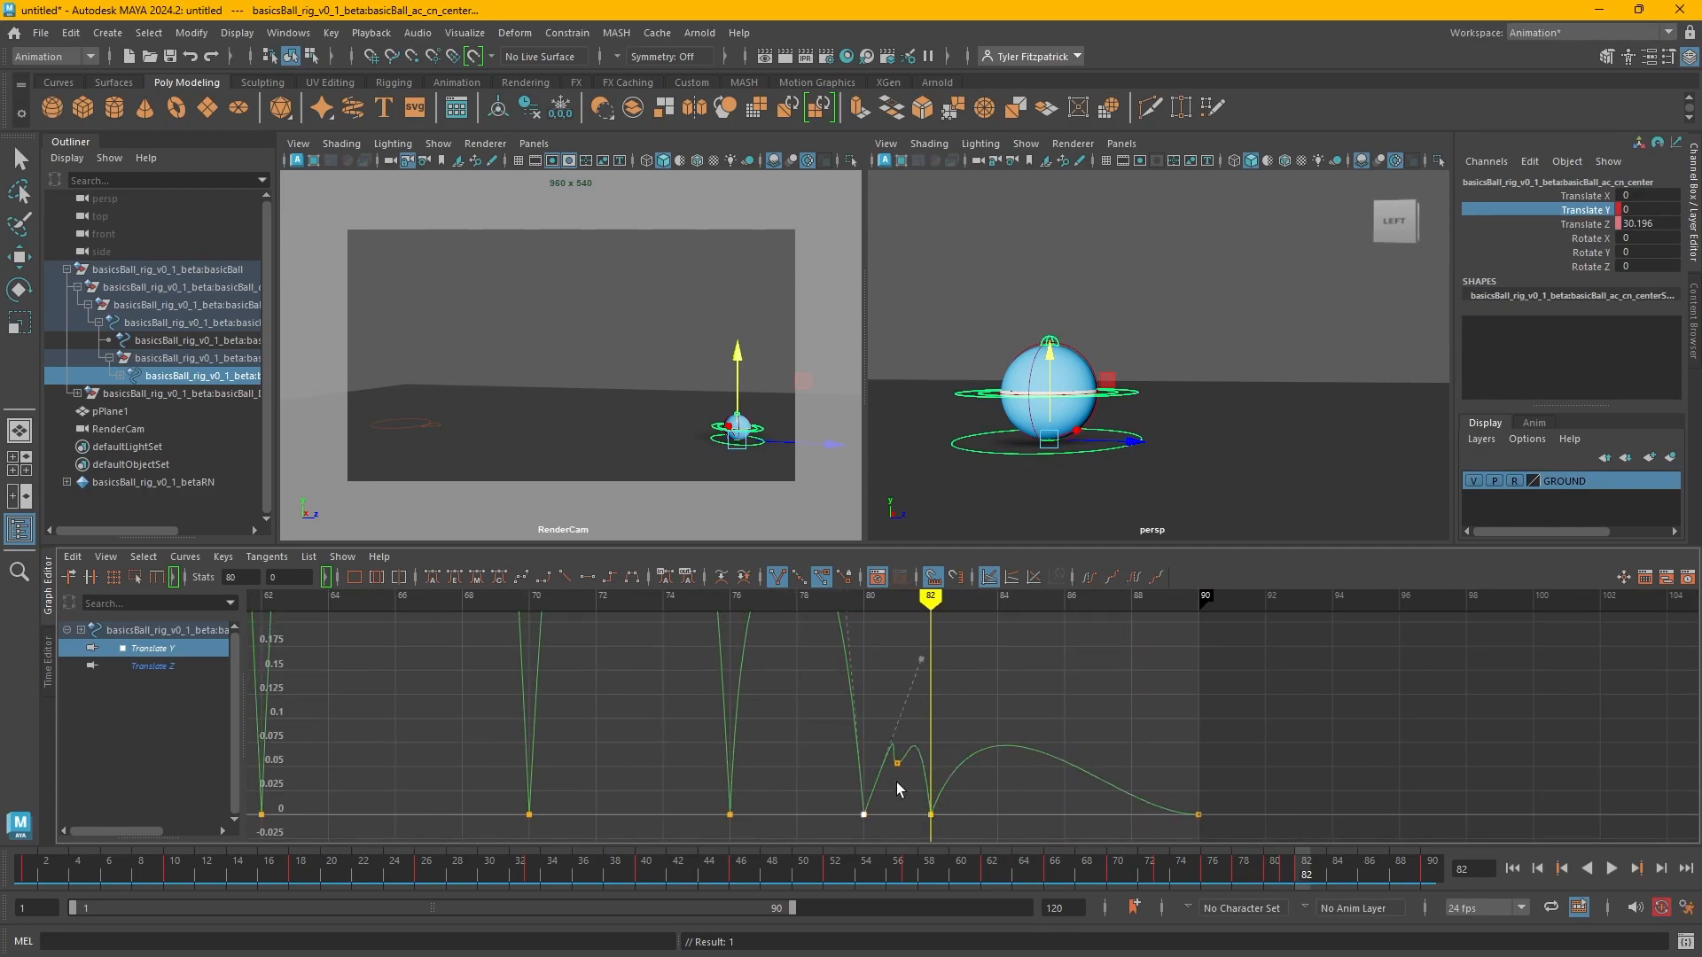
{"action": "left_click_drag", "start_coordinate": [918, 662], "coordinate": [910, 846]}
{"action": "left_click_drag", "start_coordinate": [915, 702], "coordinate": [921, 768]}
{"action": "left_click", "coordinate": [566, 578]}
Play the bounce from frame 2 and review the ball's path from a wider, orbited persp view.
{"action": "left_click_drag", "start_coordinate": [945, 620], "coordinate": [1108, 660]}
{"action": "scroll", "coordinate": [1107, 653], "scroll_direction": "down", "scroll_amount": 3}
{"action": "scroll", "coordinate": [1080, 679], "scroll_direction": "up", "scroll_amount": 2}
{"action": "scroll", "coordinate": [1075, 681], "scroll_direction": "down", "scroll_amount": 2}
{"action": "scroll", "coordinate": [864, 709], "scroll_direction": "down", "scroll_amount": 6}
{"action": "left_click_drag", "start_coordinate": [993, 601], "coordinate": [924, 606]}
{"action": "right_click_drag", "start_coordinate": [1109, 676], "coordinate": [1153, 842], "text": "alt+shift"}
{"action": "scroll", "coordinate": [1033, 763], "scroll_direction": "up", "scroll_amount": 6}
{"action": "middle_click_drag", "start_coordinate": [820, 666], "coordinate": [898, 732], "text": "alt"}
{"action": "mouse_move", "coordinate": [849, 599]}
{"action": "left_mouse_down"}
{"action": "mouse_move", "coordinate": [669, 599]}
{"action": "mouse_move", "coordinate": [712, 599]}
{"action": "left_mouse_up"}
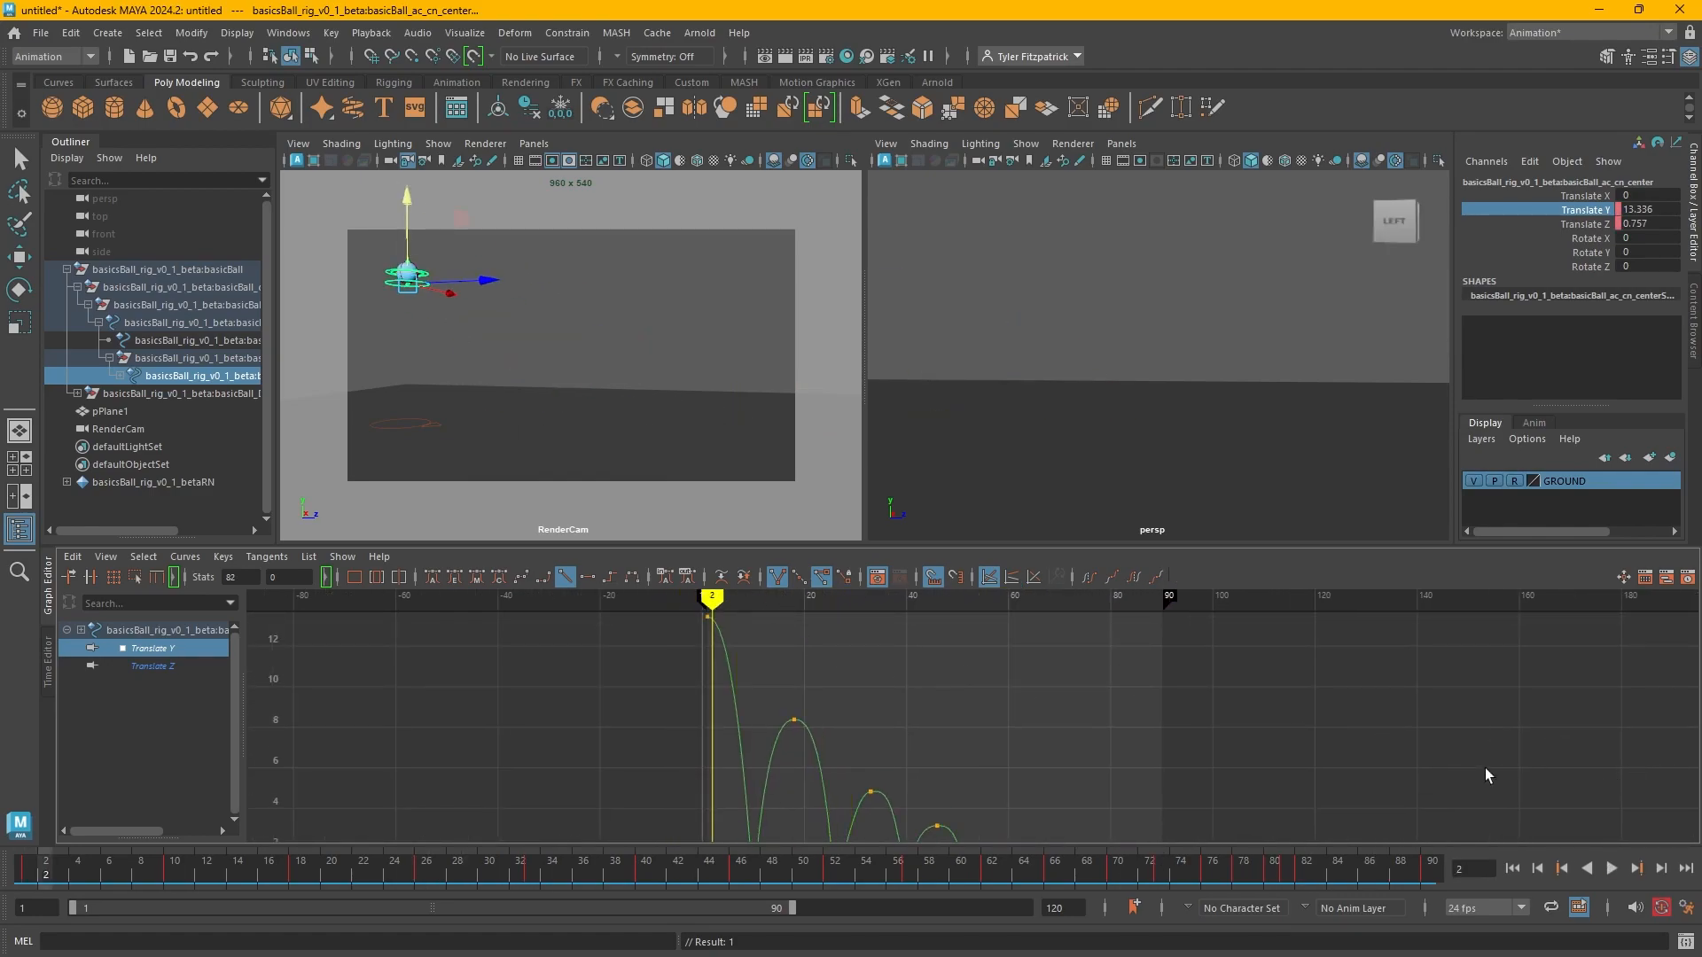
{"action": "left_click", "coordinate": [1610, 868]}
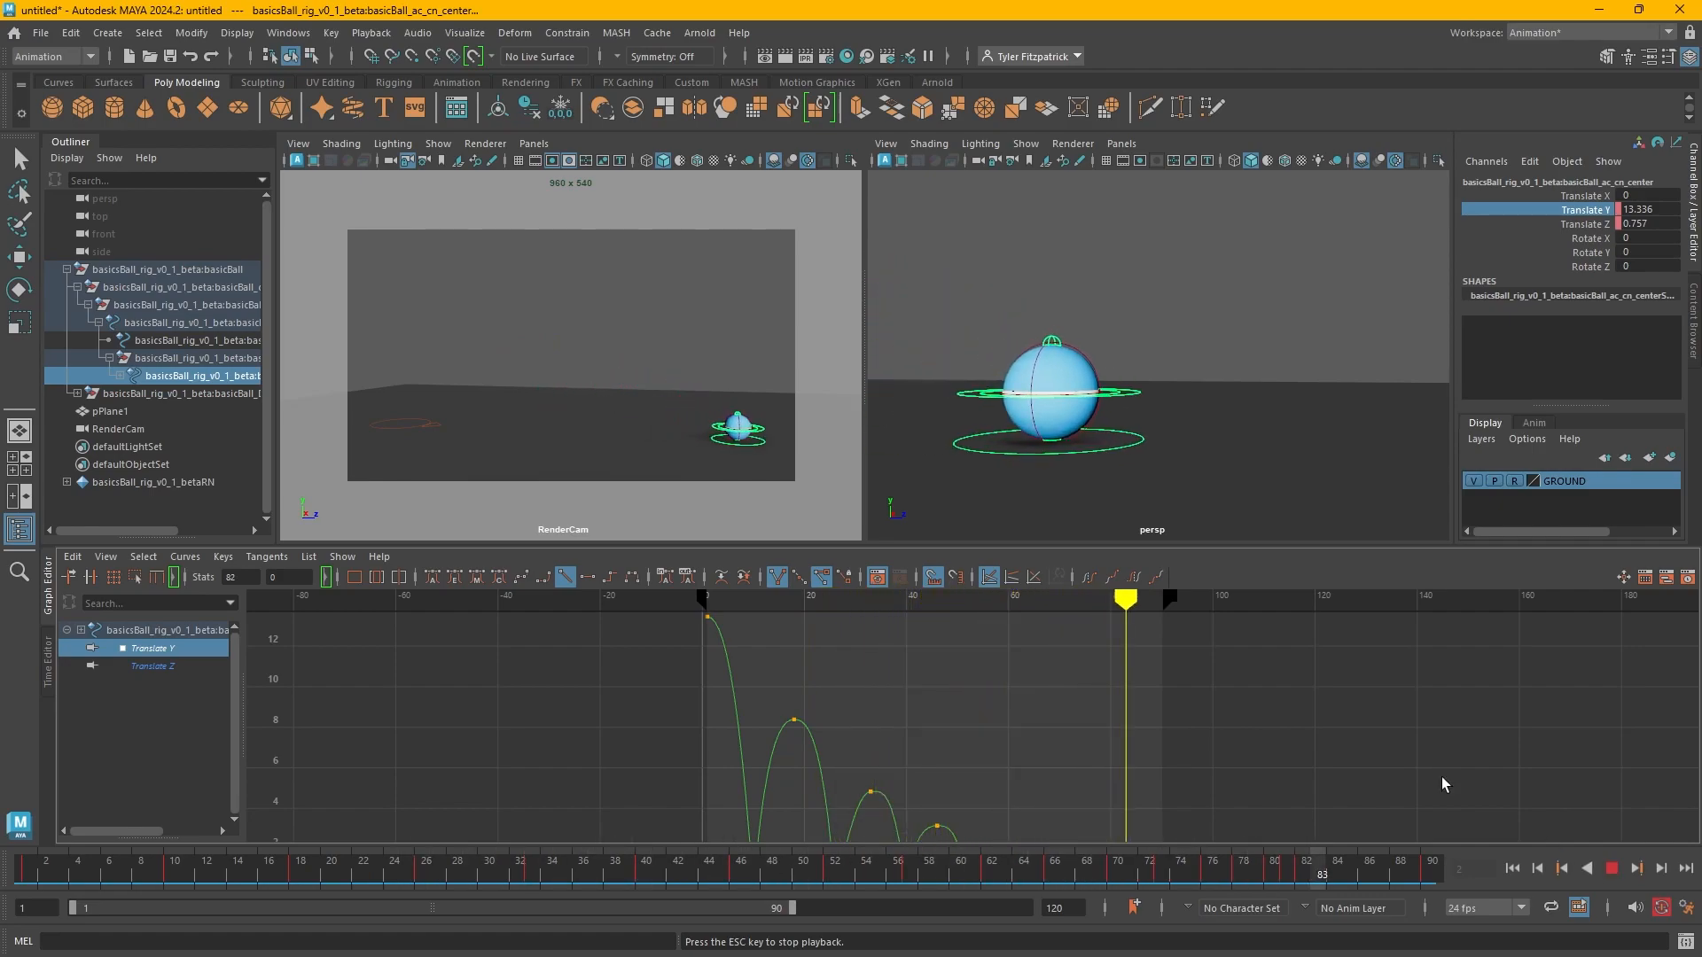
{"action": "left_click_drag", "start_coordinate": [1147, 418], "coordinate": [1014, 383], "text": "alt"}
{"action": "right_click_drag", "start_coordinate": [1396, 436], "coordinate": [1156, 393], "text": "alt"}
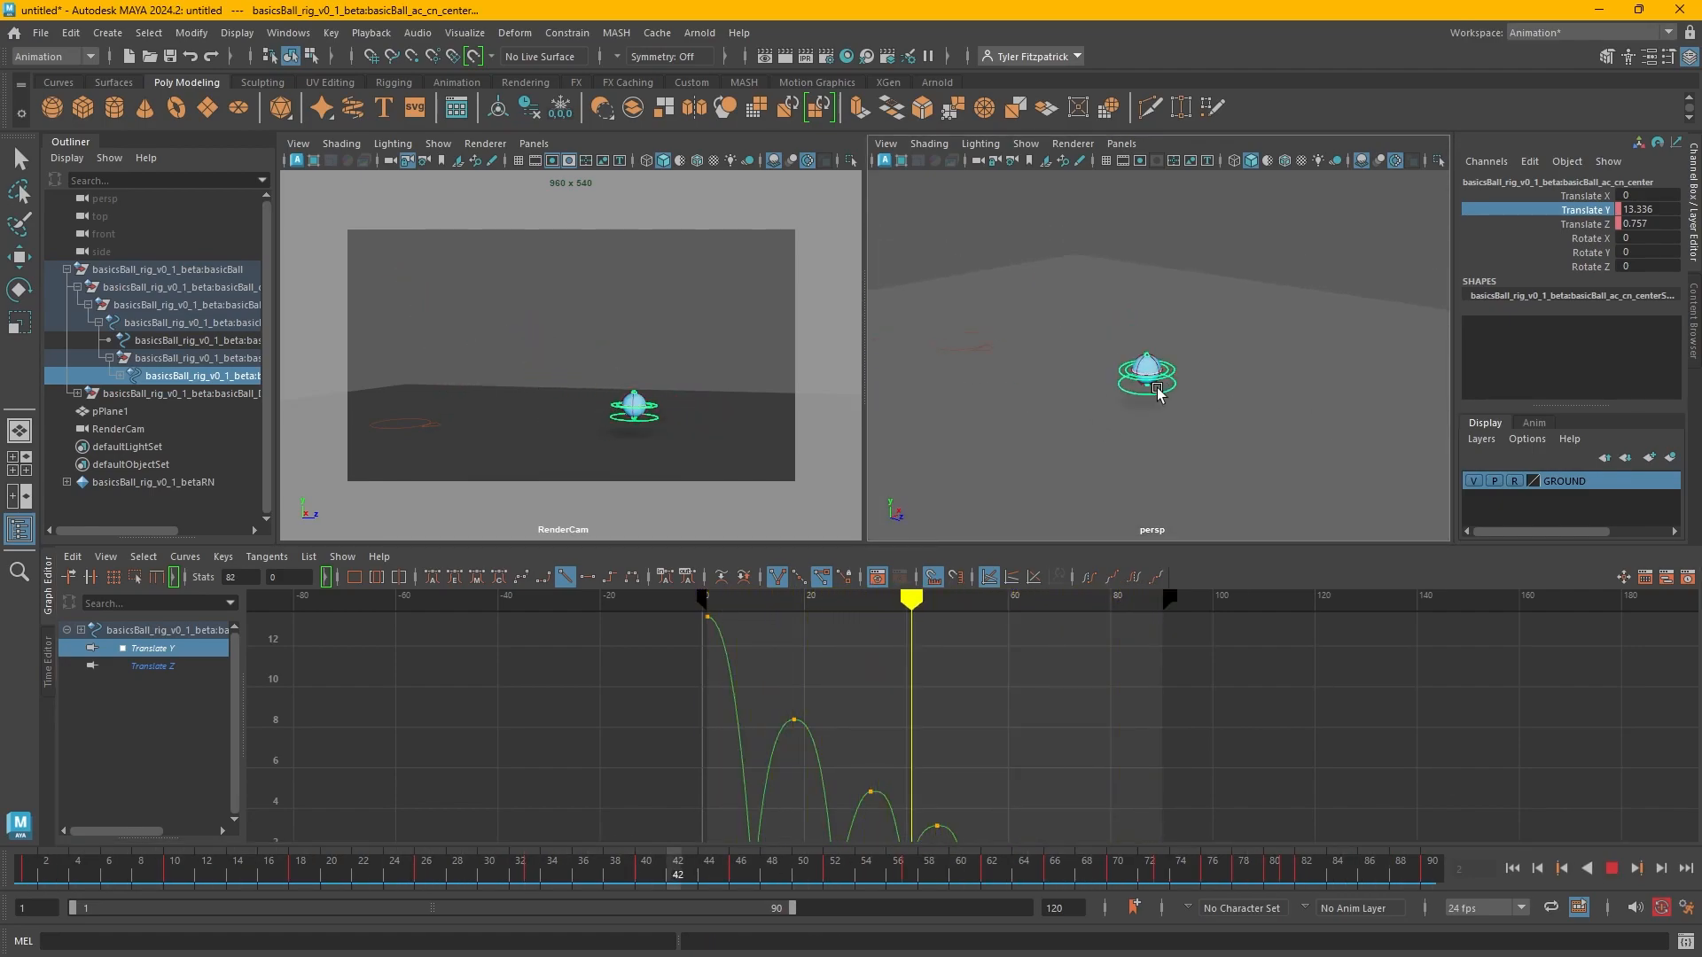
{"action": "left_click_drag", "start_coordinate": [1157, 393], "coordinate": [954, 353], "text": "alt"}
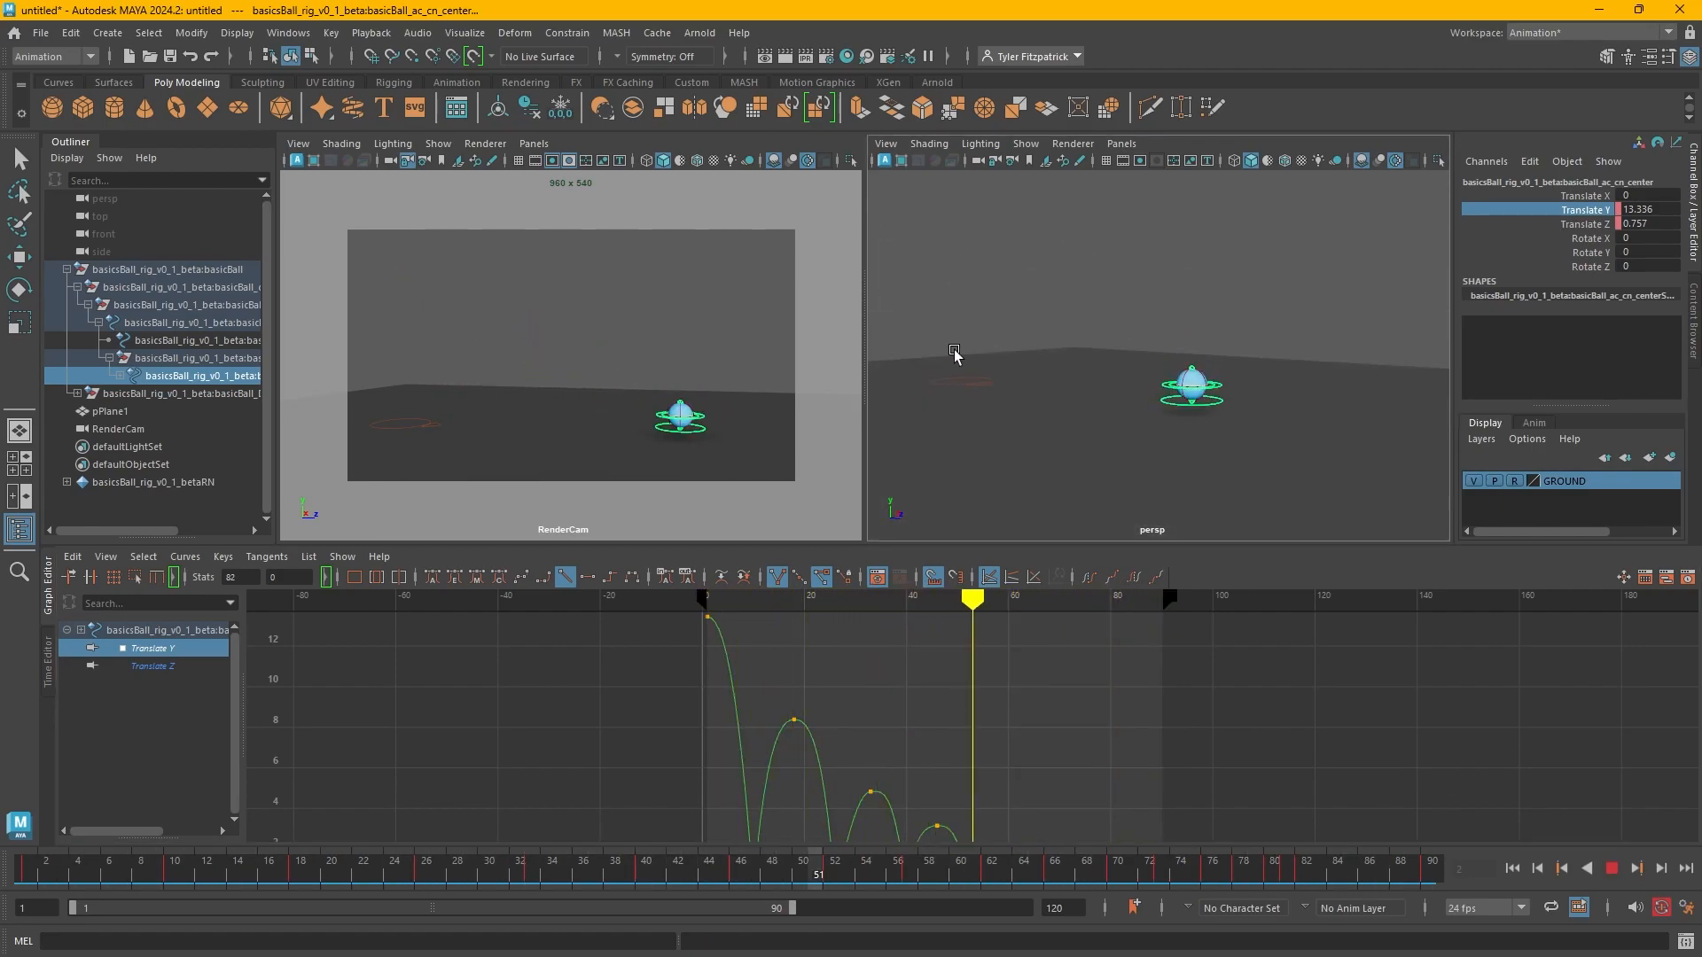
{"action": "left_click", "coordinate": [1614, 872]}
Lower the frame 40 contact key's incoming handle and raise the frame 26 contact key's outgoing handle.
{"action": "right_click_drag", "start_coordinate": [798, 709], "coordinate": [824, 599], "text": "alt"}
{"action": "middle_click_drag", "start_coordinate": [865, 704], "coordinate": [924, 655], "text": "alt"}
{"action": "middle_click_drag", "start_coordinate": [833, 781], "coordinate": [834, 786], "text": "alt"}
{"action": "left_click", "coordinate": [914, 836]}
{"action": "left_click_drag", "start_coordinate": [890, 666], "coordinate": [886, 685]}
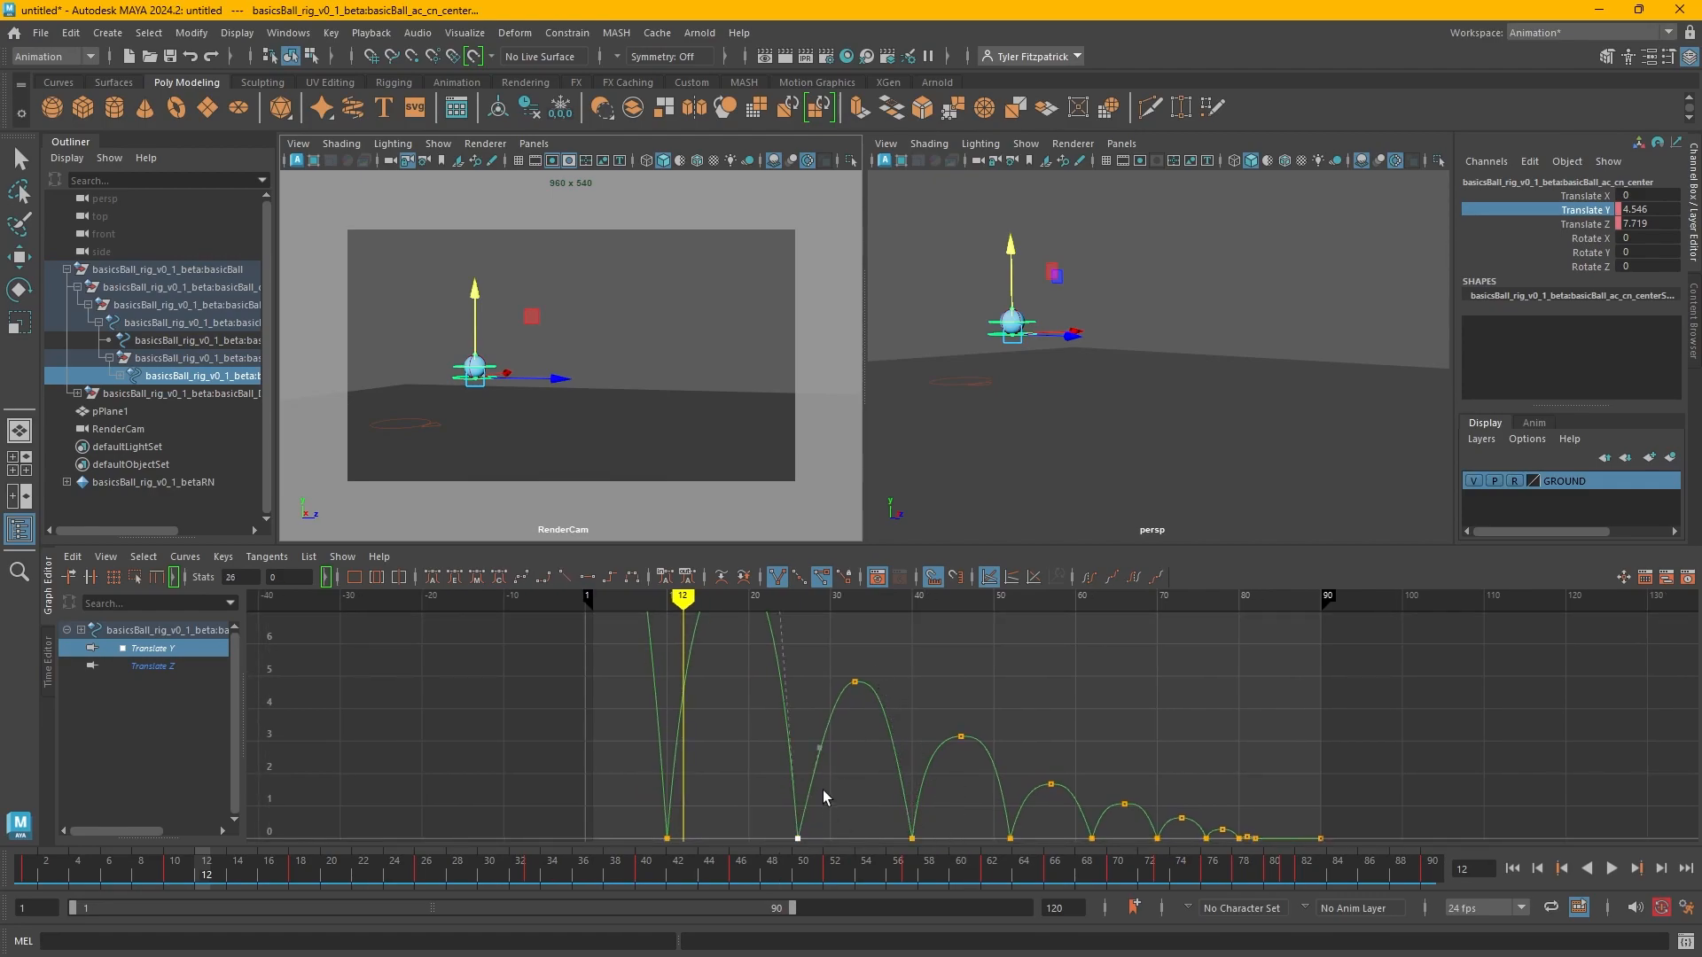
{"action": "left_click_drag", "start_coordinate": [810, 749], "coordinate": [813, 721]}
Lower the frame 40 contact key's outgoing handle slightly to soften the rise to the next peak.
{"action": "left_click", "coordinate": [913, 837]}
{"action": "scroll", "coordinate": [1007, 786], "scroll_direction": "up", "scroll_amount": 5}
{"action": "middle_click_drag", "start_coordinate": [923, 759], "coordinate": [939, 772], "text": "alt"}
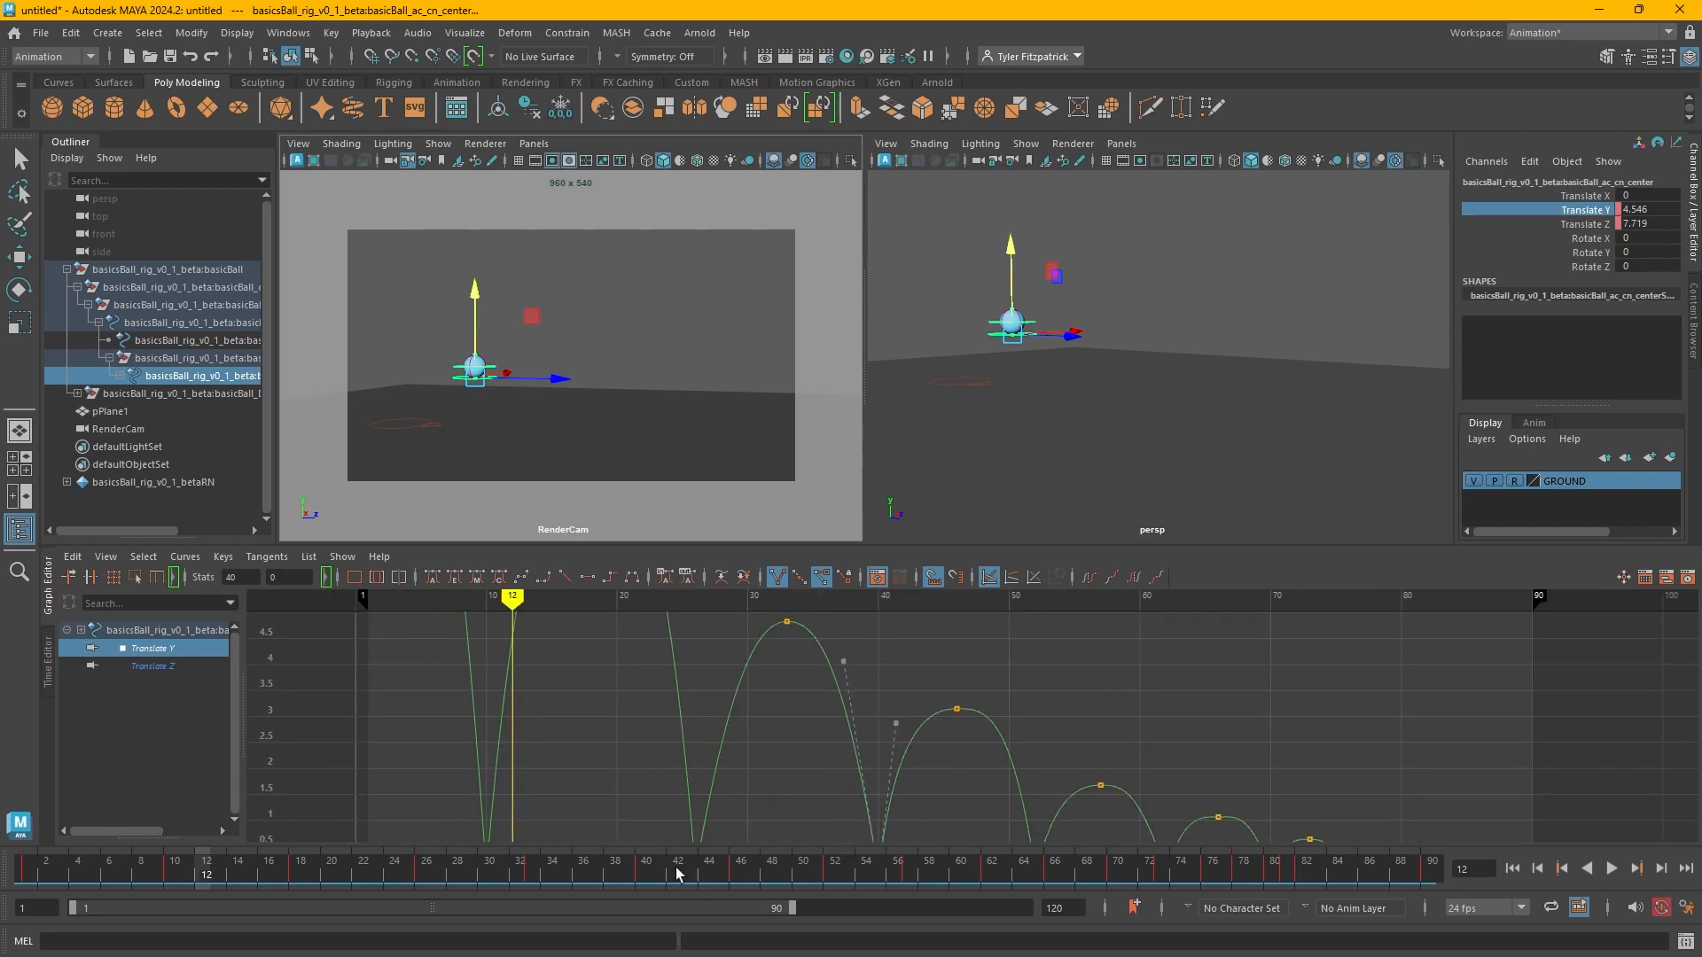
{"action": "left_click_drag", "start_coordinate": [891, 722], "coordinate": [895, 737]}
Lower the handles of the contact keys at frames 52, 62 and 70 to even out the smaller arcs.
{"action": "middle_click_drag", "start_coordinate": [907, 759], "coordinate": [847, 704], "text": "alt"}
{"action": "left_click_drag", "start_coordinate": [947, 759], "coordinate": [1000, 826]}
{"action": "left_click_drag", "start_coordinate": [951, 653], "coordinate": [947, 678]}
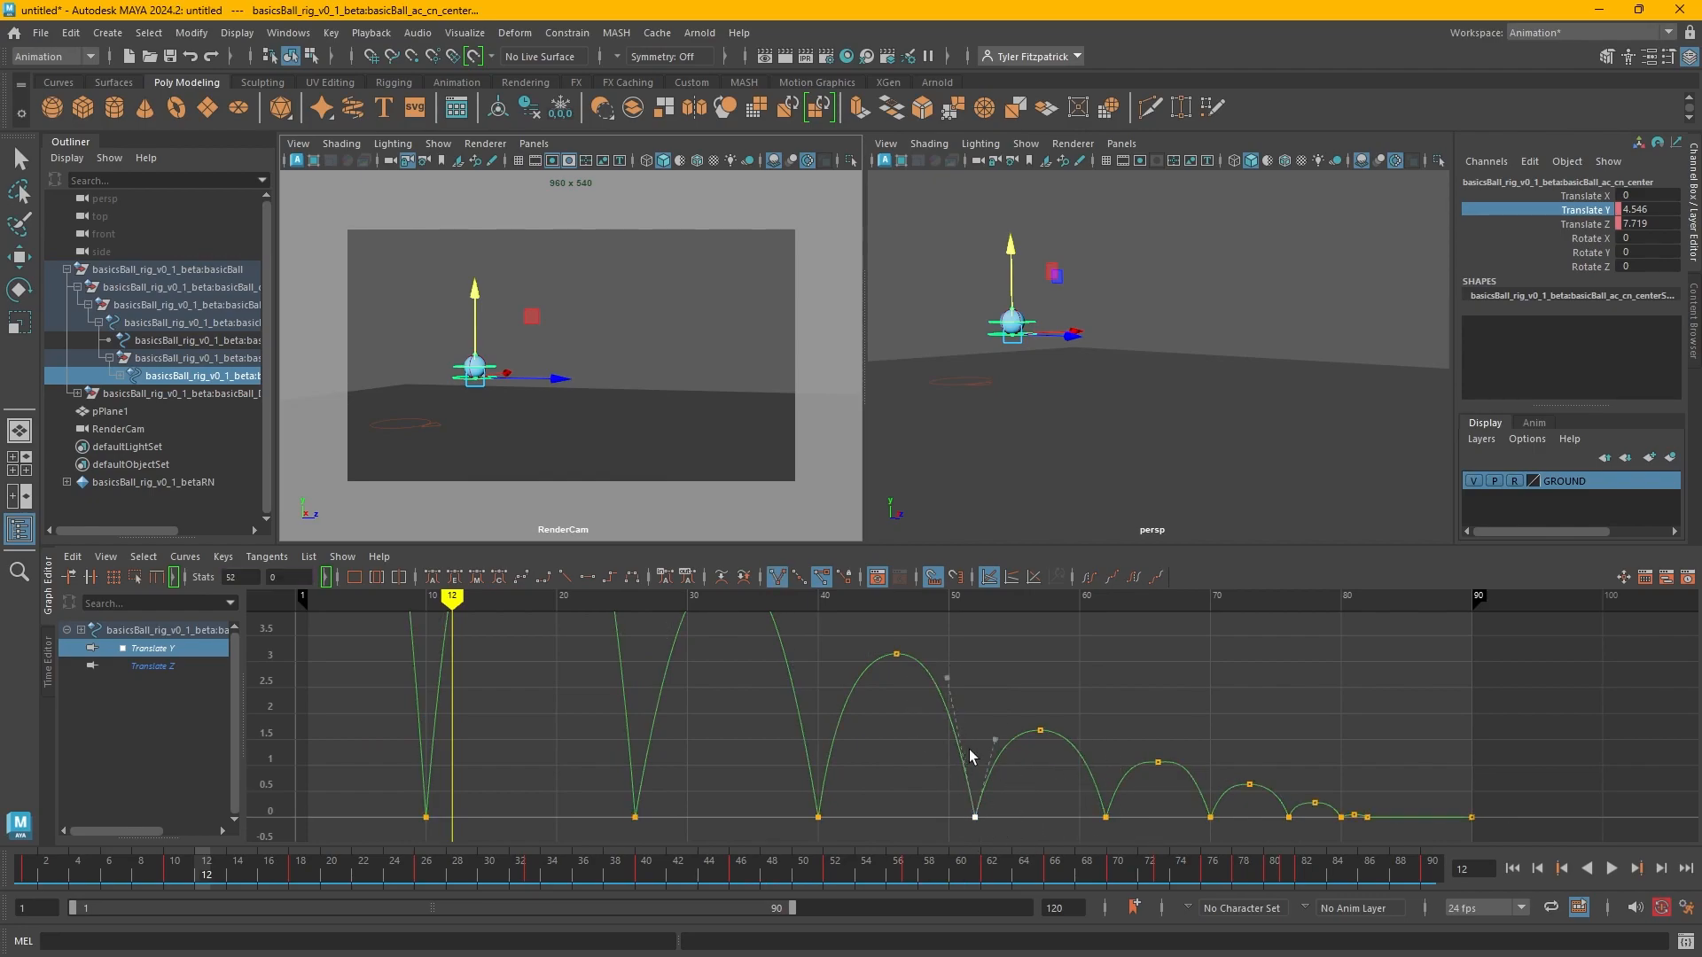
{"action": "left_click_drag", "start_coordinate": [995, 742], "coordinate": [999, 746]}
{"action": "left_click_drag", "start_coordinate": [1124, 763], "coordinate": [1119, 773]}
{"action": "left_click_drag", "start_coordinate": [1186, 805], "coordinate": [1231, 840]}
{"action": "left_click_drag", "start_coordinate": [1190, 761], "coordinate": [1191, 766]}
Raise the Translate Y peak keys at frames 18 and 33 for a more even height decay.
{"action": "scroll", "coordinate": [1063, 729], "scroll_direction": "down", "scroll_amount": 3}
{"action": "middle_click_drag", "start_coordinate": [983, 696], "coordinate": [1019, 748], "text": "alt"}
{"action": "scroll", "coordinate": [1017, 747], "scroll_direction": "down", "scroll_amount": 3}
{"action": "left_click_drag", "start_coordinate": [792, 600], "coordinate": [737, 599]}
{"action": "mouse_move", "coordinate": [863, 689]}
{"action": "middle_mouse_down", "text": "alt"}
{"action": "mouse_move", "coordinate": [900, 806]}
{"action": "mouse_move", "coordinate": [859, 707]}
{"action": "middle_mouse_up", "text": "alt"}
{"action": "key", "text": "a"}
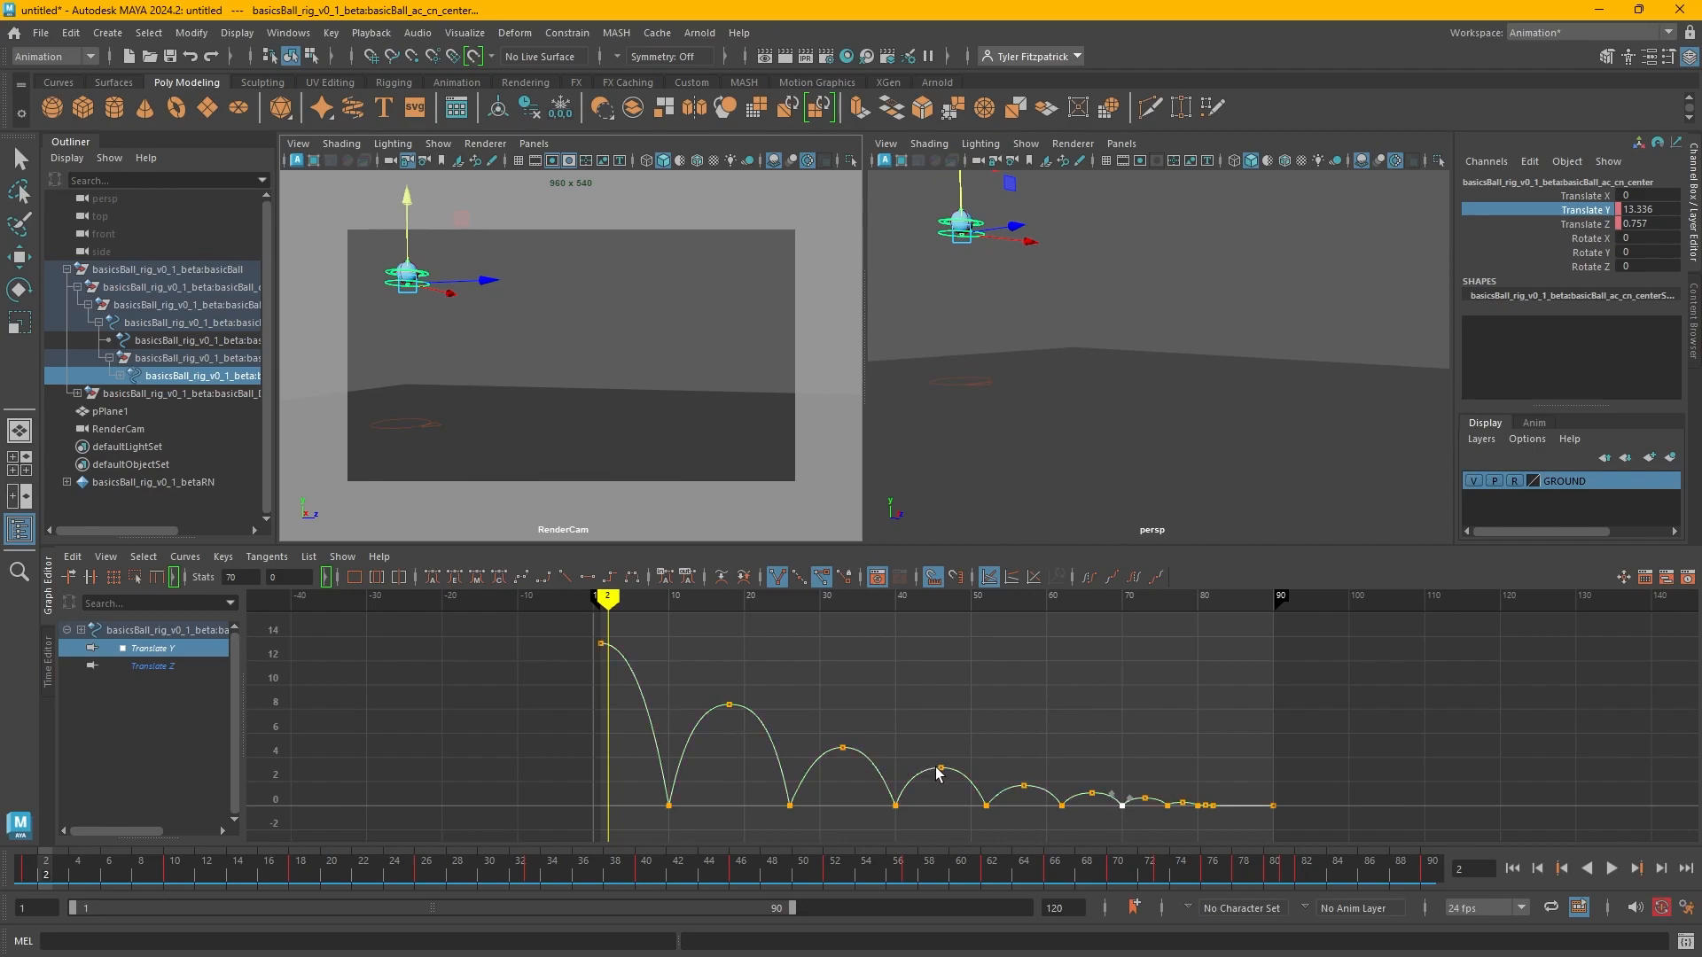
{"action": "left_click_drag", "start_coordinate": [890, 718], "coordinate": [831, 773]}
{"action": "middle_click_drag", "start_coordinate": [848, 777], "coordinate": [856, 769]}
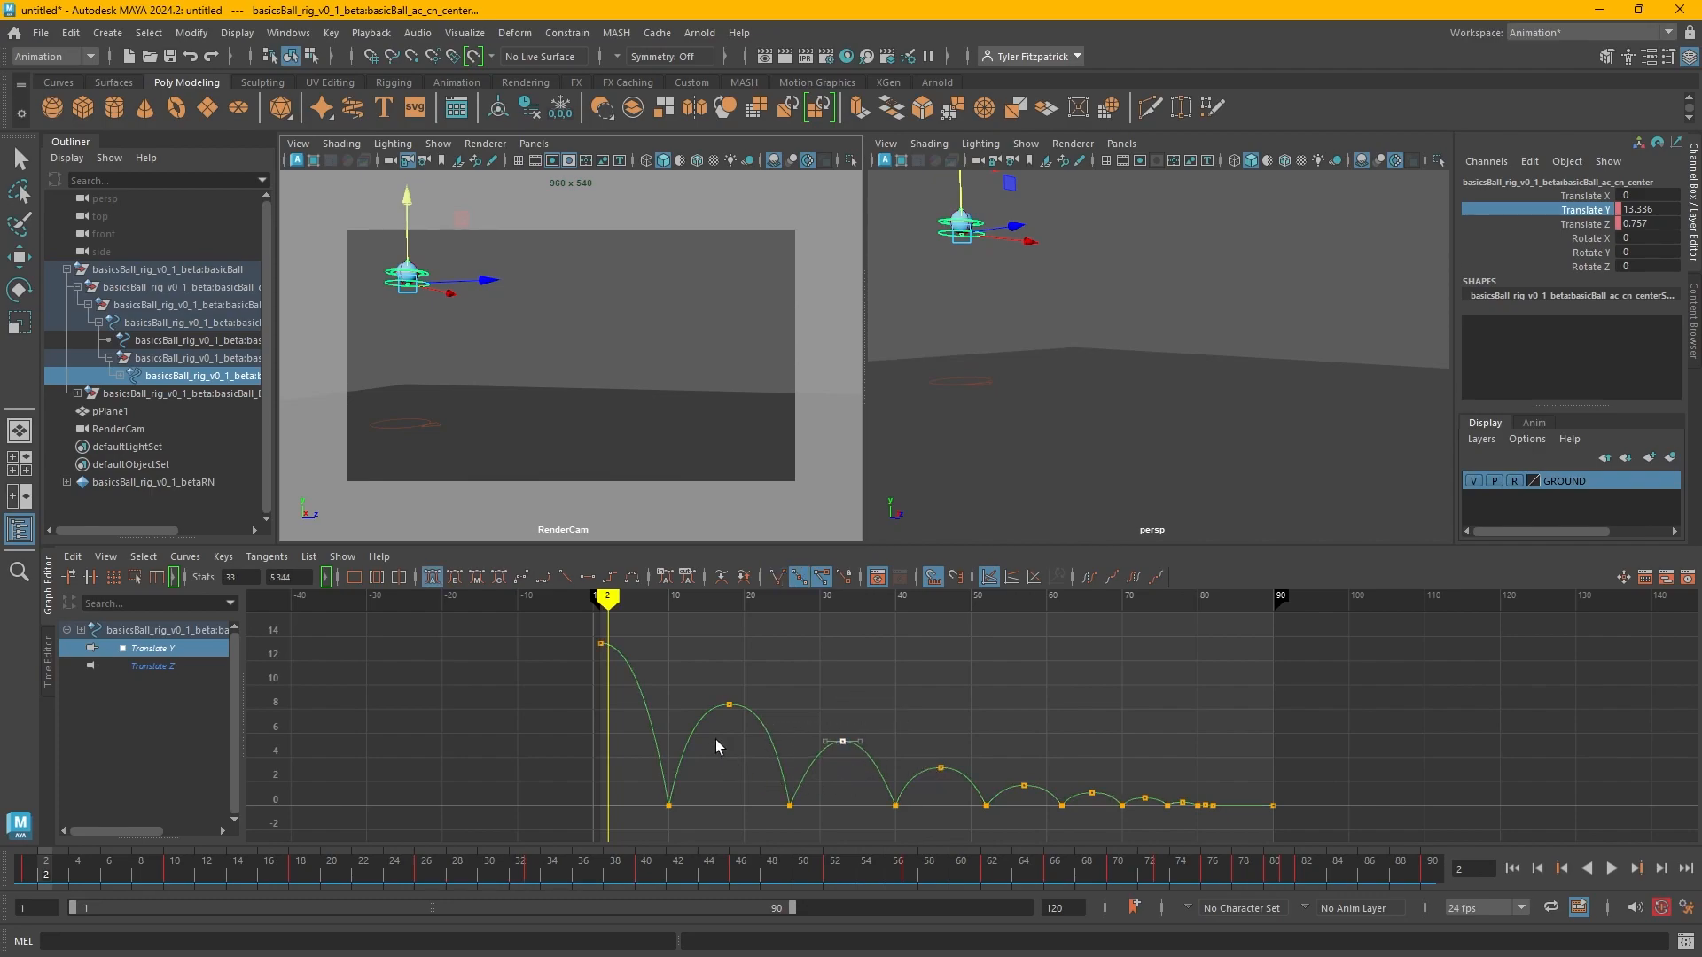
{"action": "left_click_drag", "start_coordinate": [743, 682], "coordinate": [725, 747]}
{"action": "middle_click_drag", "start_coordinate": [832, 780], "coordinate": [843, 769]}
Raise the frame 46 peak key to a Translate Y of about 3.4.
{"action": "left_click_drag", "start_coordinate": [962, 758], "coordinate": [911, 804]}
{"action": "middle_click_drag", "start_coordinate": [941, 783], "coordinate": [942, 780], "text": "shift"}
{"action": "right_click_drag", "start_coordinate": [1078, 798], "coordinate": [1119, 833], "text": "alt+shift"}
{"action": "middle_click_drag", "start_coordinate": [1119, 833], "coordinate": [863, 709], "text": "alt"}
{"action": "right_click_drag", "start_coordinate": [863, 710], "coordinate": [870, 689], "text": "alt"}
{"action": "middle_click_drag", "start_coordinate": [870, 689], "coordinate": [1132, 699], "text": "alt"}
{"action": "right_click_drag", "start_coordinate": [1132, 700], "coordinate": [1019, 729], "text": "alt"}
{"action": "middle_click_drag", "start_coordinate": [793, 660], "coordinate": [824, 734], "text": "alt"}
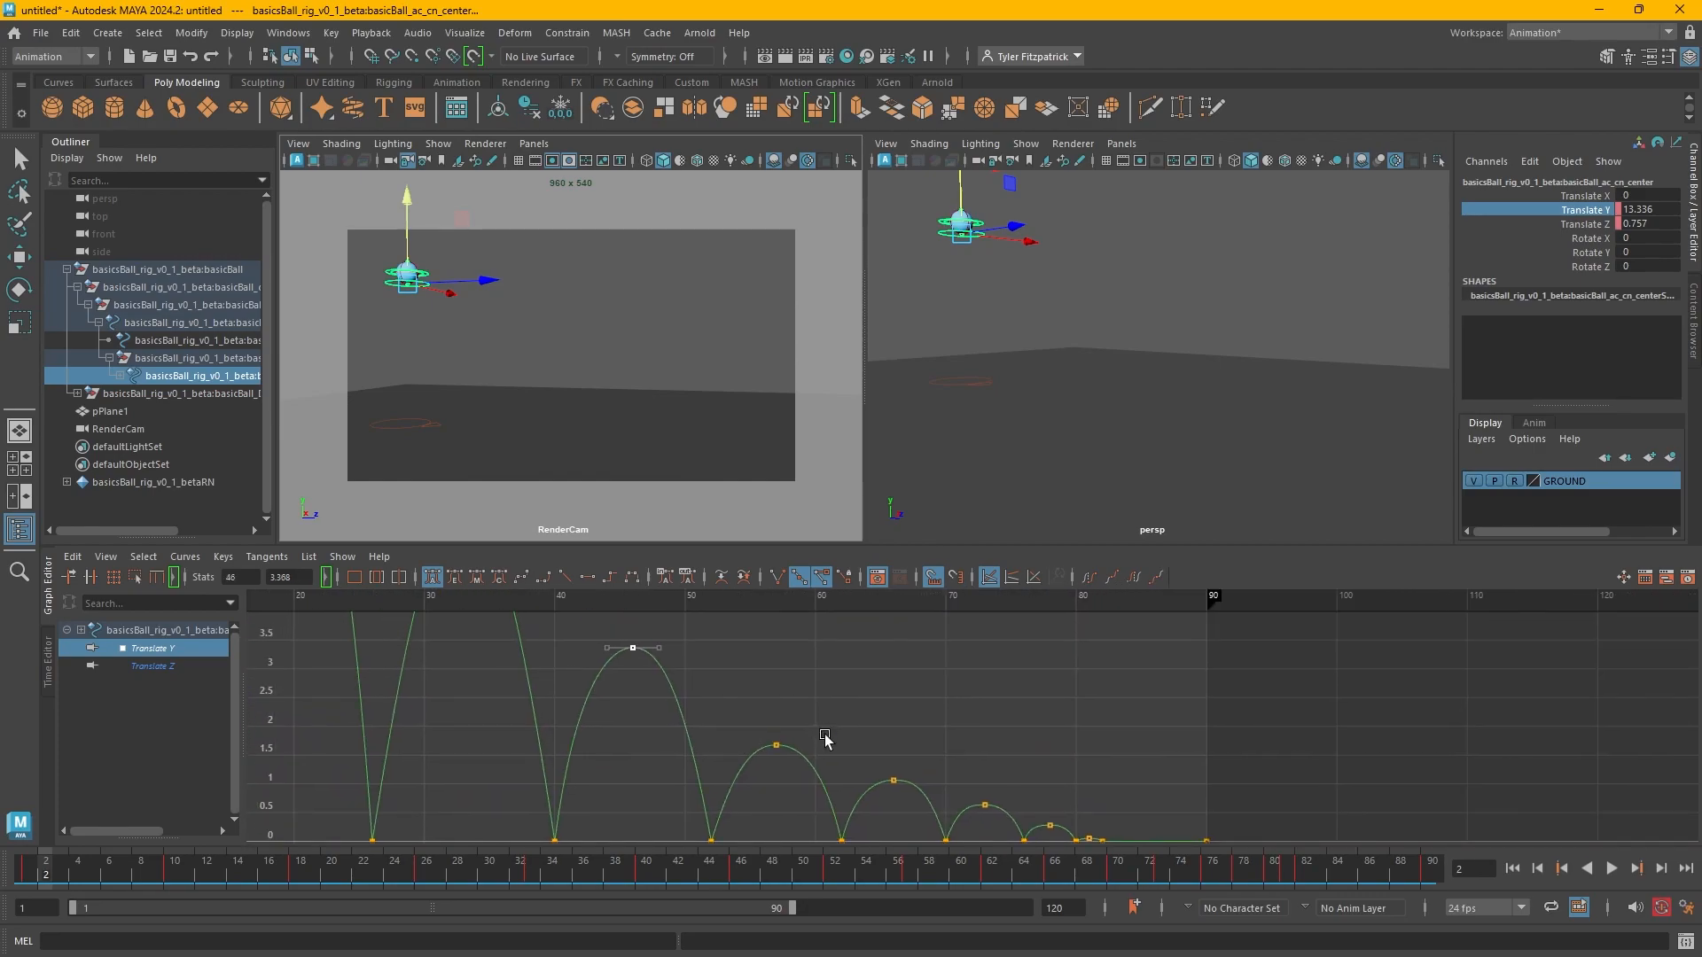
Raise the peak between frames 52 and 62, and raise the frame 66 peak to about 1.172.
{"action": "left_click_drag", "start_coordinate": [746, 778], "coordinate": [746, 780]}
{"action": "right_click_drag", "start_coordinate": [788, 797], "coordinate": [819, 781], "text": "alt+shift"}
{"action": "middle_click_drag", "start_coordinate": [820, 781], "coordinate": [815, 789], "text": "shift"}
{"action": "key", "text": "ctrl+z"}
{"action": "middle_click_drag", "start_coordinate": [844, 786], "coordinate": [814, 785], "text": "alt"}
{"action": "left_click_drag", "start_coordinate": [843, 750], "coordinate": [894, 805]}
{"action": "middle_click_drag", "start_coordinate": [897, 802], "coordinate": [896, 797], "text": "shift"}
{"action": "right_click_drag", "start_coordinate": [895, 797], "coordinate": [990, 801], "text": "alt"}
{"action": "middle_click_drag", "start_coordinate": [989, 801], "coordinate": [756, 713], "text": "alt"}
{"action": "key", "text": "a"}
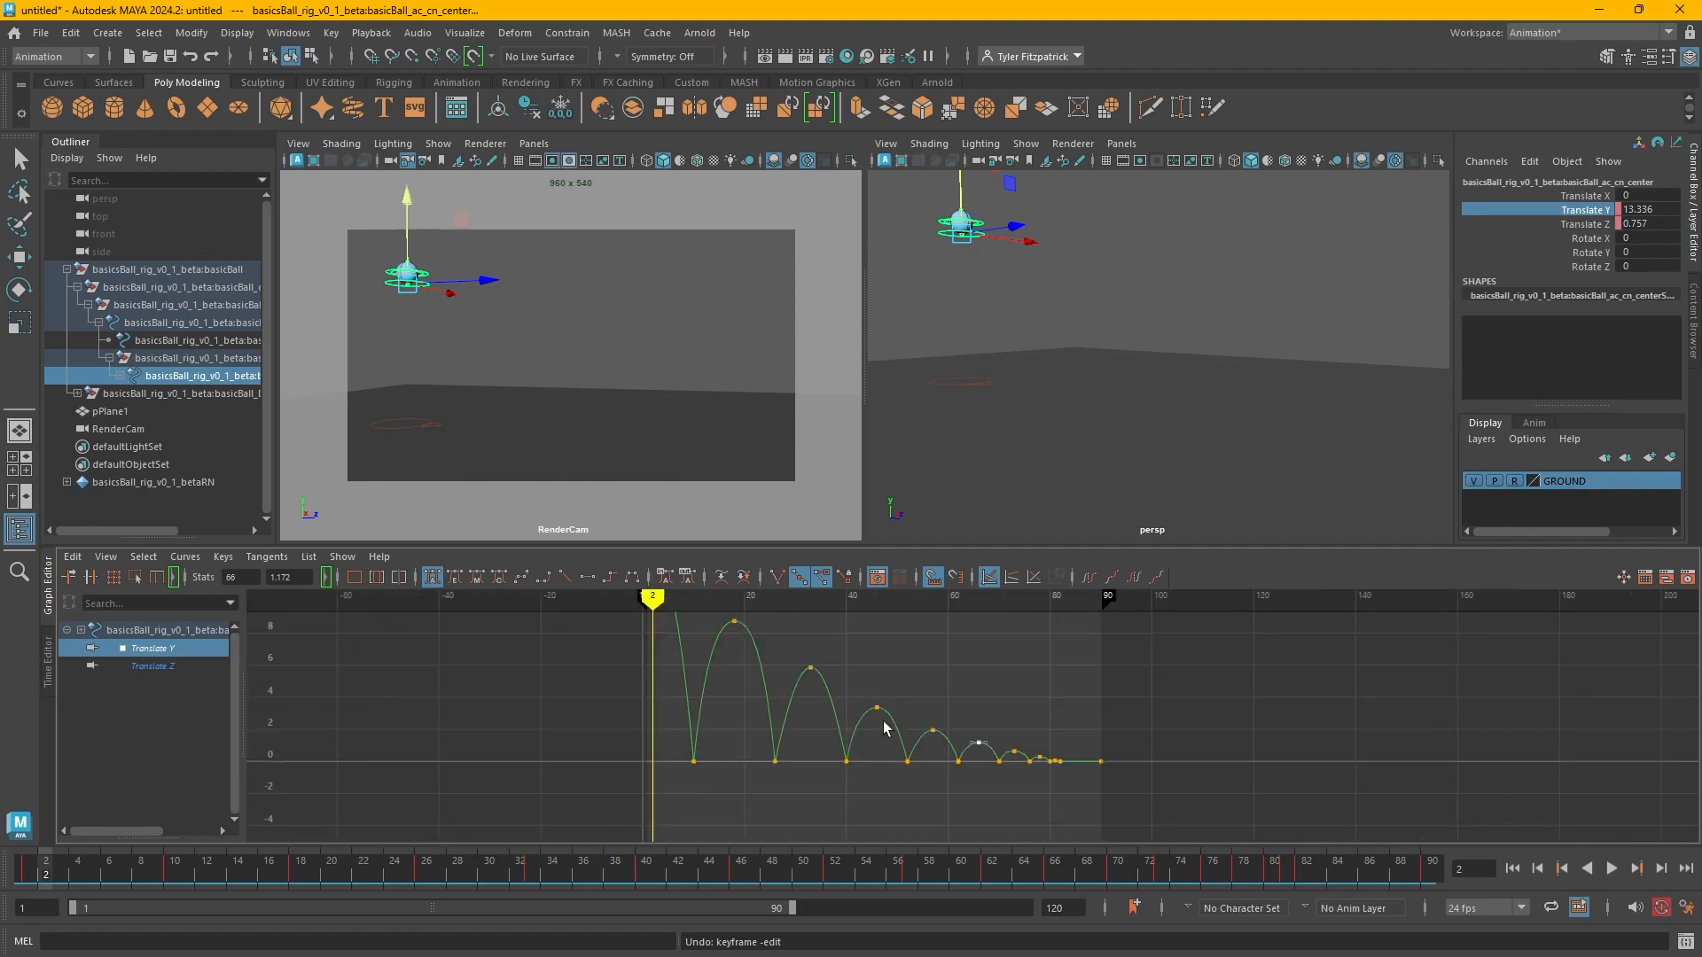
Play back the bounce to review the adjusted peak heights and stop partway.
{"action": "left_click", "coordinate": [1612, 869]}
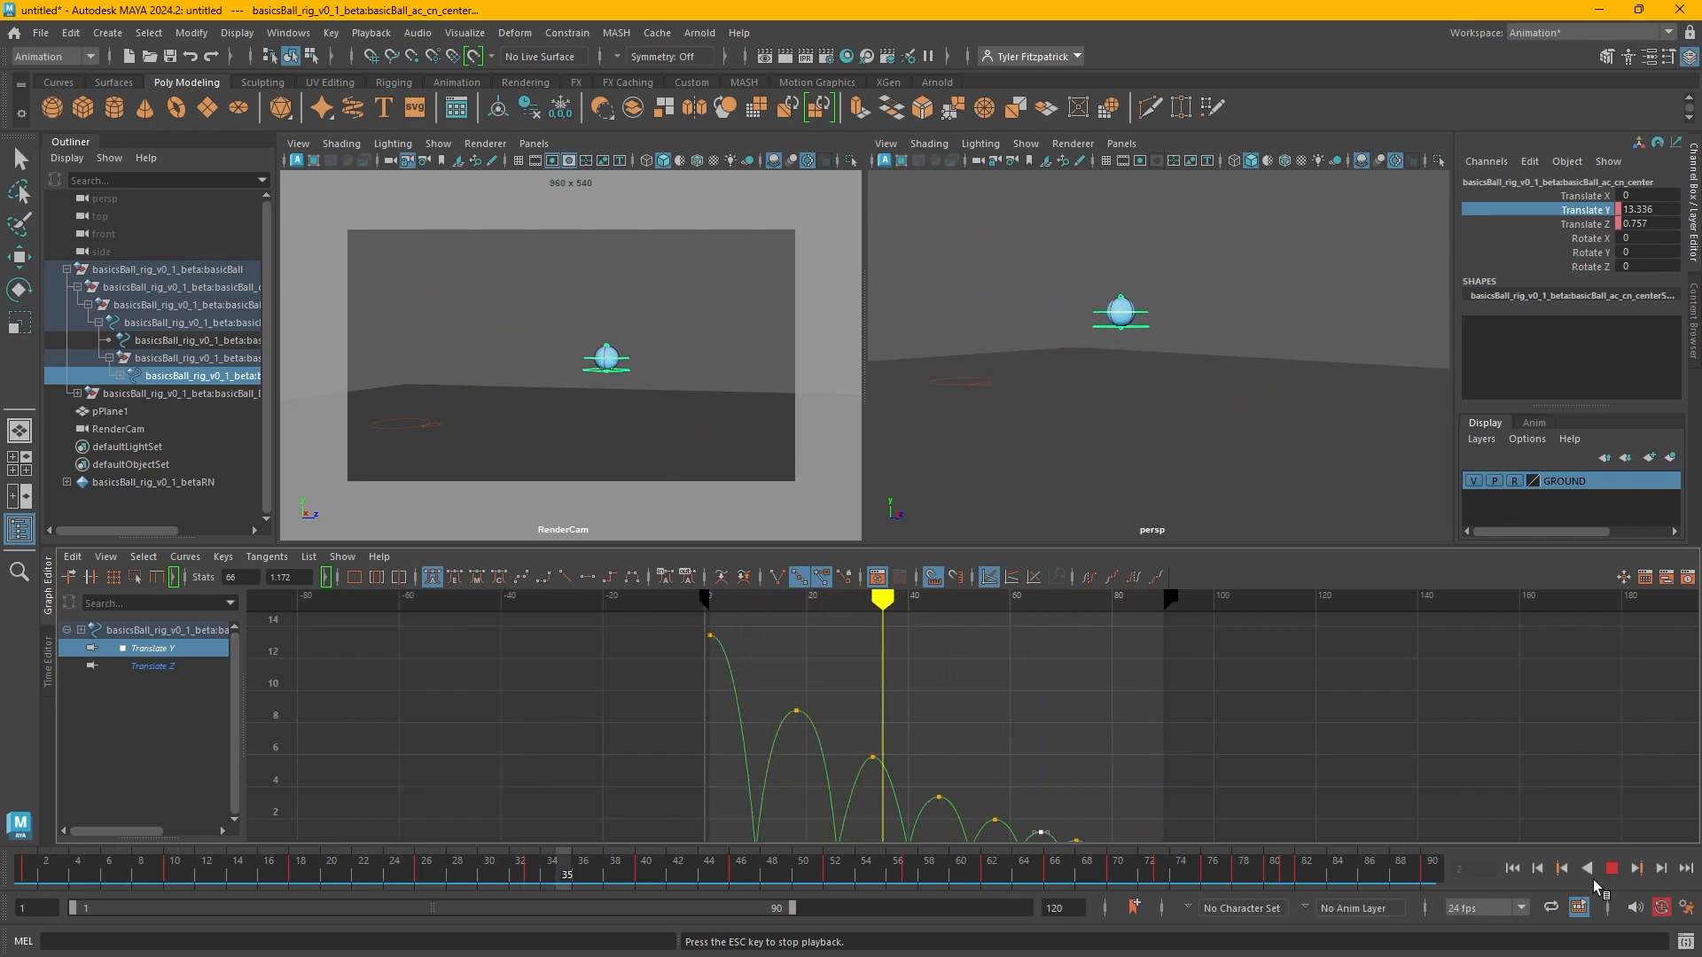
{"action": "key", "text": "Escape"}
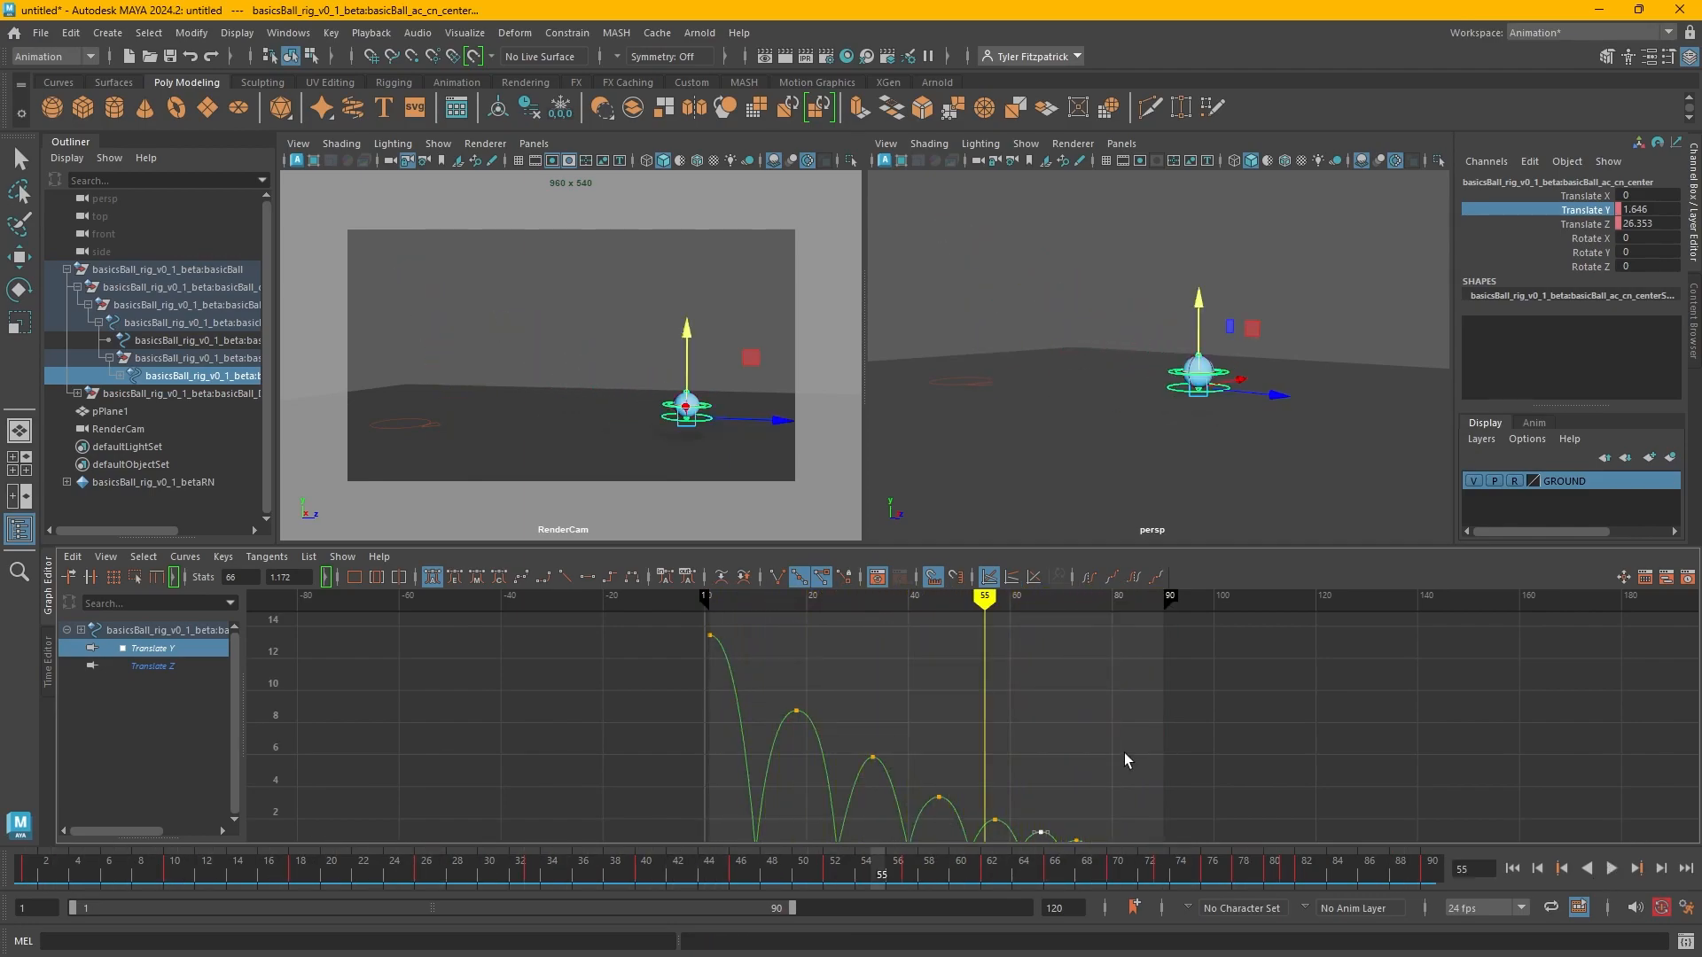
{"action": "middle_click_drag", "start_coordinate": [1125, 752], "coordinate": [910, 719], "text": "alt"}
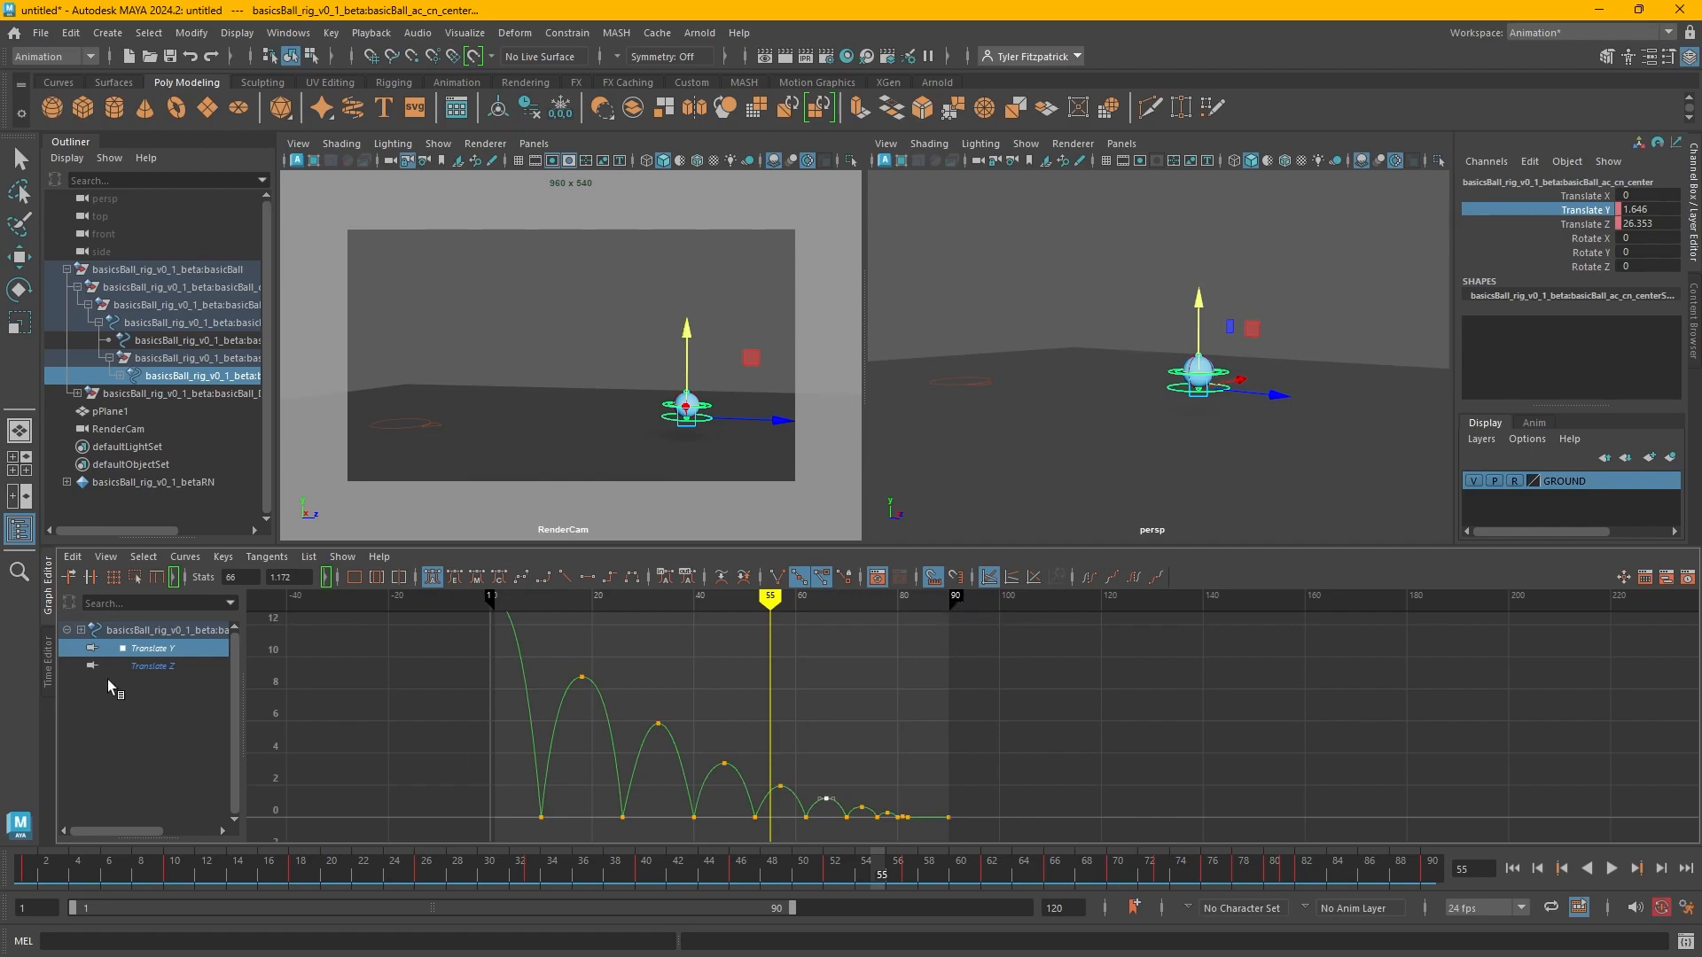
Isolate the Translate Z curve and extend the playback range to frame 120.
{"action": "left_click", "coordinate": [157, 668]}
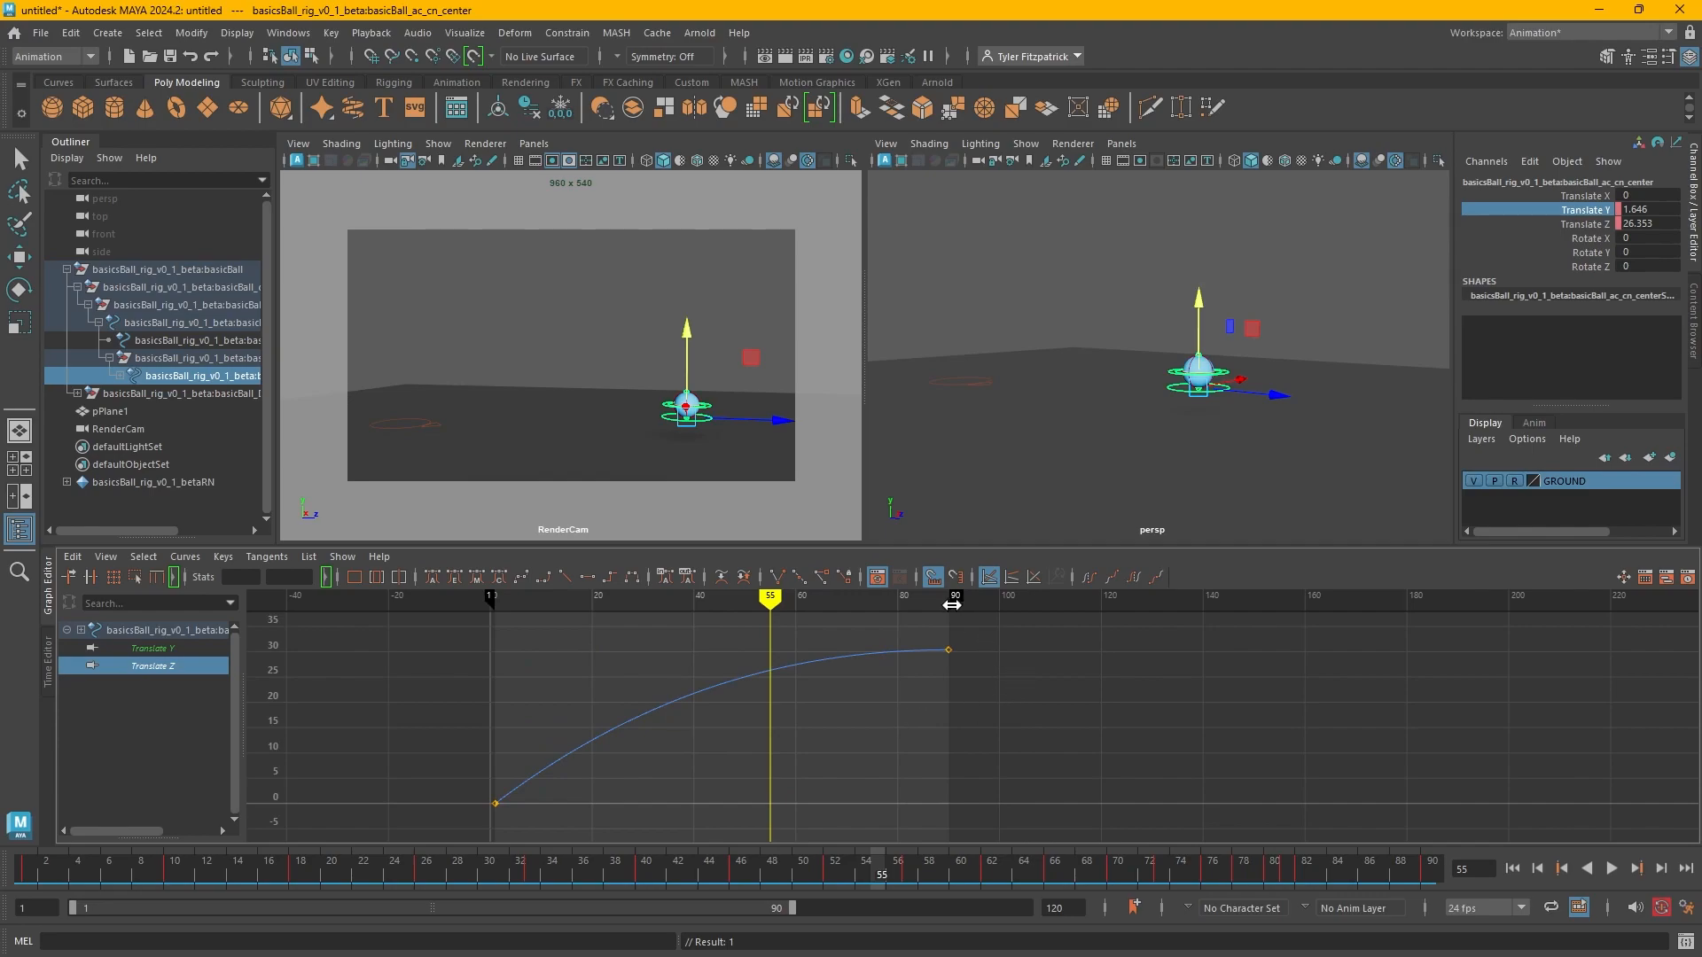
{"action": "left_click_drag", "start_coordinate": [952, 605], "coordinate": [1109, 605]}
{"action": "double_click", "coordinate": [1079, 904]}
{"action": "type", "text": "120"}
{"action": "key", "text": "Return"}
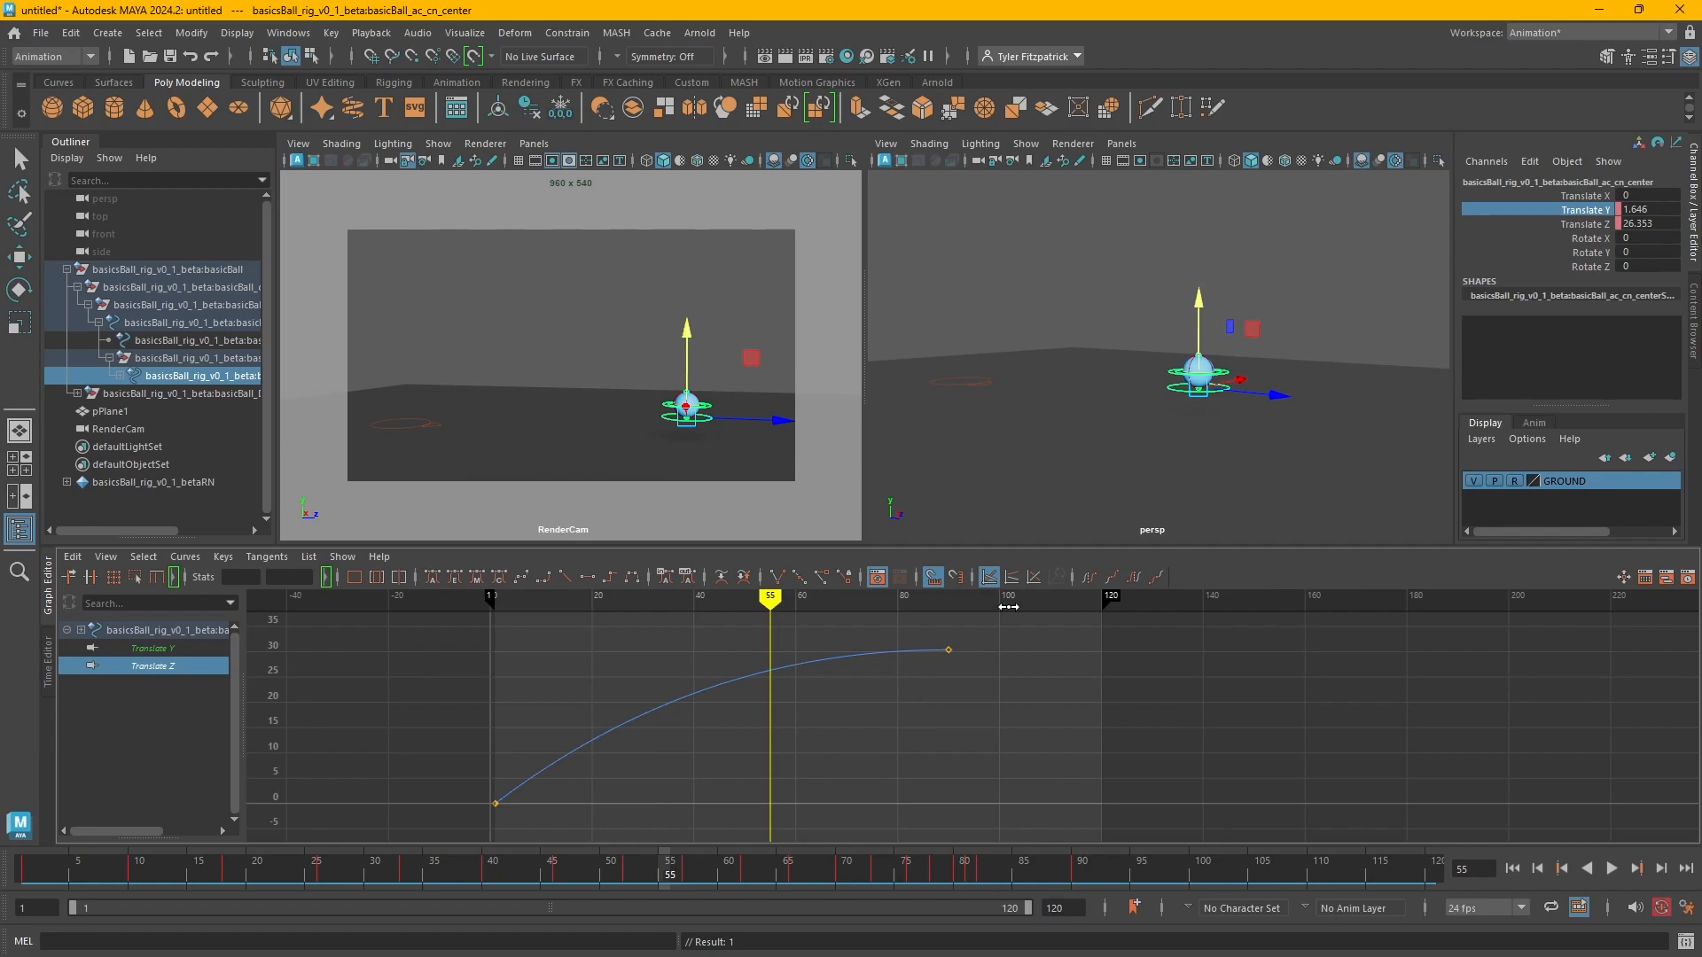
Move the last Translate Z key to frame 110 and play the animation from the start.
{"action": "left_click_drag", "start_coordinate": [1007, 610], "coordinate": [938, 694]}
{"action": "middle_click_drag", "start_coordinate": [980, 705], "coordinate": [1069, 675], "text": "shift"}
{"action": "left_click", "coordinate": [1050, 603]}
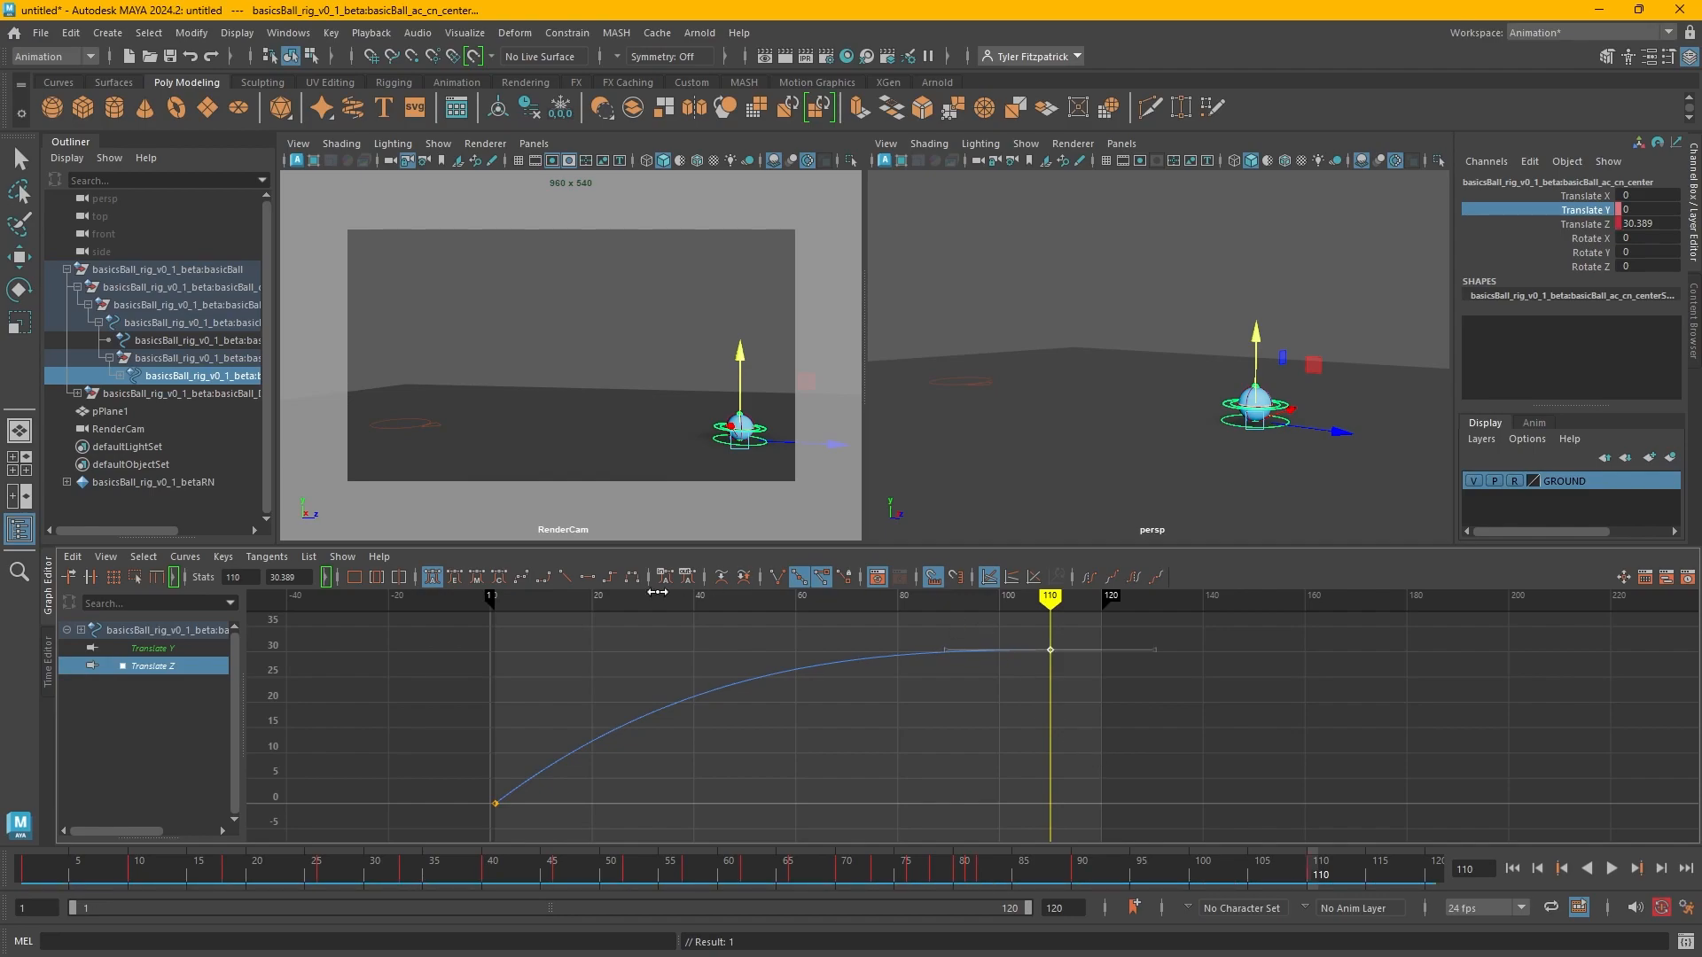
{"action": "left_click_drag", "start_coordinate": [496, 598], "coordinate": [486, 597]}
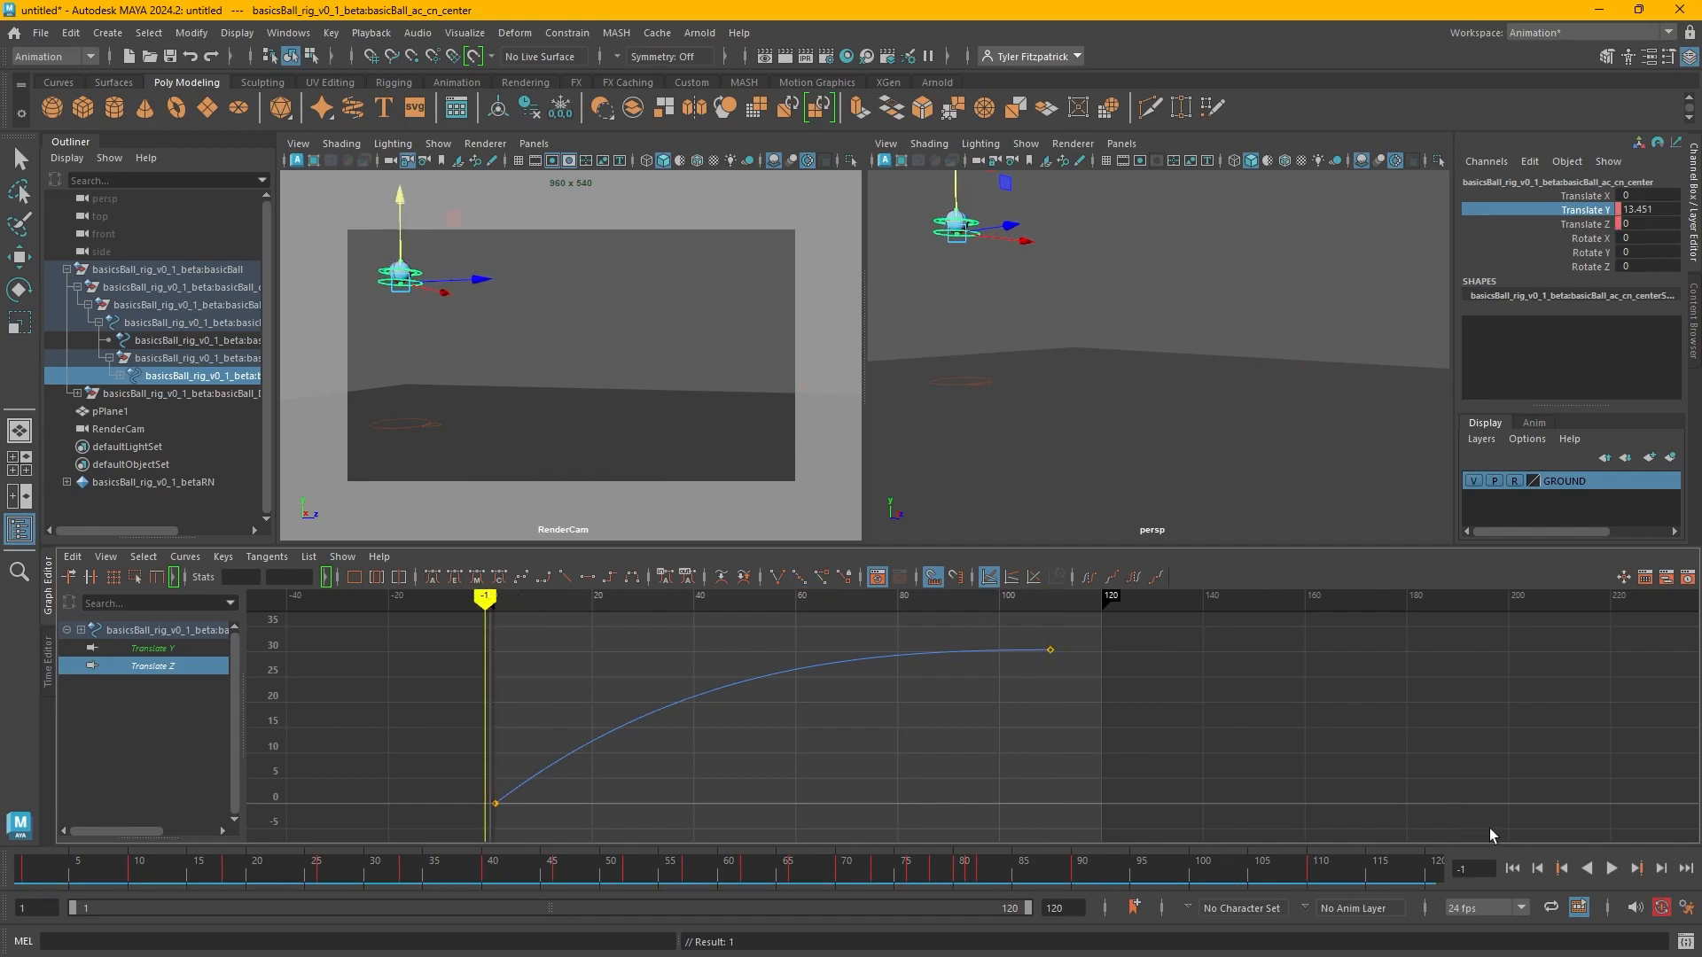
{"action": "left_click", "coordinate": [1613, 869]}
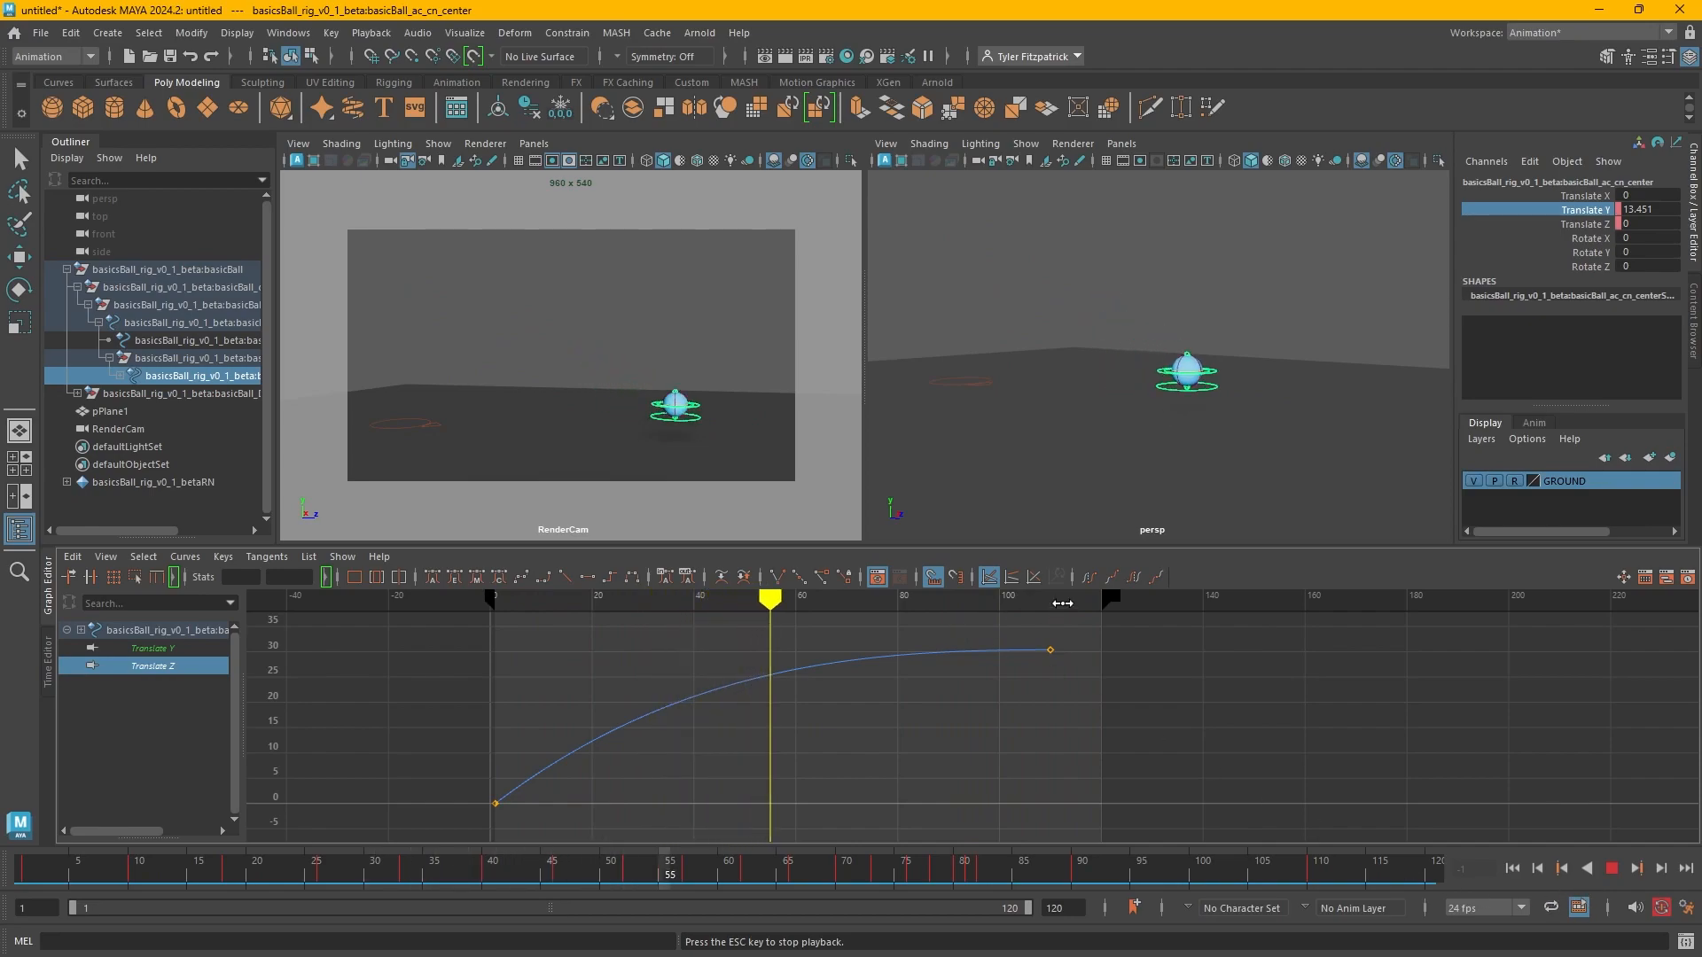
Move the last Translate Z key to frame 120 and extend the playback range to frame 135 during playback.
{"action": "left_click_drag", "start_coordinate": [1028, 625], "coordinate": [1061, 689]}
{"action": "middle_click_drag", "start_coordinate": [1064, 691], "coordinate": [1129, 692], "text": "shift"}
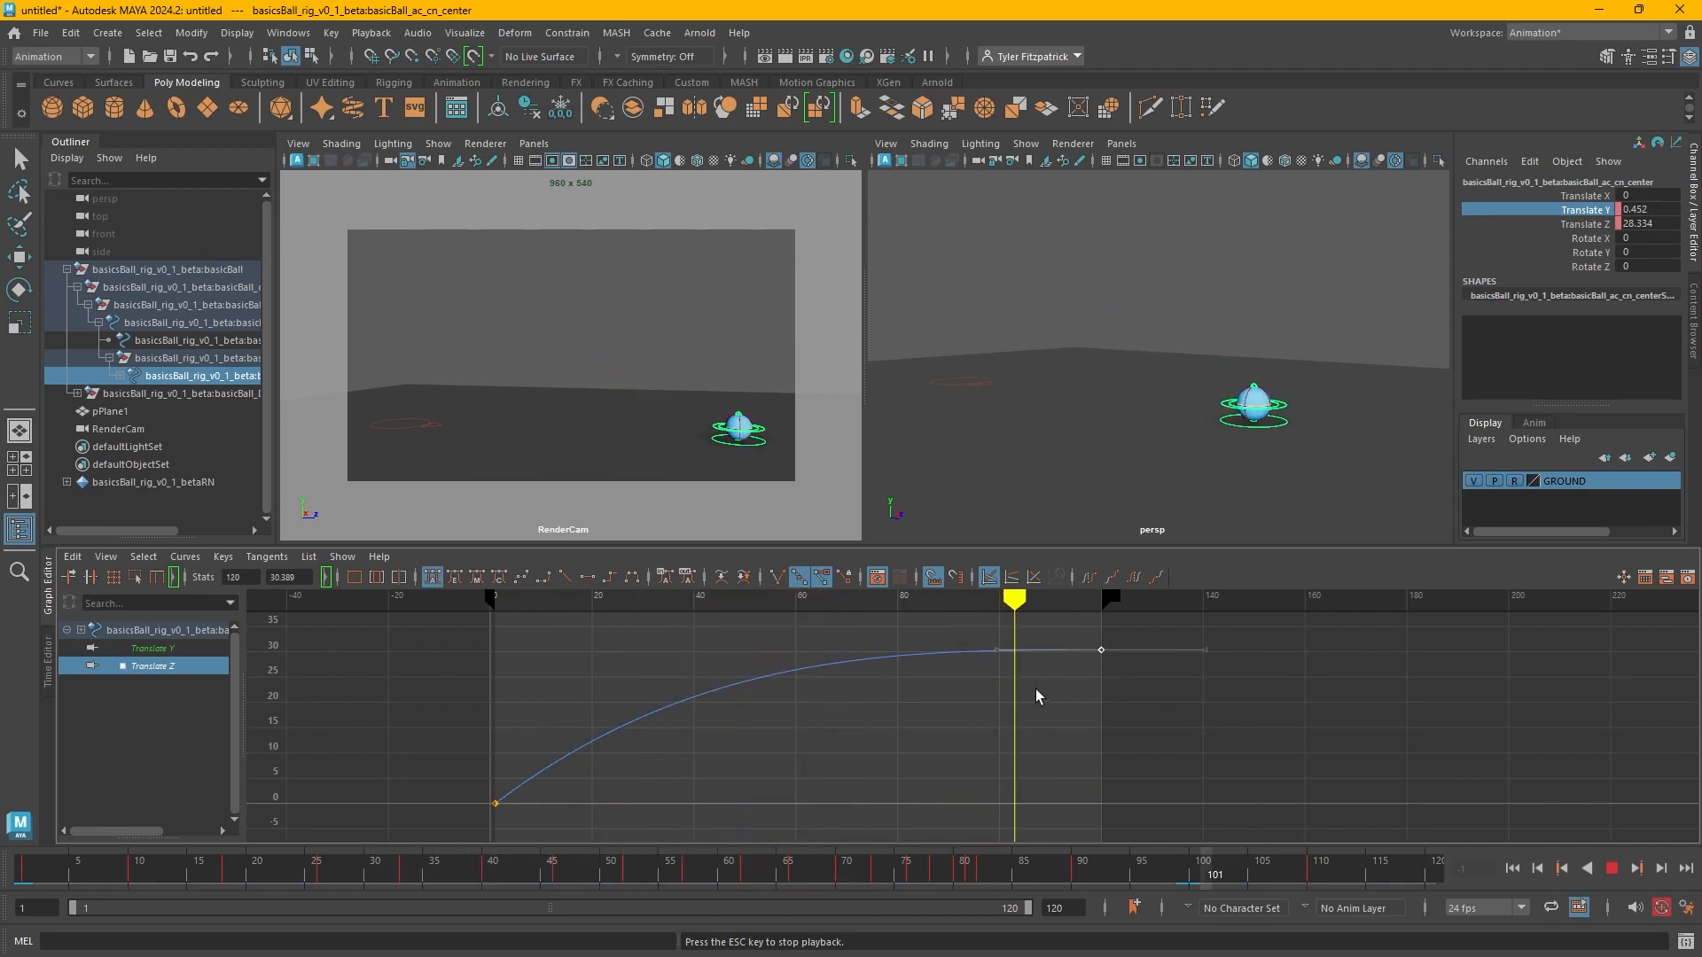
{"action": "left_click_drag", "start_coordinate": [1113, 596], "coordinate": [1185, 603]}
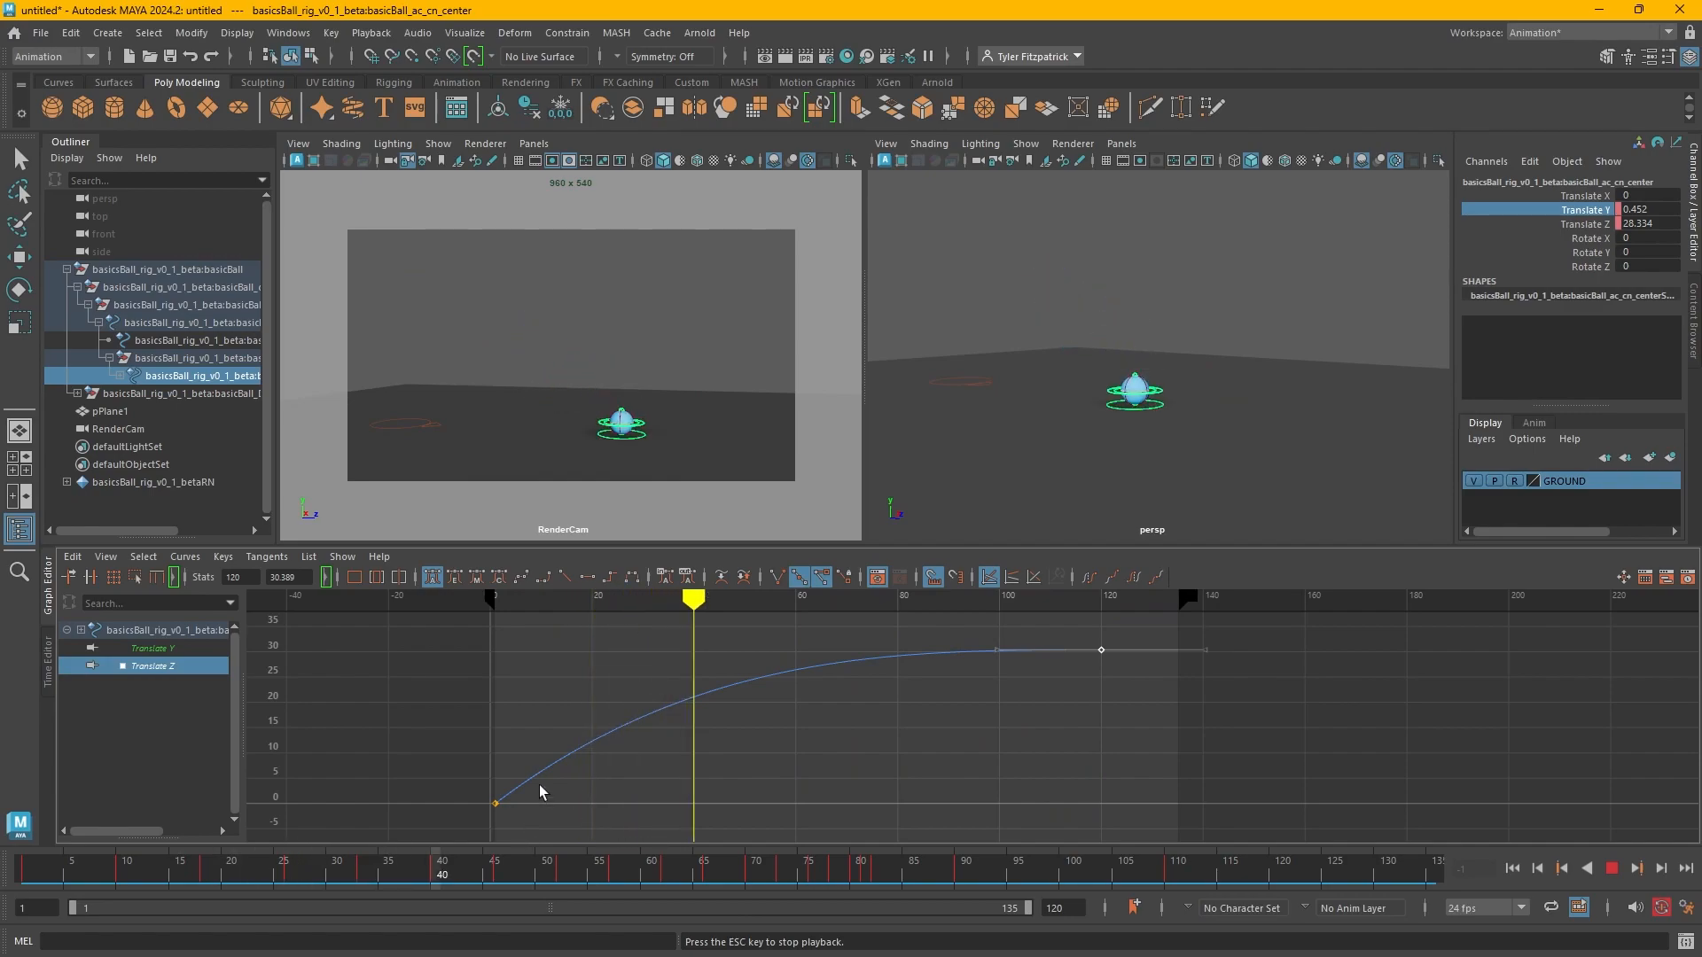
Lower the outgoing tangent of the first Translate Z key to make the start of the curve less steep.
{"action": "left_click_drag", "start_coordinate": [590, 741], "coordinate": [592, 751]}
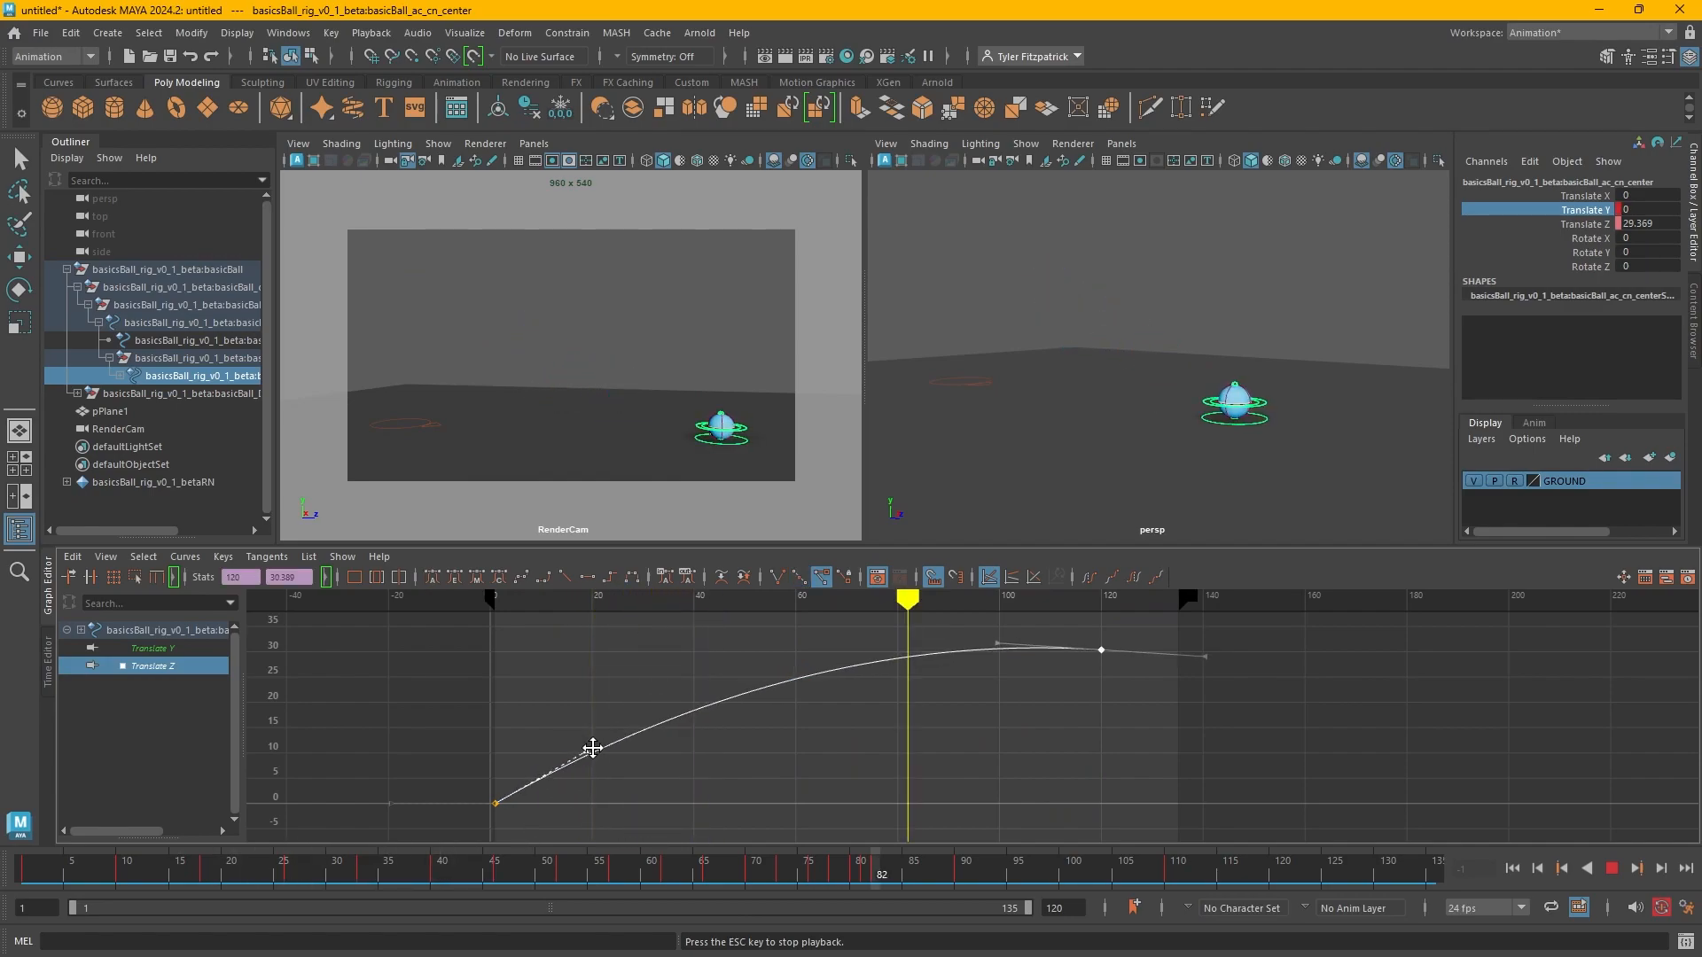
{"action": "key", "text": "ctrl+z"}
{"action": "left_click", "coordinate": [529, 775]}
{"action": "left_click_drag", "start_coordinate": [527, 775], "coordinate": [591, 744]}
{"action": "left_click", "coordinate": [576, 742]}
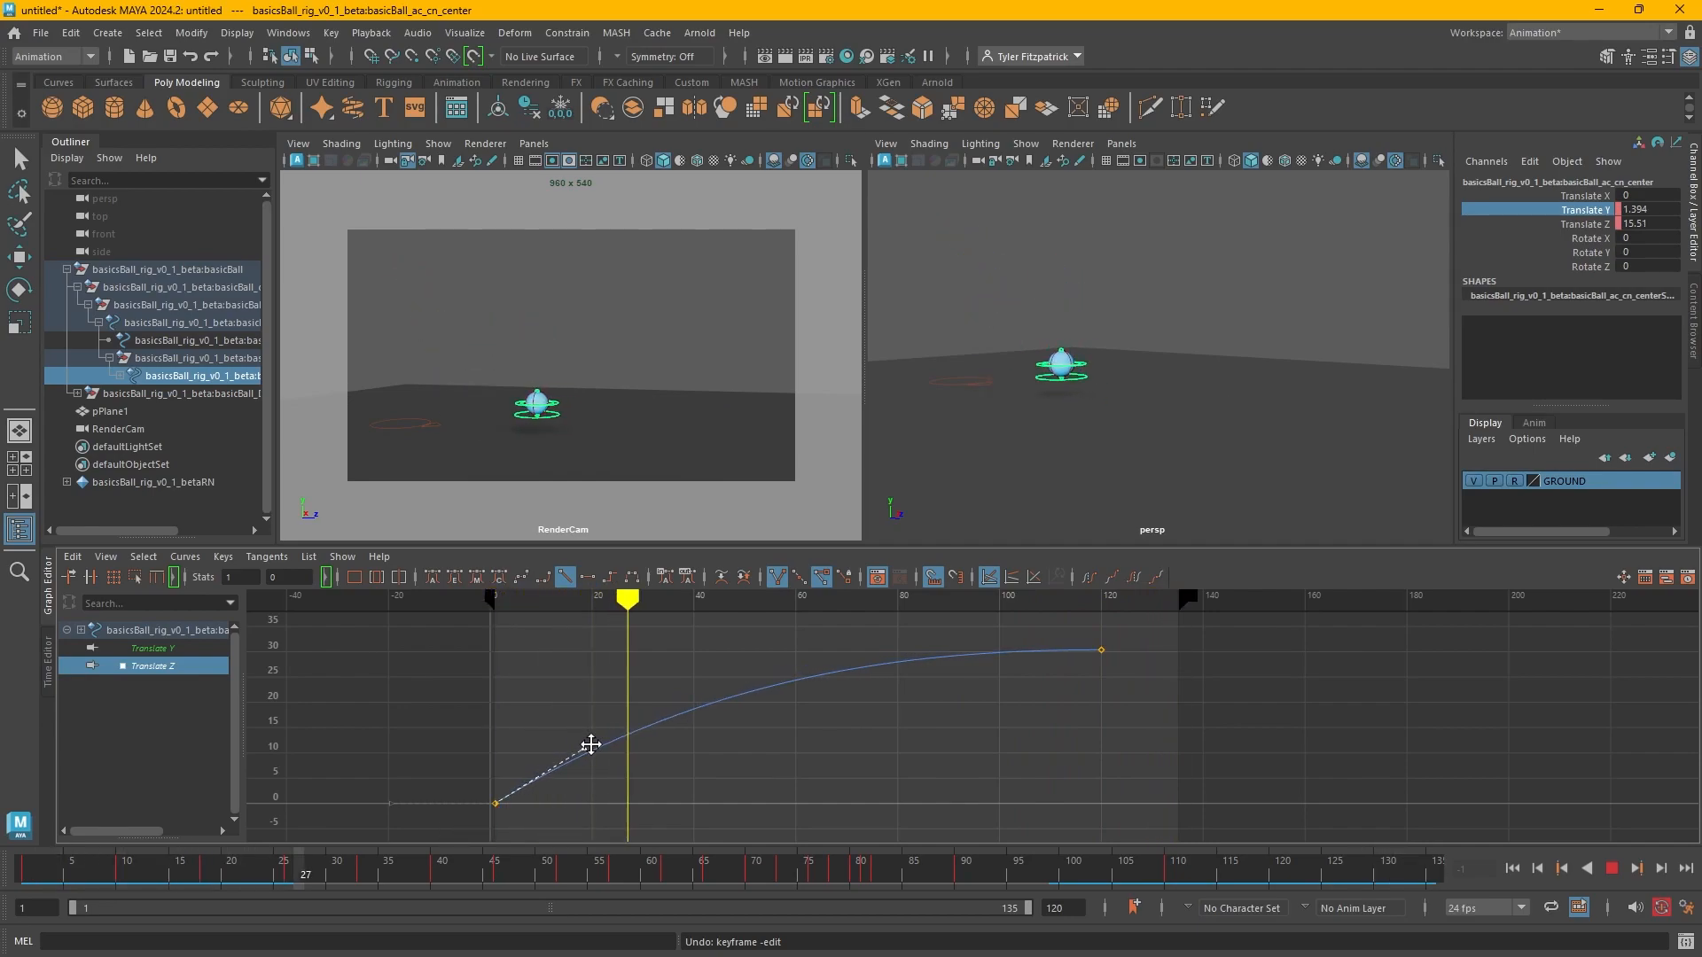
{"action": "left_click", "coordinate": [570, 652]}
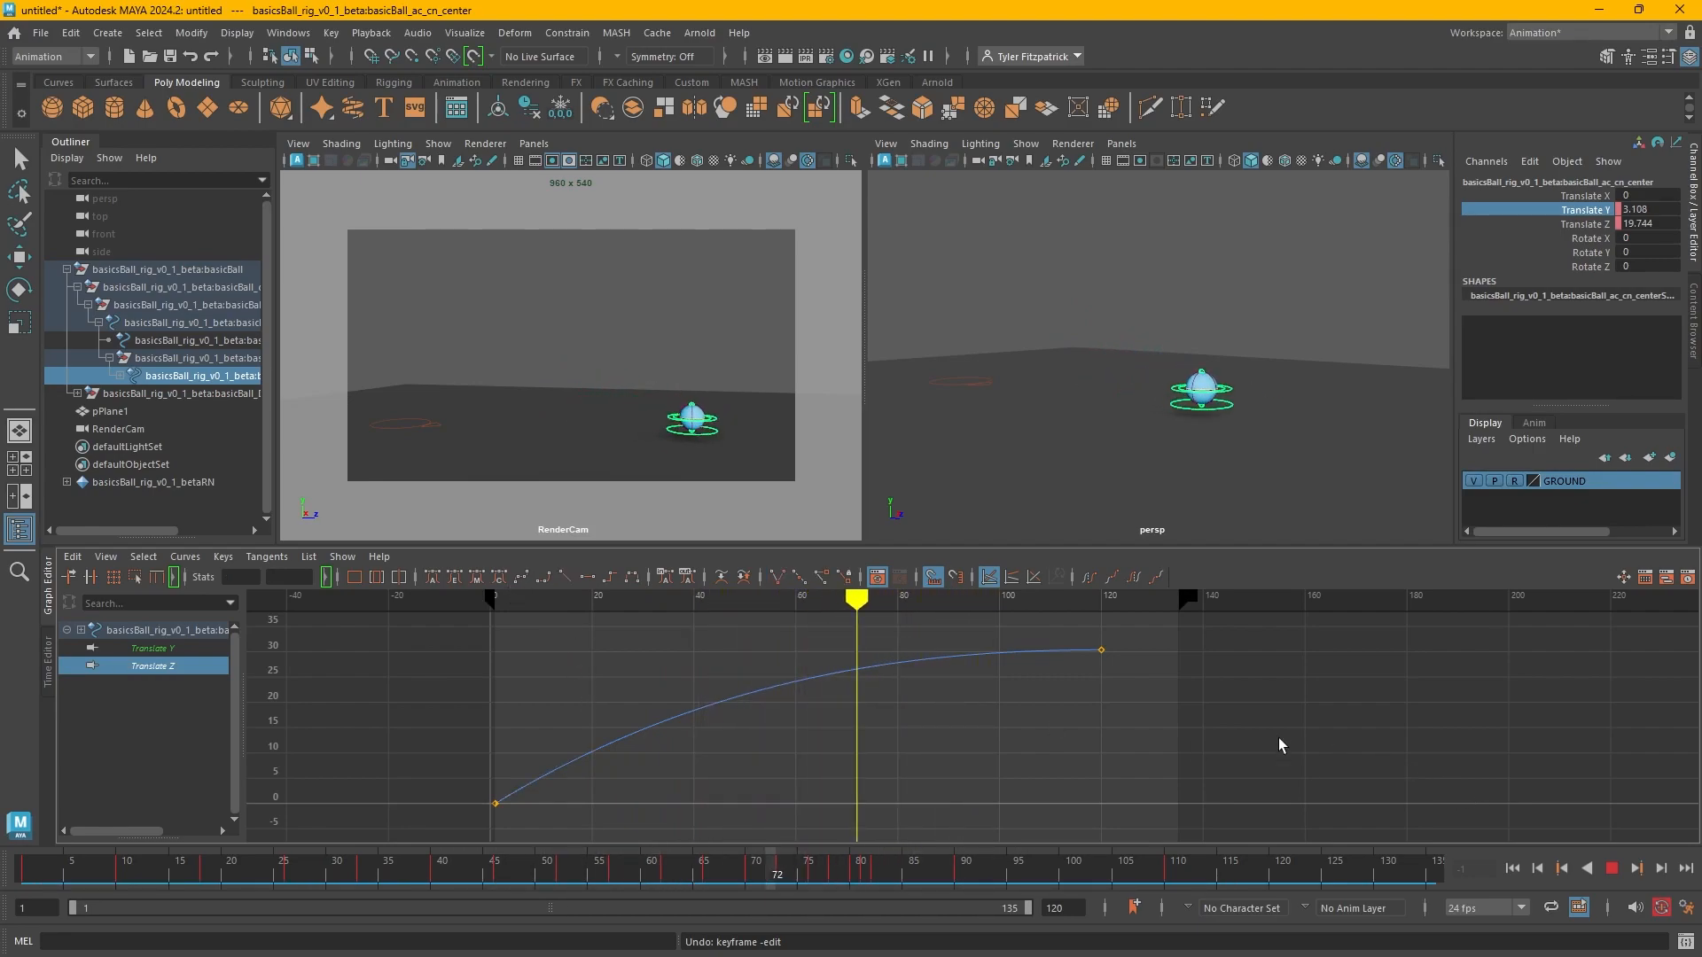
Isolate the Translate Y curve in the graph and stop playback.
{"action": "left_click", "coordinate": [157, 648]}
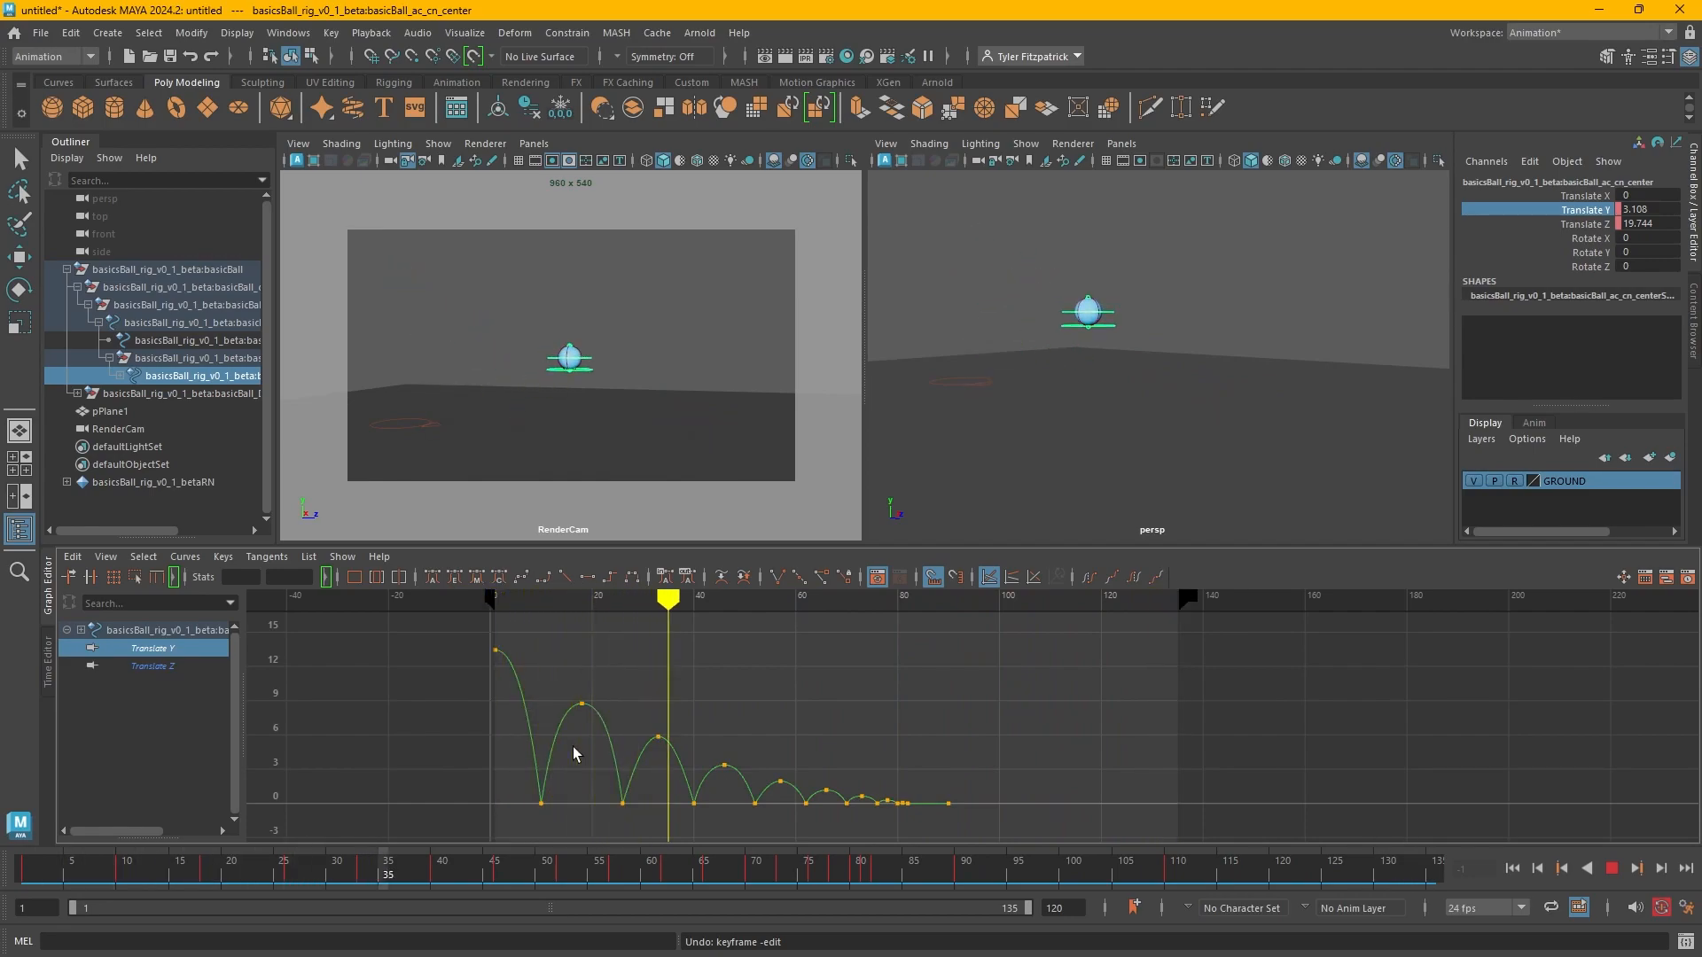
{"action": "middle_click_drag", "start_coordinate": [629, 752], "coordinate": [707, 706], "text": "alt"}
{"action": "scroll", "coordinate": [656, 692], "scroll_direction": "up", "scroll_amount": 3}
{"action": "middle_click_drag", "start_coordinate": [655, 794], "coordinate": [759, 811], "text": "alt"}
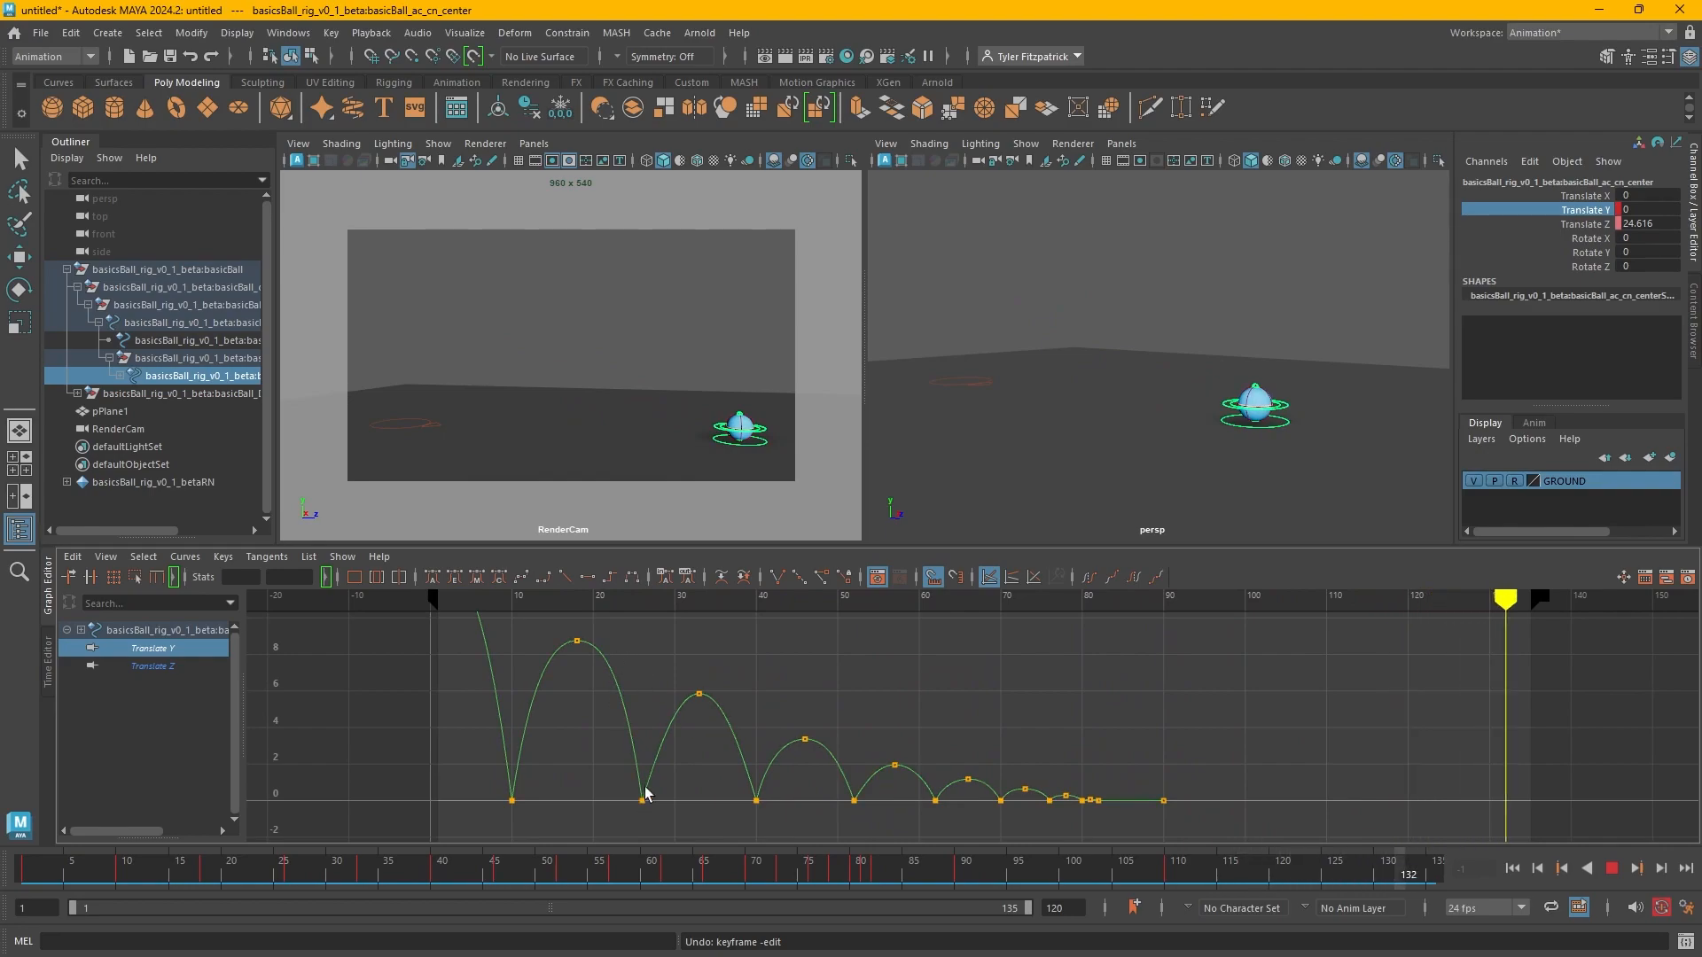
{"action": "left_click", "coordinate": [1611, 867]}
Adjust the tangent handles of the Translate Y ground-contact keys at frames 26 and 10.
{"action": "left_click_drag", "start_coordinate": [675, 831], "coordinate": [674, 828]}
{"action": "left_click_drag", "start_coordinate": [624, 663], "coordinate": [626, 700]}
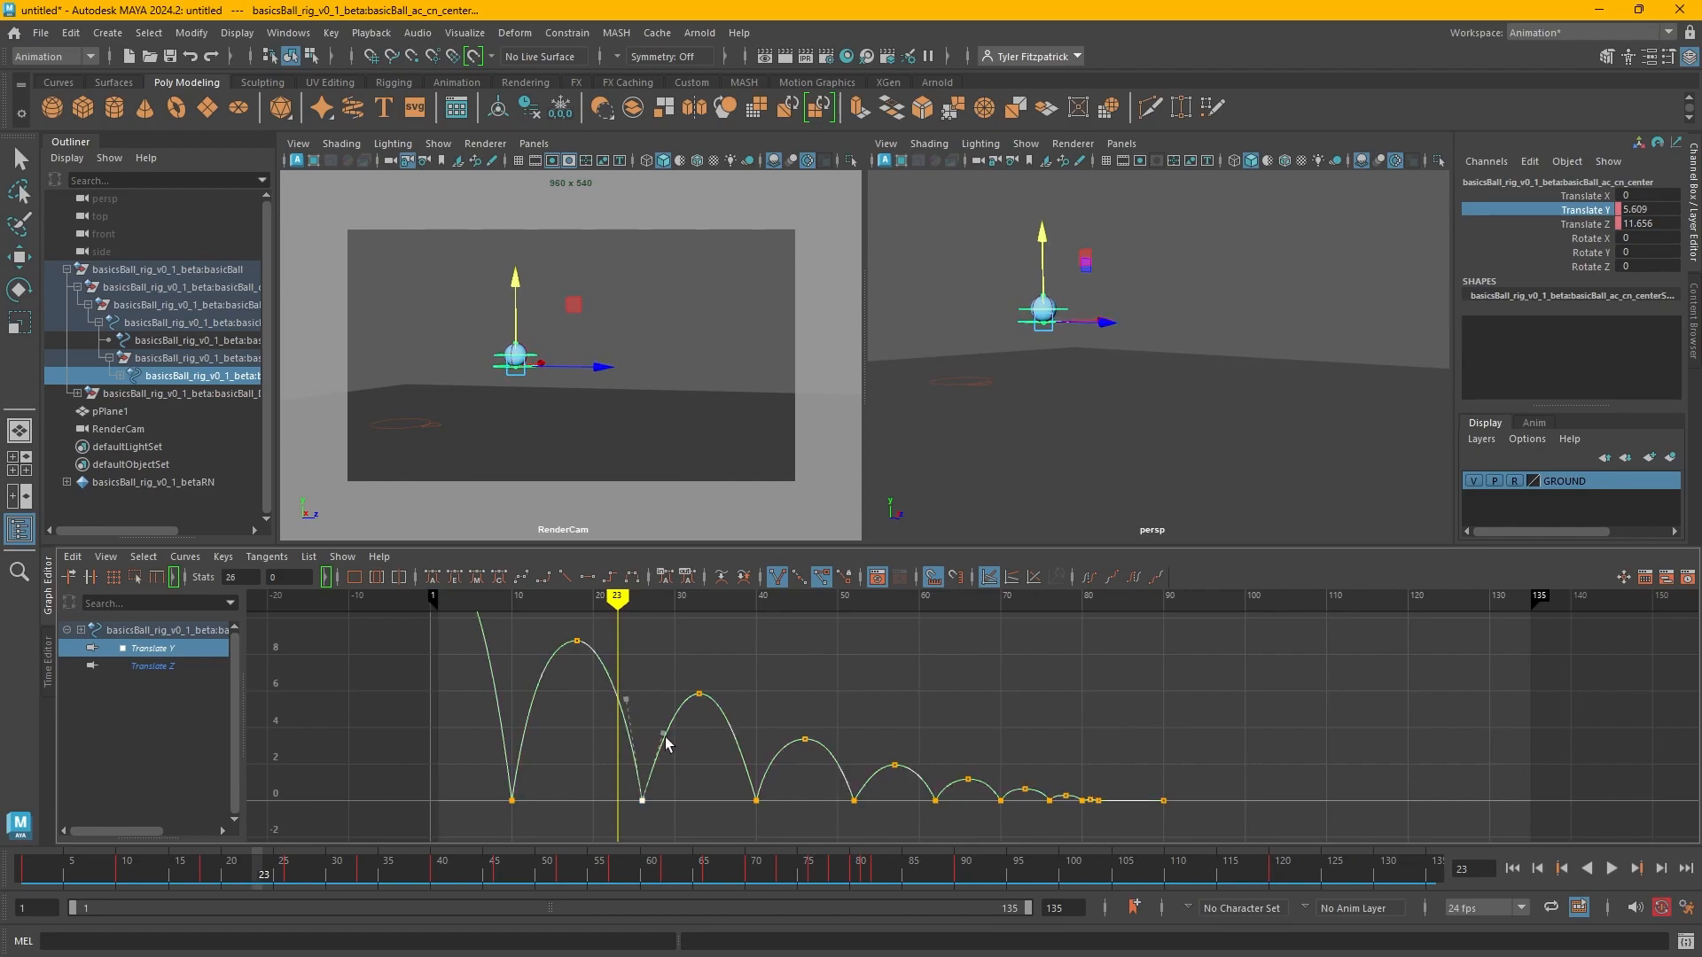
{"action": "middle_click_drag", "start_coordinate": [629, 777], "coordinate": [742, 741], "text": "alt"}
{"action": "middle_click_drag", "start_coordinate": [628, 747], "coordinate": [646, 764], "text": "alt"}
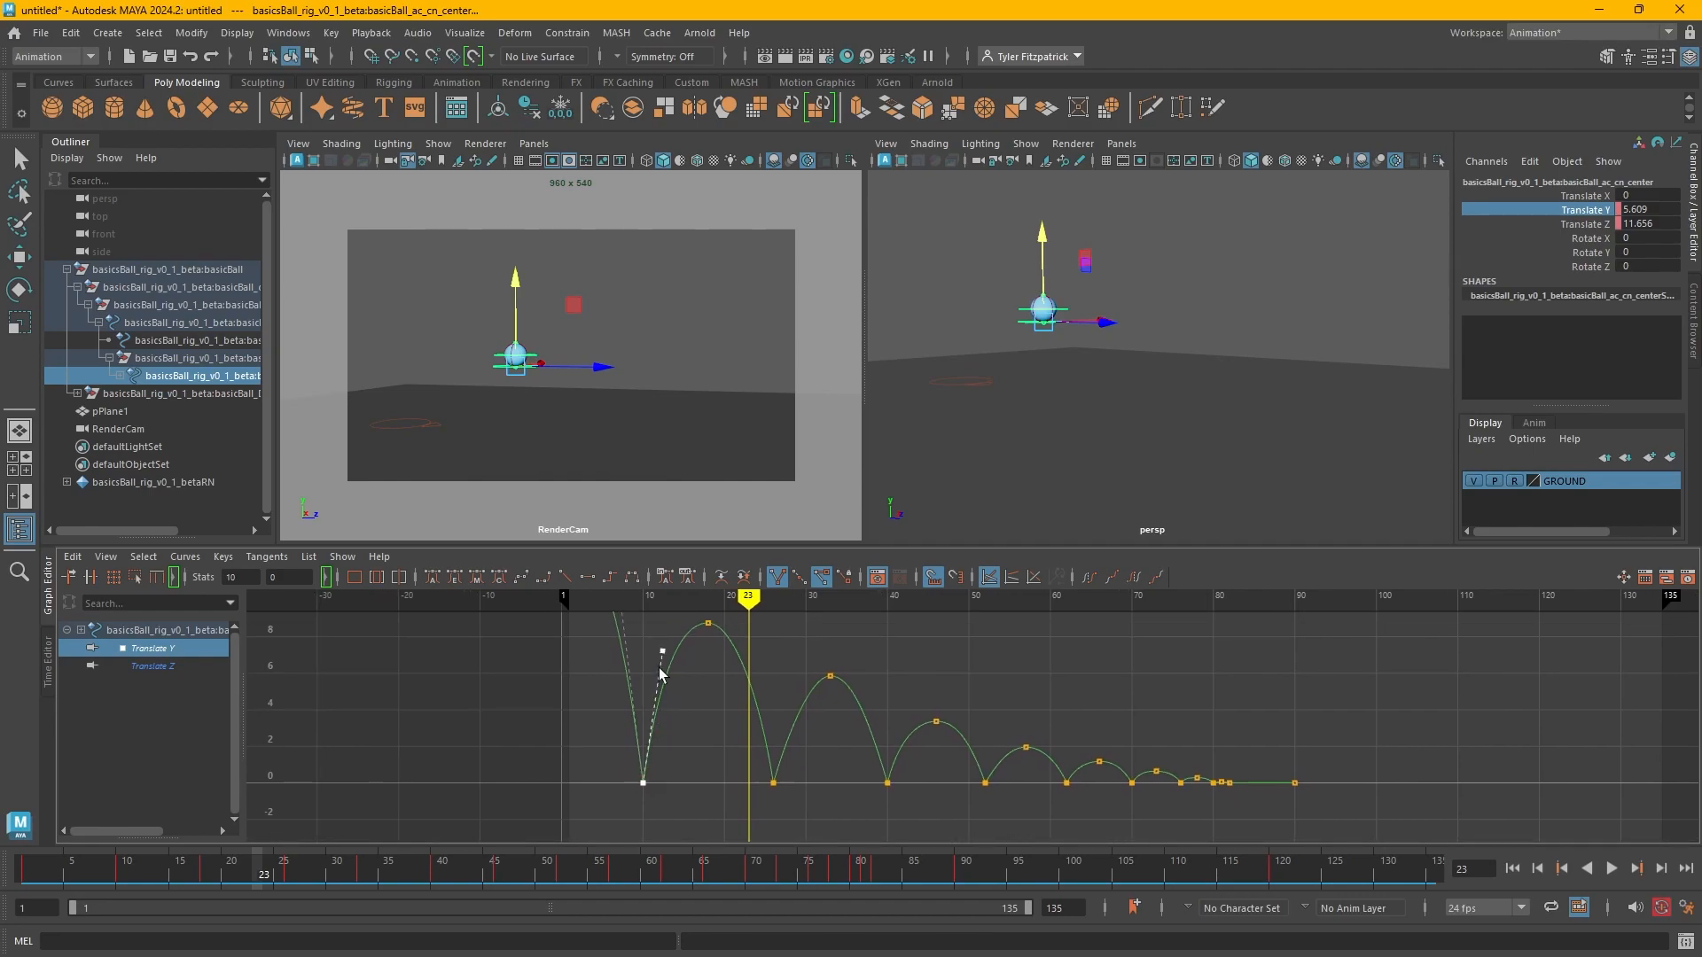
Refine the tangent handles of the Translate Y ground-contact keys from frame 40 through frame 70.
{"action": "left_click", "coordinate": [880, 797]}
{"action": "middle_click_drag", "start_coordinate": [950, 724], "coordinate": [758, 713], "text": "alt"}
{"action": "scroll", "coordinate": [881, 780], "scroll_direction": "up", "scroll_amount": 3}
{"action": "left_click", "coordinate": [657, 685]}
{"action": "left_click_drag", "start_coordinate": [708, 728], "coordinate": [706, 744]}
{"action": "left_click", "coordinate": [977, 802]}
{"action": "scroll", "coordinate": [1011, 814], "scroll_direction": "up", "scroll_amount": 3}
{"action": "middle_click_drag", "start_coordinate": [1018, 818], "coordinate": [799, 779], "text": "alt"}
{"action": "left_click_drag", "start_coordinate": [704, 692], "coordinate": [706, 704]}
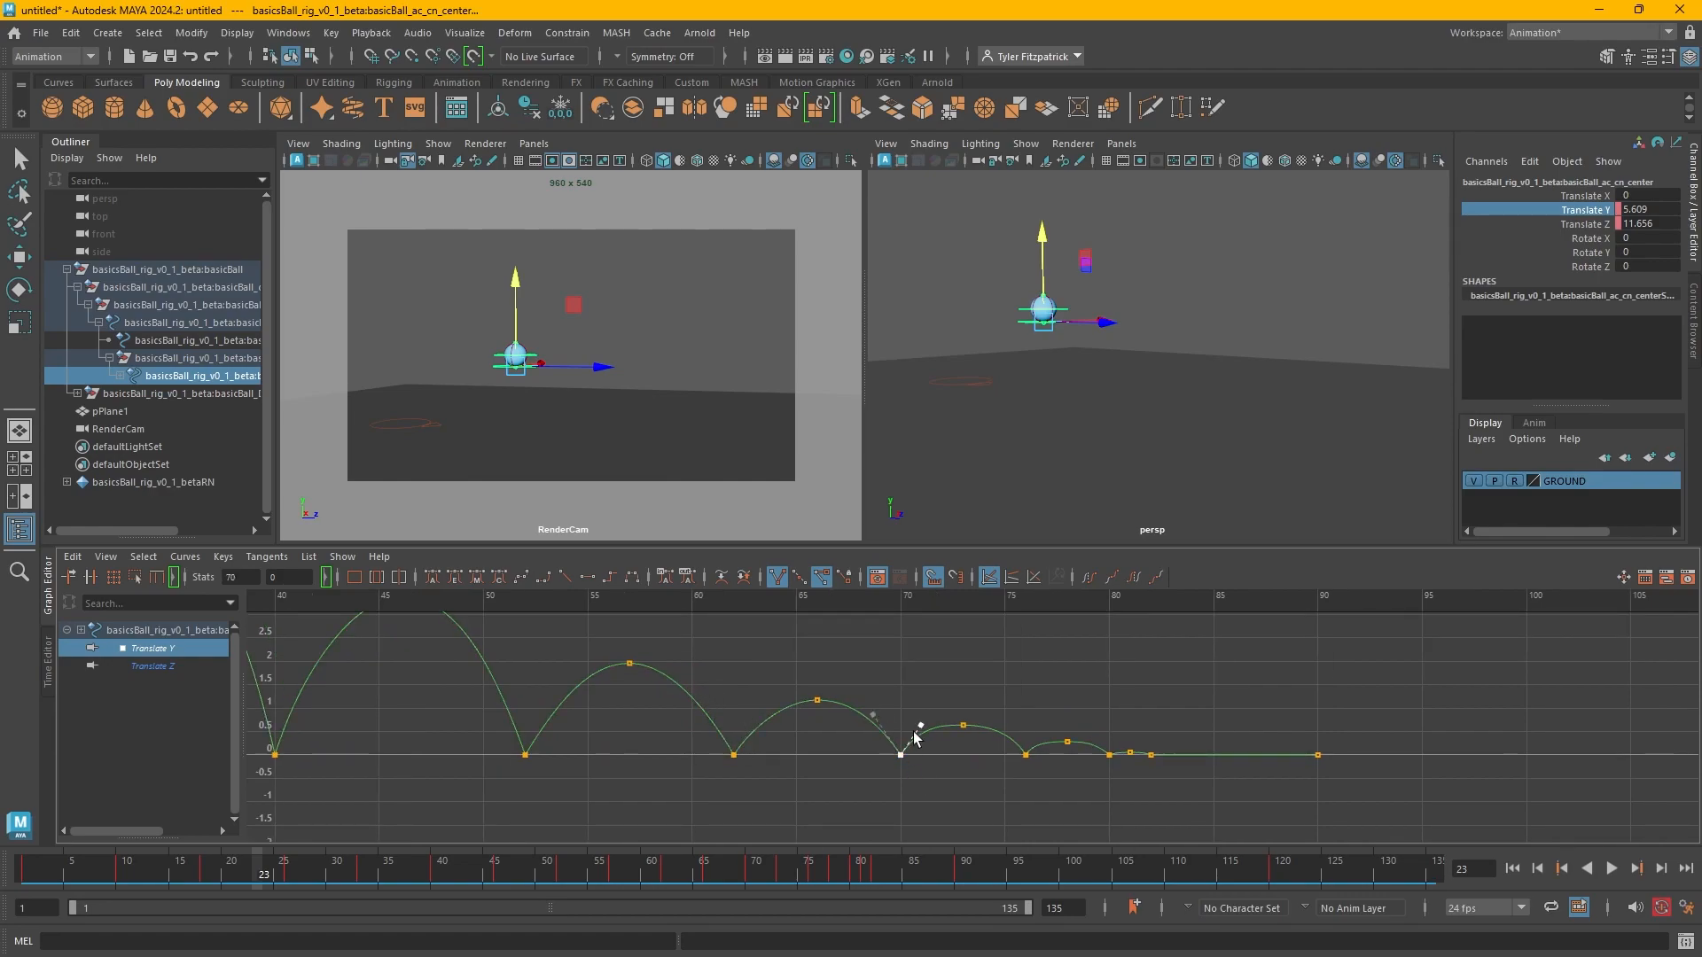
Adjust the tangent handles of the last small bounces' ground-contact keys at frames 76 and 80.
{"action": "right_click_drag", "start_coordinate": [1259, 720], "coordinate": [1102, 813], "text": "alt+shift"}
{"action": "middle_click_drag", "start_coordinate": [1102, 813], "coordinate": [956, 740], "text": "alt"}
{"action": "left_click", "coordinate": [879, 773]}
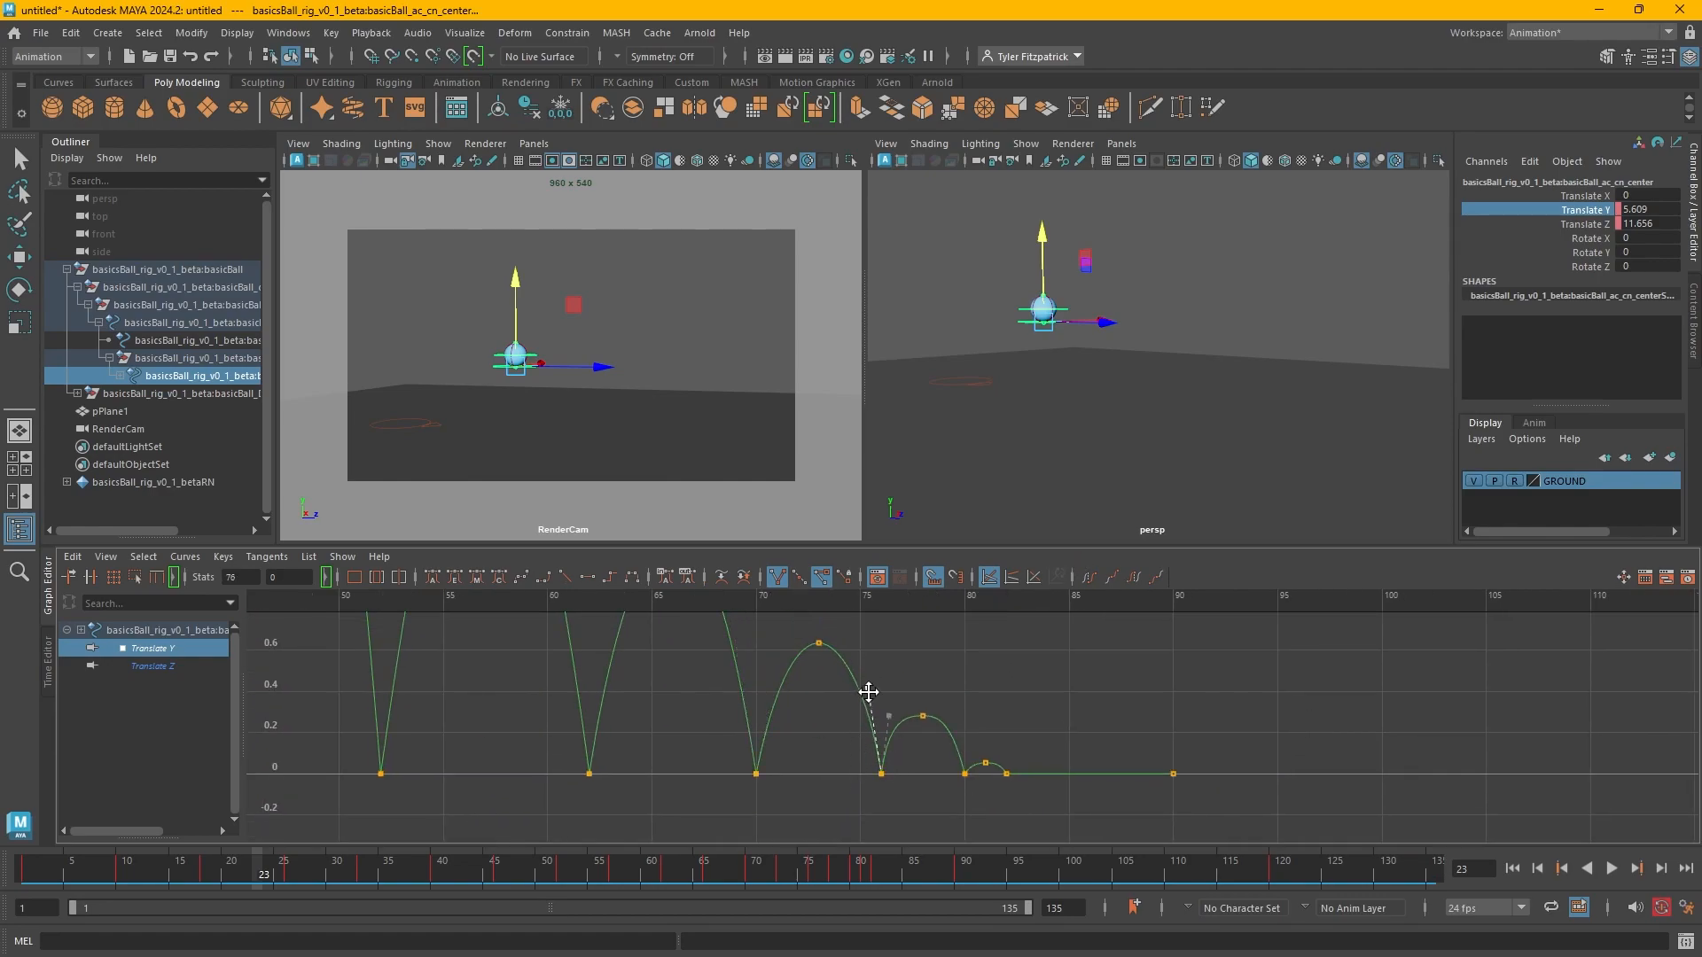
{"action": "left_click_drag", "start_coordinate": [888, 716], "coordinate": [890, 733]}
{"action": "right_click_drag", "start_coordinate": [1020, 678], "coordinate": [1026, 738], "text": "alt+shift"}
{"action": "middle_click_drag", "start_coordinate": [1025, 738], "coordinate": [934, 658], "text": "alt"}
{"action": "left_click", "coordinate": [873, 759]}
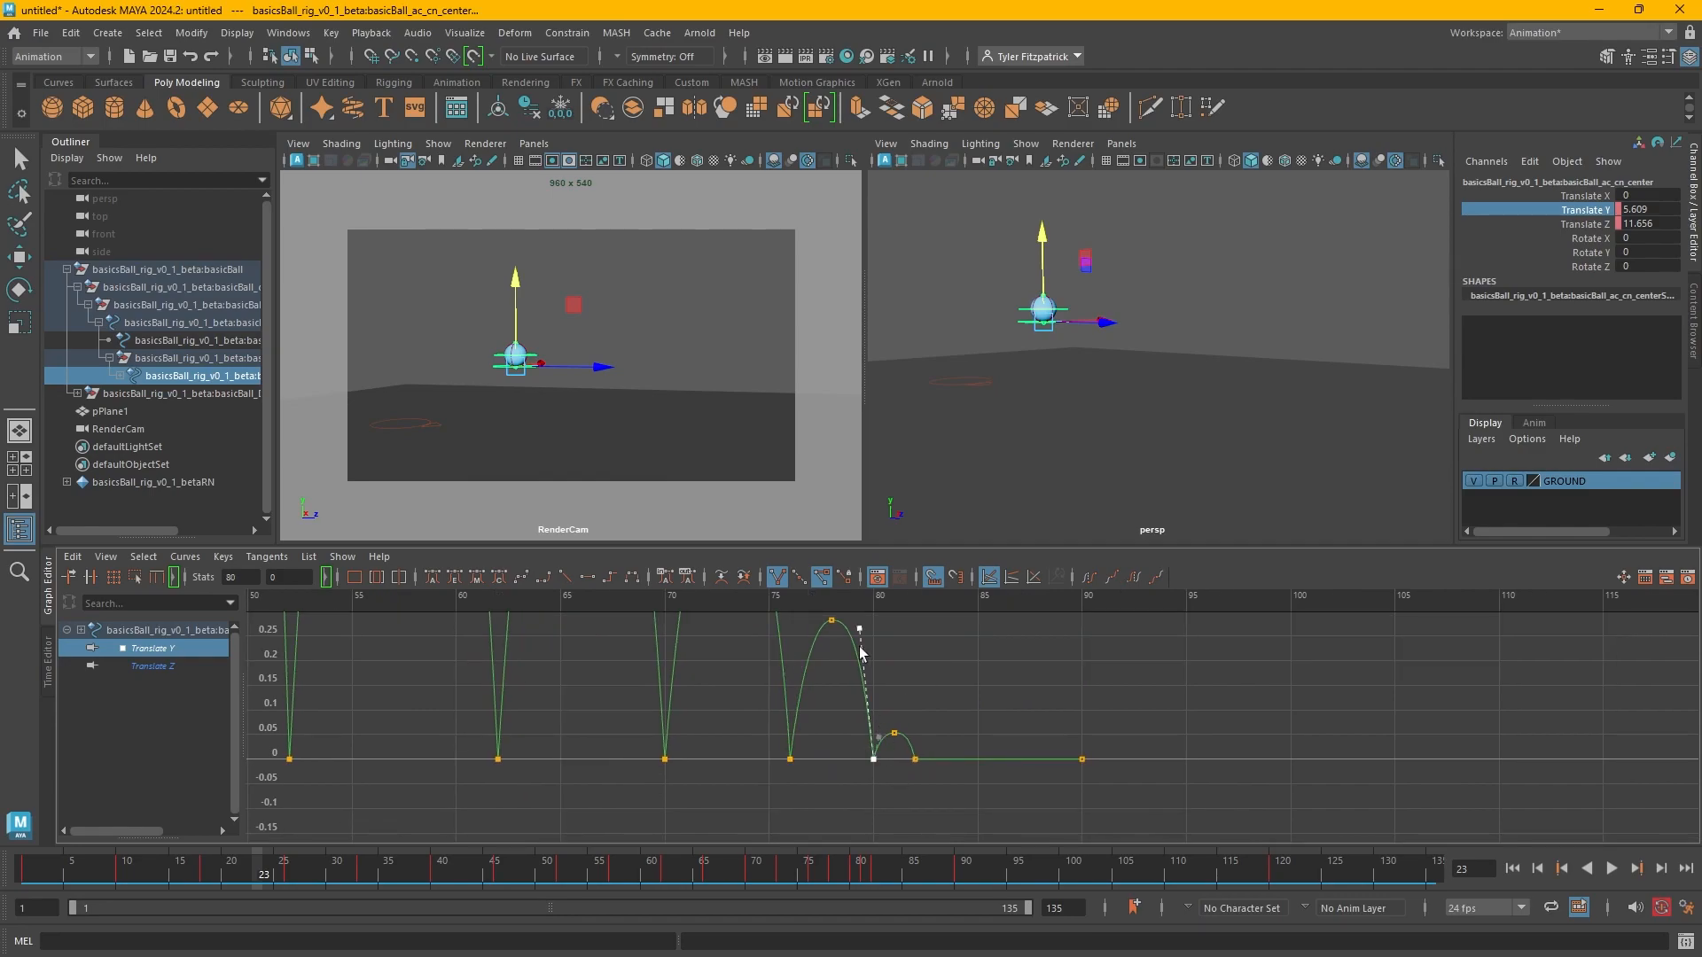
{"action": "right_click_drag", "start_coordinate": [1117, 754], "coordinate": [1033, 678], "text": "alt"}
{"action": "middle_click_drag", "start_coordinate": [1082, 656], "coordinate": [972, 735], "text": "alt"}
{"action": "key", "text": "ctrl+z"}
Play the animation to review the refined bounce arcs and stop at frame 105.
{"action": "left_click", "coordinate": [1612, 868]}
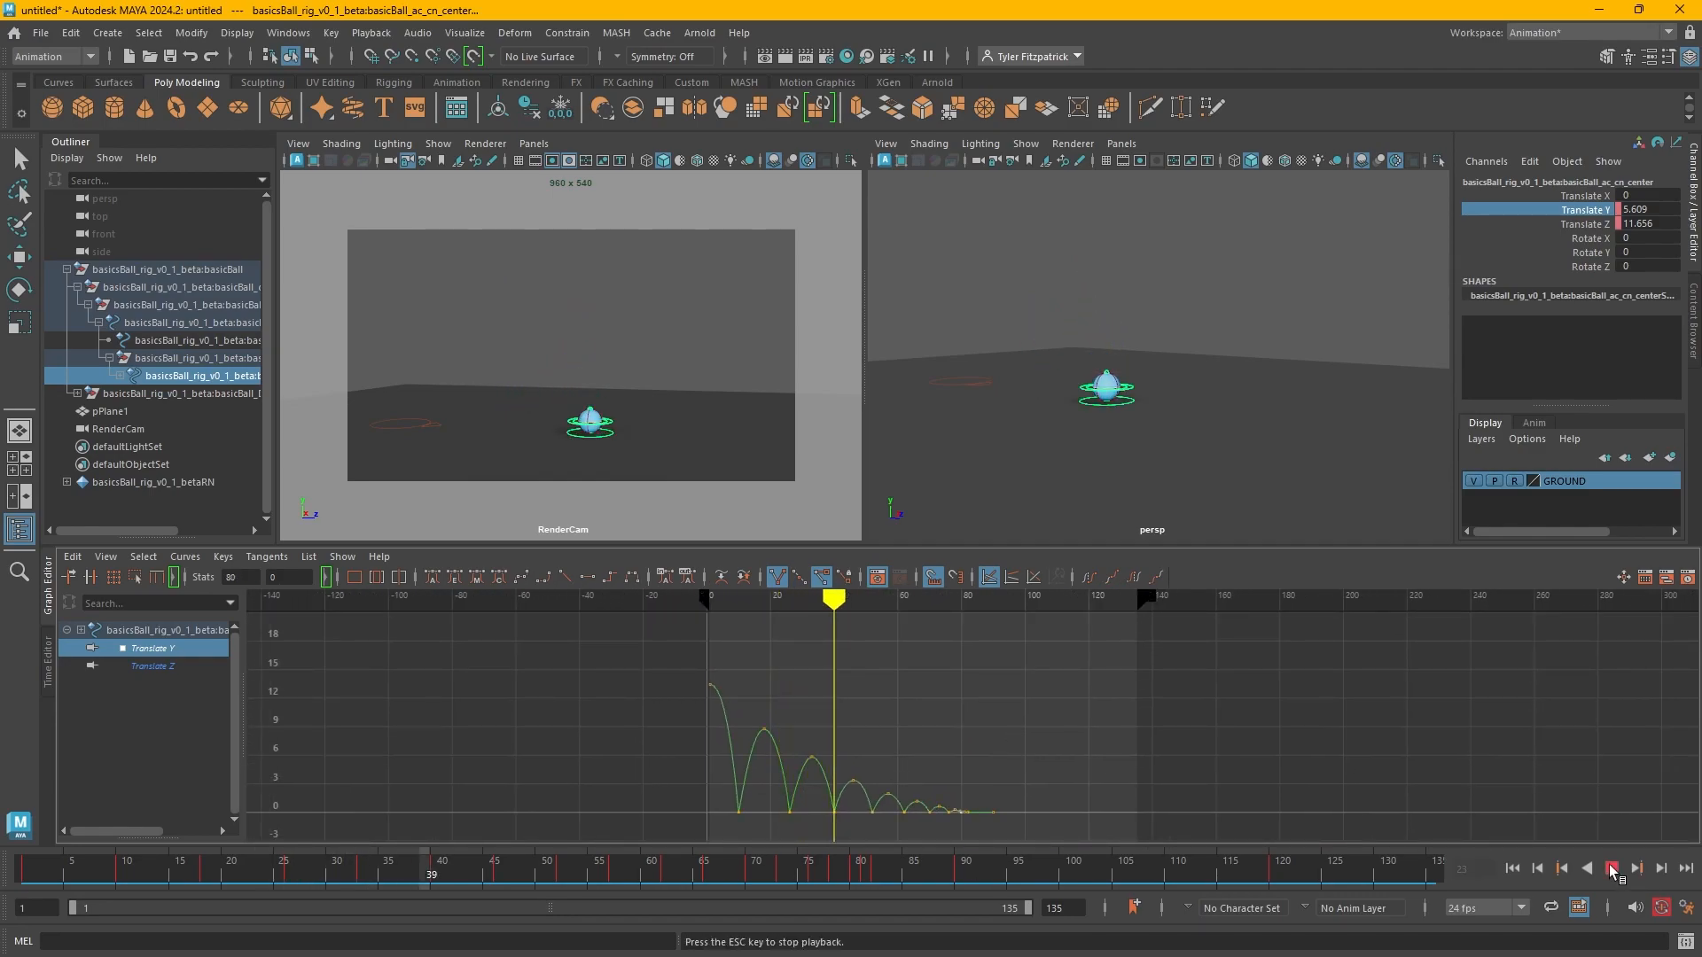
{"action": "left_click", "coordinate": [727, 601]}
{"action": "left_click_drag", "start_coordinate": [727, 601], "coordinate": [711, 604]}
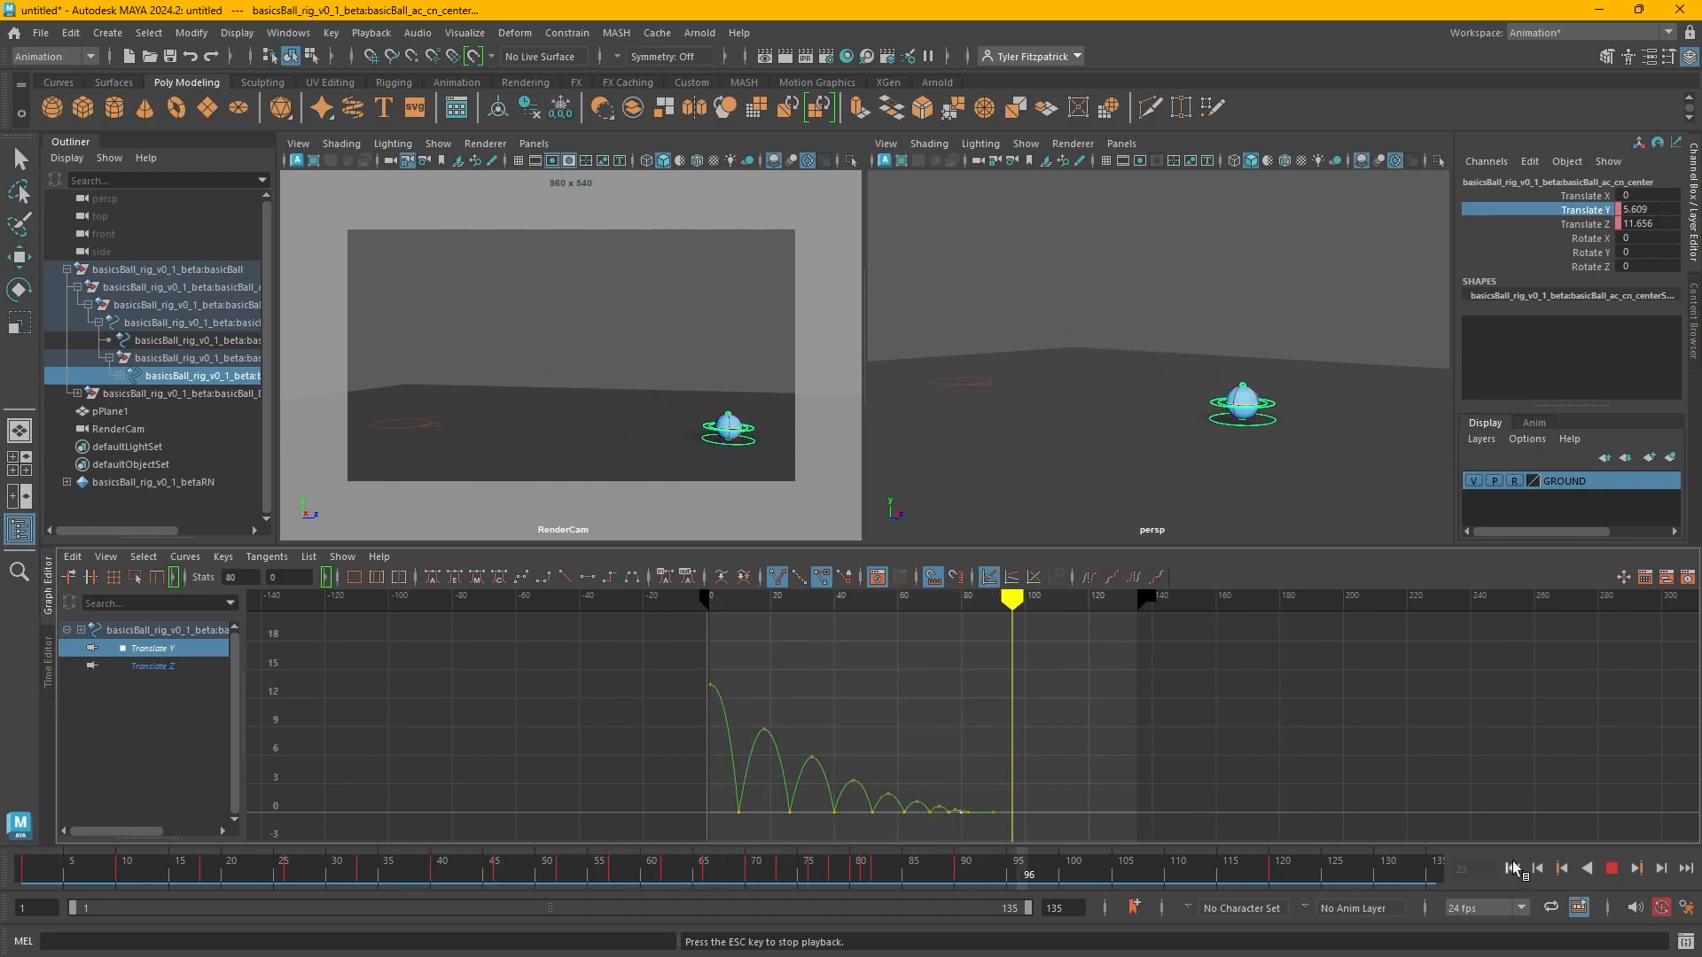
{"action": "left_click", "coordinate": [1608, 874]}
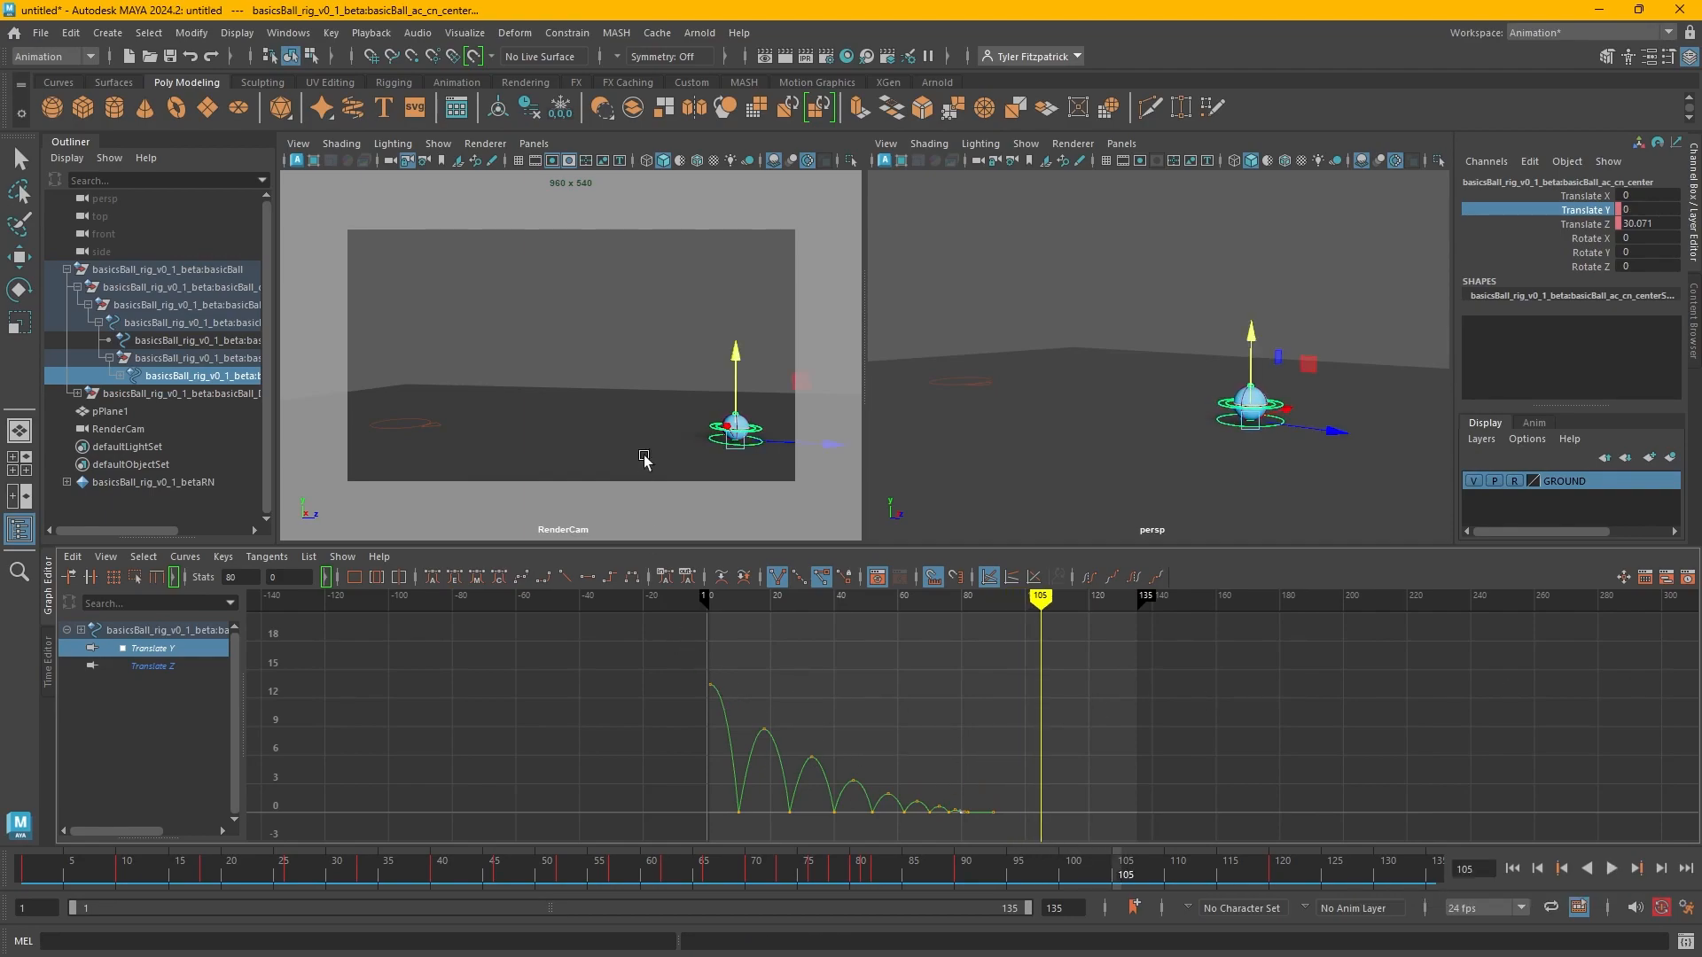
Rotate the ball's inner rotation control to about 33.19 on X at frame 0 and key Rotate X.
{"action": "key", "text": "e"}
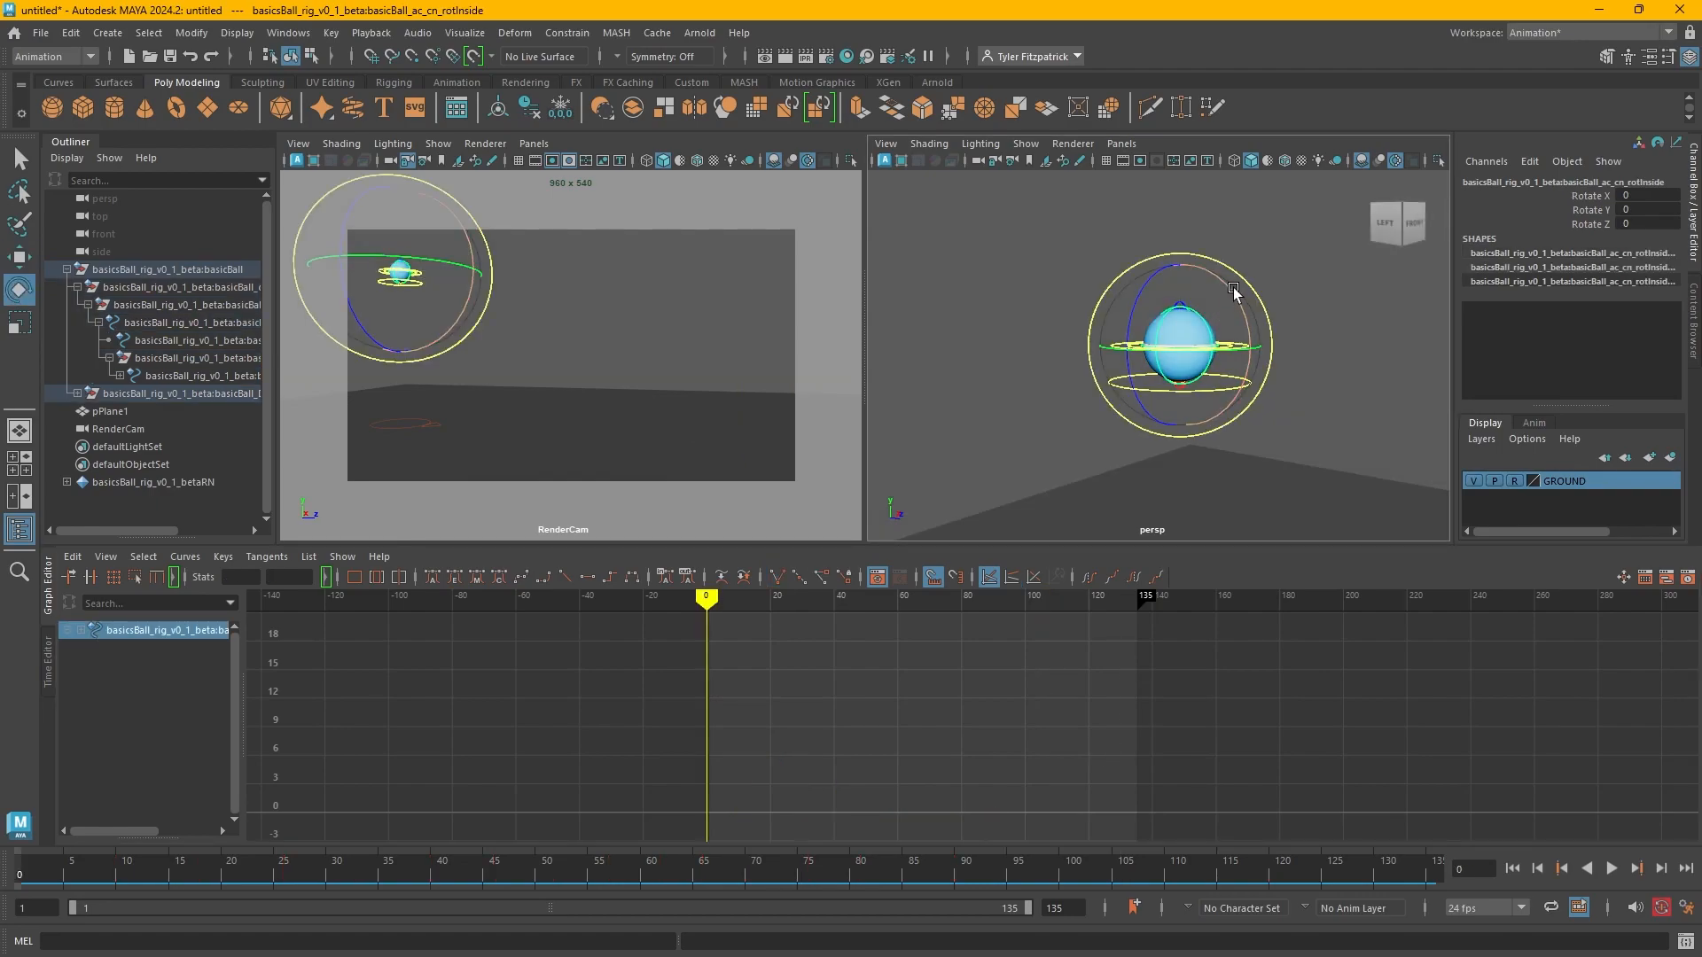
{"action": "left_click_drag", "start_coordinate": [1234, 291], "coordinate": [1276, 344], "text": "alt"}
{"action": "left_click_drag", "start_coordinate": [1023, 204], "coordinate": [1033, 246]}
{"action": "right_click", "coordinate": [1595, 197]}
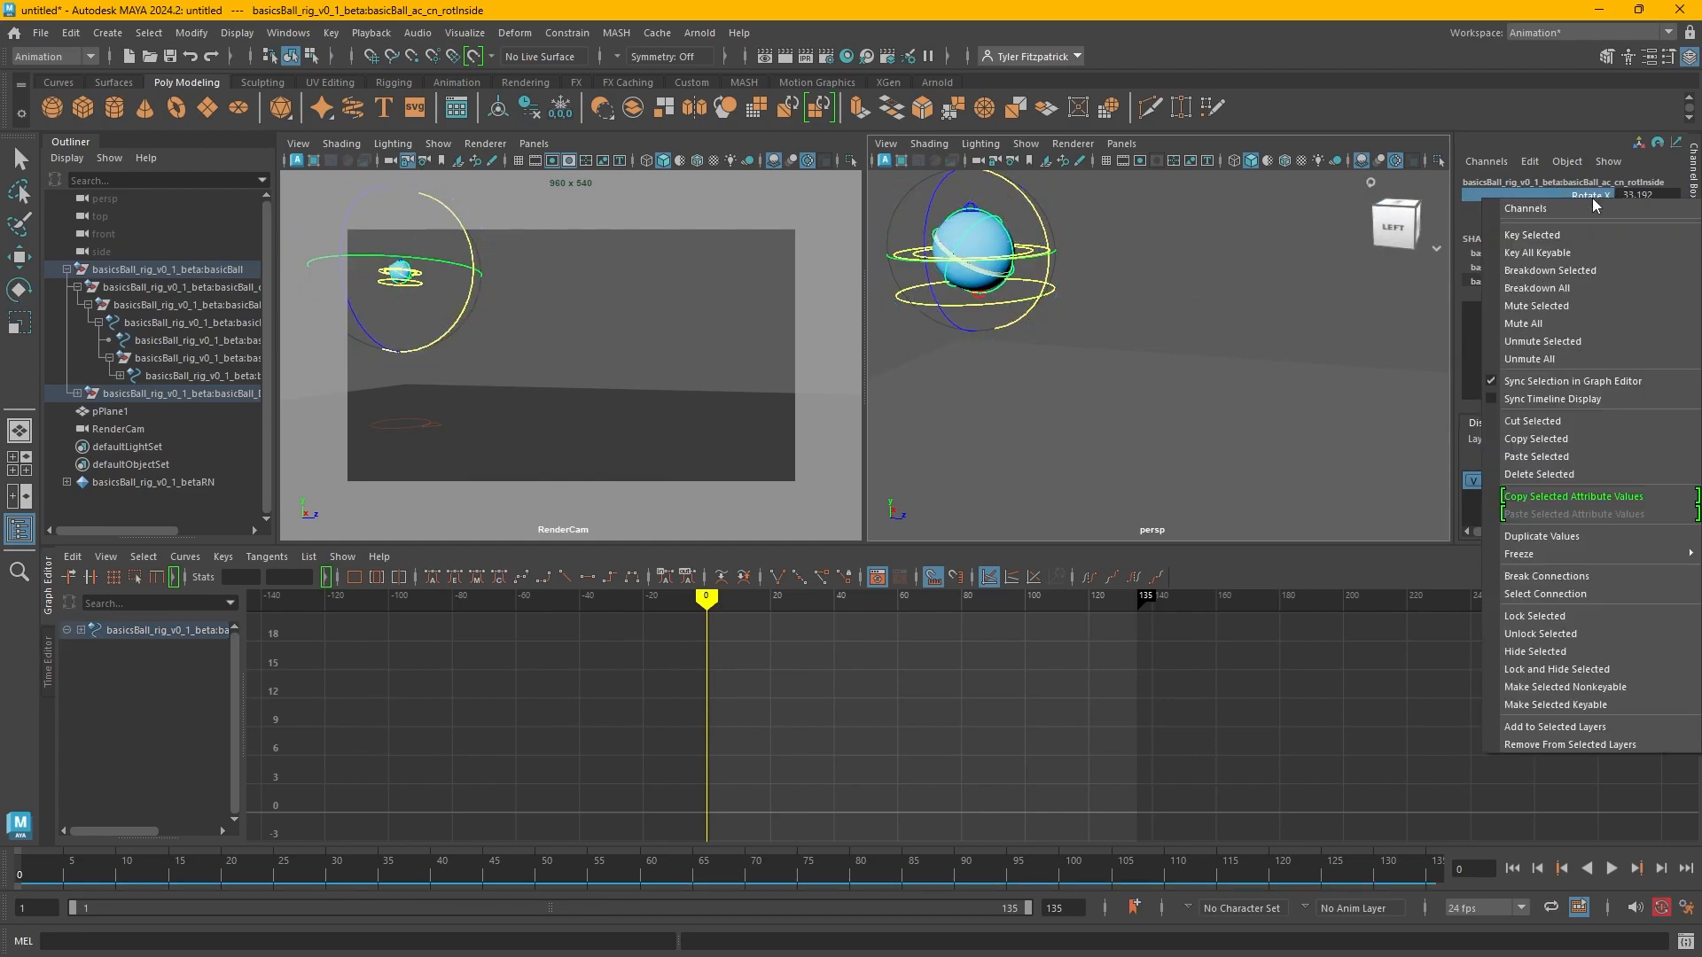
{"action": "left_click", "coordinate": [1582, 236]}
{"action": "scroll", "coordinate": [1002, 291], "scroll_direction": "down", "scroll_amount": 3}
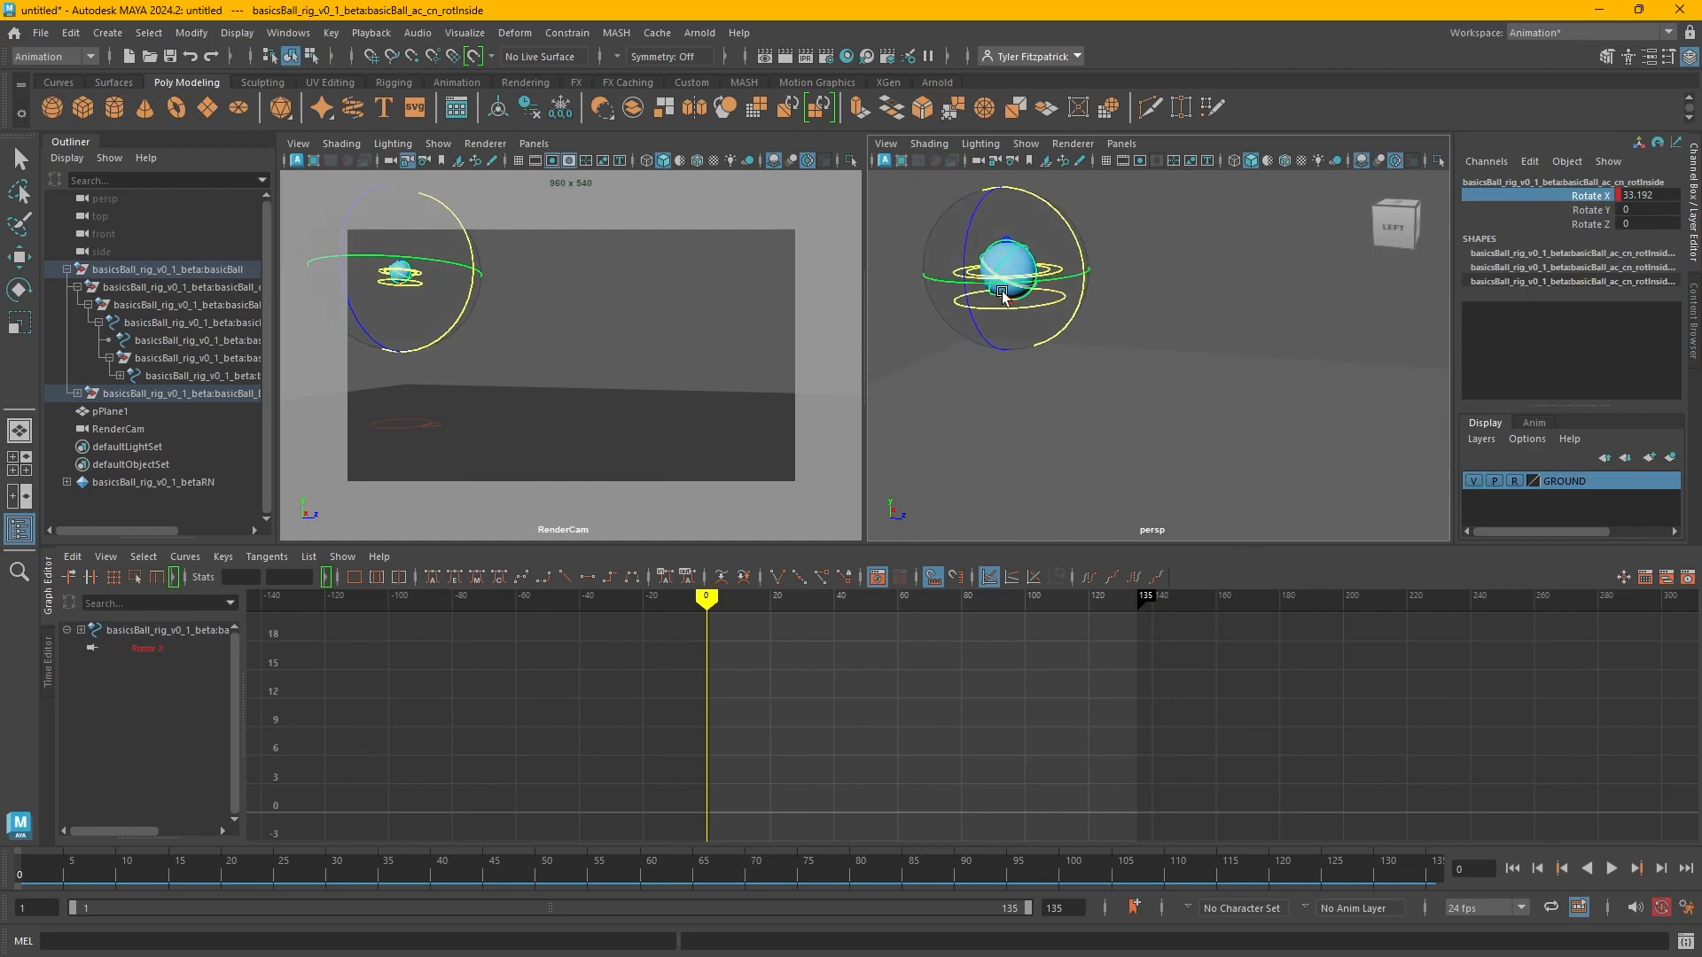
Go to the last Translate Z key at frame 120 and frame the ball in the perspective view.
{"action": "left_click", "coordinate": [1099, 323]}
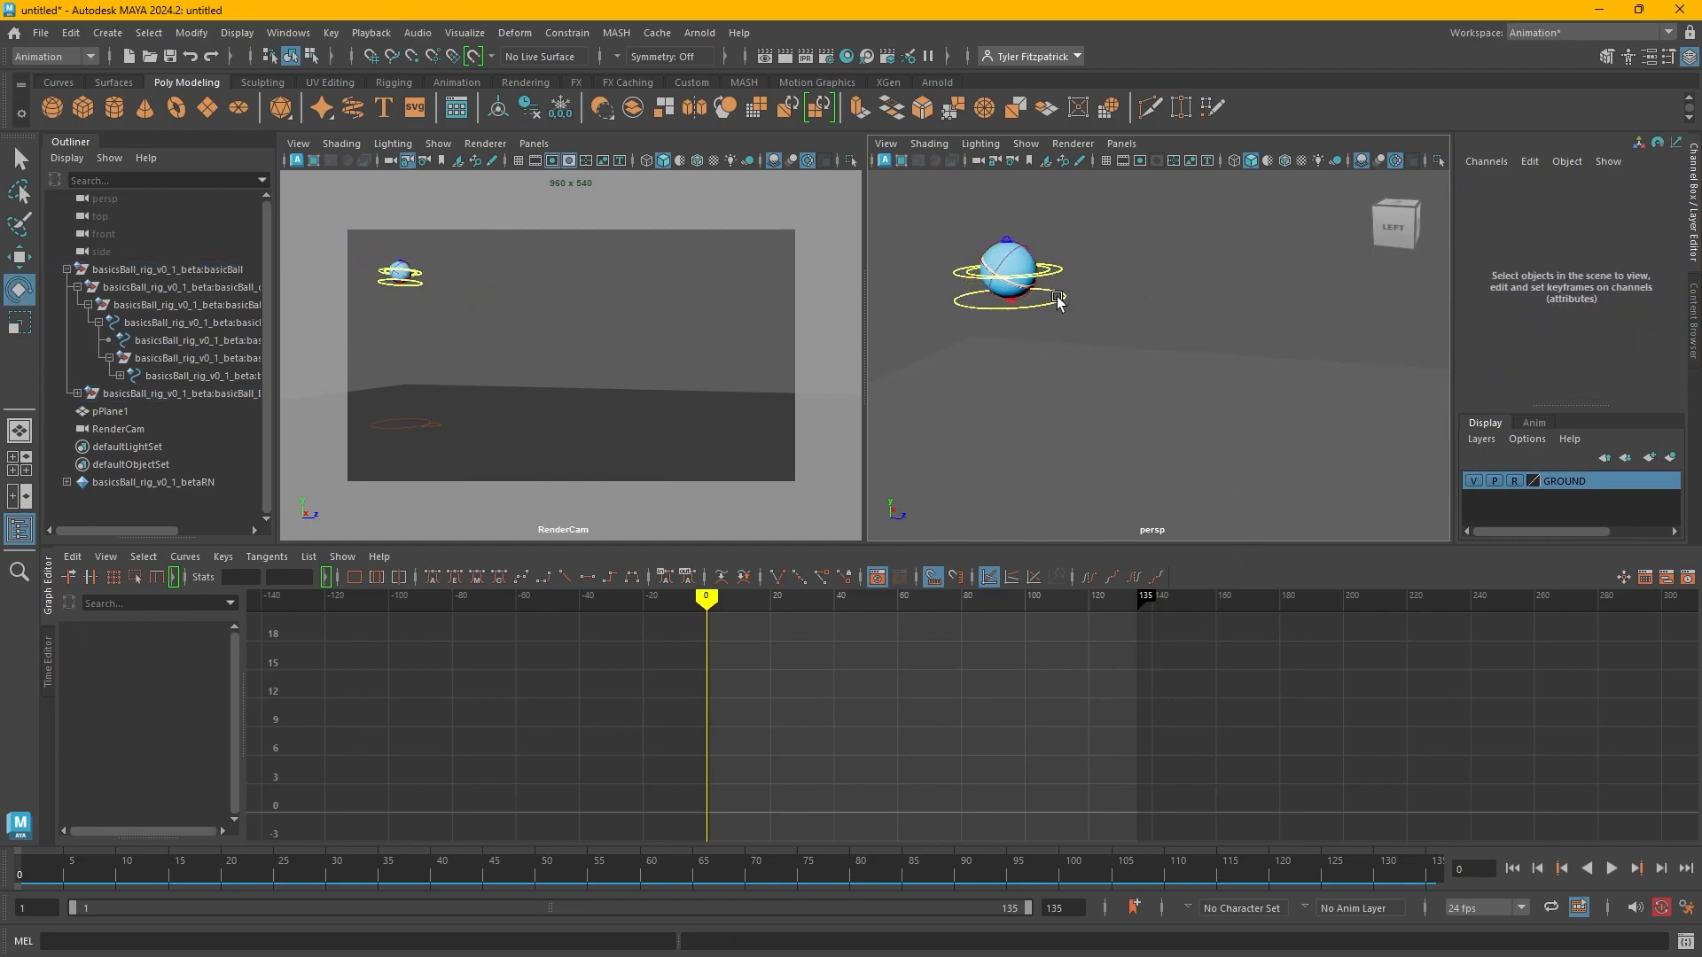
{"action": "left_click", "coordinate": [1058, 301]}
{"action": "left_click", "coordinate": [1579, 598]}
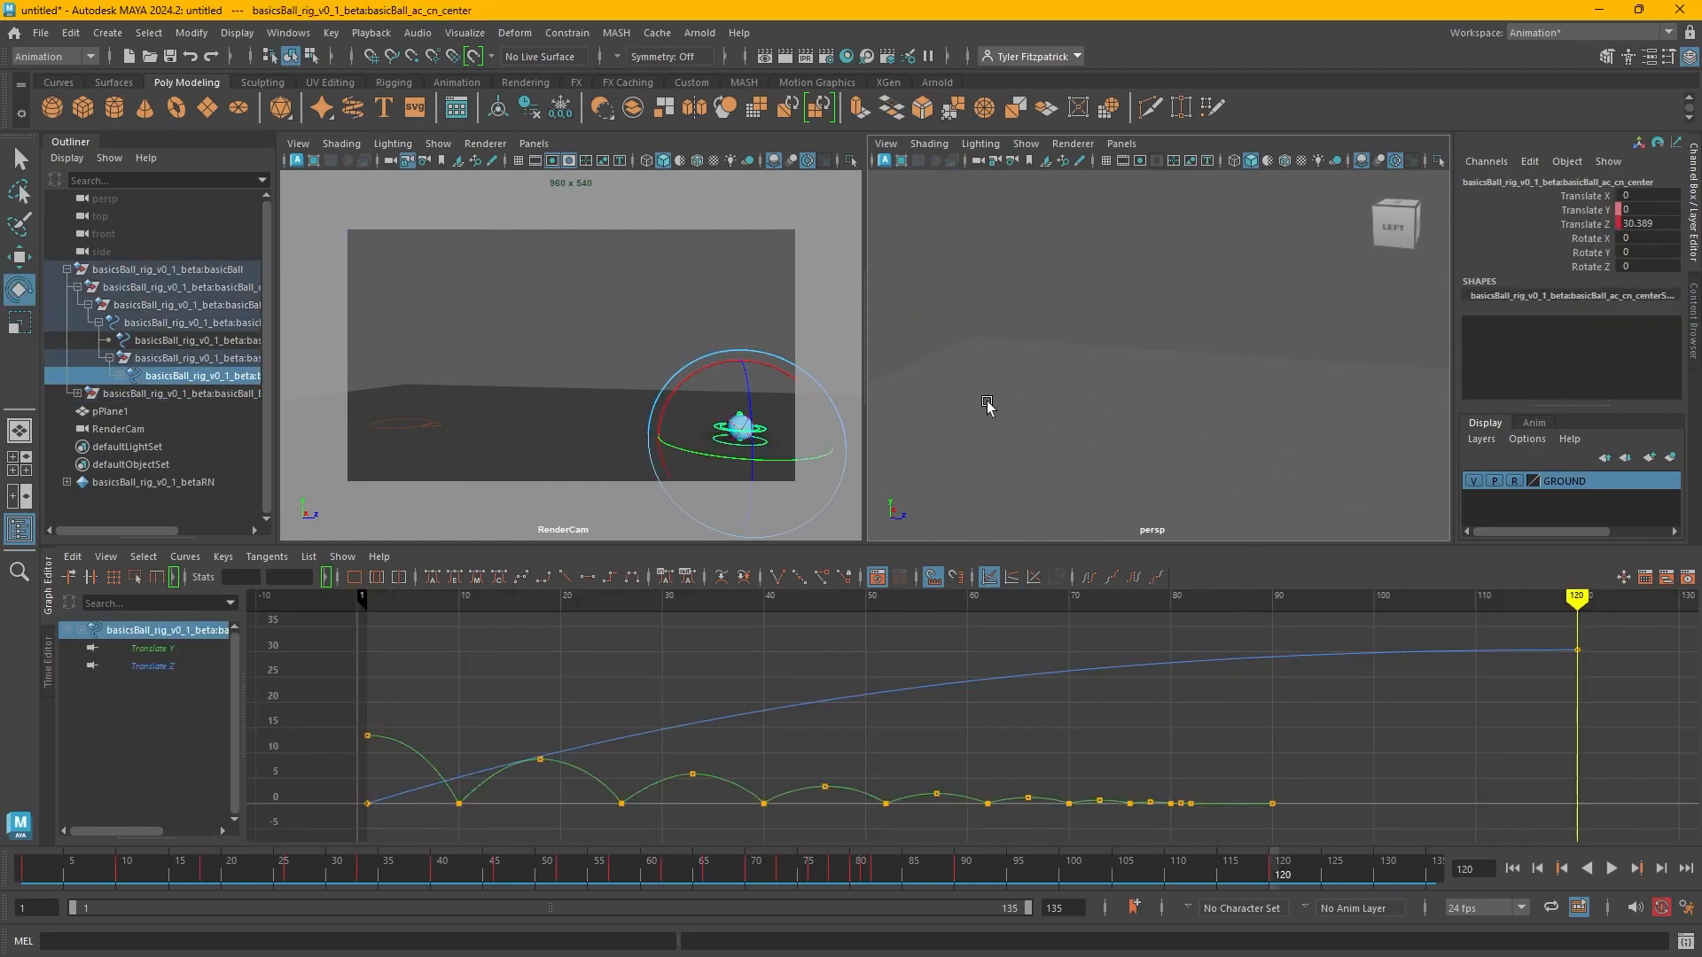
{"action": "key", "text": "q"}
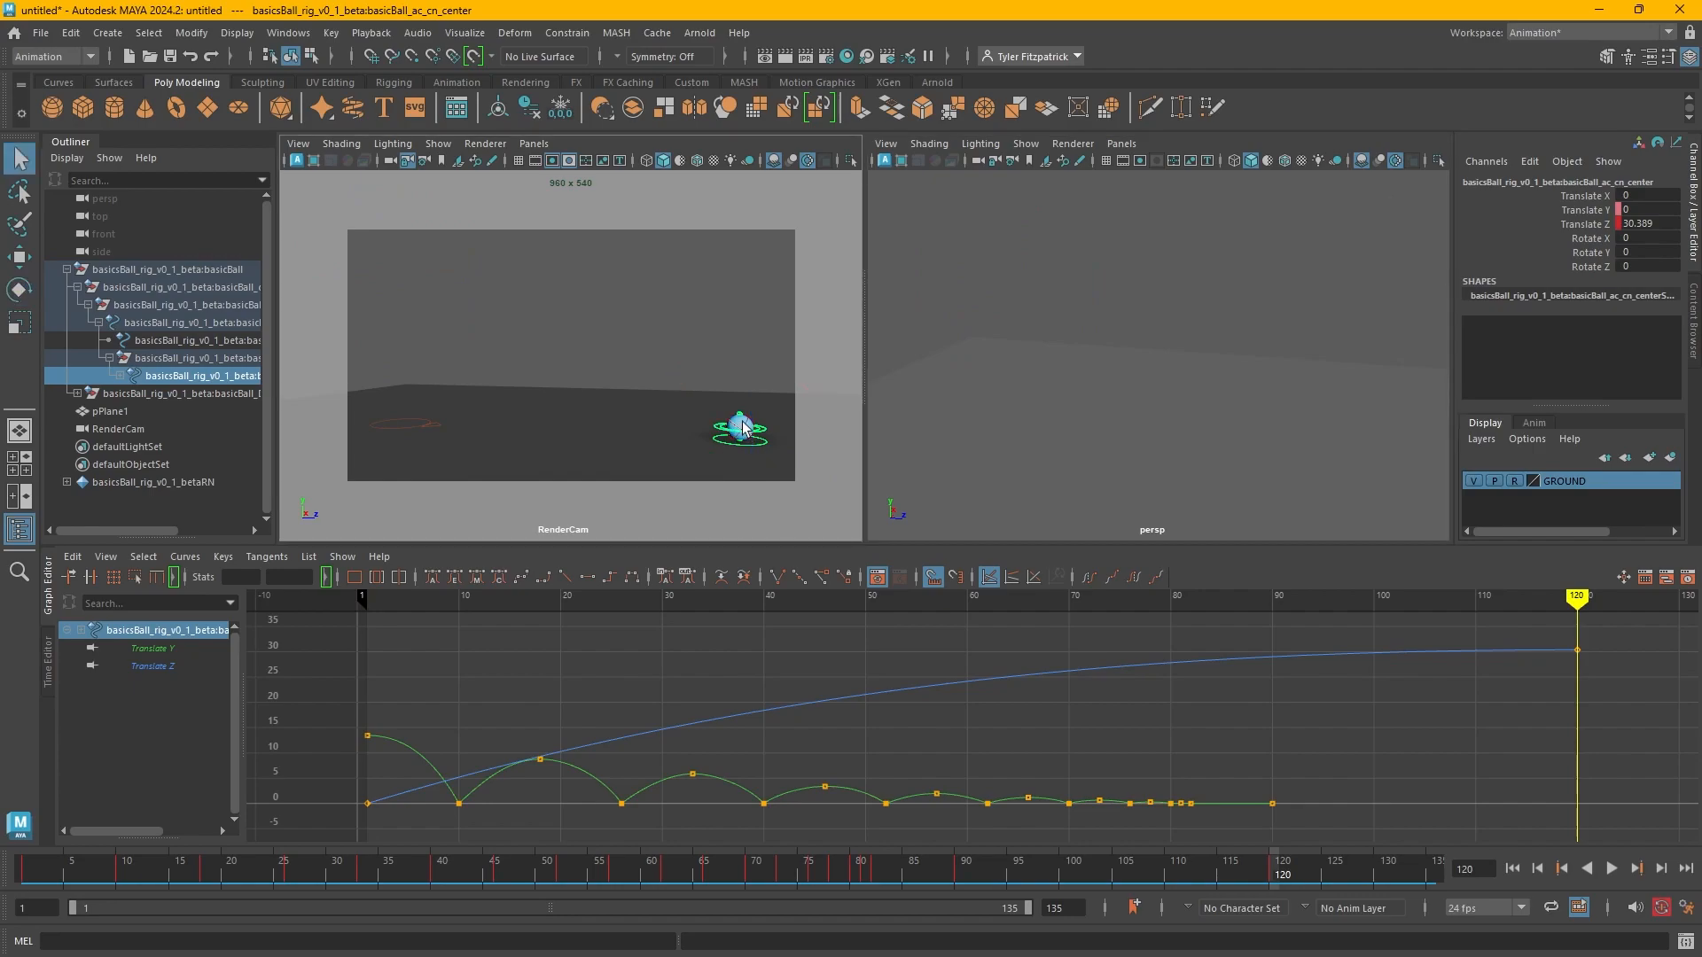
{"action": "key", "text": "f"}
Select the ball's inner rotation control and key Rotate X at frame 120.
{"action": "left_click", "coordinate": [1203, 223]}
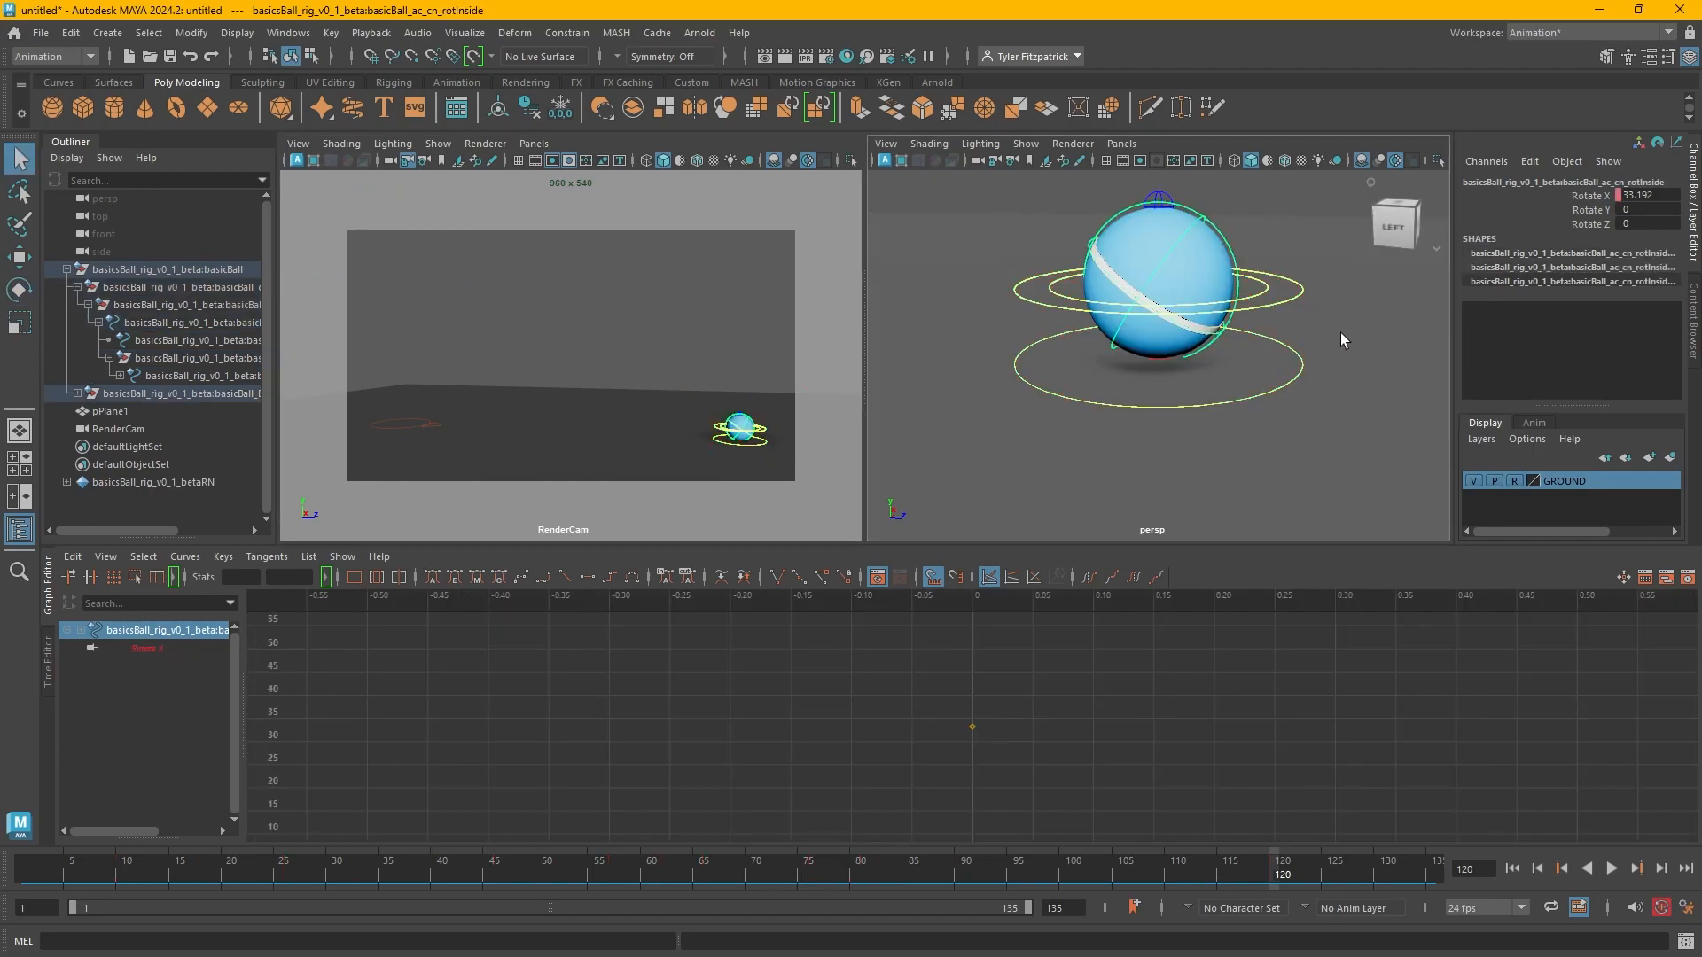
{"action": "left_click_drag", "start_coordinate": [1340, 331], "coordinate": [1279, 336], "text": "alt"}
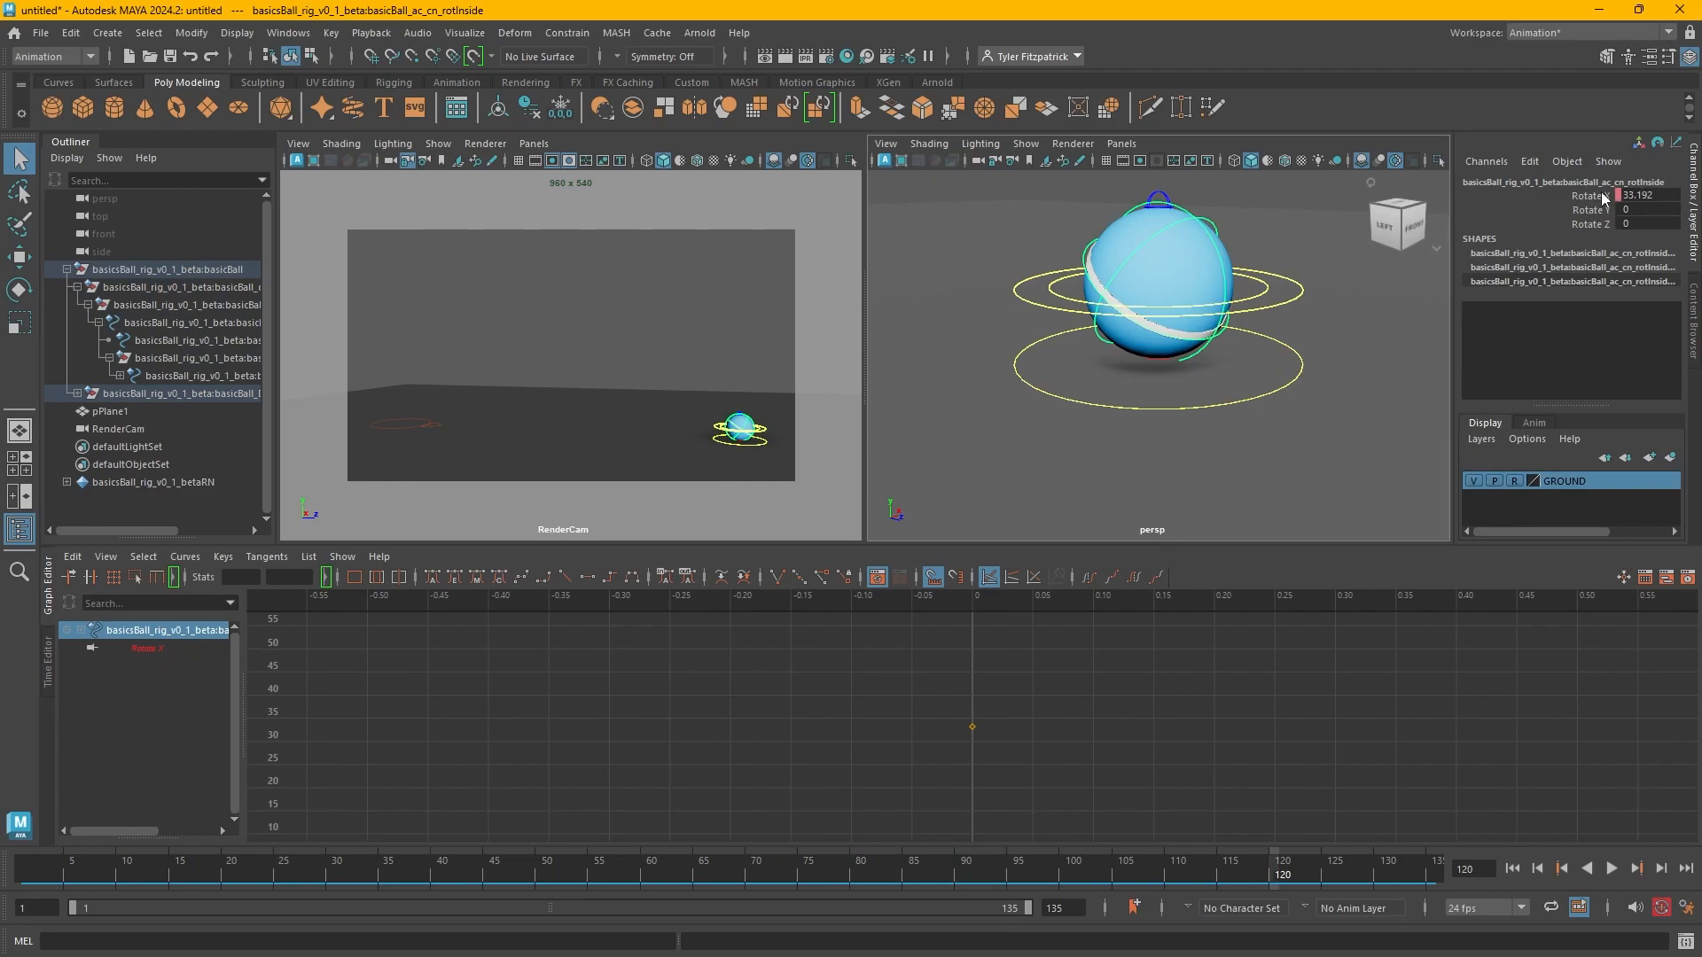
{"action": "scroll", "coordinate": [1275, 746], "scroll_direction": "down", "scroll_amount": 9}
{"action": "middle_click_drag", "start_coordinate": [1313, 736], "coordinate": [831, 707], "text": "alt"}
{"action": "scroll", "coordinate": [830, 698], "scroll_direction": "down", "scroll_amount": 6}
{"action": "scroll", "coordinate": [833, 706], "scroll_direction": "down", "scroll_amount": 5}
{"action": "middle_click_drag", "start_coordinate": [1187, 706], "coordinate": [894, 695], "text": "alt"}
{"action": "scroll", "coordinate": [936, 689], "scroll_direction": "up", "scroll_amount": 5}
{"action": "middle_click_drag", "start_coordinate": [1019, 665], "coordinate": [976, 691], "text": "alt"}
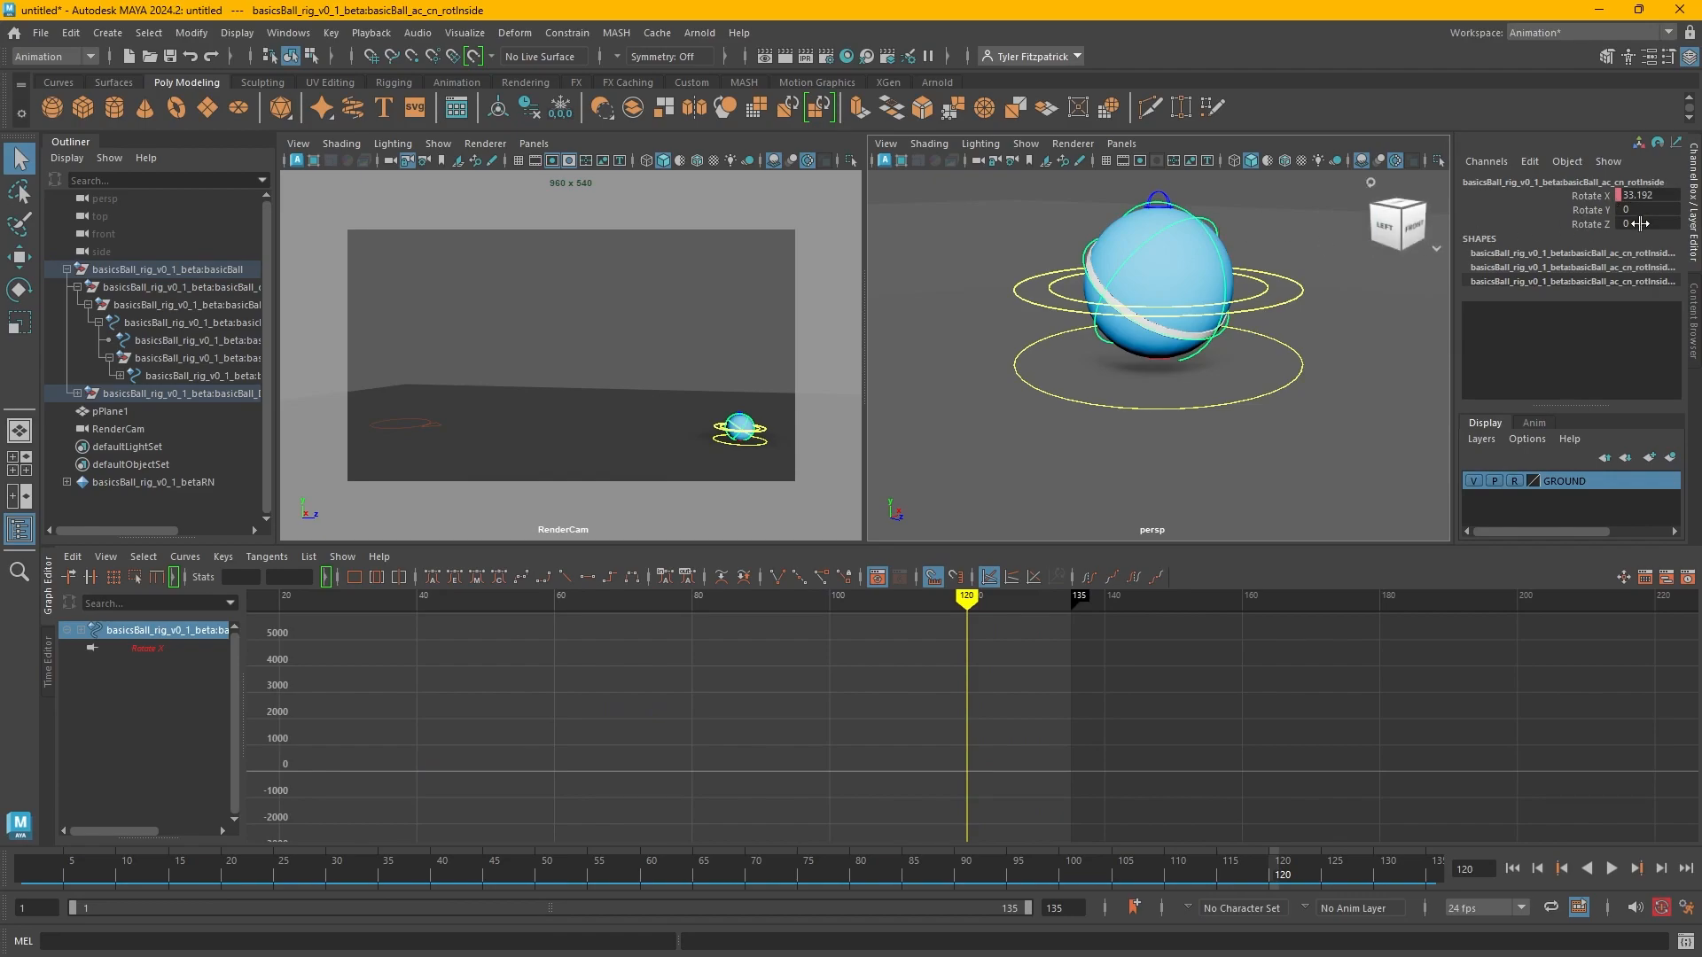
{"action": "right_click", "coordinate": [1618, 194]}
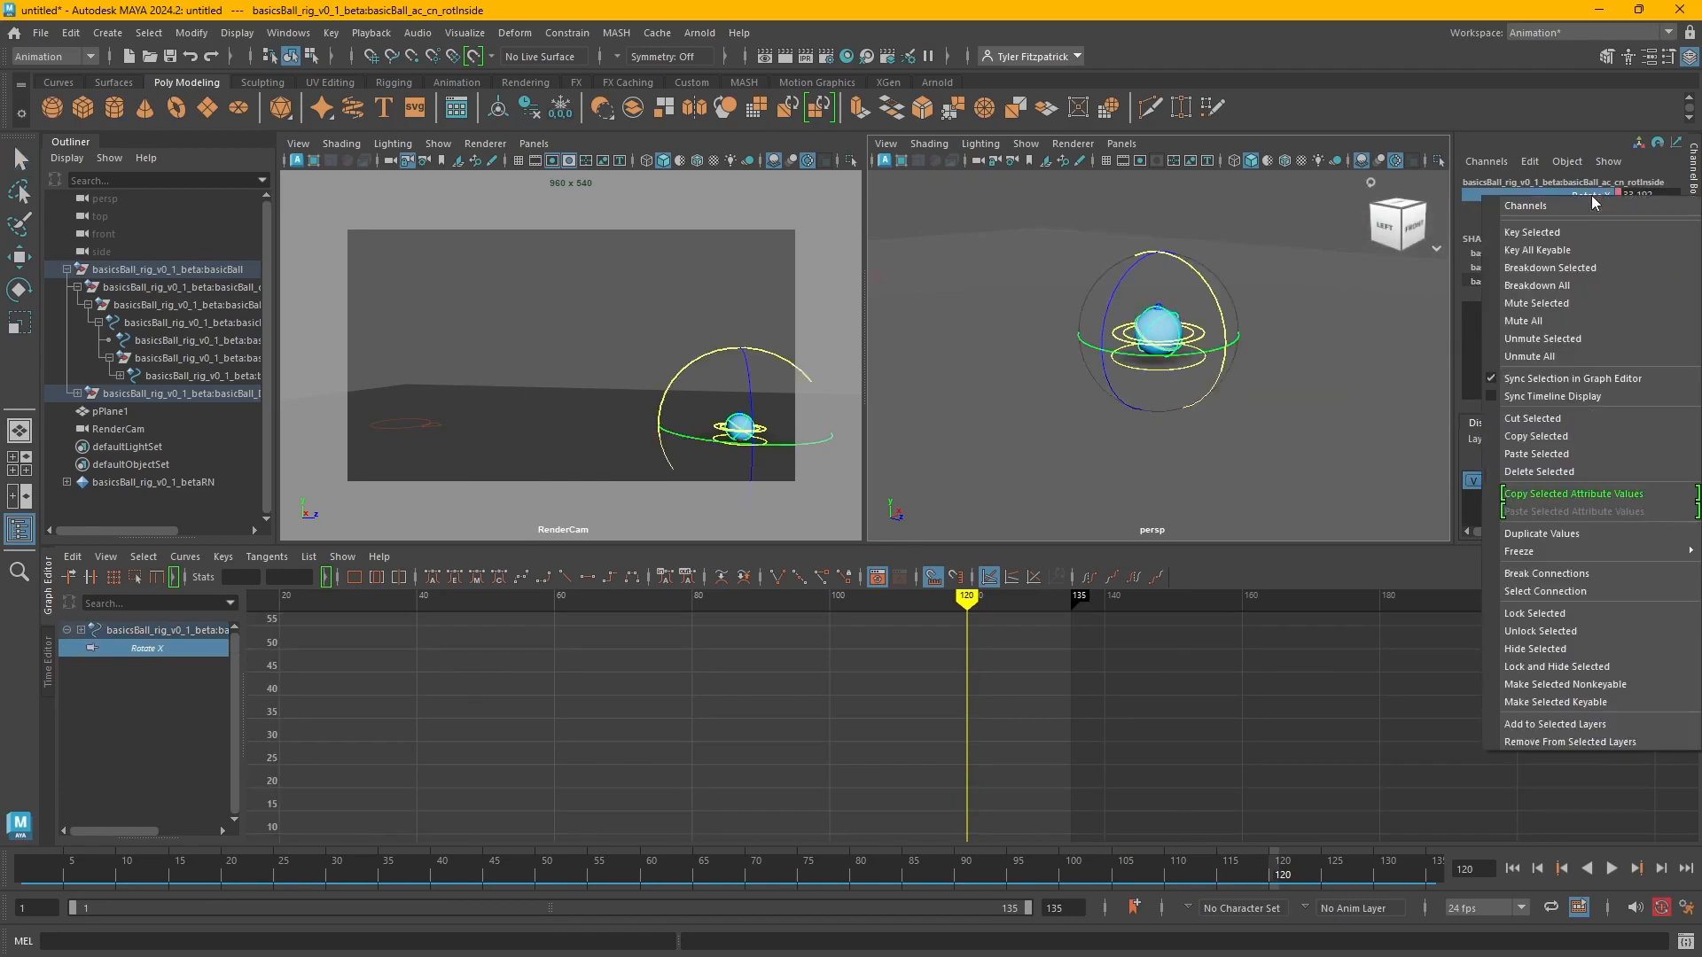
{"action": "left_click", "coordinate": [1587, 234]}
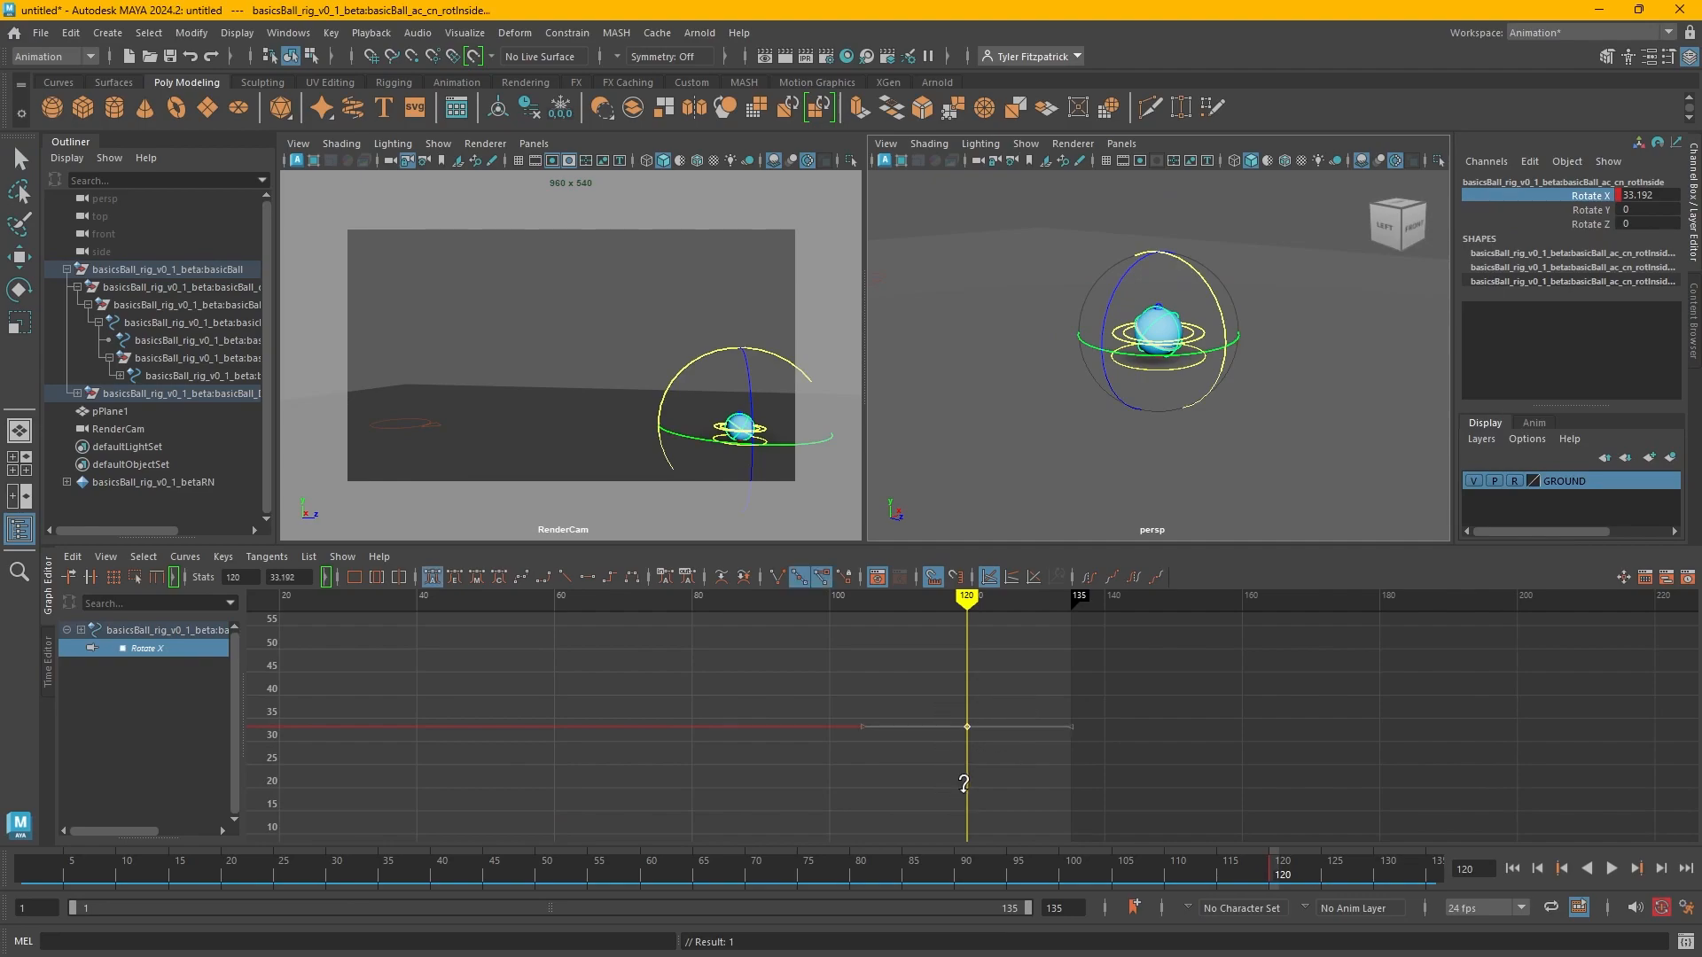
Raise the Rotate X key at frame 120 to about 1019.7 to spin the ball several times.
{"action": "middle_click_drag", "start_coordinate": [979, 716], "coordinate": [1051, 807], "text": "shift"}
{"action": "scroll", "coordinate": [1050, 791], "scroll_direction": "down", "scroll_amount": 5}
{"action": "middle_click_drag", "start_coordinate": [1045, 749], "coordinate": [1000, 756], "text": "shift"}
{"action": "scroll", "coordinate": [1048, 660], "scroll_direction": "down", "scroll_amount": 8}
{"action": "middle_click_drag", "start_coordinate": [986, 724], "coordinate": [973, 603], "text": "shift"}
{"action": "middle_click_drag", "start_coordinate": [995, 762], "coordinate": [1009, 606], "text": "shift"}
{"action": "middle_click_drag", "start_coordinate": [1043, 706], "coordinate": [1053, 851], "text": "alt"}
{"action": "scroll", "coordinate": [1050, 802], "scroll_direction": "down", "scroll_amount": 6}
{"action": "middle_click_drag", "start_coordinate": [1047, 772], "coordinate": [1047, 736], "text": "shift"}
{"action": "middle_click_drag", "start_coordinate": [1031, 678], "coordinate": [1078, 737], "text": "alt"}
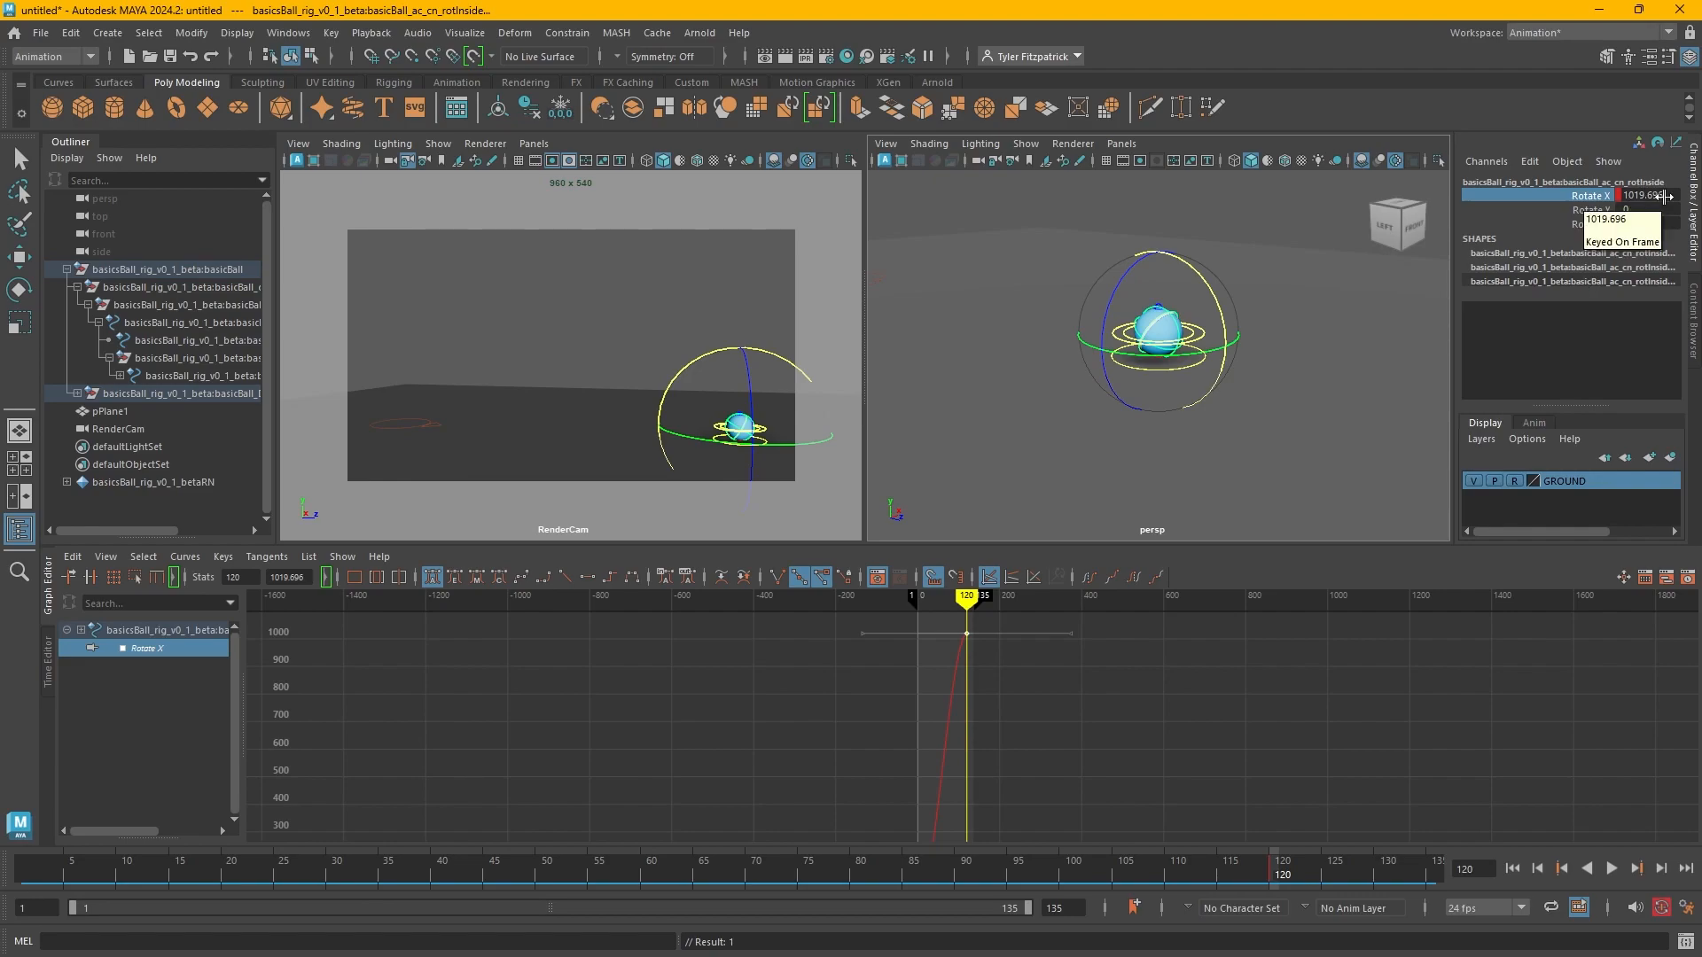
Steepen the first Rotate X key's outgoing tangent, make it weighted, and shorten its handle for a fast start easing out.
{"action": "key", "text": "f"}
{"action": "scroll", "coordinate": [928, 716], "scroll_direction": "down", "scroll_amount": 3}
{"action": "scroll", "coordinate": [809, 757], "scroll_direction": "up", "scroll_amount": 3}
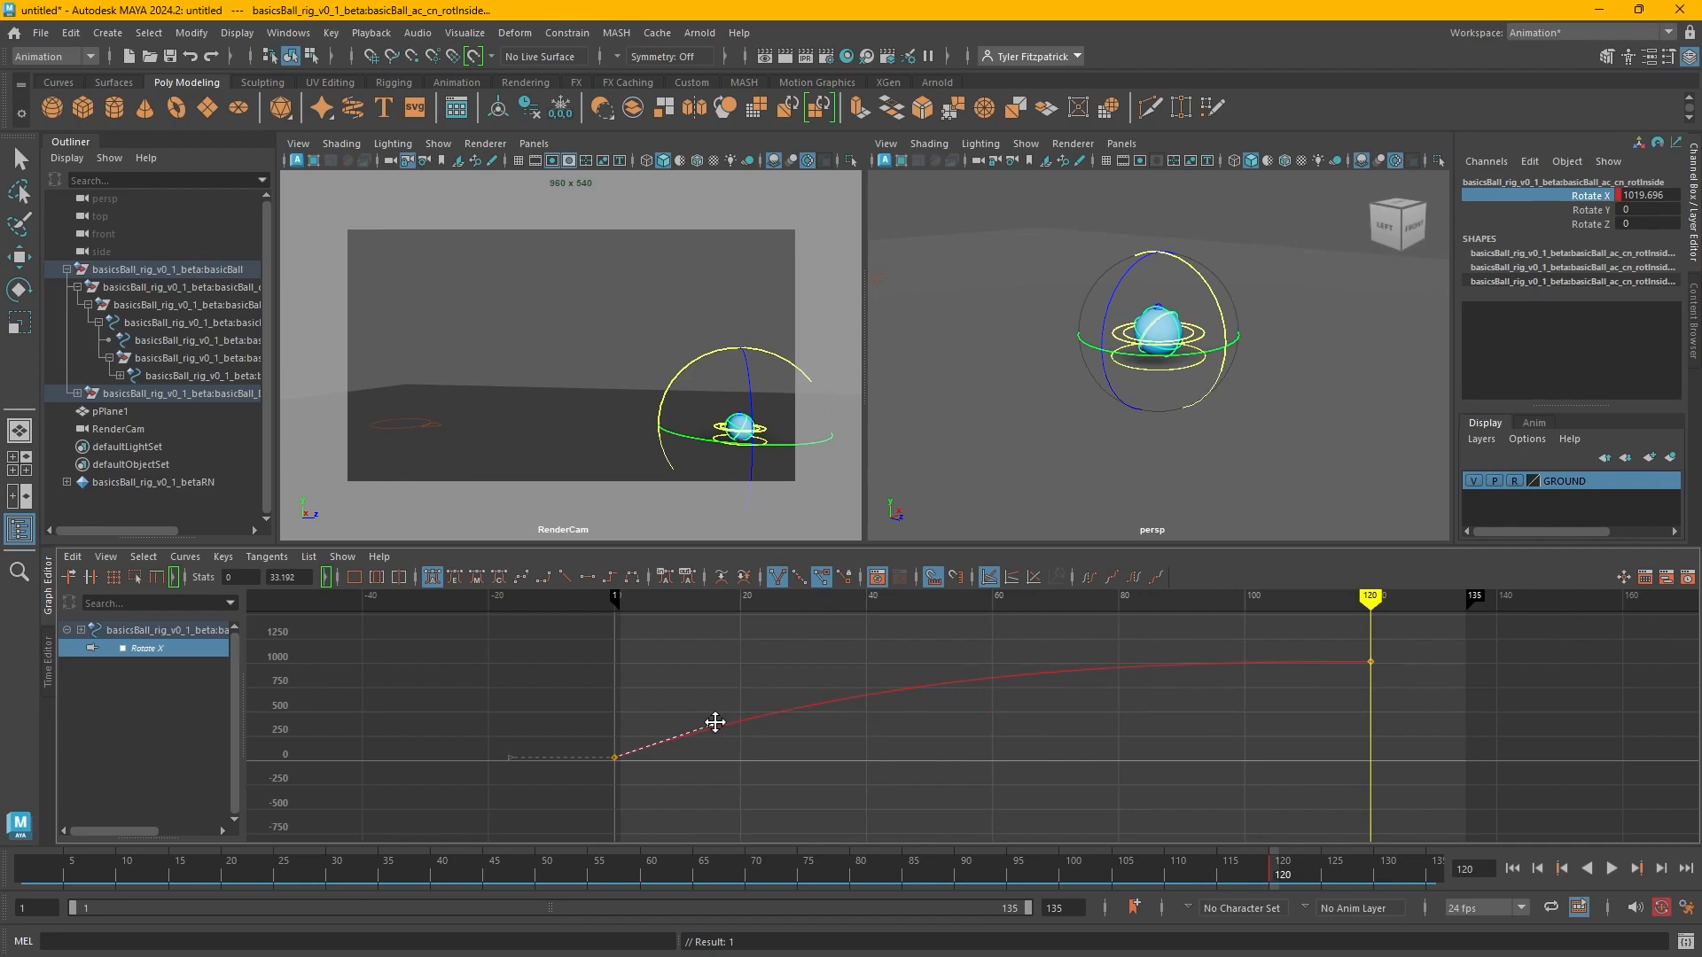
{"action": "right_click", "coordinate": [664, 743]}
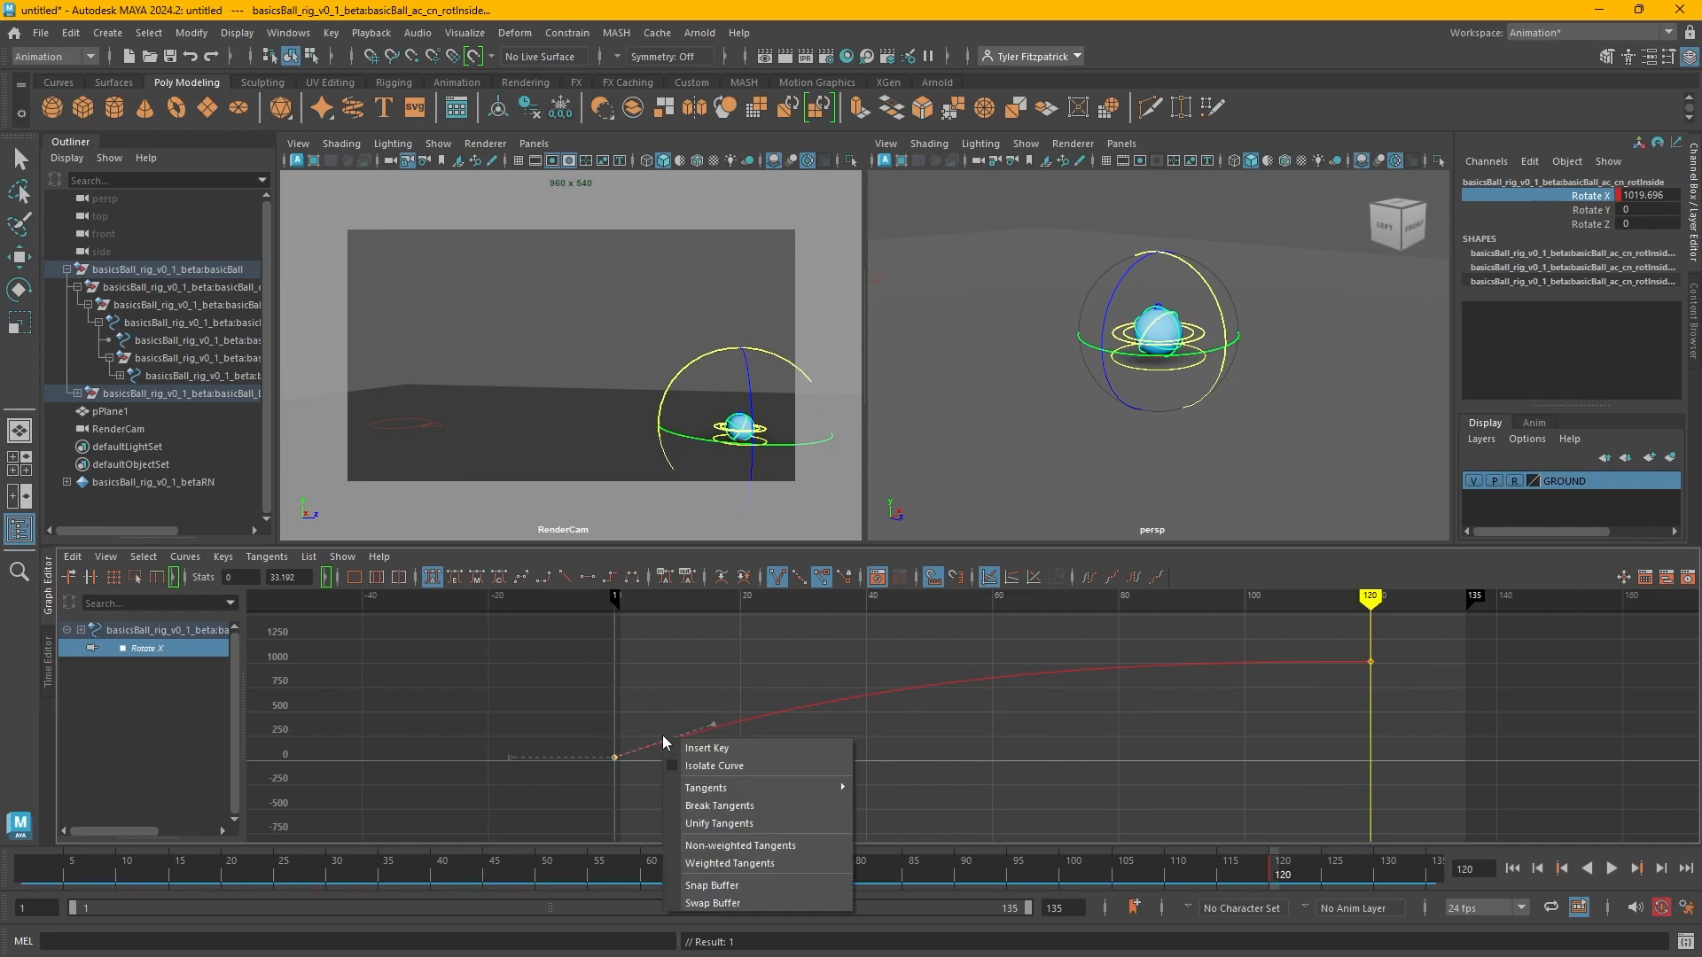
{"action": "left_click", "coordinate": [742, 863]}
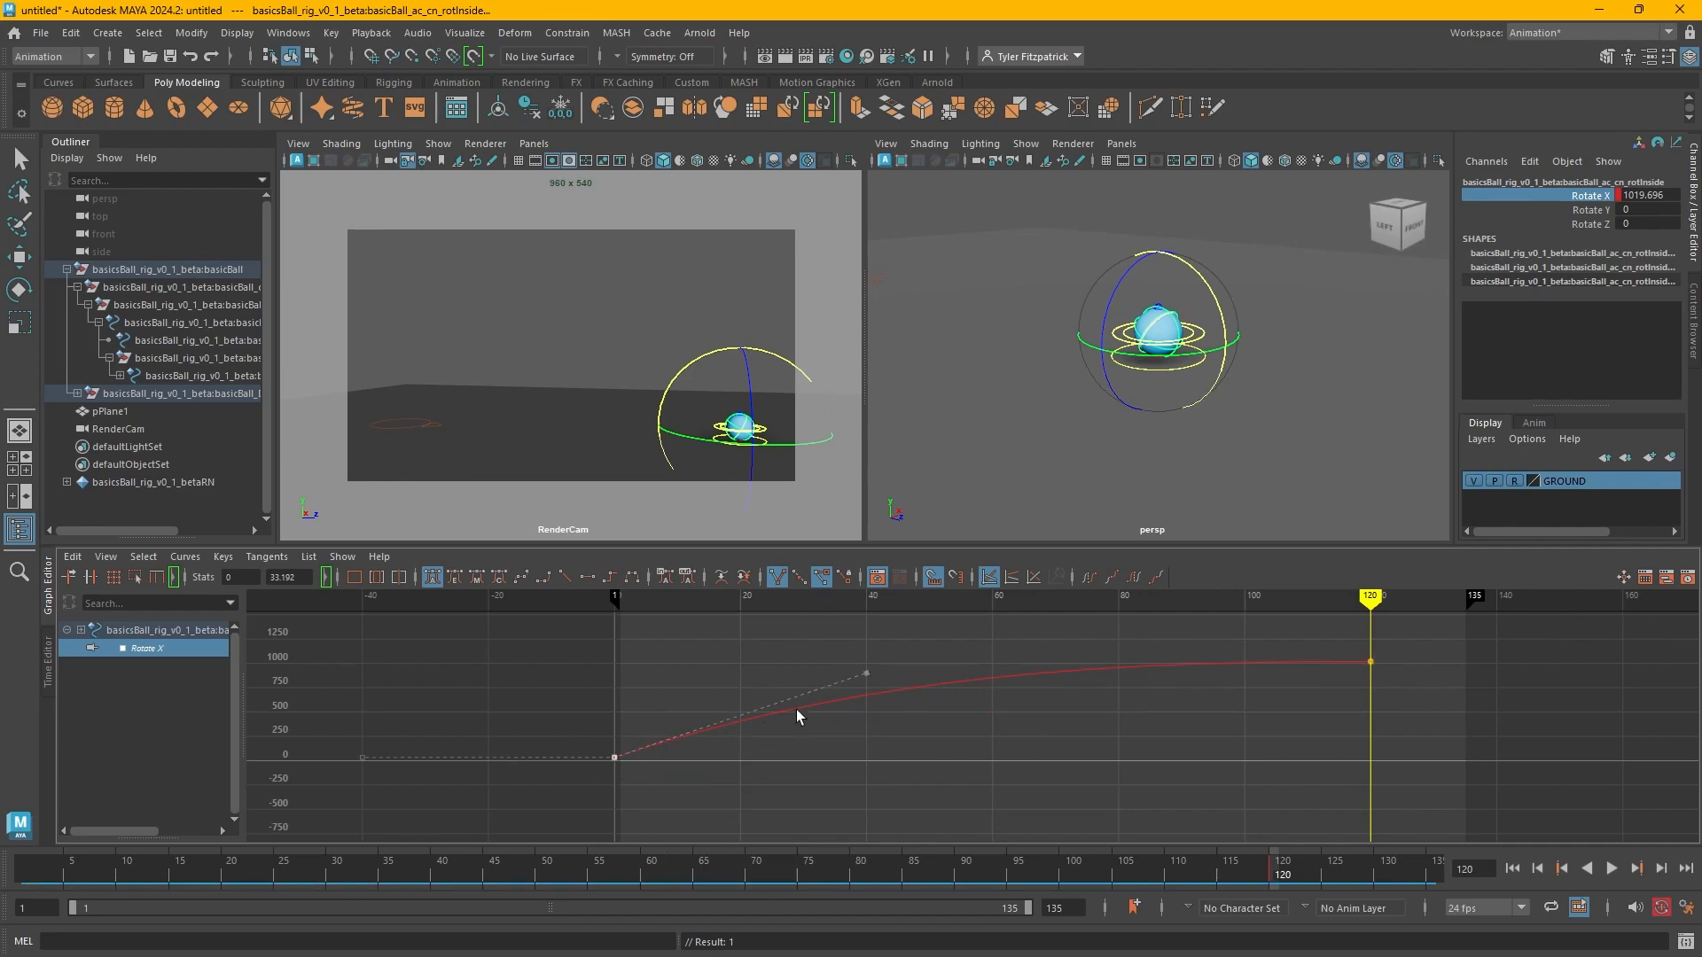
{"action": "left_click_drag", "start_coordinate": [868, 675], "coordinate": [790, 685]}
Return to frame 1 and show the RenderCam view alone in an enlarged viewport.
{"action": "left_click_drag", "start_coordinate": [750, 599], "coordinate": [621, 600]}
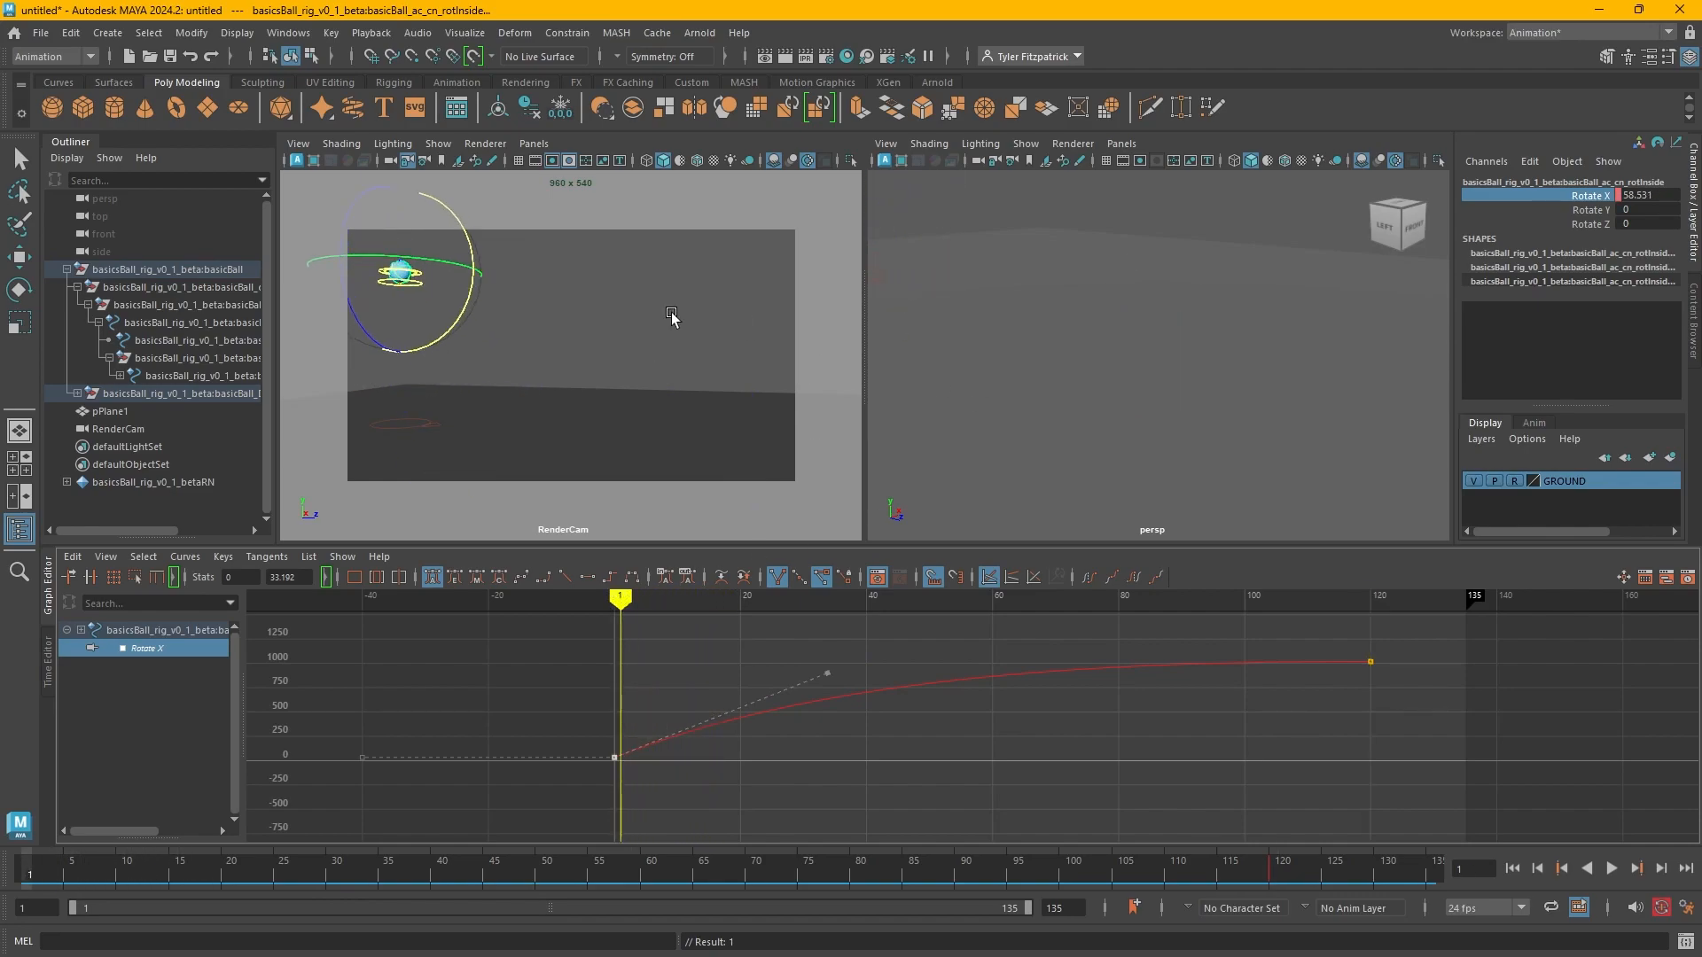
{"action": "key", "text": "space"}
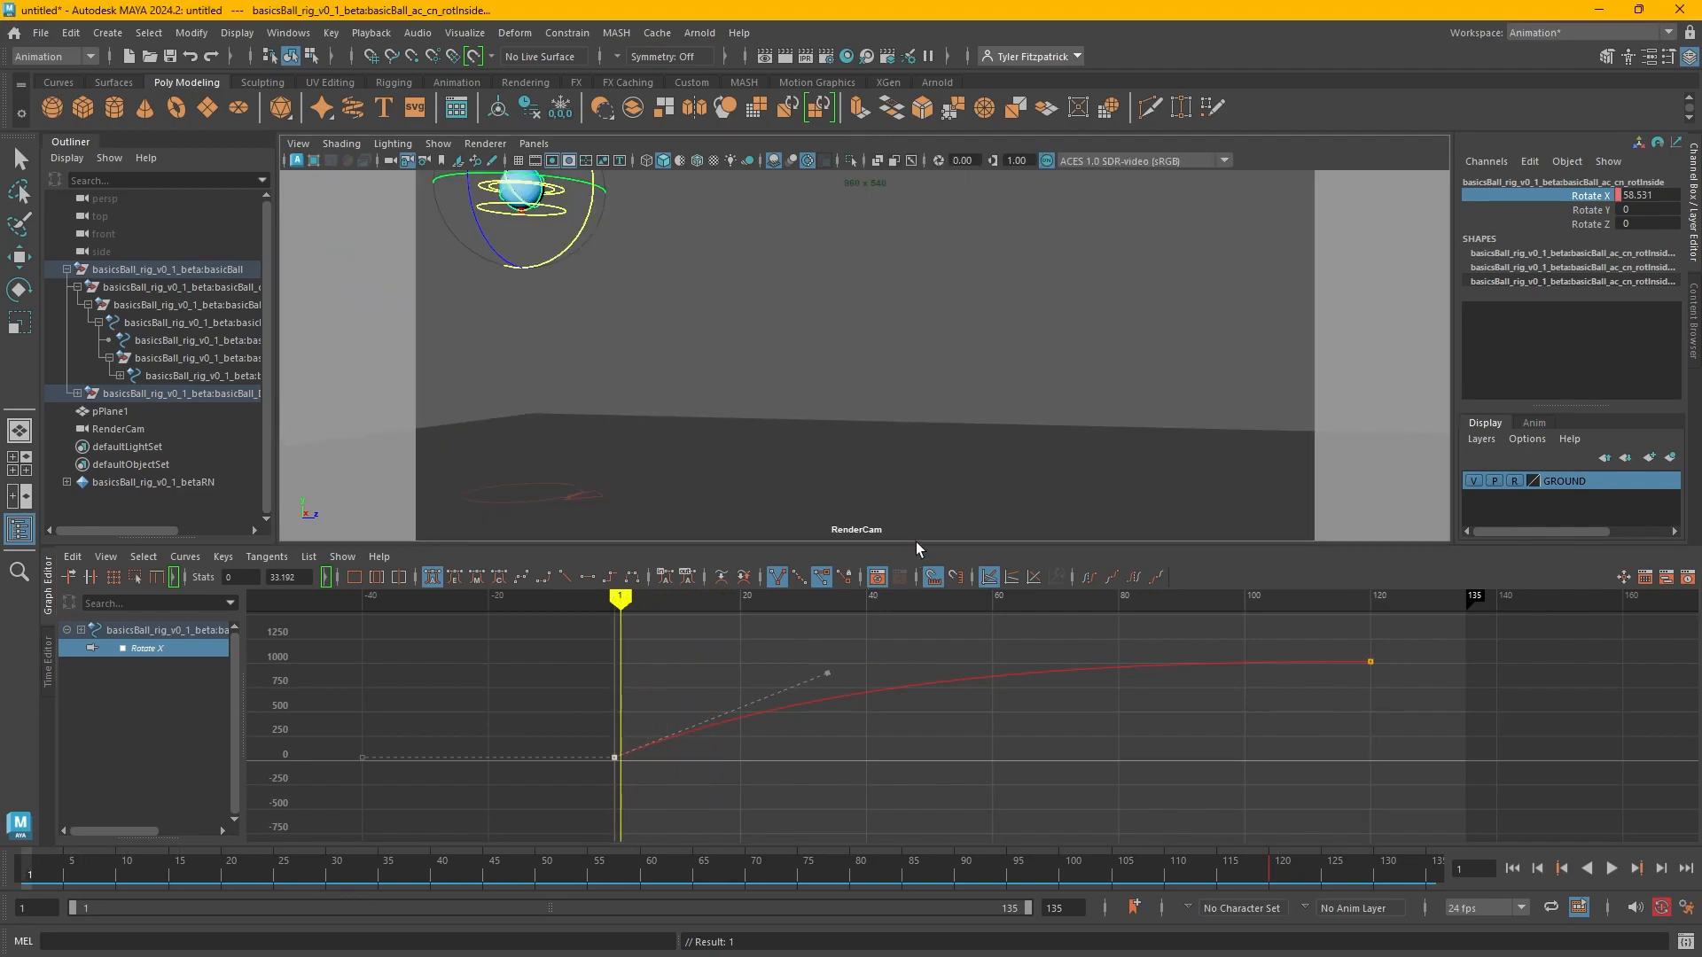
{"action": "left_click_drag", "start_coordinate": [917, 549], "coordinate": [936, 633]}
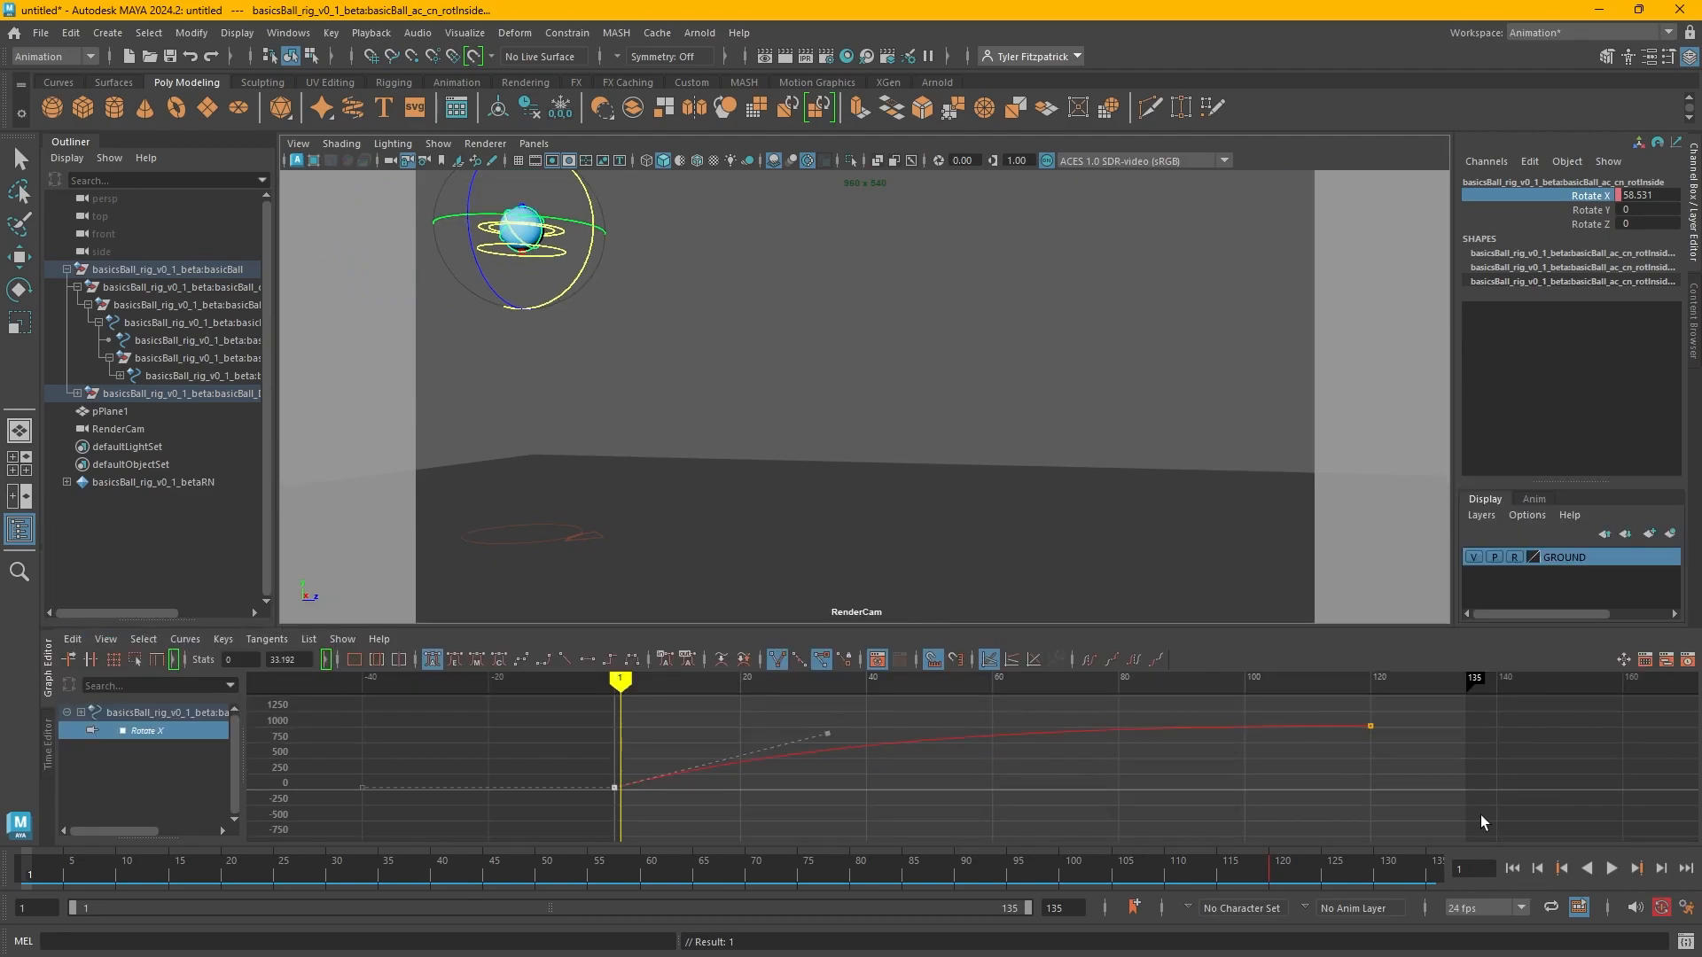
Deselect the rotation control, play the animation to review the ball's spin, and stop at frame 127.
{"action": "left_click", "coordinate": [1104, 411]}
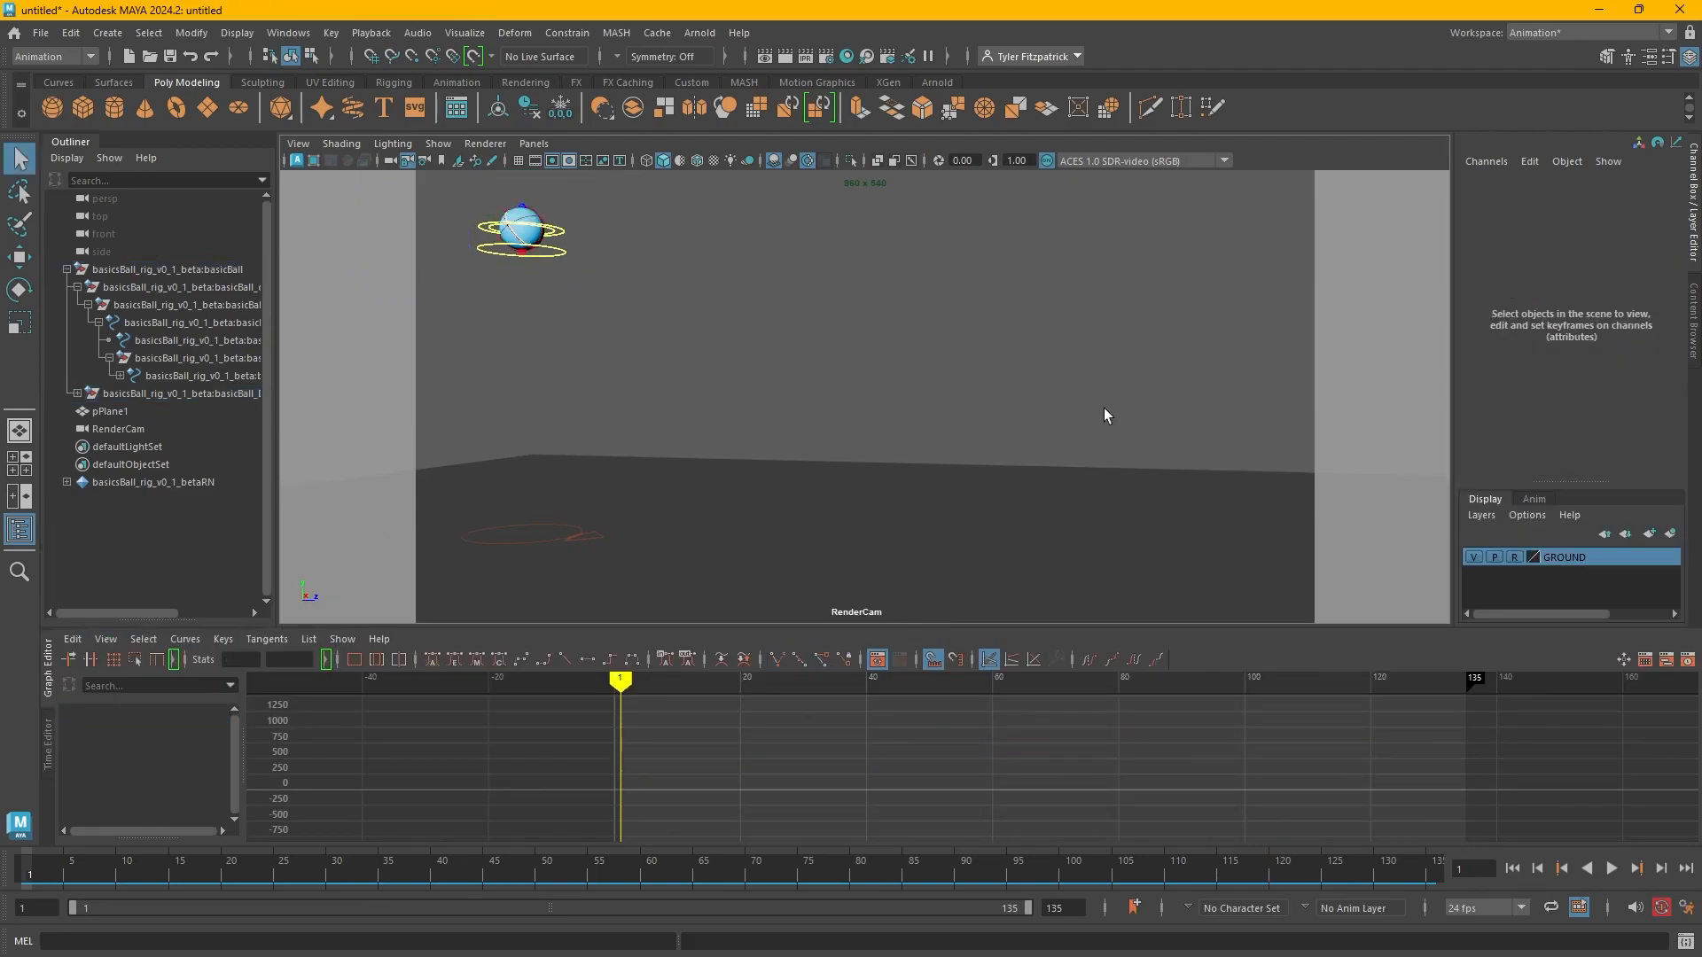
{"action": "left_click", "coordinate": [1611, 869]}
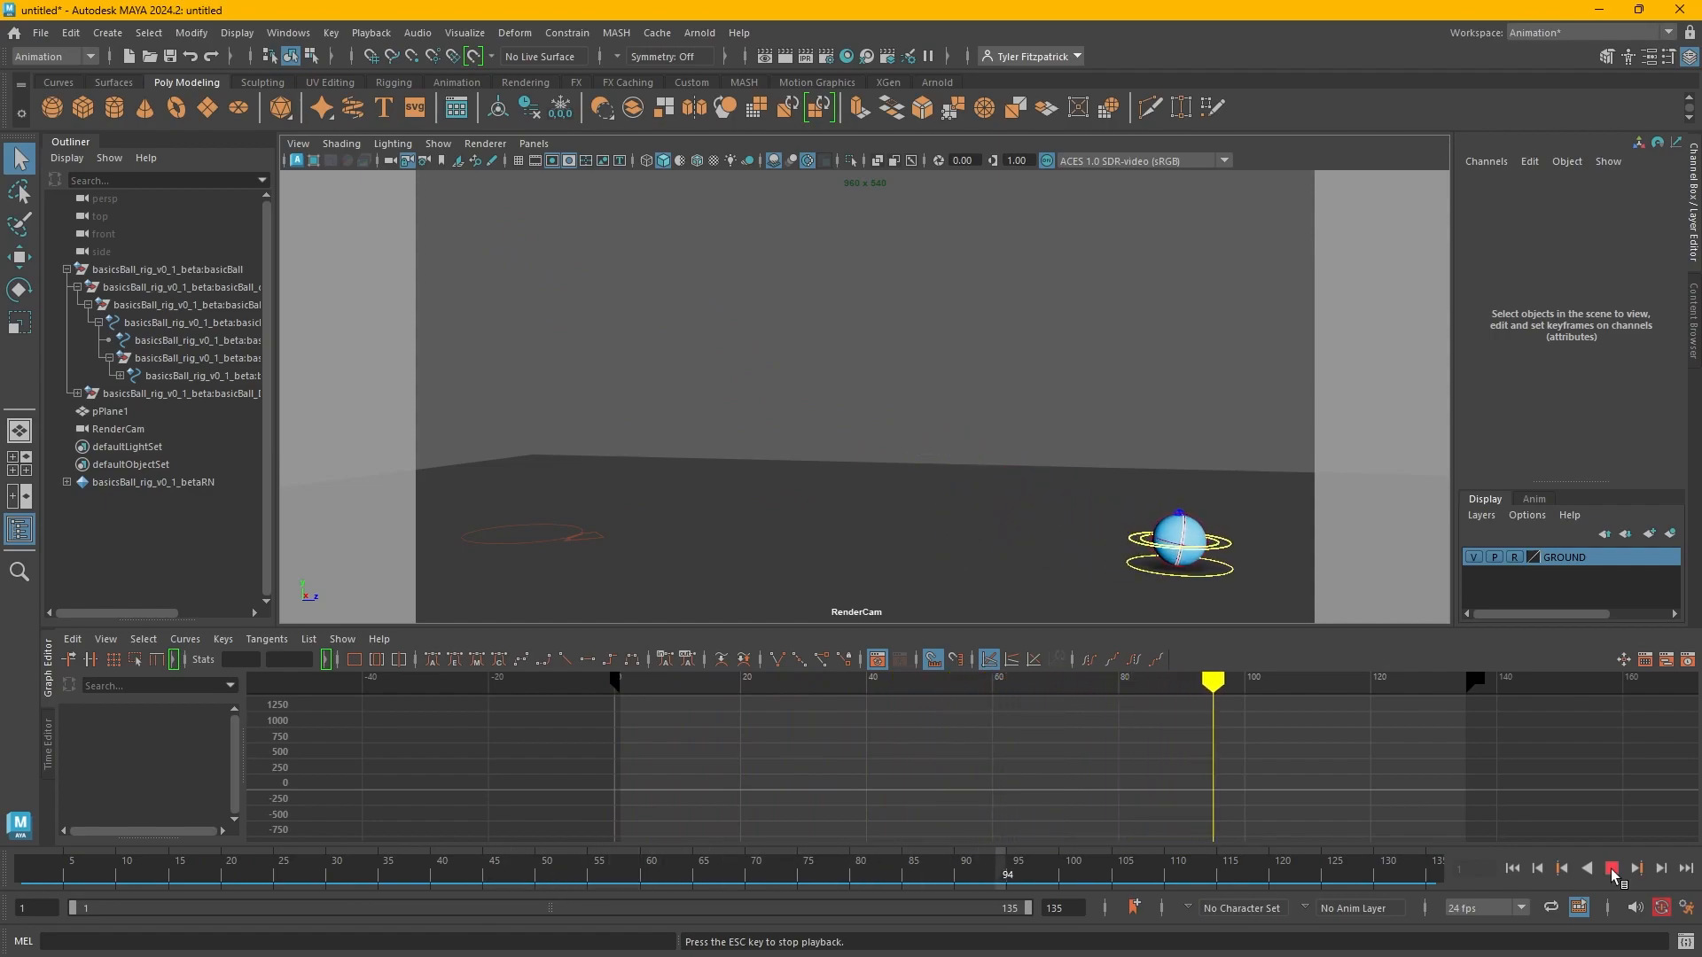
{"action": "left_click", "coordinate": [1612, 868]}
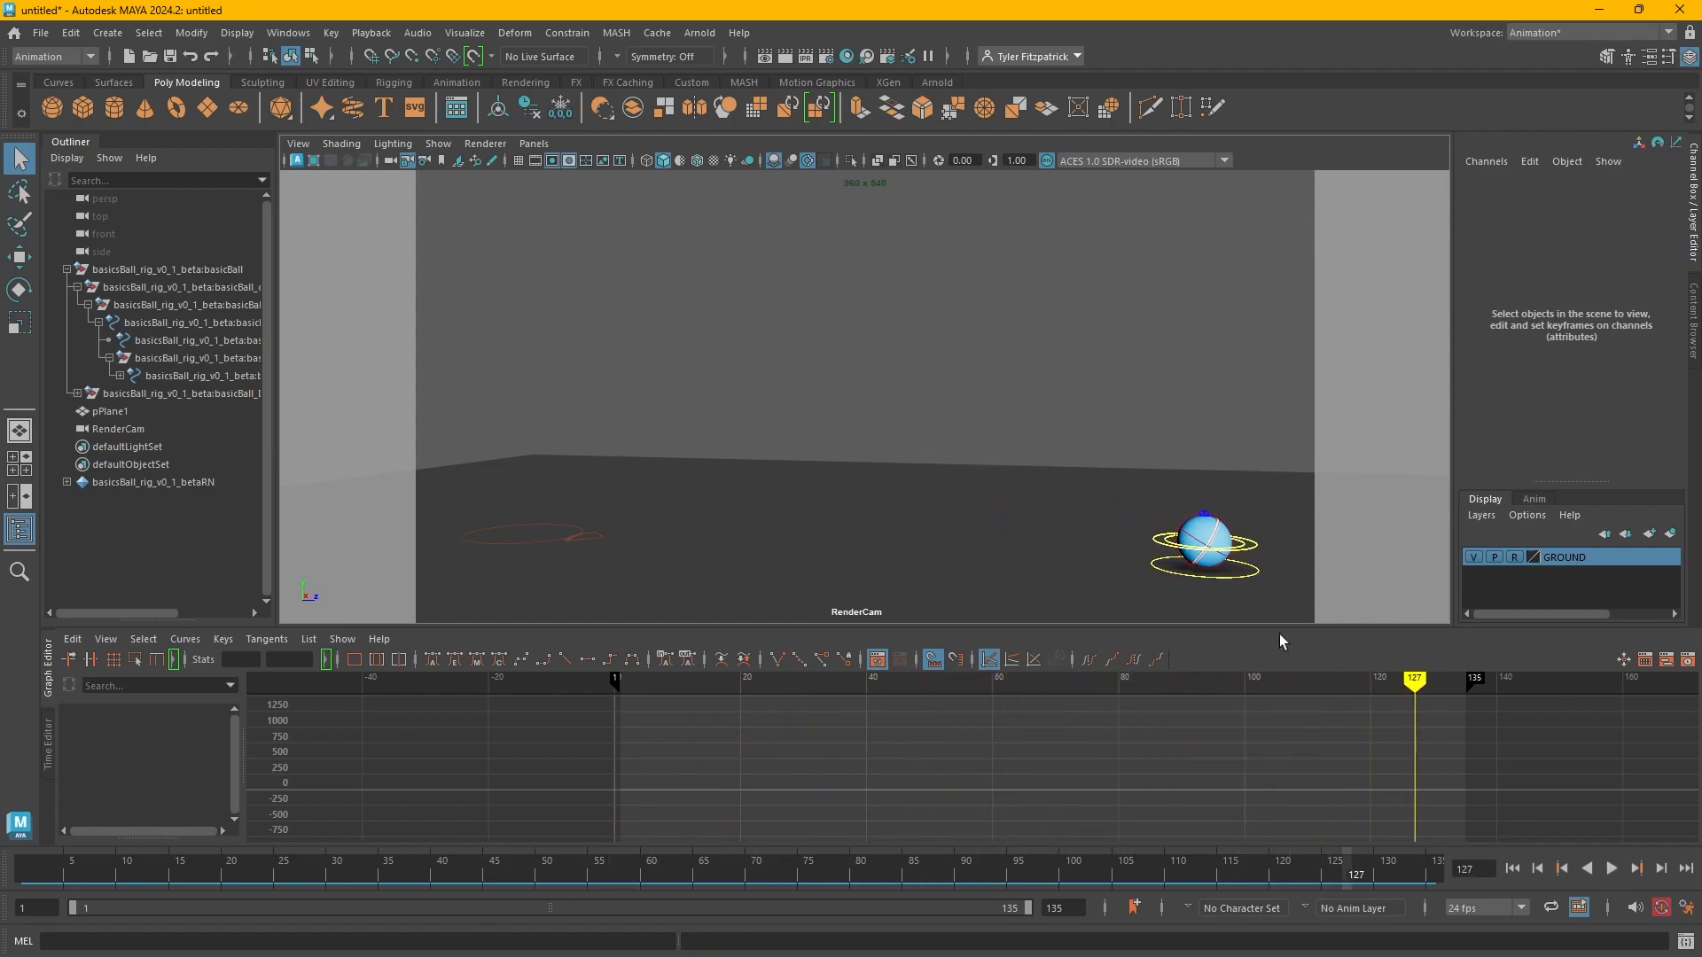
Select the inner rotation control and raise its Rotate X key at frame 120 to about 1613.4.
{"action": "left_click", "coordinate": [1223, 530]}
{"action": "left_click_drag", "start_coordinate": [1155, 775], "coordinate": [1384, 777]}
{"action": "middle_click_drag", "start_coordinate": [1513, 769], "coordinate": [1127, 830], "text": "alt"}
{"action": "left_click_drag", "start_coordinate": [1238, 743], "coordinate": [1055, 870]}
{"action": "middle_click_drag", "start_coordinate": [1271, 842], "coordinate": [1251, 774], "text": "shift"}
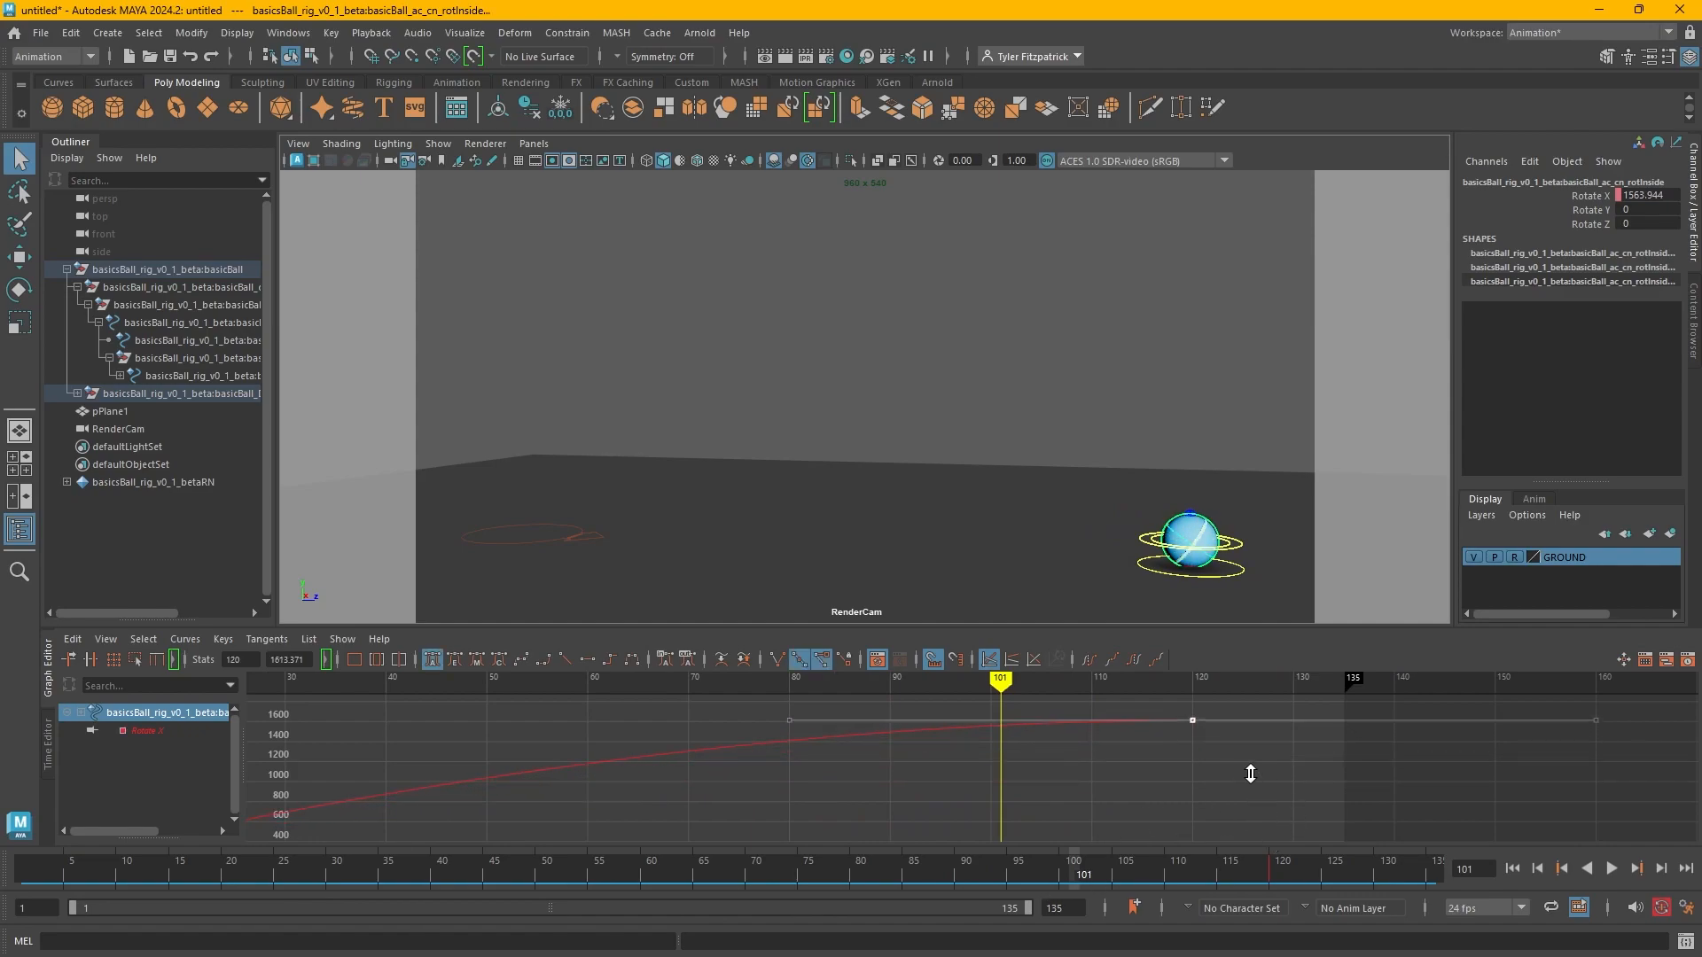
Lower the inner rotation control's Rotate X key at frame 120 to about 1300.2.
{"action": "middle_click_drag", "start_coordinate": [1054, 714], "coordinate": [1140, 737], "text": "alt"}
{"action": "mouse_move", "coordinate": [1083, 676]}
{"action": "left_mouse_down"}
{"action": "mouse_move", "coordinate": [843, 709]}
{"action": "mouse_move", "coordinate": [810, 744]}
{"action": "mouse_move", "coordinate": [1072, 790]}
{"action": "mouse_move", "coordinate": [1027, 801]}
{"action": "left_mouse_up"}
{"action": "left_click_drag", "start_coordinate": [1291, 762], "coordinate": [1291, 773]}
{"action": "left_click_drag", "start_coordinate": [1027, 681], "coordinate": [998, 681]}
{"action": "mouse_move", "coordinate": [828, 709]}
{"action": "left_mouse_down"}
{"action": "mouse_move", "coordinate": [1186, 811]}
{"action": "mouse_move", "coordinate": [1137, 837]}
{"action": "mouse_move", "coordinate": [882, 865]}
{"action": "mouse_move", "coordinate": [1099, 864]}
{"action": "mouse_move", "coordinate": [1222, 815]}
{"action": "left_mouse_up"}
{"action": "right_click_drag", "start_coordinate": [1222, 816], "coordinate": [1288, 775], "text": "alt"}
{"action": "middle_click_drag", "start_coordinate": [1289, 775], "coordinate": [793, 791], "text": "alt"}
{"action": "key", "text": "a"}
{"action": "middle_click_drag", "start_coordinate": [1571, 727], "coordinate": [820, 781], "text": "alt"}
{"action": "right_click_drag", "start_coordinate": [820, 781], "coordinate": [976, 791], "text": "alt"}
{"action": "middle_click_drag", "start_coordinate": [794, 775], "coordinate": [1314, 901], "text": "alt"}
{"action": "middle_click_drag", "start_coordinate": [1156, 708], "coordinate": [1152, 723], "text": "shift"}
Scrub back and forth through the animation to examine the ball's spin against the Rotate X curve.
{"action": "left_click_drag", "start_coordinate": [1033, 753], "coordinate": [420, 764]}
{"action": "right_click_drag", "start_coordinate": [1020, 750], "coordinate": [877, 738], "text": "alt"}
{"action": "left_click_drag", "start_coordinate": [877, 737], "coordinate": [872, 784]}
{"action": "right_click_drag", "start_coordinate": [871, 784], "coordinate": [1100, 805], "text": "alt"}
{"action": "middle_click_drag", "start_coordinate": [1099, 805], "coordinate": [984, 779], "text": "alt"}
{"action": "right_click_drag", "start_coordinate": [984, 779], "coordinate": [843, 744], "text": "alt"}
{"action": "middle_click_drag", "start_coordinate": [842, 744], "coordinate": [912, 766], "text": "alt"}
{"action": "left_click_drag", "start_coordinate": [912, 753], "coordinate": [804, 940]}
{"action": "scroll", "coordinate": [581, 796], "scroll_direction": "down", "scroll_amount": 5}
{"action": "middle_click_drag", "start_coordinate": [887, 778], "coordinate": [1075, 878], "text": "alt"}
{"action": "scroll", "coordinate": [913, 736], "scroll_direction": "up", "scroll_amount": 4}
{"action": "scroll", "coordinate": [981, 758], "scroll_direction": "up", "scroll_amount": 3}
{"action": "scroll", "coordinate": [978, 758], "scroll_direction": "down", "scroll_amount": 4}
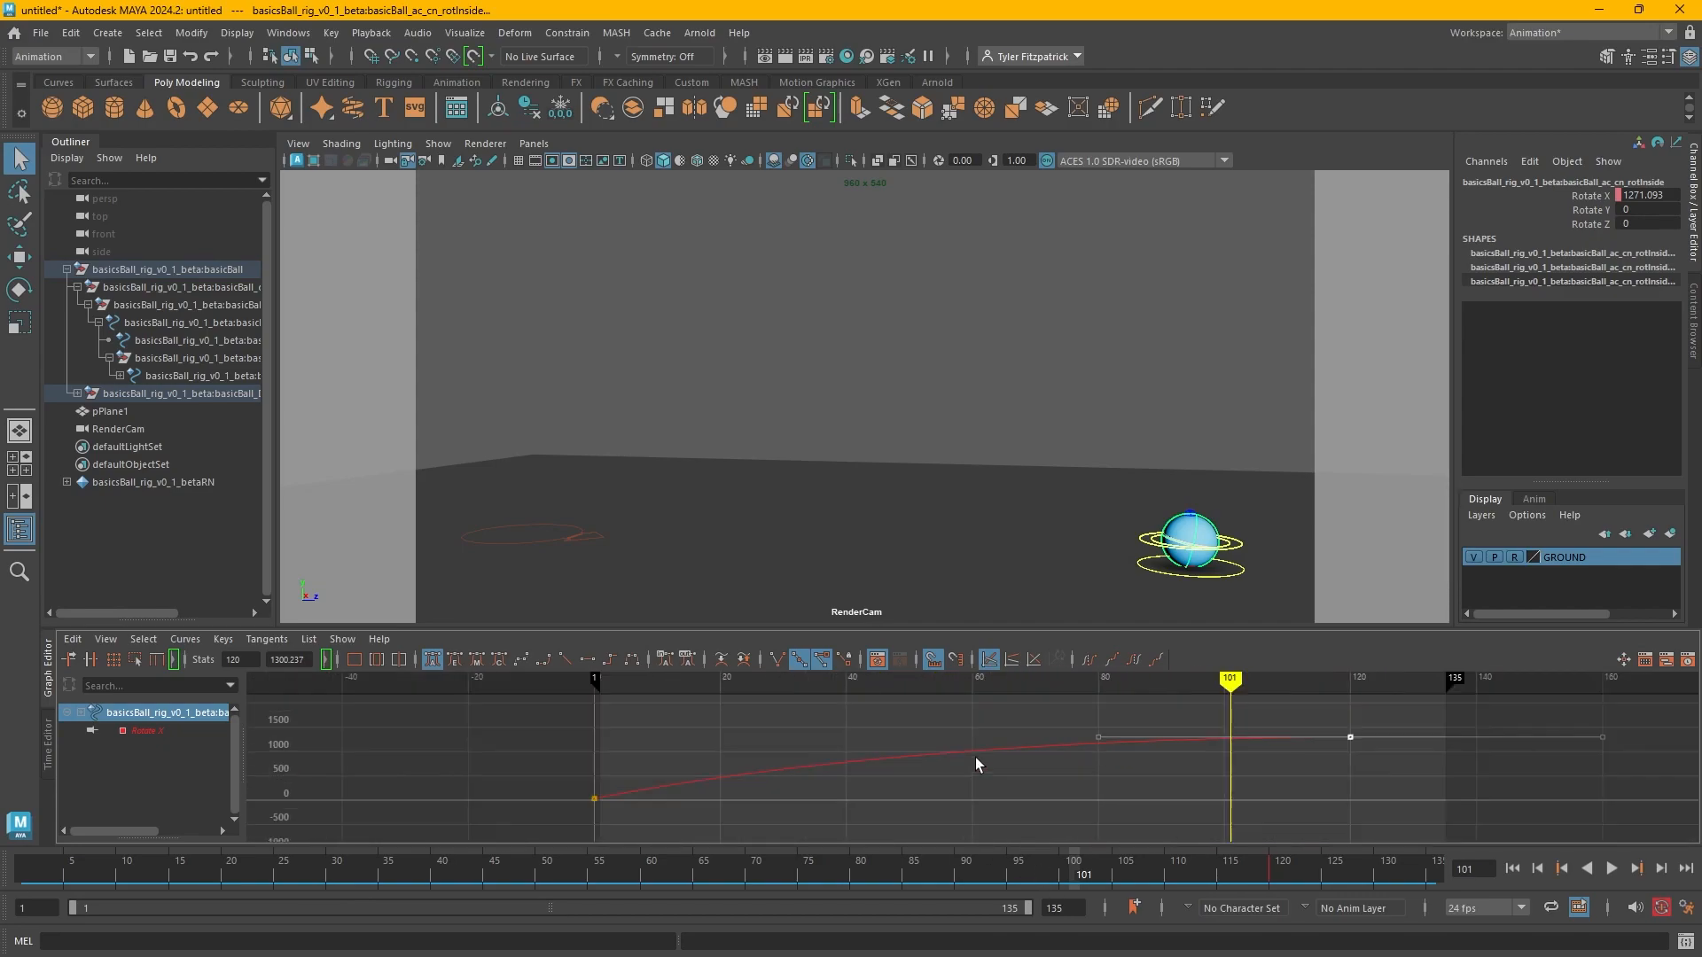
Play the animation from before the first frame to review the spin, and stop at frame 87.
{"action": "left_click_drag", "start_coordinate": [747, 687], "coordinate": [575, 700]}
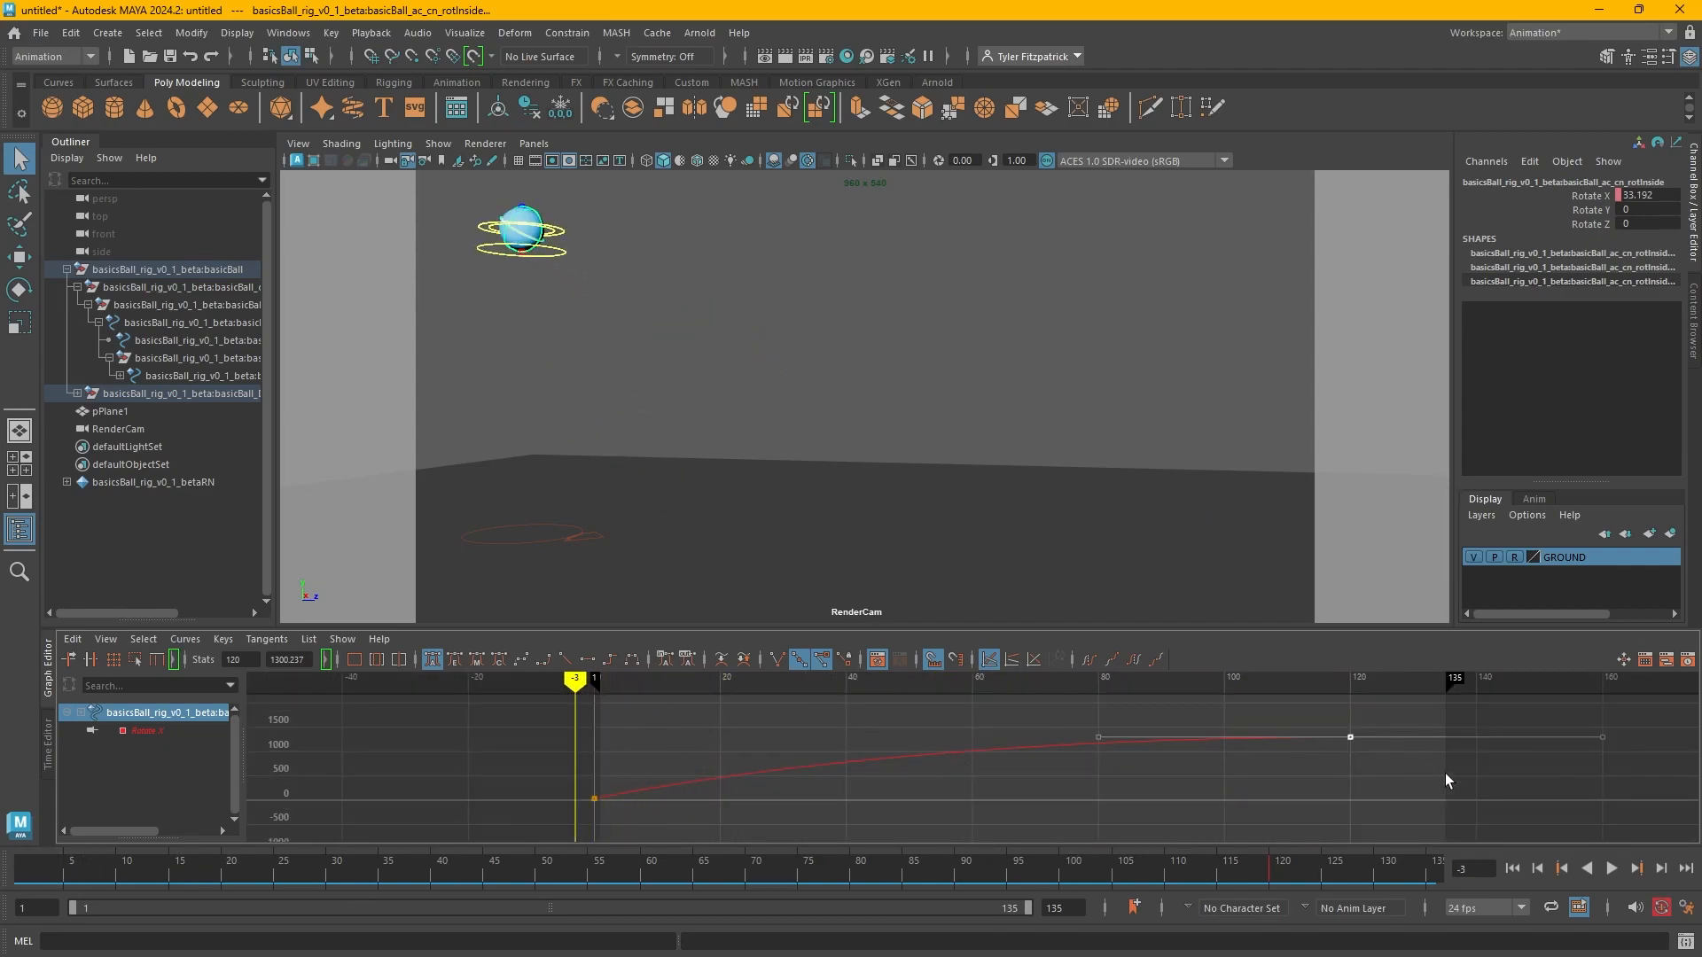
{"action": "left_click", "coordinate": [1615, 873]}
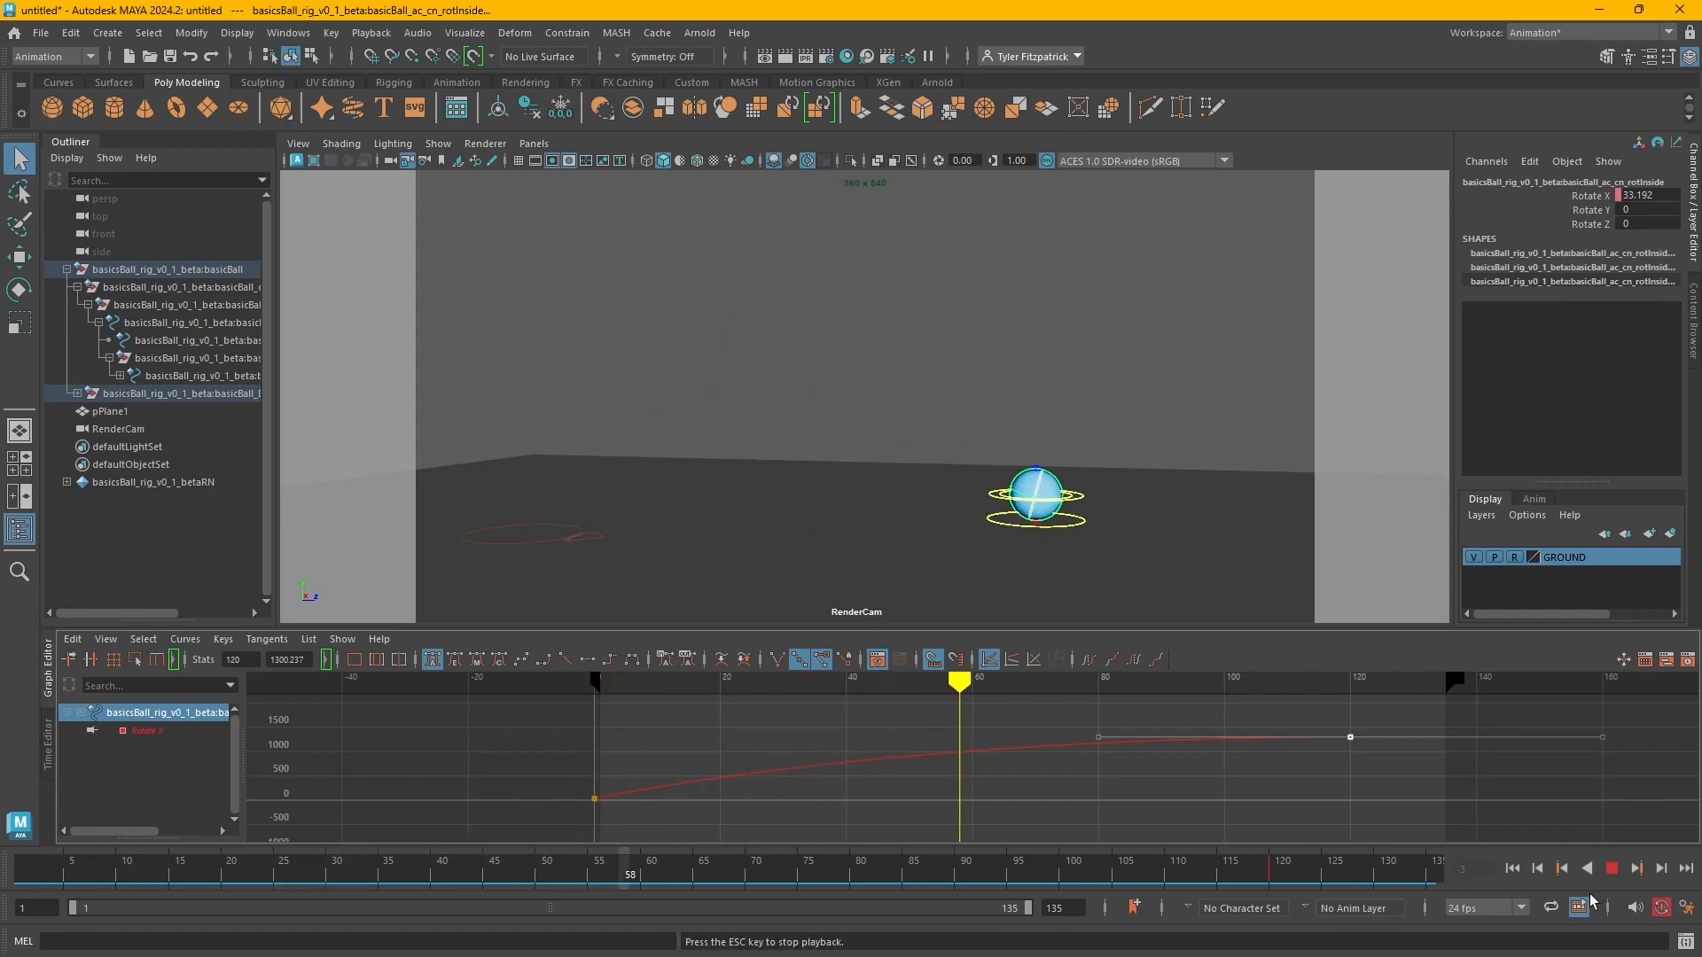
{"action": "left_click", "coordinate": [1613, 871]}
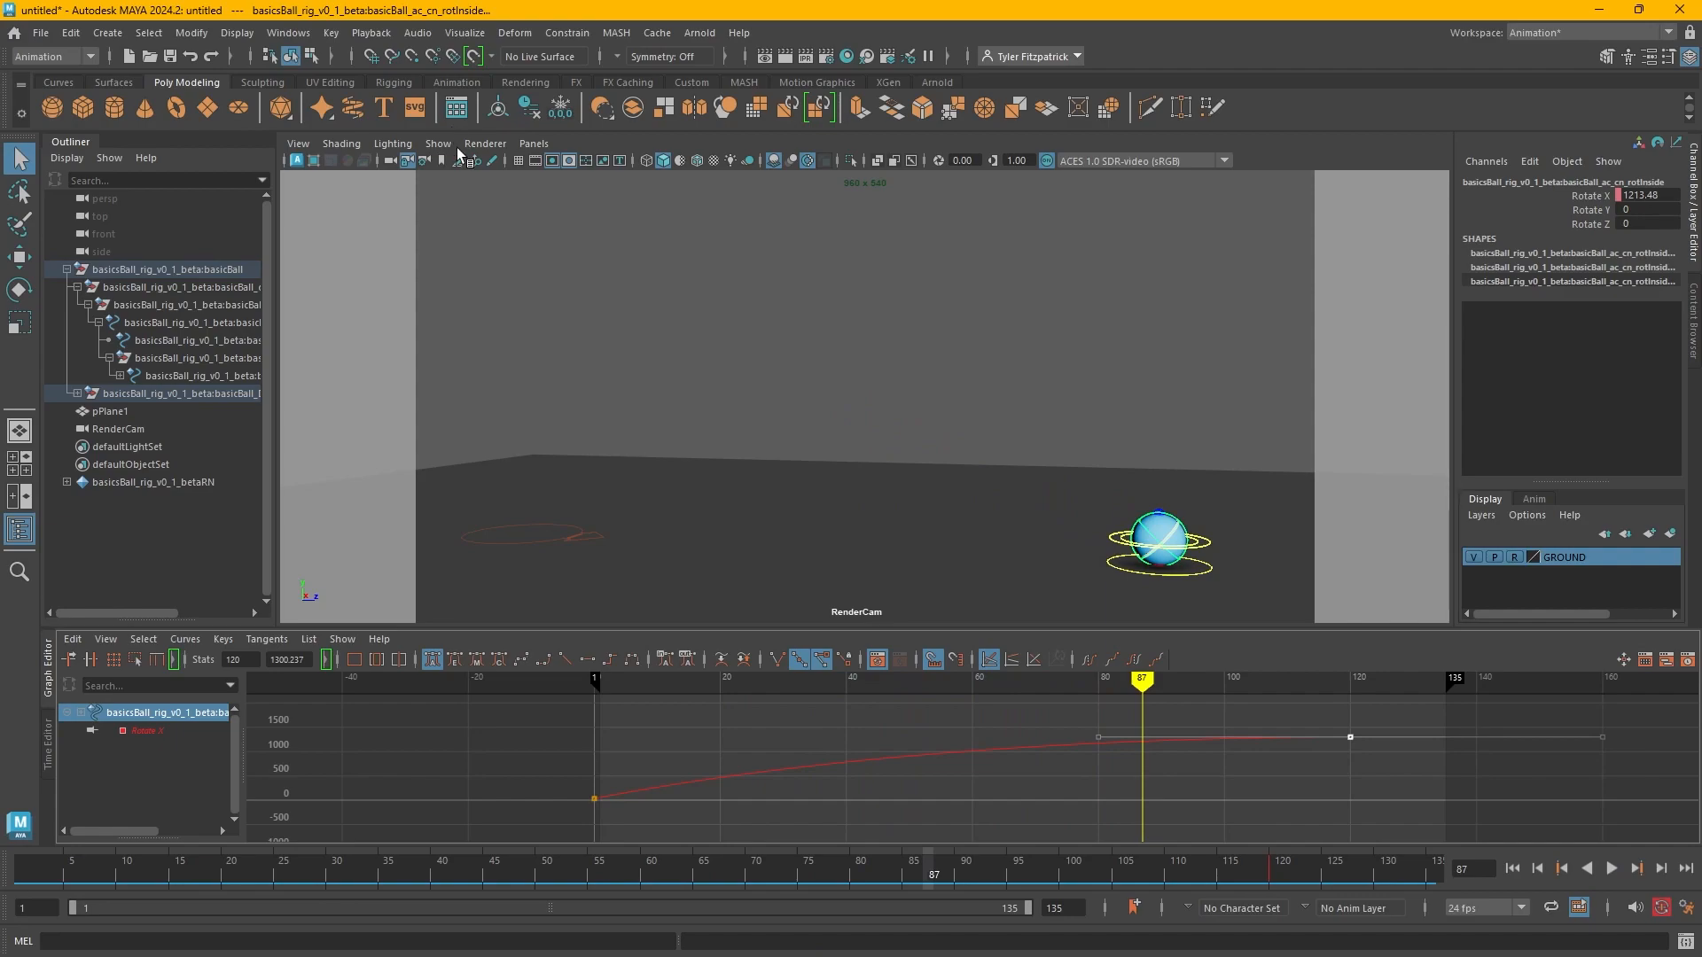
Hide the NURBS curves in the RenderCam view so only the ball and ground are displayed.
{"action": "left_click", "coordinate": [437, 144]}
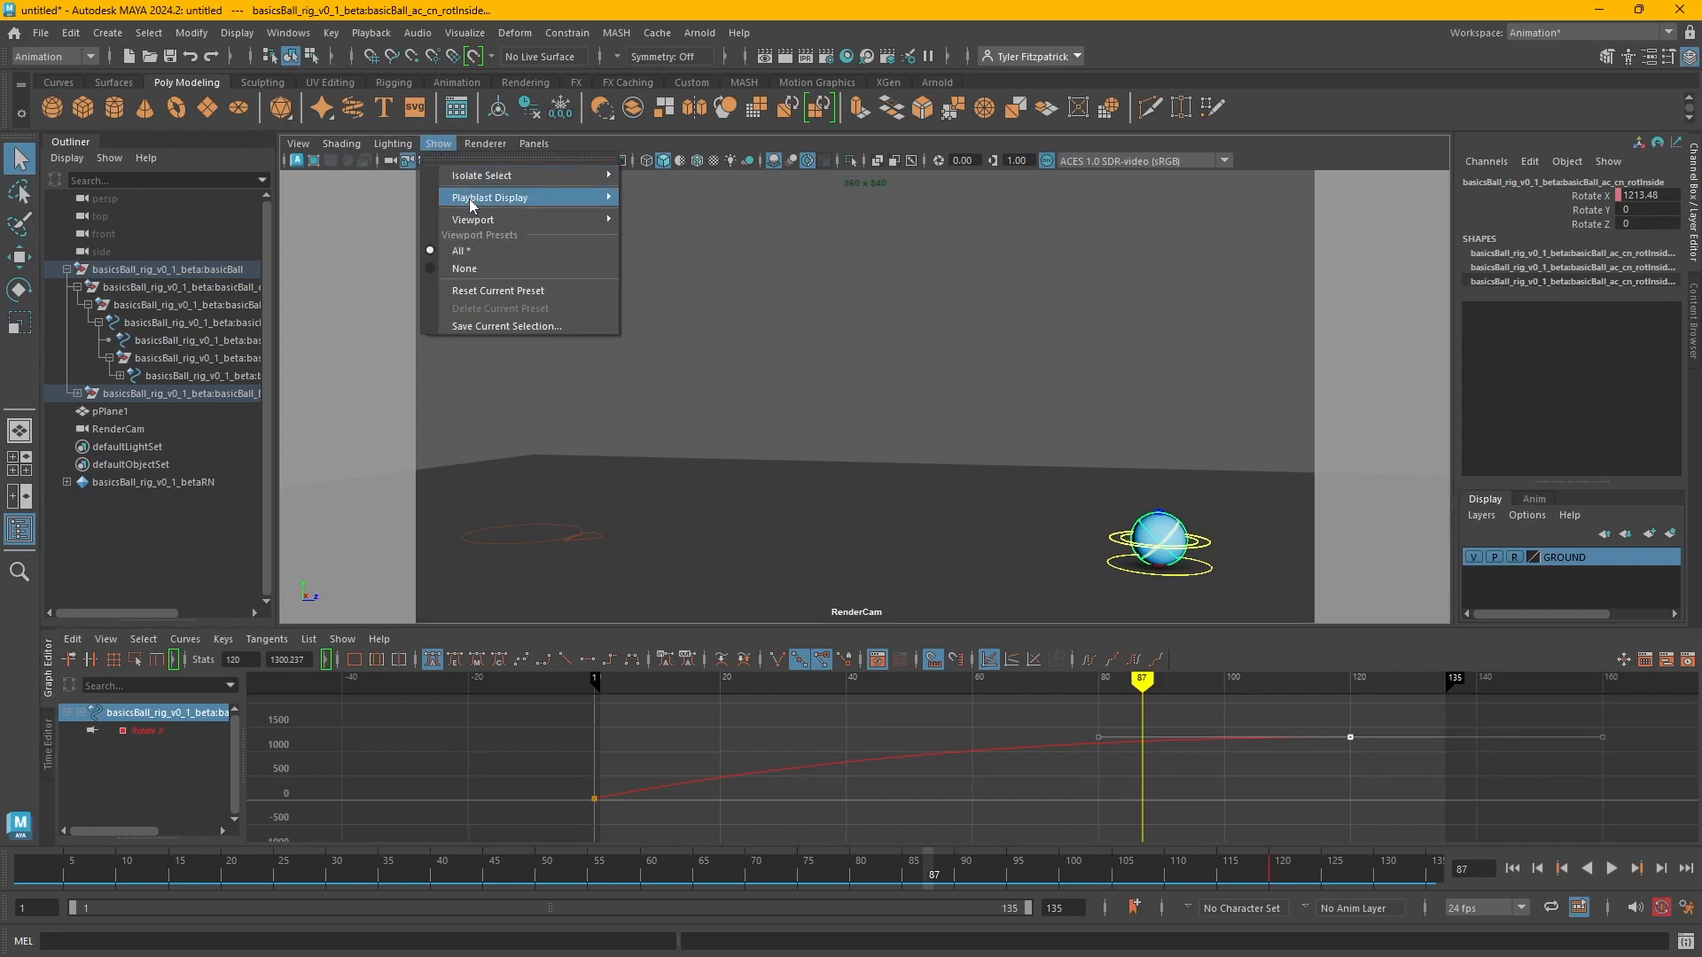
{"action": "mouse_move", "coordinate": [505, 222]}
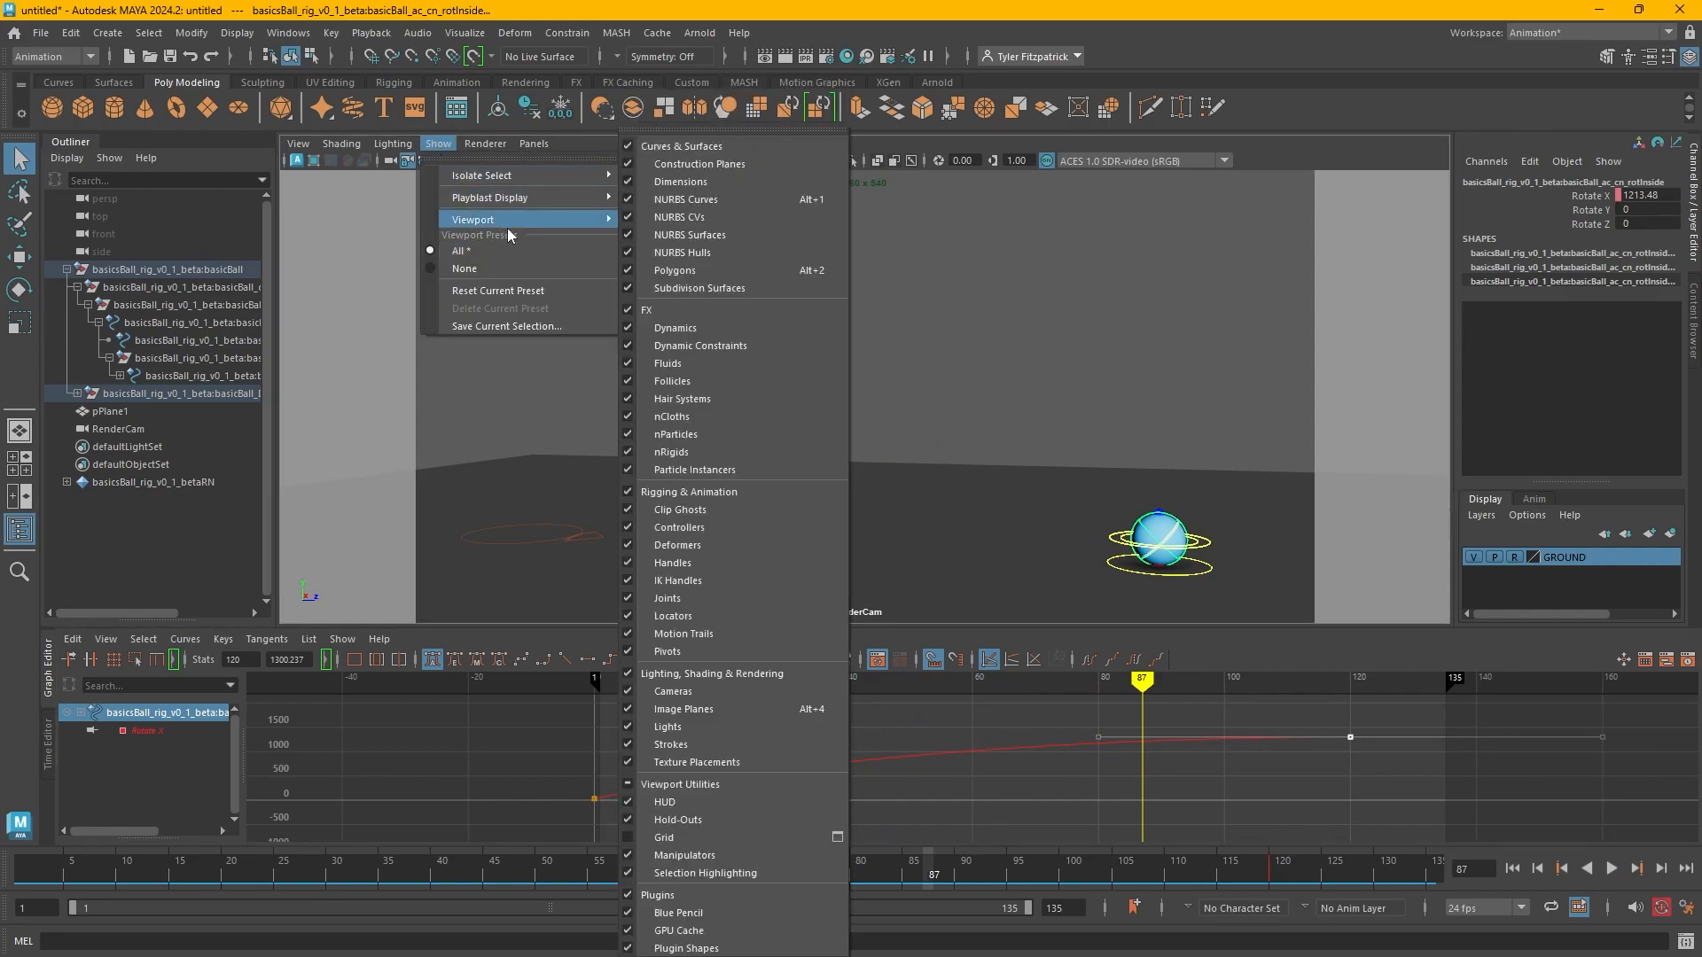
{"action": "left_click", "coordinate": [719, 205]}
Return to frame 1 and play the animation to review the bounce without the rig controls.
{"action": "left_click_drag", "start_coordinate": [1139, 682], "coordinate": [601, 762]}
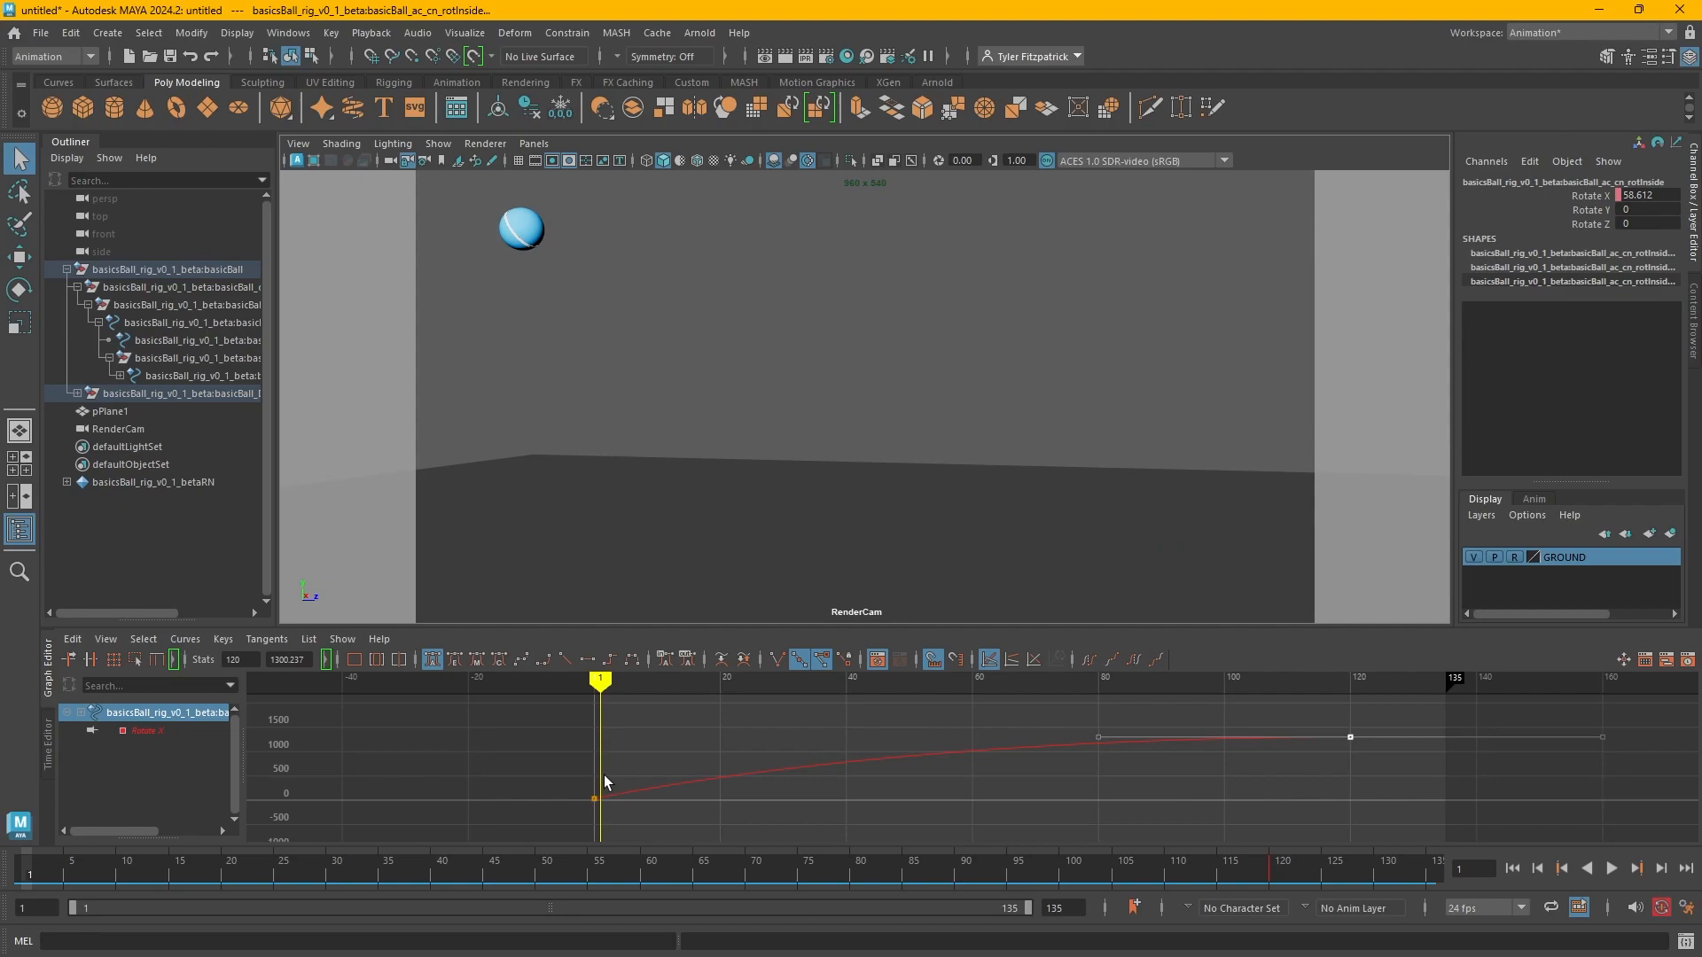
{"action": "left_click", "coordinate": [1610, 868]}
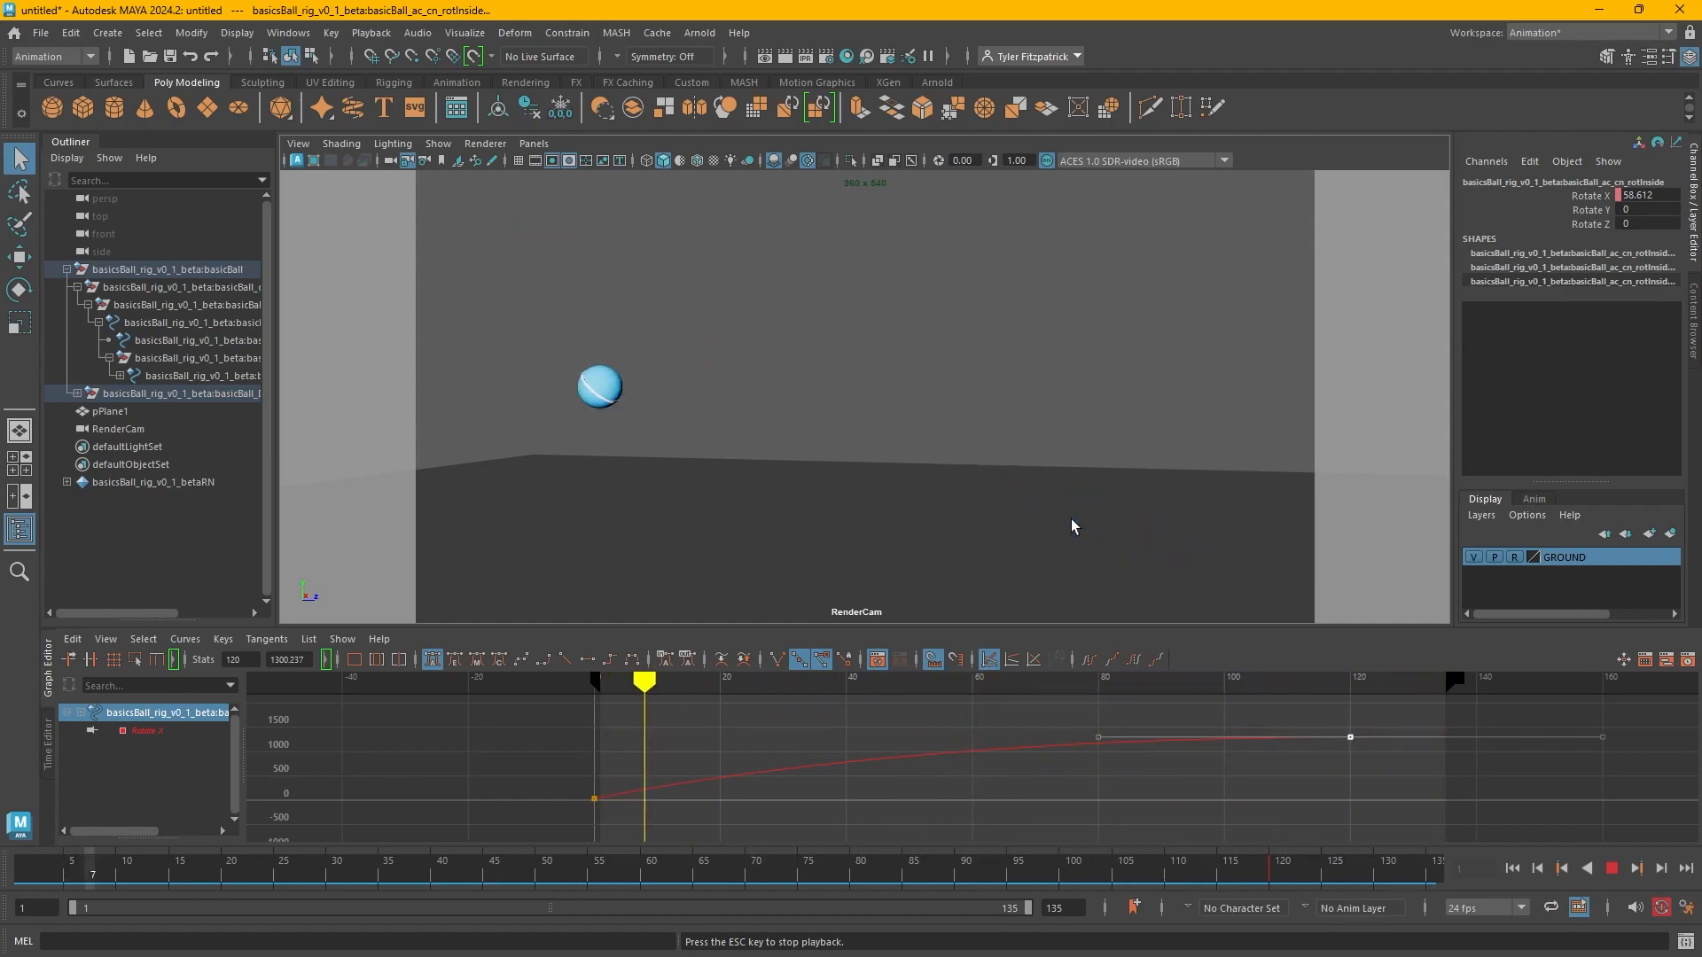
{"action": "left_click", "coordinate": [1219, 745]}
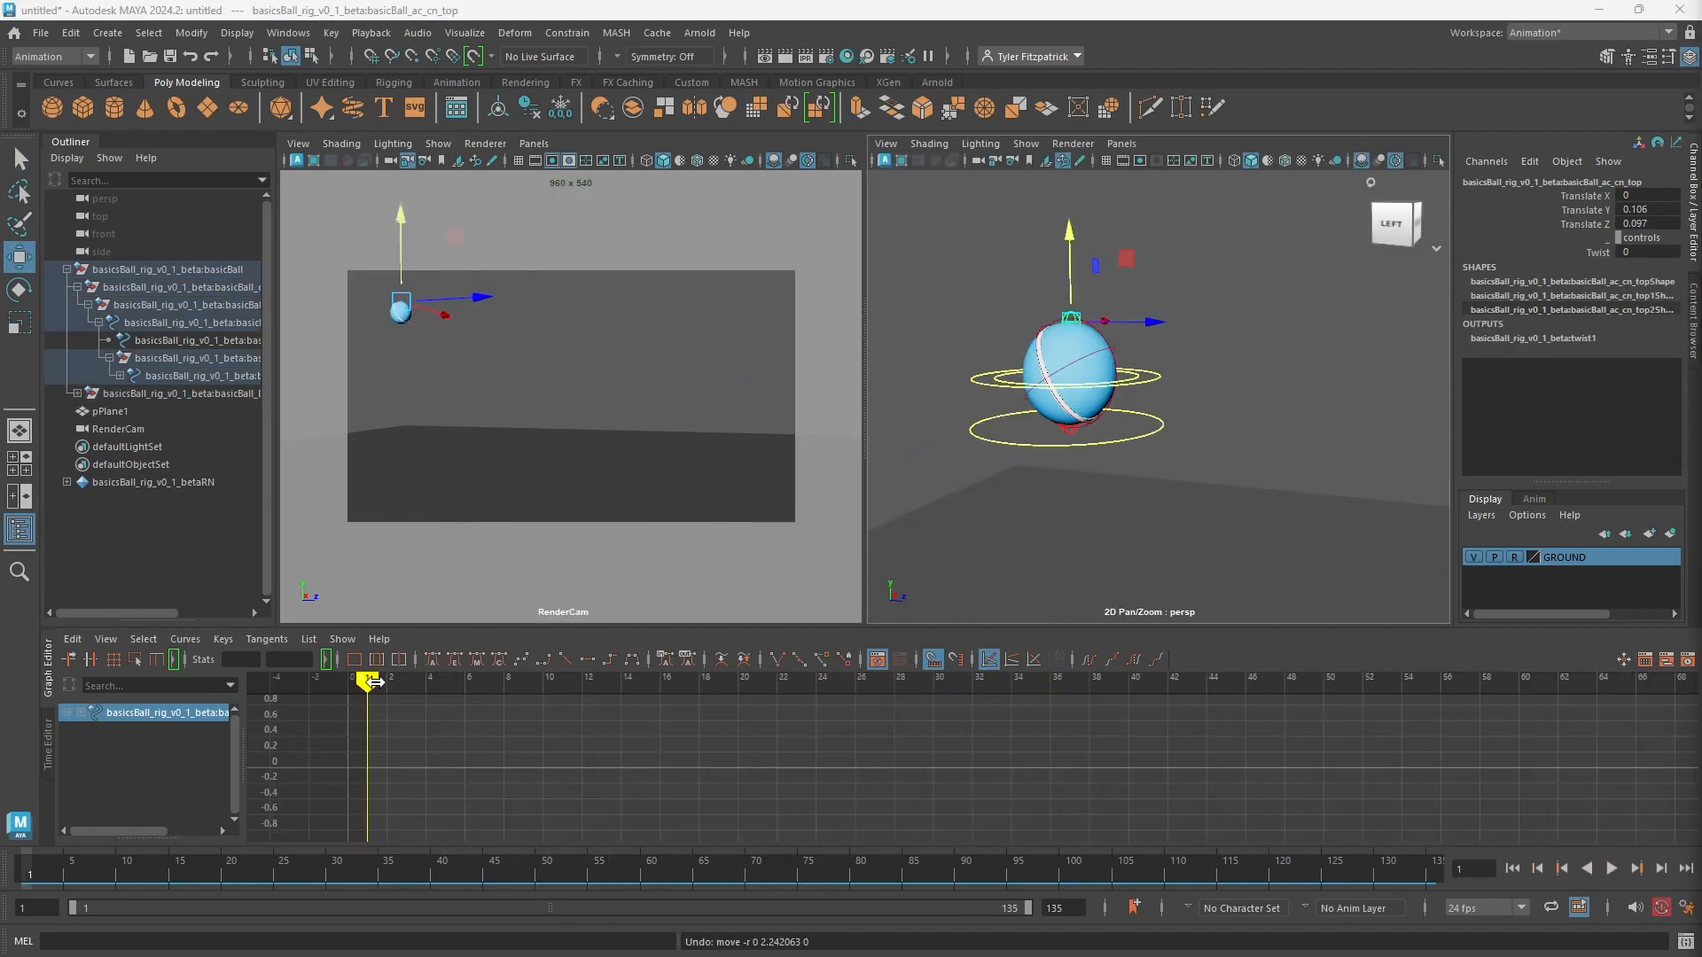
Scrub between frame 2 and frame 22 to examine the ball's first drop and bounce.
{"action": "key", "text": "alt+v"}
{"action": "mouse_move", "coordinate": [827, 750]}
{"action": "left_mouse_down"}
{"action": "mouse_move", "coordinate": [889, 748]}
{"action": "mouse_move", "coordinate": [777, 671]}
{"action": "left_mouse_up"}
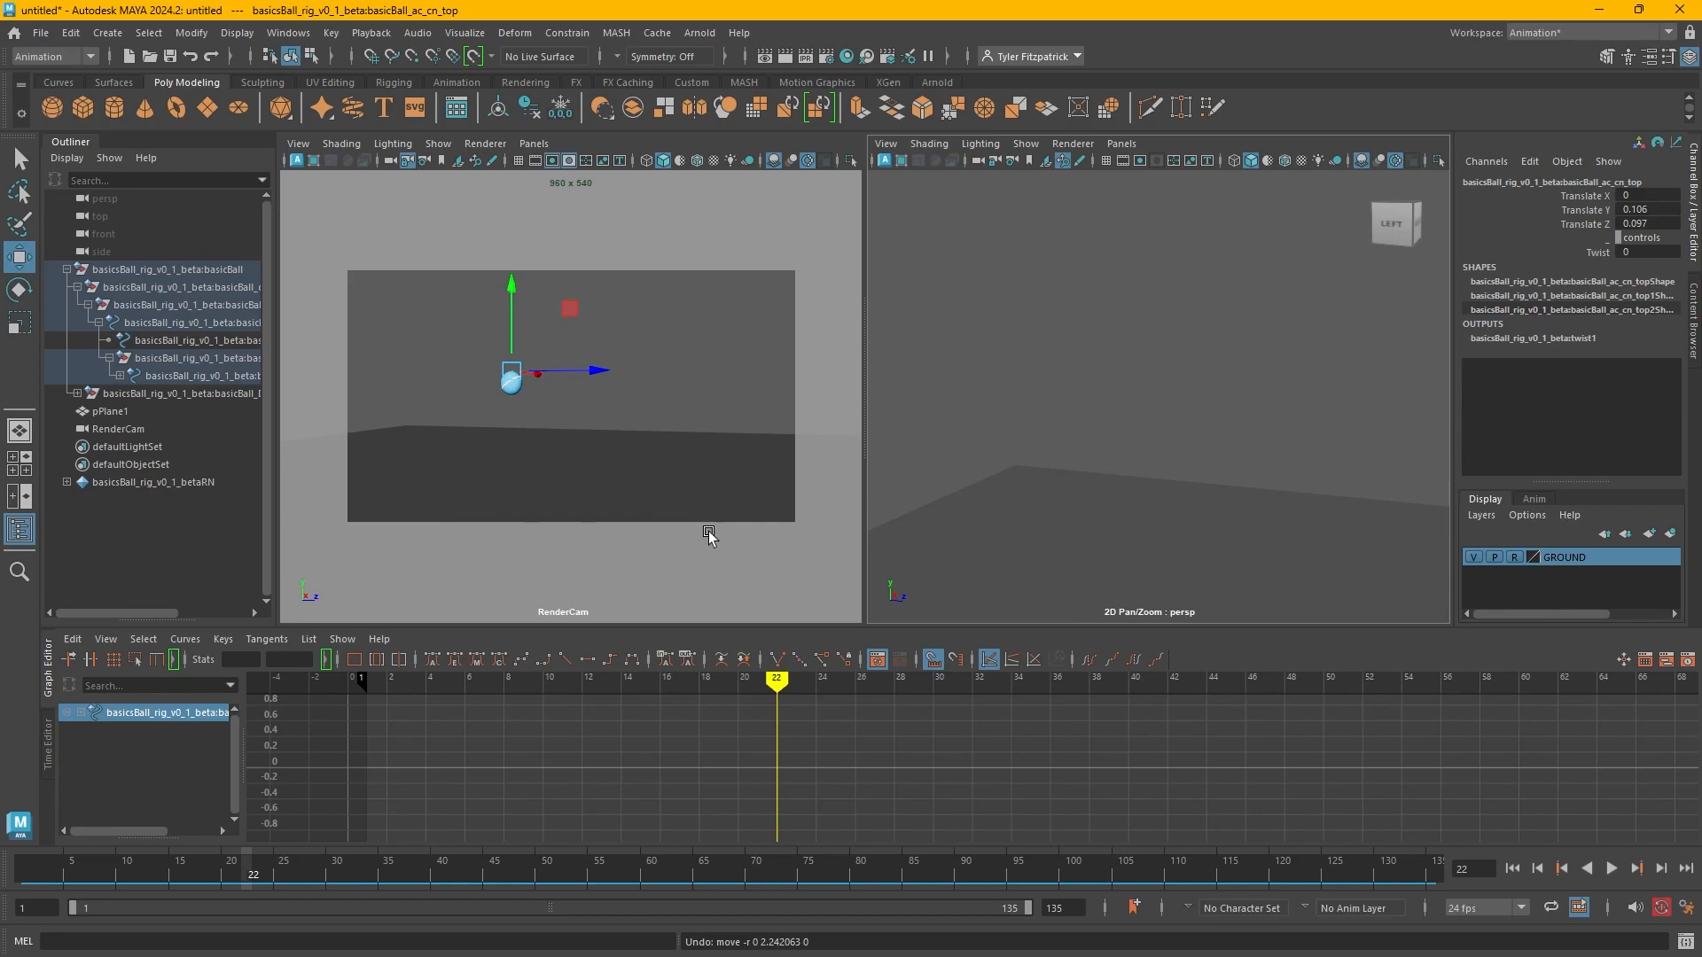
{"action": "left_click_drag", "start_coordinate": [766, 701], "coordinate": [471, 707]}
{"action": "left_click_drag", "start_coordinate": [776, 681], "coordinate": [724, 689]}
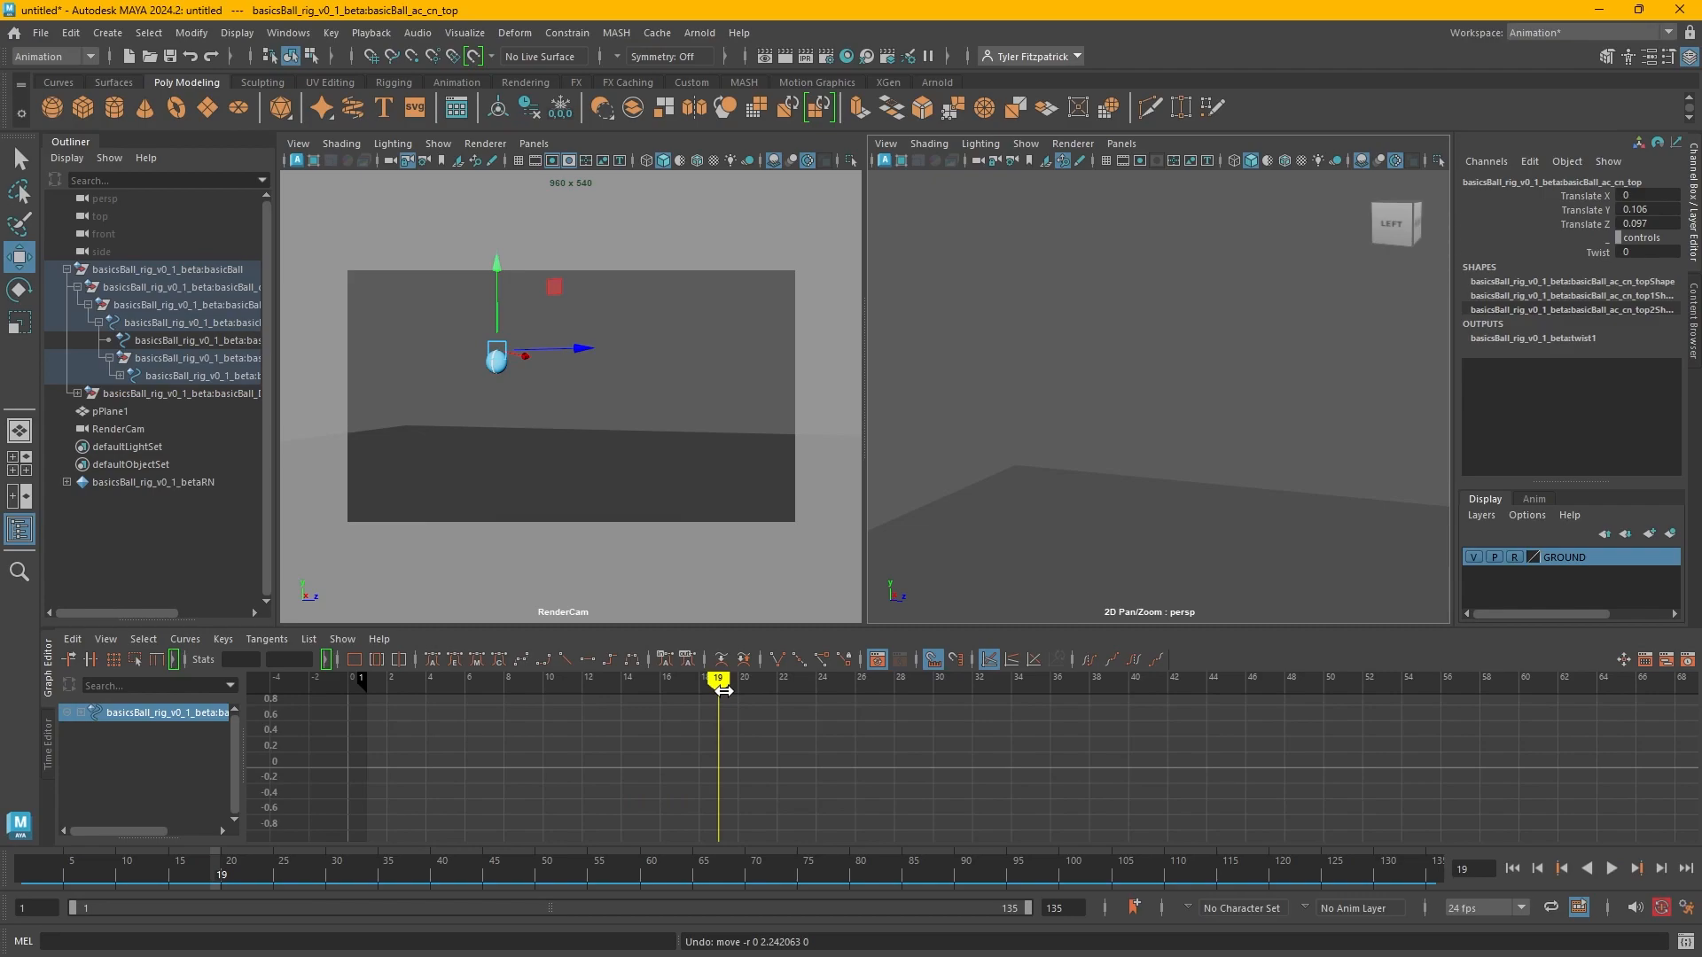
{"action": "left_click_drag", "start_coordinate": [722, 699], "coordinate": [387, 700]}
Reset the rig's top control to 0 in Translate Y and Translate Z, restoring the round ball, and deselect it.
{"action": "left_click", "coordinate": [1372, 365]}
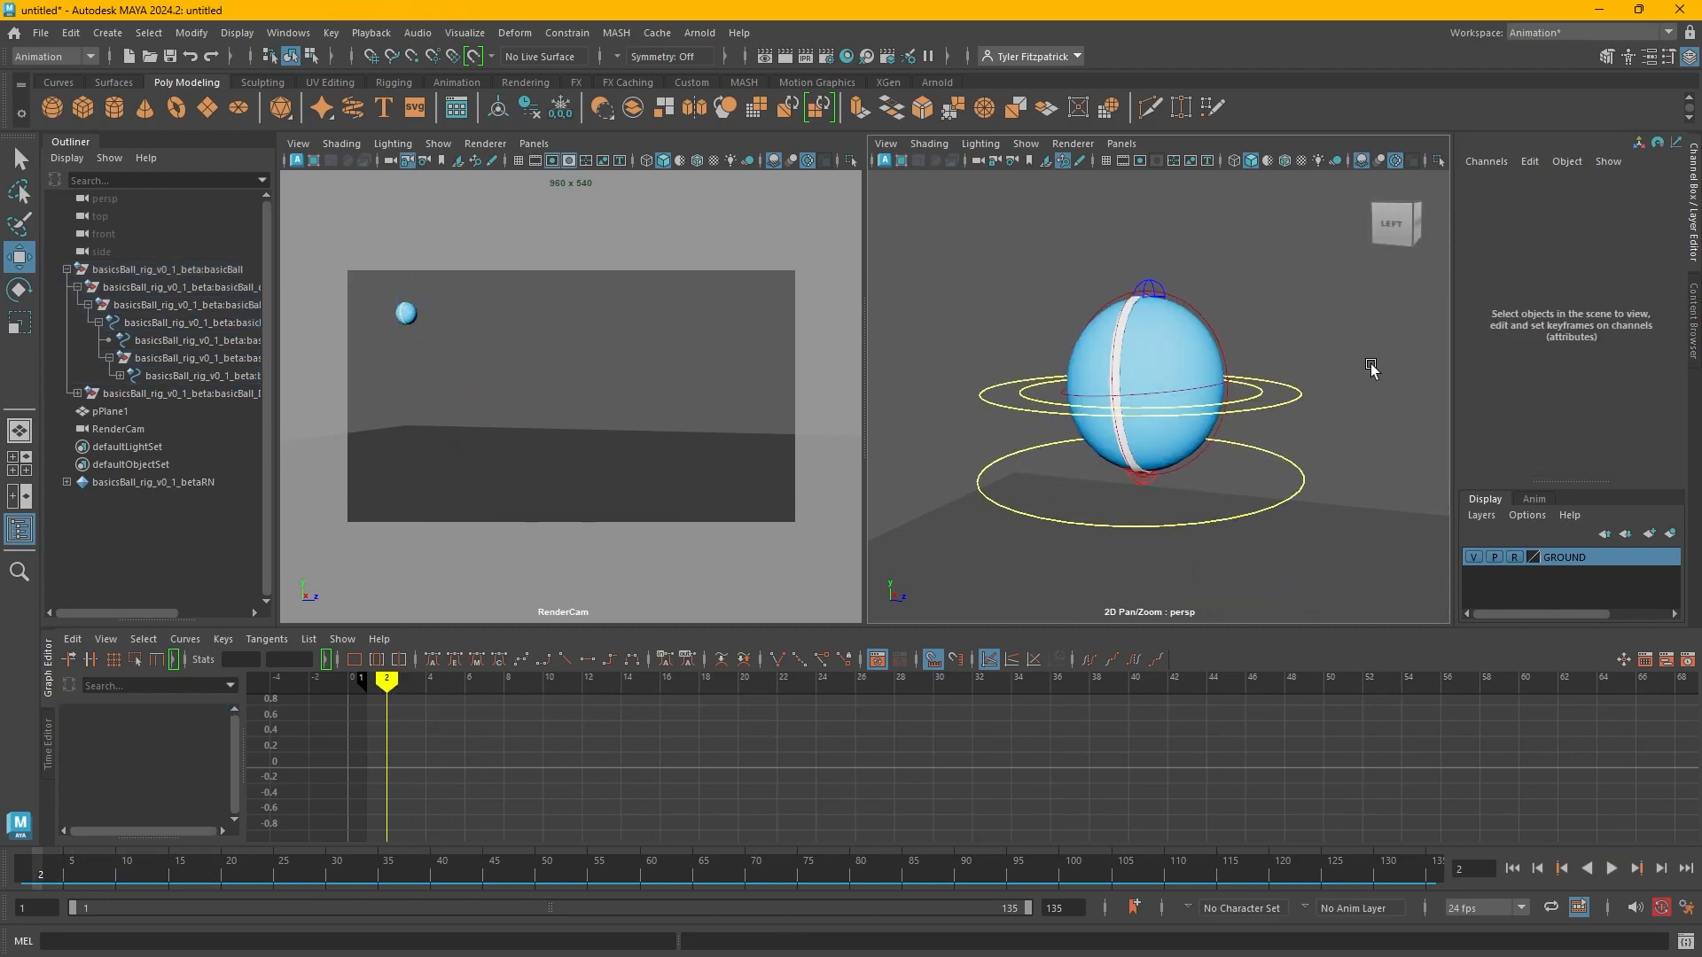
{"action": "left_click_drag", "start_coordinate": [1148, 277], "coordinate": [1146, 151], "text": "alt"}
{"action": "left_click", "coordinate": [1148, 288]}
{"action": "left_click_drag", "start_coordinate": [1230, 269], "coordinate": [1246, 253], "text": "alt"}
{"action": "left_click_drag", "start_coordinate": [1642, 206], "coordinate": [1649, 224]}
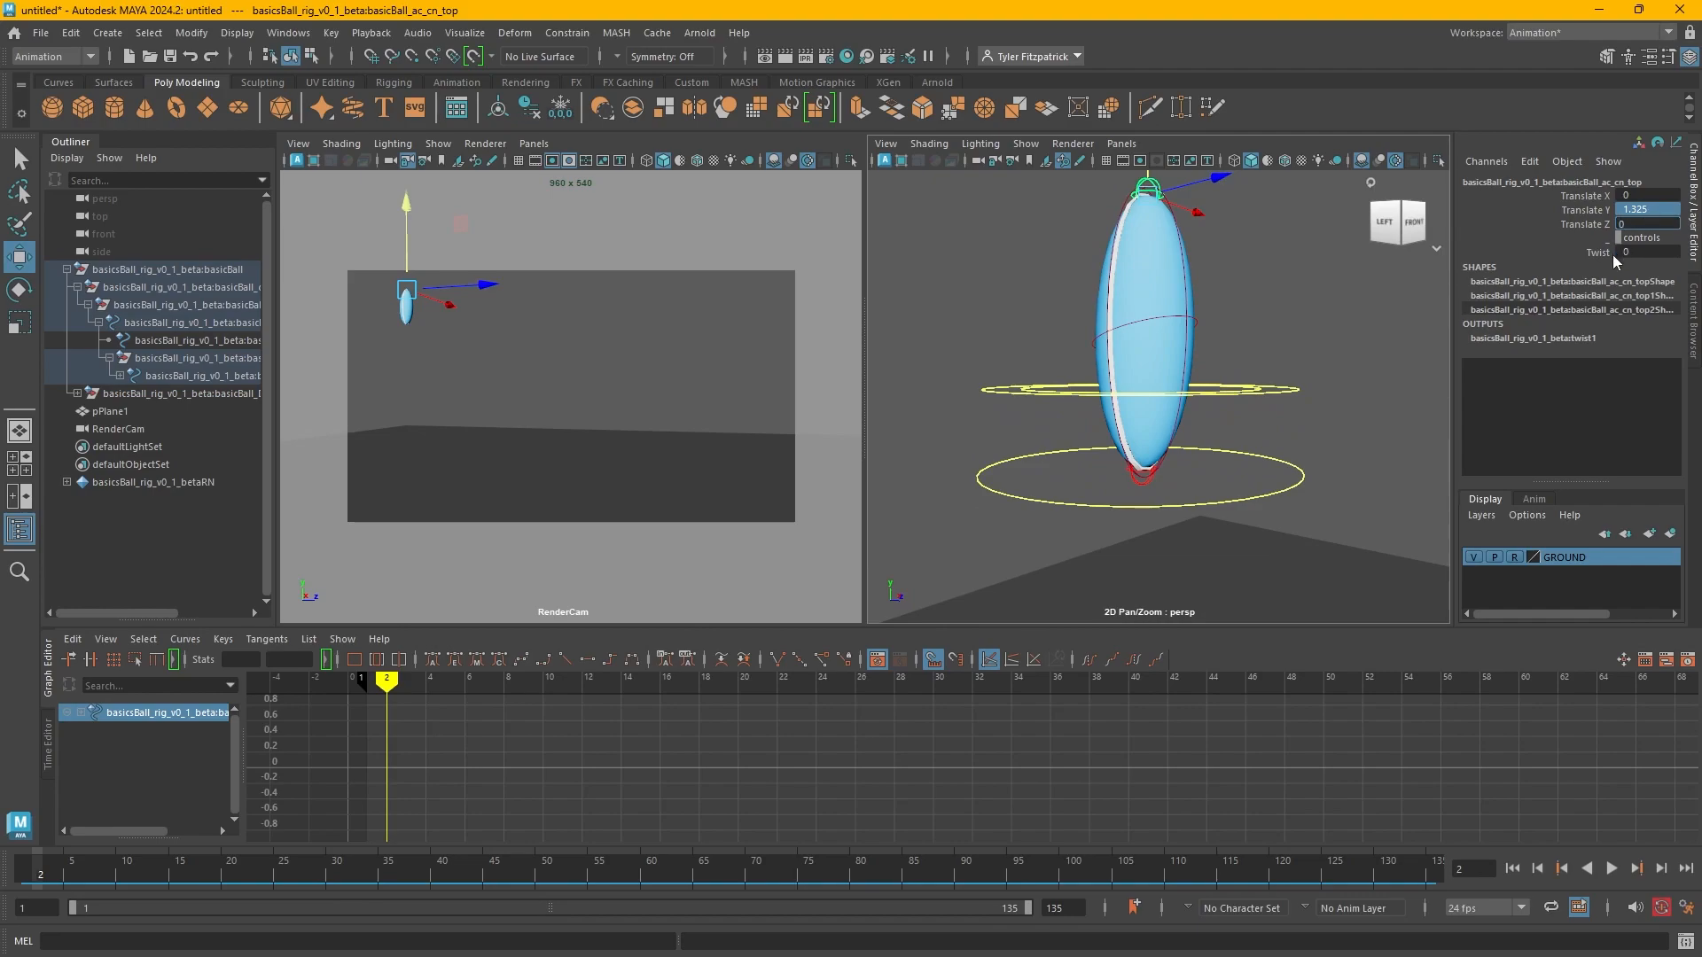
{"action": "type", "text": "0"}
{"action": "key", "text": "Return"}
{"action": "middle_click_drag", "start_coordinate": [1121, 258], "coordinate": [1123, 370]}
{"action": "left_click_drag", "start_coordinate": [1124, 370], "coordinate": [1131, 270], "text": "alt"}
{"action": "left_click", "coordinate": [1231, 474]}
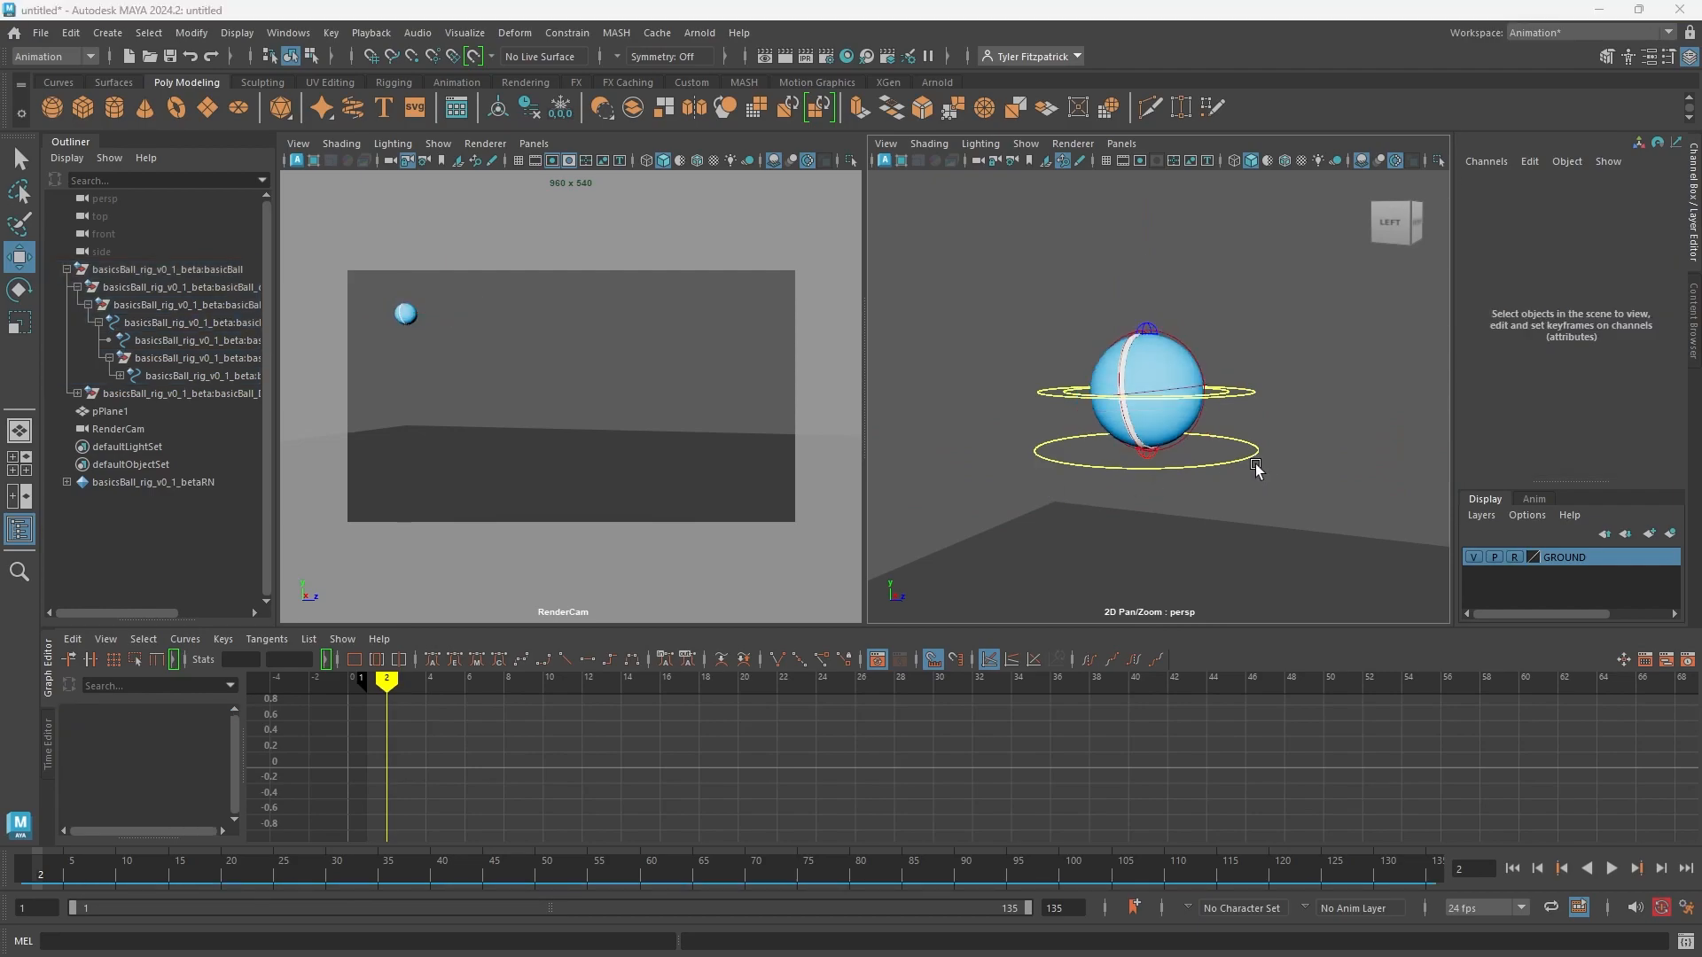
Key only Translate Y and Translate Z of the top control at frame 1, both at 0.
{"action": "key", "text": "alt+comma"}
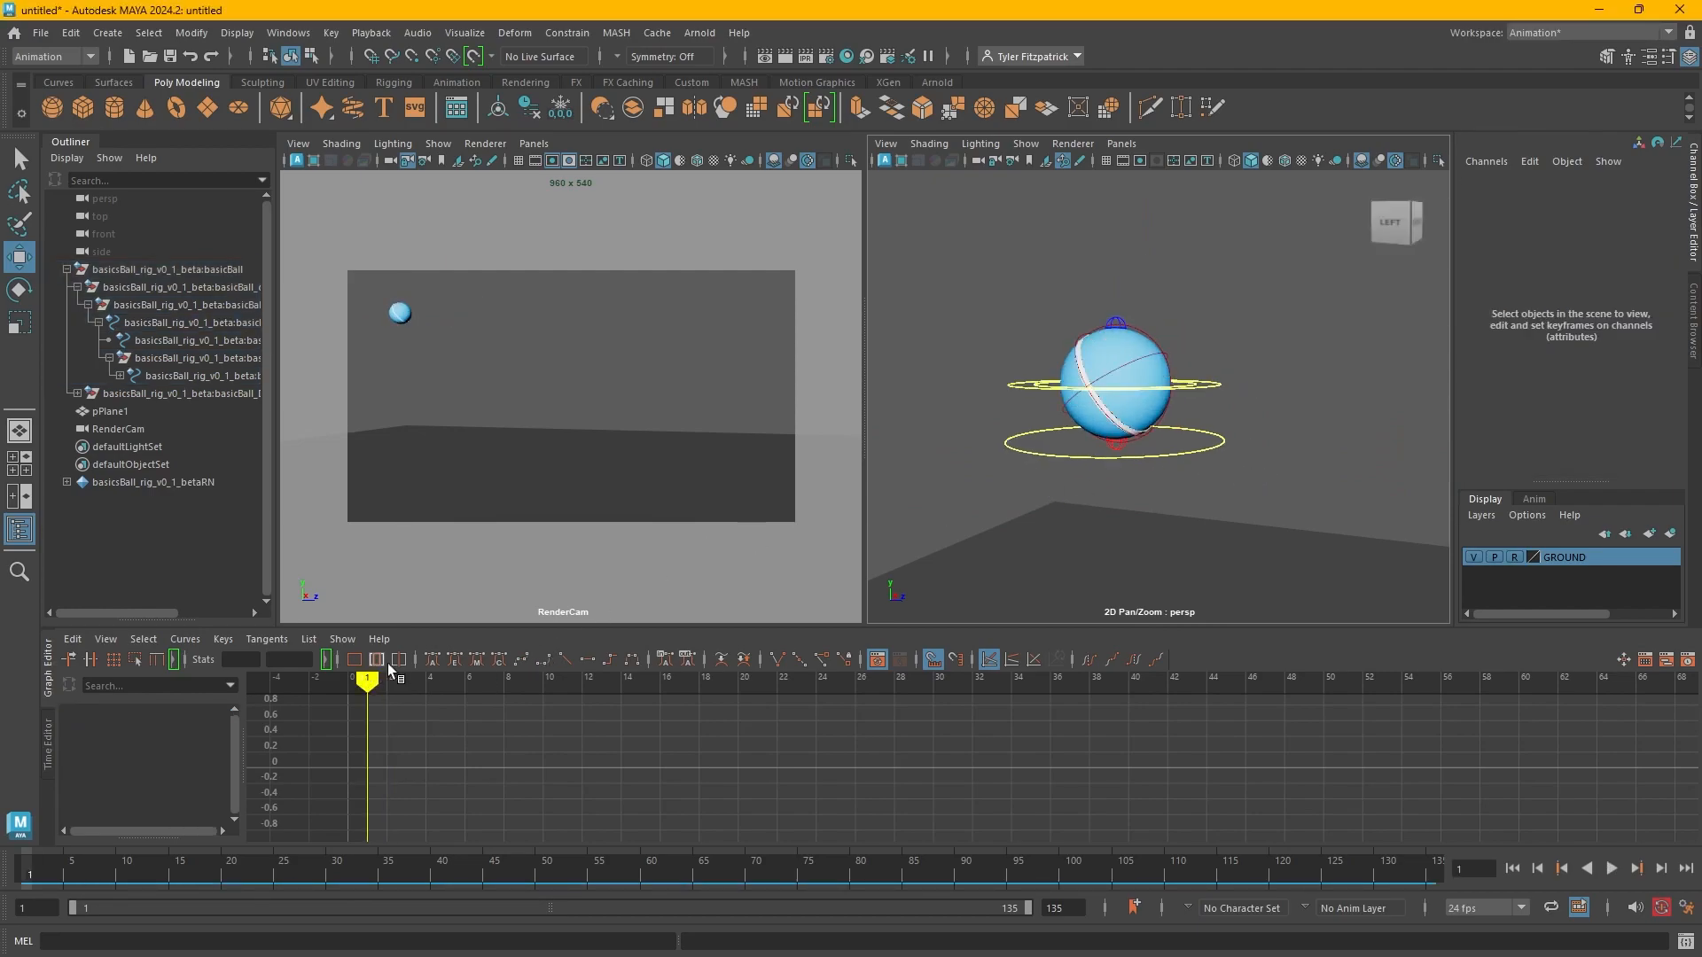
{"action": "left_click", "coordinate": [1109, 319]}
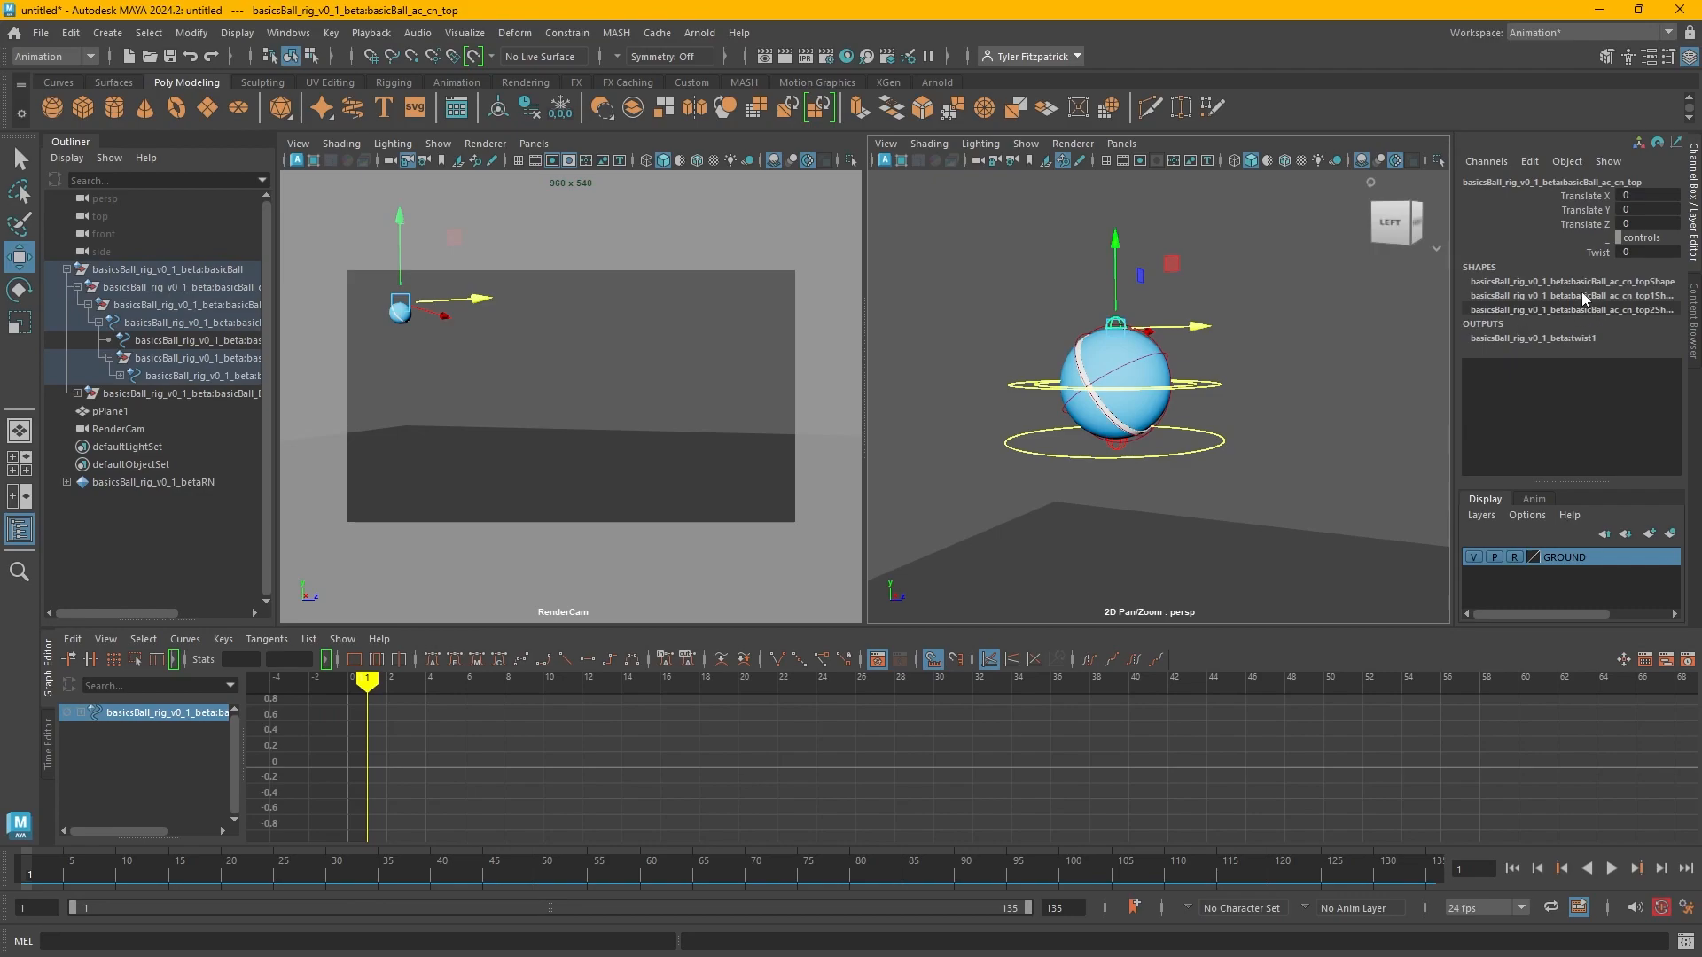
{"action": "left_click", "coordinate": [1598, 209]}
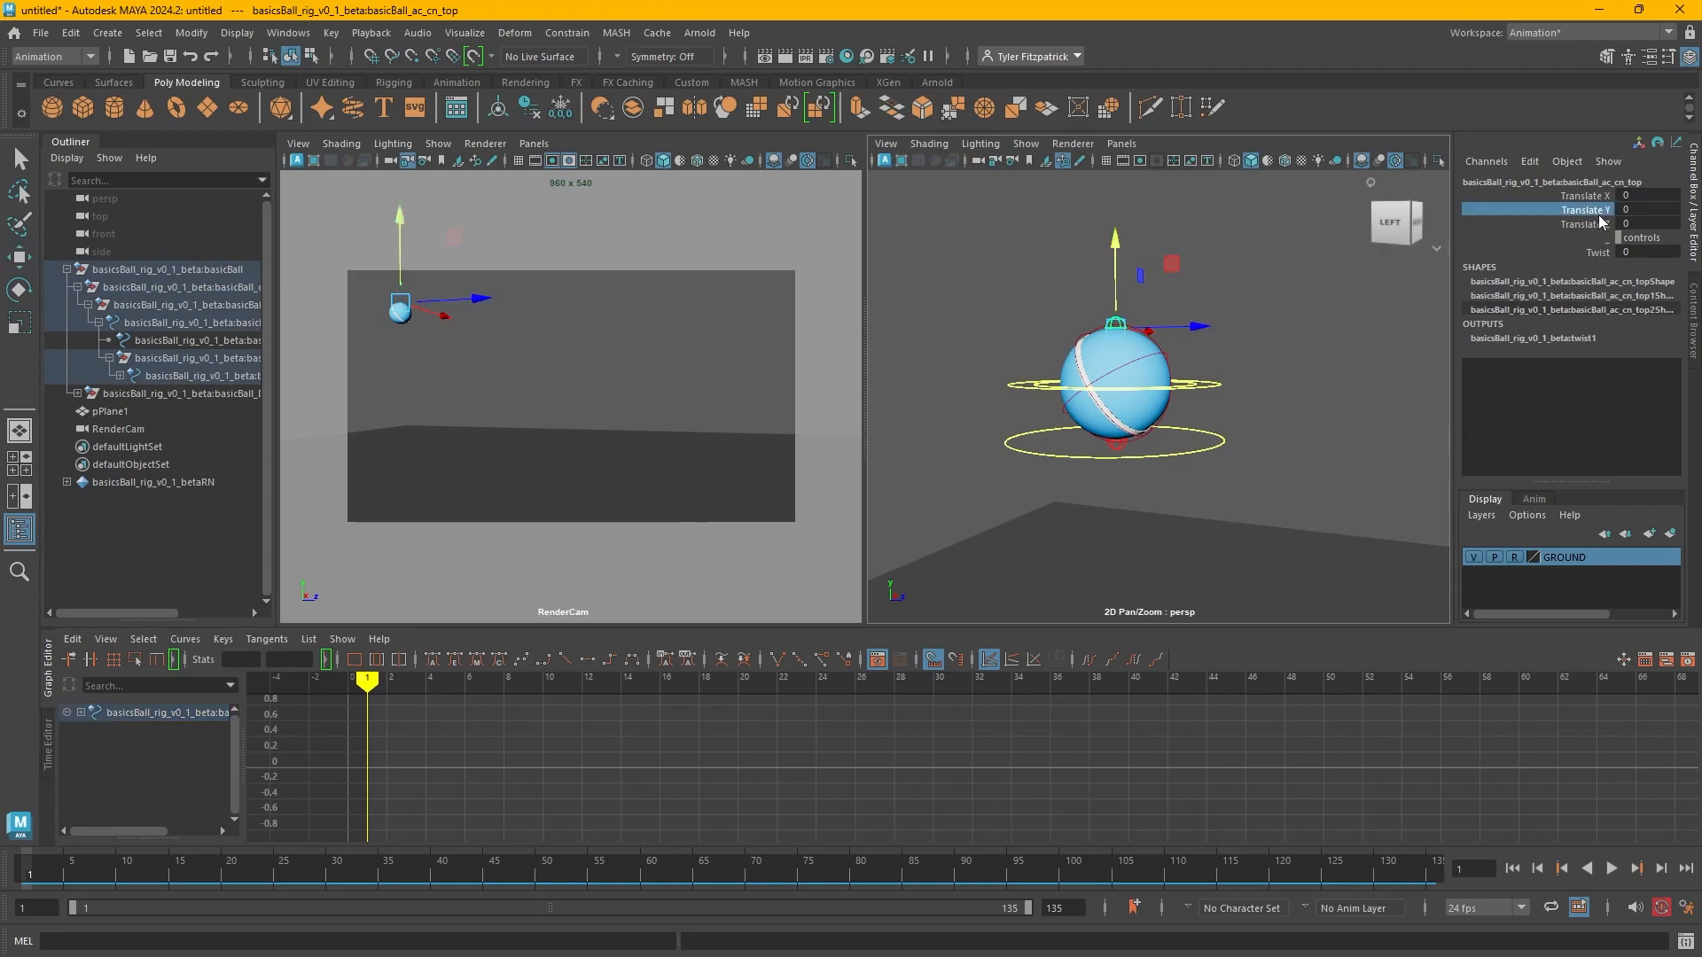
{"action": "left_click", "coordinate": [1599, 226], "text": "shift"}
{"action": "right_click", "coordinate": [1603, 221]}
{"action": "left_click", "coordinate": [1558, 262]}
{"action": "mouse_move", "coordinate": [1079, 440]}
{"action": "left_mouse_down", "text": "alt"}
{"action": "mouse_move", "coordinate": [1081, 460]}
{"action": "mouse_move", "coordinate": [1060, 465]}
{"action": "left_mouse_up", "text": "alt"}
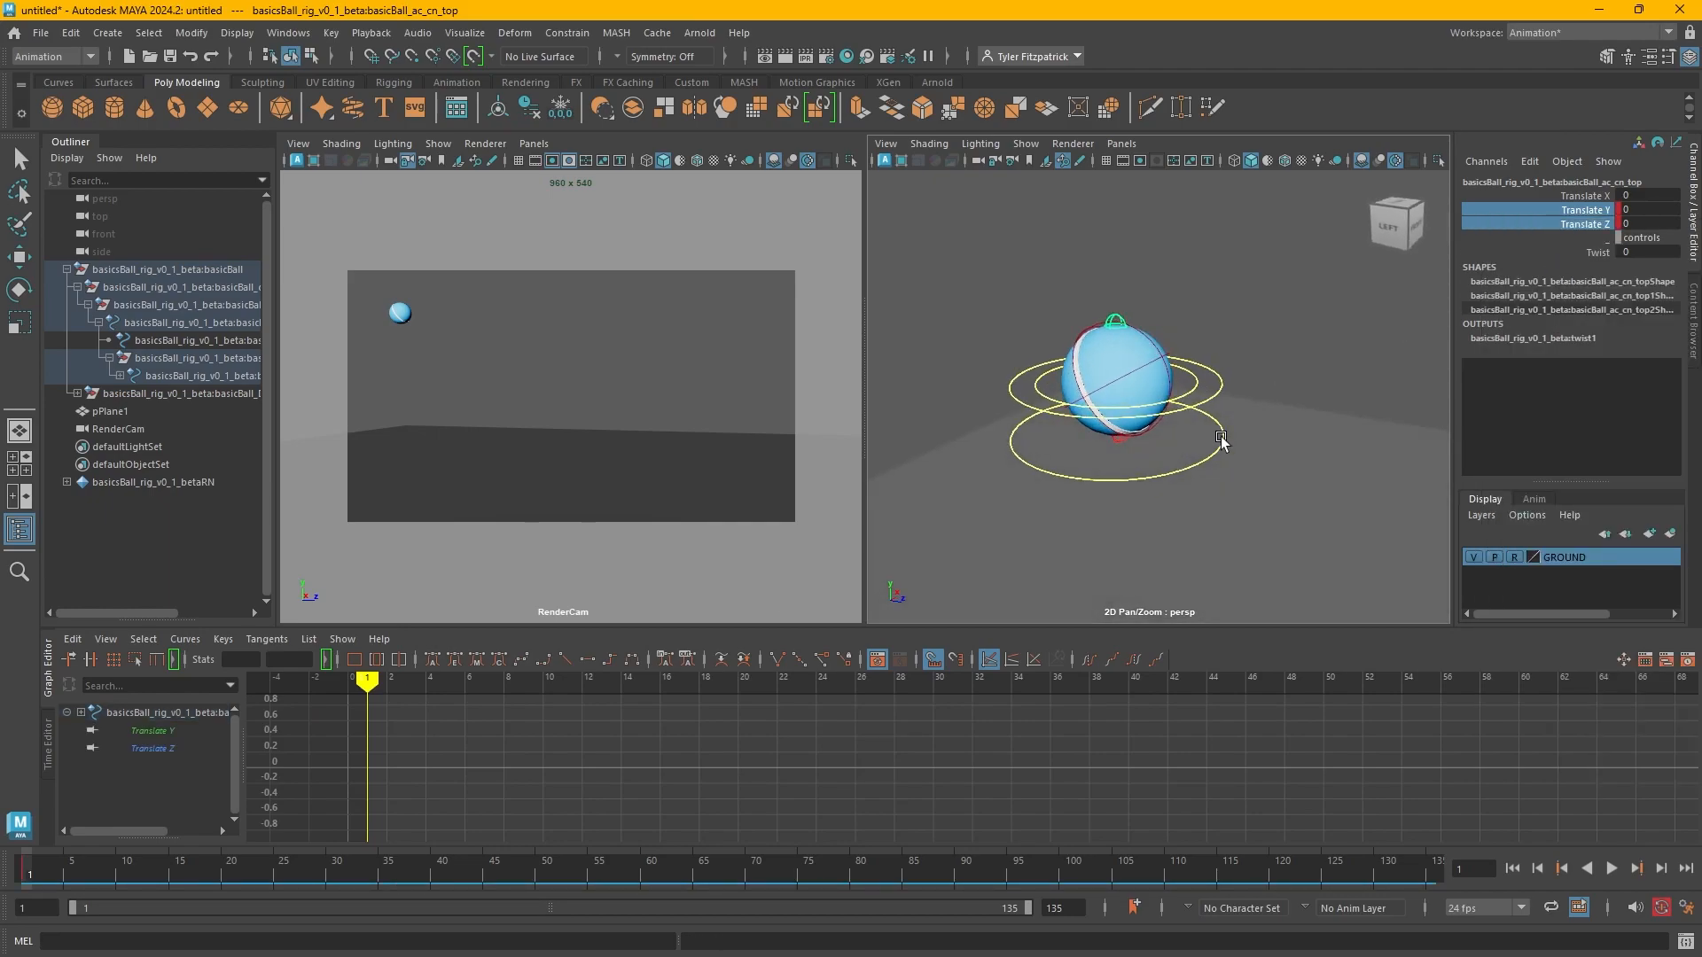
Show the center control's curves, go to the first ground contact at frame 10, and frame the ball in the perspective view.
{"action": "left_click", "coordinate": [1224, 449]}
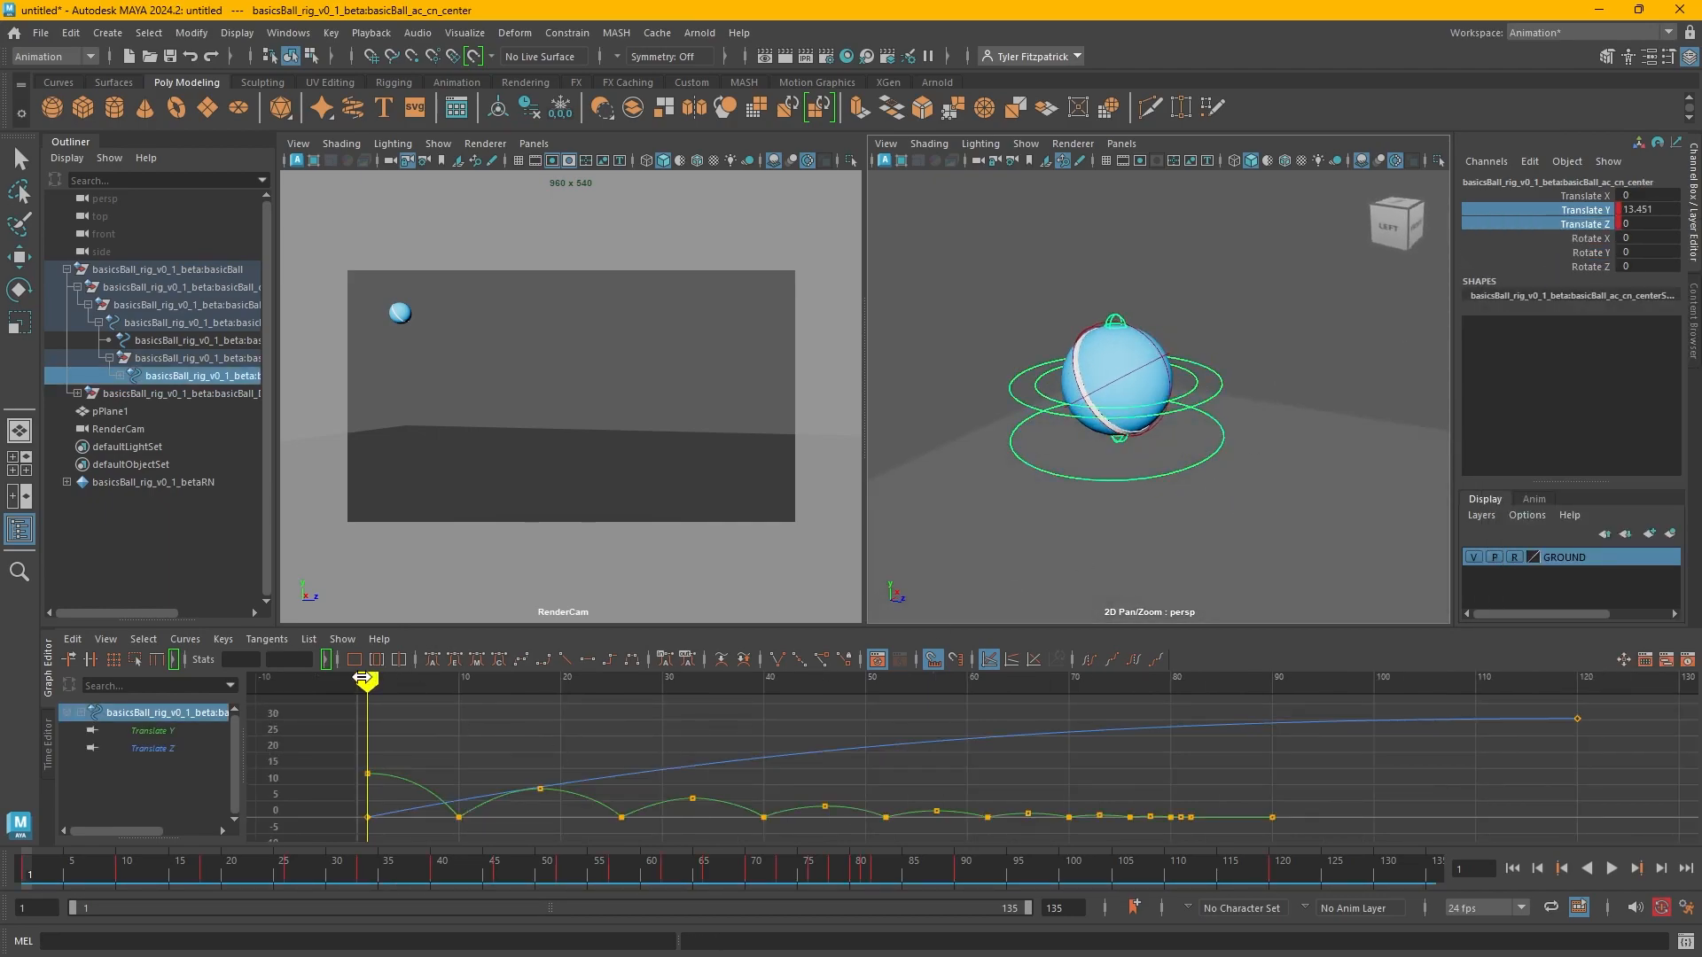
{"action": "left_click_drag", "start_coordinate": [363, 678], "coordinate": [458, 725]}
{"action": "middle_click_drag", "start_coordinate": [1143, 426], "coordinate": [1127, 319], "text": "alt"}
{"action": "left_click_drag", "start_coordinate": [1119, 541], "coordinate": [1122, 470], "text": "alt"}
{"action": "middle_click_drag", "start_coordinate": [1123, 552], "coordinate": [1065, 186], "text": "alt"}
{"action": "left_click_drag", "start_coordinate": [1053, 306], "coordinate": [1046, 261], "text": "alt"}
{"action": "key", "text": "f"}
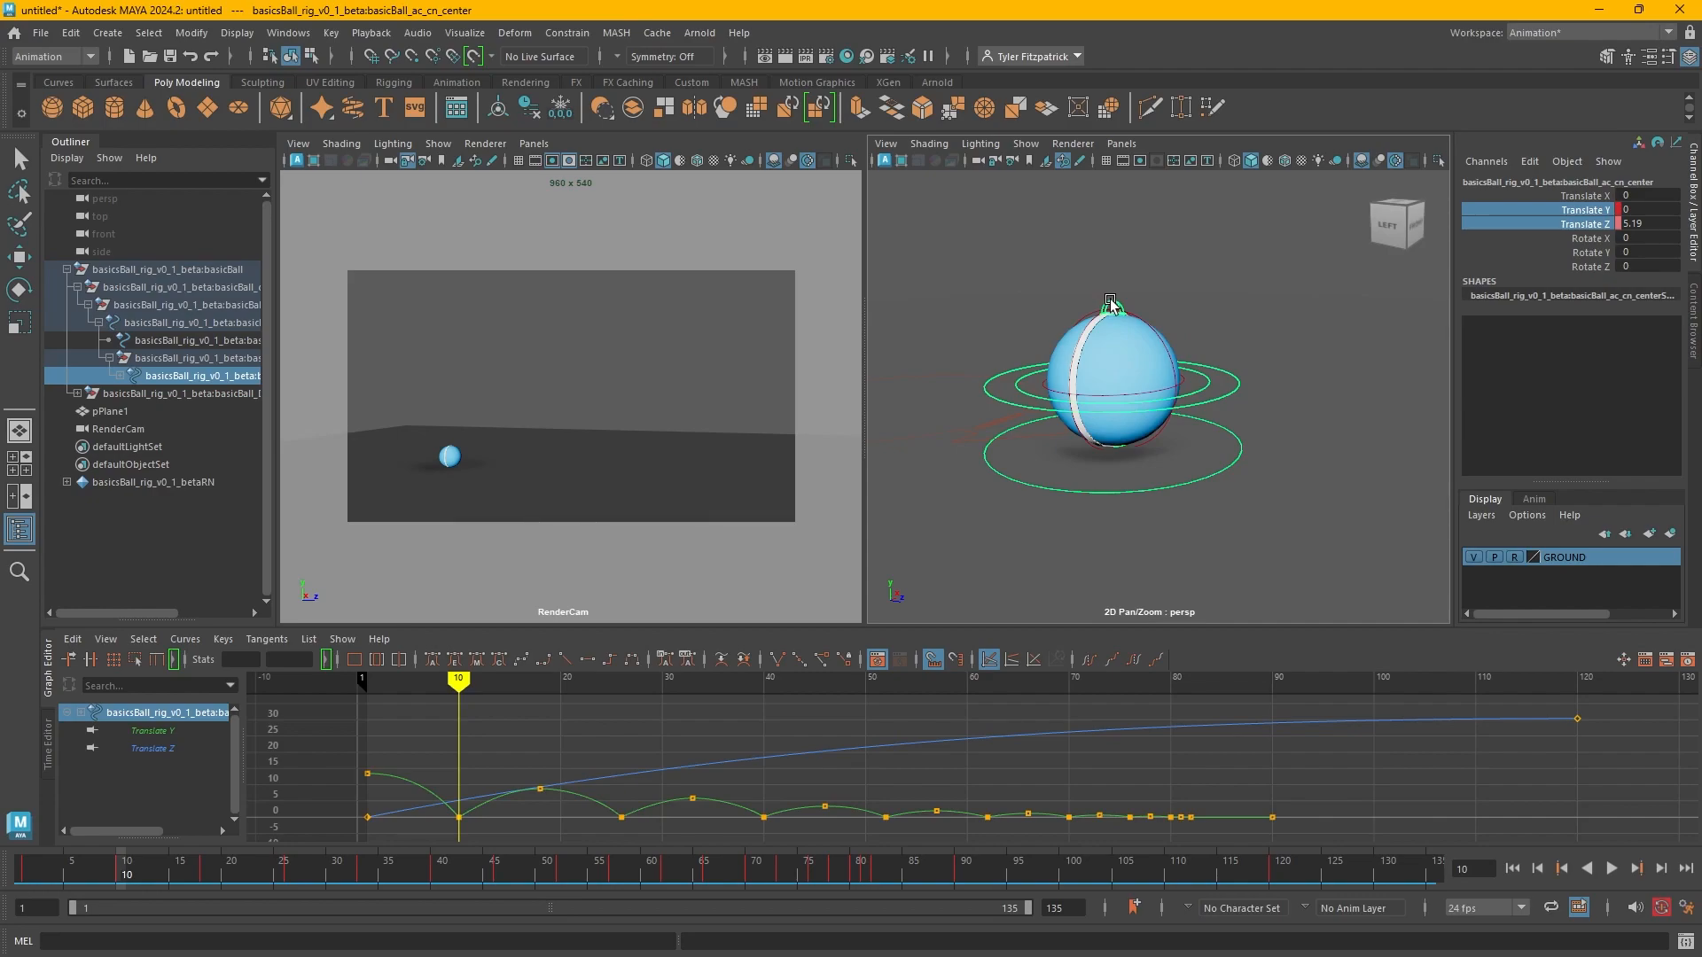
Squash the ball at frame 10 by lowering the top control to about -0.617 in Translate Y, key it, and frame its curve.
{"action": "left_click", "coordinate": [1111, 302]}
{"action": "scroll", "coordinate": [1117, 310], "scroll_direction": "up", "scroll_amount": 3}
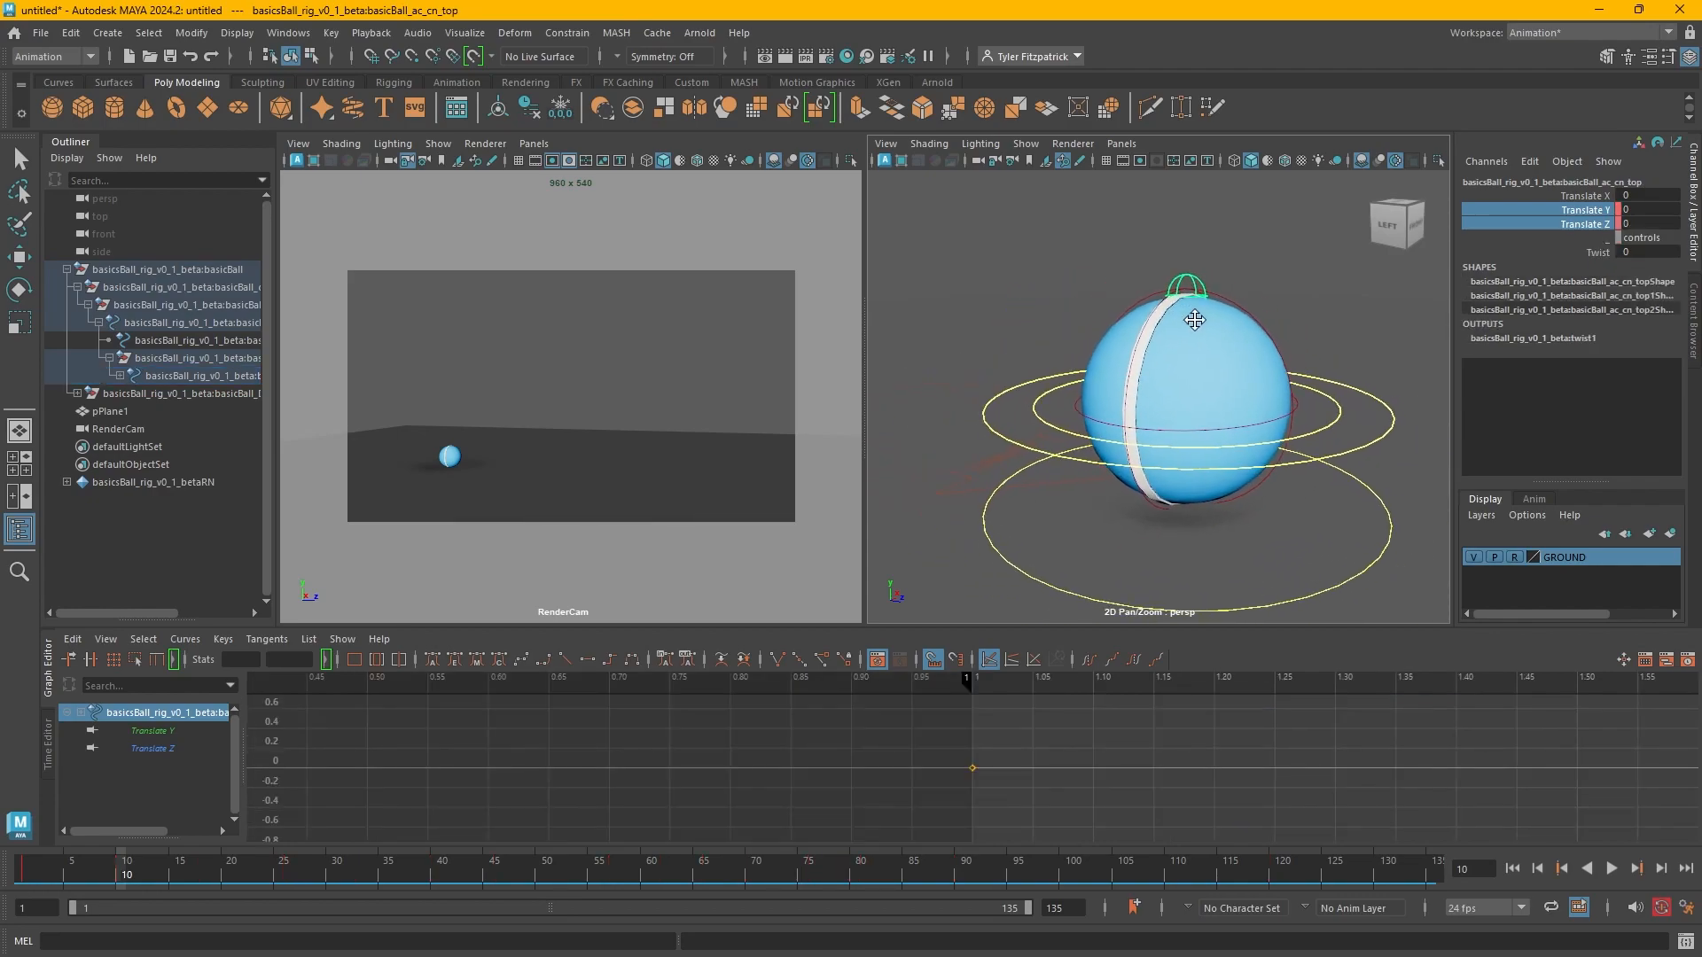
{"action": "key", "text": "w"}
{"action": "mouse_move", "coordinate": [1224, 270]}
{"action": "left_mouse_down", "text": "alt"}
{"action": "mouse_move", "coordinate": [1268, 260]}
{"action": "mouse_move", "coordinate": [1250, 249]}
{"action": "left_mouse_up", "text": "alt"}
{"action": "left_click_drag", "start_coordinate": [1183, 193], "coordinate": [1178, 260]}
{"action": "key", "text": "s"}
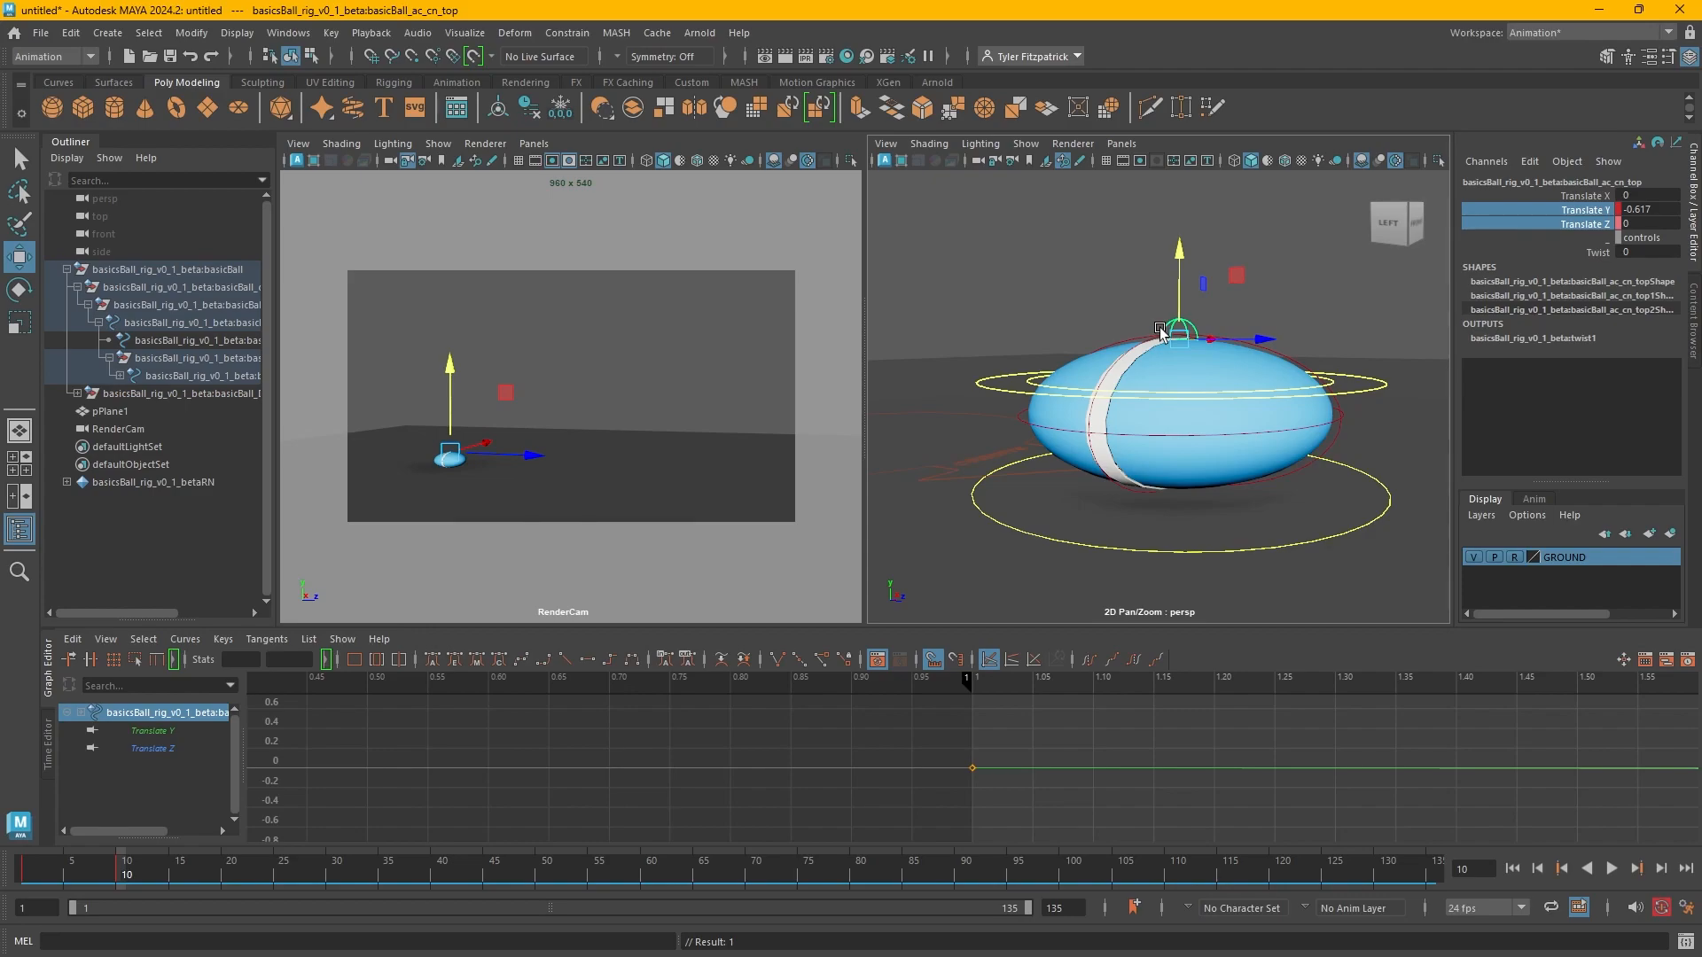
{"action": "left_click_drag", "start_coordinate": [1039, 412], "coordinate": [1241, 450], "text": "alt"}
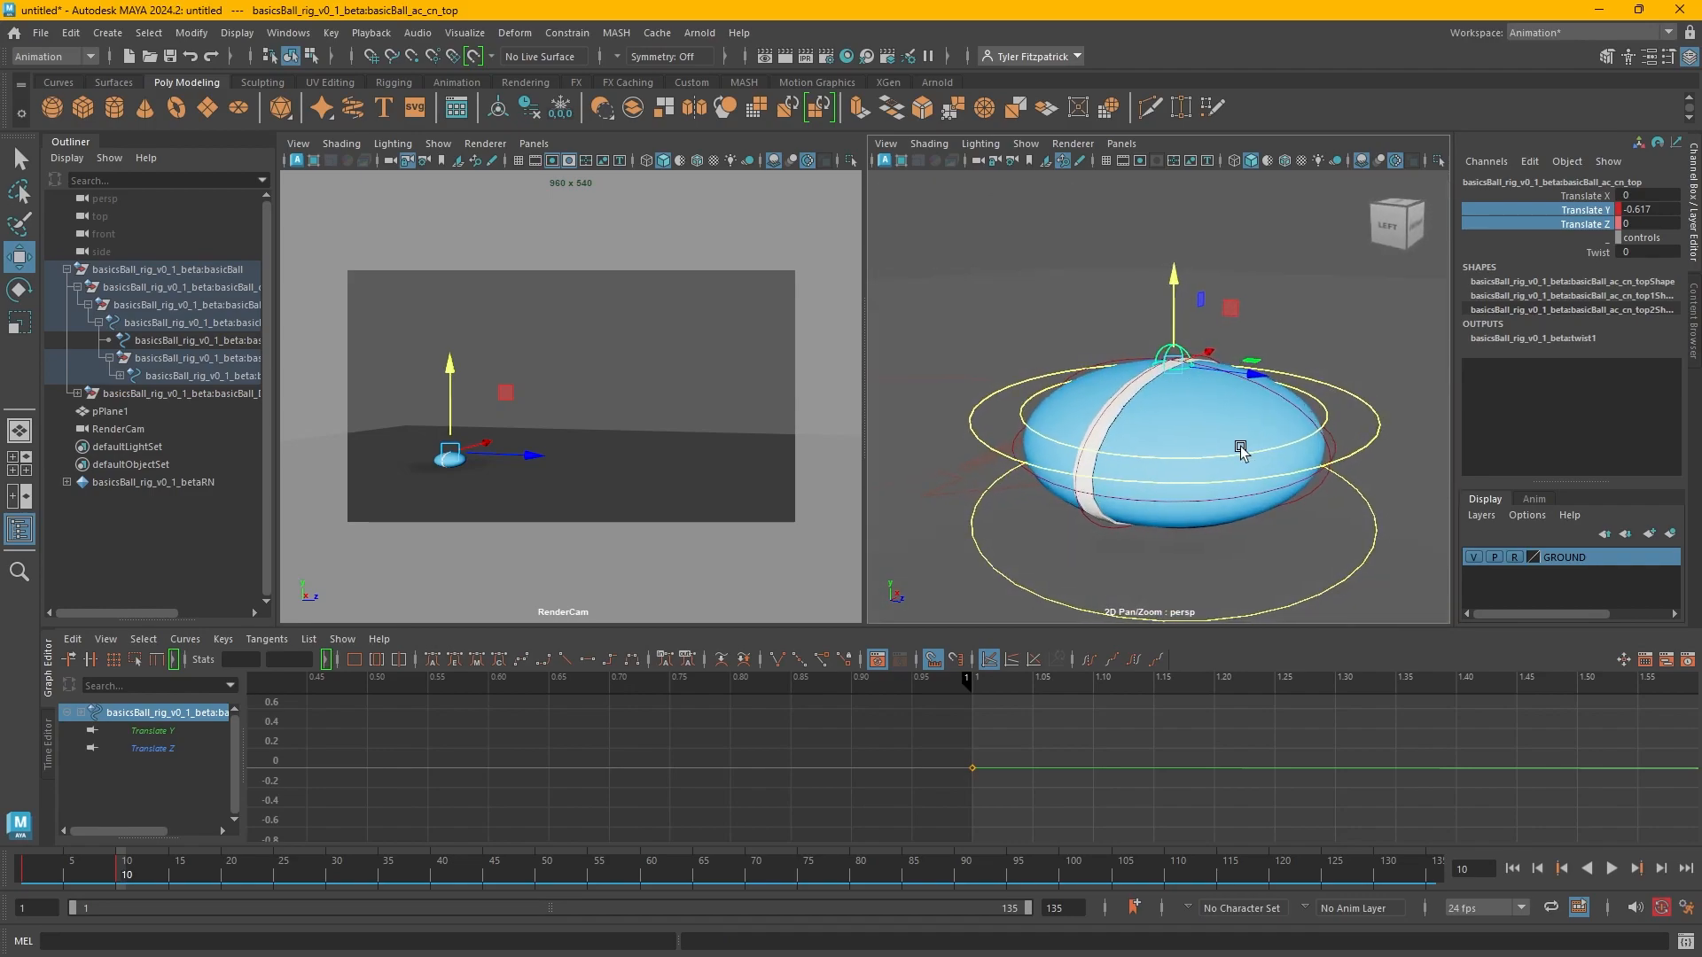
{"action": "left_click_drag", "start_coordinate": [1350, 416], "coordinate": [1311, 448], "text": "alt"}
{"action": "scroll", "coordinate": [1312, 447], "scroll_direction": "down", "scroll_amount": 3}
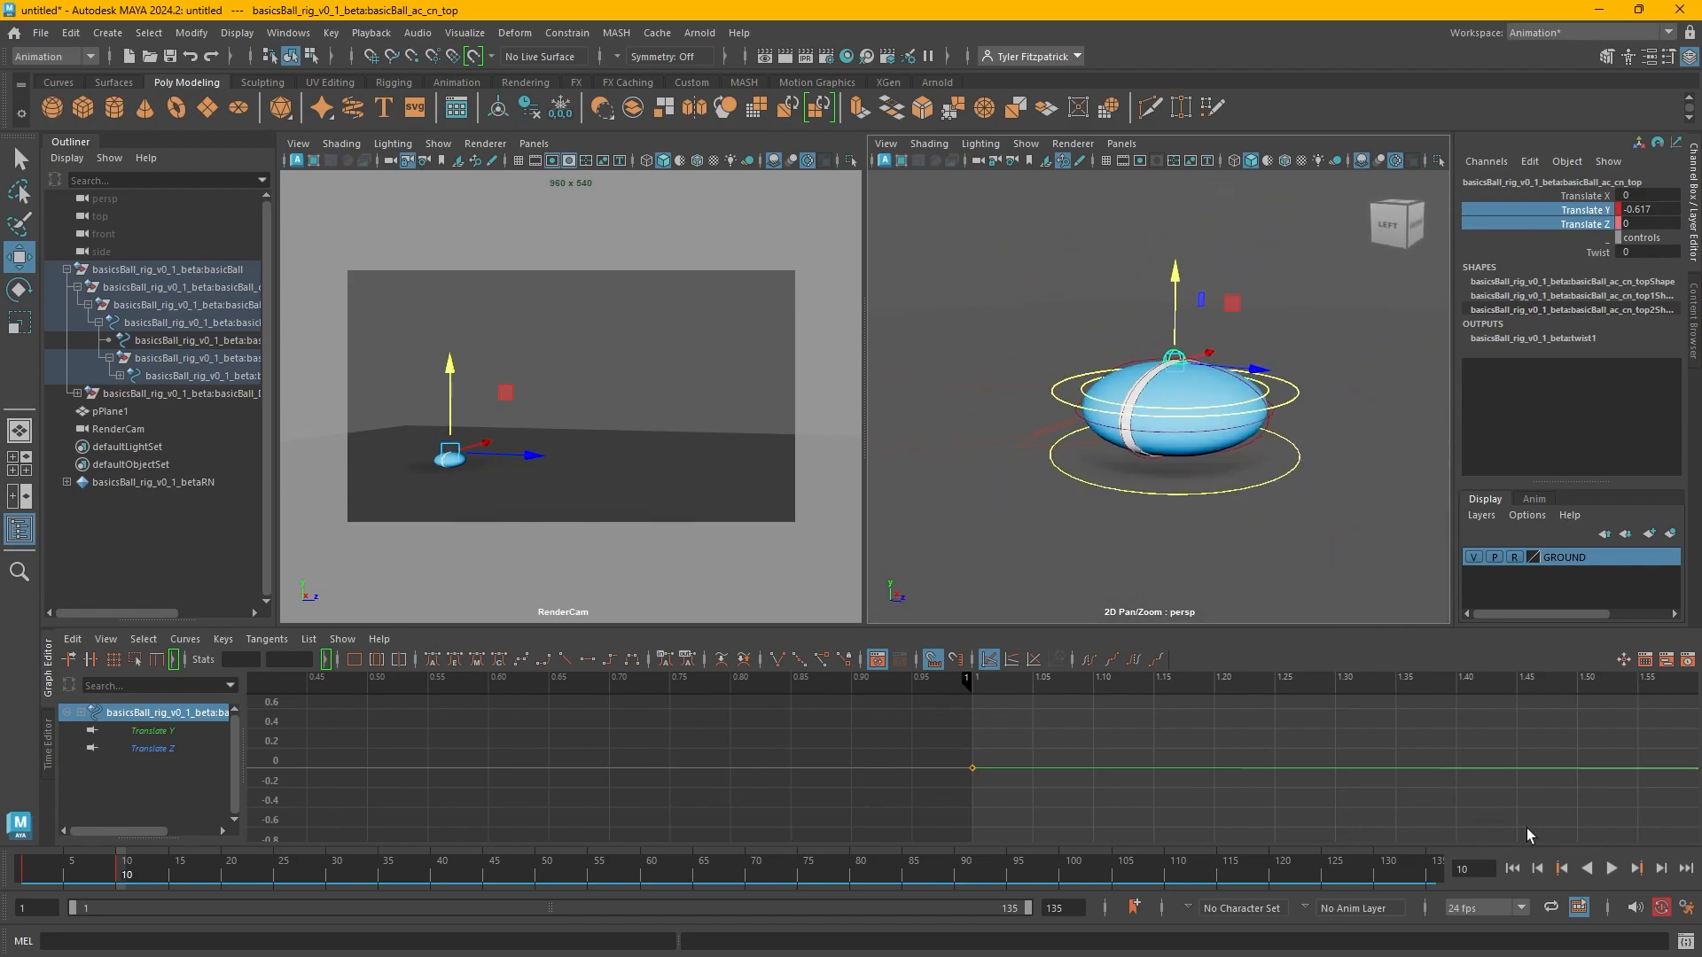
{"action": "key", "text": "f"}
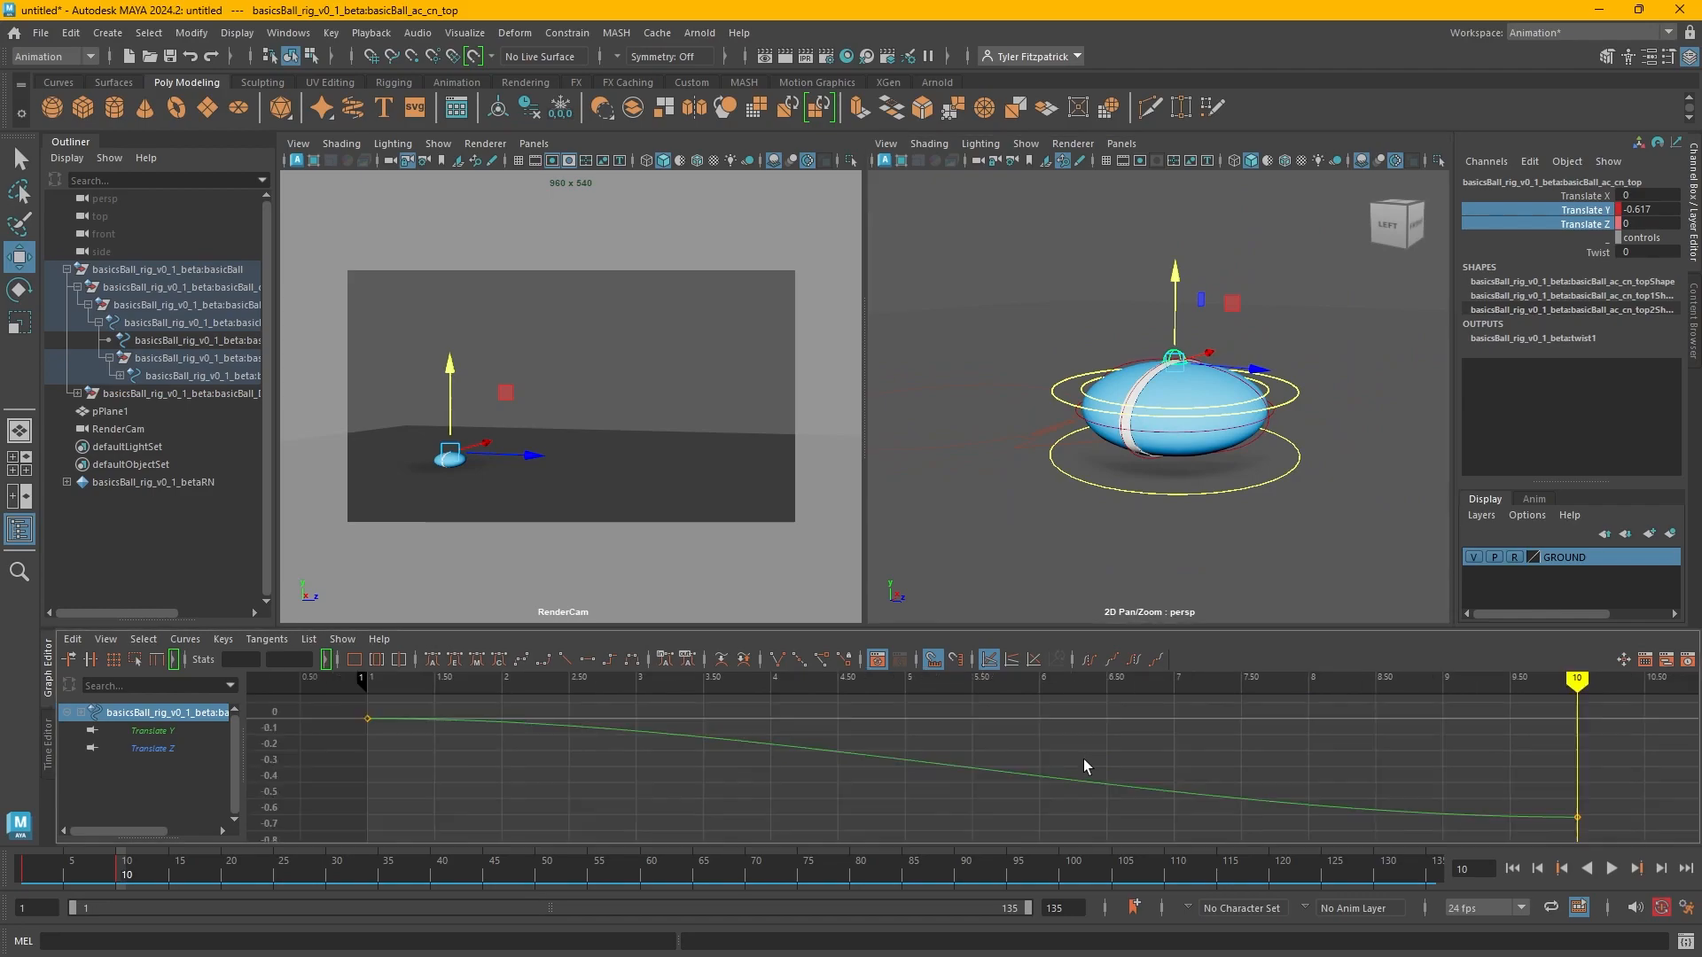
Stretch the ball at frame 9 by raising the top control to about 0.61 in Translate Y, and key it.
{"action": "scroll", "coordinate": [1103, 745], "scroll_direction": "down", "scroll_amount": 5}
{"action": "scroll", "coordinate": [1114, 744], "scroll_direction": "up", "scroll_amount": 5}
{"action": "middle_click_drag", "start_coordinate": [1263, 744], "coordinate": [904, 734], "text": "alt"}
{"action": "mouse_move", "coordinate": [1174, 691]}
{"action": "left_mouse_down"}
{"action": "mouse_move", "coordinate": [214, 722]}
{"action": "mouse_move", "coordinate": [844, 752]}
{"action": "mouse_move", "coordinate": [1200, 753]}
{"action": "mouse_move", "coordinate": [646, 748]}
{"action": "mouse_move", "coordinate": [1215, 725]}
{"action": "mouse_move", "coordinate": [753, 722]}
{"action": "mouse_move", "coordinate": [1193, 720]}
{"action": "mouse_move", "coordinate": [1121, 726]}
{"action": "left_mouse_up"}
{"action": "middle_click_drag", "start_coordinate": [1251, 361], "coordinate": [1273, 477], "text": "alt"}
{"action": "left_click_drag", "start_coordinate": [1231, 475], "coordinate": [1247, 441], "text": "alt"}
{"action": "middle_click_drag", "start_coordinate": [1277, 377], "coordinate": [1289, 423], "text": "alt"}
{"action": "left_click_drag", "start_coordinate": [1290, 419], "coordinate": [1313, 431], "text": "alt"}
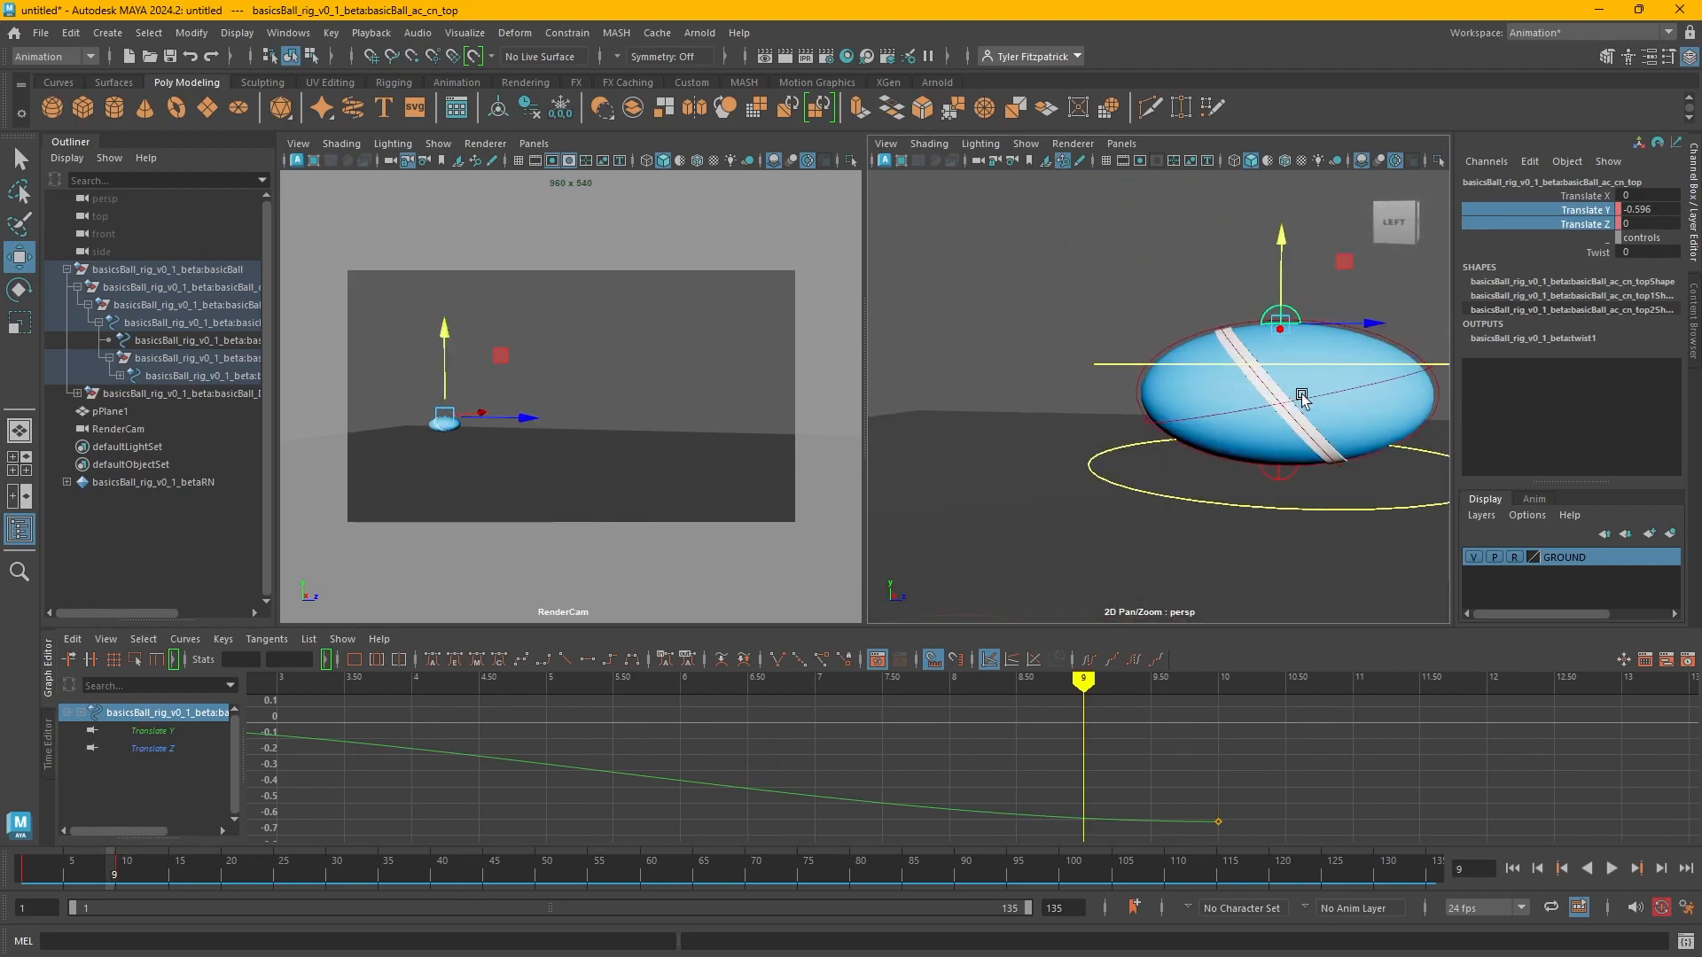
{"action": "right_click_drag", "start_coordinate": [1302, 396], "coordinate": [1360, 377], "text": "alt"}
{"action": "middle_click_drag", "start_coordinate": [1361, 377], "coordinate": [1203, 438], "text": "alt"}
{"action": "right_click_drag", "start_coordinate": [1203, 438], "coordinate": [1157, 400], "text": "alt"}
{"action": "left_click_drag", "start_coordinate": [1171, 307], "coordinate": [1176, 189]}
{"action": "key", "text": "s"}
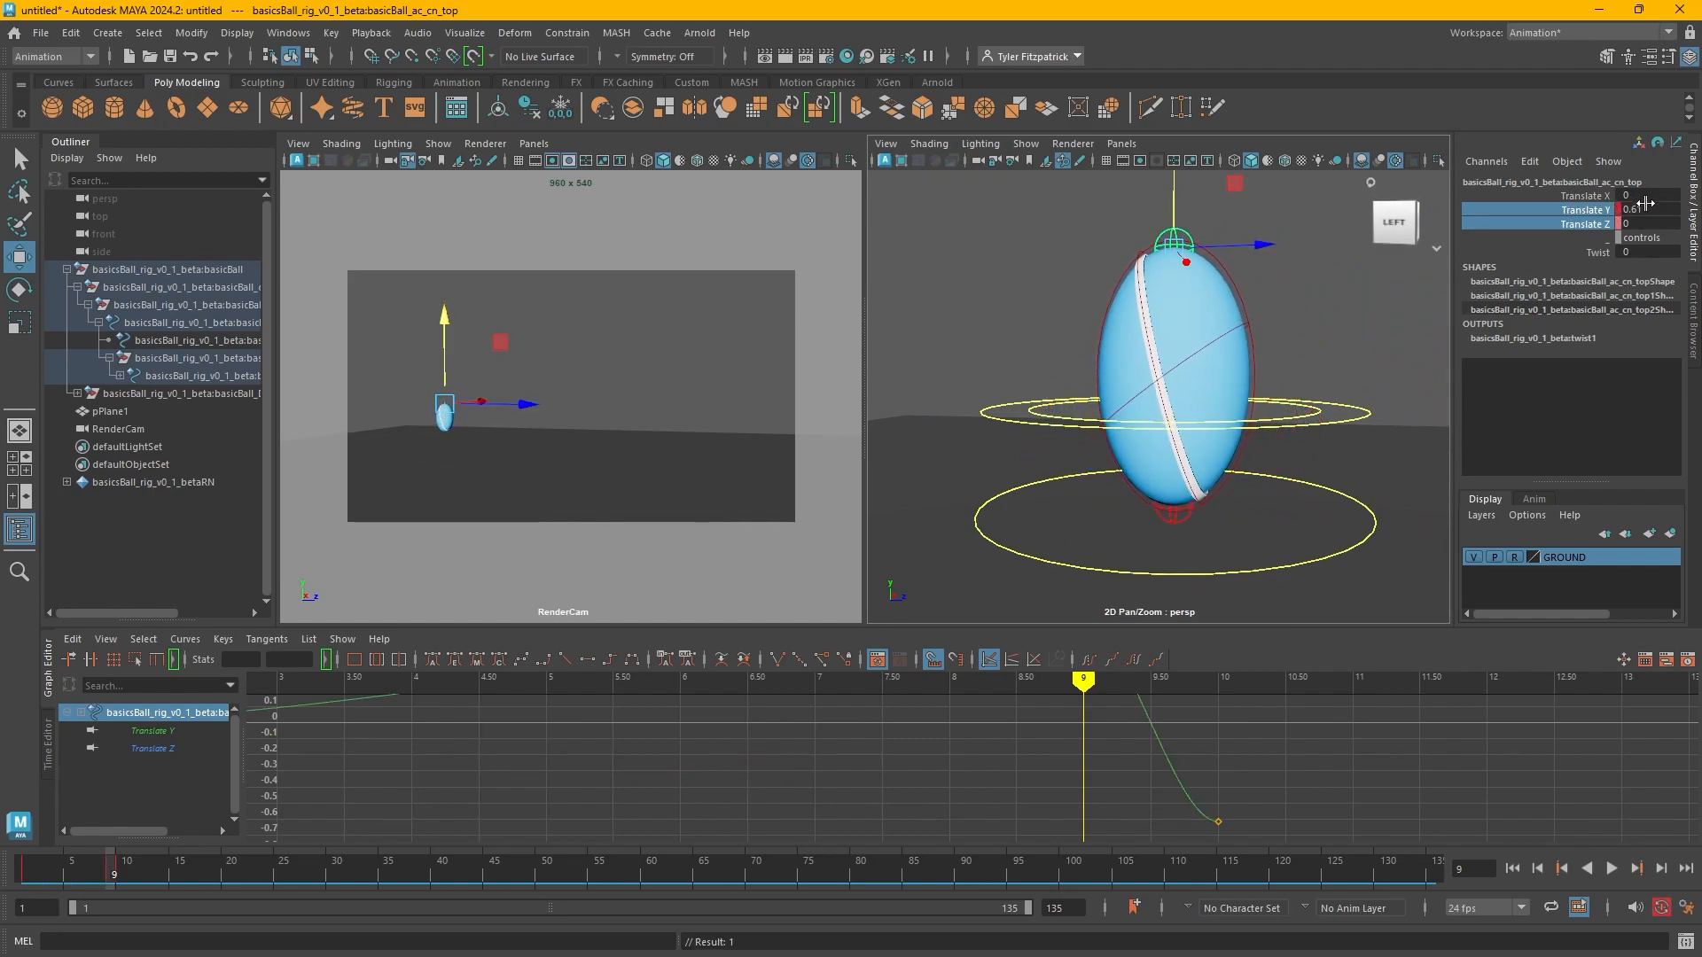
Tilt the stretched ball at frame 9 by moving the top control to about -0.253 in Translate Z, and key it.
{"action": "left_click_drag", "start_coordinate": [1253, 258], "coordinate": [1219, 341], "text": "alt"}
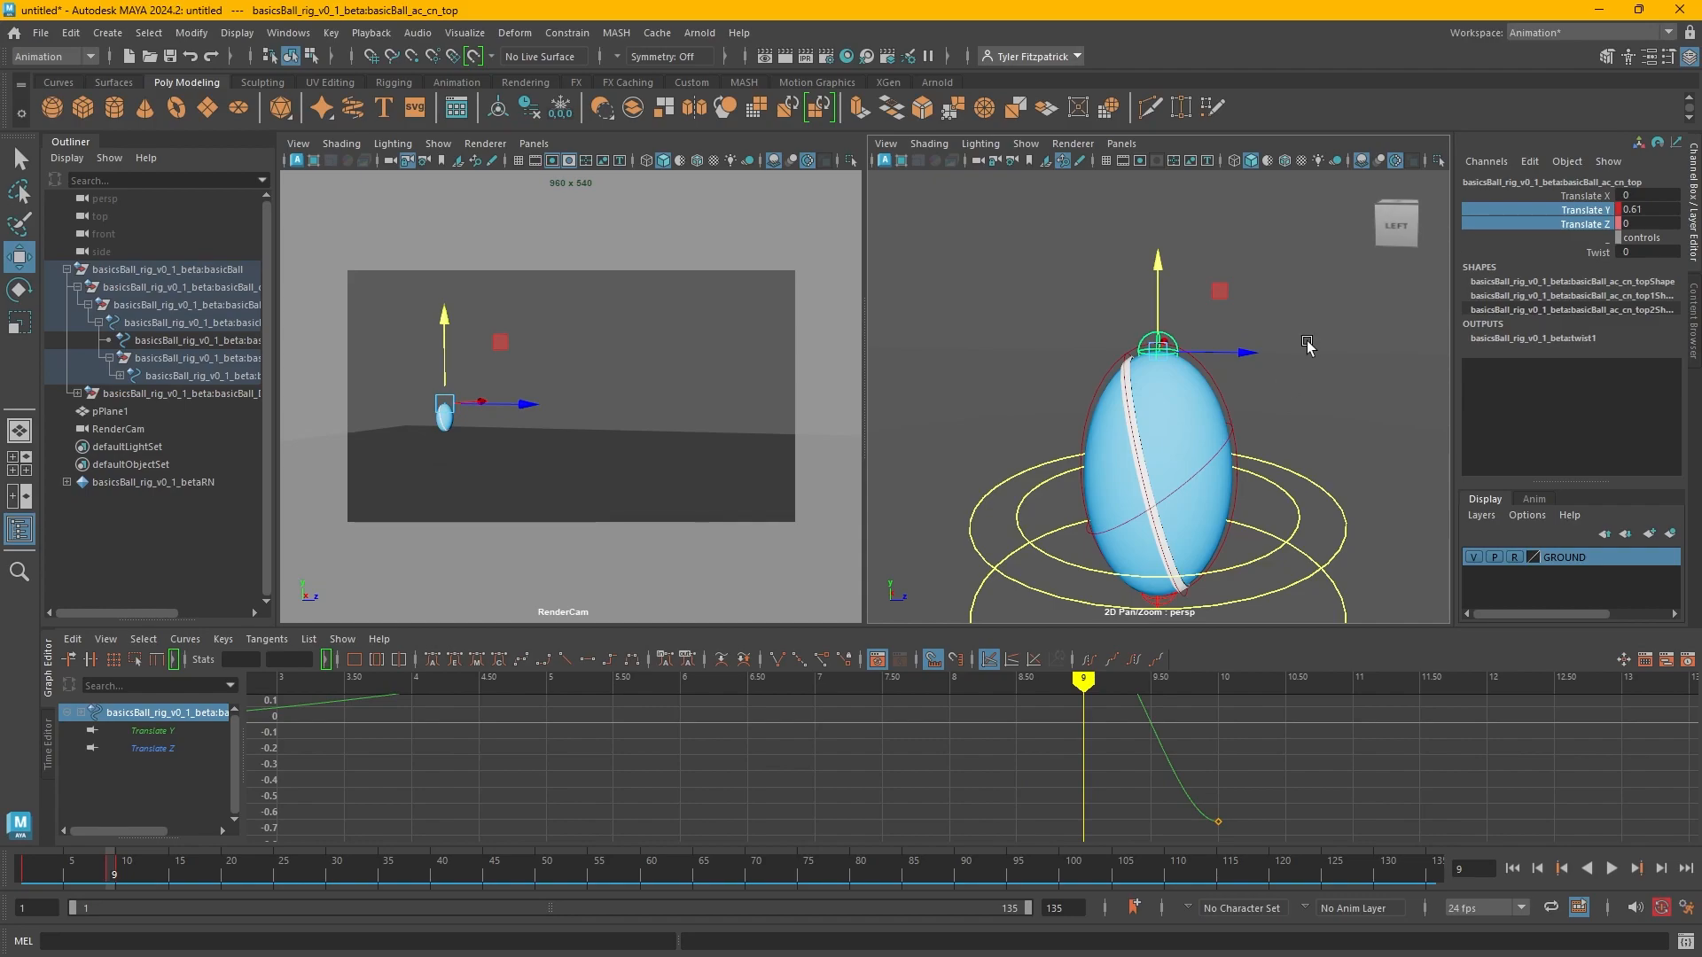
{"action": "scroll", "coordinate": [1318, 408], "scroll_direction": "down", "scroll_amount": 2}
{"action": "scroll", "coordinate": [1290, 427], "scroll_direction": "up", "scroll_amount": 1}
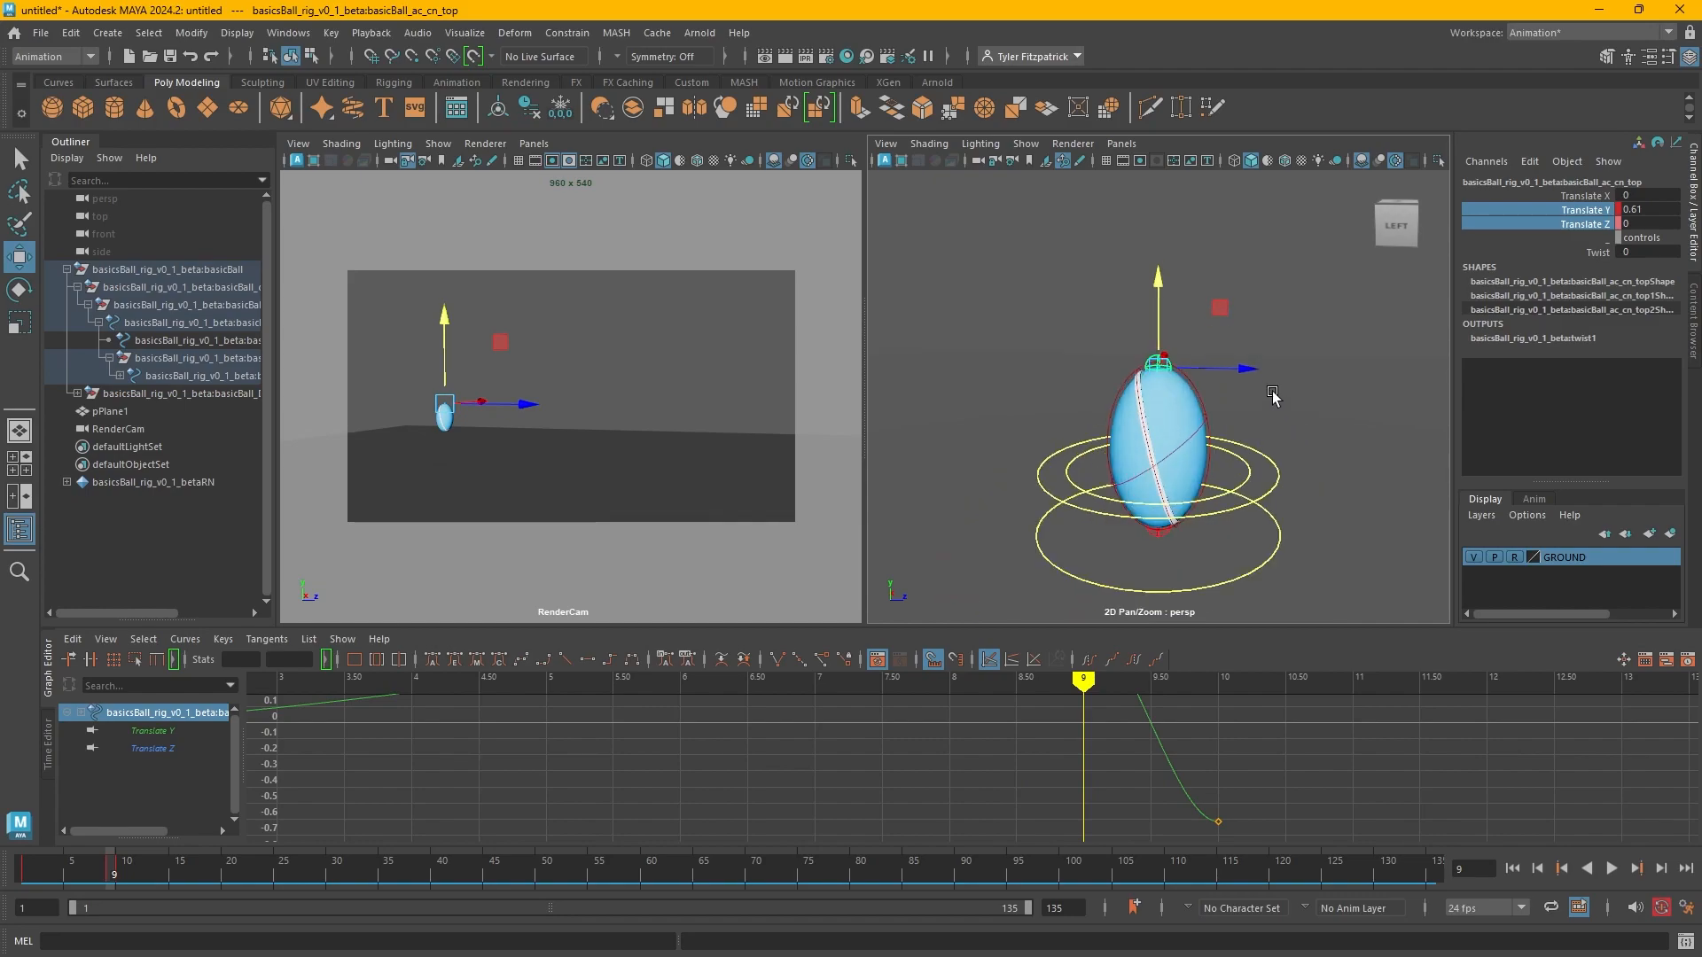
{"action": "left_click_drag", "start_coordinate": [1250, 370], "coordinate": [1233, 371]}
{"action": "key", "text": "s"}
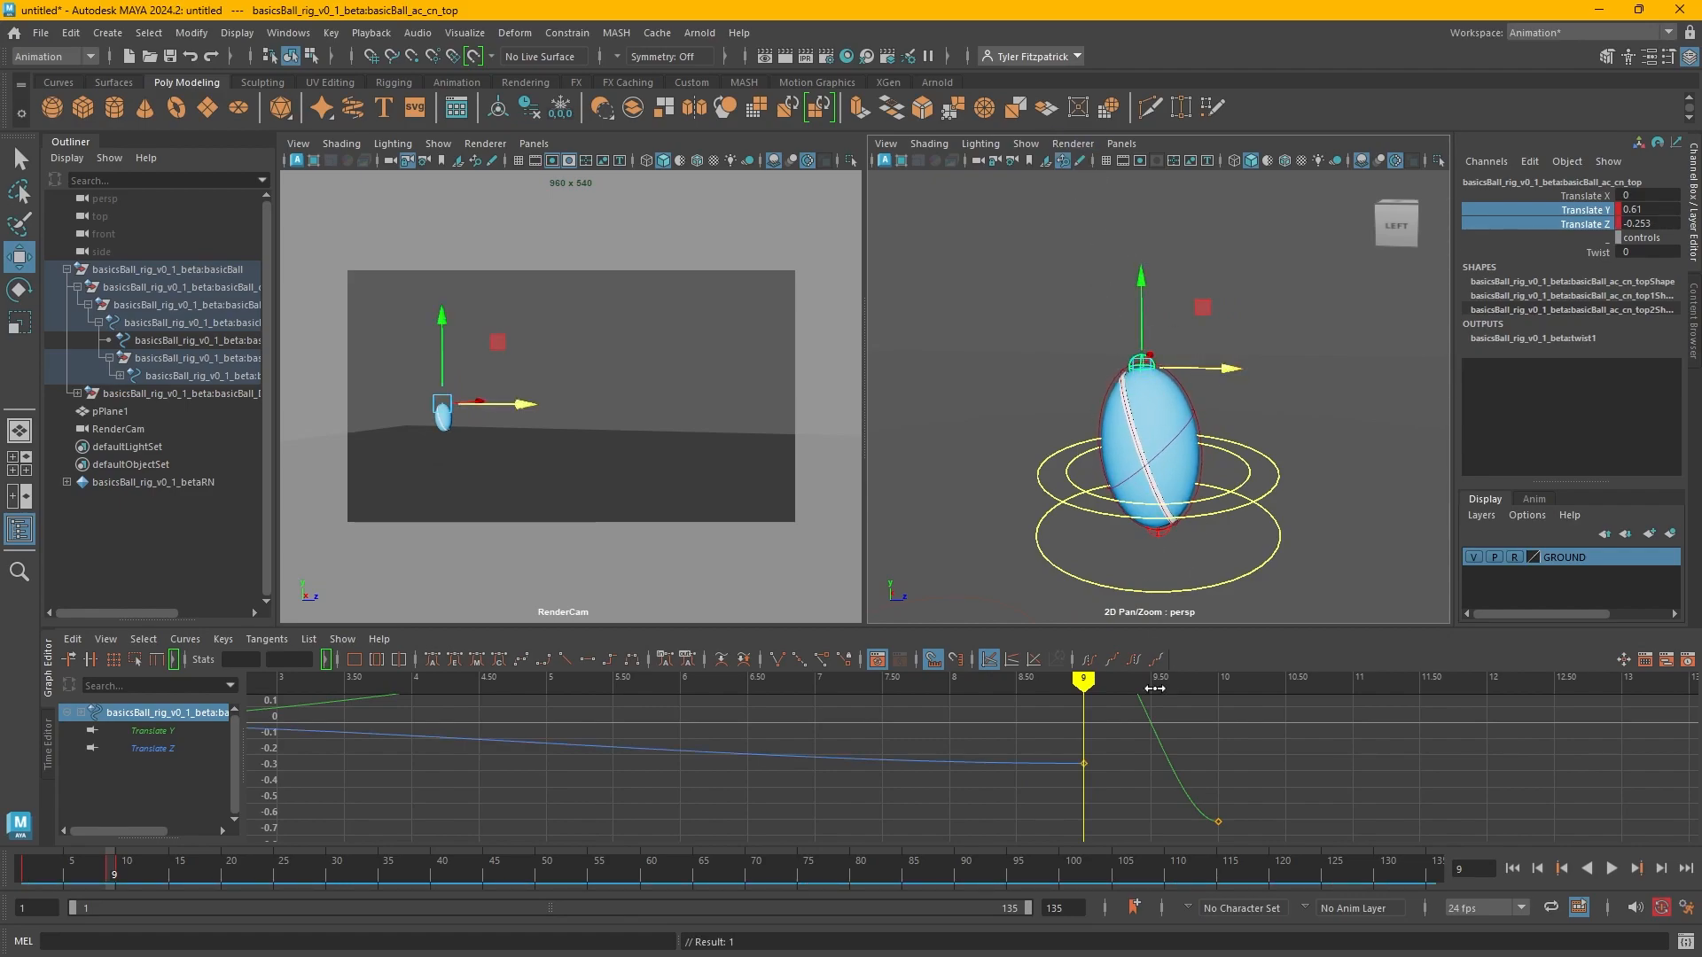
Scrub from frame 2 to frame 10 in the RenderCam view to review the stretch and squash, and restore the two-view layout.
{"action": "scroll", "coordinate": [1106, 704], "scroll_direction": "down", "scroll_amount": 4}
{"action": "middle_click_drag", "start_coordinate": [1062, 780], "coordinate": [1075, 784], "text": "alt"}
{"action": "left_click_drag", "start_coordinate": [1029, 681], "coordinate": [665, 700]}
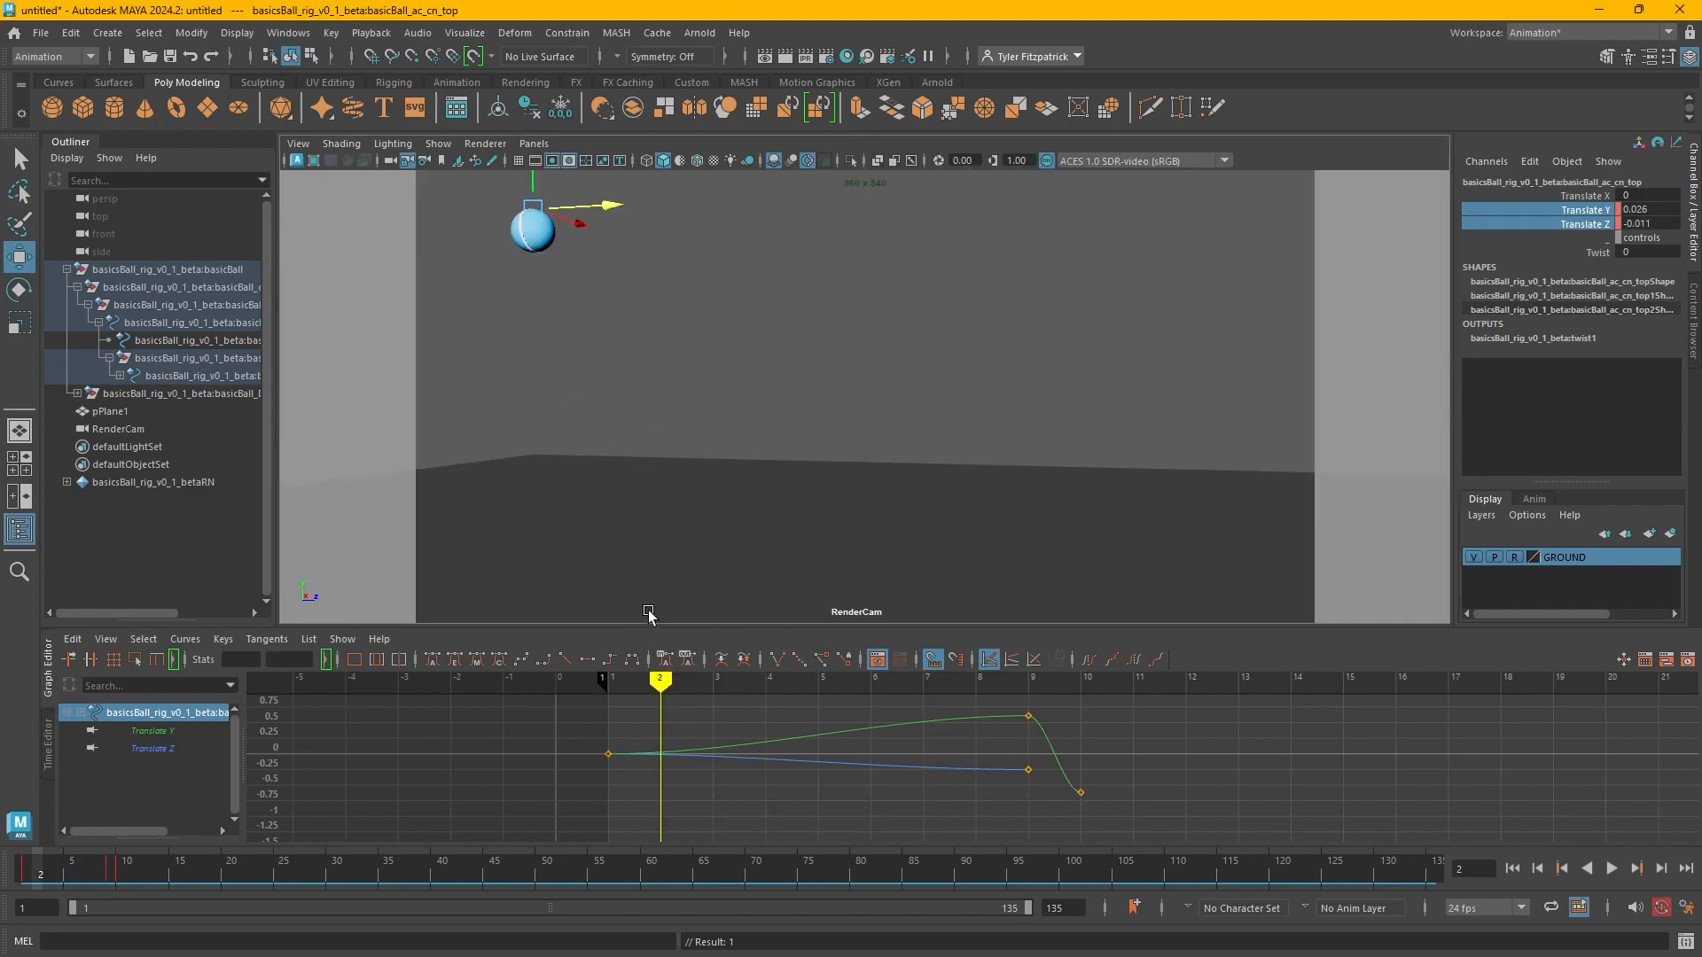
{"action": "mouse_move", "coordinate": [661, 774]}
{"action": "left_mouse_down"}
{"action": "mouse_move", "coordinate": [1026, 775]}
{"action": "mouse_move", "coordinate": [768, 775]}
{"action": "mouse_move", "coordinate": [923, 780]}
{"action": "mouse_move", "coordinate": [766, 790]}
{"action": "mouse_move", "coordinate": [1085, 797]}
{"action": "left_mouse_up"}
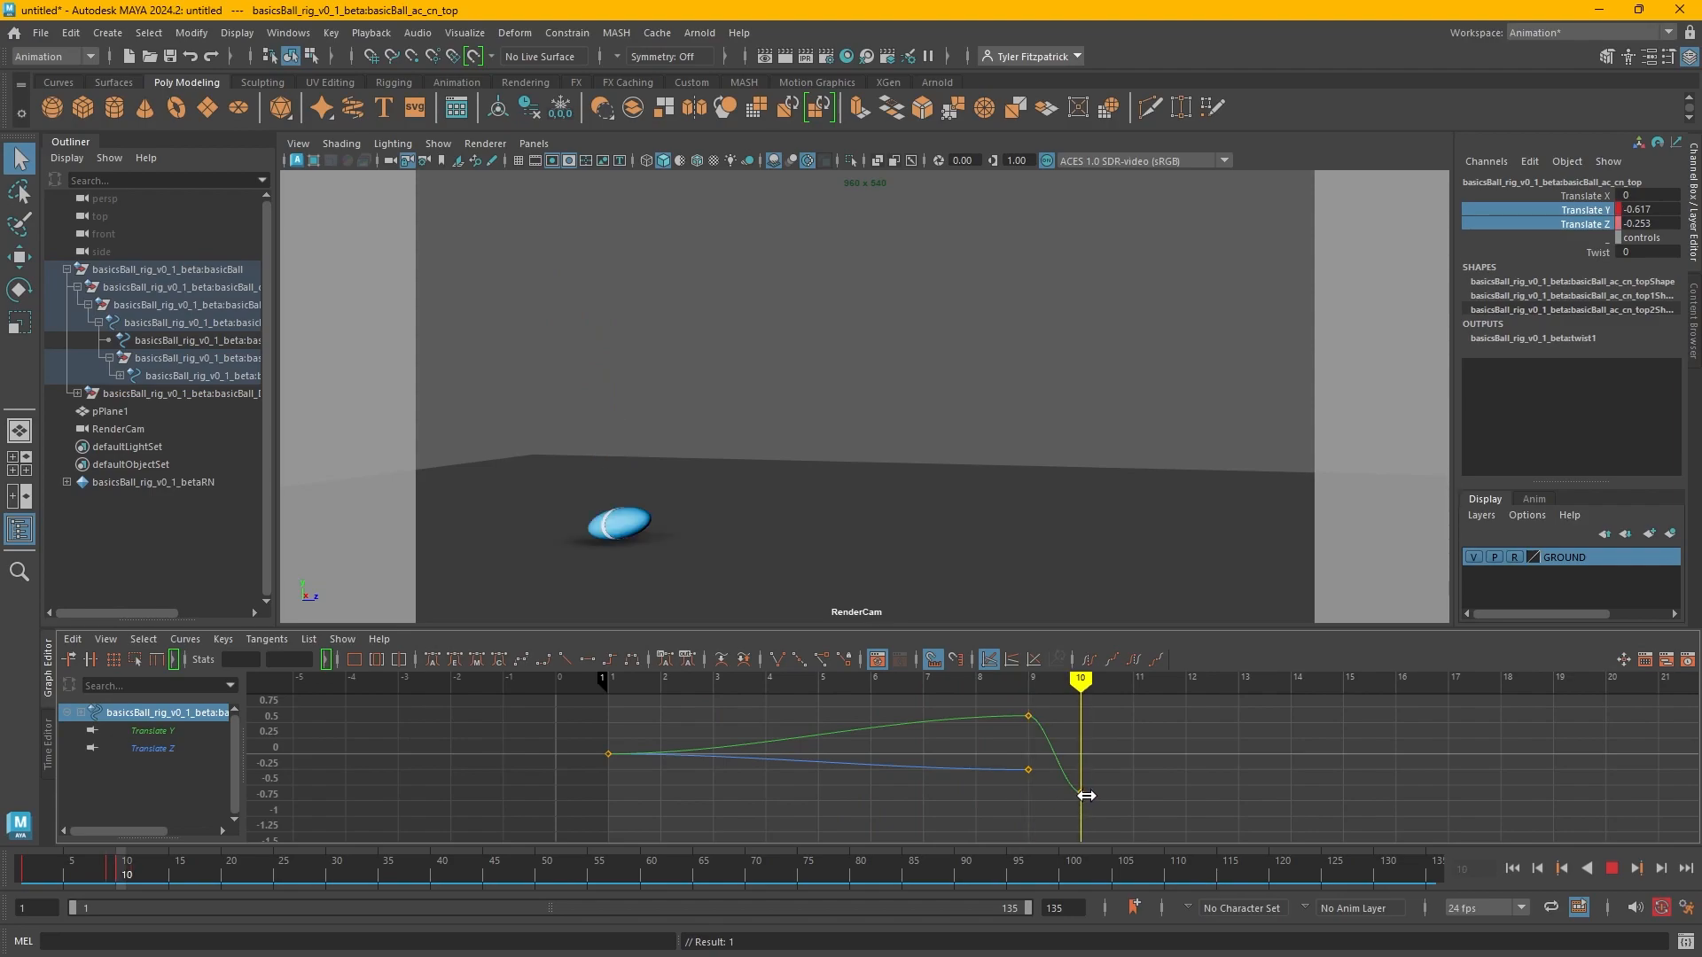
{"action": "key", "text": "space"}
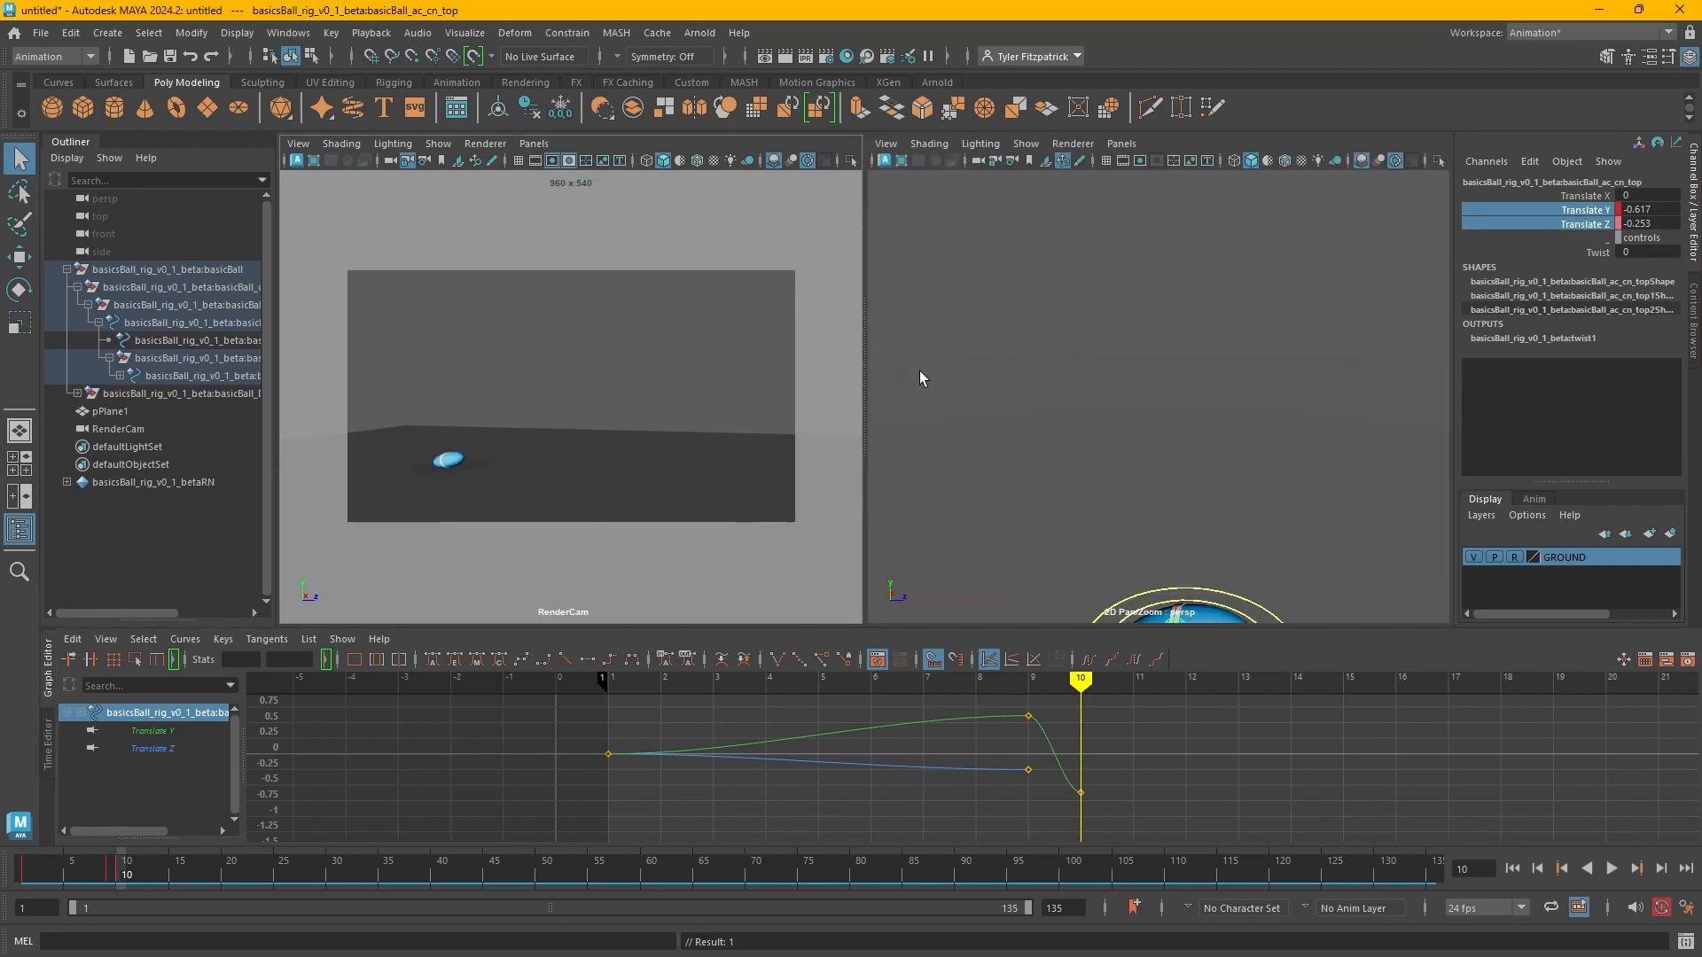
{"action": "key", "text": "space"}
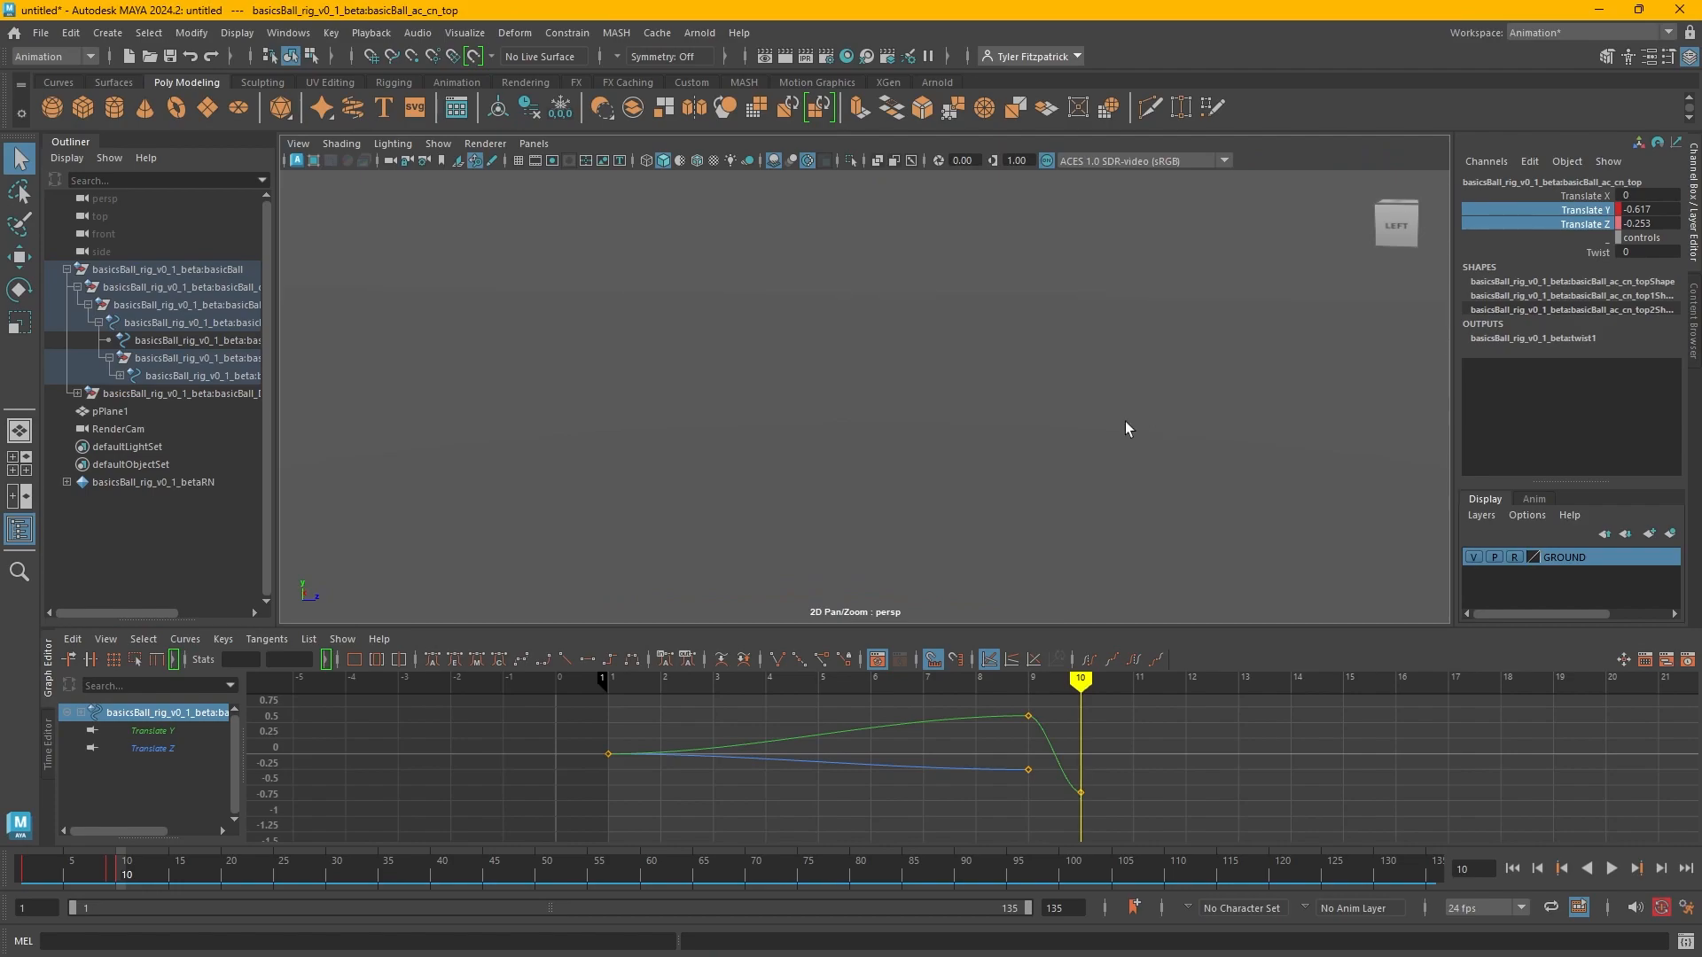
{"action": "key", "text": "space"}
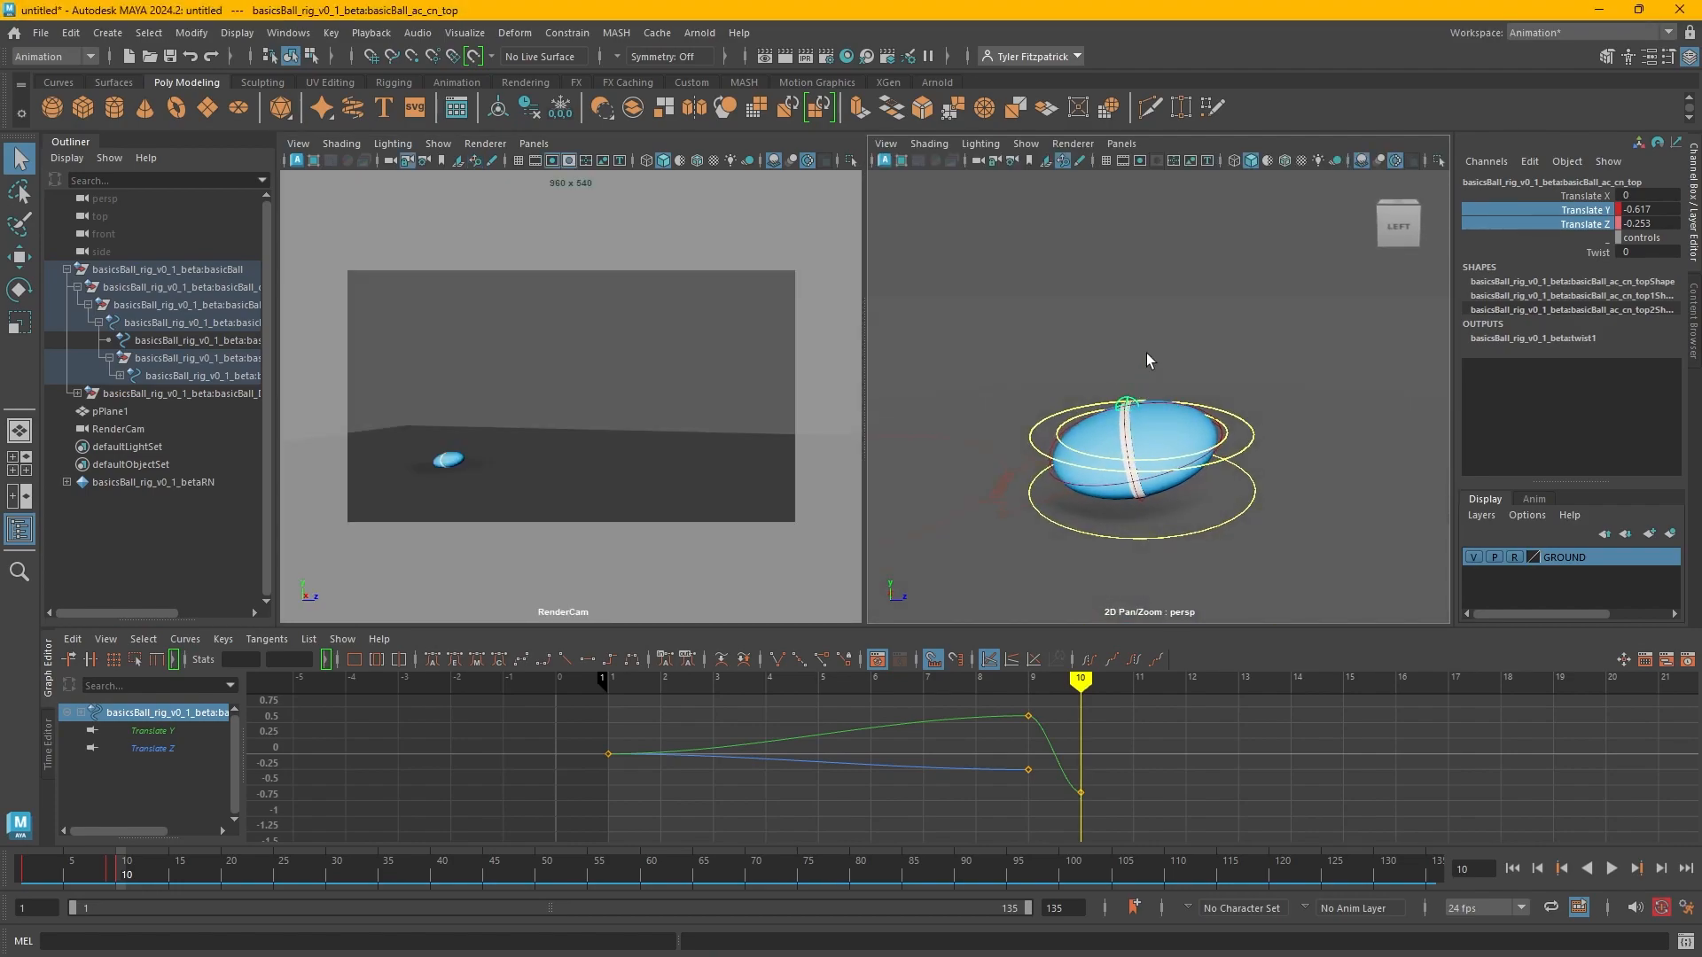
Set the top control's Translate Z to 0 at frame 10 so the ground-contact squash has no tilt.
{"action": "middle_click_drag", "start_coordinate": [1144, 368], "coordinate": [1083, 352]}
{"action": "key", "text": "w"}
{"action": "key", "text": "ctrl+z"}
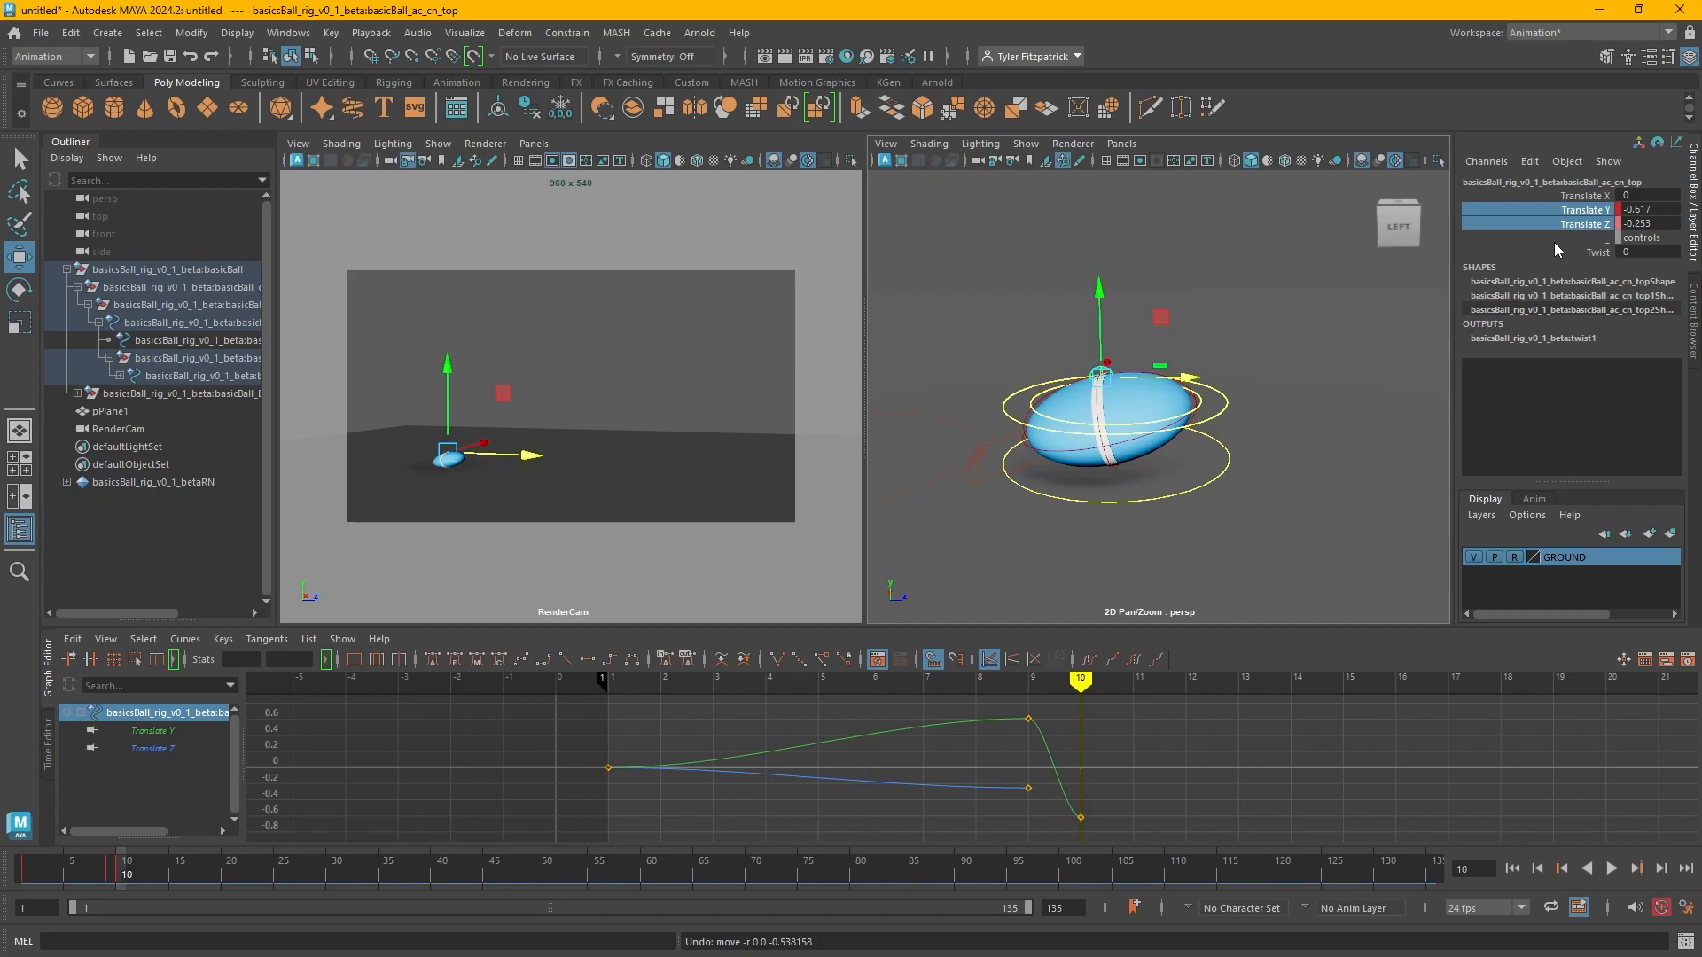
{"action": "left_click", "coordinate": [1651, 224]}
{"action": "type", "text": "0"}
{"action": "key", "text": "Return"}
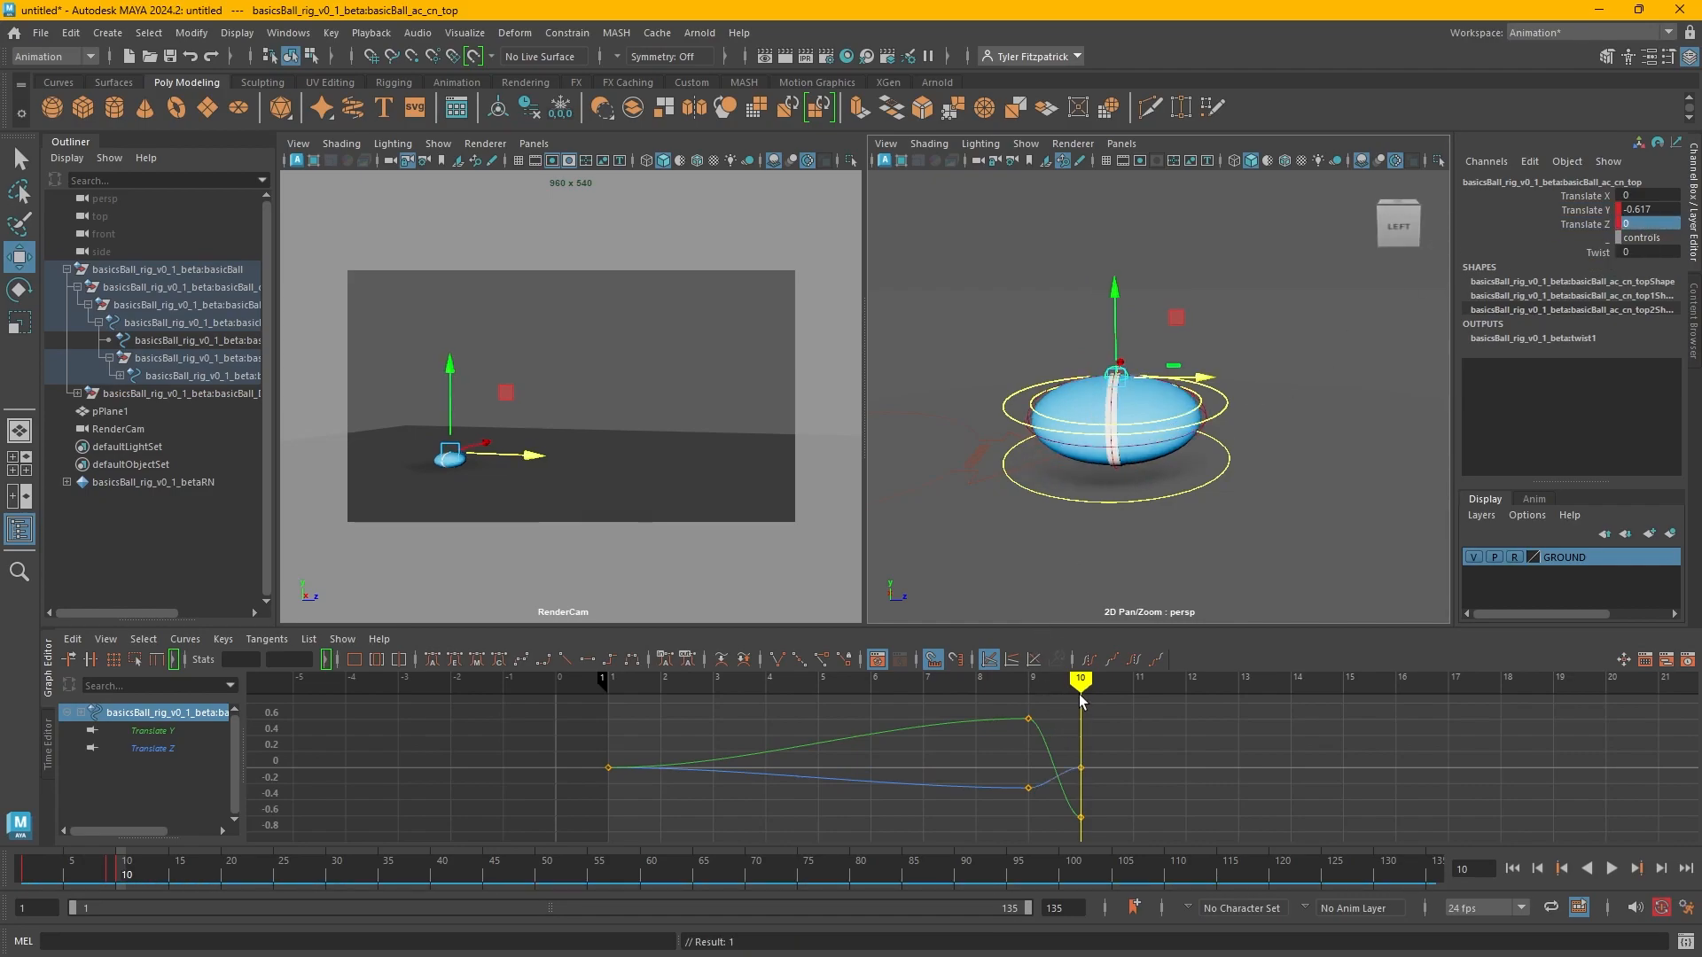
Key the rebound stretch at frame 11 with the top control at 0.2 in Translate Z and about 0.523 in Translate Y, and compare with frame 9.
{"action": "left_click_drag", "start_coordinate": [1090, 681], "coordinate": [1119, 686]}
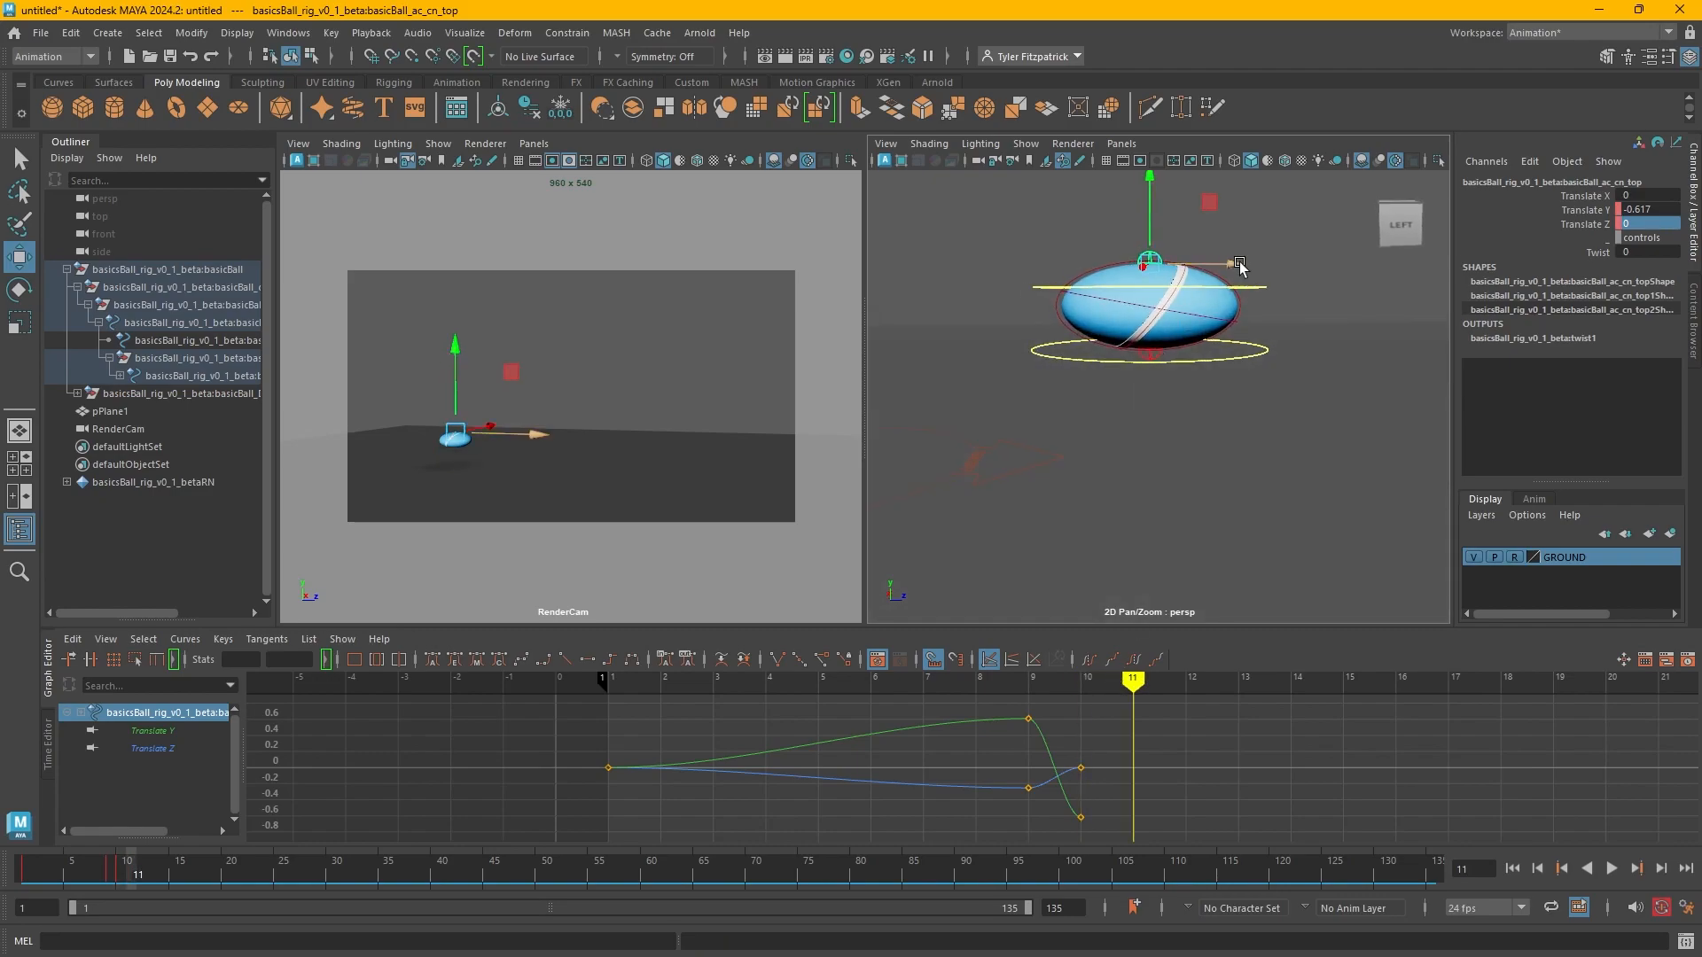
{"action": "left_click_drag", "start_coordinate": [1239, 266], "coordinate": [1198, 263]}
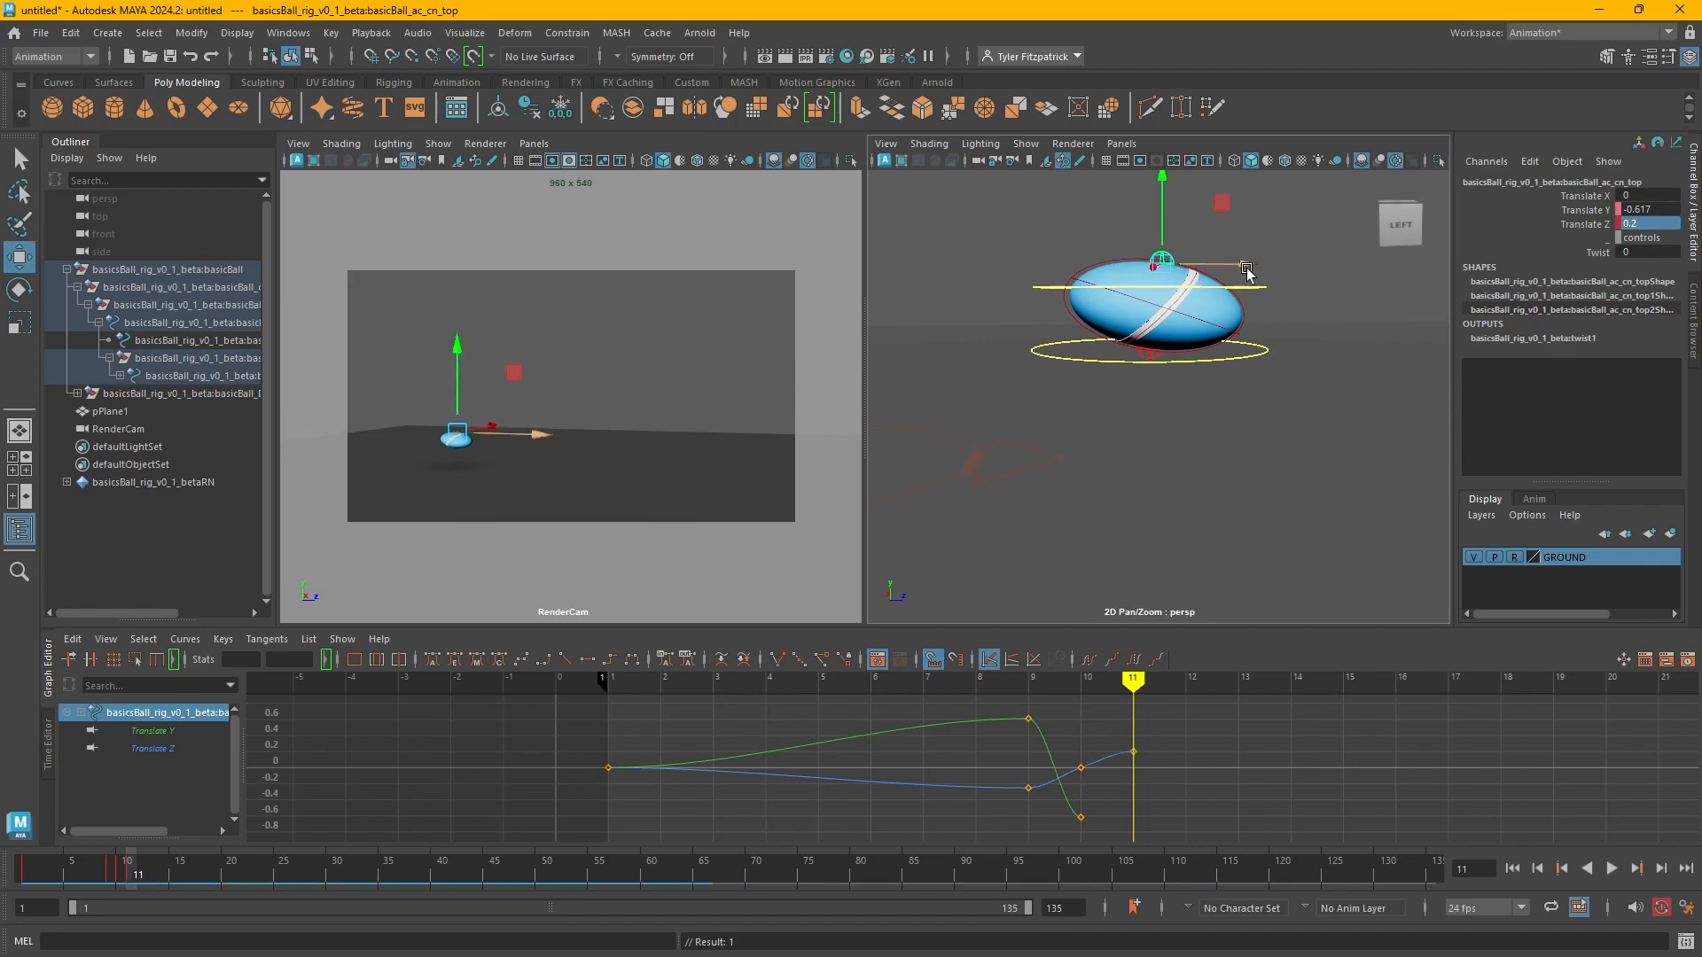
{"action": "middle_click_drag", "start_coordinate": [1239, 390], "coordinate": [1201, 503], "text": "alt"}
{"action": "left_click_drag", "start_coordinate": [1125, 310], "coordinate": [1118, 235]}
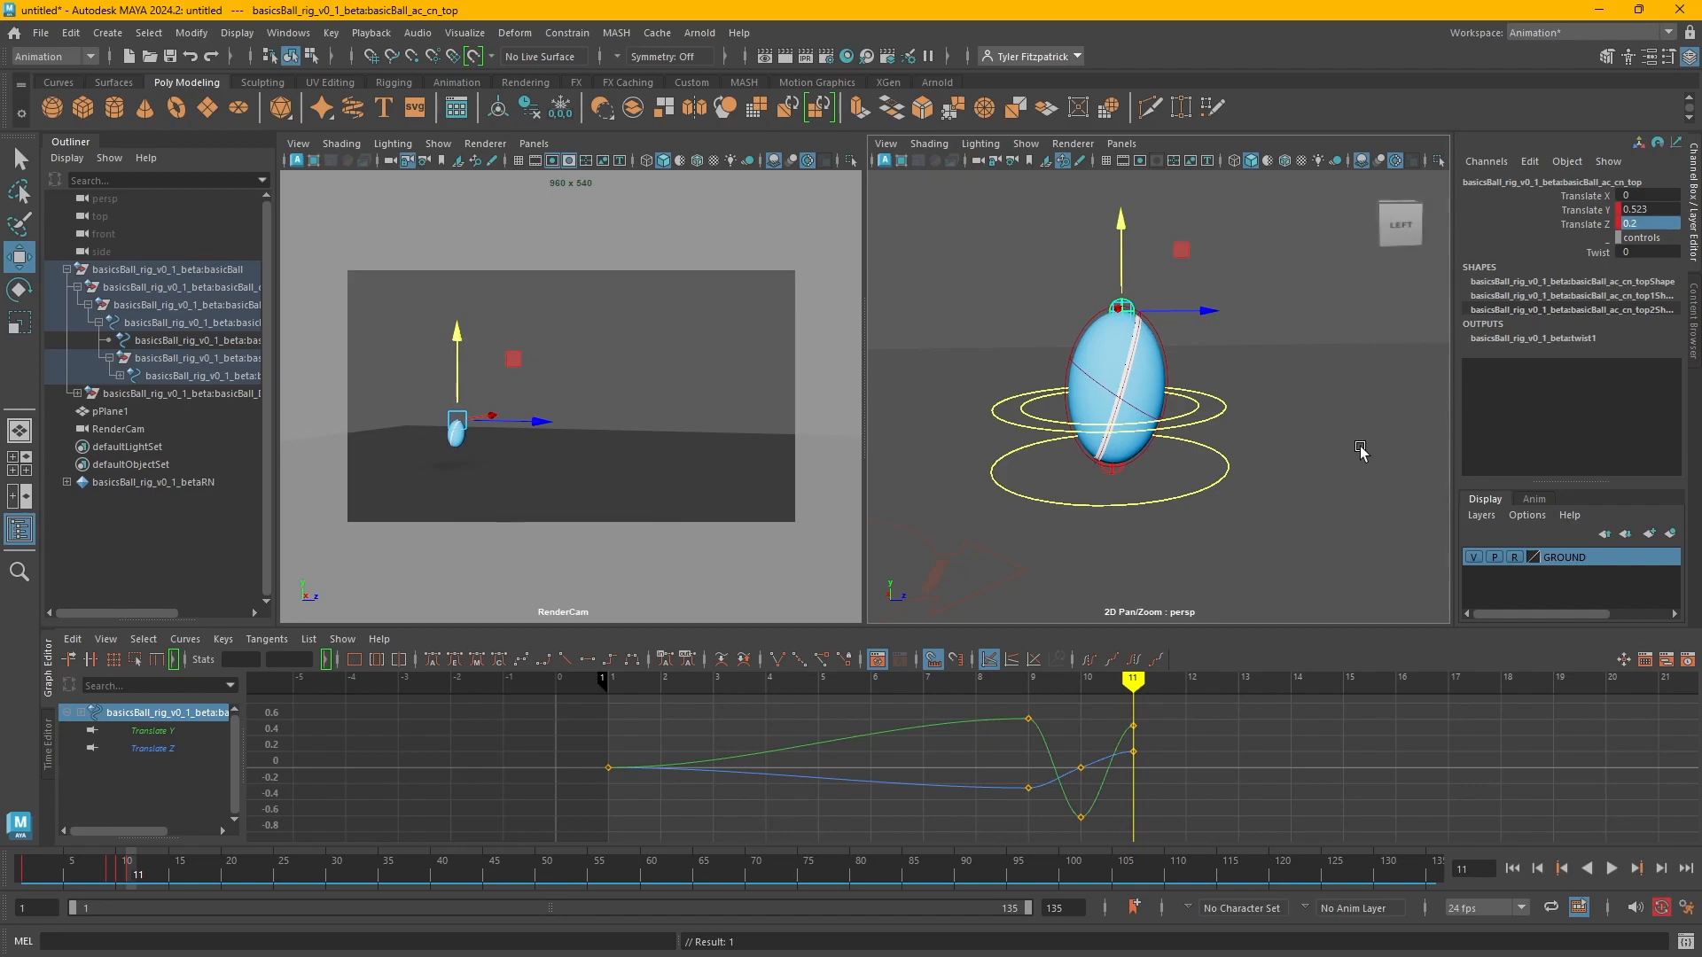
{"action": "left_click", "coordinate": [1028, 683]}
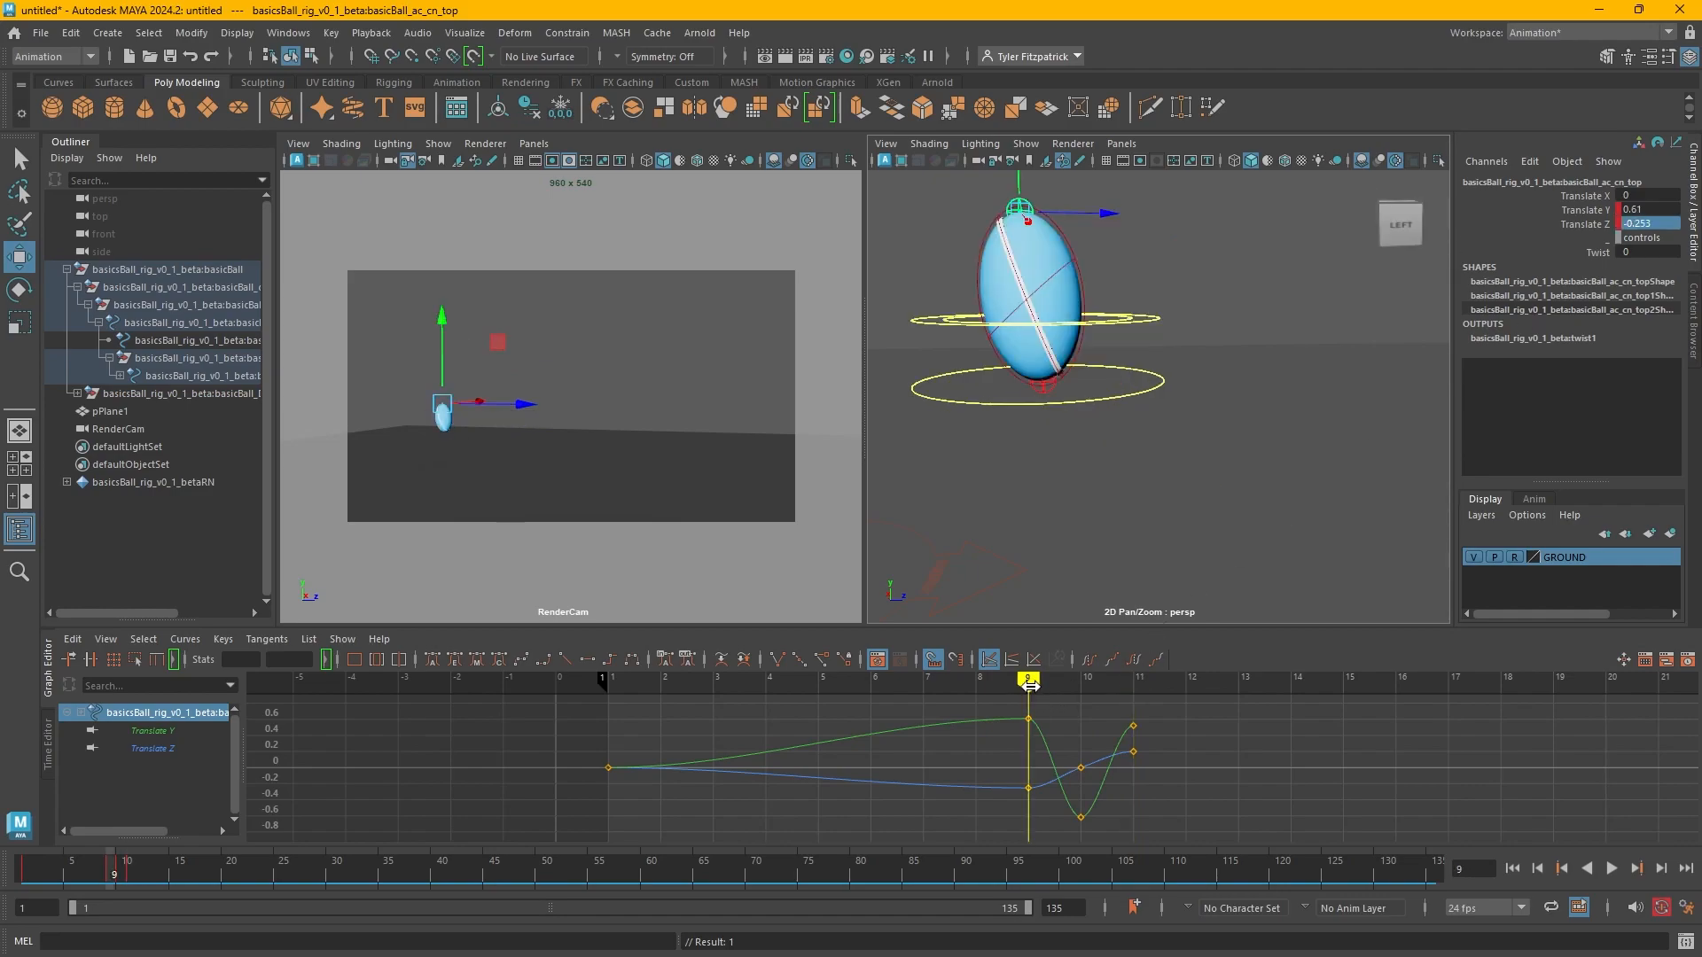
{"action": "left_click", "coordinate": [1135, 688]}
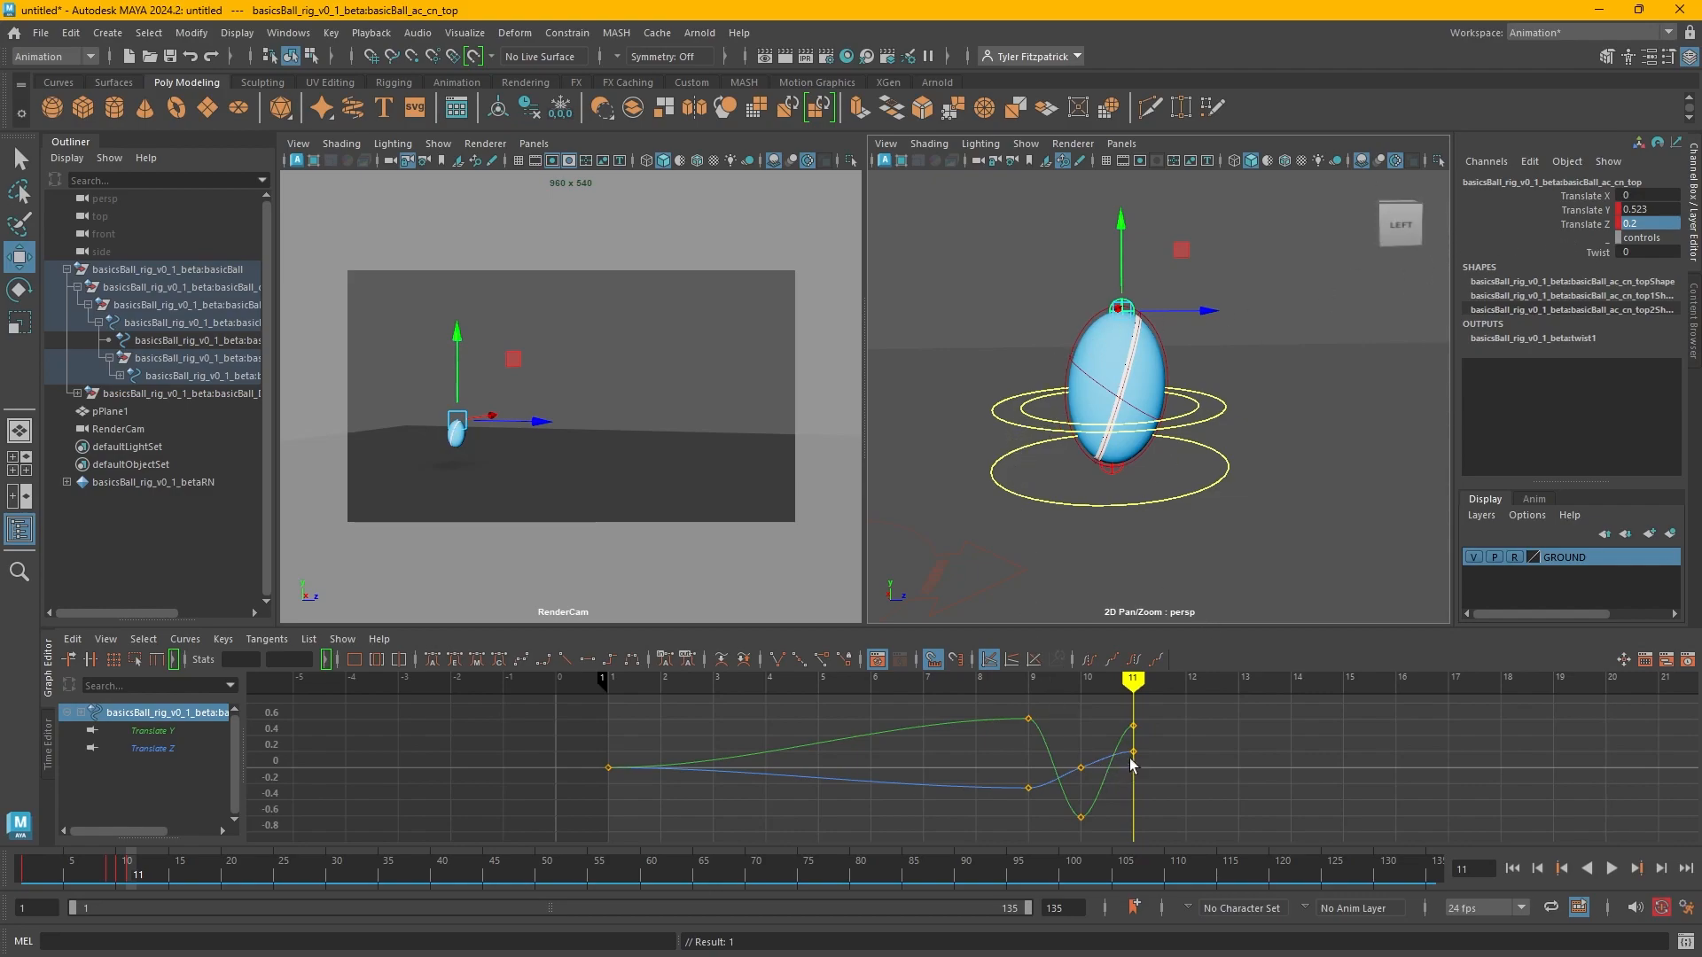
Return the ball to its round shape at the frame 18 apex by keying the top control's Translate Y and Translate Z at 0.
{"action": "left_click", "coordinate": [1226, 479]}
{"action": "key", "text": "f"}
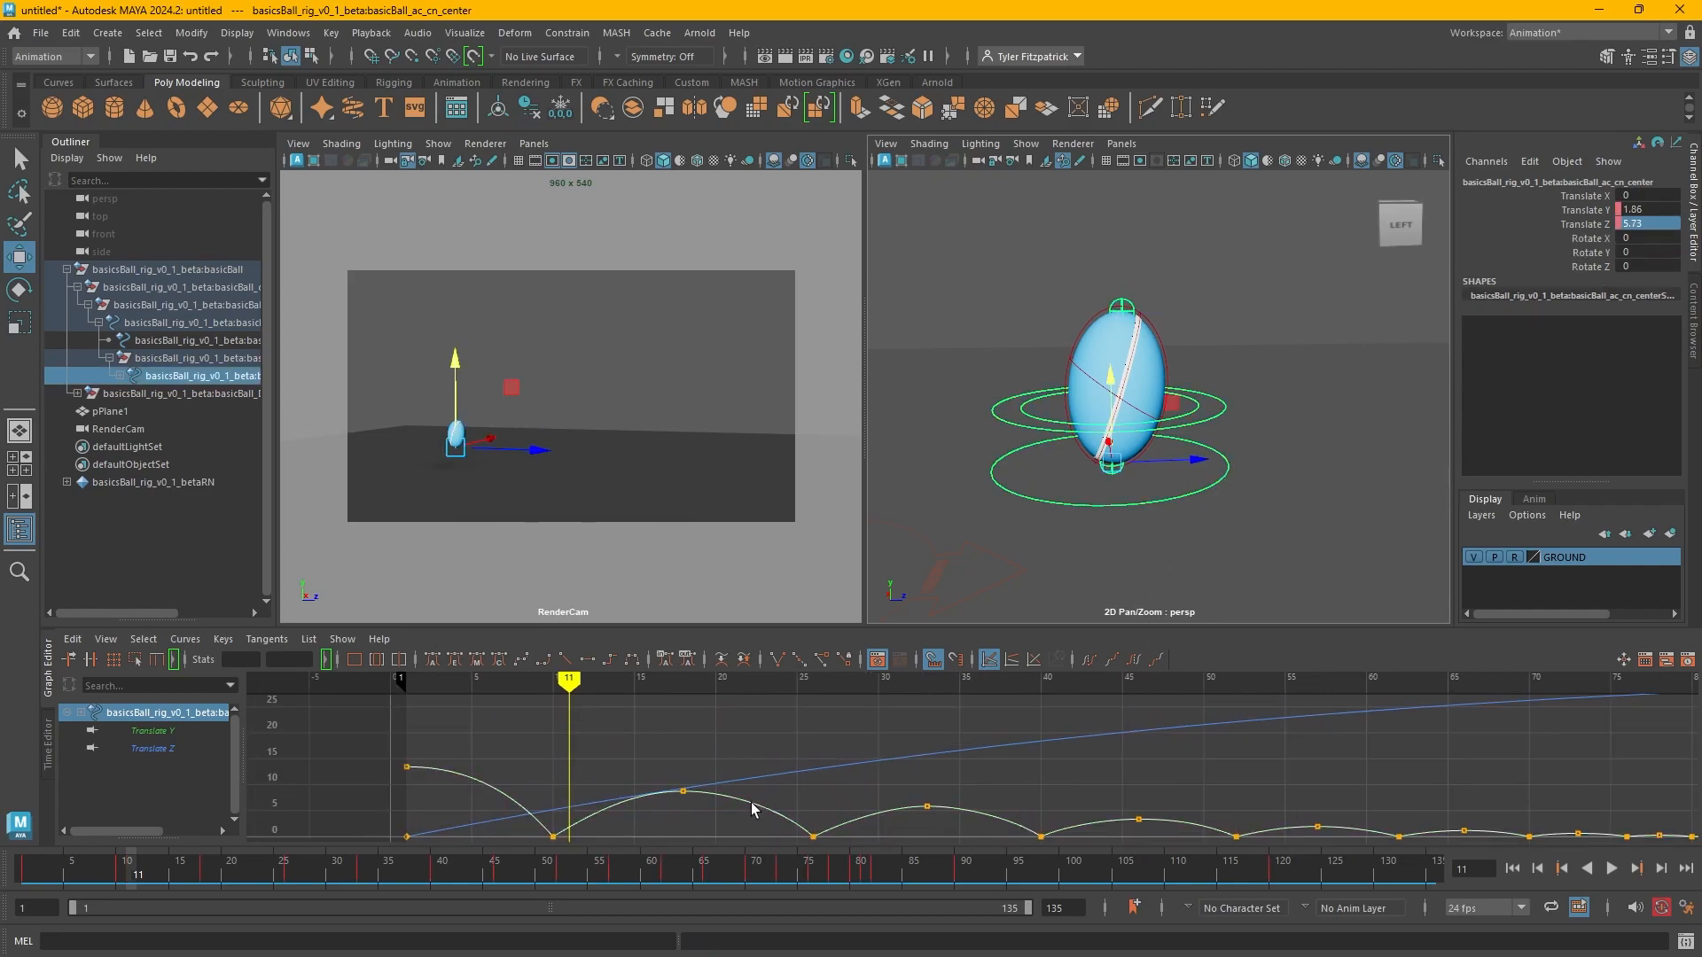
{"action": "key", "text": "period"}
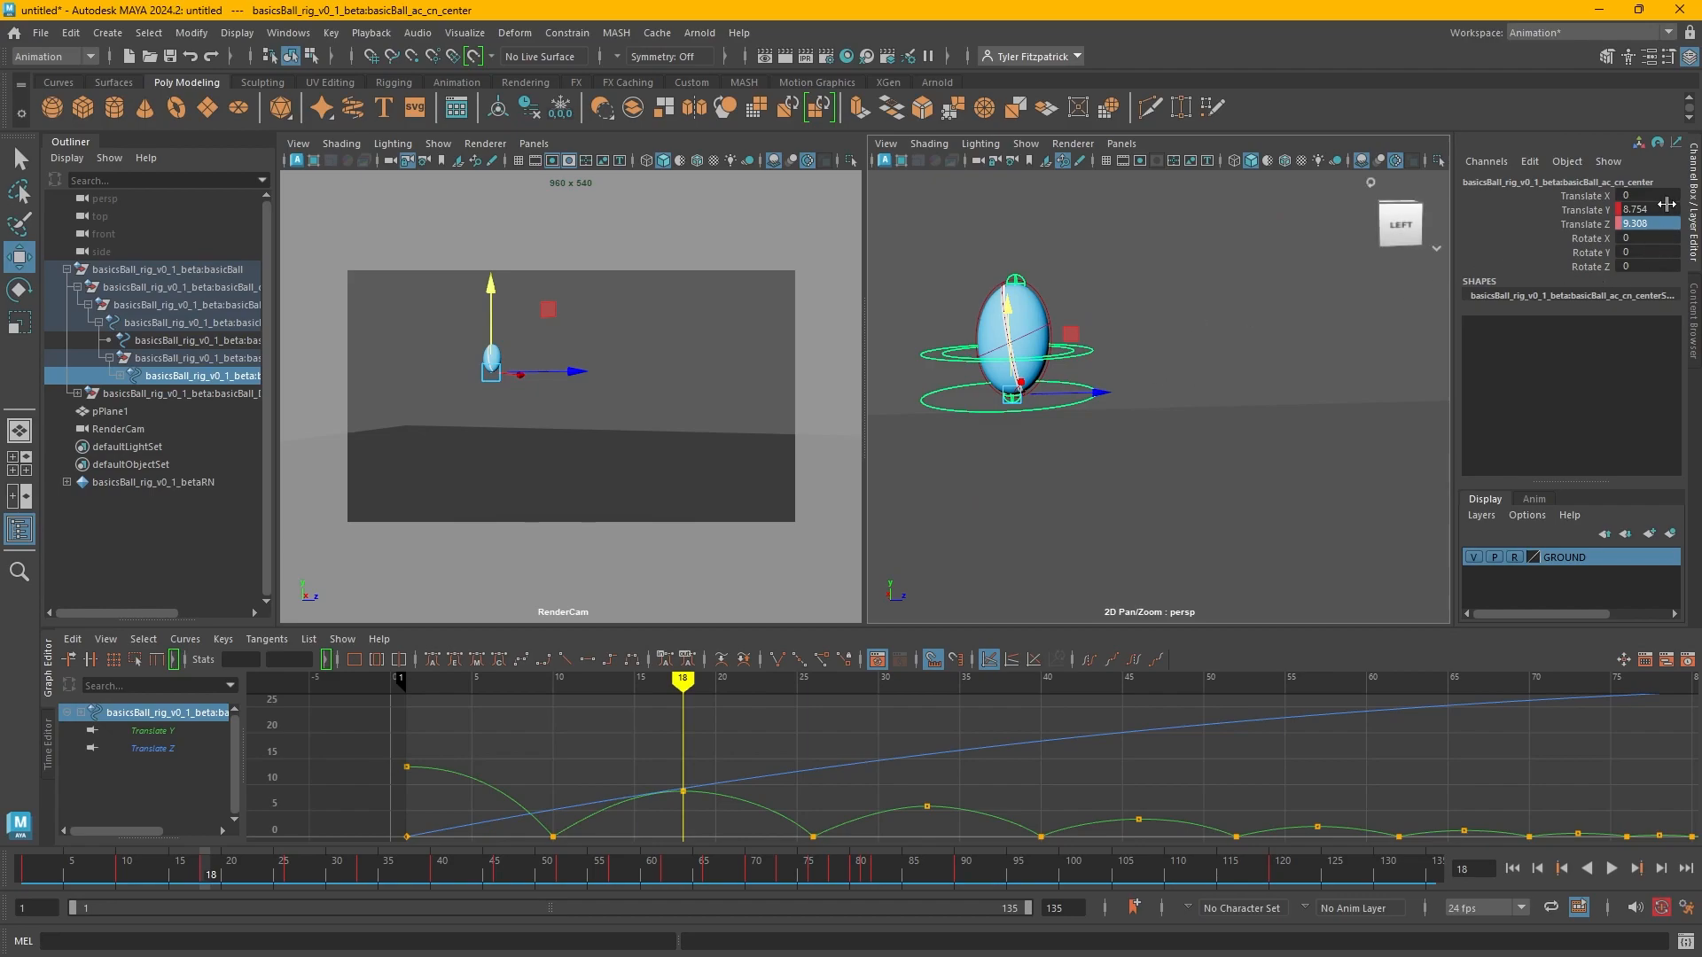
{"action": "left_click", "coordinate": [1017, 286]}
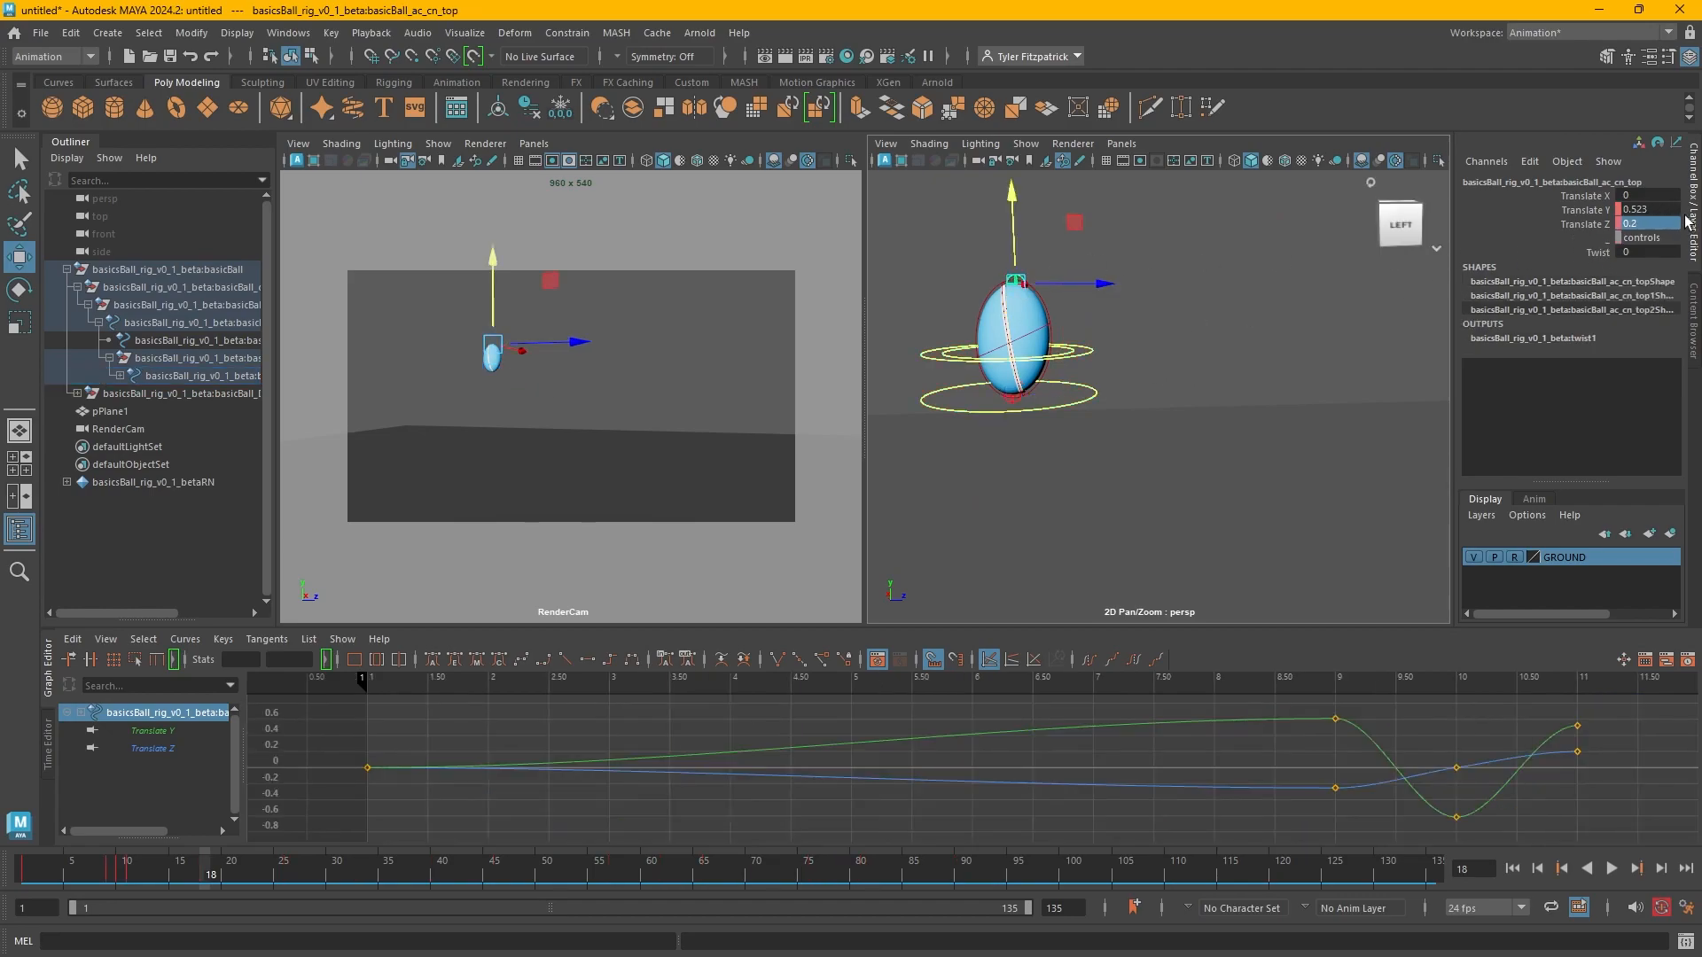
{"action": "left_click_drag", "start_coordinate": [1645, 220], "coordinate": [1663, 225]}
{"action": "left_click", "coordinate": [1670, 213]}
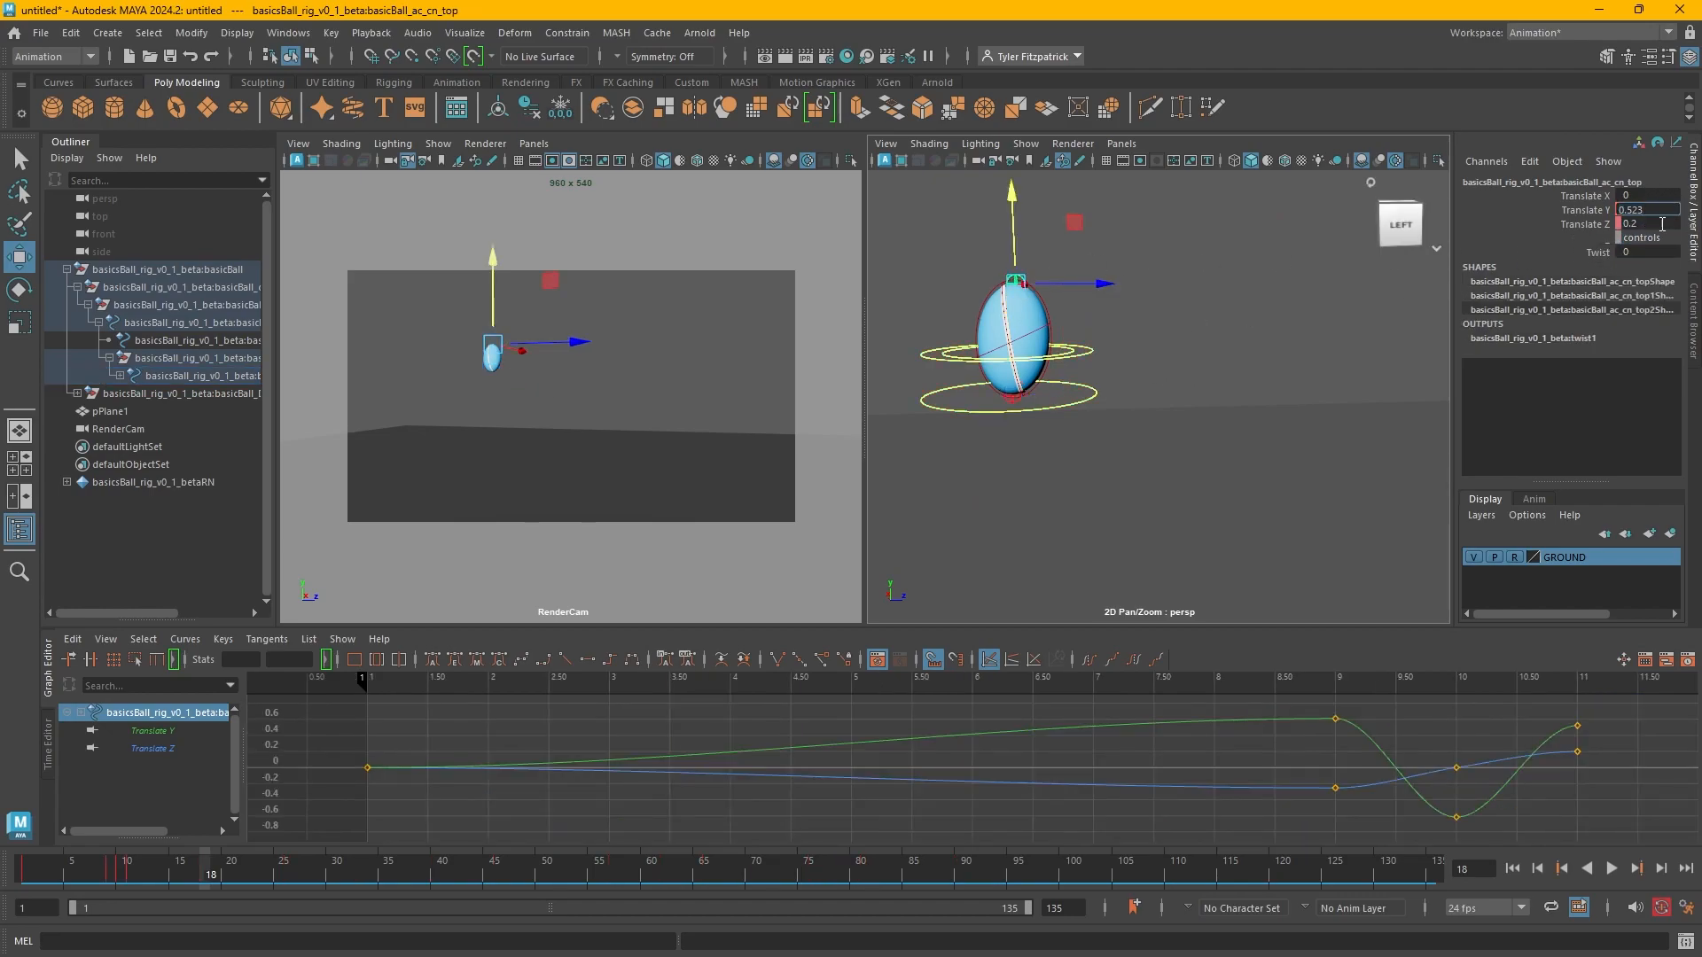
{"action": "type", "text": "0"}
{"action": "key", "text": "Tab"}
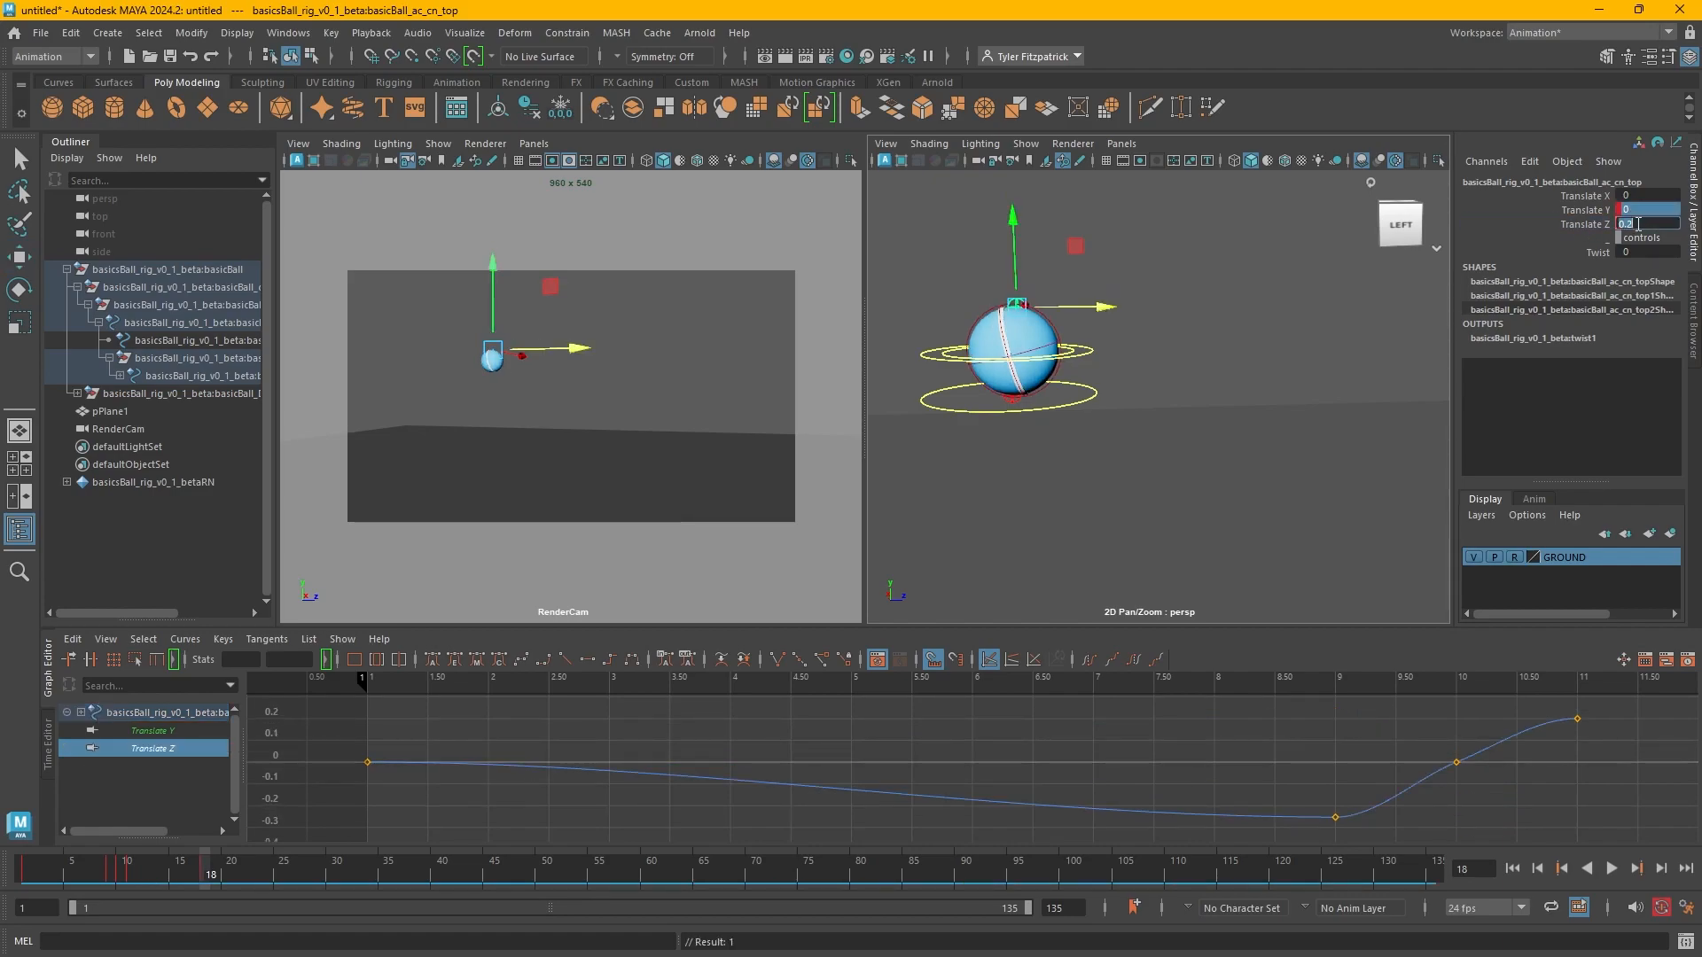
{"action": "type", "text": "0"}
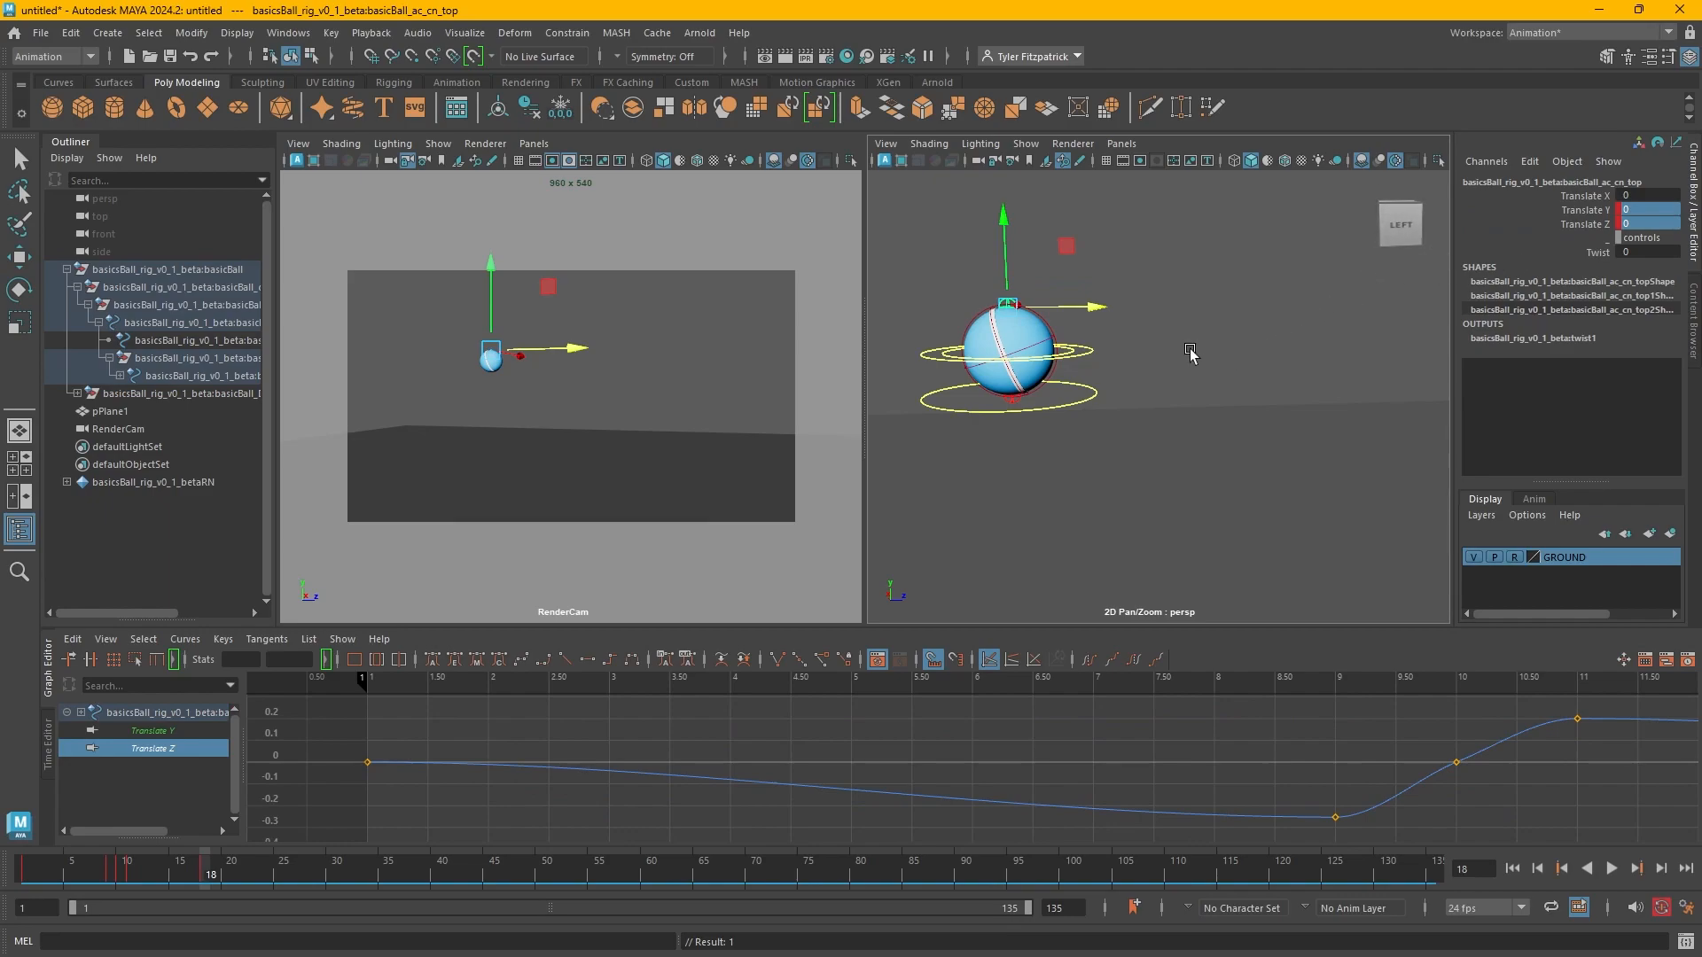
{"action": "key", "text": "Return"}
Play and scrub through the first bounce to review the squash and stretch.
{"action": "middle_click_drag", "start_coordinate": [1264, 368], "coordinate": [1321, 352], "text": "alt"}
{"action": "scroll", "coordinate": [1521, 754], "scroll_direction": "down", "scroll_amount": 5}
{"action": "mouse_move", "coordinate": [1522, 753]}
{"action": "middle_mouse_down", "text": "alt"}
{"action": "mouse_move", "coordinate": [1306, 792]}
{"action": "mouse_move", "coordinate": [1137, 790]}
{"action": "middle_mouse_up", "text": "alt"}
{"action": "mouse_move", "coordinate": [1154, 682]}
{"action": "left_mouse_down"}
{"action": "mouse_move", "coordinate": [870, 682]}
{"action": "mouse_move", "coordinate": [1106, 682]}
{"action": "mouse_move", "coordinate": [1146, 658]}
{"action": "mouse_move", "coordinate": [1292, 700]}
{"action": "mouse_move", "coordinate": [1152, 718]}
{"action": "mouse_move", "coordinate": [1459, 748]}
{"action": "left_mouse_up"}
{"action": "mouse_move", "coordinate": [1459, 748]}
{"action": "middle_mouse_down", "text": "alt"}
{"action": "mouse_move", "coordinate": [1265, 703]}
{"action": "mouse_move", "coordinate": [1087, 715]}
{"action": "middle_mouse_up", "text": "alt"}
{"action": "key", "text": "alt+v"}
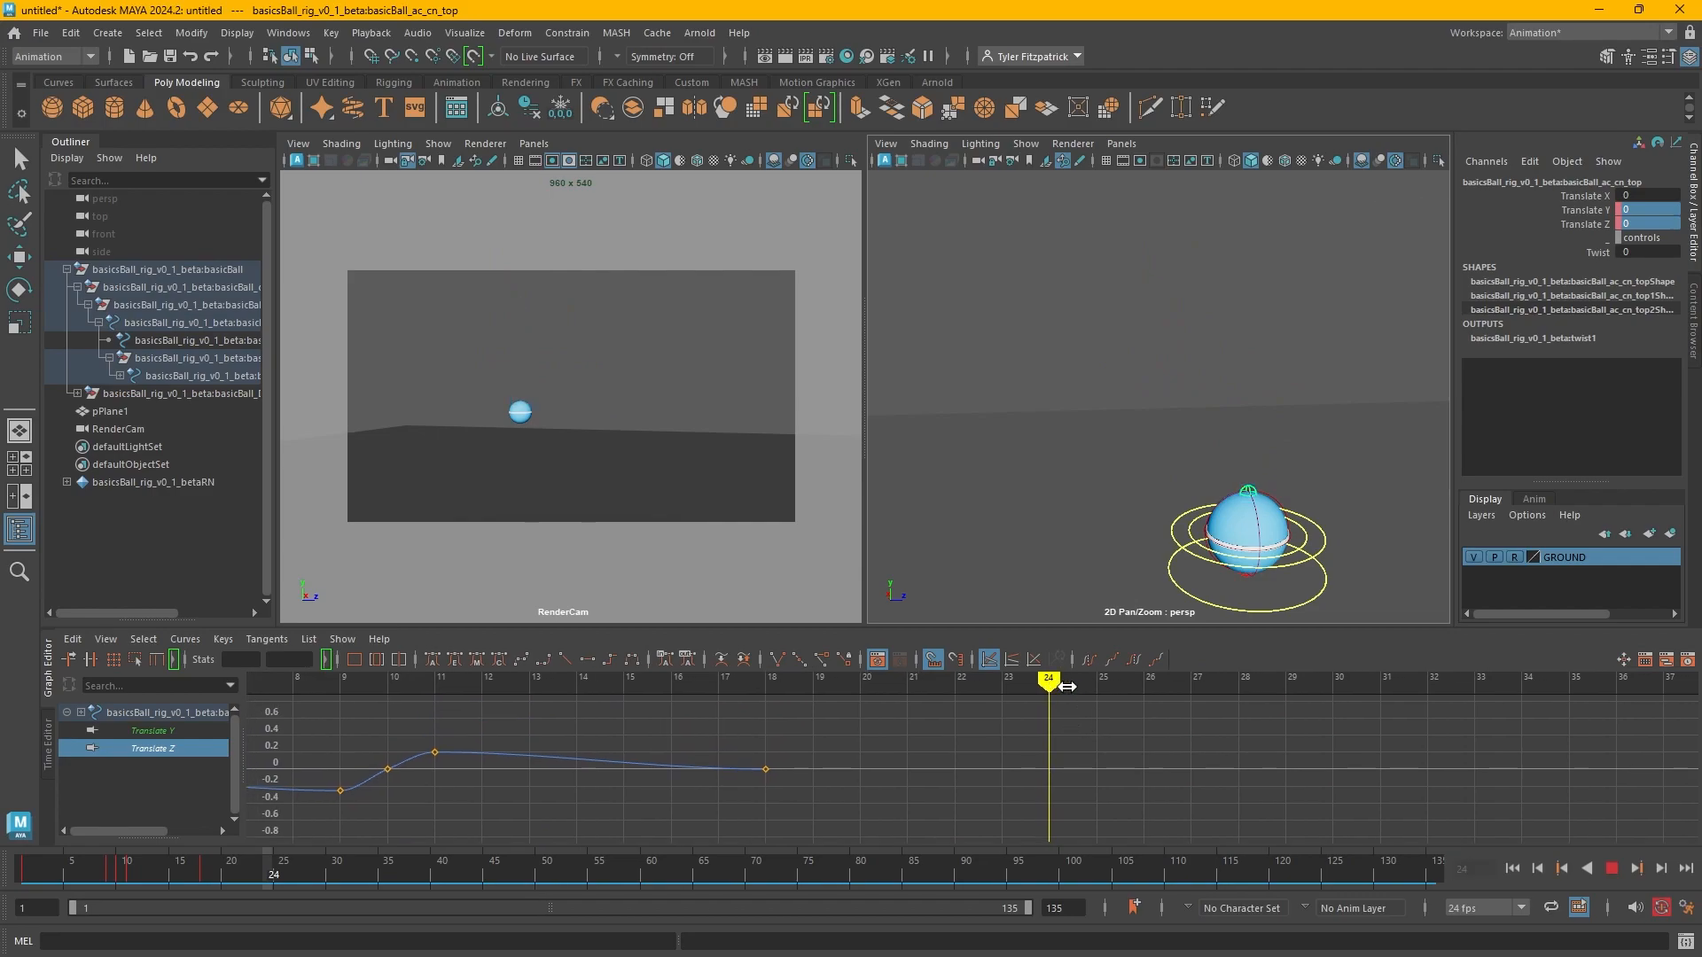
{"action": "mouse_move", "coordinate": [1145, 699]}
{"action": "left_mouse_down"}
{"action": "mouse_move", "coordinate": [1522, 715]}
{"action": "mouse_move", "coordinate": [1615, 741]}
{"action": "mouse_move", "coordinate": [706, 786]}
{"action": "left_mouse_up"}
{"action": "middle_click_drag", "start_coordinate": [601, 706], "coordinate": [843, 676], "text": "alt"}
Copy the top control's keys from frames 9 to 11 and paste them at frame 25, just before the second ground contact.
{"action": "key", "text": "f"}
{"action": "left_click", "coordinate": [1108, 328]}
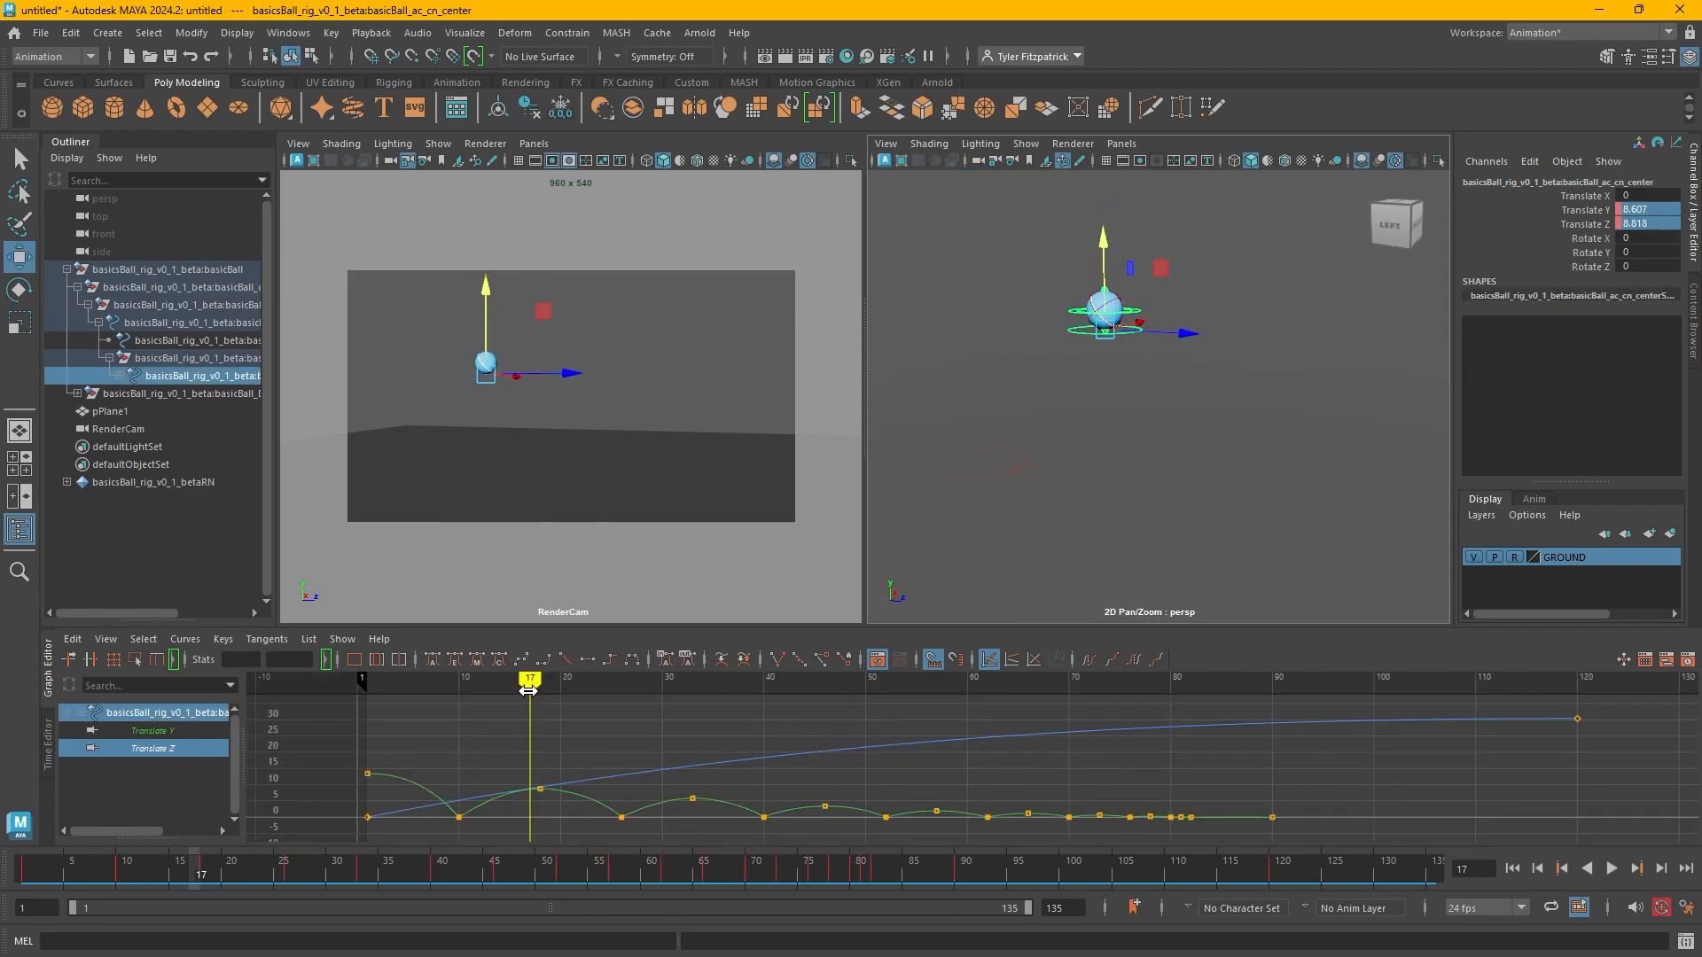
{"action": "left_click_drag", "start_coordinate": [529, 682], "coordinate": [609, 707]}
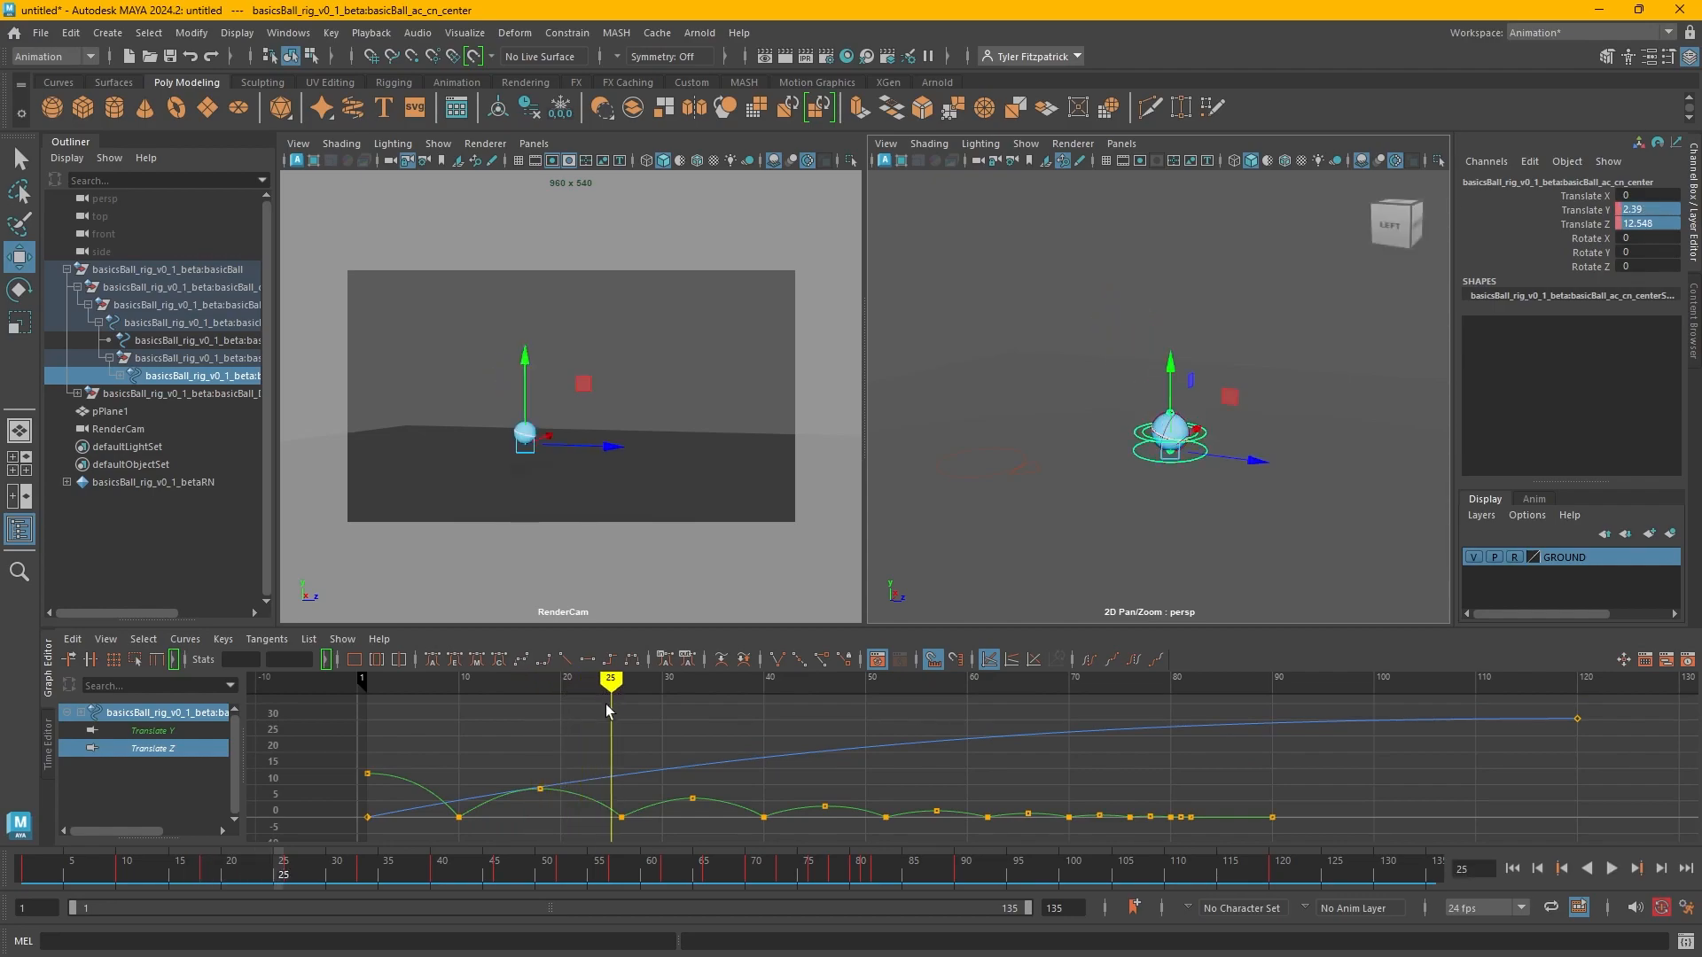
{"action": "key", "text": "f"}
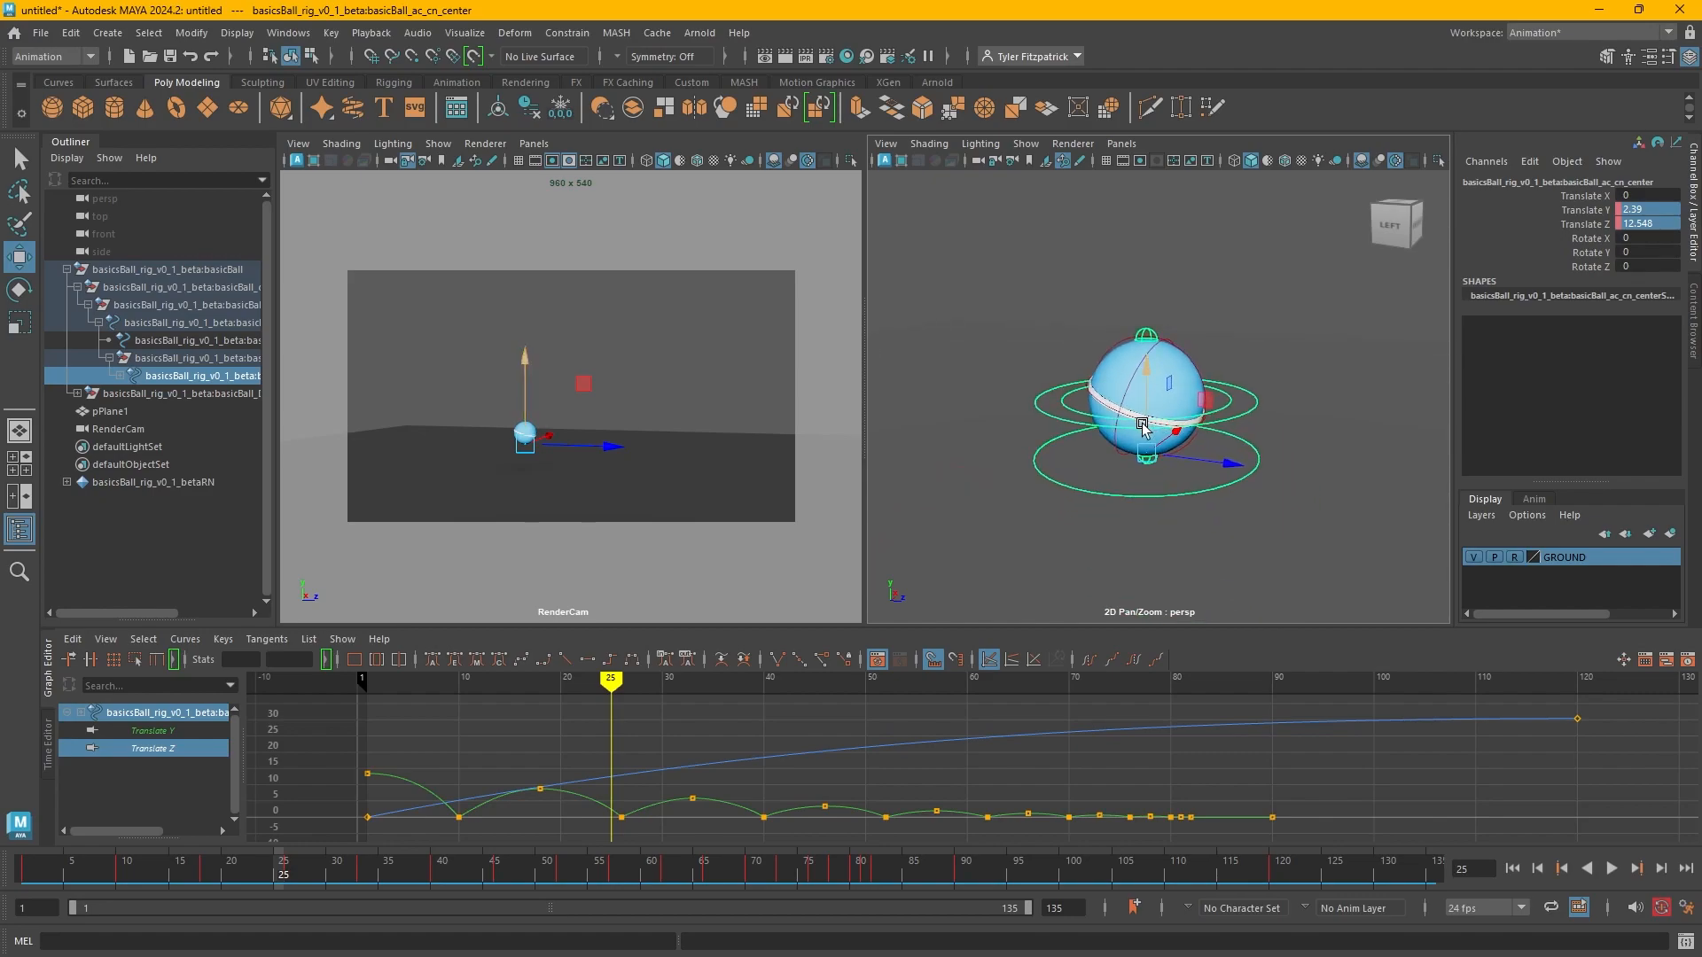
{"action": "scroll", "coordinate": [614, 825], "scroll_direction": "up", "scroll_amount": 3}
{"action": "middle_click_drag", "start_coordinate": [637, 811], "coordinate": [1110, 734], "text": "alt"}
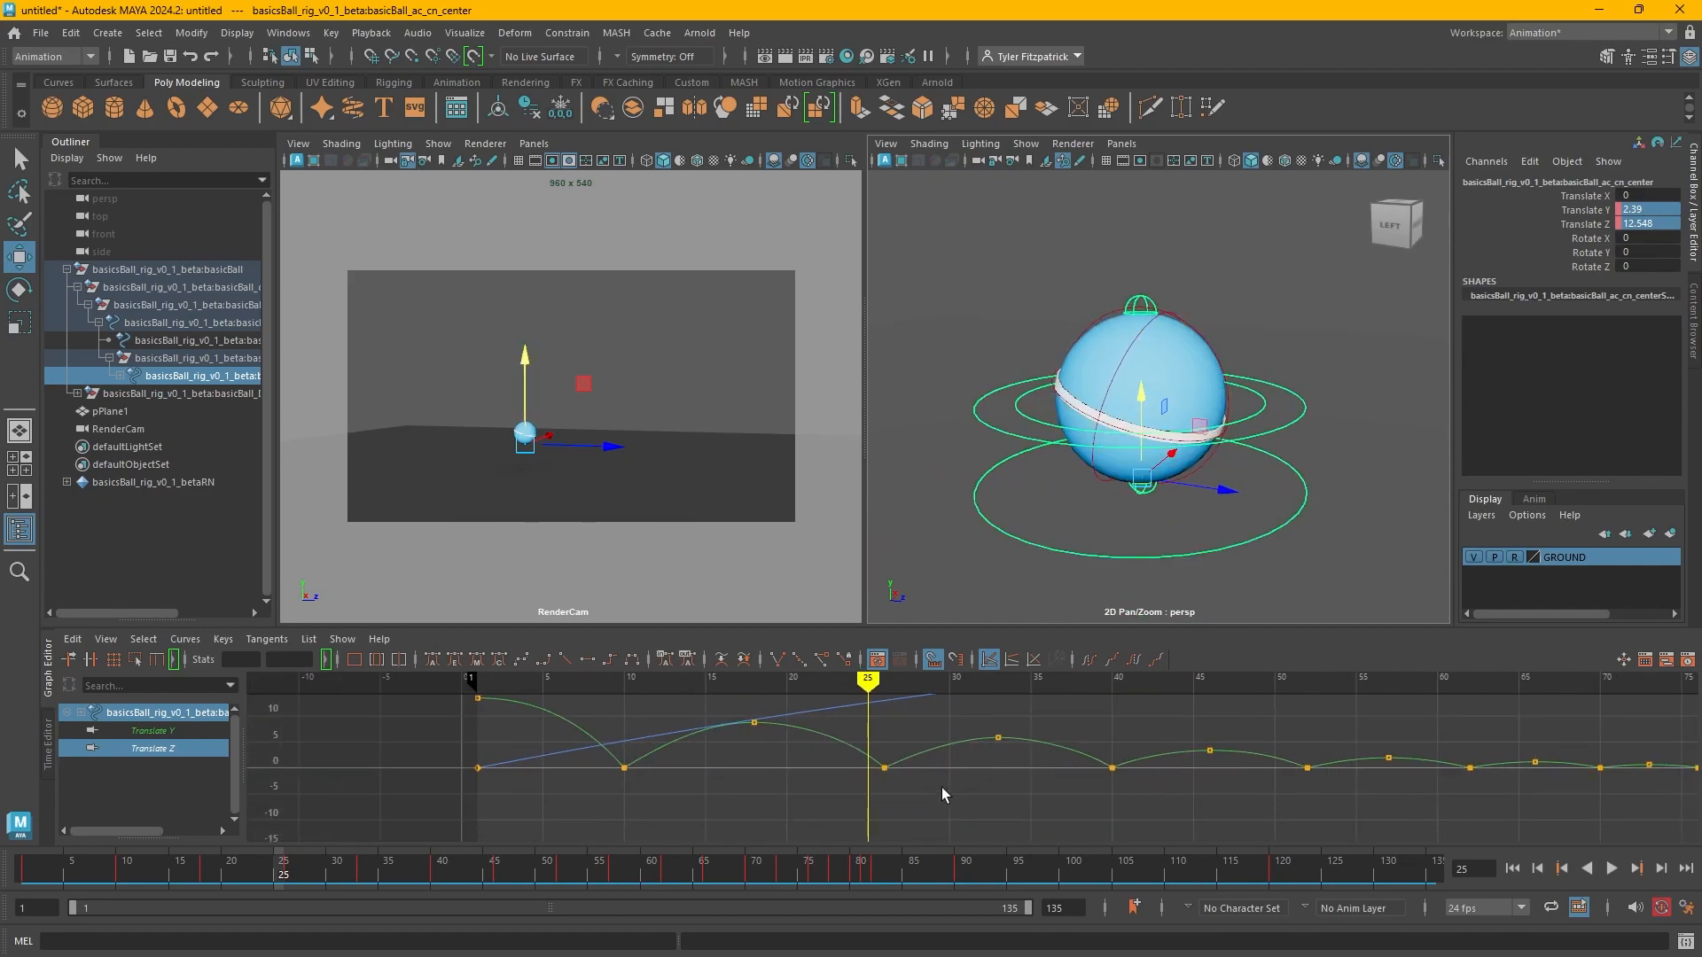
{"action": "left_click", "coordinate": [1143, 303]}
{"action": "middle_click_drag", "start_coordinate": [1296, 787], "coordinate": [621, 789], "text": "alt"}
{"action": "scroll", "coordinate": [820, 796], "scroll_direction": "down", "scroll_amount": 2}
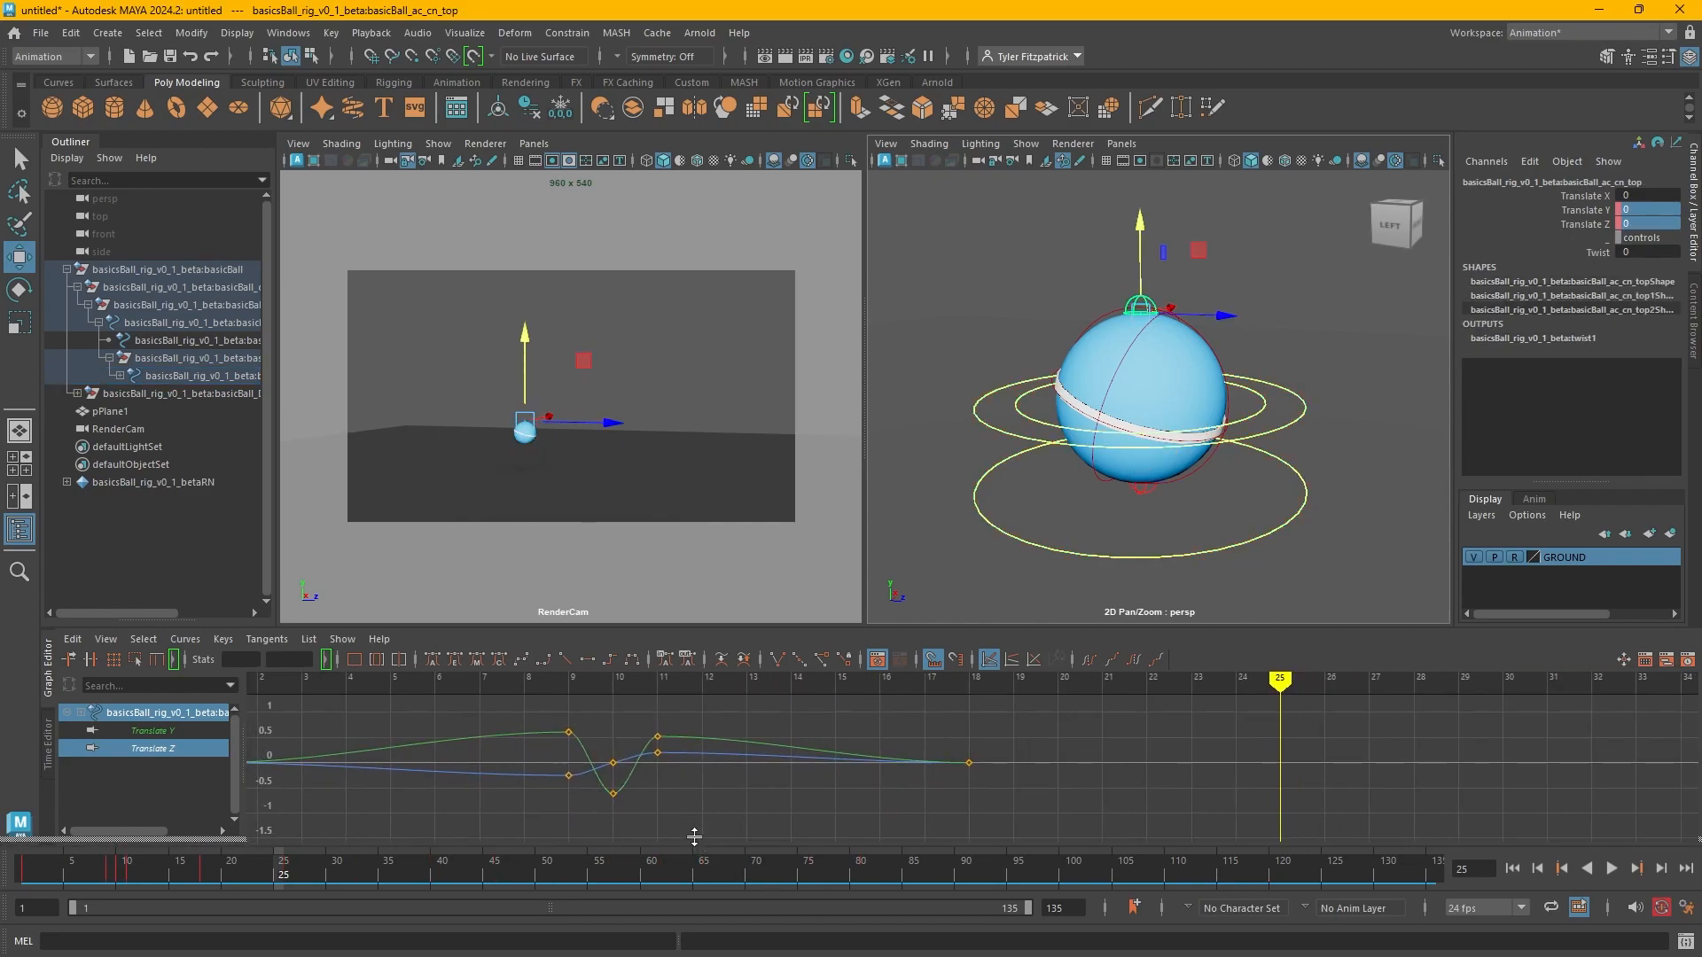
{"action": "left_click_drag", "start_coordinate": [691, 817], "coordinate": [510, 689]}
{"action": "key", "text": "ctrl+c"}
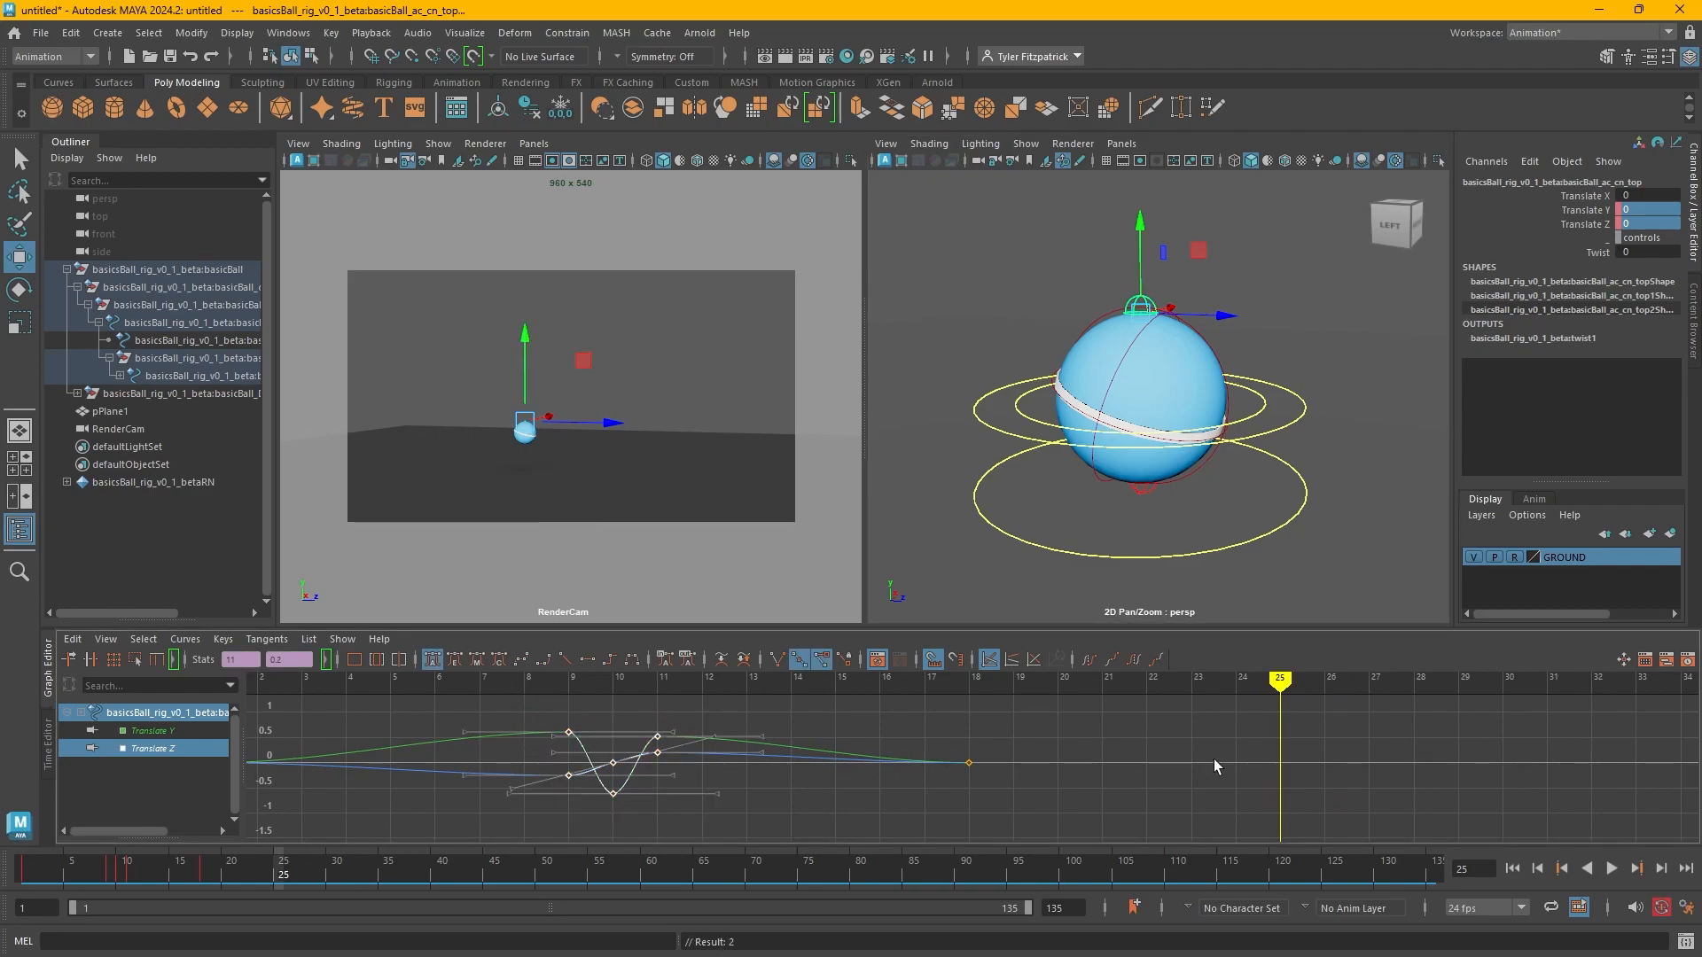
{"action": "key", "text": "ctrl+v"}
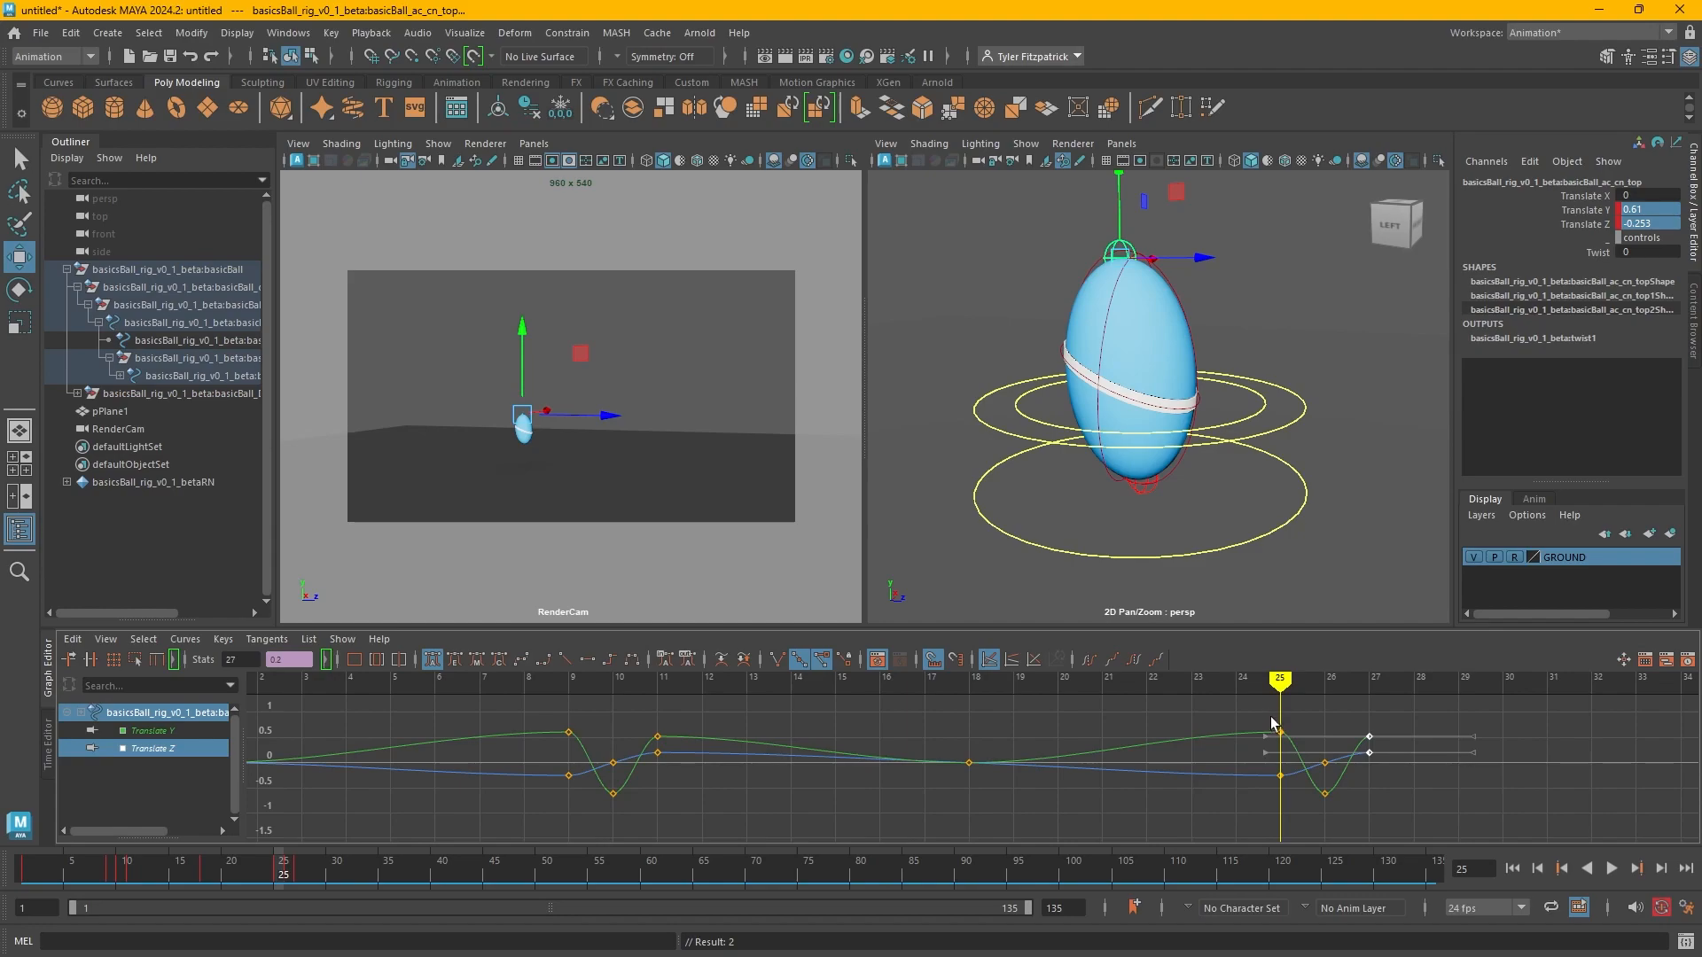
Inspect the pasted squash at frame 26 and enlarge the Graph Editor around the new keys.
{"action": "mouse_move", "coordinate": [1281, 680]}
{"action": "left_mouse_down"}
{"action": "mouse_move", "coordinate": [1373, 687]}
{"action": "mouse_move", "coordinate": [1324, 691]}
{"action": "mouse_move", "coordinate": [1256, 734]}
{"action": "mouse_move", "coordinate": [1306, 736]}
{"action": "mouse_move", "coordinate": [1280, 753]}
{"action": "mouse_move", "coordinate": [1311, 769]}
{"action": "left_mouse_up"}
{"action": "left_click_drag", "start_coordinate": [1298, 578], "coordinate": [1259, 417], "text": "alt"}
{"action": "scroll", "coordinate": [1258, 417], "scroll_direction": "up", "scroll_amount": 3}
{"action": "scroll", "coordinate": [1383, 801], "scroll_direction": "up", "scroll_amount": 3}
{"action": "middle_click_drag", "start_coordinate": [1548, 812], "coordinate": [1111, 747], "text": "alt"}
{"action": "left_click_drag", "start_coordinate": [1108, 628], "coordinate": [1104, 500]}
{"action": "middle_click_drag", "start_coordinate": [1163, 674], "coordinate": [1090, 633], "text": "alt"}
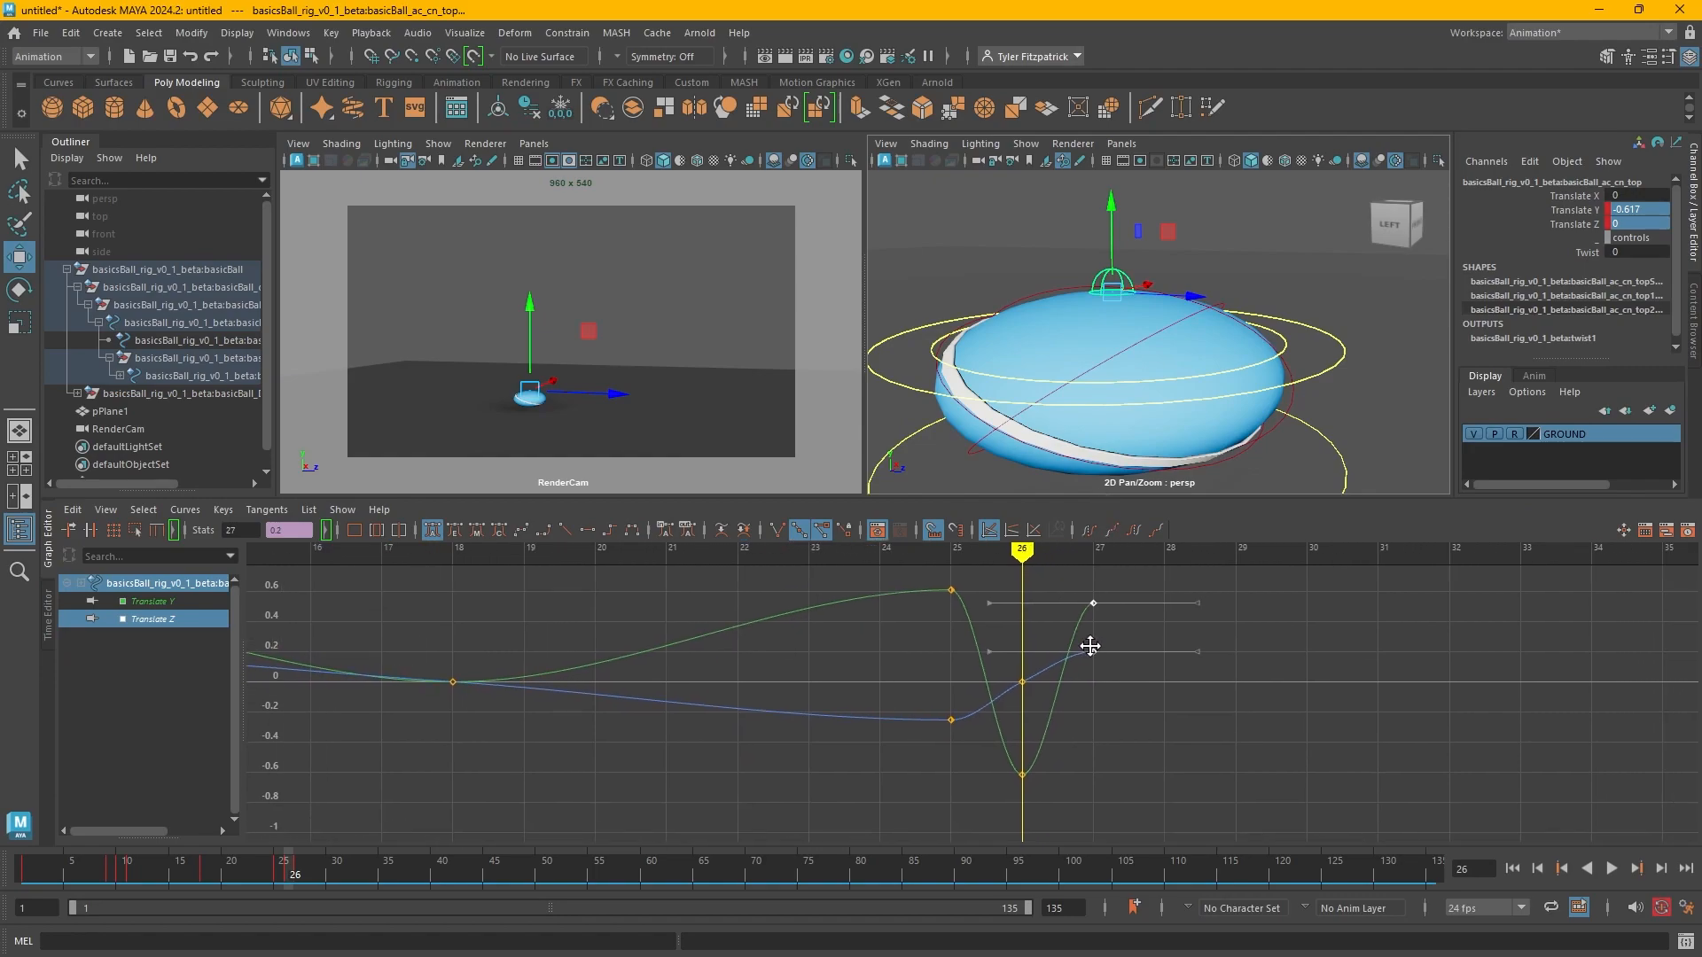
Scale down the values of the keys at frames 25 to 27 around zero, bringing Translate Y at frame 26 to about -0.506.
{"action": "left_click_drag", "start_coordinate": [919, 571], "coordinate": [1179, 828]}
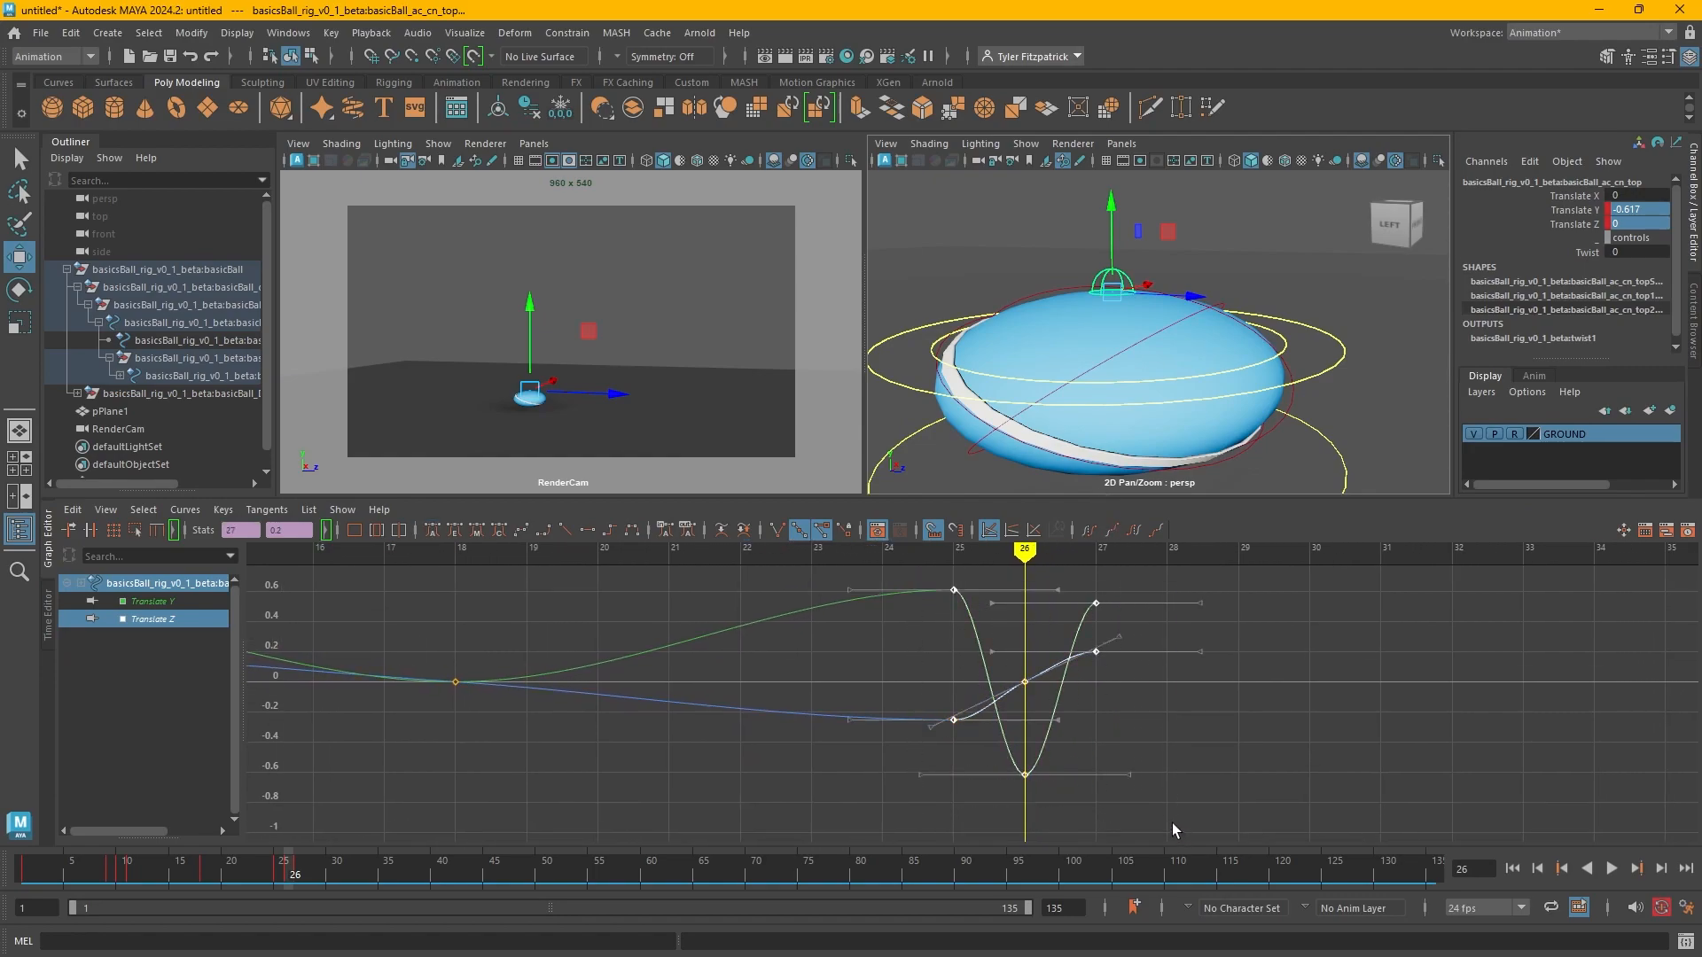
{"action": "key", "text": "r"}
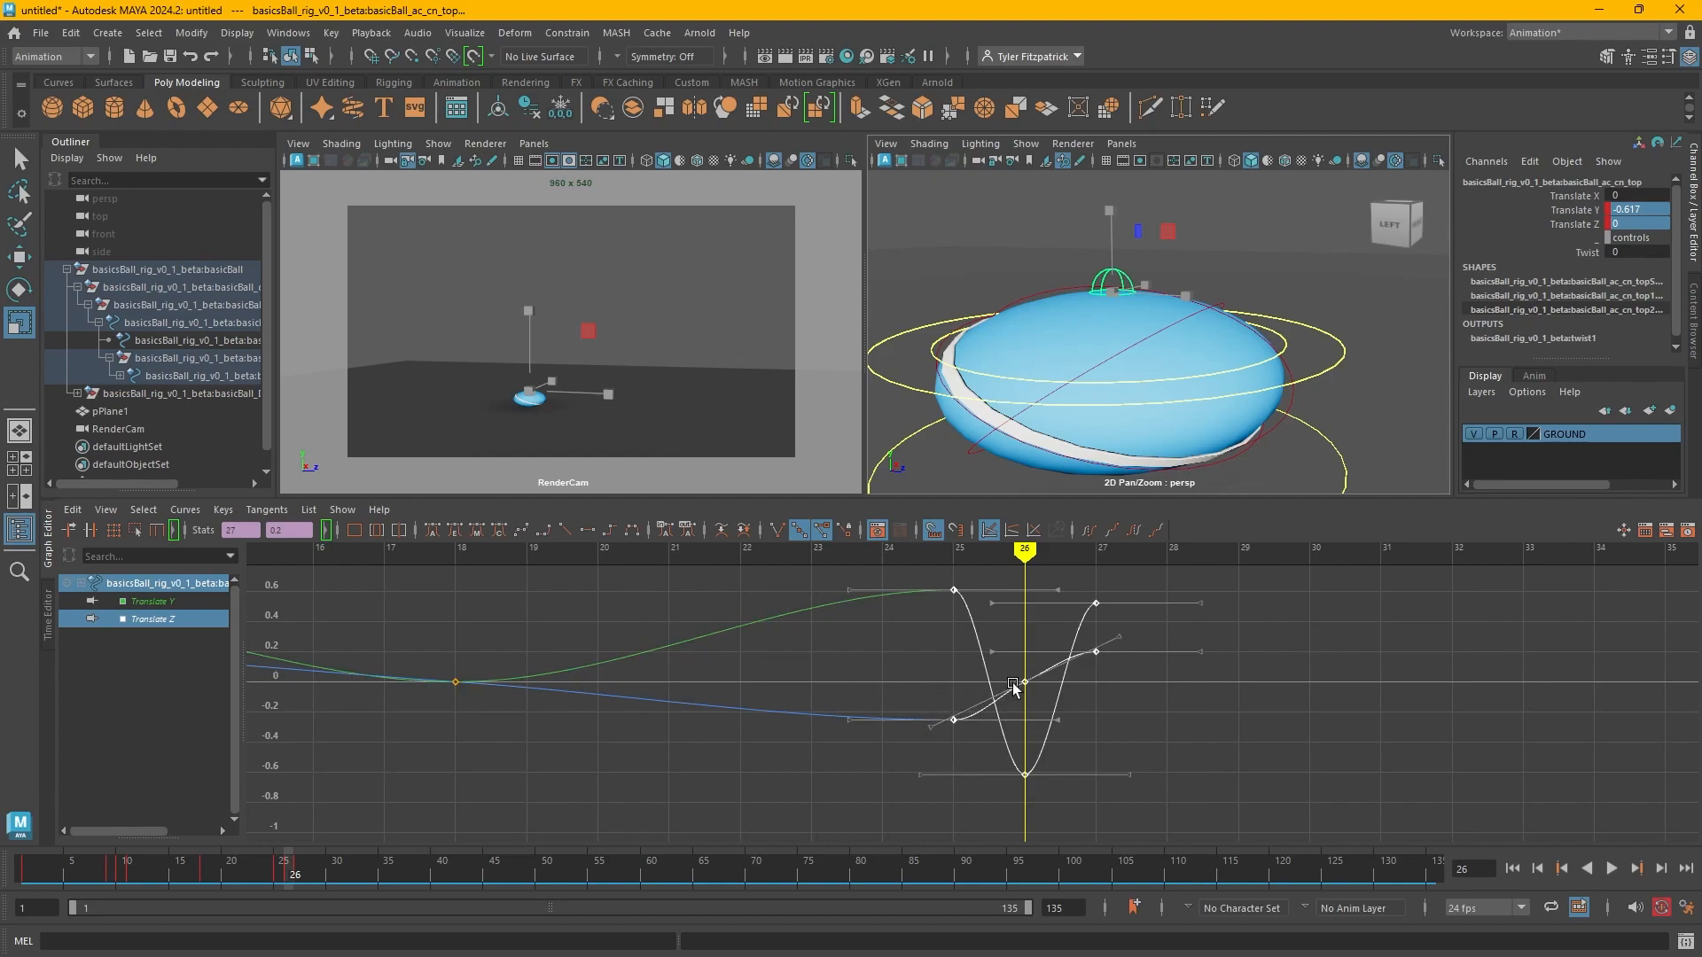
{"action": "middle_click_drag", "start_coordinate": [1013, 679], "coordinate": [1025, 700], "text": "shift"}
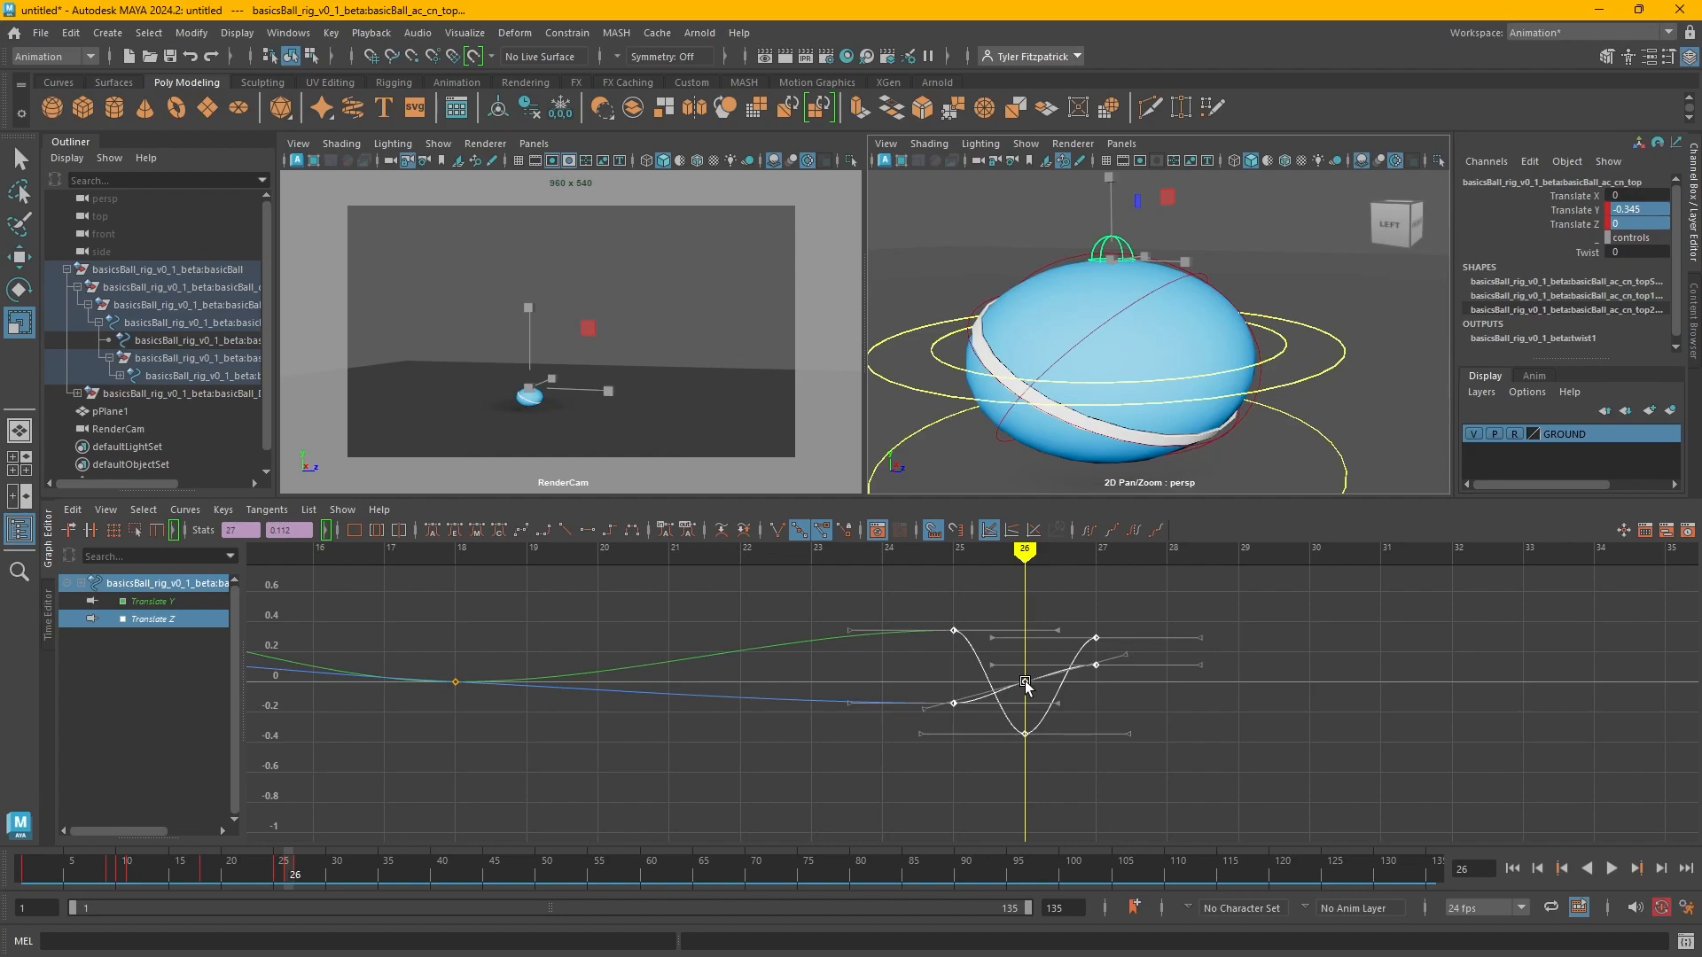
{"action": "key", "text": "ctrl+z"}
{"action": "left_click_drag", "start_coordinate": [1025, 679], "coordinate": [1029, 691]}
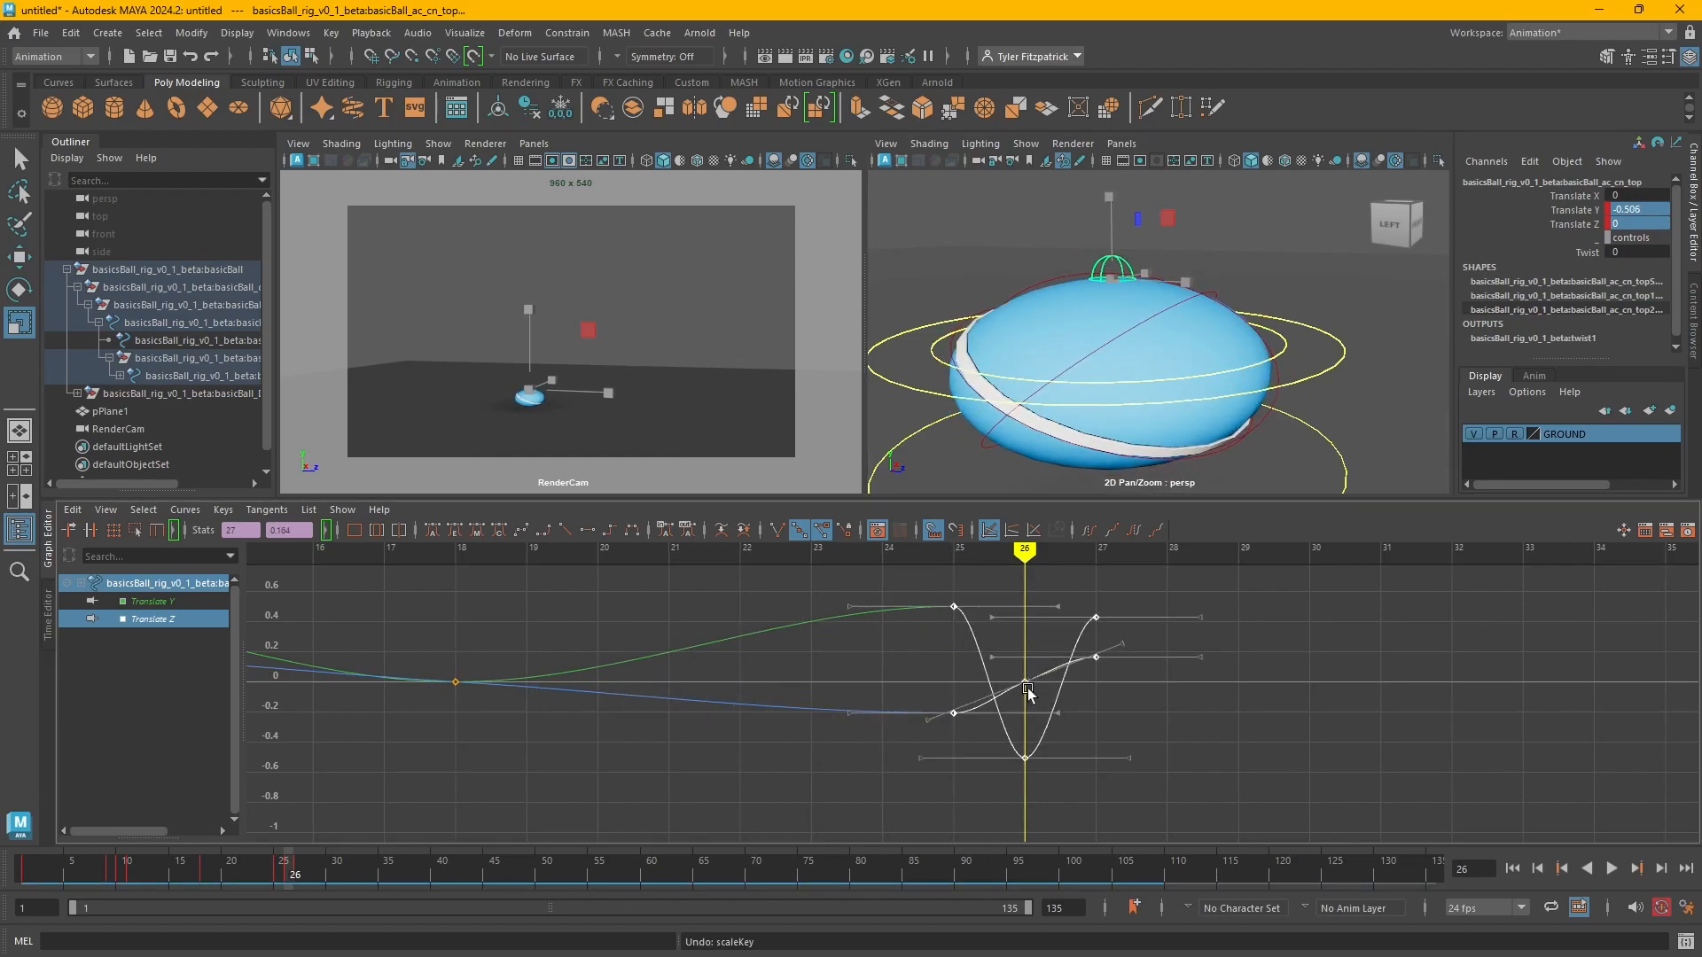
{"action": "left_click", "coordinate": [1245, 714]}
Scrub around the second ground contact to review the reduced squash and stretch.
{"action": "left_click_drag", "start_coordinate": [1011, 543], "coordinate": [1038, 712]}
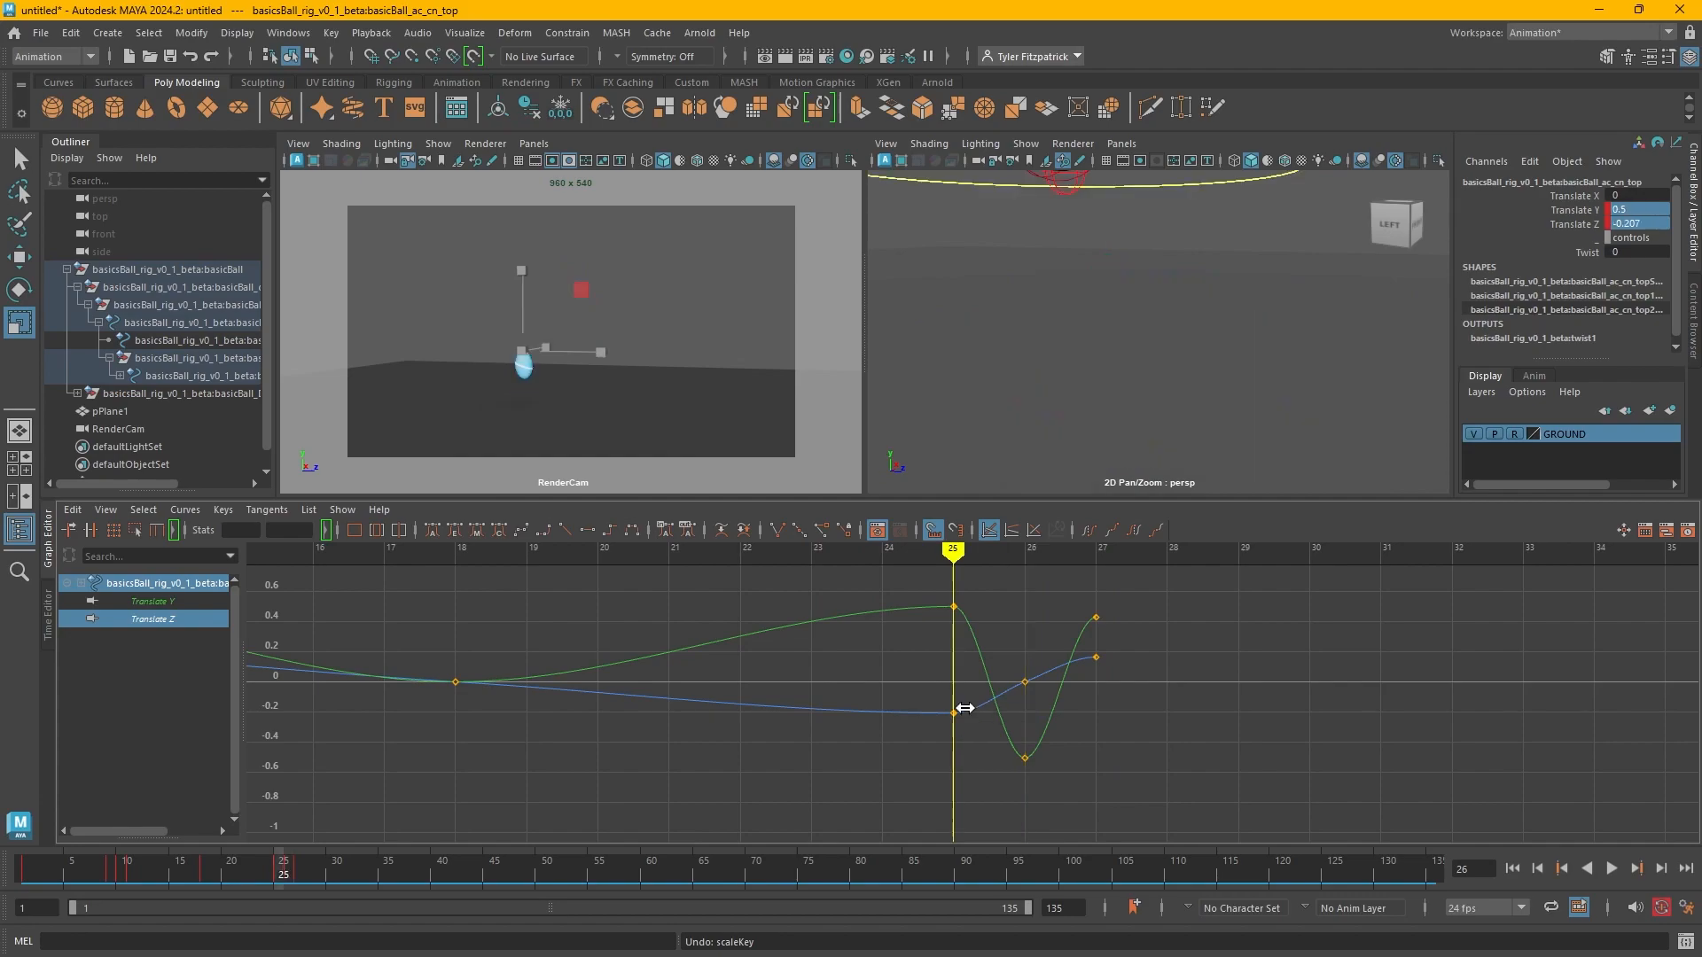
{"action": "scroll", "coordinate": [1213, 686], "scroll_direction": "down", "scroll_amount": 5}
{"action": "middle_click_drag", "start_coordinate": [1185, 683], "coordinate": [1161, 695], "text": "alt"}
{"action": "mouse_move", "coordinate": [954, 559]}
{"action": "left_mouse_down"}
{"action": "mouse_move", "coordinate": [352, 615]}
{"action": "mouse_move", "coordinate": [531, 651]}
{"action": "mouse_move", "coordinate": [637, 568]}
{"action": "mouse_move", "coordinate": [771, 683]}
{"action": "mouse_move", "coordinate": [1097, 749]}
{"action": "mouse_move", "coordinate": [957, 725]}
{"action": "left_mouse_up"}
{"action": "left_click_drag", "start_coordinate": [764, 662], "coordinate": [687, 727]}
Copy the top control's neutral keys from frame 18 and paste them at the frame 33 apex, located on the center control's curve.
{"action": "key", "text": "Up"}
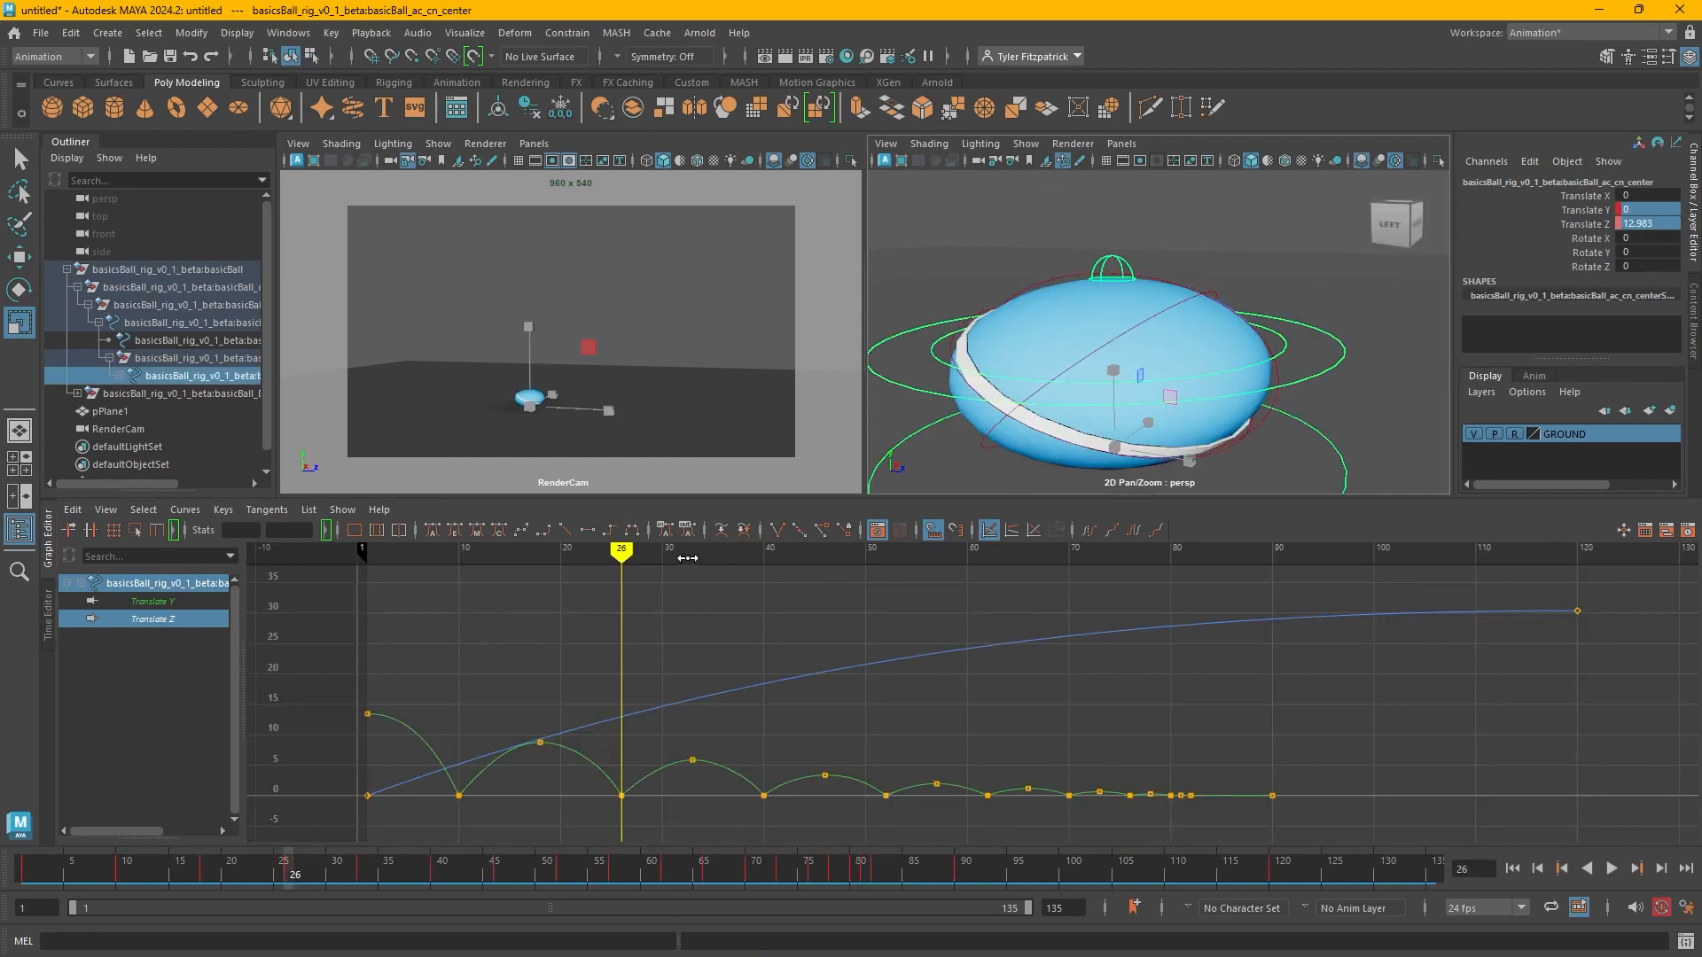
{"action": "left_click", "coordinate": [689, 558]}
{"action": "right_click_drag", "start_coordinate": [1183, 344], "coordinate": [834, 314], "text": "alt"}
{"action": "mouse_move", "coordinate": [1308, 347]}
{"action": "middle_mouse_down", "text": "alt"}
{"action": "mouse_move", "coordinate": [1178, 333]}
{"action": "mouse_move", "coordinate": [1236, 350]}
{"action": "middle_mouse_up", "text": "alt"}
{"action": "left_click_drag", "start_coordinate": [1094, 308], "coordinate": [1102, 326], "text": "alt"}
{"action": "right_click_drag", "start_coordinate": [1046, 239], "coordinate": [1130, 218], "text": "alt"}
{"action": "middle_click_drag", "start_coordinate": [1131, 218], "coordinate": [1175, 348], "text": "alt"}
{"action": "key", "text": "q"}
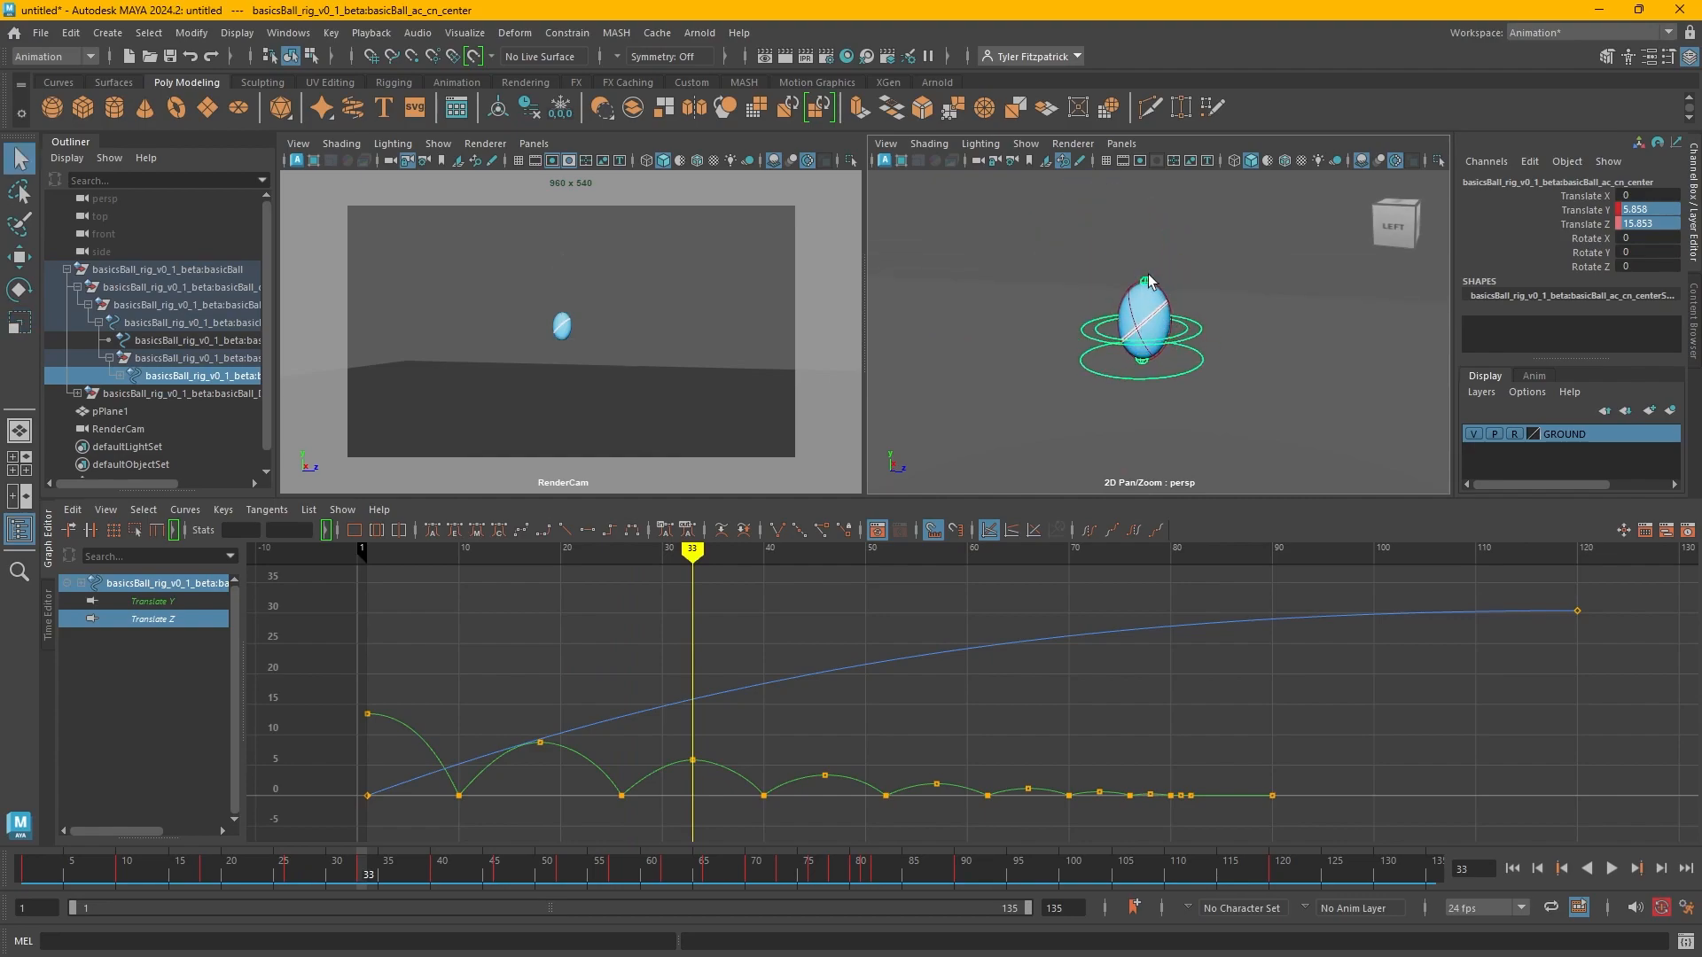
{"action": "left_click", "coordinate": [1150, 276]}
{"action": "middle_click_drag", "start_coordinate": [1190, 697], "coordinate": [689, 701], "text": "alt"}
{"action": "scroll", "coordinate": [822, 717], "scroll_direction": "down", "scroll_amount": 3}
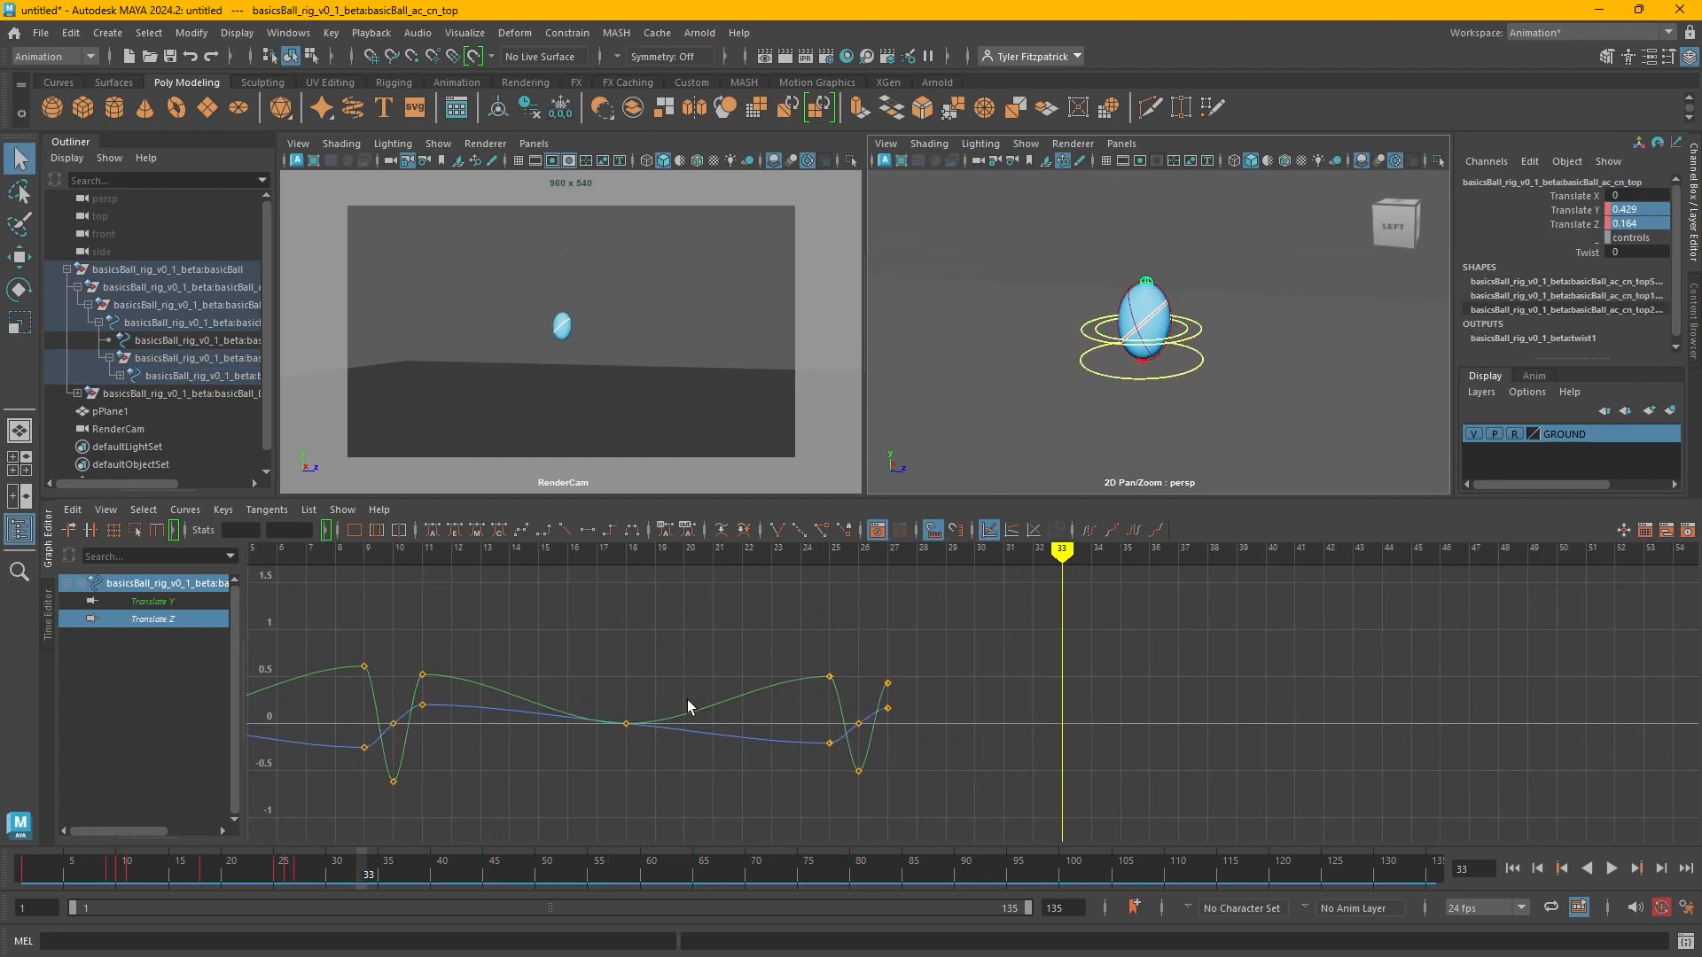
{"action": "left_click_drag", "start_coordinate": [592, 695], "coordinate": [697, 745]}
{"action": "key", "text": "ctrl+c"}
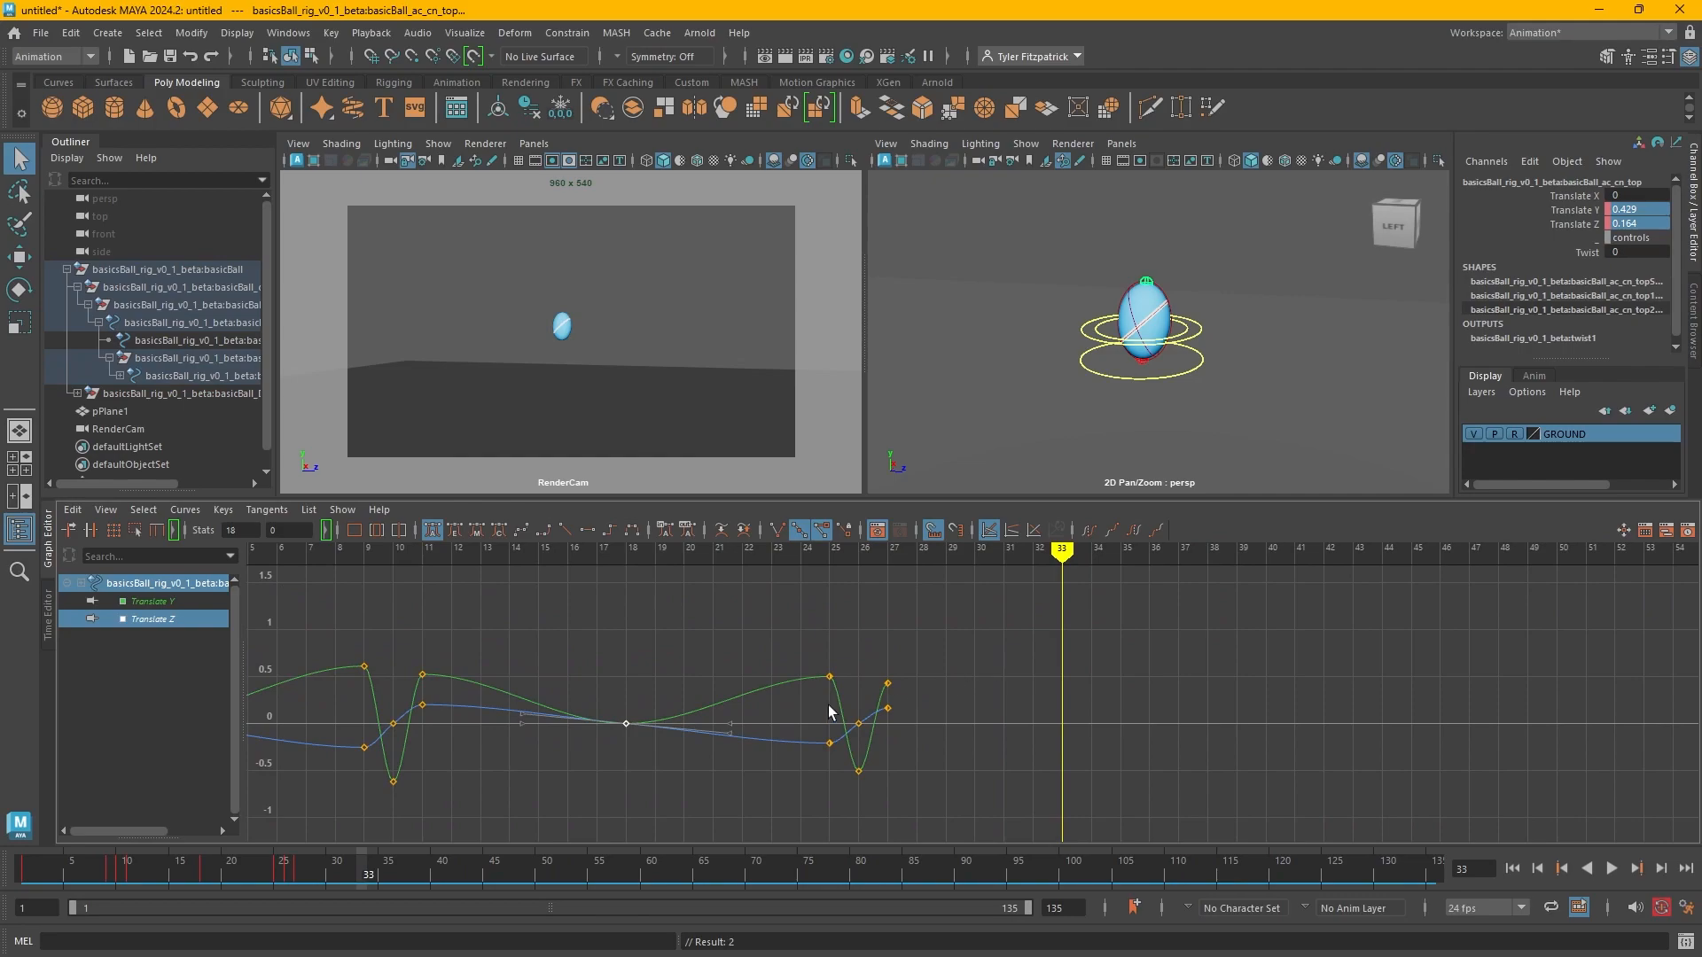
{"action": "key", "text": "ctrl+v"}
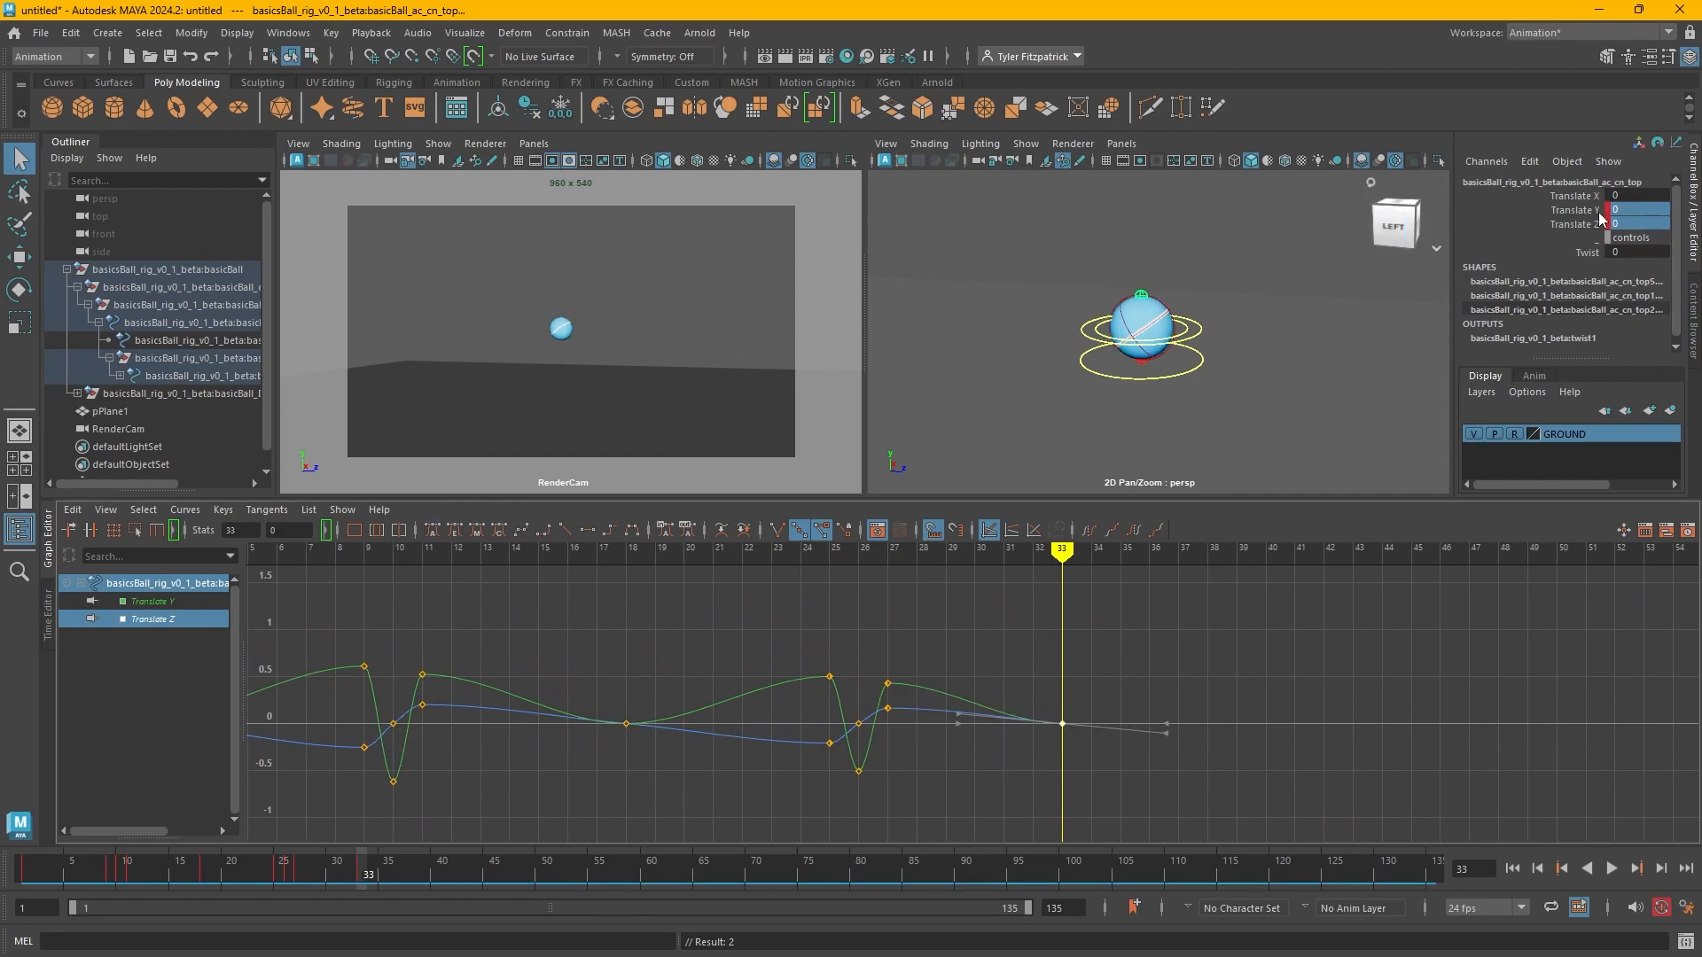
Copy the top control's keys from frames 25 to 27 and paste them at frame 39, just before the third ground contact.
{"action": "middle_click_drag", "start_coordinate": [1144, 668], "coordinate": [966, 661], "text": "alt"}
{"action": "scroll", "coordinate": [981, 691], "scroll_direction": "up", "scroll_amount": 3}
{"action": "middle_click_drag", "start_coordinate": [884, 702], "coordinate": [744, 720], "text": "alt"}
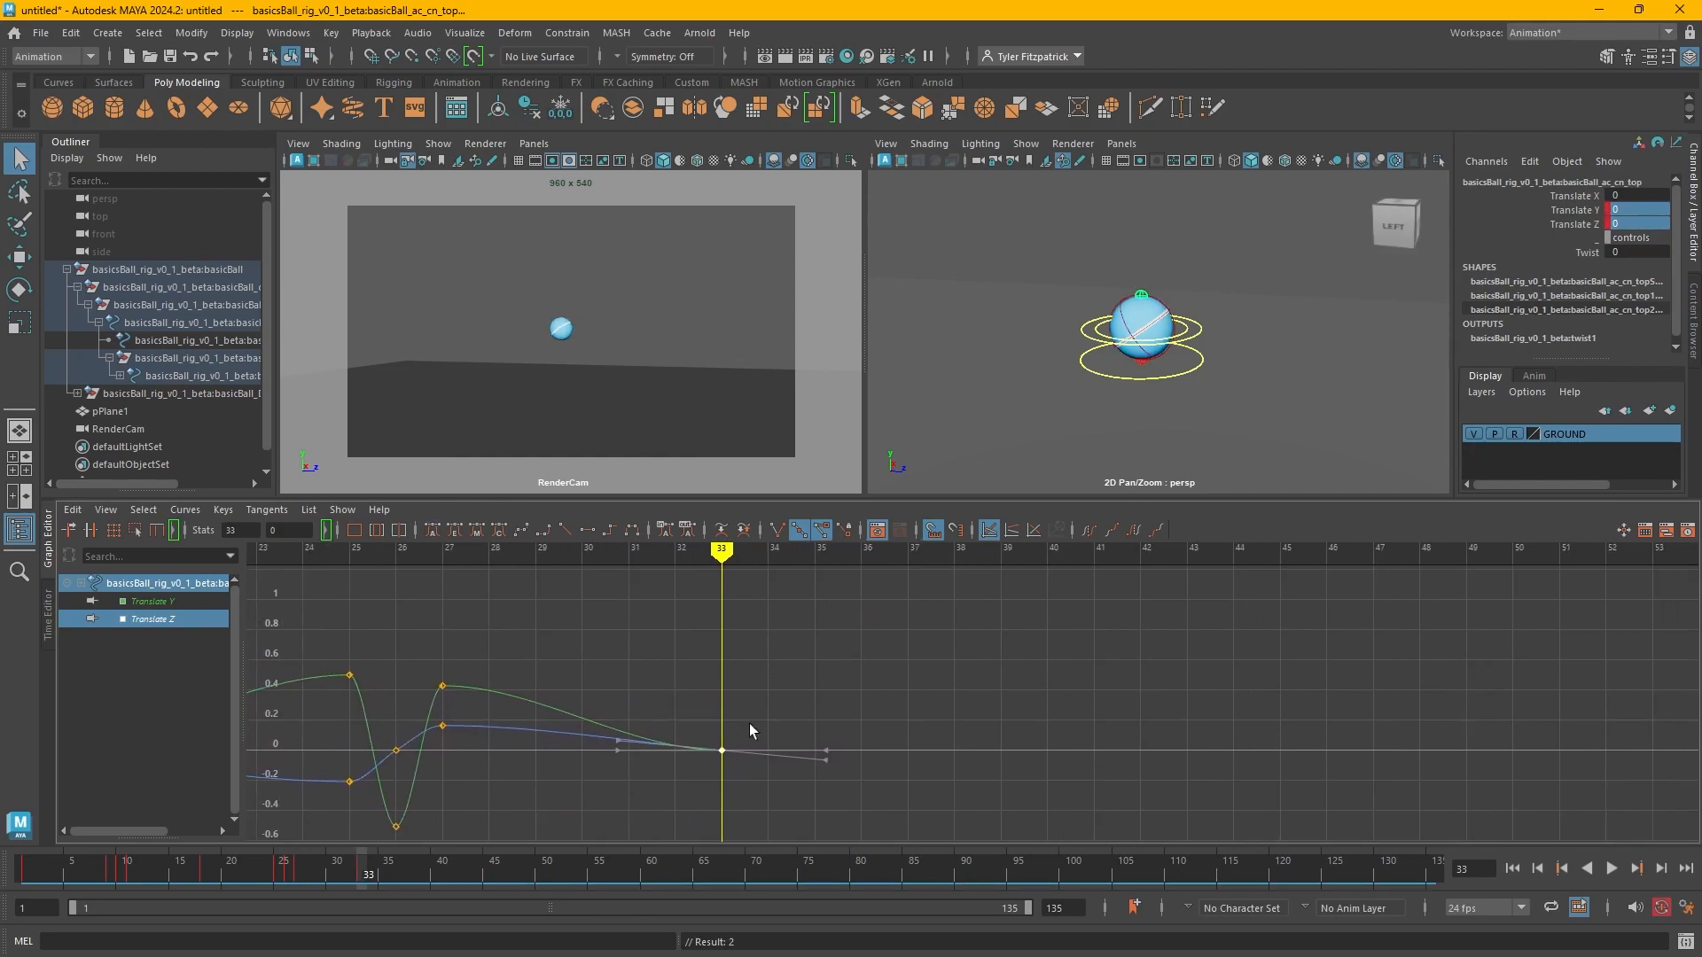
{"action": "left_click", "coordinate": [1205, 360]}
{"action": "left_click_drag", "start_coordinate": [1207, 364], "coordinate": [1285, 434]}
{"action": "middle_click_drag", "start_coordinate": [1292, 460], "coordinate": [1177, 357], "text": "alt"}
{"action": "scroll", "coordinate": [1252, 269], "scroll_direction": "up", "scroll_amount": 3}
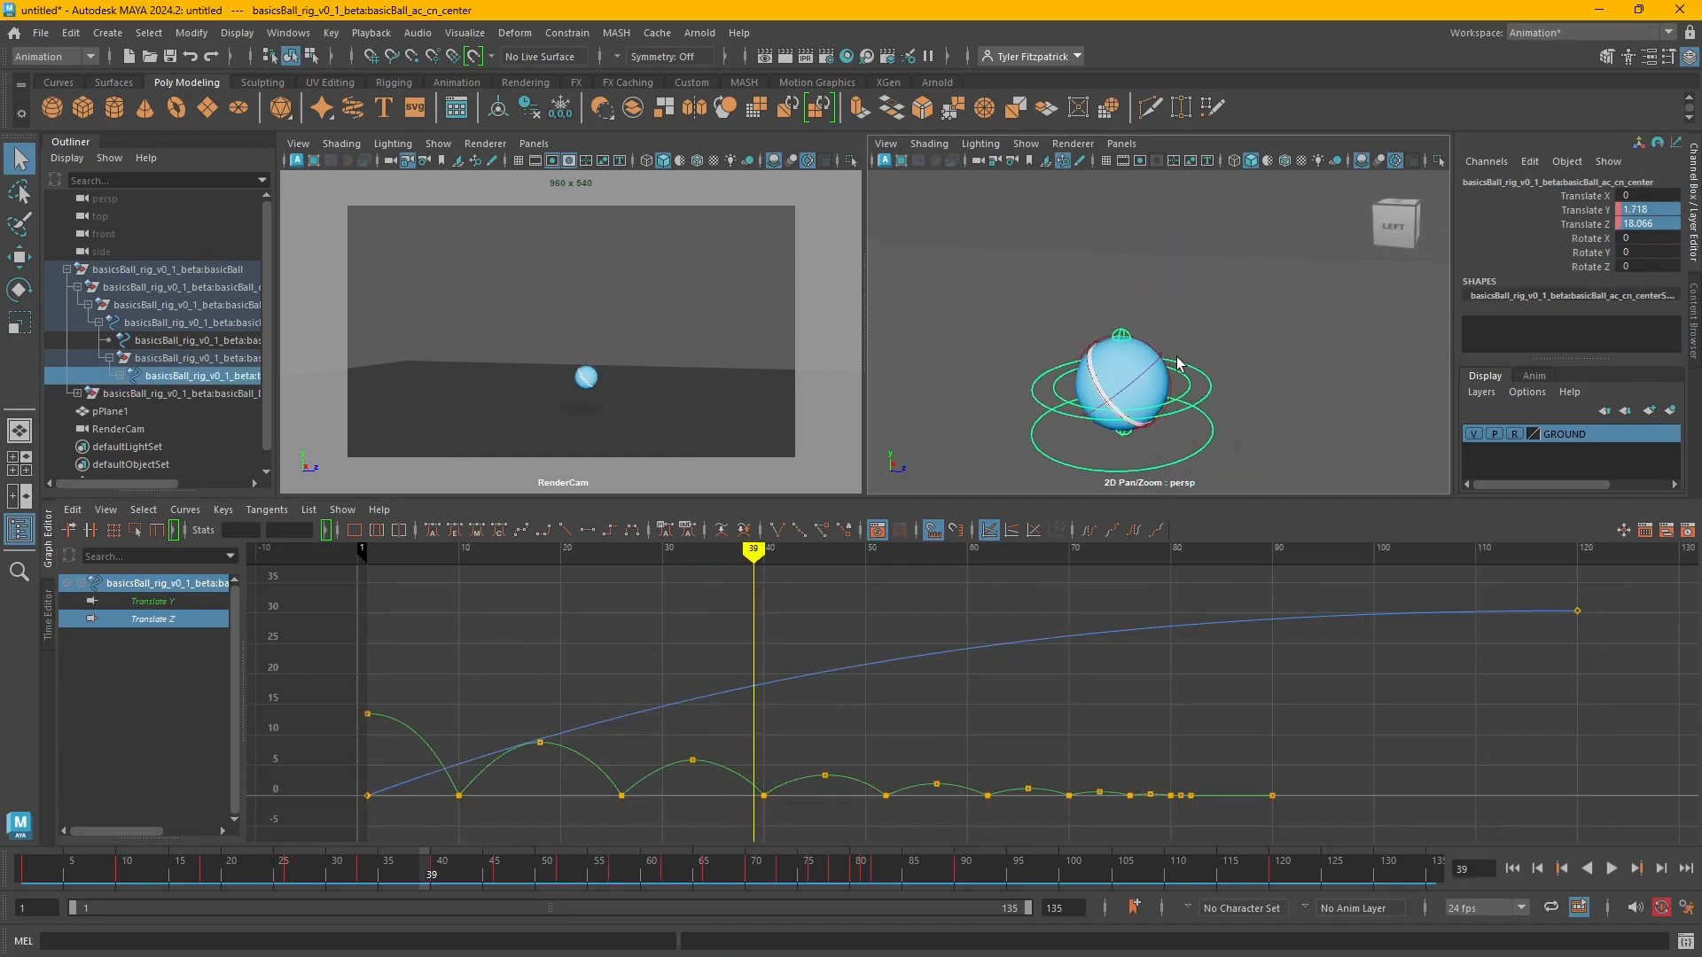
{"action": "left_click", "coordinate": [1123, 339]}
{"action": "middle_click_drag", "start_coordinate": [1166, 703], "coordinate": [766, 689], "text": "alt"}
{"action": "key", "text": "ctrl+v"}
{"action": "middle_click_drag", "start_coordinate": [1422, 764], "coordinate": [940, 713], "text": "alt"}
{"action": "scroll", "coordinate": [1192, 718], "scroll_direction": "up", "scroll_amount": 4}
{"action": "scroll", "coordinate": [1045, 712], "scroll_direction": "down", "scroll_amount": 3}
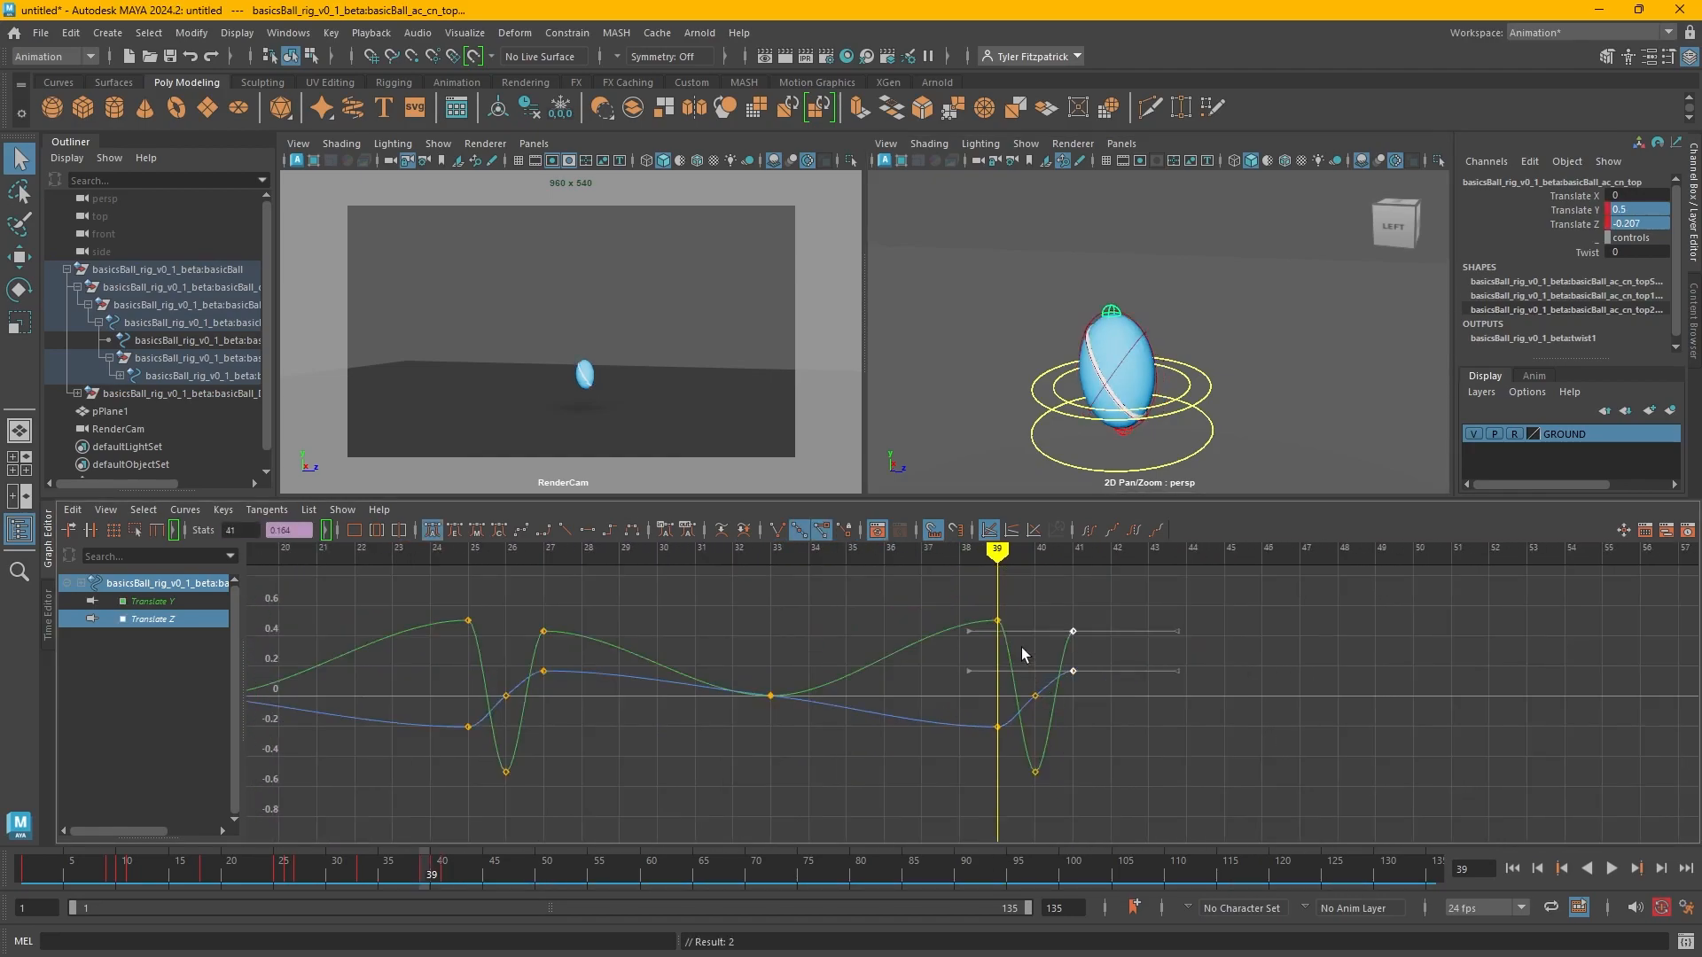
Scale down the values of the keys at frames 39 to 41 around zero, bringing Translate Y at frame 40 to about -0.405.
{"action": "left_click_drag", "start_coordinate": [923, 860], "coordinate": [924, 860]}
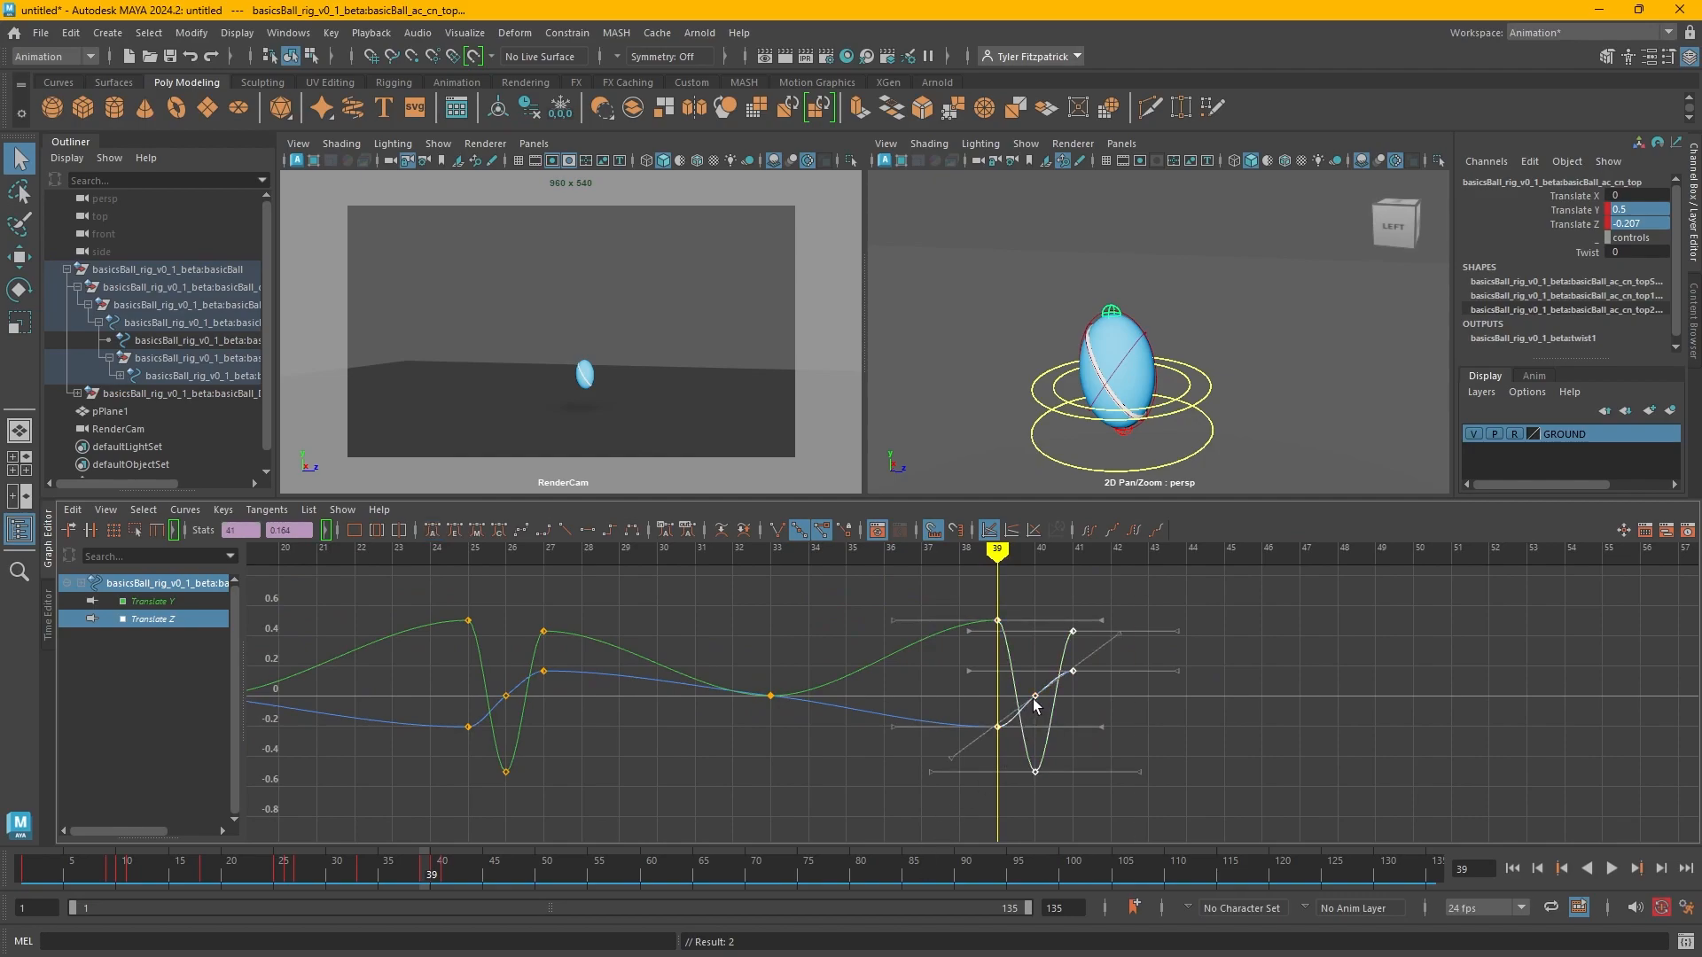
{"action": "key", "text": "r"}
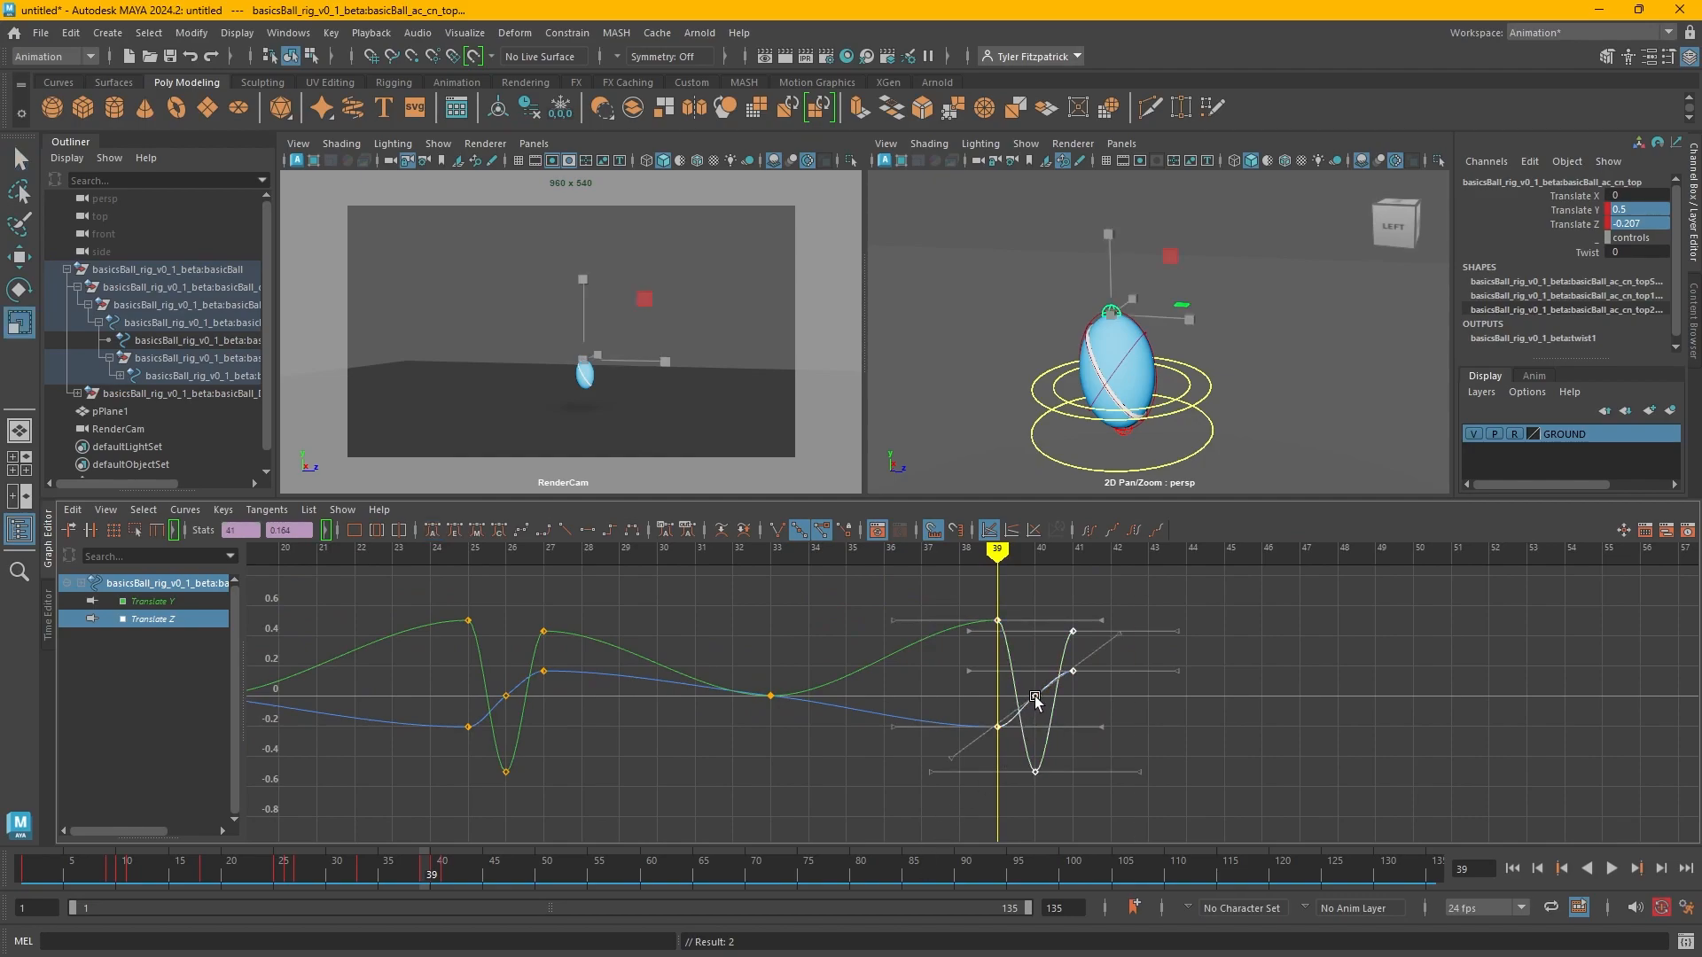
{"action": "mouse_move", "coordinate": [1034, 694]}
{"action": "middle_mouse_down"}
{"action": "mouse_move", "coordinate": [1025, 713]}
{"action": "mouse_move", "coordinate": [1044, 707]}
{"action": "middle_mouse_up"}
{"action": "key", "text": "ctrl+z"}
{"action": "left_click", "coordinate": [1044, 559]}
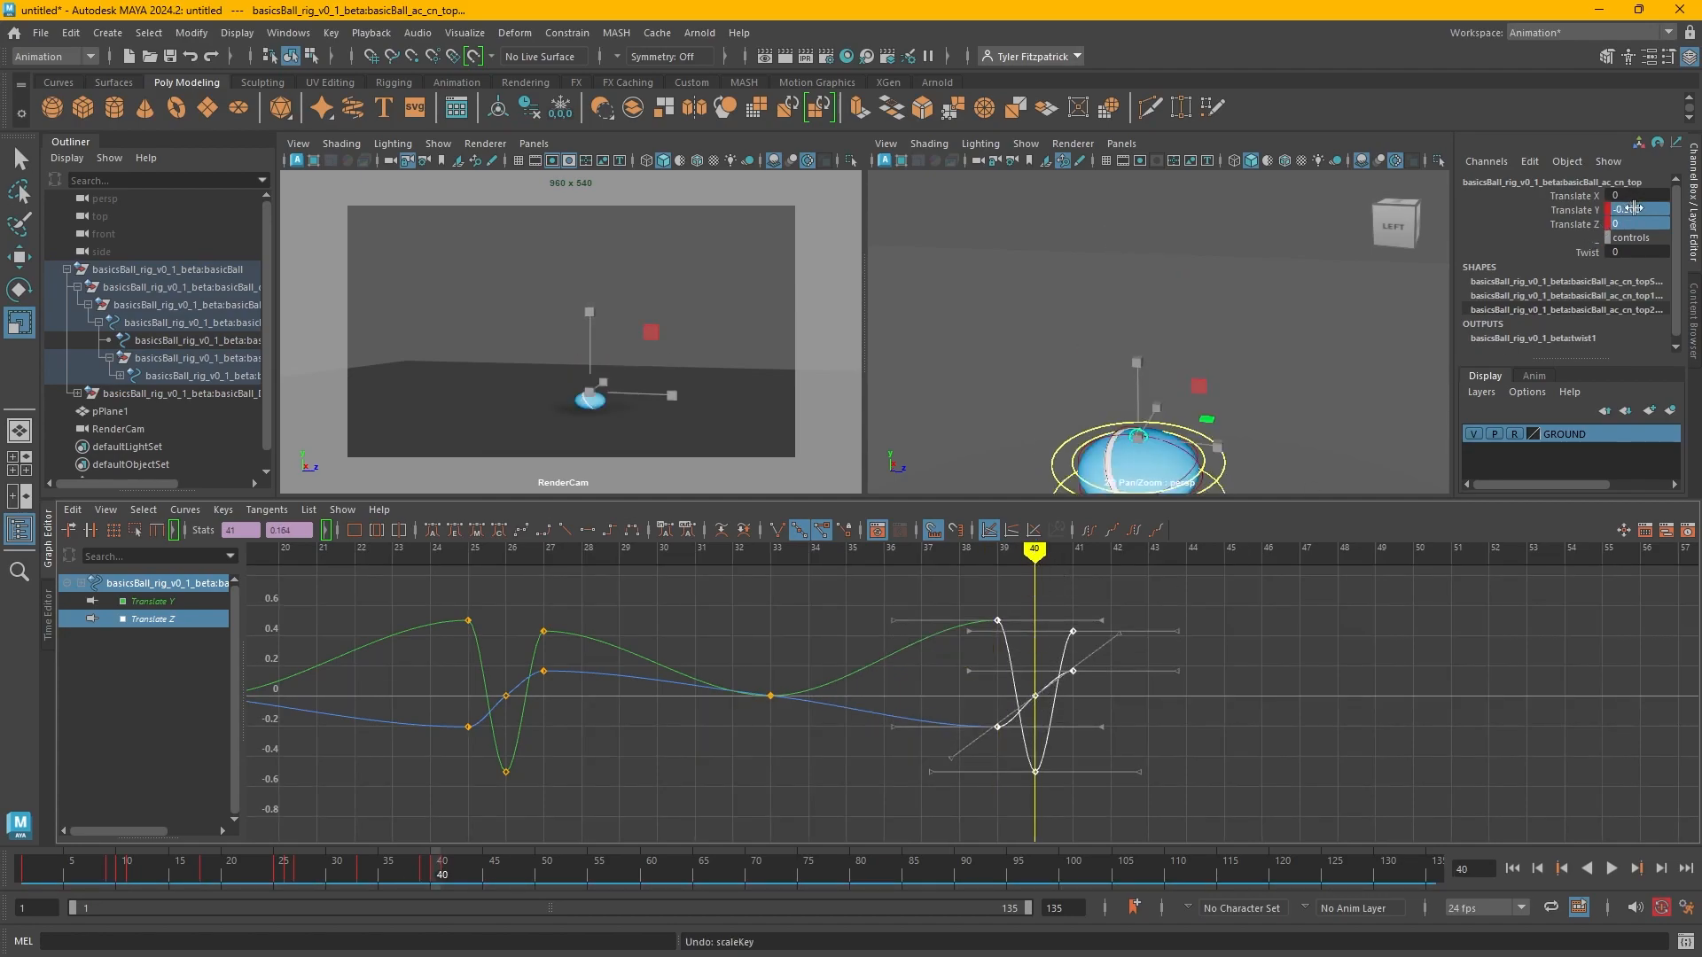
{"action": "middle_click_drag", "start_coordinate": [1039, 701], "coordinate": [1034, 699]}
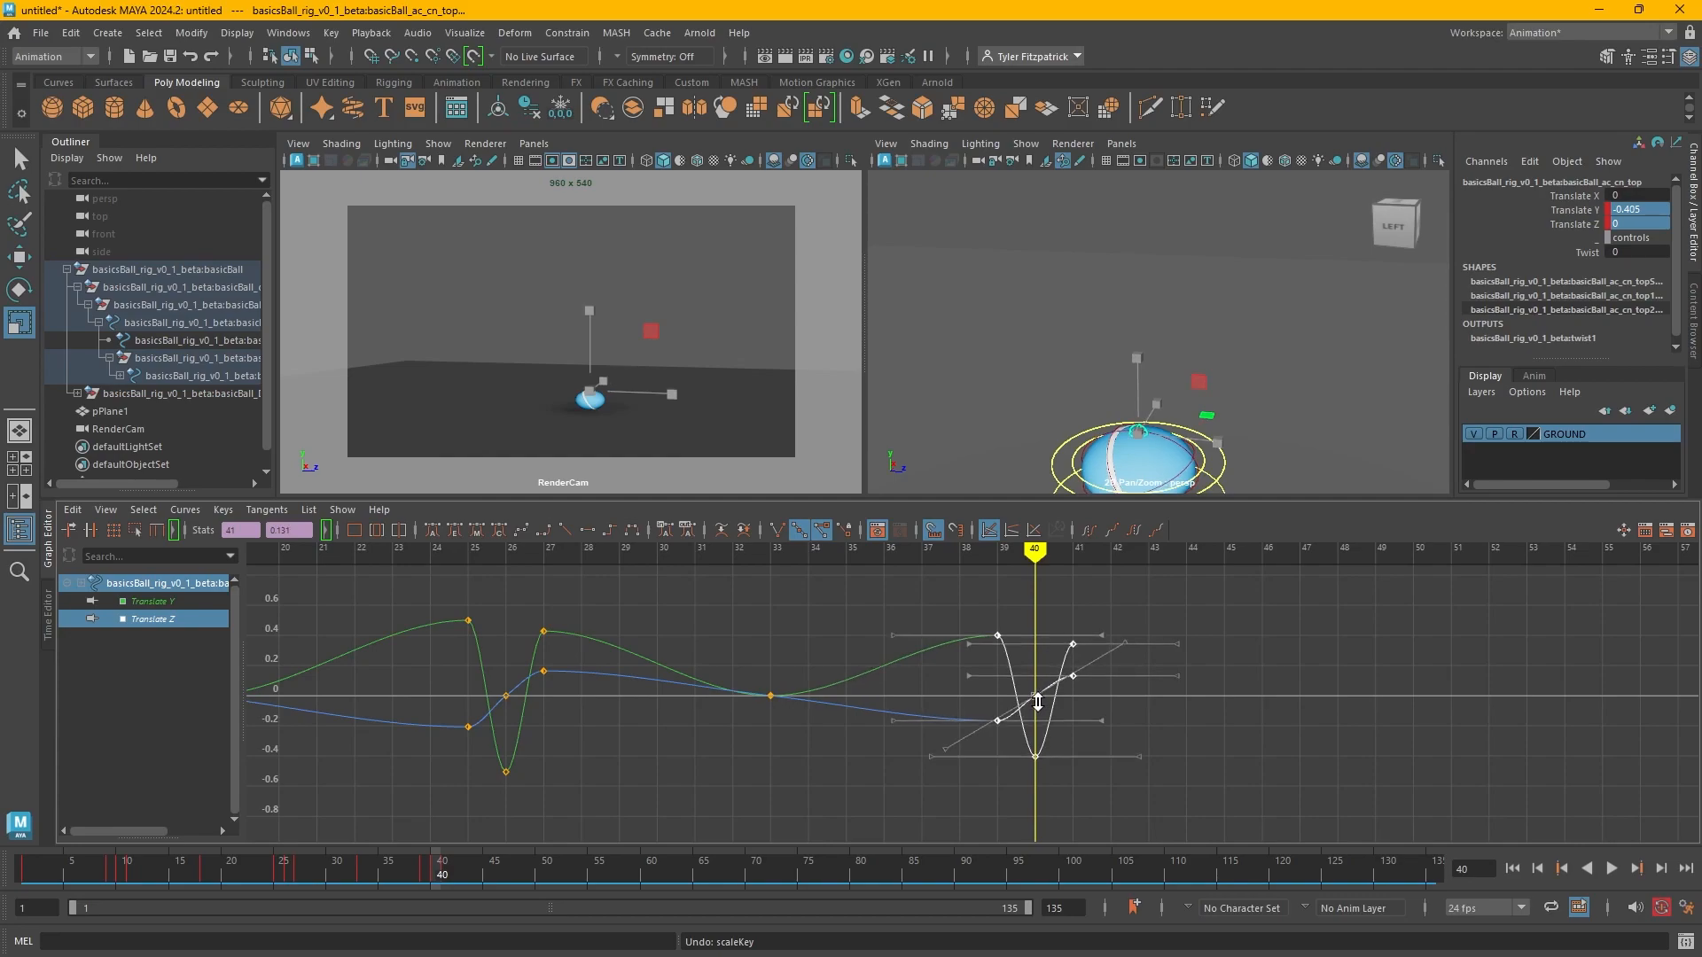
Scrub along the later bounces and play the animation from frame 1 in an enlarged RenderCam view to review the squash and stretch.
{"action": "mouse_move", "coordinate": [1038, 573]}
{"action": "left_mouse_down"}
{"action": "mouse_move", "coordinate": [966, 585]}
{"action": "mouse_move", "coordinate": [1269, 634]}
{"action": "left_mouse_up"}
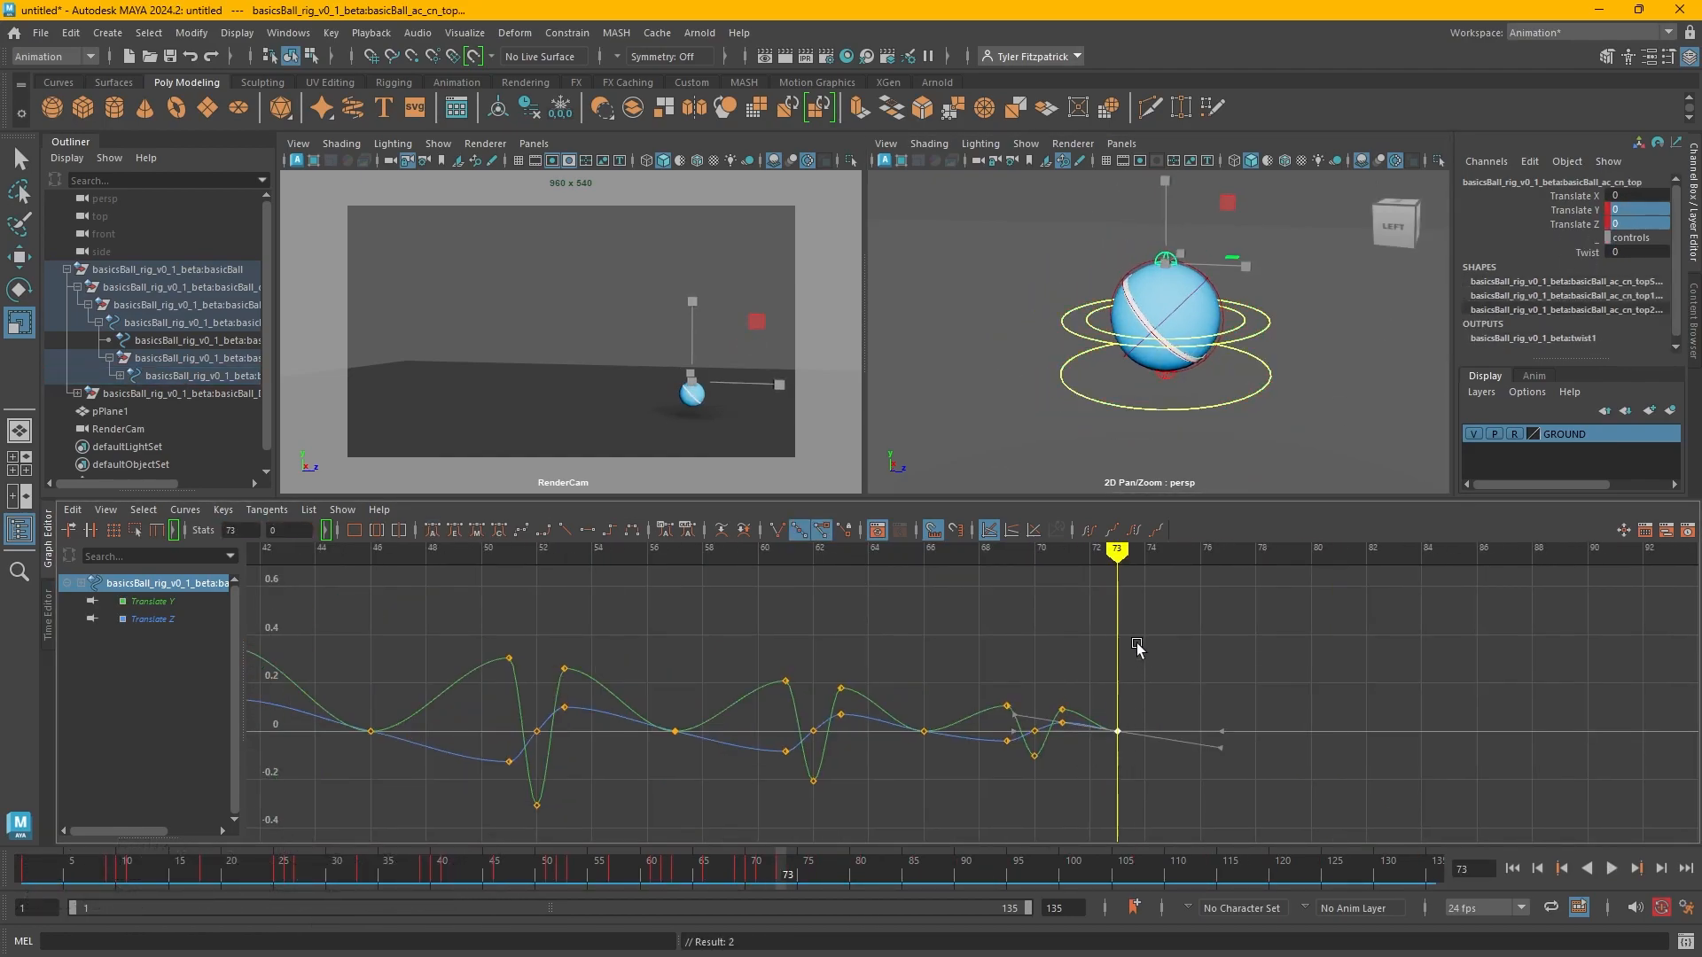
{"action": "left_click_drag", "start_coordinate": [1118, 581], "coordinate": [1062, 764]}
{"action": "key", "text": "space"}
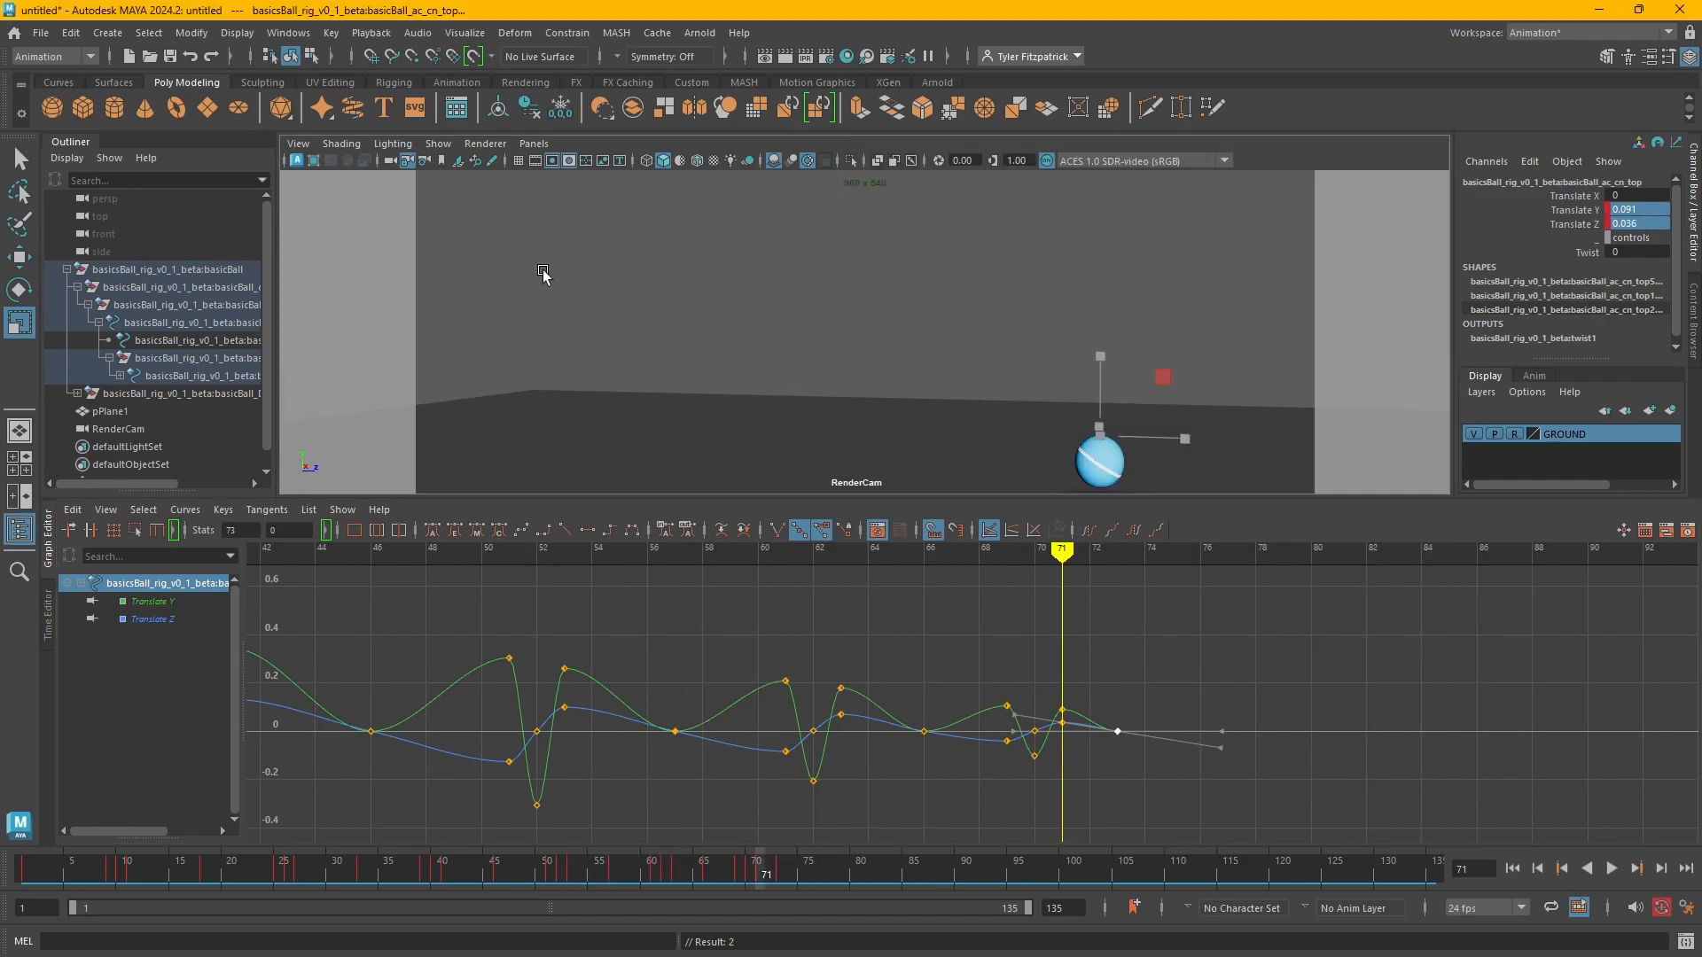
{"action": "left_click_drag", "start_coordinate": [1127, 503], "coordinate": [1158, 681]}
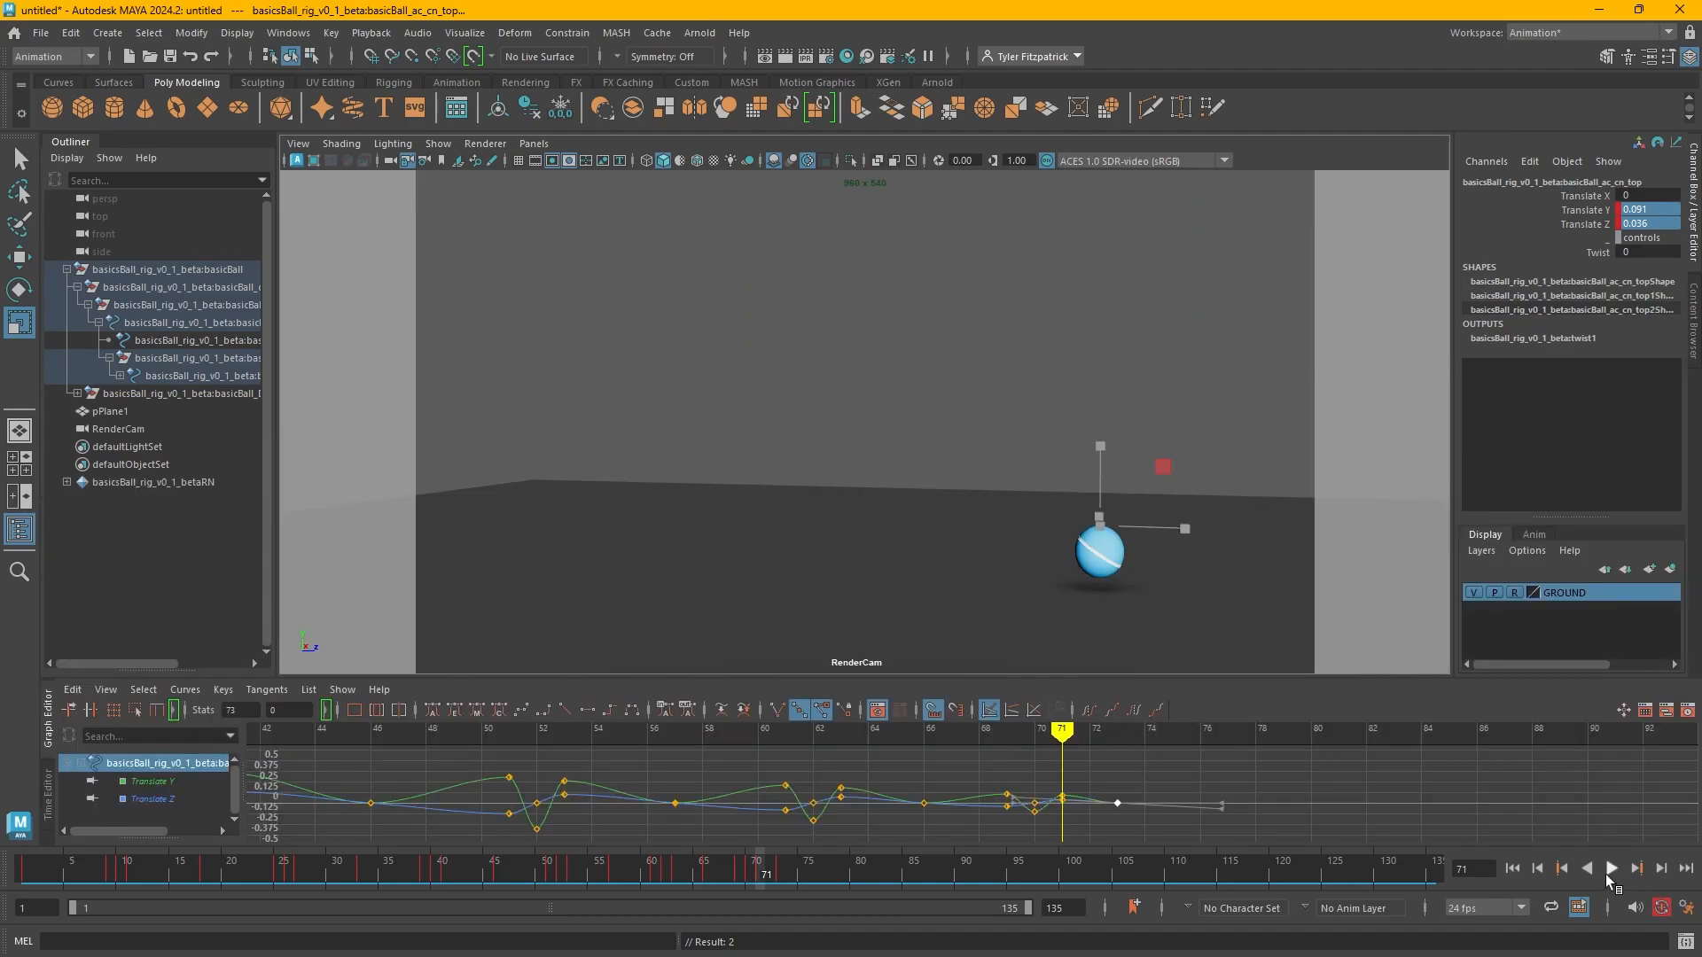
{"action": "left_click", "coordinate": [1512, 869]}
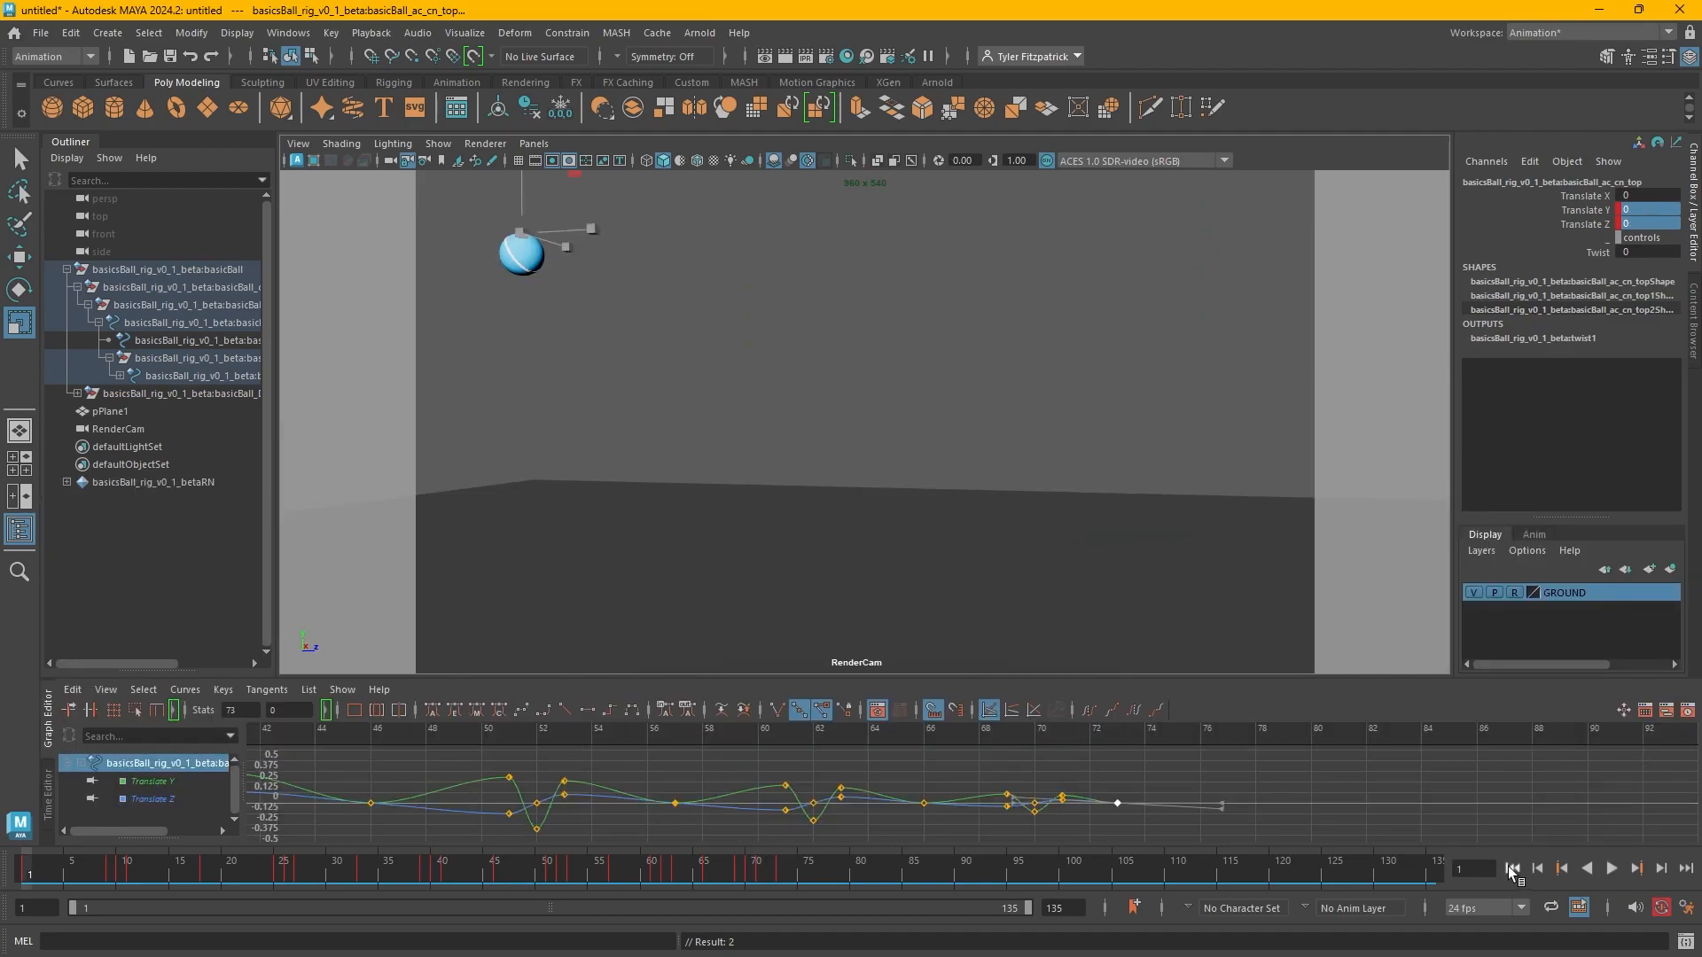
{"action": "left_click", "coordinate": [1611, 869]}
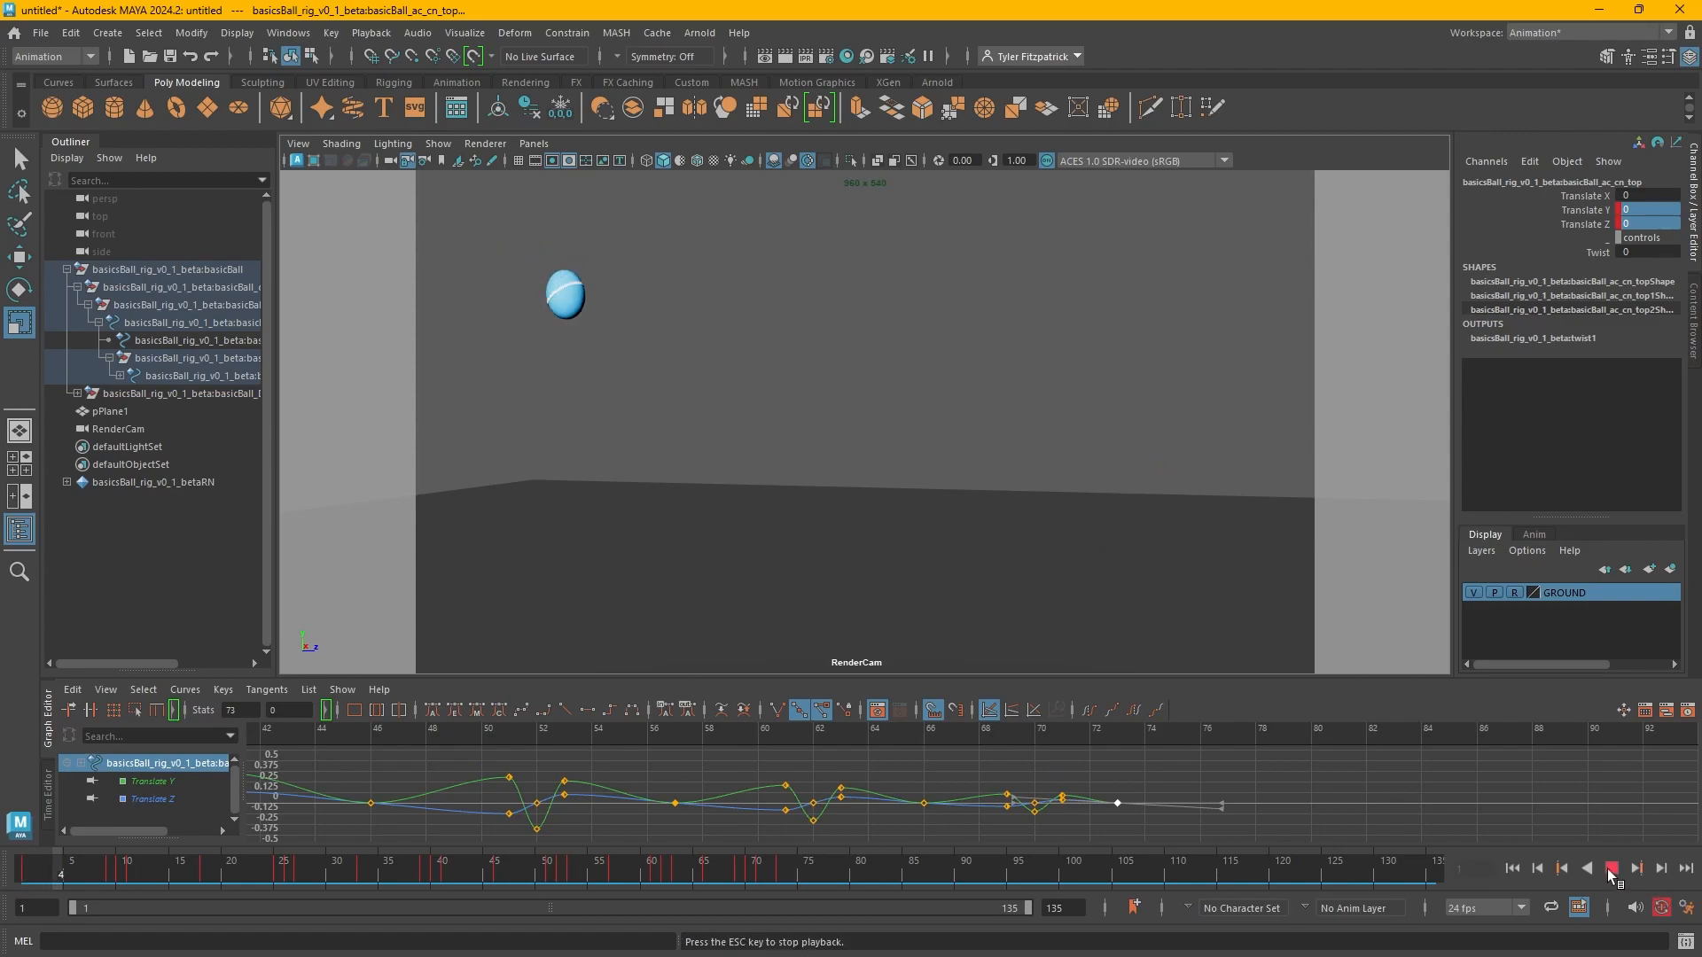
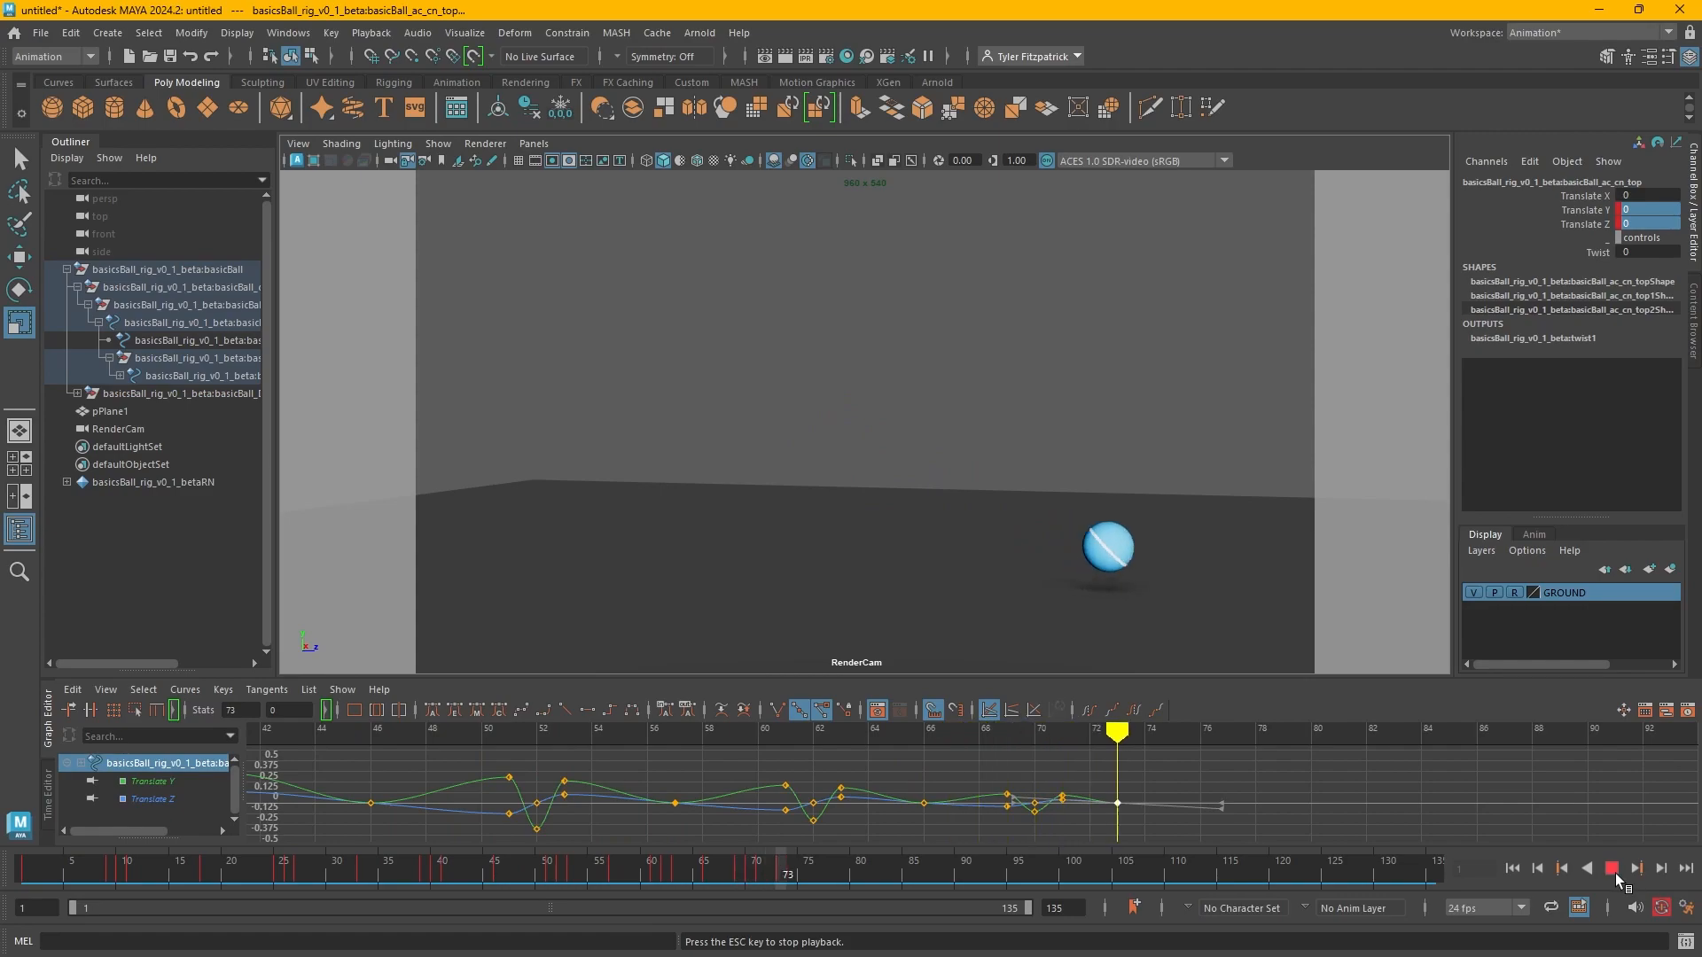
{"action": "left_click", "coordinate": [1612, 871]}
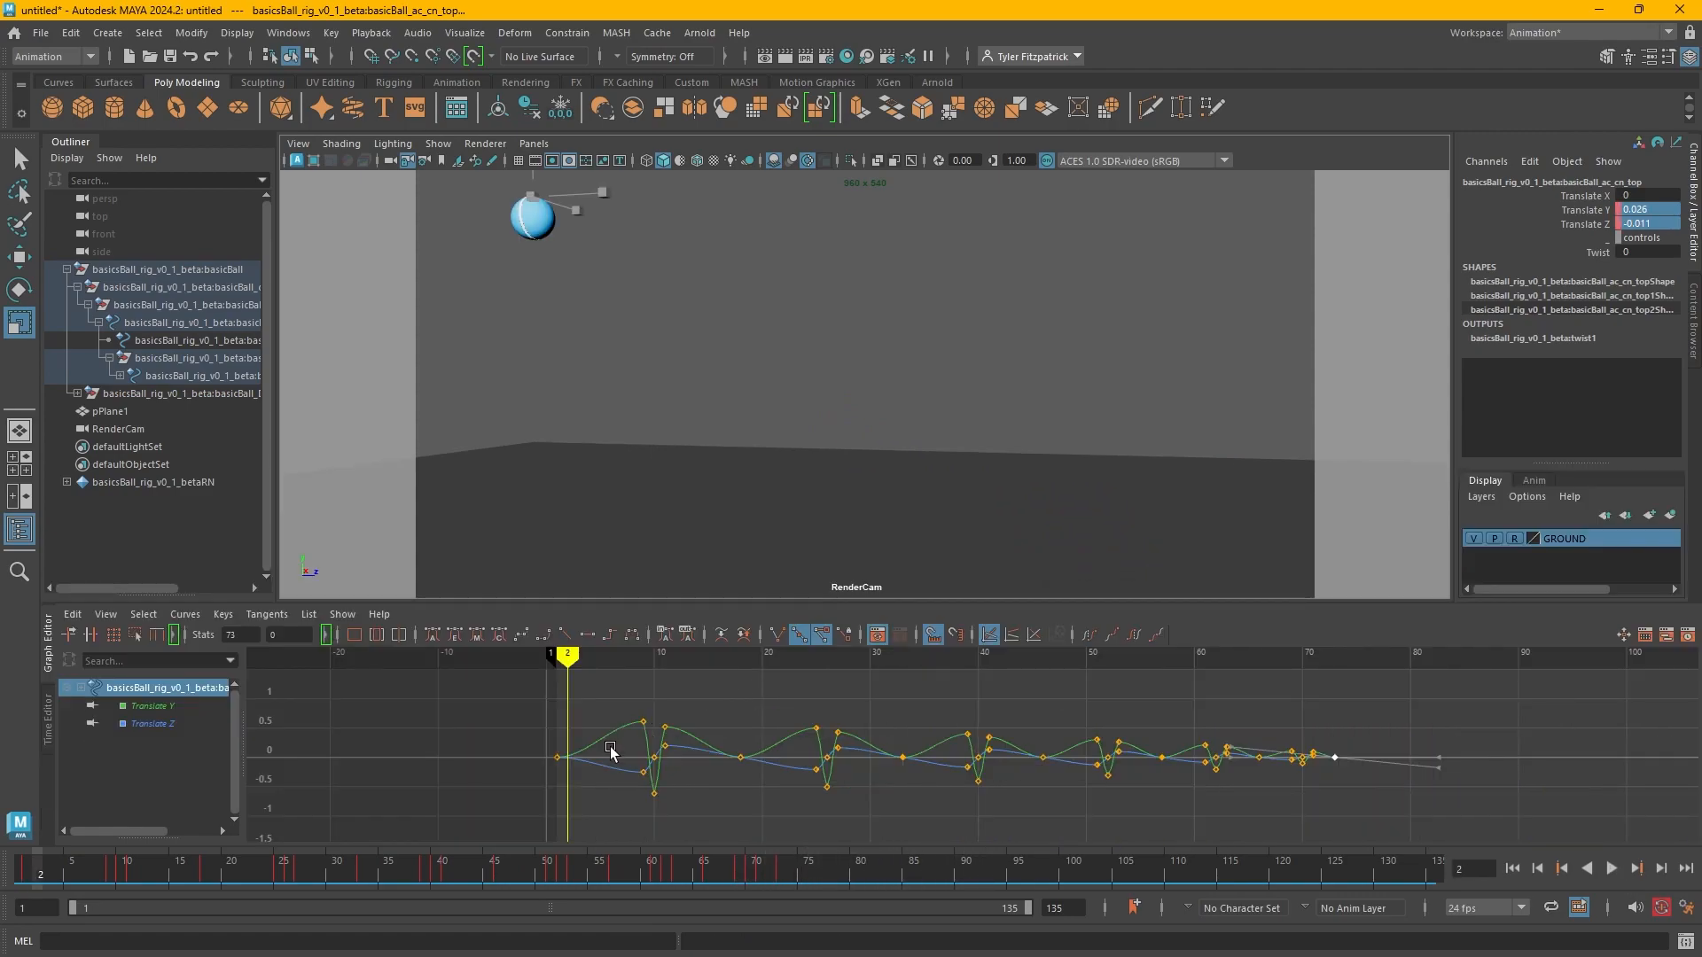
Go to frame 9, return to the two-view layout and select the ball's center control.
{"action": "mouse_move", "coordinate": [566, 683]}
{"action": "left_mouse_down"}
{"action": "mouse_move", "coordinate": [611, 665]}
{"action": "mouse_move", "coordinate": [645, 681]}
{"action": "left_mouse_up"}
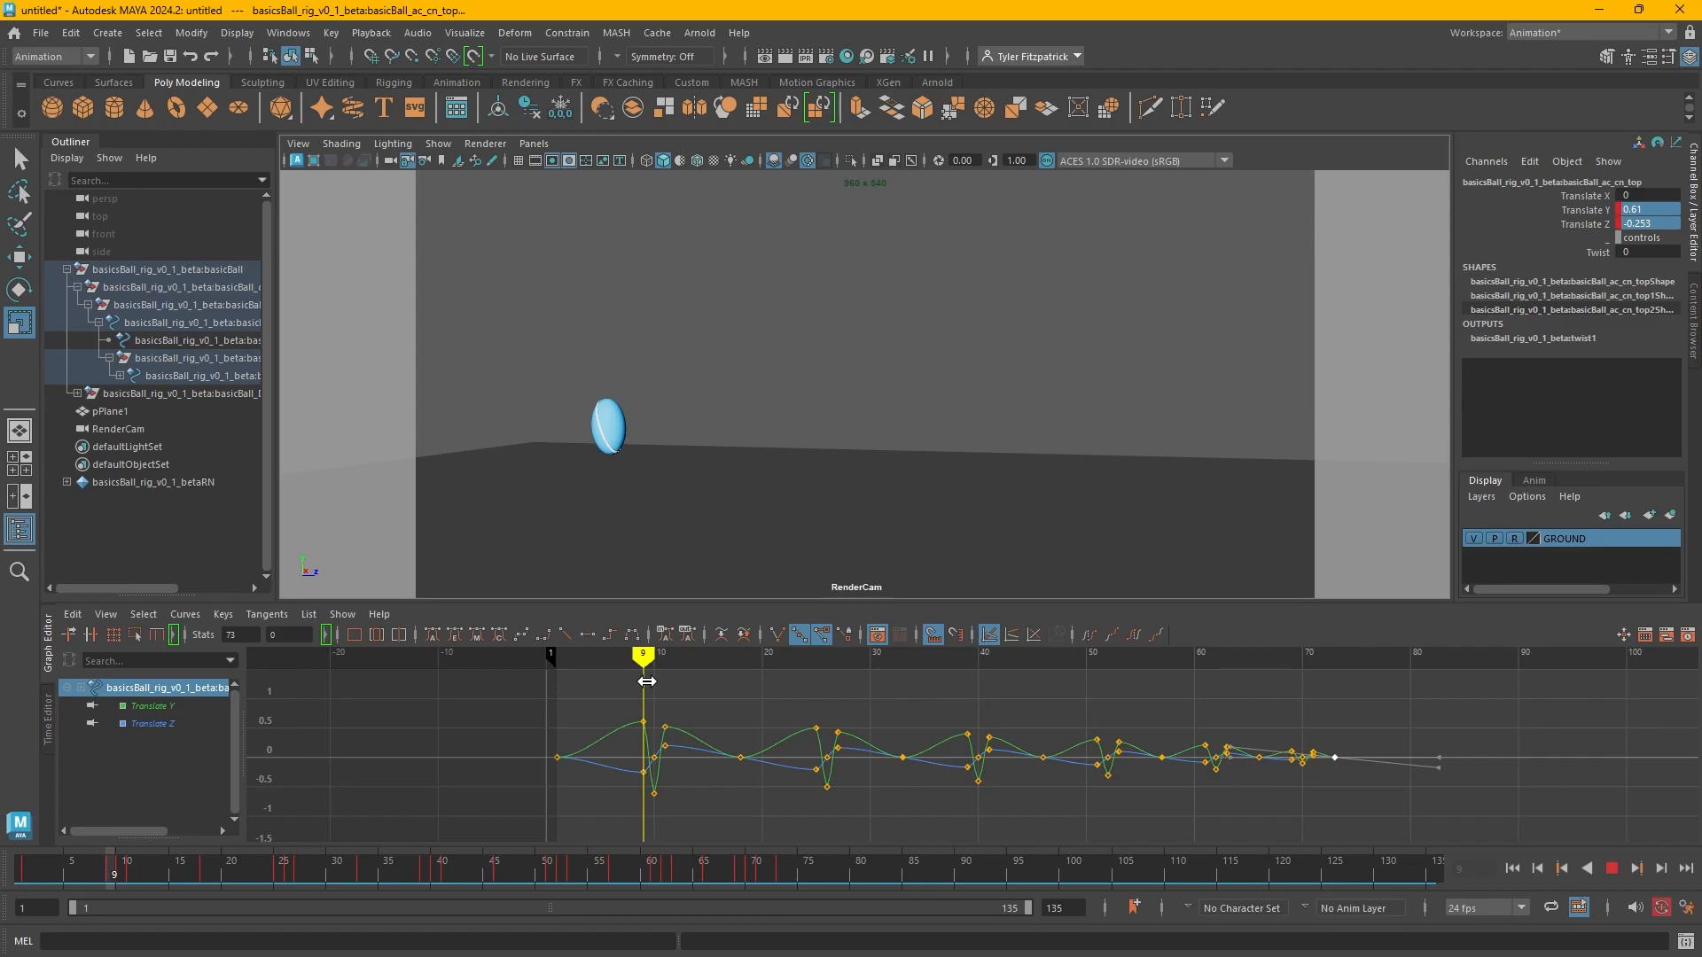
{"action": "mouse_move", "coordinate": [647, 682]}
{"action": "left_mouse_down"}
{"action": "mouse_move", "coordinate": [665, 687]}
{"action": "mouse_move", "coordinate": [633, 690]}
{"action": "mouse_move", "coordinate": [664, 705]}
{"action": "mouse_move", "coordinate": [644, 711]}
{"action": "left_mouse_up"}
{"action": "key", "text": "space"}
{"action": "key", "text": "w"}
{"action": "left_click", "coordinate": [1228, 406]}
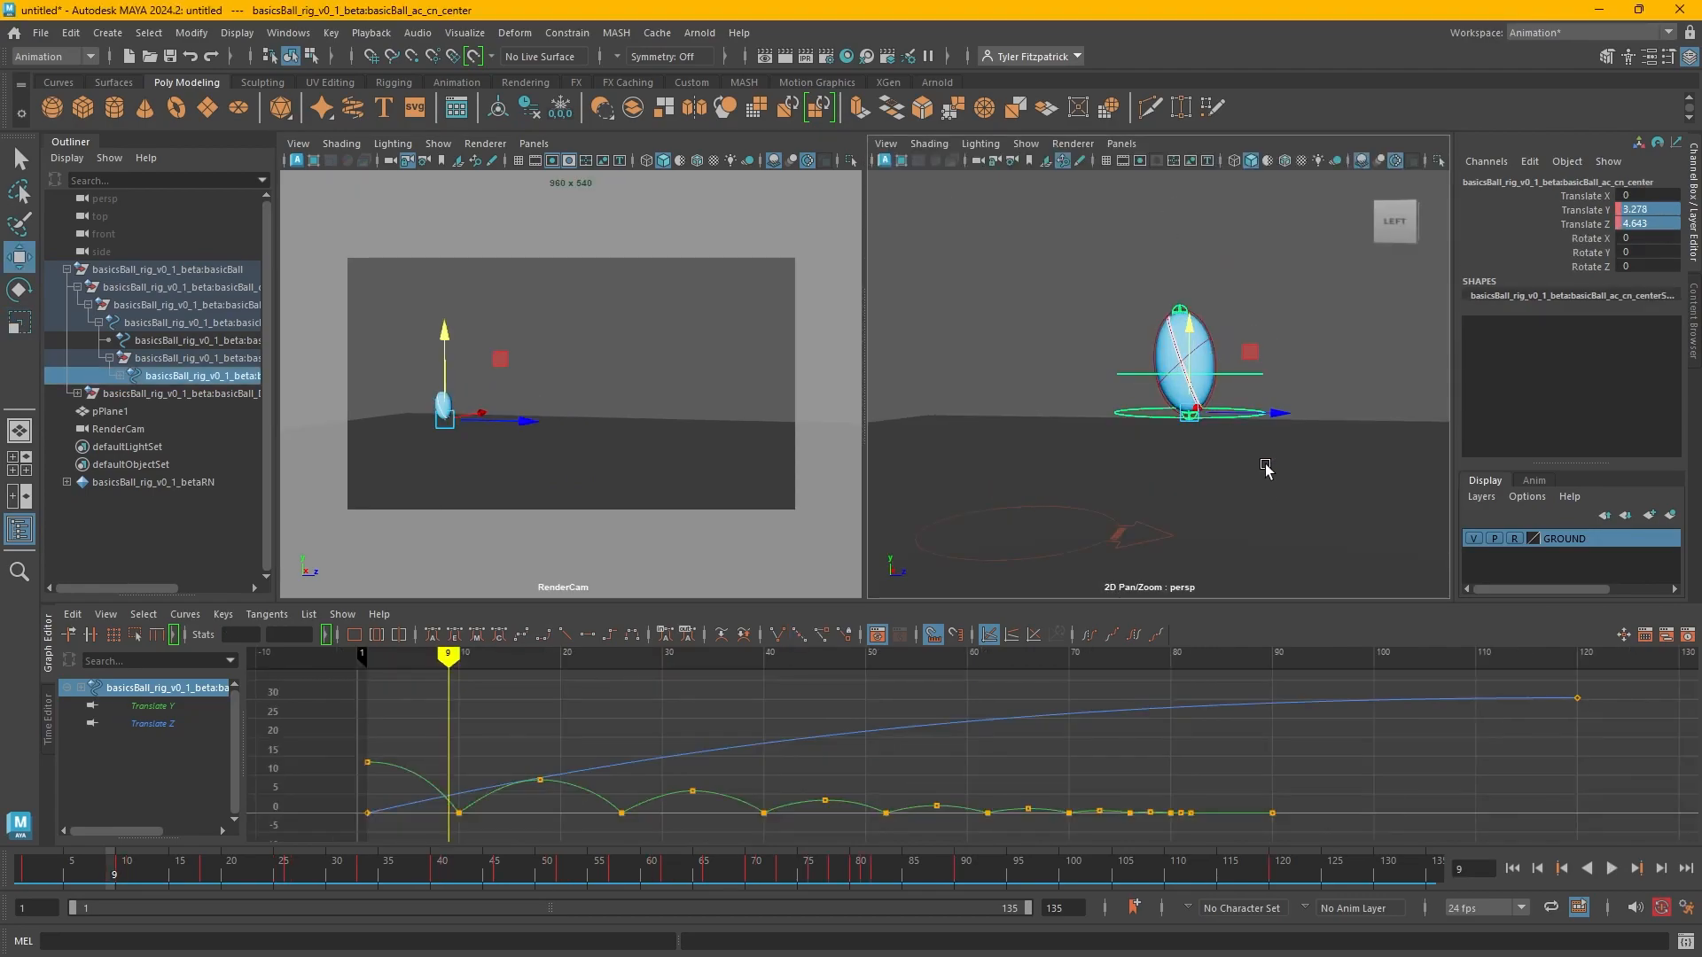
{"action": "scroll", "coordinate": [1241, 459], "scroll_direction": "up", "scroll_amount": 7}
{"action": "middle_click_drag", "start_coordinate": [1254, 475], "coordinate": [1163, 368], "text": "alt"}
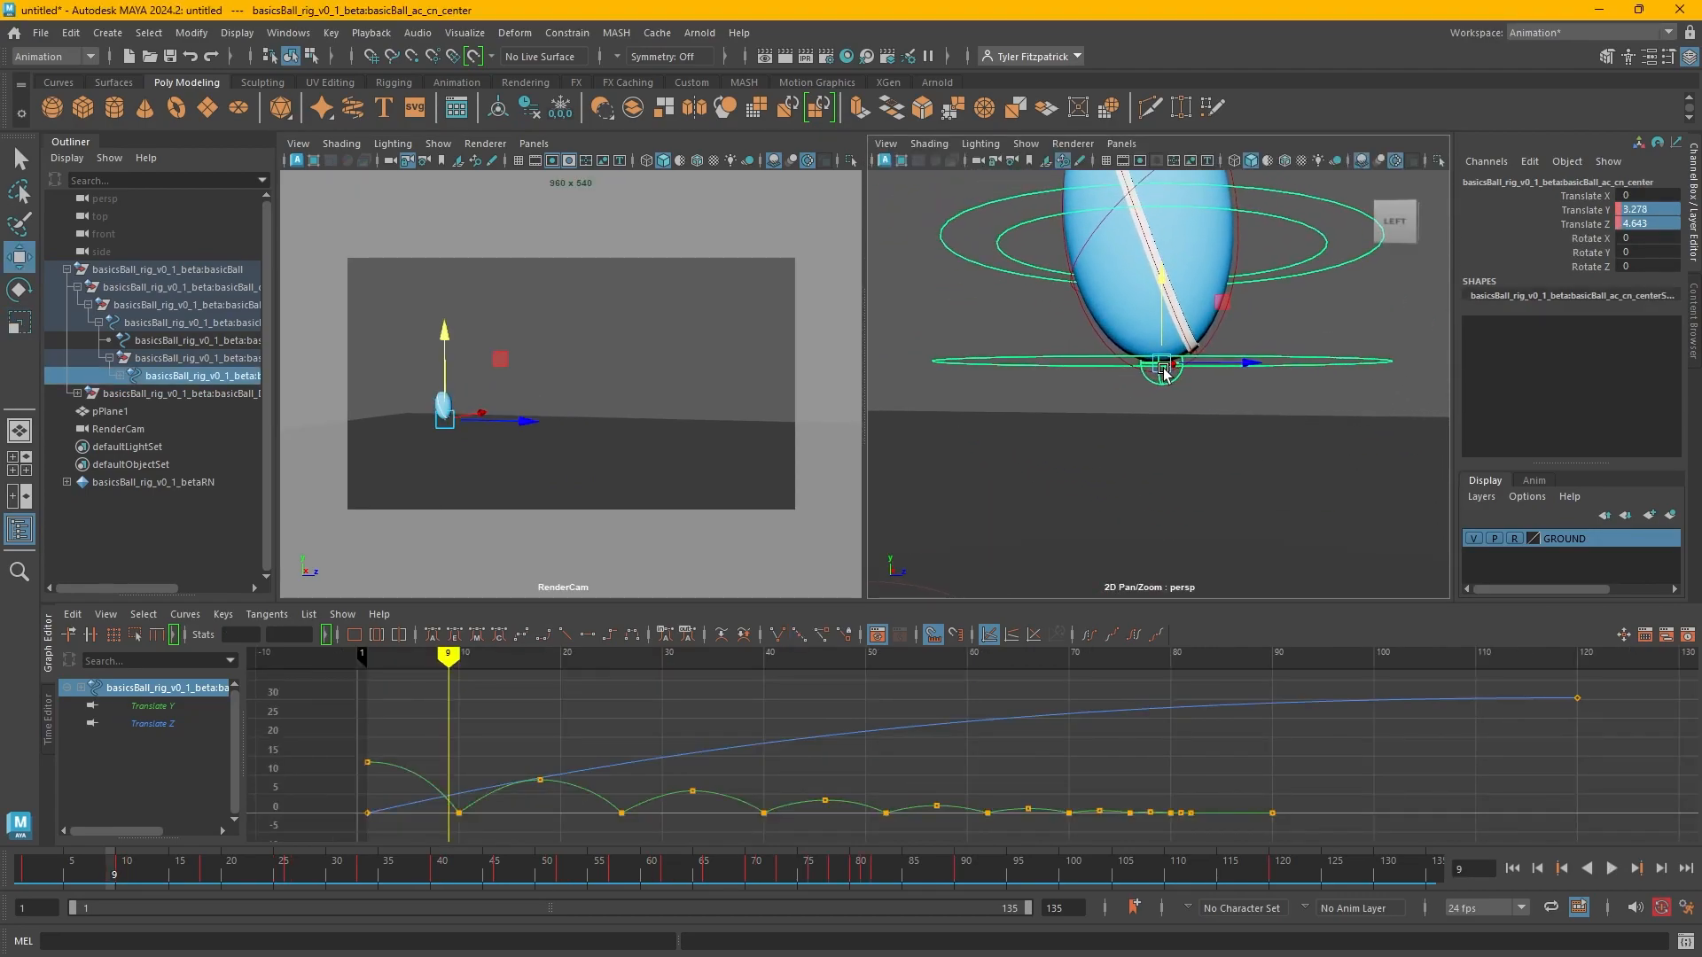
{"action": "scroll", "coordinate": [1163, 370], "scroll_direction": "down", "scroll_amount": 2}
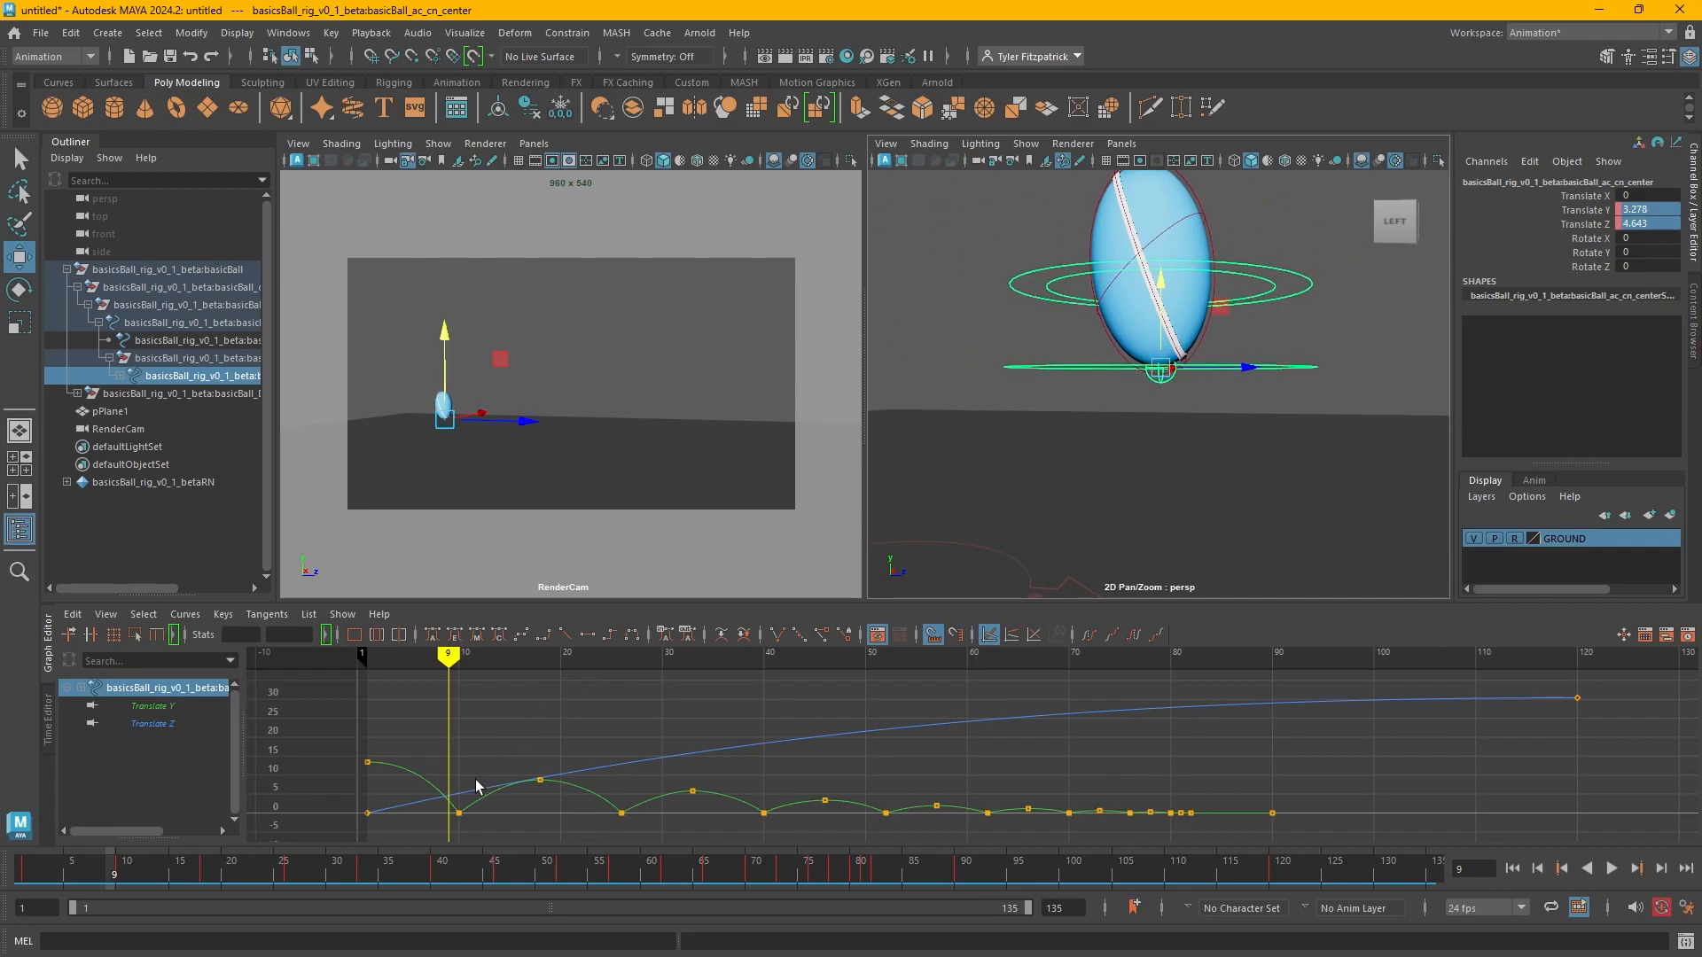
Copy the center control's Translate Y contact key from frame 10 and paste it at frames 9 and 11.
{"action": "left_click", "coordinate": [458, 814]}
{"action": "middle_click_drag", "start_coordinate": [513, 805], "coordinate": [611, 760], "text": "alt"}
{"action": "scroll", "coordinate": [524, 801], "scroll_direction": "up", "scroll_amount": 4}
{"action": "middle_click_drag", "start_coordinate": [524, 799], "coordinate": [835, 771], "text": "alt"}
{"action": "key", "text": "ctrl+c"}
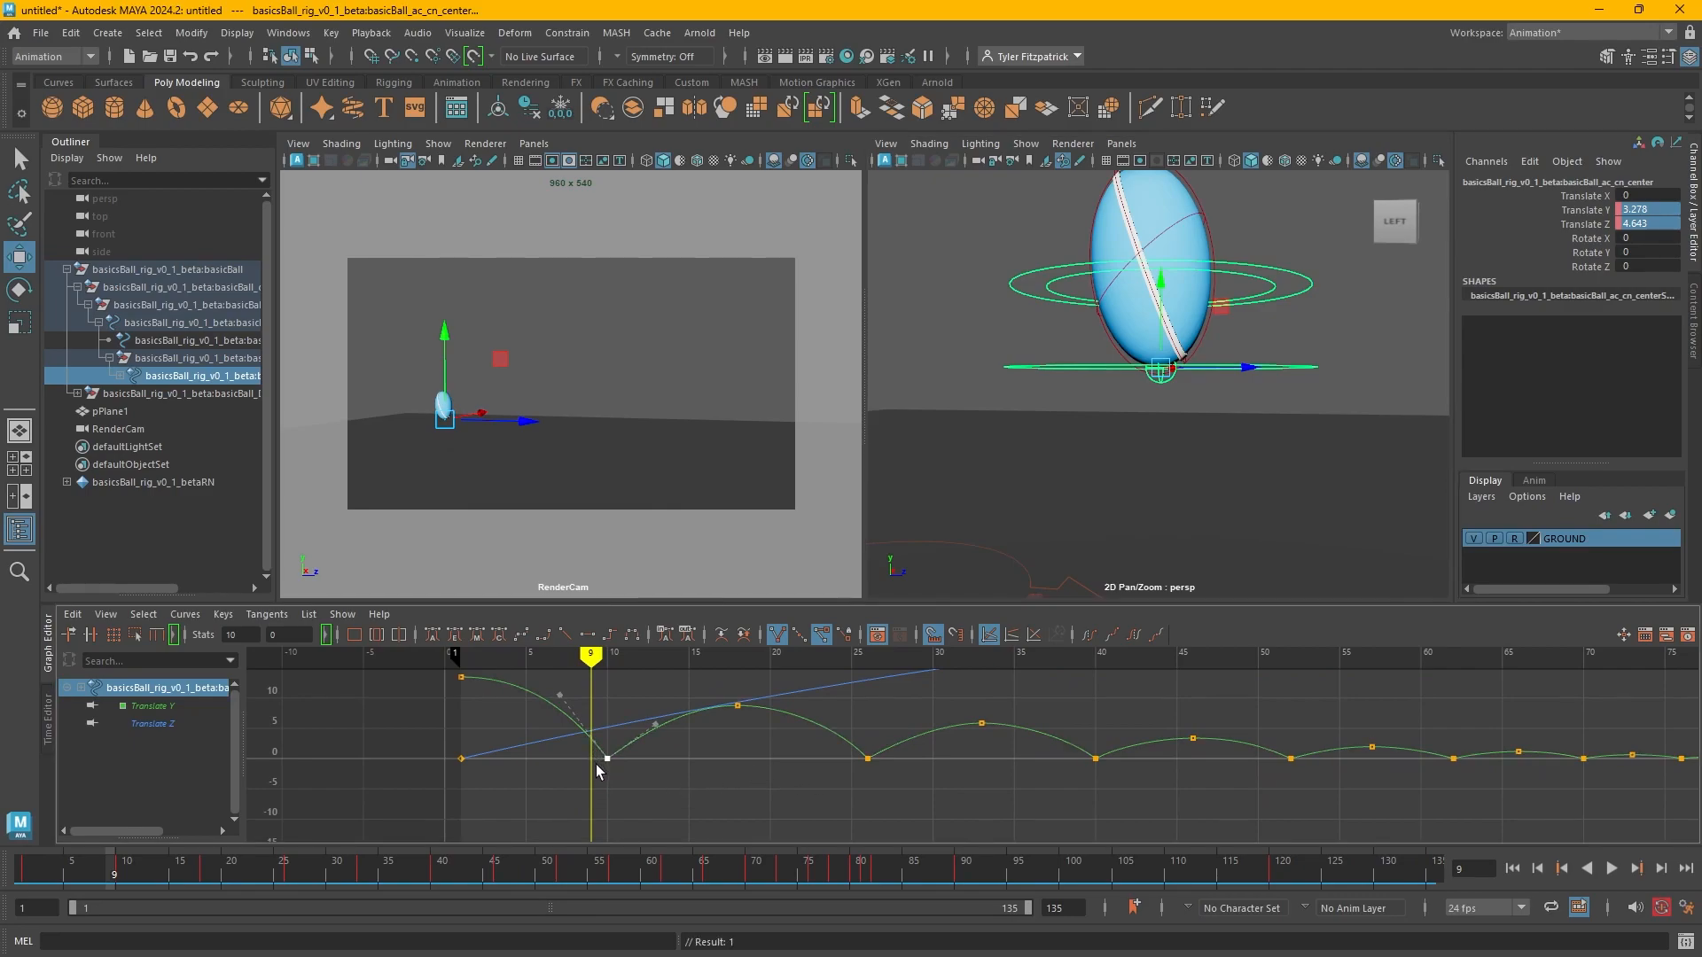
{"action": "key", "text": "ctrl+v"}
{"action": "key", "text": "alt+period"}
{"action": "key", "text": "alt+period"}
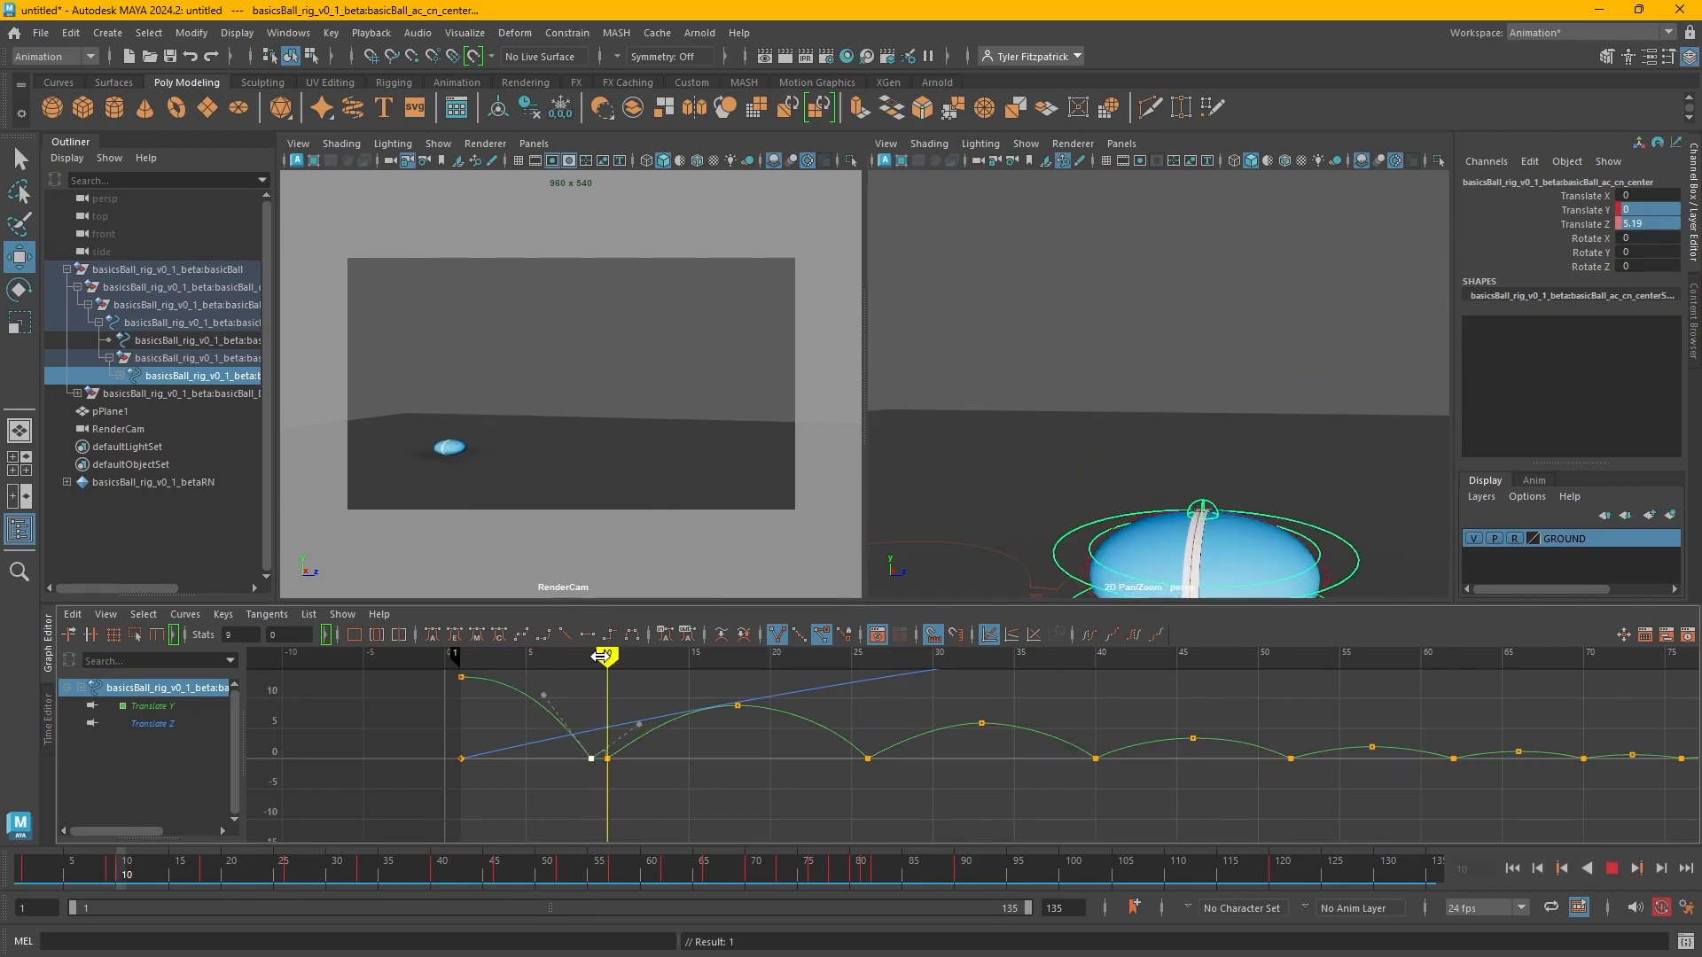
{"action": "key", "text": "ctrl+v"}
Raise the center control's Translate Y keys at frames 9 and 11 to about 0.685.
{"action": "left_click_drag", "start_coordinate": [624, 656], "coordinate": [590, 656]}
{"action": "middle_click_drag", "start_coordinate": [1105, 503], "coordinate": [1101, 324], "text": "alt"}
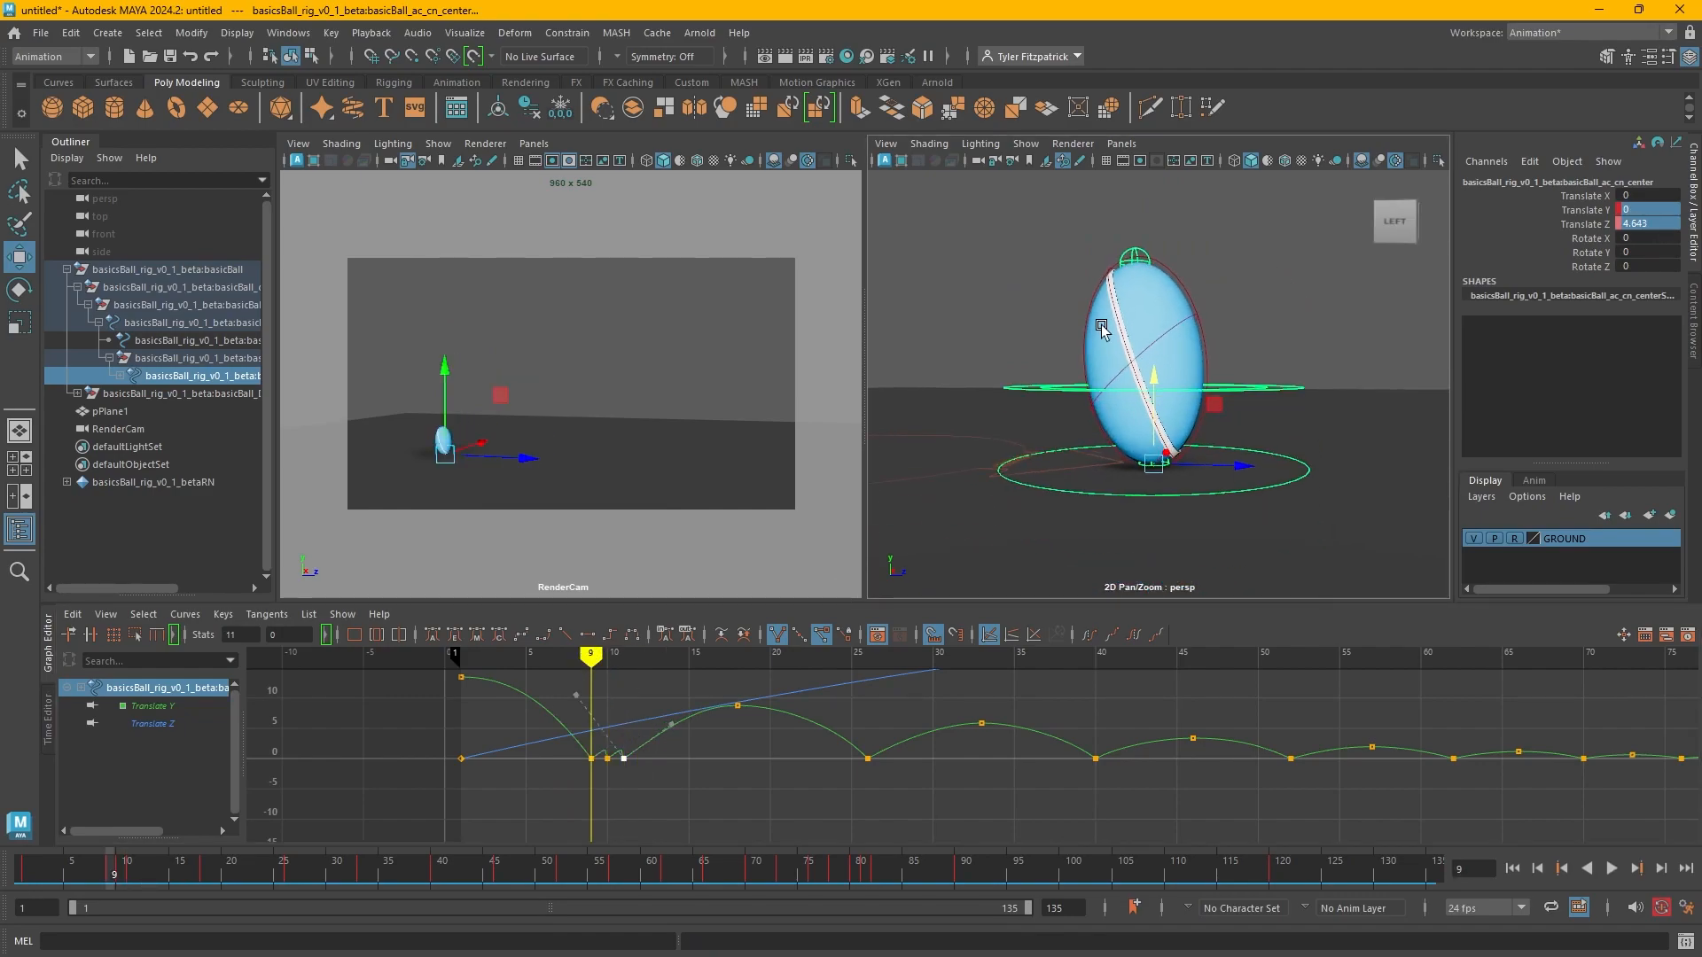
{"action": "scroll", "coordinate": [568, 761], "scroll_direction": "up", "scroll_amount": 5}
{"action": "mouse_move", "coordinate": [568, 761]}
{"action": "middle_mouse_down", "text": "alt"}
{"action": "mouse_move", "coordinate": [1205, 748]}
{"action": "mouse_move", "coordinate": [1406, 769]}
{"action": "middle_mouse_up", "text": "alt"}
{"action": "middle_click_drag", "start_coordinate": [853, 768], "coordinate": [765, 792], "text": "alt"}
{"action": "left_click_drag", "start_coordinate": [781, 790], "coordinate": [785, 792]}
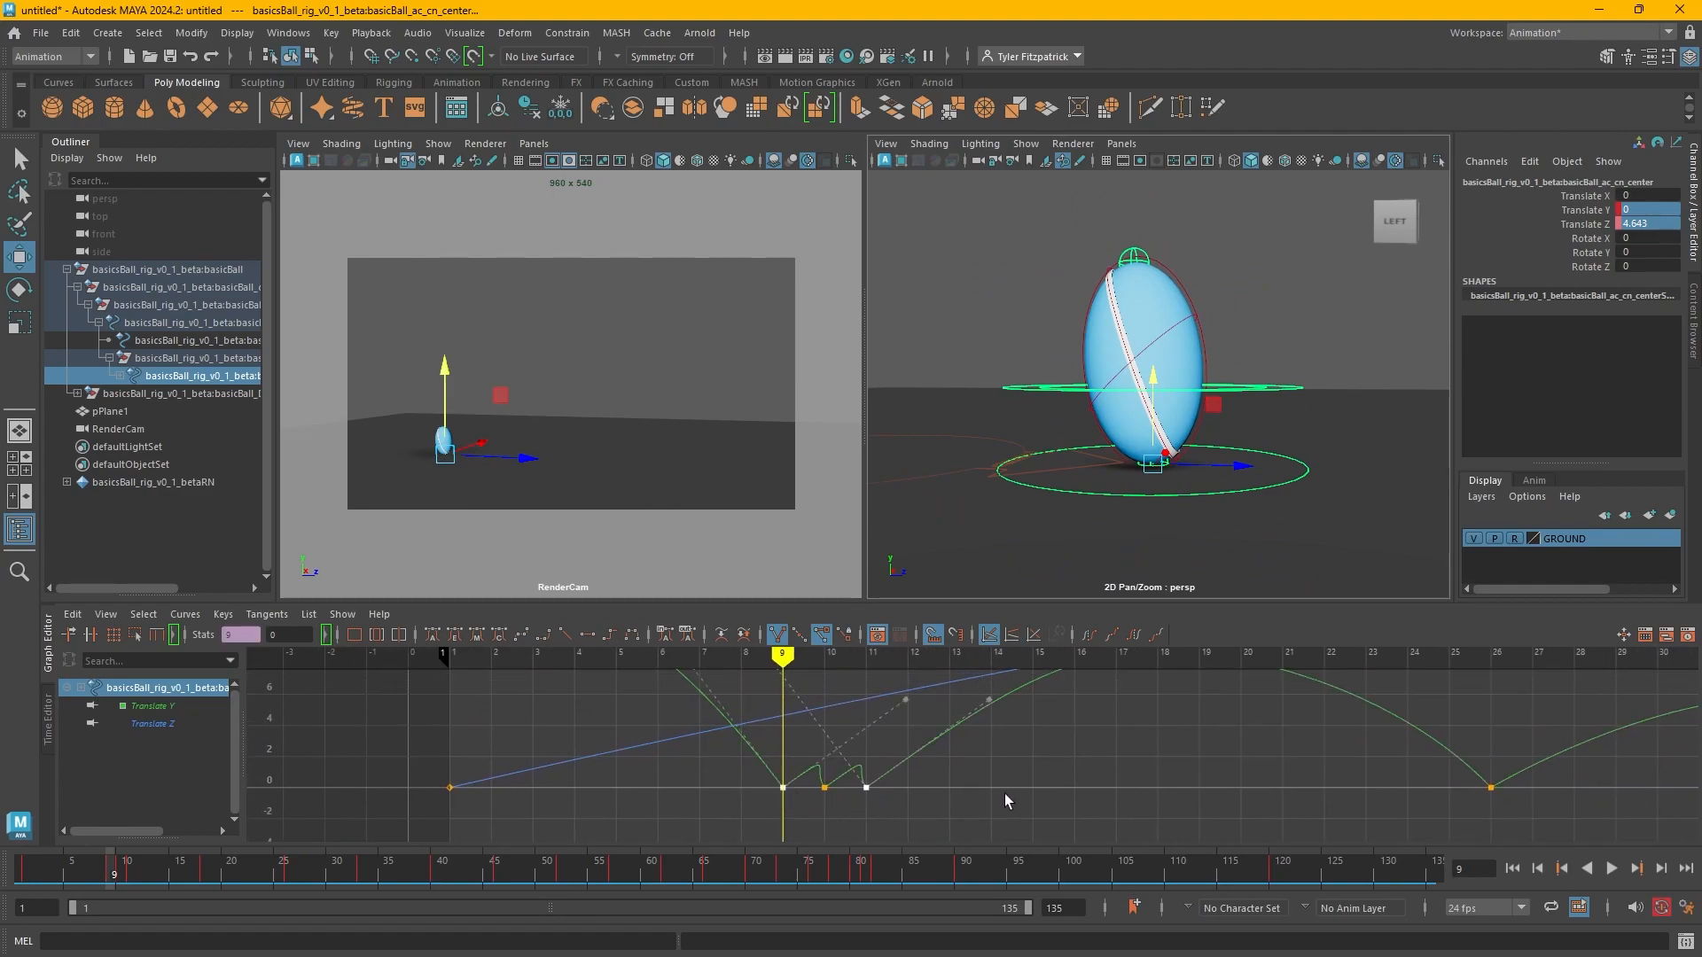
{"action": "key", "text": "w"}
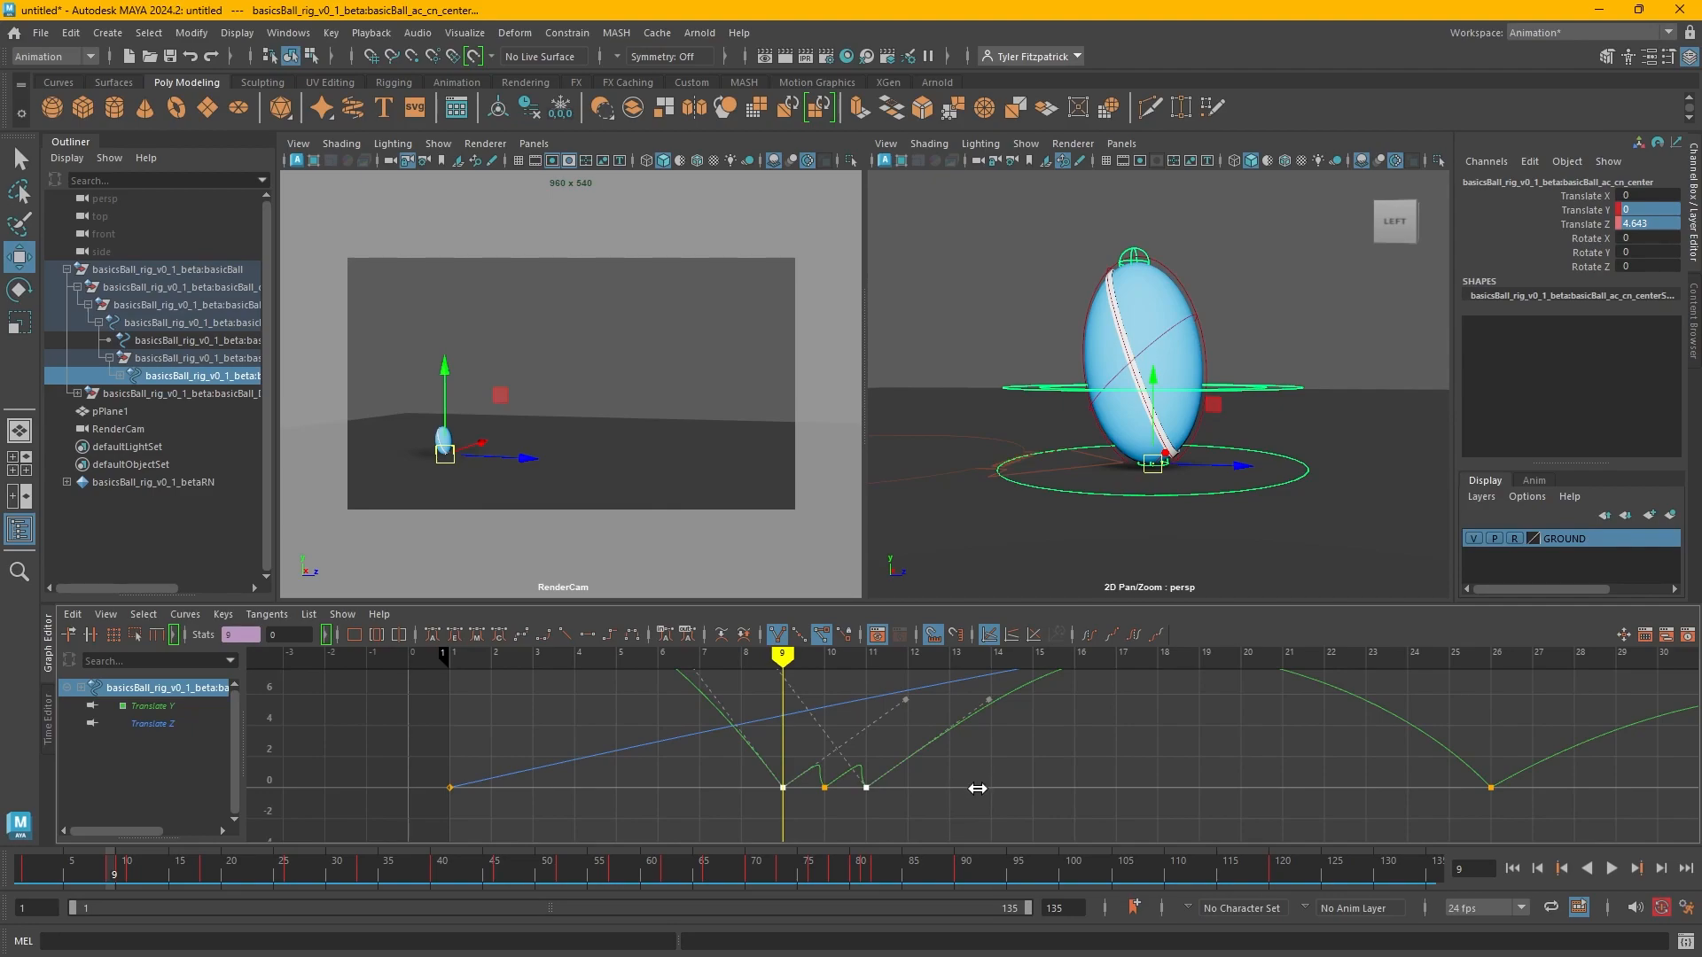
{"action": "middle_click_drag", "start_coordinate": [978, 788], "coordinate": [980, 783], "text": "shift"}
{"action": "middle_click_drag", "start_coordinate": [783, 672], "coordinate": [876, 723], "text": "alt"}
{"action": "middle_click_drag", "start_coordinate": [944, 784], "coordinate": [907, 775], "text": "alt"}
{"action": "scroll", "coordinate": [869, 770], "scroll_direction": "down", "scroll_amount": 3}
Make the inner tangents of the Translate Y keys at frames 9 and 11 linear around the first ground contact.
{"action": "left_click_drag", "start_coordinate": [838, 688], "coordinate": [811, 722]}
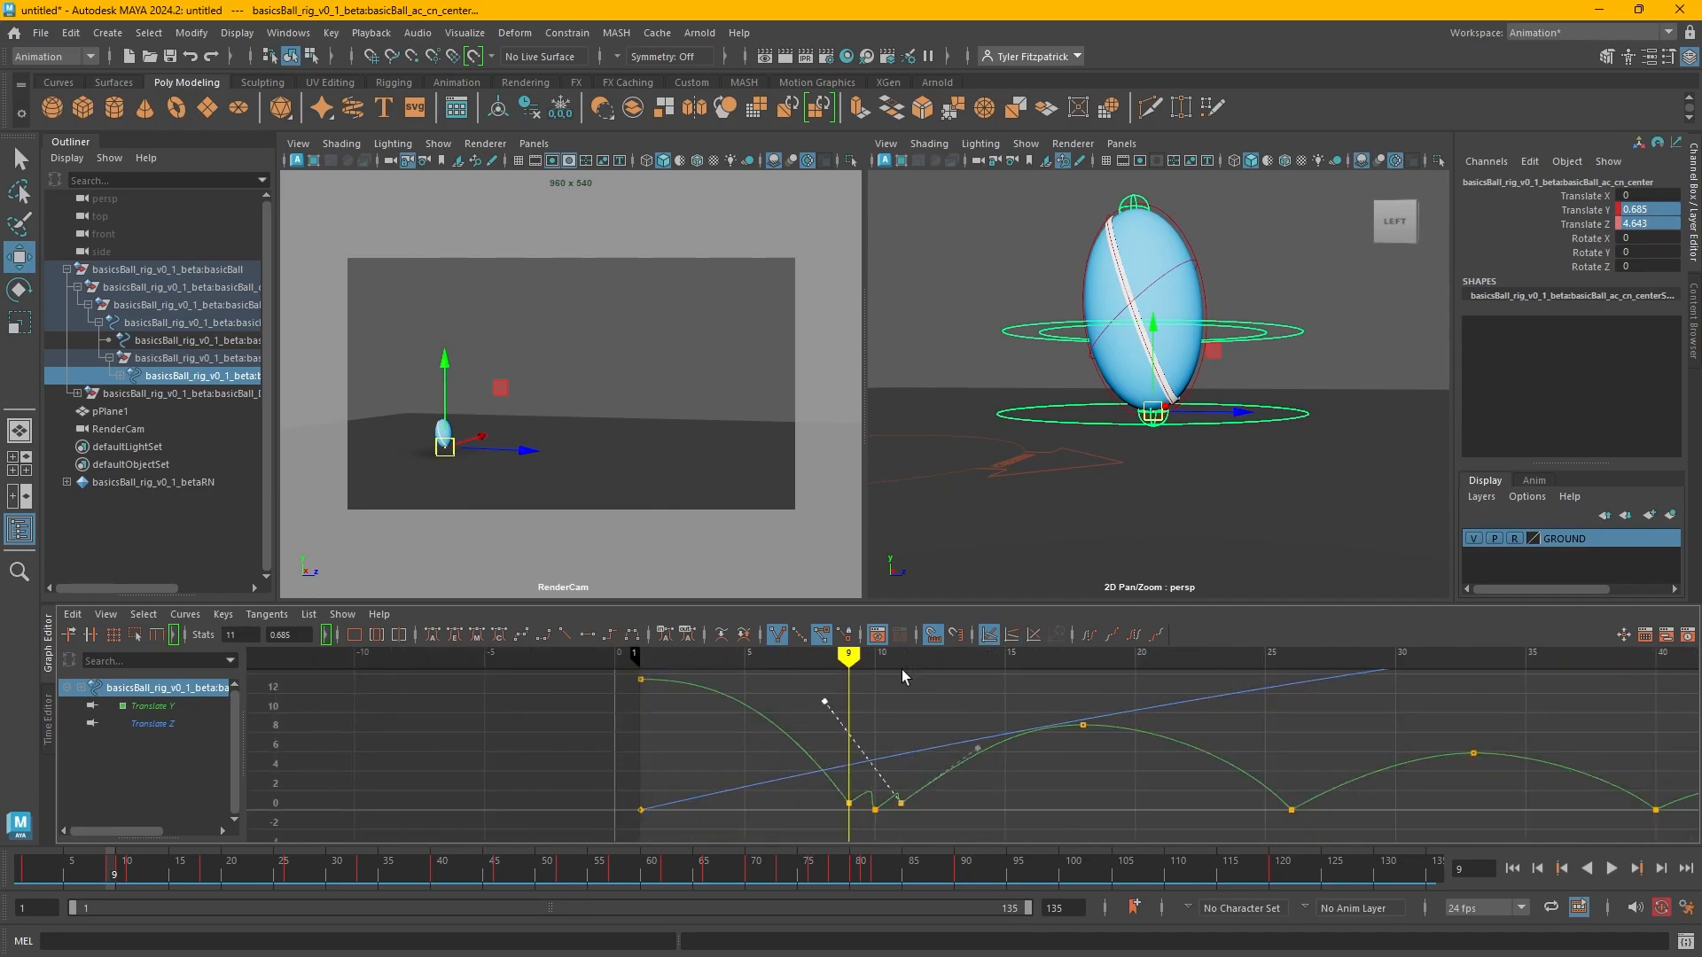
{"action": "left_click", "coordinate": [566, 635]}
{"action": "left_click", "coordinate": [876, 810]}
{"action": "left_click", "coordinate": [991, 792]}
Play the animation from frame 1 in the maximized RenderCam view to review the first ground contact.
{"action": "mouse_move", "coordinate": [859, 659]}
{"action": "left_mouse_down"}
{"action": "mouse_move", "coordinate": [691, 665]}
{"action": "mouse_move", "coordinate": [897, 756]}
{"action": "mouse_move", "coordinate": [809, 768]}
{"action": "mouse_move", "coordinate": [923, 803]}
{"action": "mouse_move", "coordinate": [1474, 811]}
{"action": "mouse_move", "coordinate": [640, 807]}
{"action": "left_mouse_up"}
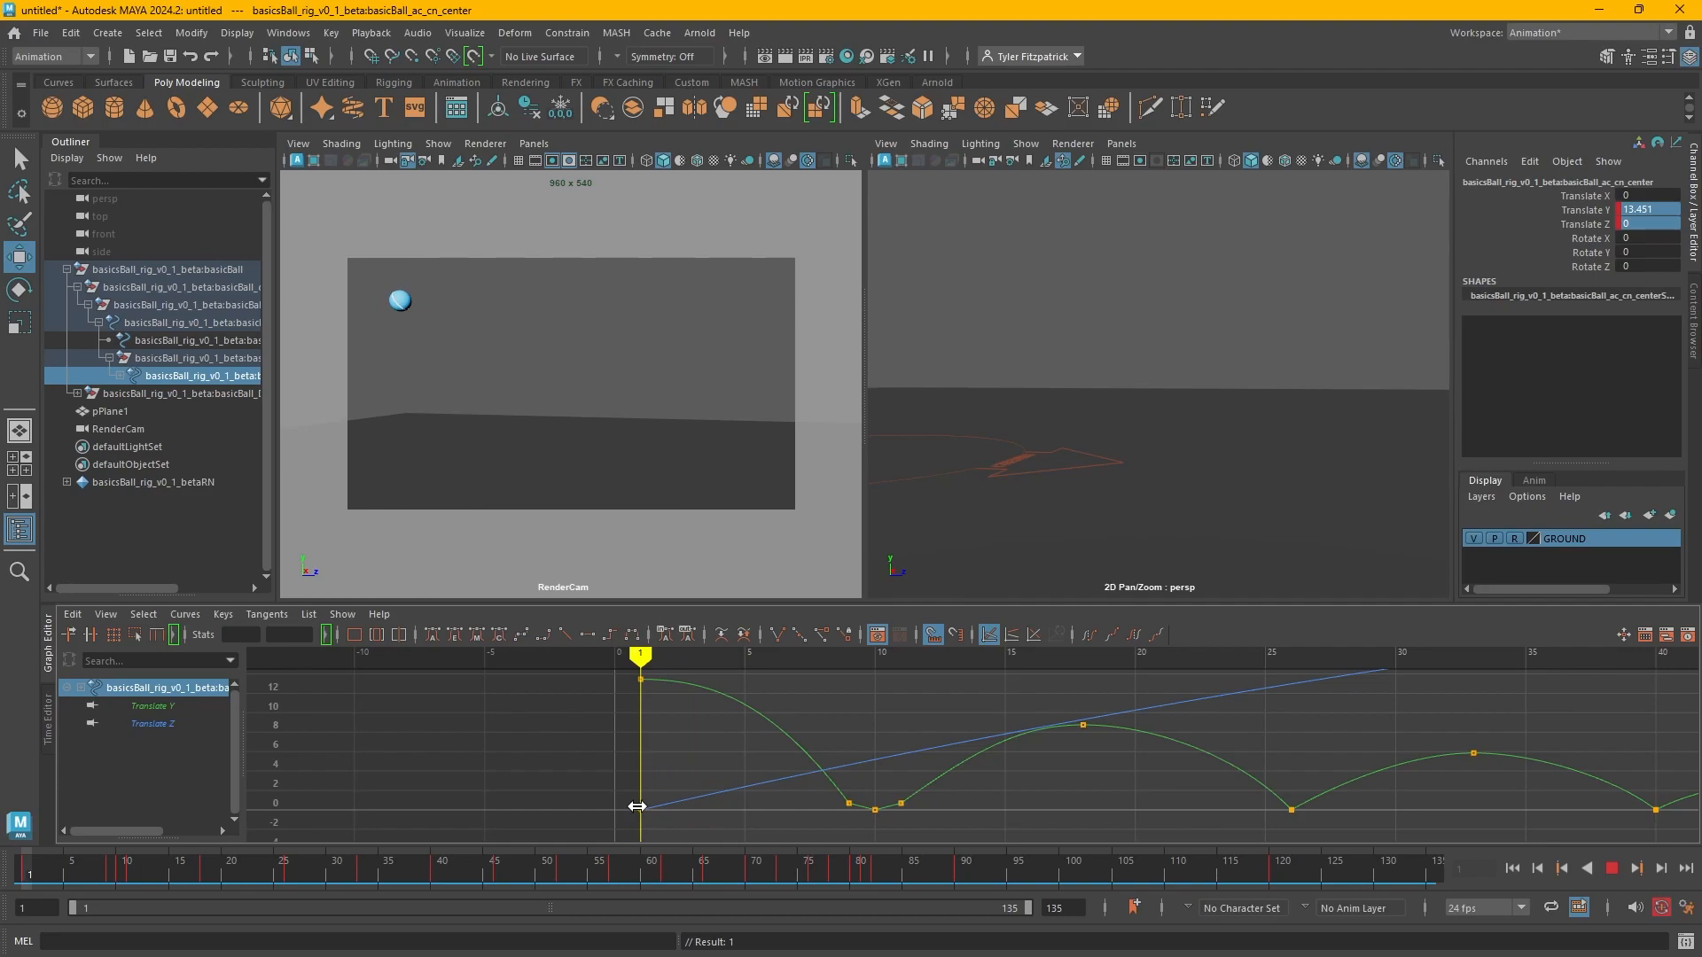
{"action": "left_click", "coordinate": [1609, 867]}
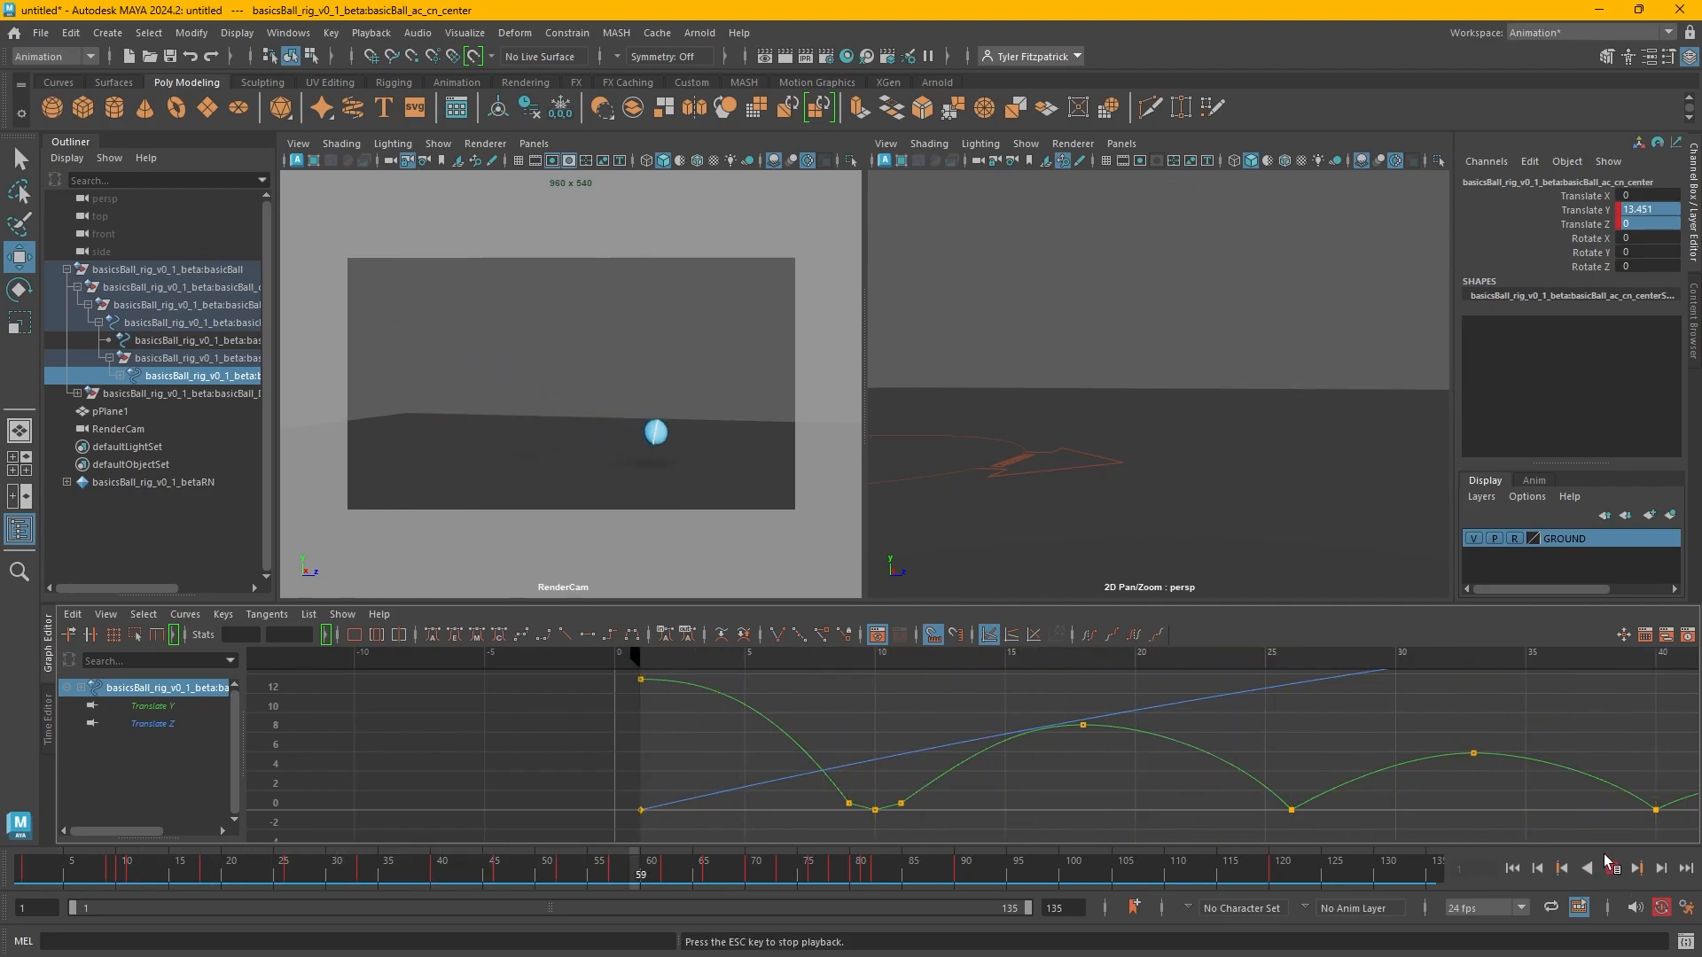
{"action": "key", "text": "space"}
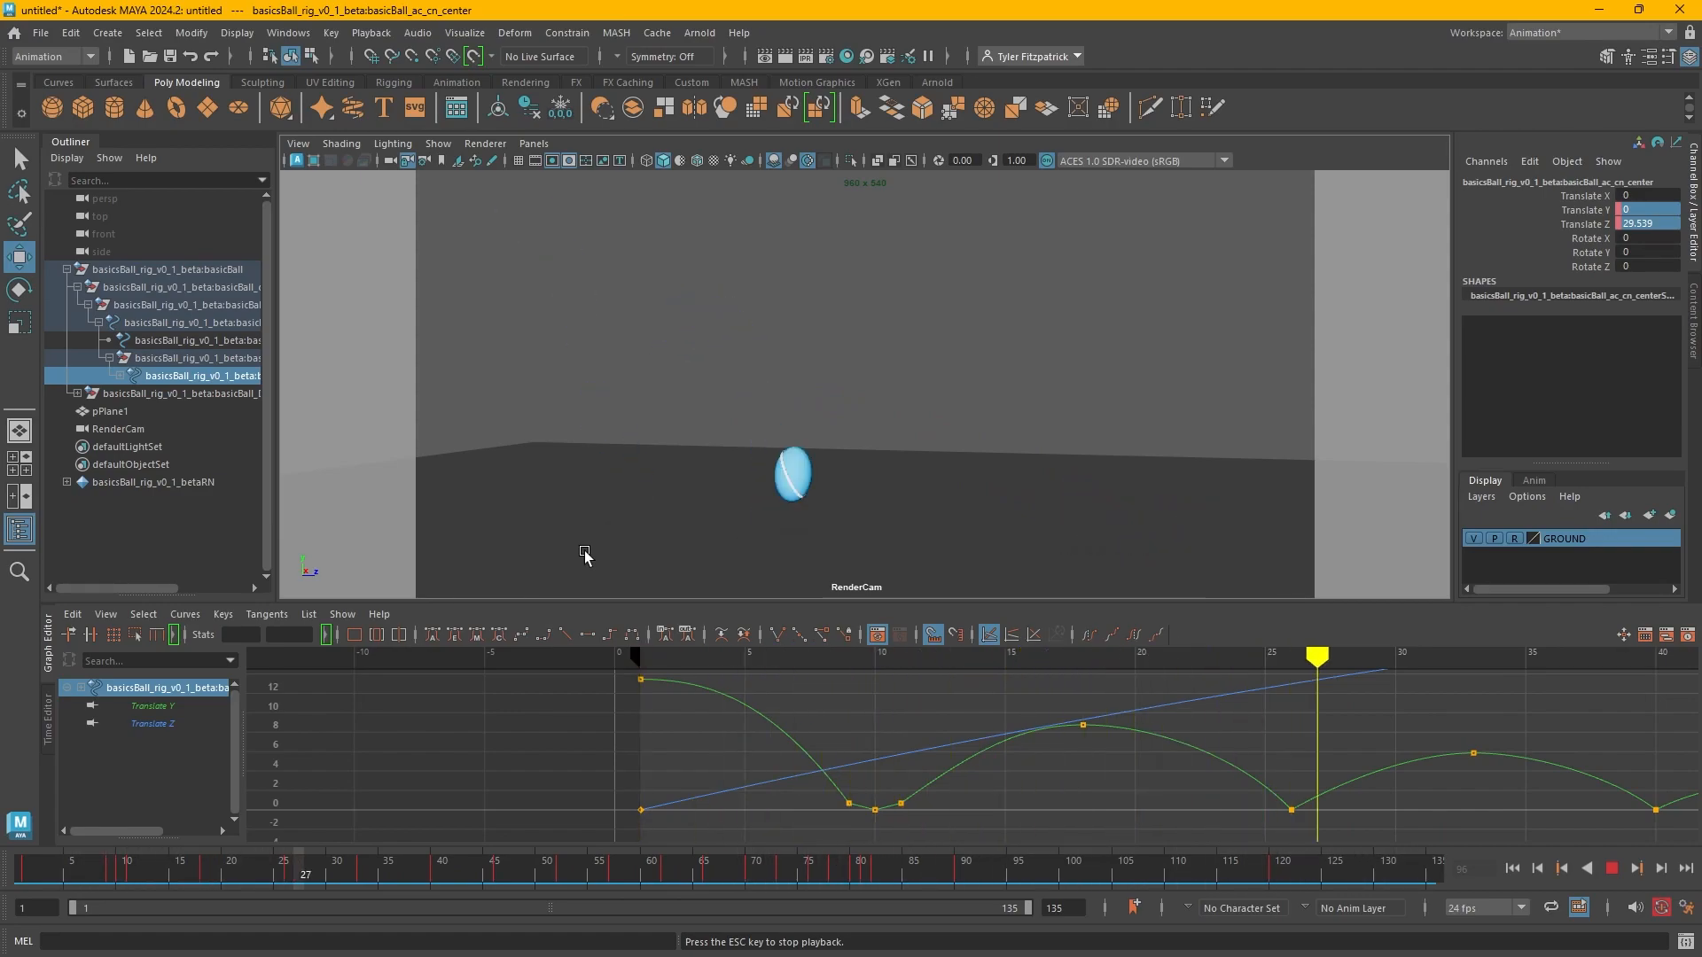
{"action": "left_click", "coordinate": [1614, 870]}
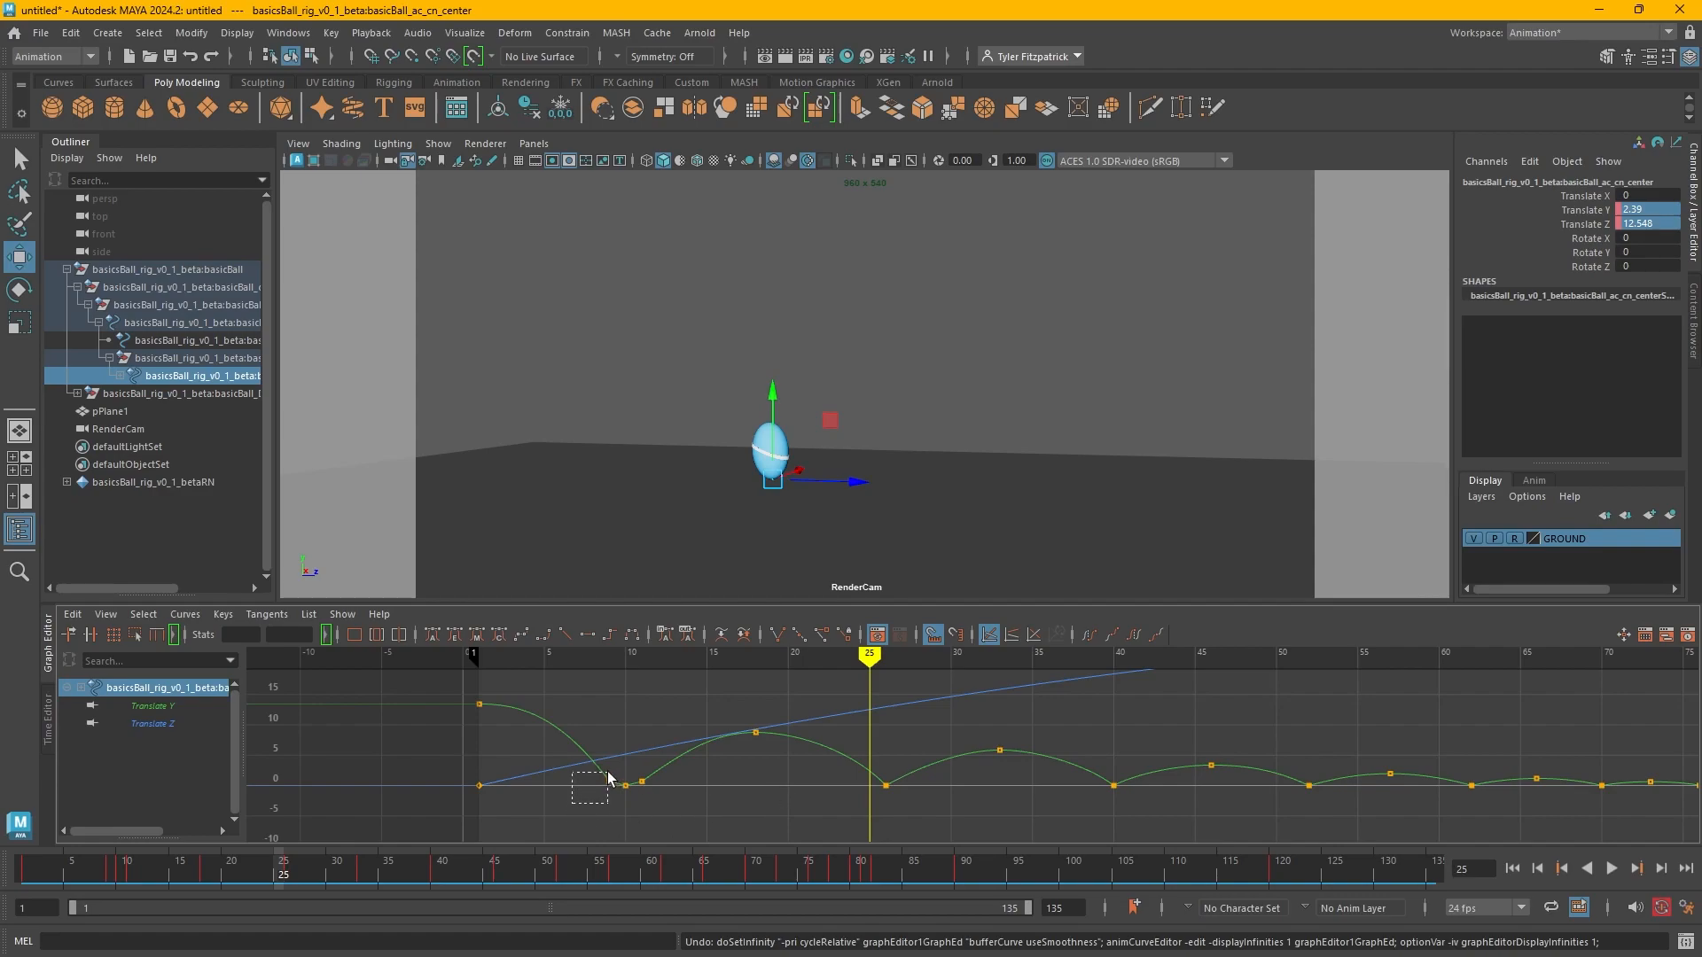
{"action": "left_click_drag", "start_coordinate": [618, 779], "coordinate": [636, 786]}
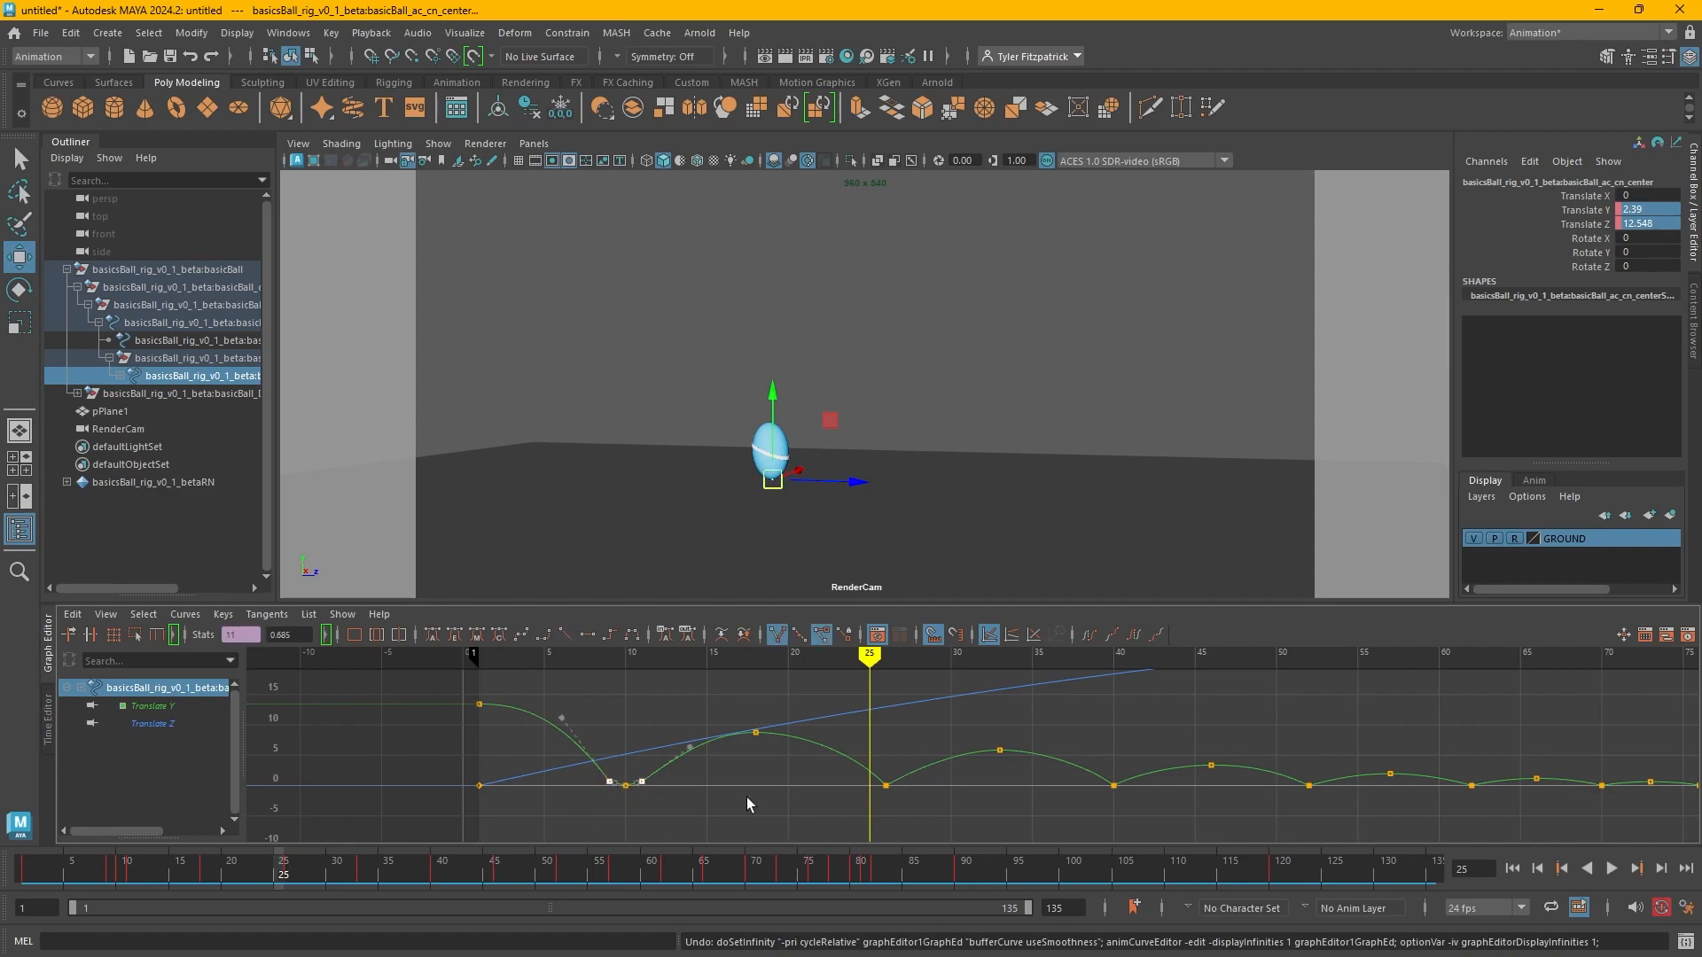
{"action": "type", "text": "27"}
{"action": "key", "text": "Return"}
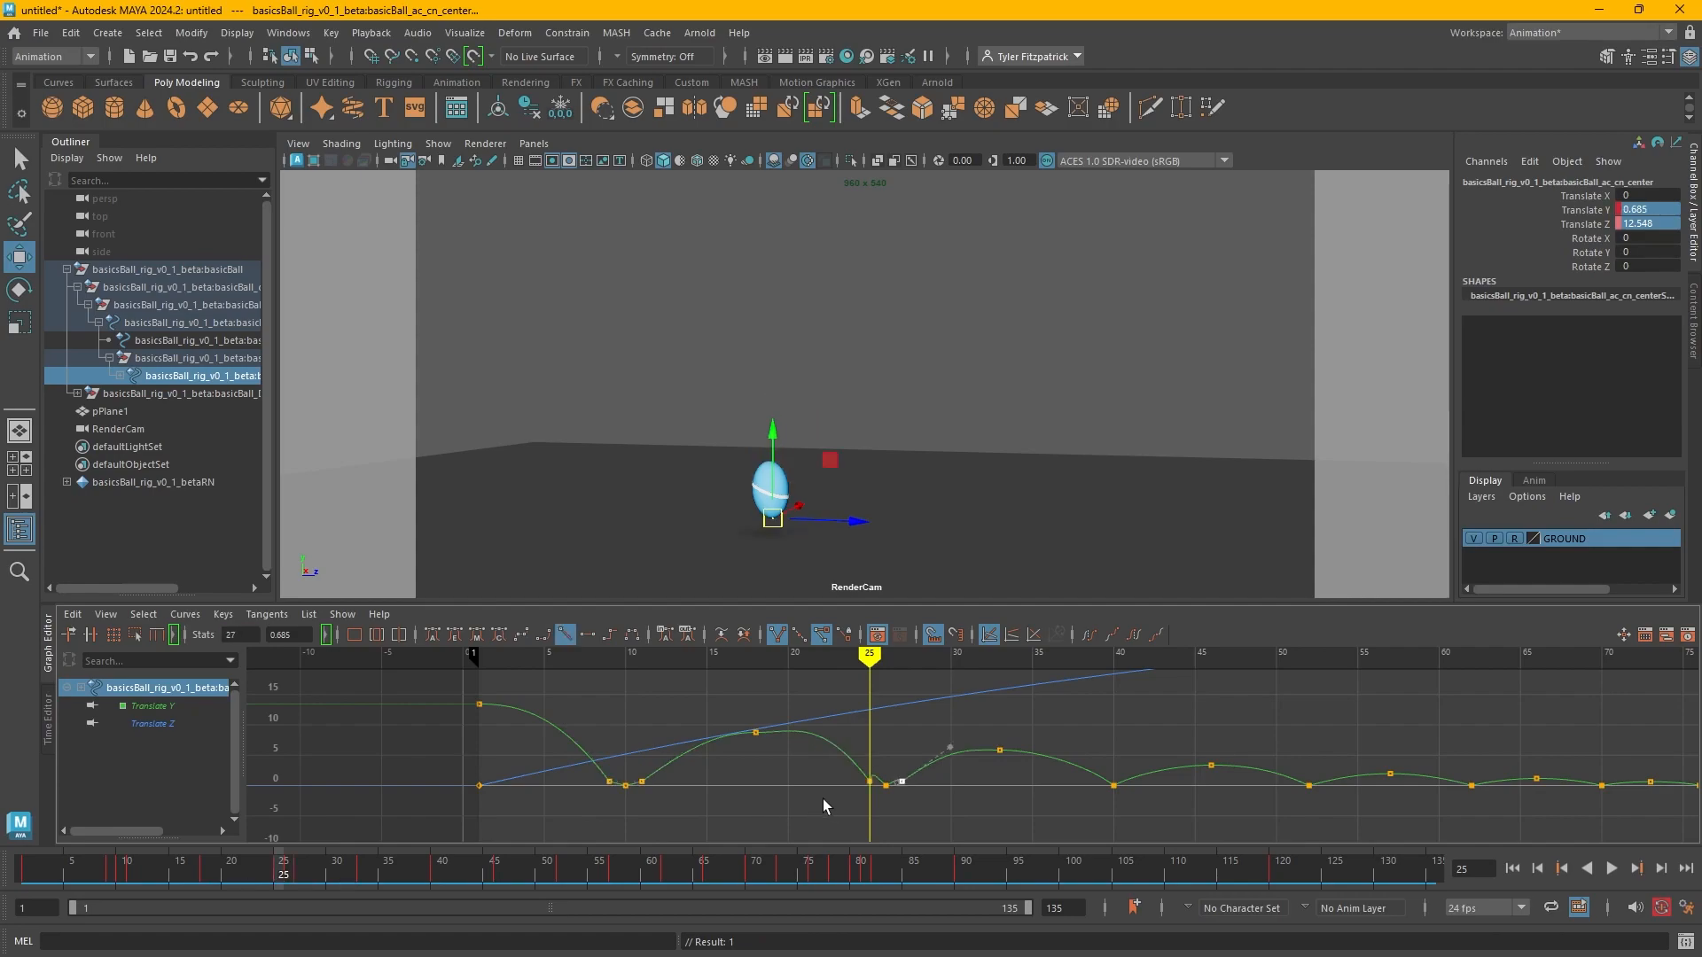
{"action": "right_click_drag", "start_coordinate": [823, 800], "coordinate": [889, 795], "text": "alt"}
{"action": "middle_click_drag", "start_coordinate": [817, 805], "coordinate": [813, 801], "text": "alt"}
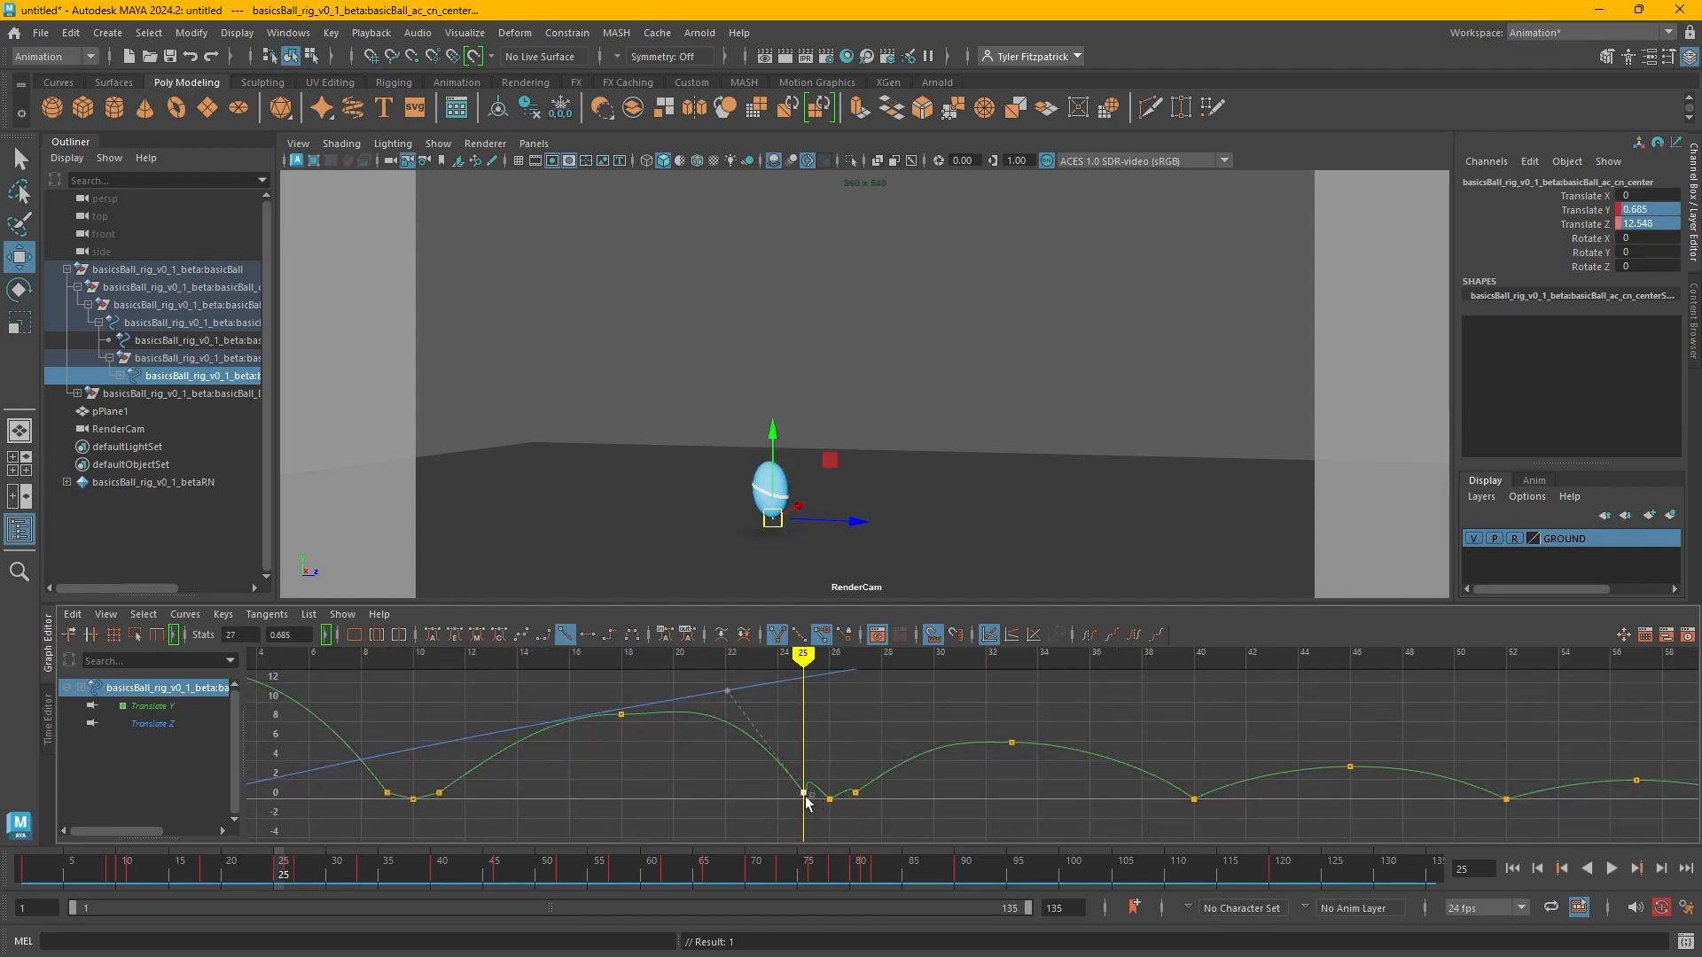
{"action": "left_click_drag", "start_coordinate": [840, 803], "coordinate": [841, 806]}
{"action": "left_click", "coordinate": [564, 637]}
{"action": "left_click_drag", "start_coordinate": [964, 602], "coordinate": [965, 532]}
{"action": "key", "text": "ctrl+z"}
{"action": "key", "text": "ctrl+z"}
{"action": "key", "text": "ctrl+z"}
{"action": "key", "text": "ctrl+z"}
Paste the Translate Y ground-contact key at frames 25 and 27 and raise both keys slightly above the ground.
{"action": "key", "text": "ctrl+v"}
{"action": "key", "text": "ctrl+v"}
{"action": "left_click", "coordinate": [564, 565]}
{"action": "left_click", "coordinate": [856, 781], "text": "shift"}
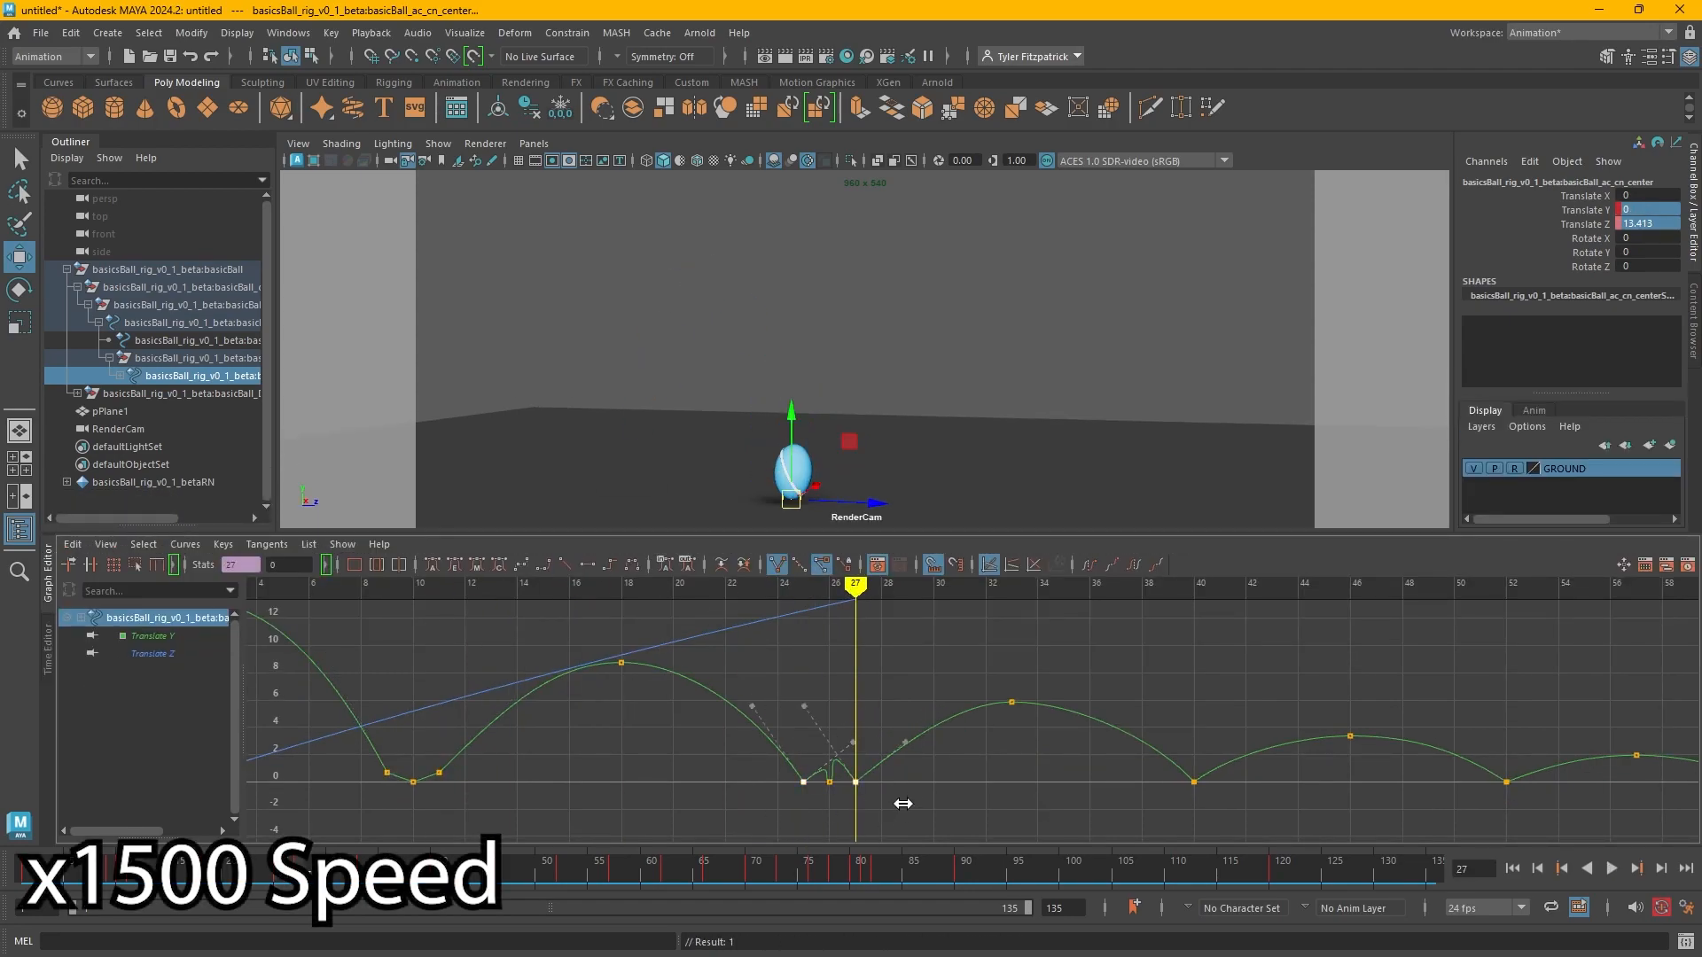
{"action": "middle_click_drag", "start_coordinate": [901, 806], "coordinate": [901, 794], "text": "shift"}
Make the inner tangents of the Translate Y keys at frames 25 and 27 linear and check the result in playback.
{"action": "left_click", "coordinate": [805, 695]}
{"action": "left_click", "coordinate": [564, 564]}
{"action": "left_click", "coordinate": [804, 771]}
{"action": "left_click", "coordinate": [565, 565]}
{"action": "left_click", "coordinate": [1613, 868]}
{"action": "key", "text": "Escape"}
Paste Translate Y ground-contact keys at frames 39 and 41 and raise them to about 0.585.
{"action": "left_click_drag", "start_coordinate": [621, 733], "coordinate": [1170, 722]}
{"action": "middle_click_drag", "start_coordinate": [1170, 727], "coordinate": [940, 717], "text": "alt"}
{"action": "left_click_drag", "start_coordinate": [939, 727], "coordinate": [991, 727]}
{"action": "key", "text": "ctrl+v"}
{"action": "key", "text": "ctrl+v"}
{"action": "left_click", "coordinate": [938, 772], "text": "shift"}
{"action": "middle_click_drag", "start_coordinate": [964, 808], "coordinate": [964, 800], "text": "shift"}
Make the inner tangents of the Translate Y keys at frames 39 and 41 linear and check the third contact in playback.
{"action": "left_click", "coordinate": [975, 738]}
{"action": "left_click", "coordinate": [564, 564]}
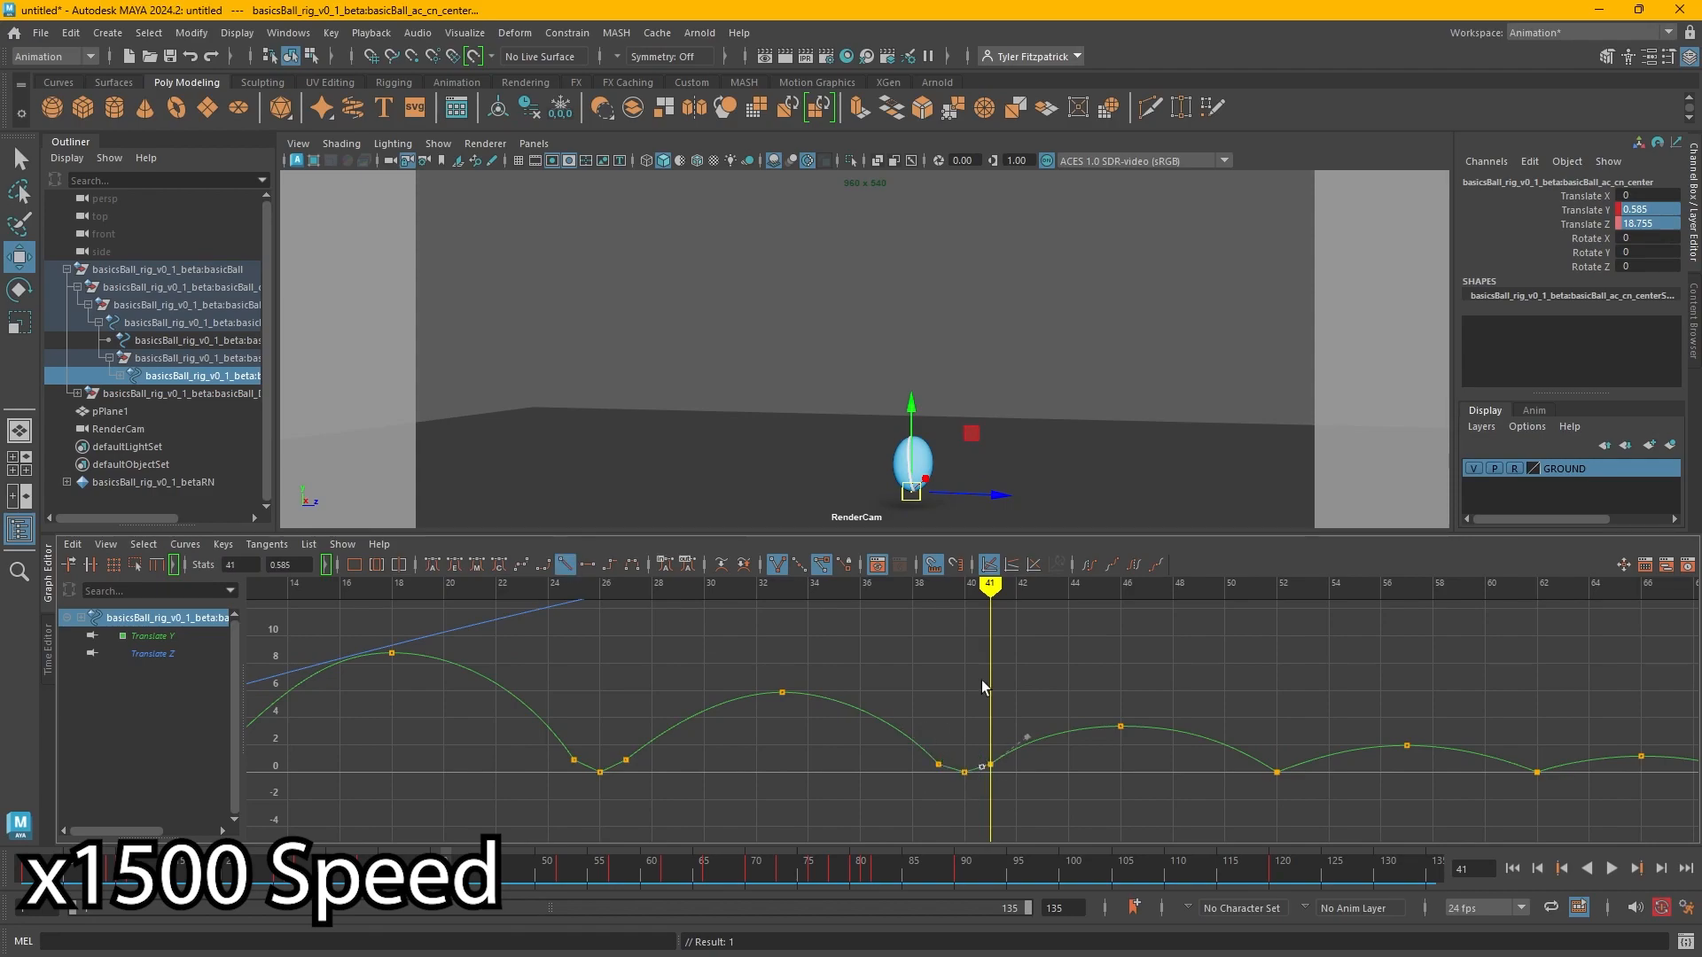
{"action": "left_click", "coordinate": [1613, 868]}
{"action": "key", "text": "Escape"}
Play and scrub through the whole bounce to review the adjusted ground contacts.
{"action": "scroll", "coordinate": [1174, 703], "scroll_direction": "down", "scroll_amount": 3}
{"action": "scroll", "coordinate": [1174, 703], "scroll_direction": "down", "scroll_amount": 3}
{"action": "middle_click_drag", "start_coordinate": [1174, 703], "coordinate": [1300, 742], "text": "alt"}
{"action": "left_click", "coordinate": [1613, 868]}
{"action": "key", "text": "Escape"}
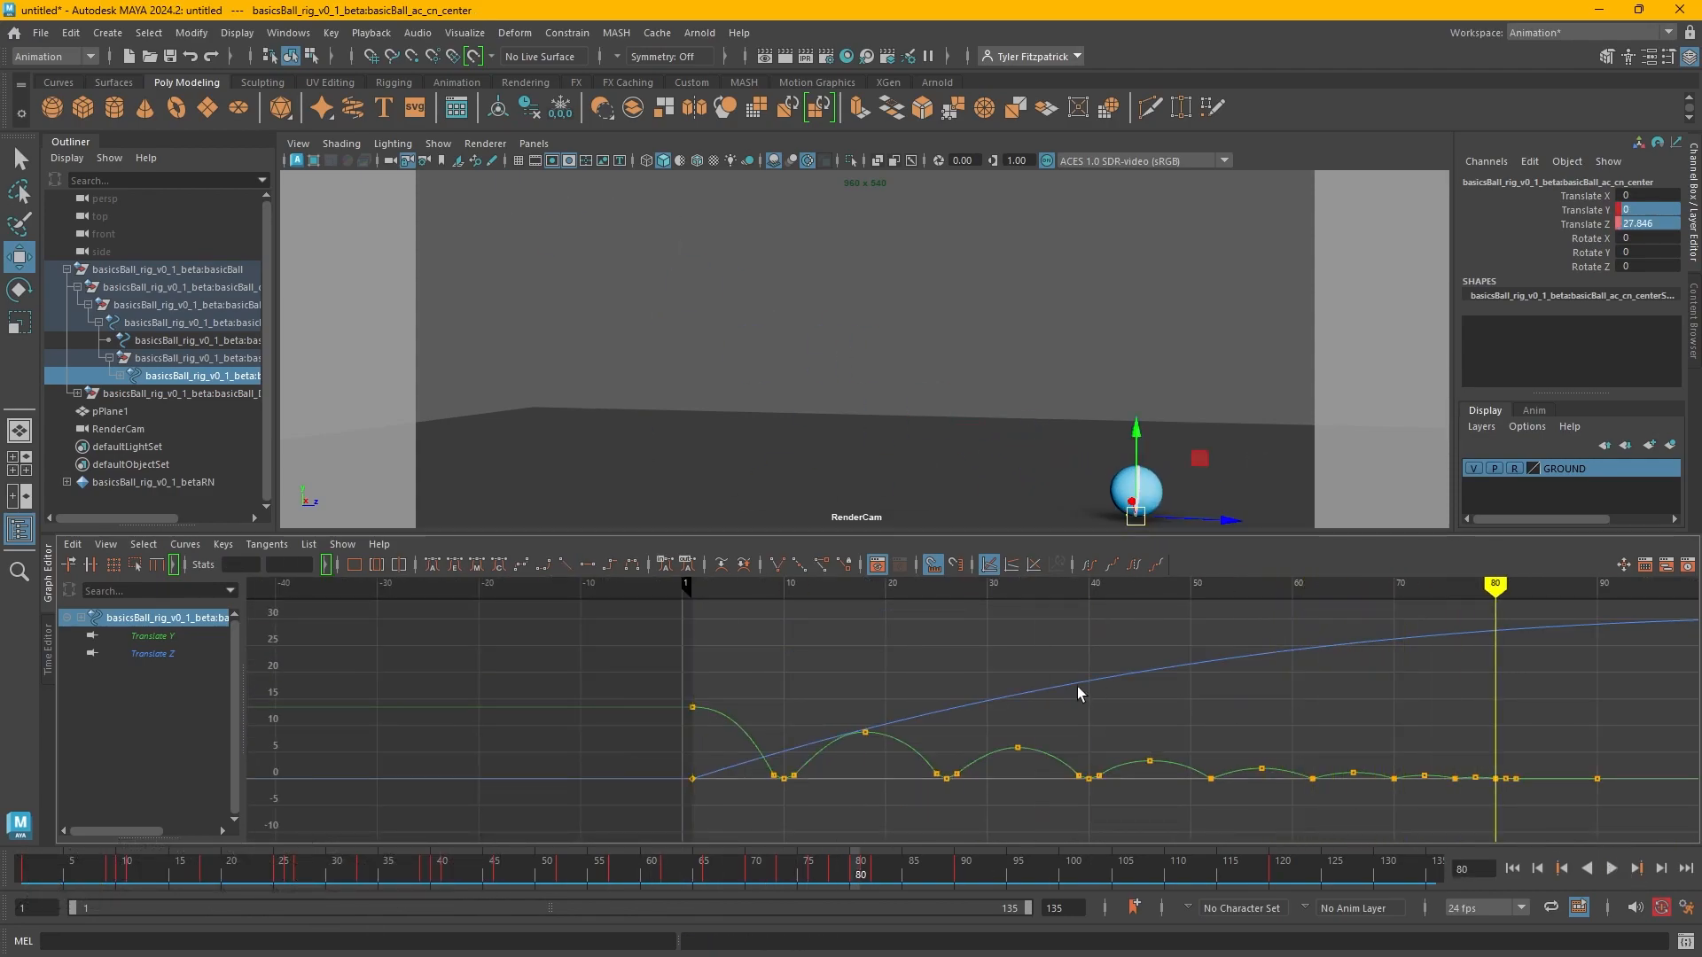
{"action": "left_click_drag", "start_coordinate": [807, 592], "coordinate": [1700, 563]}
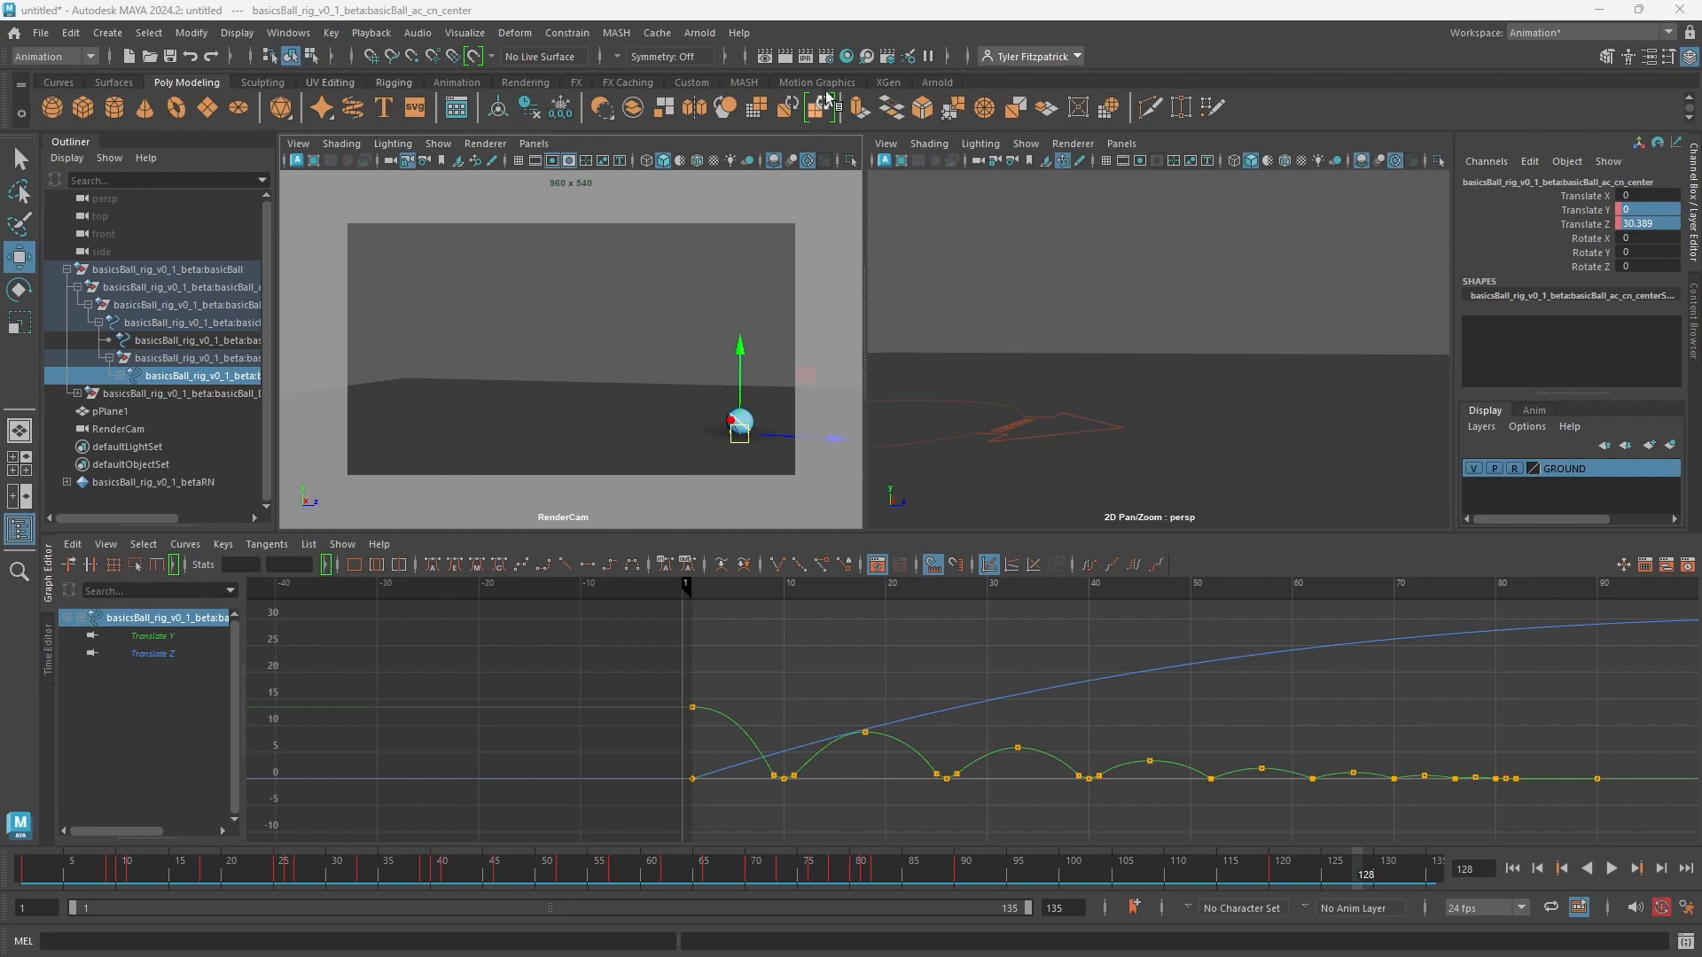
Set the render image size preset to HD_1080 and, with nothing selected, hide the resolution gate in the RenderCam view.
{"action": "left_click", "coordinate": [825, 65]}
{"action": "left_click", "coordinate": [995, 491]}
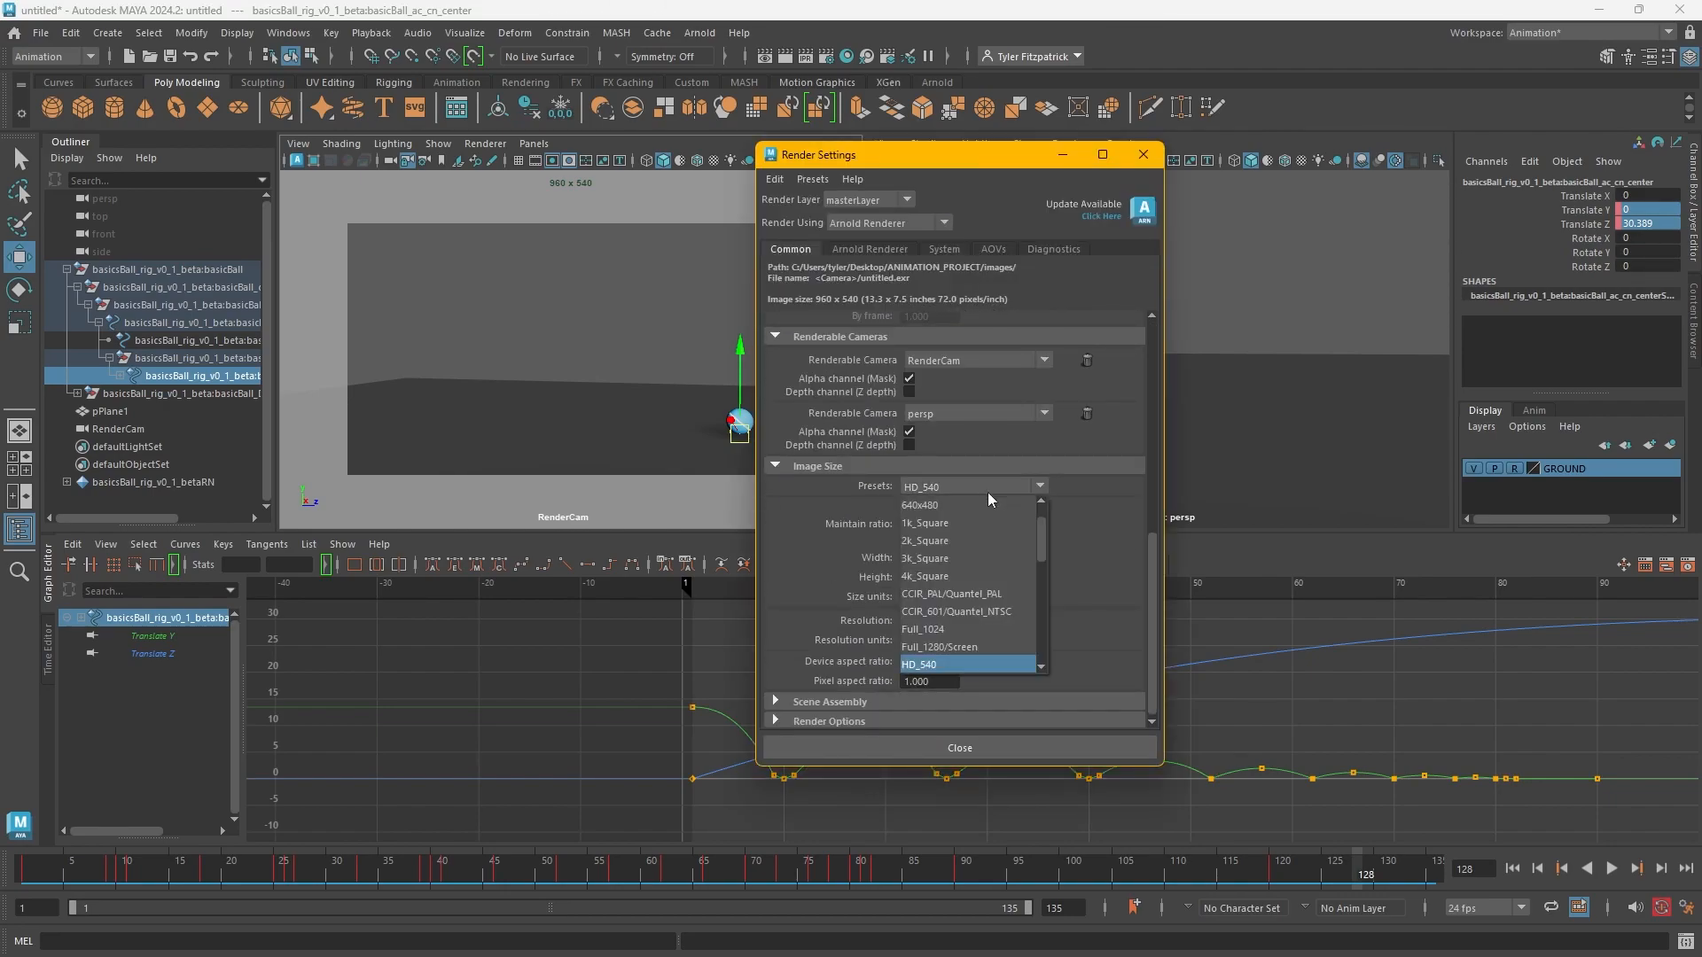
{"action": "left_click", "coordinate": [958, 645]}
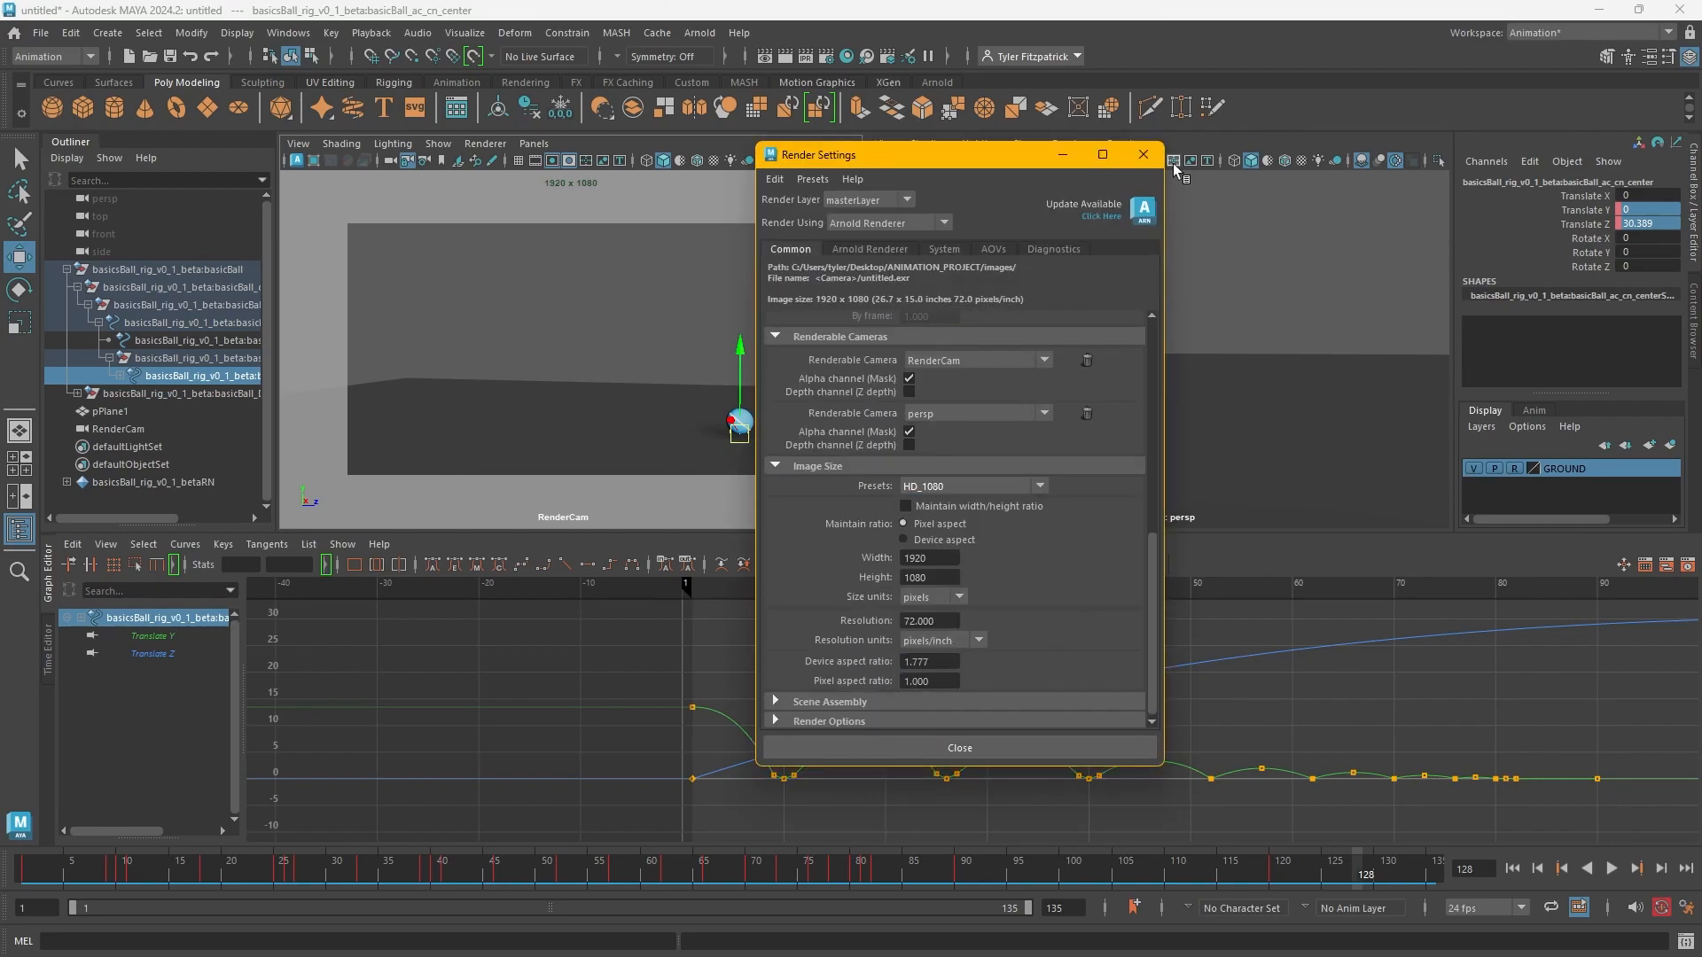
{"action": "left_click", "coordinate": [1144, 155]}
{"action": "left_click", "coordinate": [718, 264]}
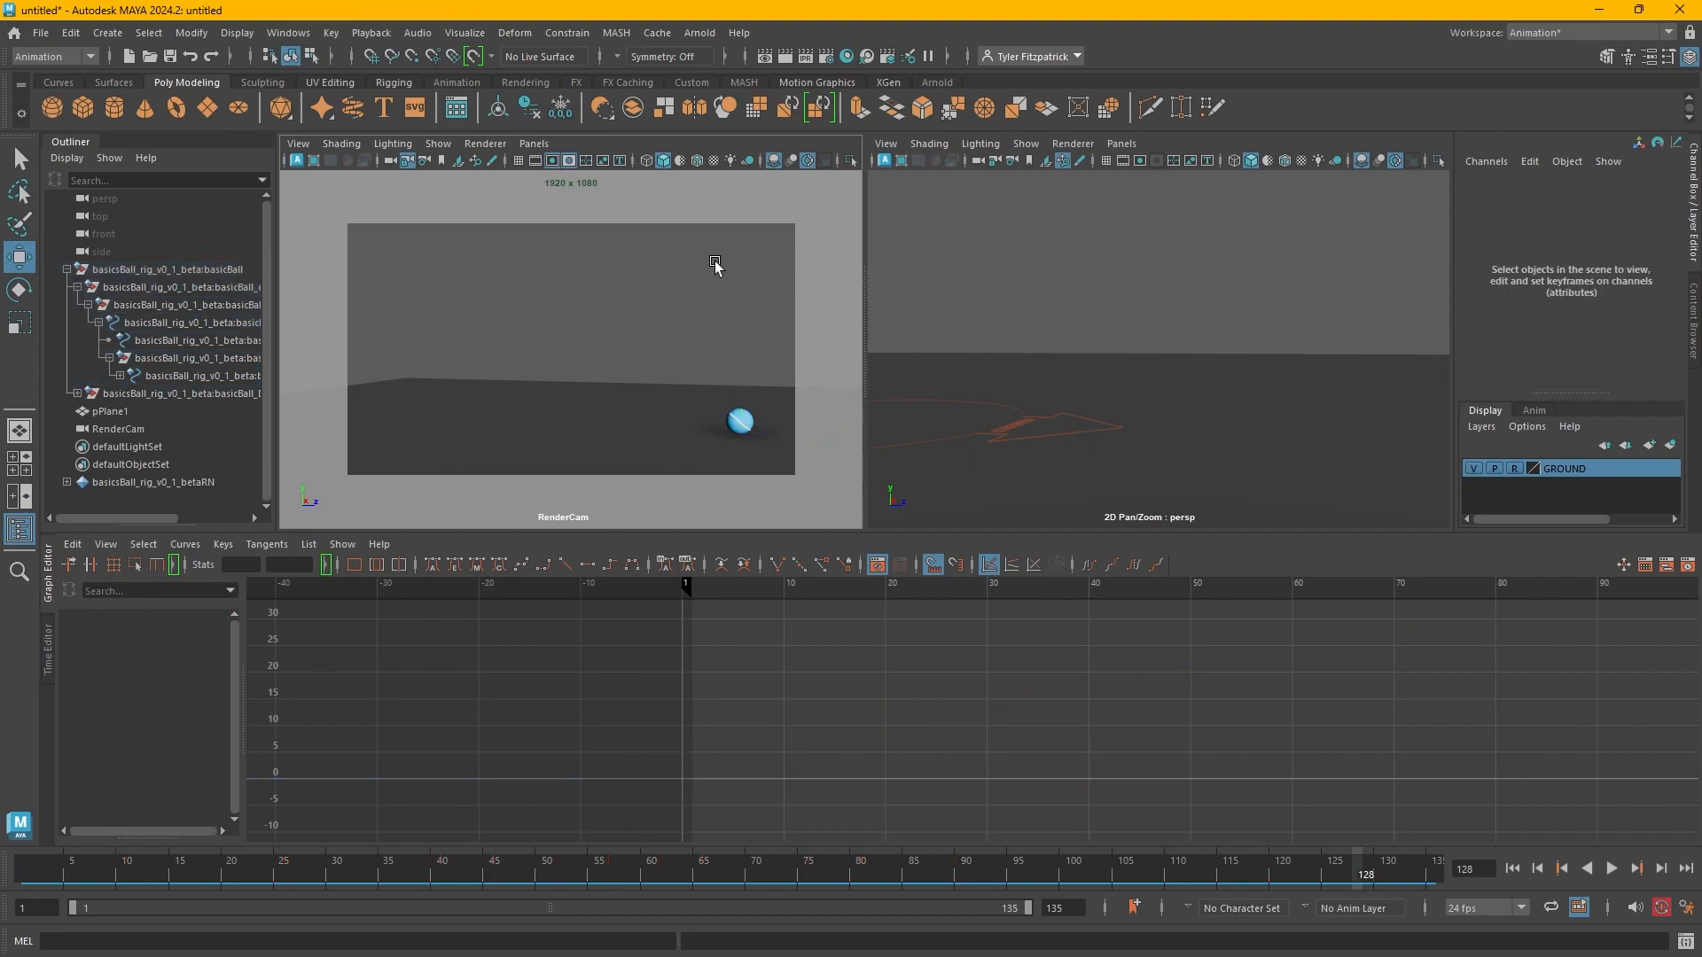
{"action": "left_click", "coordinate": [554, 161]}
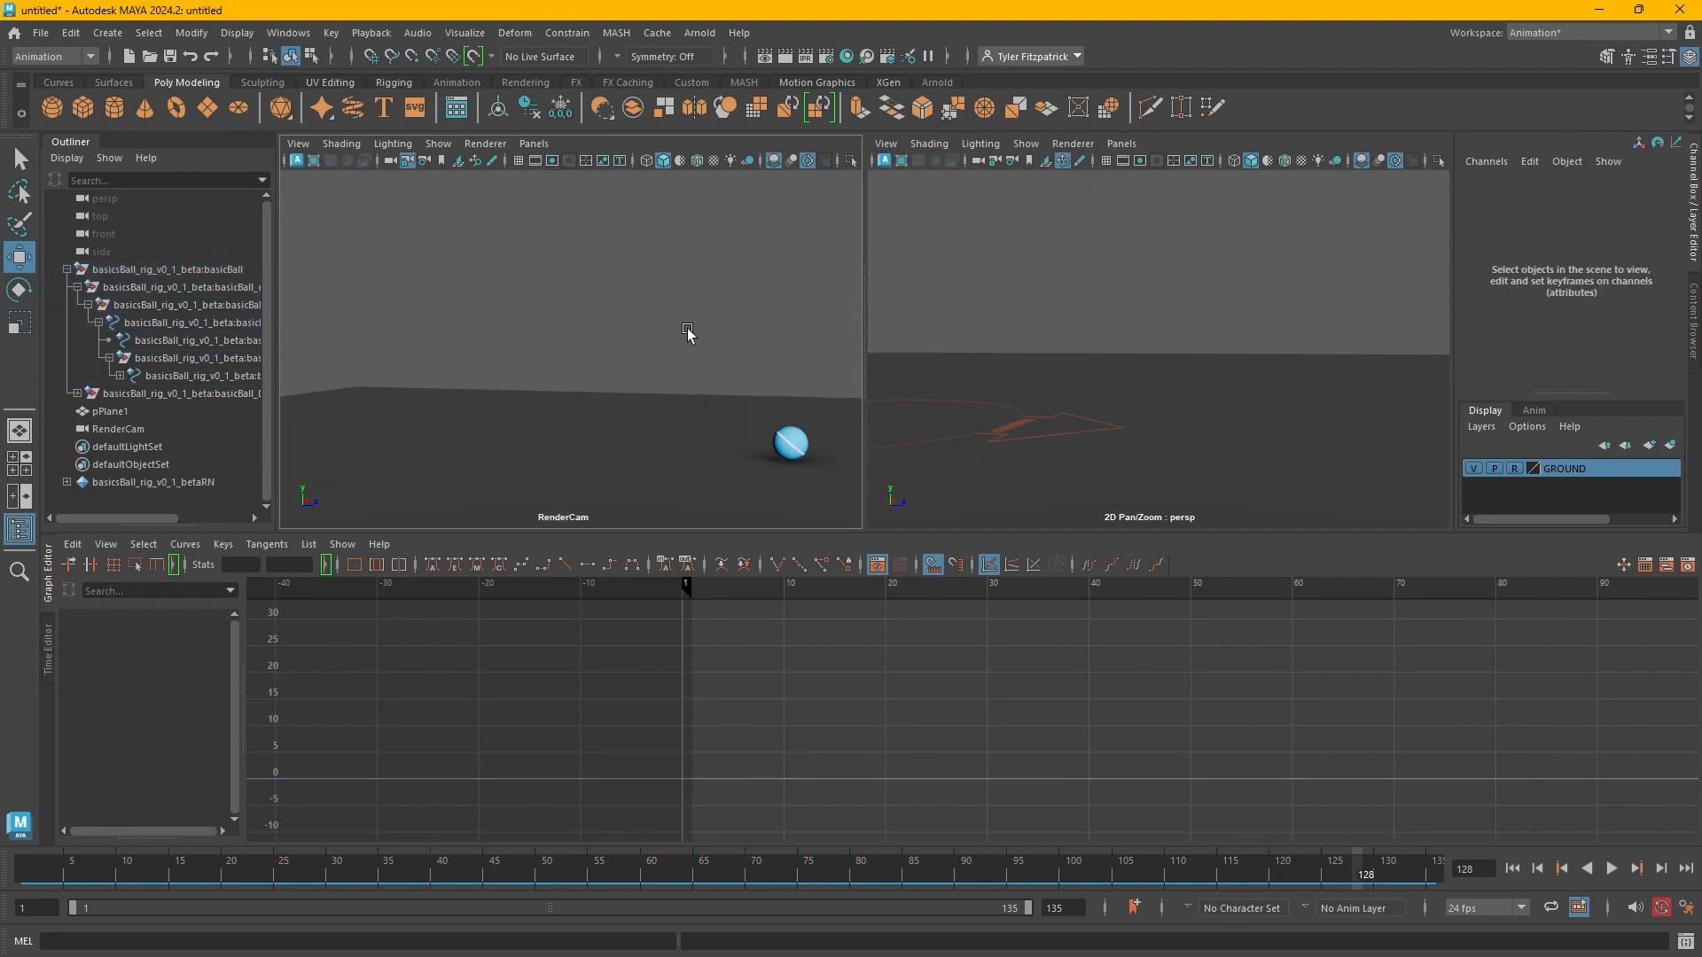
Create a playblast of the animation with the movie file named Bouncing_Ball_Rubber.
{"action": "left_click", "coordinate": [371, 34]}
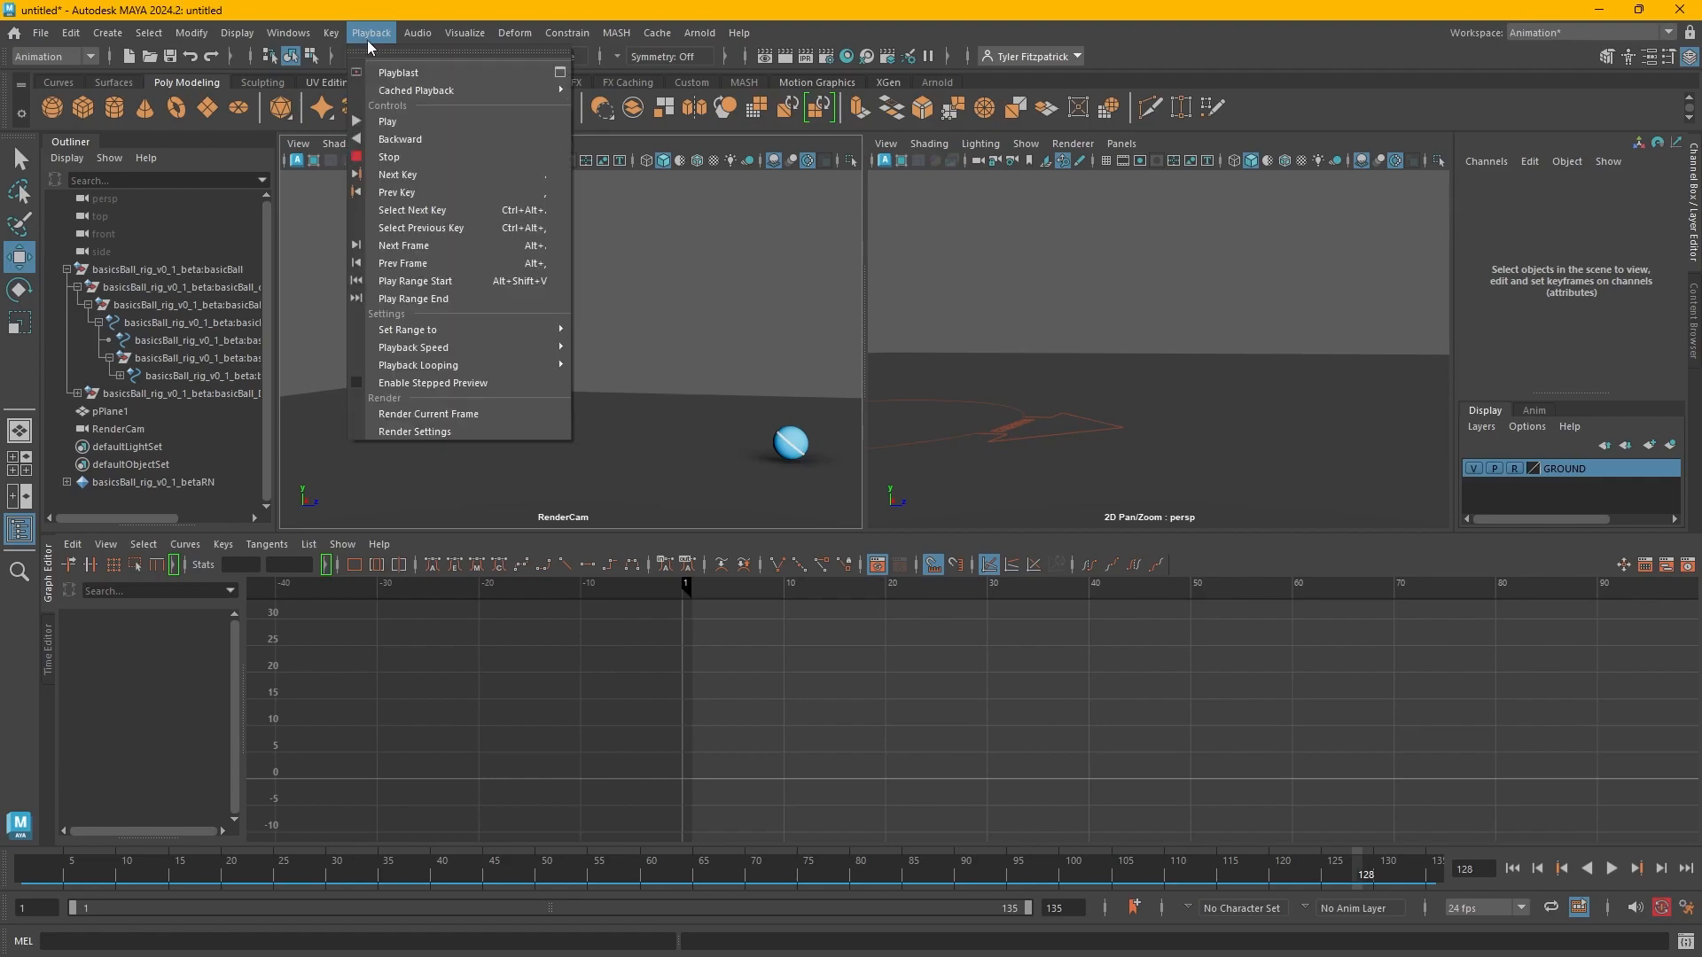
{"action": "left_click", "coordinate": [562, 74]}
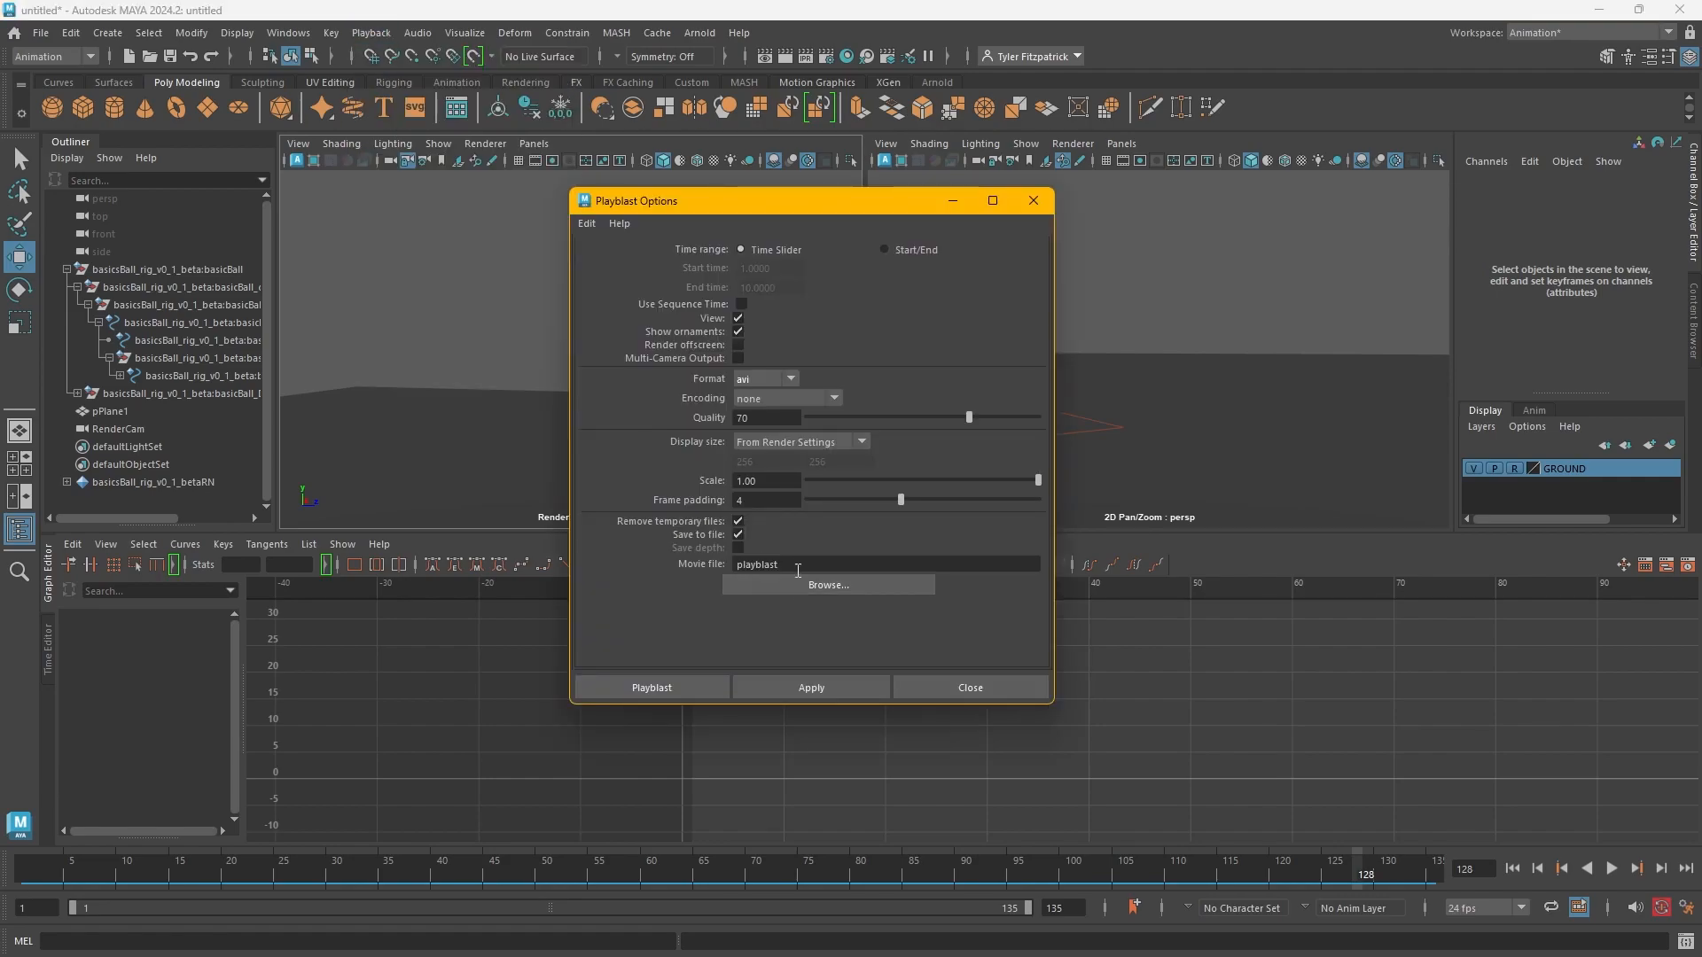
{"action": "left_click", "coordinate": [798, 563]}
{"action": "key", "text": "BackSpace"}
{"action": "key", "text": "BackSpace"}
{"action": "key", "text": "BackSpace"}
{"action": "key", "text": "BackSpace"}
{"action": "key", "text": "BackSpace"}
{"action": "key", "text": "BackSpace"}
{"action": "key", "text": "BackSpace"}
{"action": "key", "text": "BackSpace"}
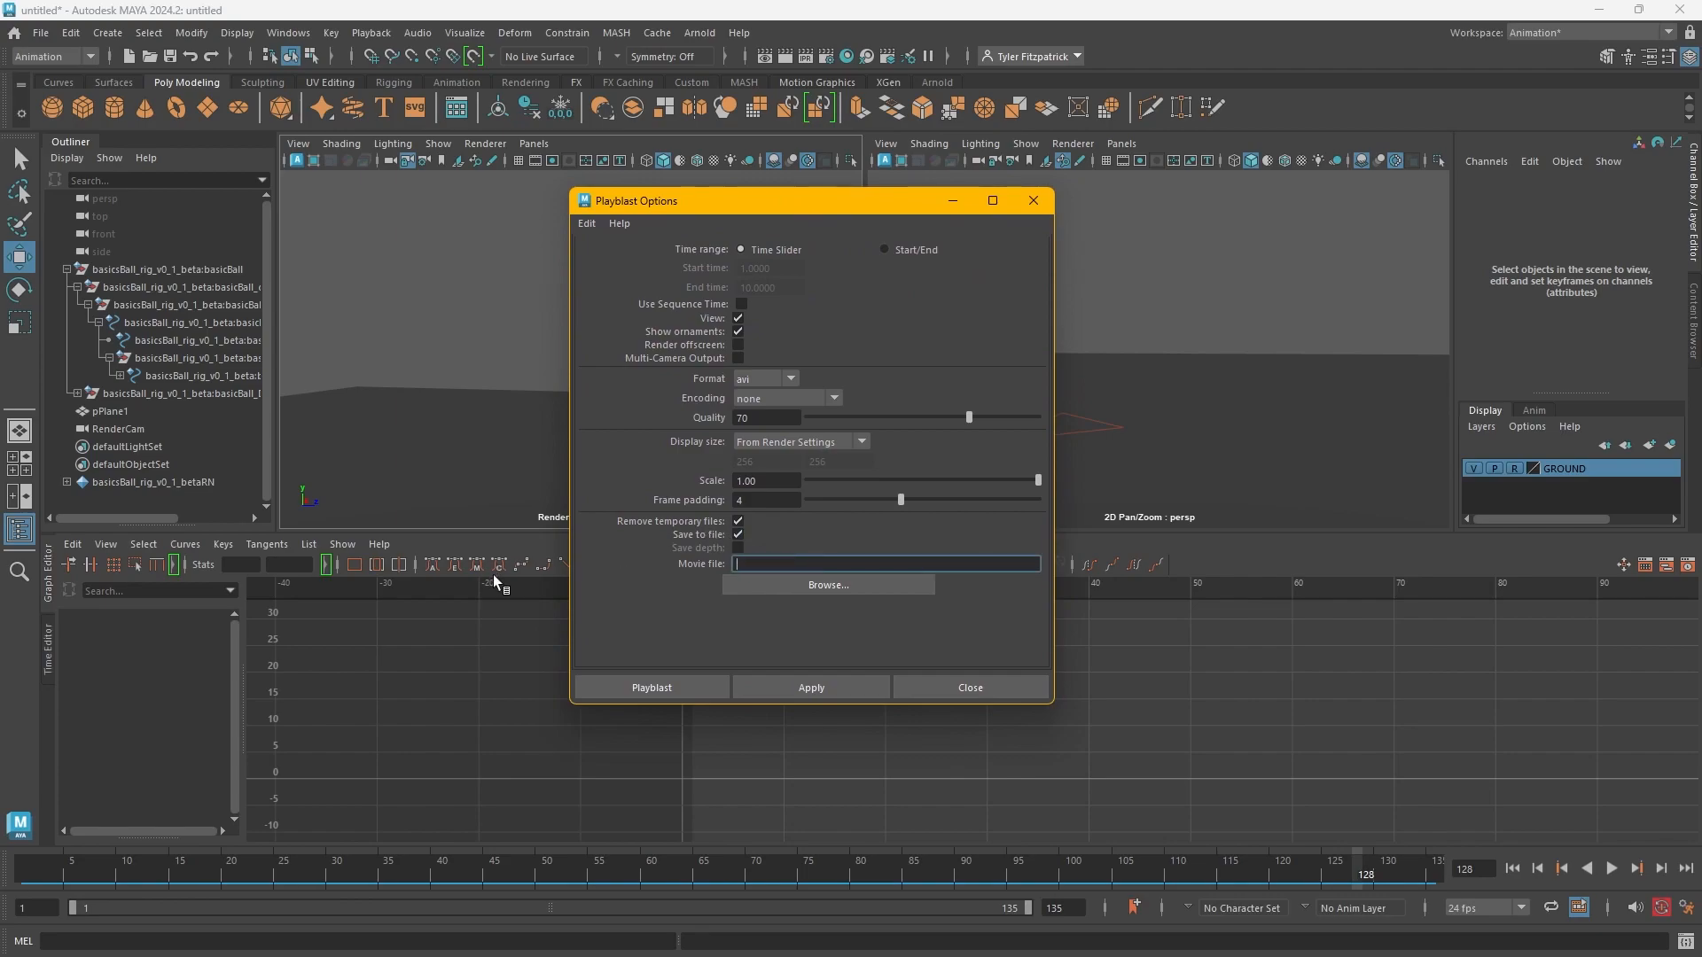
{"action": "type", "text": "Bouncing"}
{"action": "type", "text": "_Ball_Rubber"}
{"action": "left_click", "coordinate": [703, 684]}
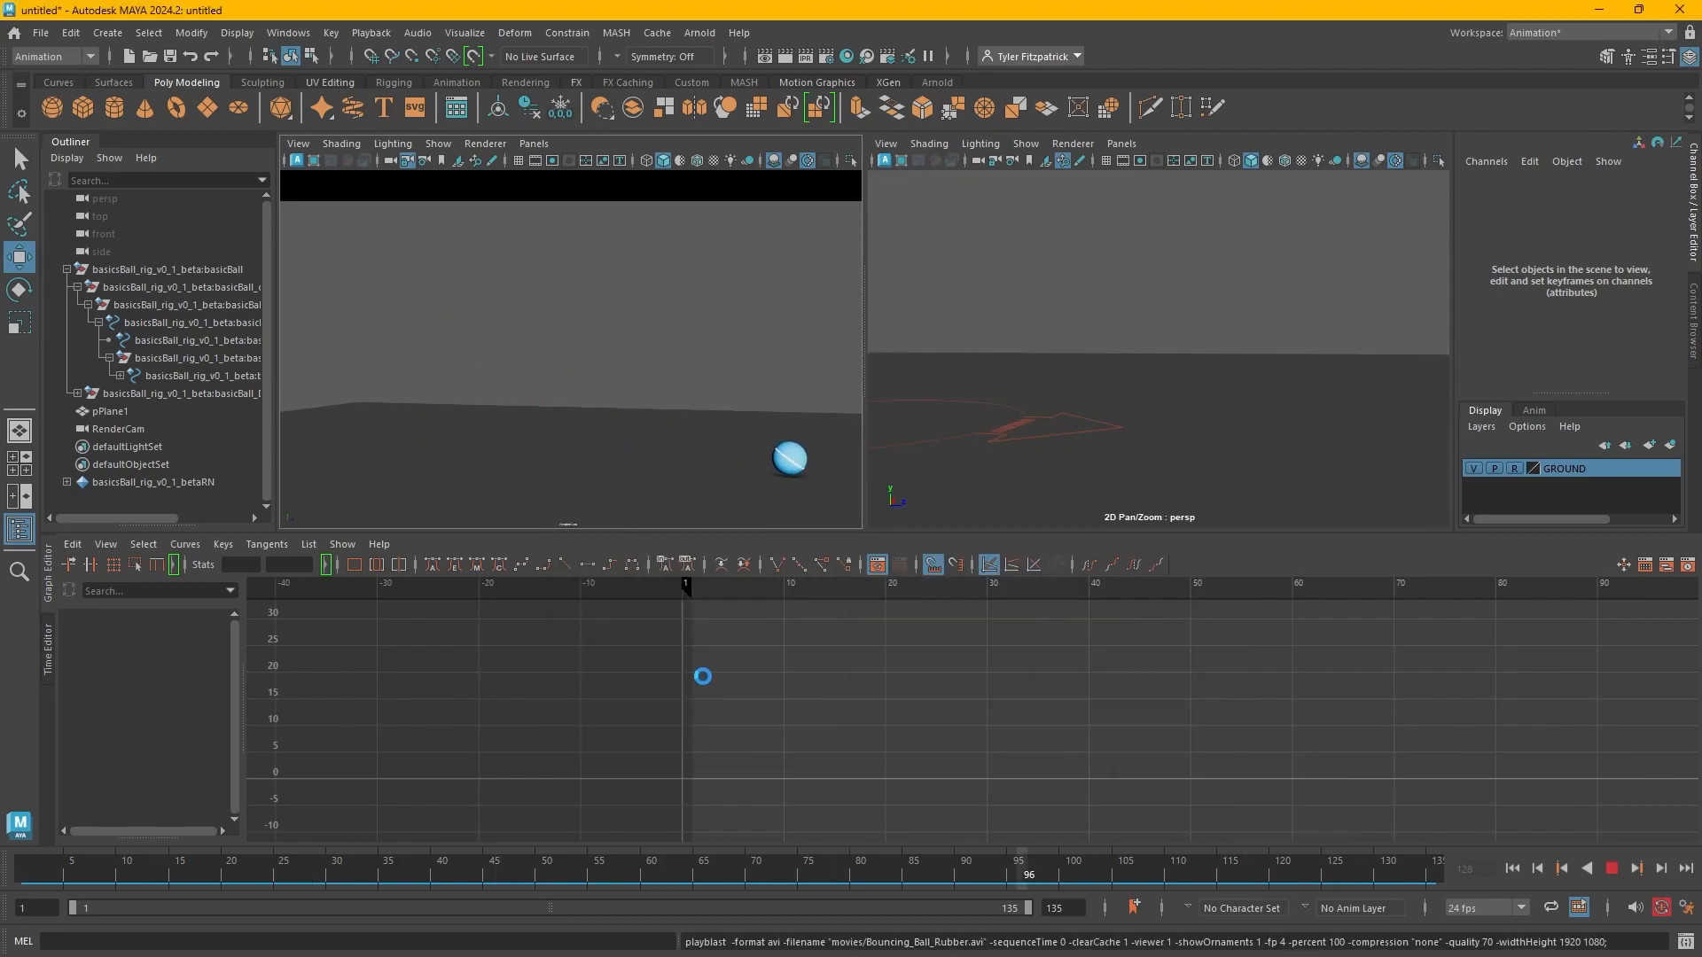